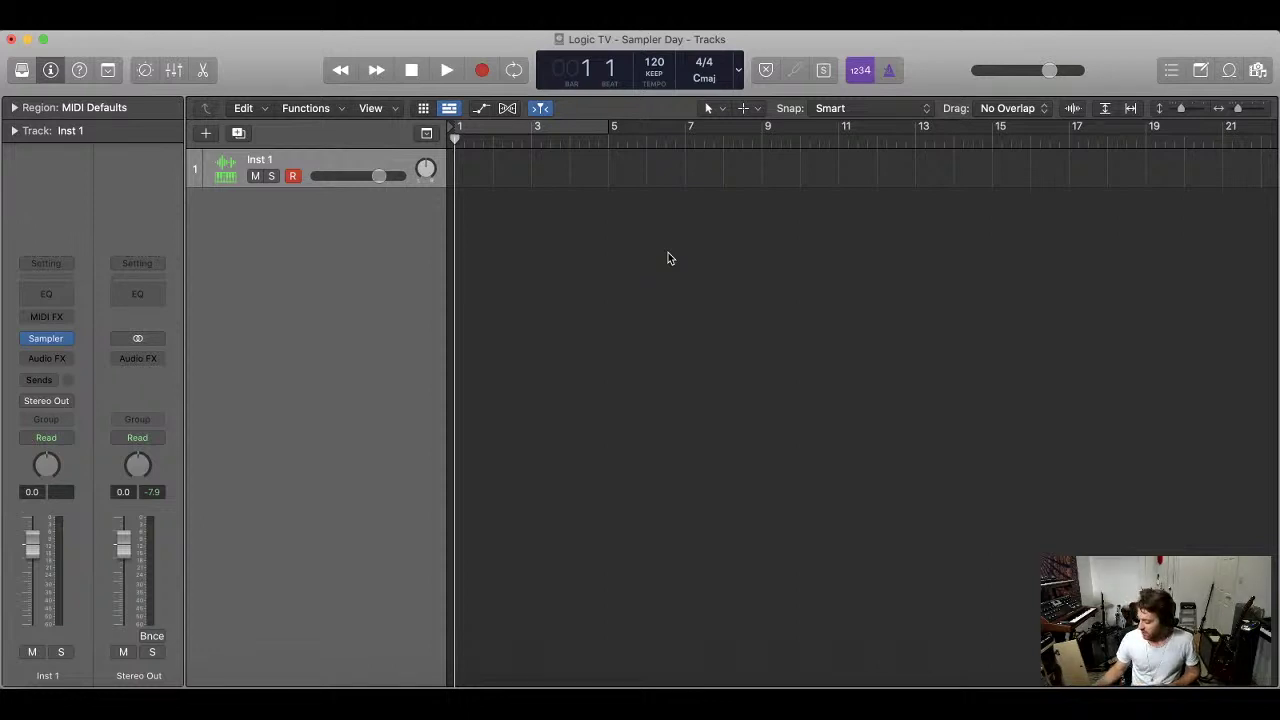
Open the Sampler instrument on the Inst 1 track and reposition its window over the tracks area
scroll(668, 258, "right", 5)
scroll(600, 290, "left", 5)
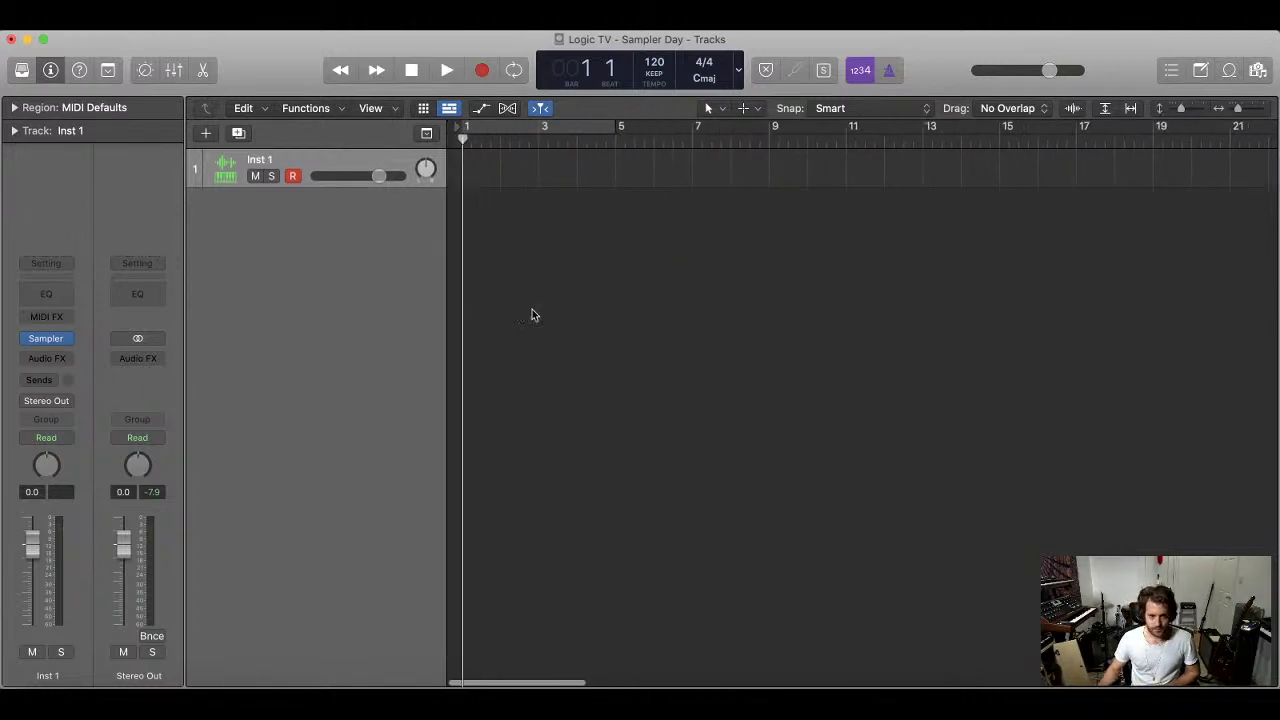
left_click(48, 339)
left_click_drag(845, 258, 513, 63)
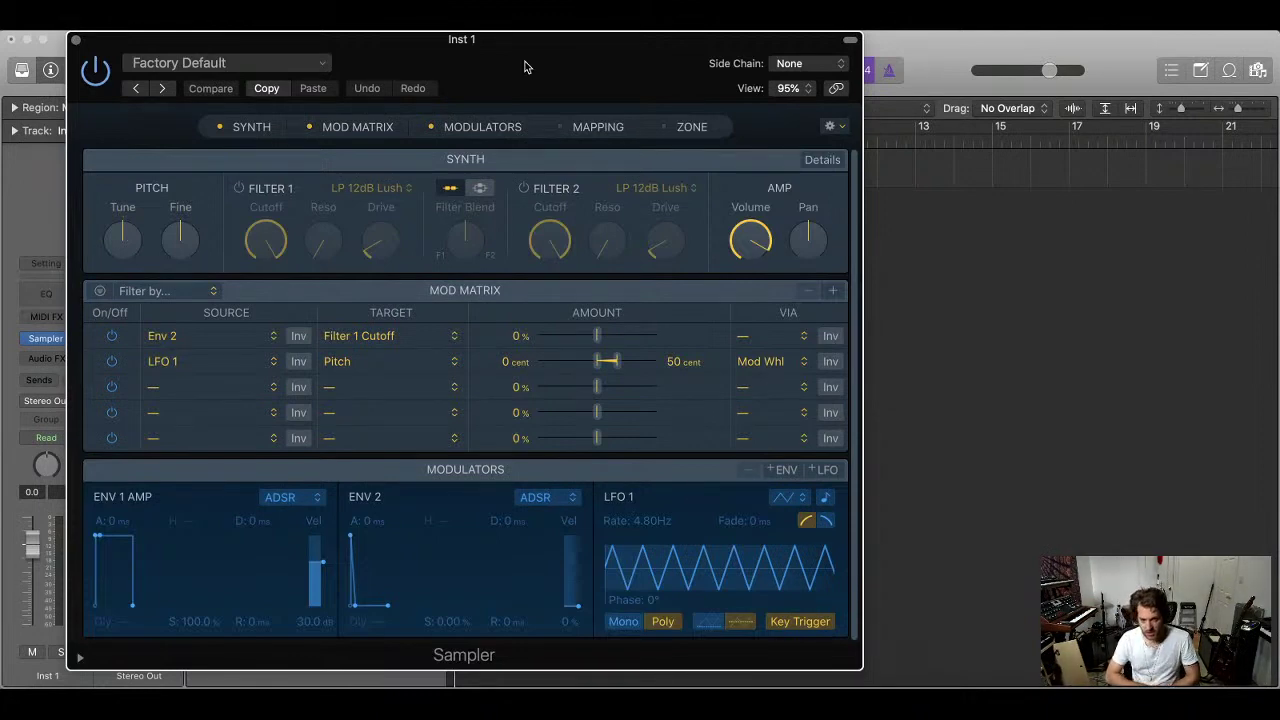
left_click_drag(457, 63, 538, 65)
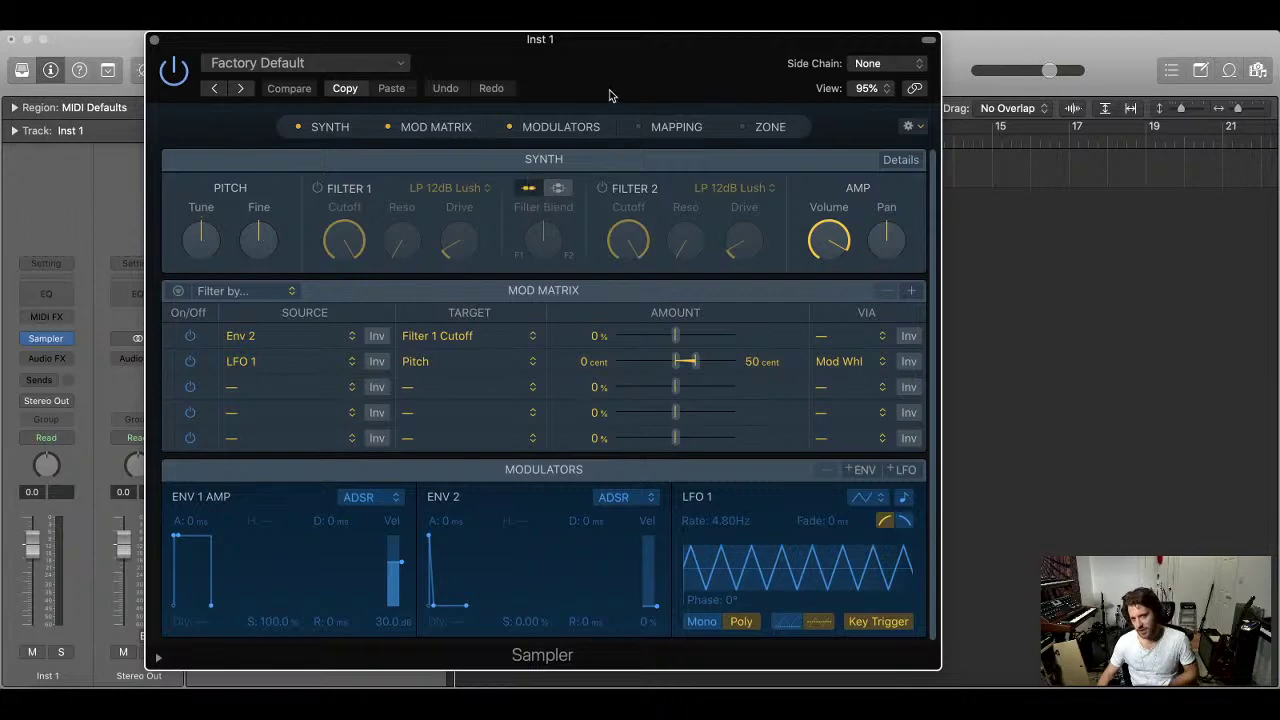
left_click_drag(625, 64, 611, 60)
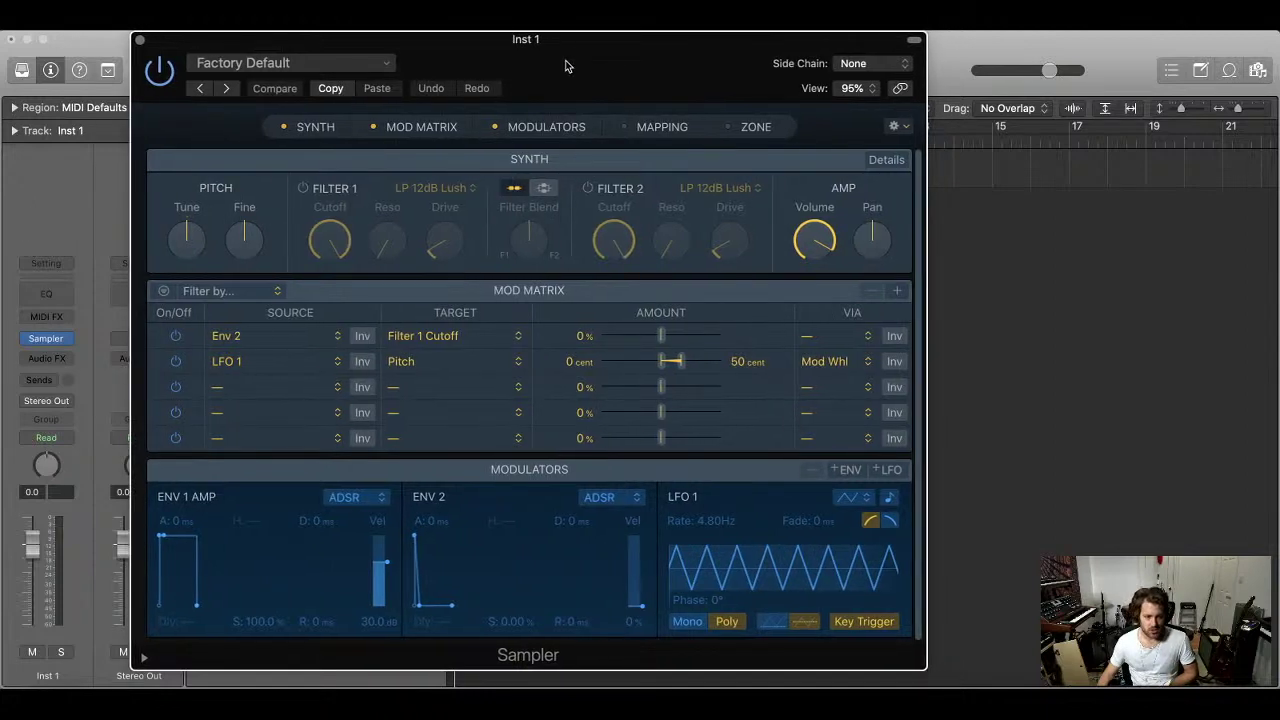
Switch to Finder and open the Samples folder inside Music Production
left_click(82, 705)
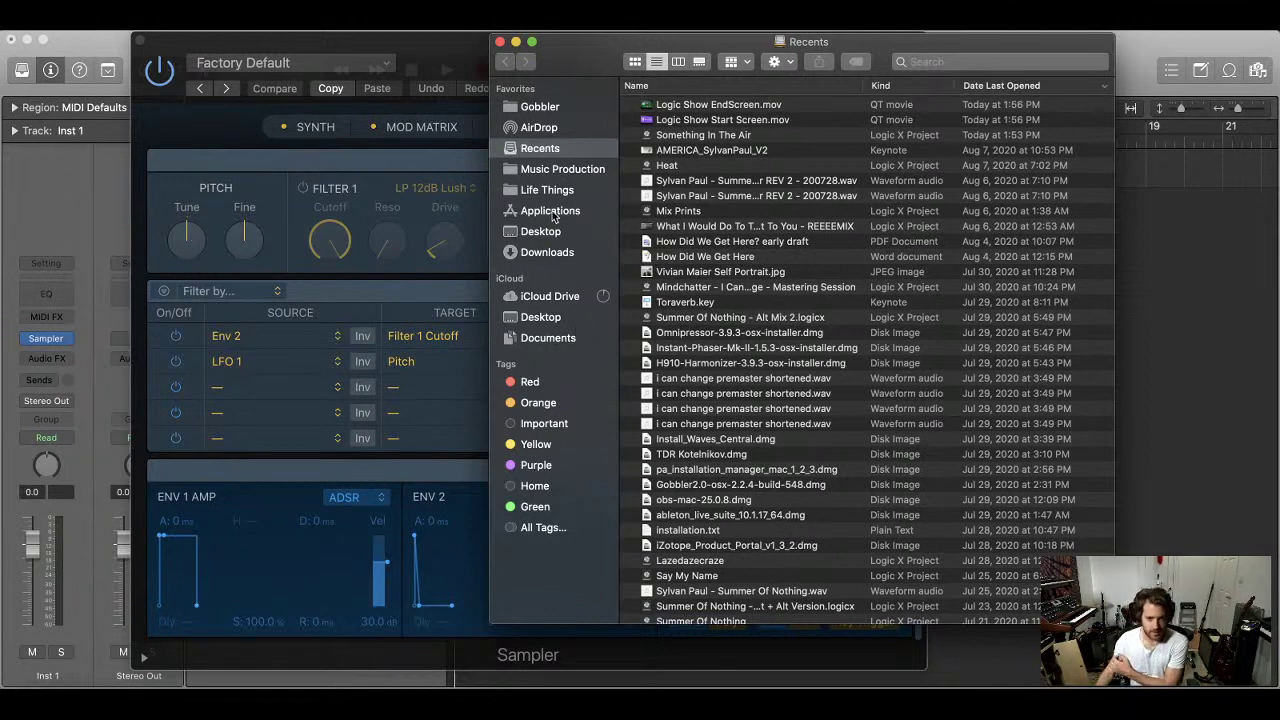
left_click(563, 170)
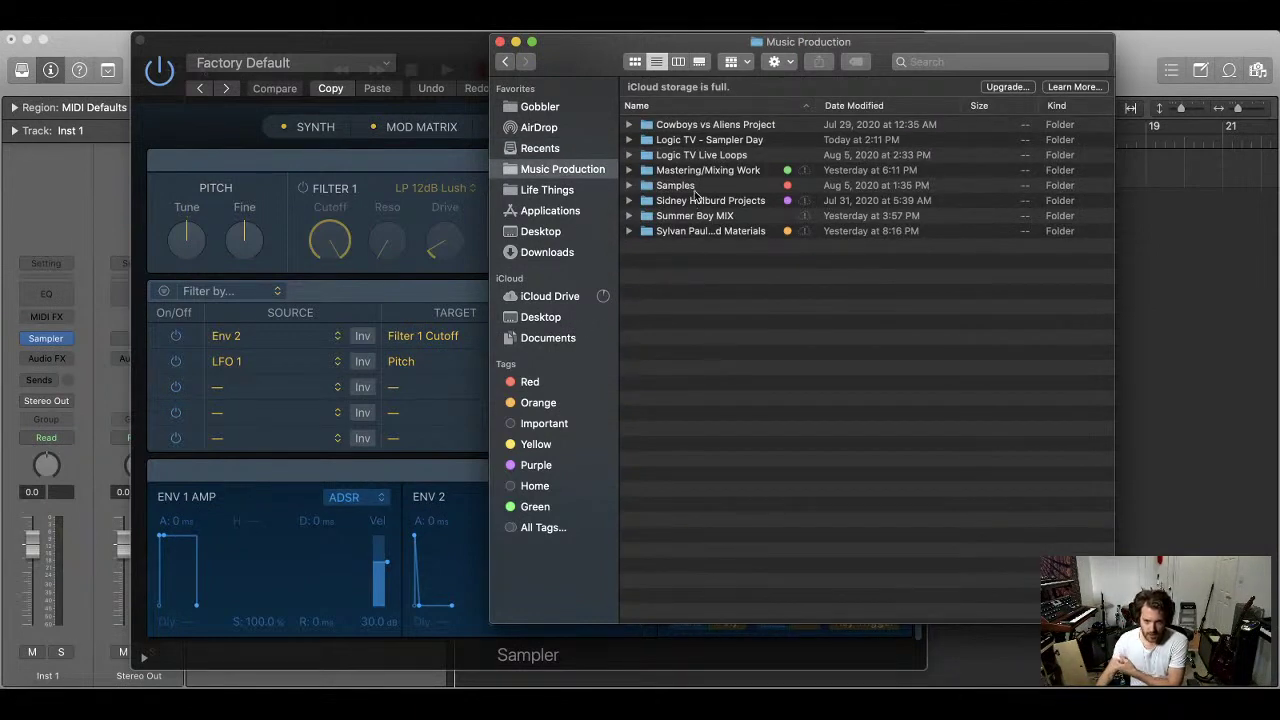
double_click(697, 186)
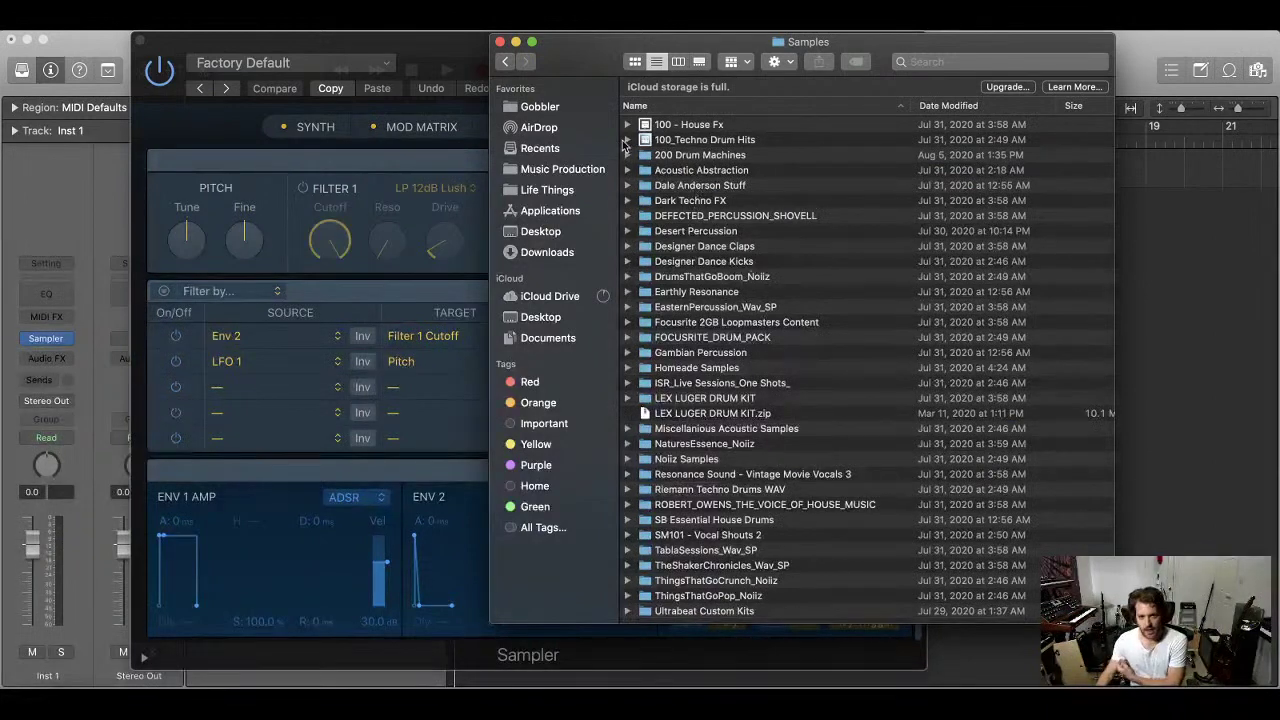
Arrange the Samples folder window and the Sampler window side by side
left_click_drag(576, 49, 672, 46)
left_click_drag(527, 40, 397, 40)
left_click(978, 49)
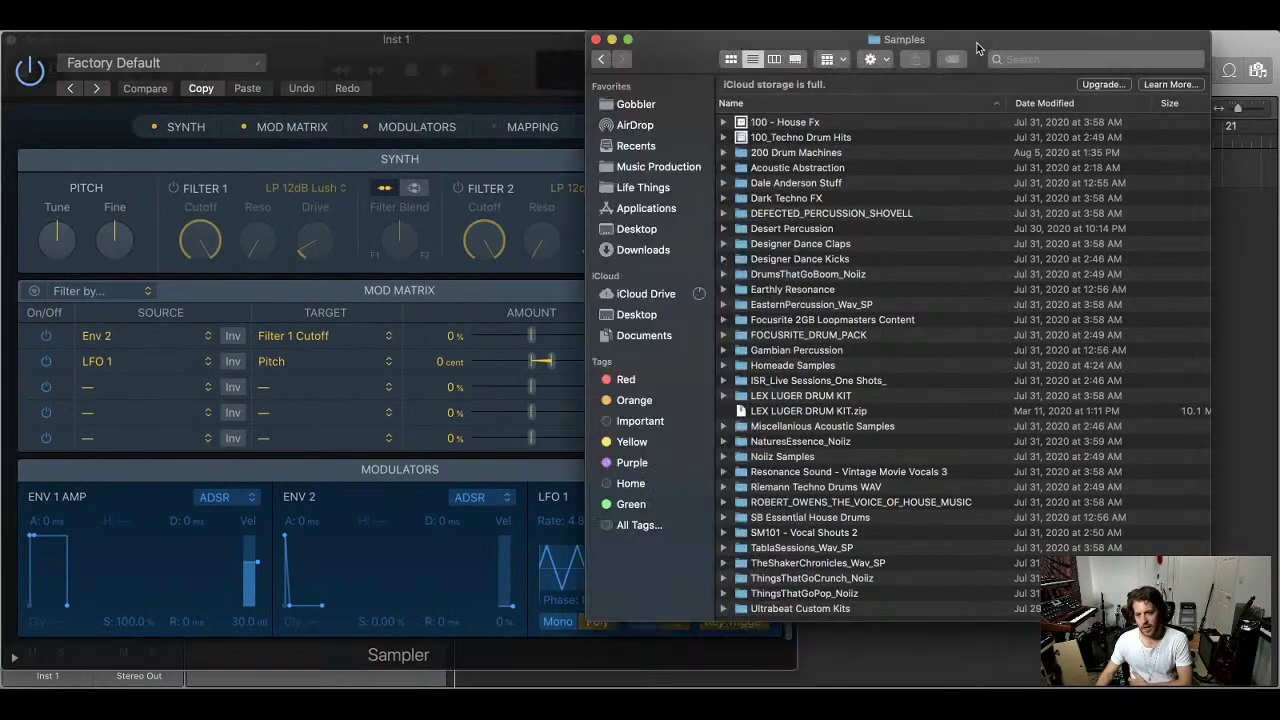
left_click_drag(670, 57, 738, 57)
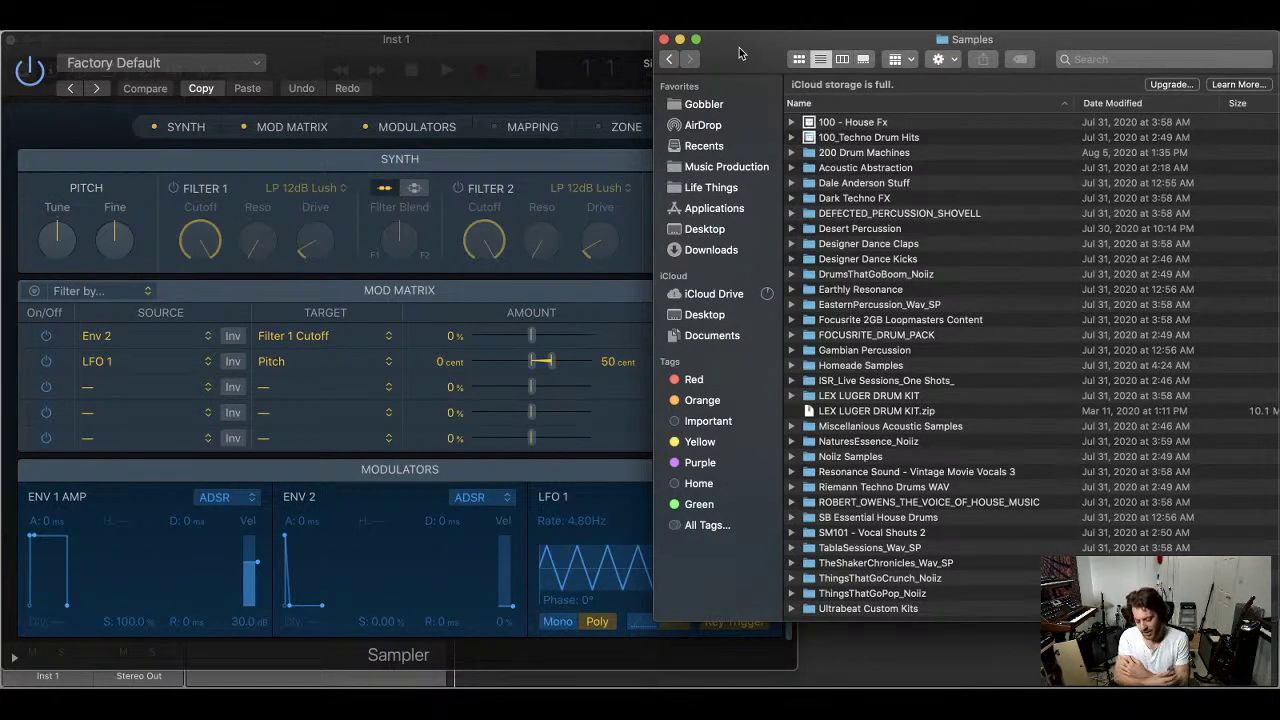
mouse_move(741, 53)
left_mouse_down()
mouse_move(722, 53)
mouse_move(742, 54)
left_mouse_up()
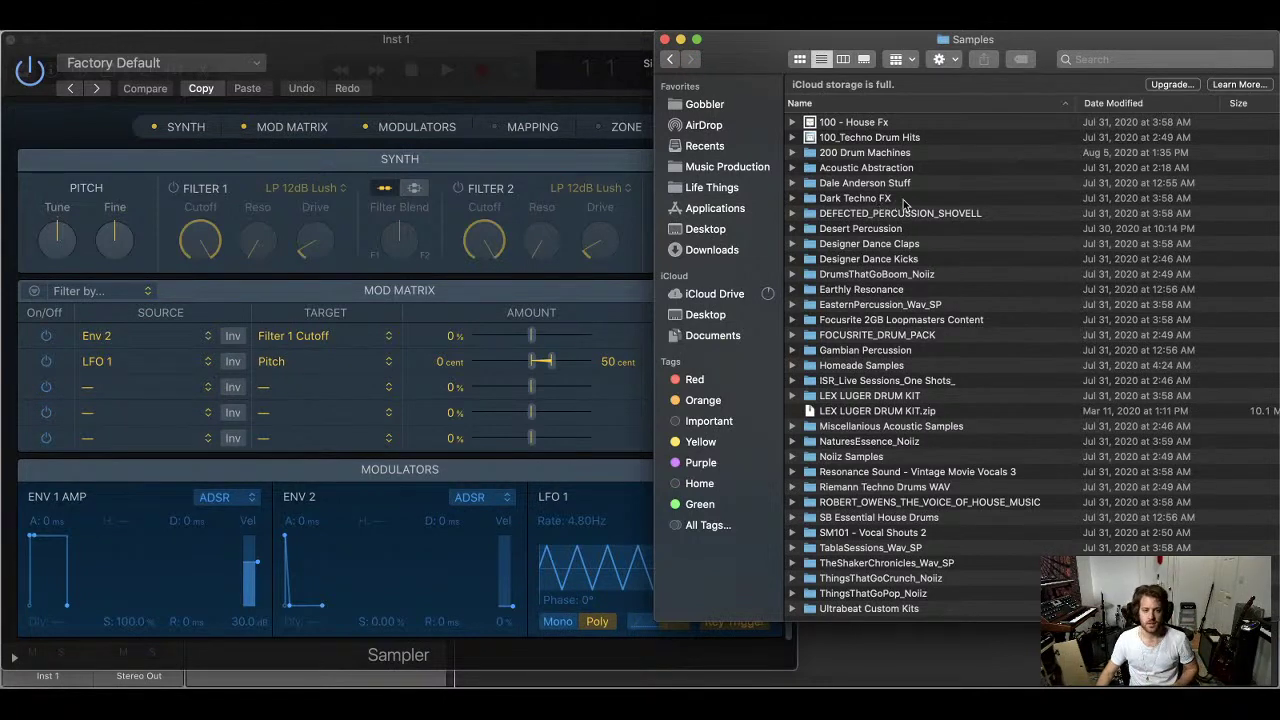
Open the Roland Tr-808 folder inside 200 Drum Machines and bring its kick samples into view
double_click(943, 152)
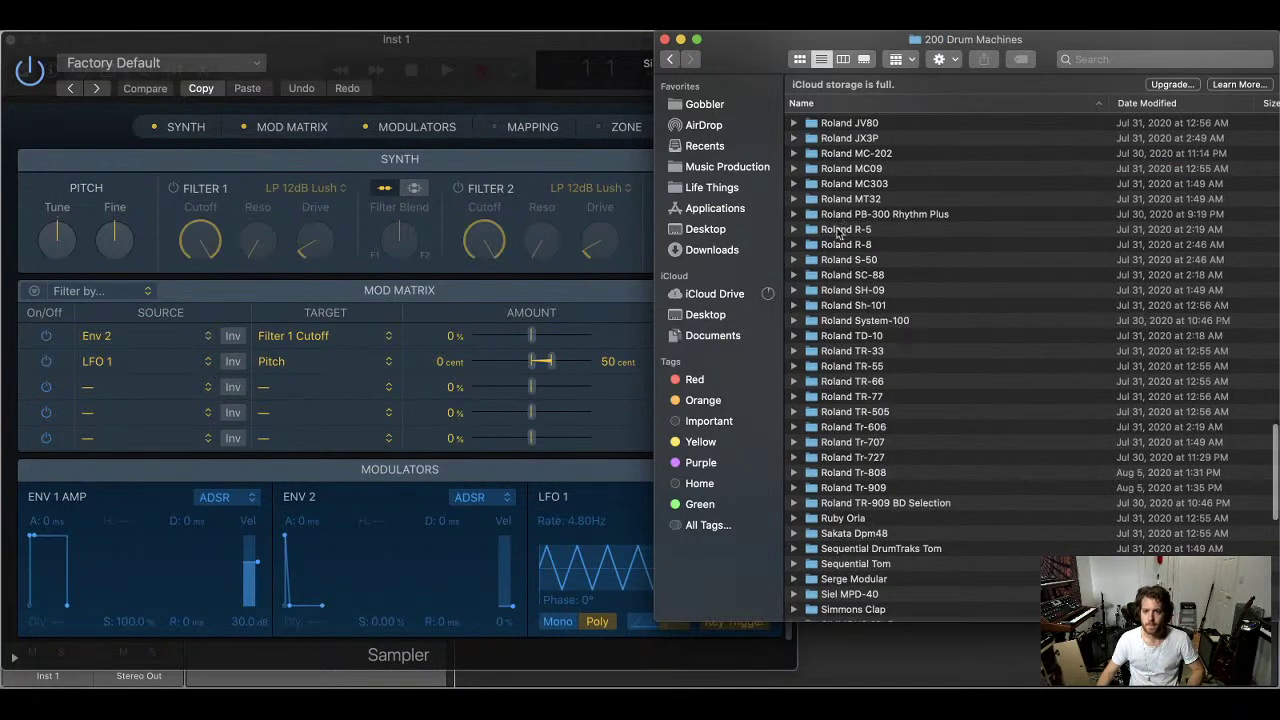
left_click(850, 472)
key("super+Down")
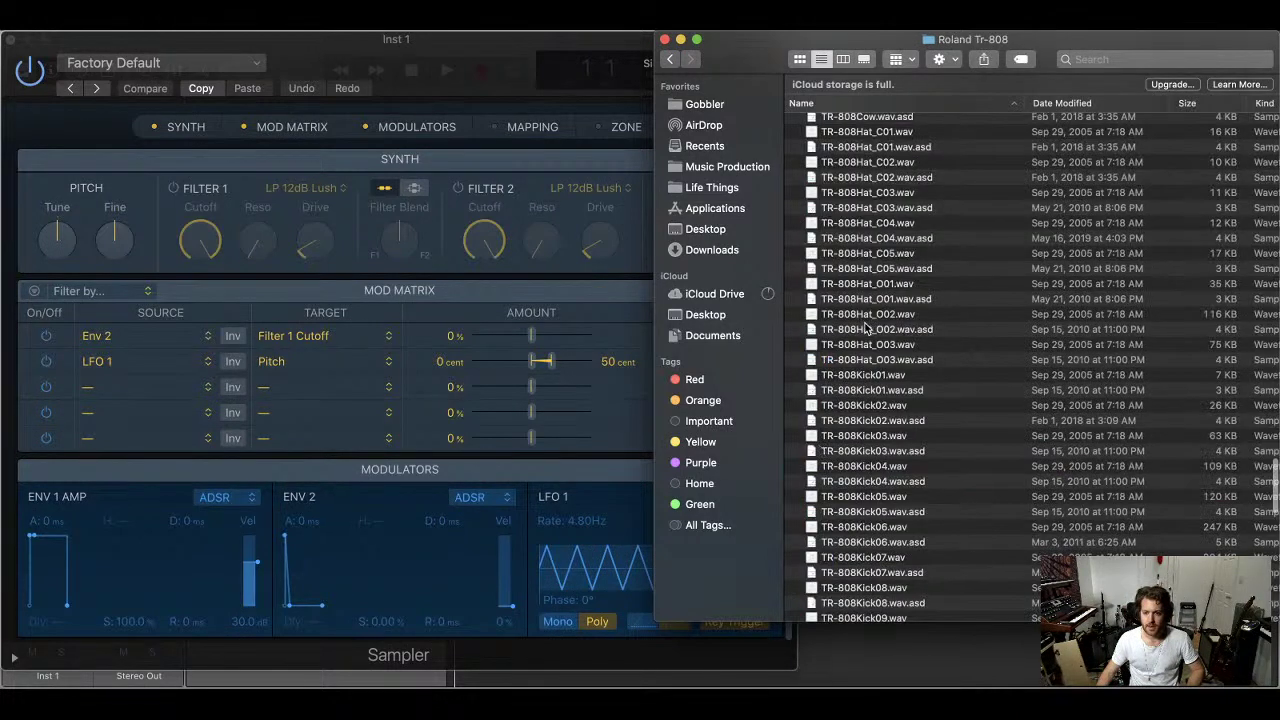
scroll(938, 271, "down", 5)
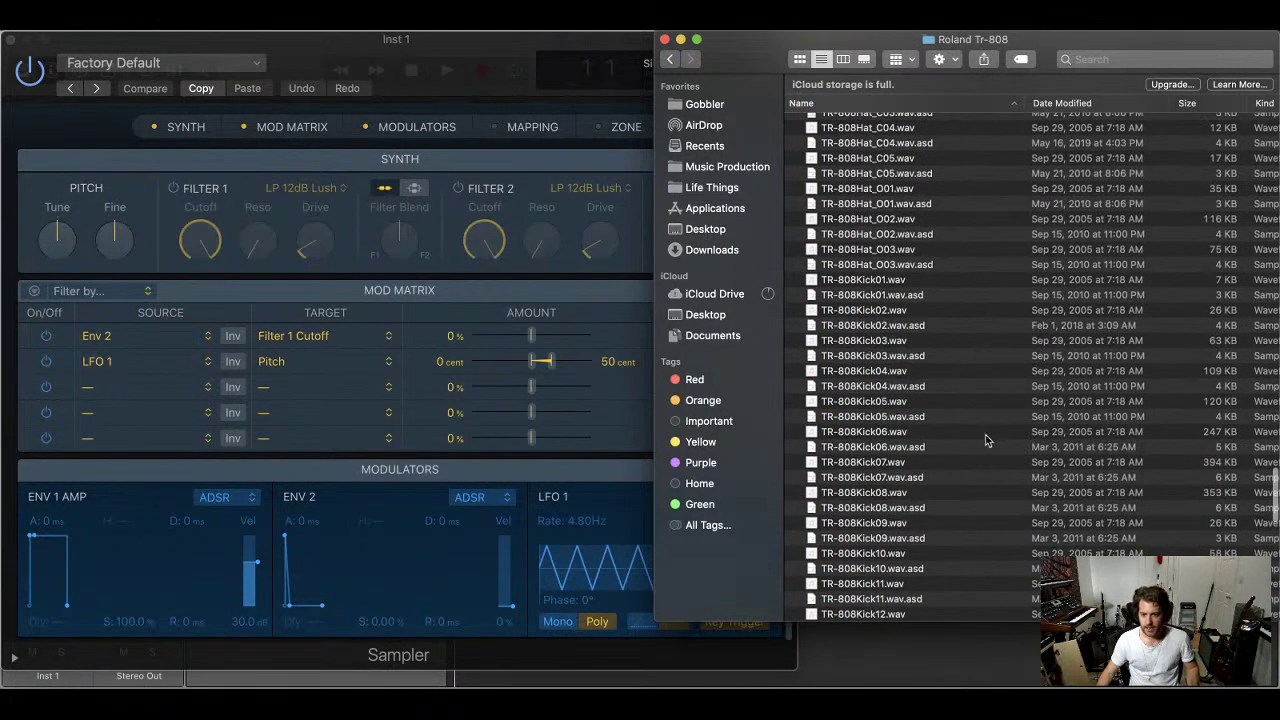
Audition the TR-808 kick samples one after another, from TR-808Kick01.wav through TR-808Kick08.wav
left_click(947, 281)
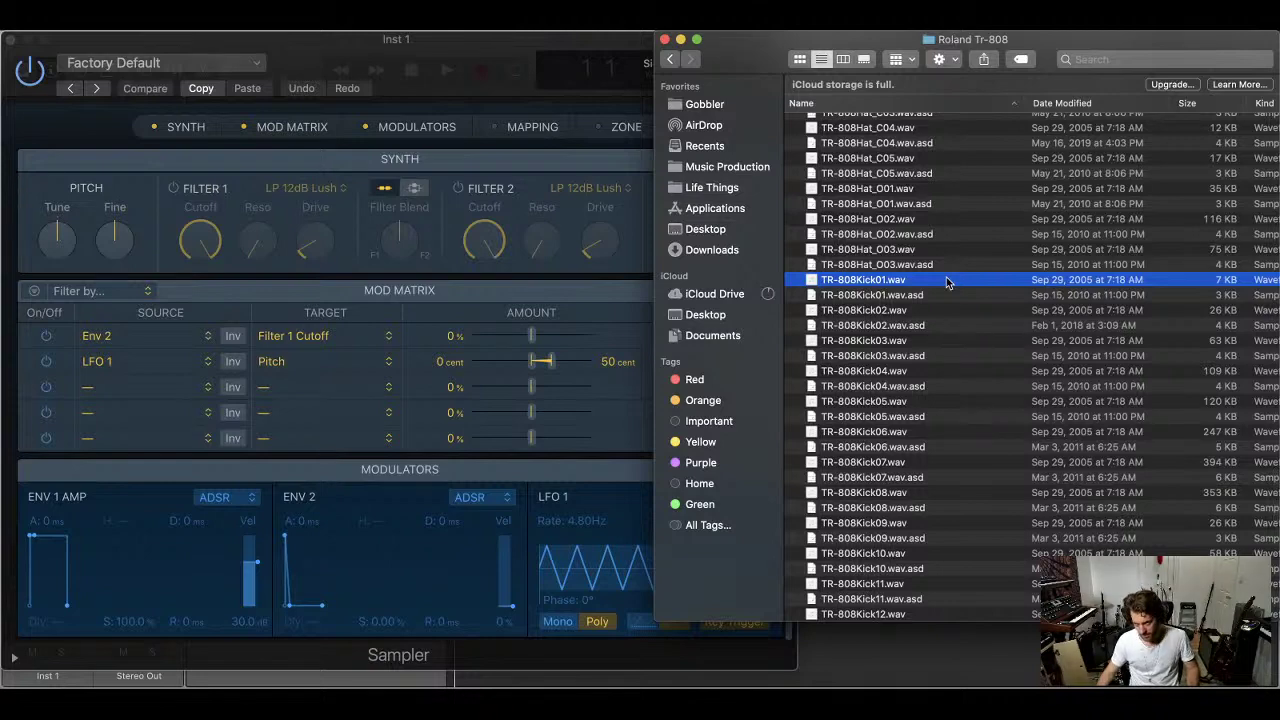
key("space")
left_click(966, 314)
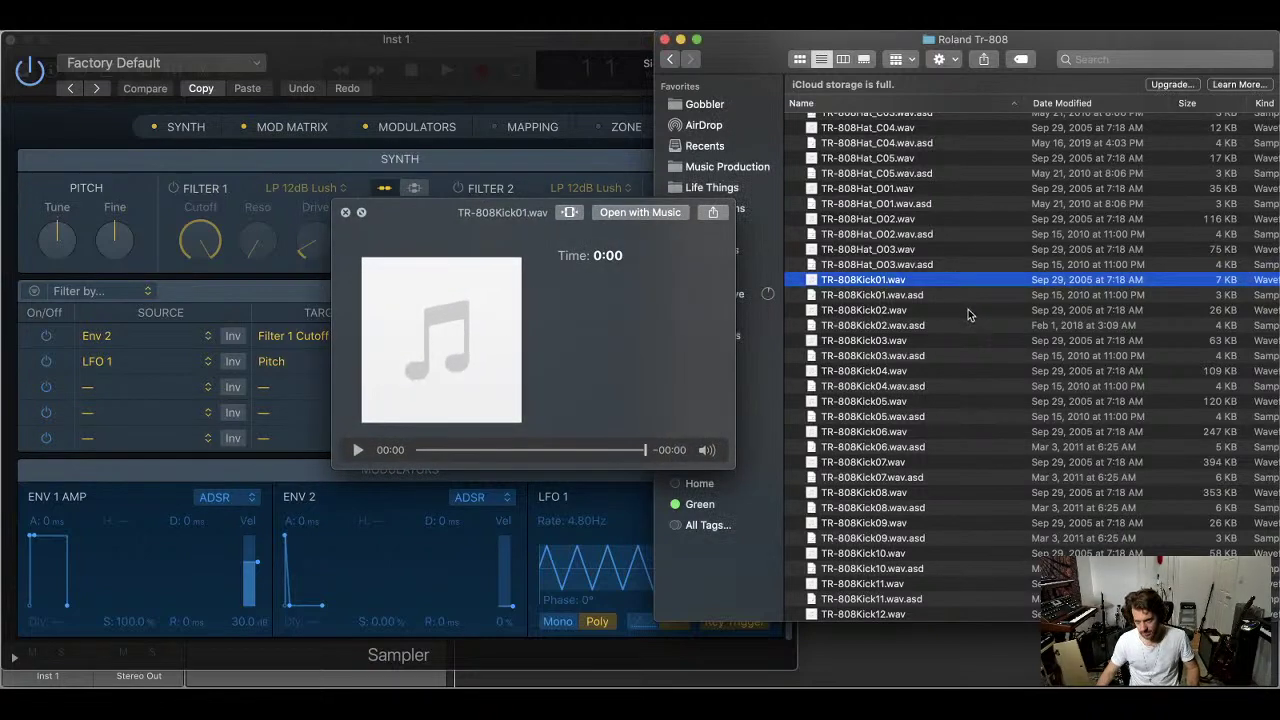
left_click(970, 313)
left_click(982, 345)
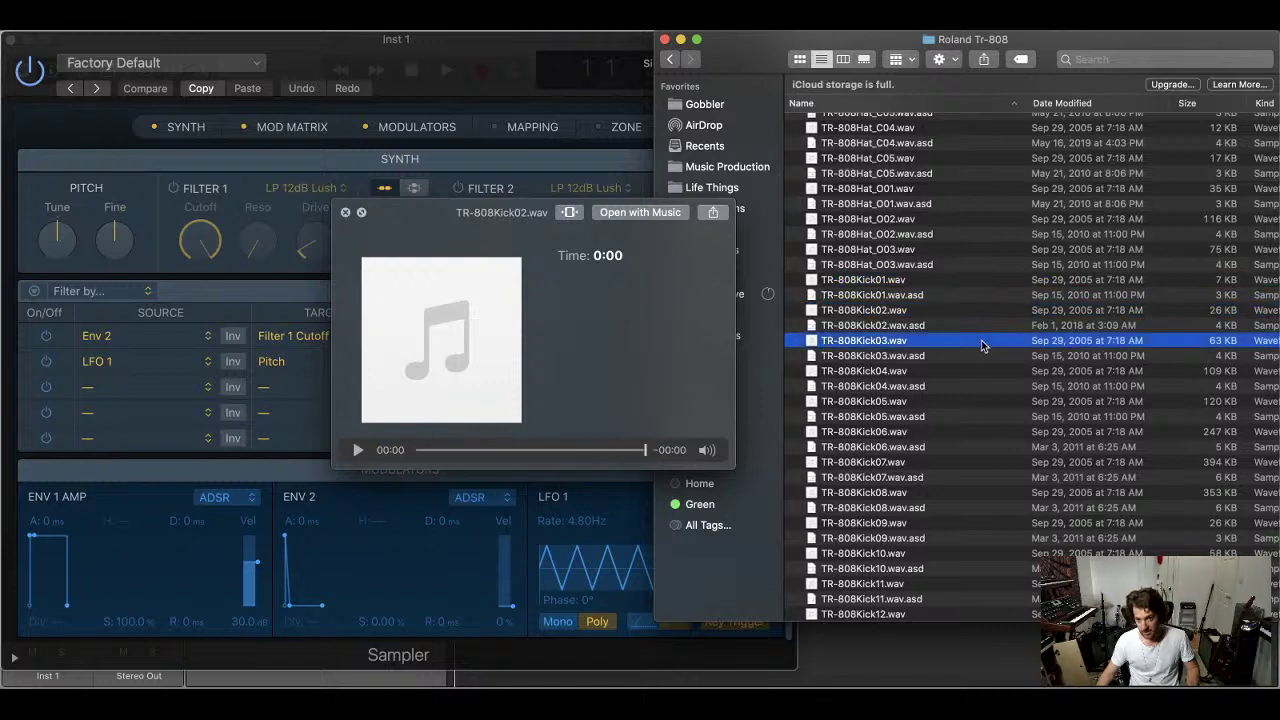
left_click(966, 371)
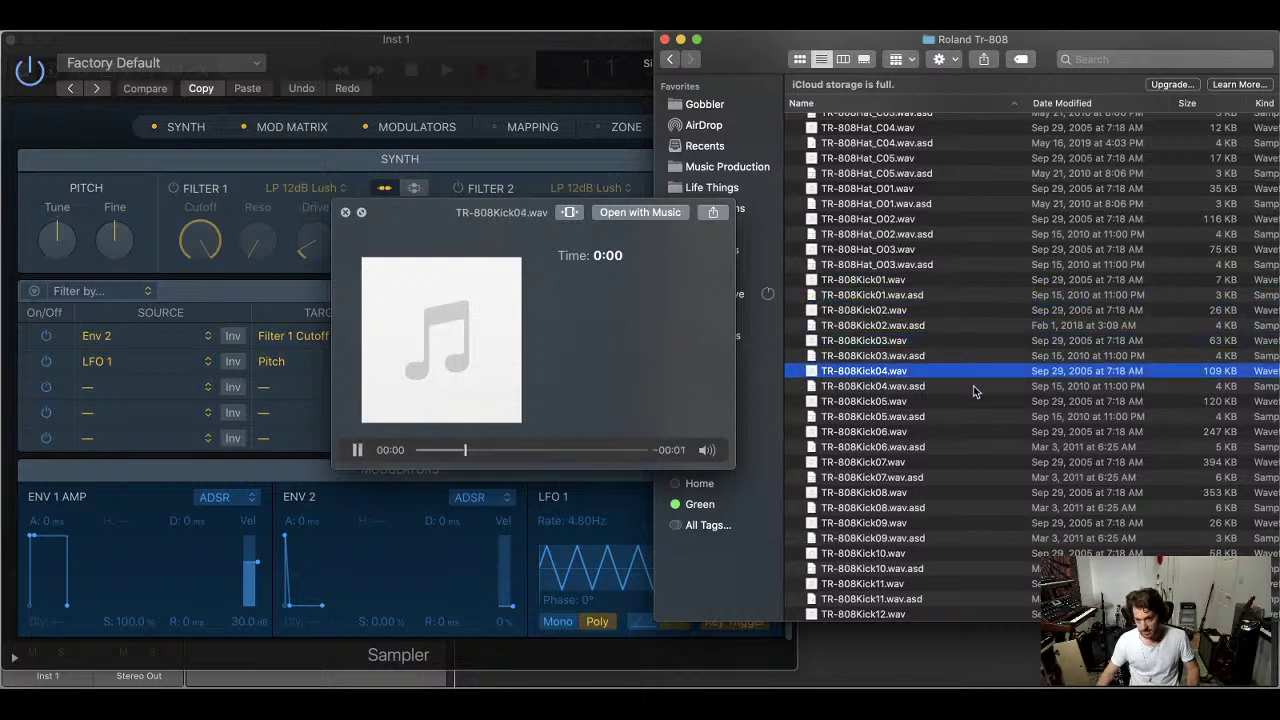
left_click(975, 404)
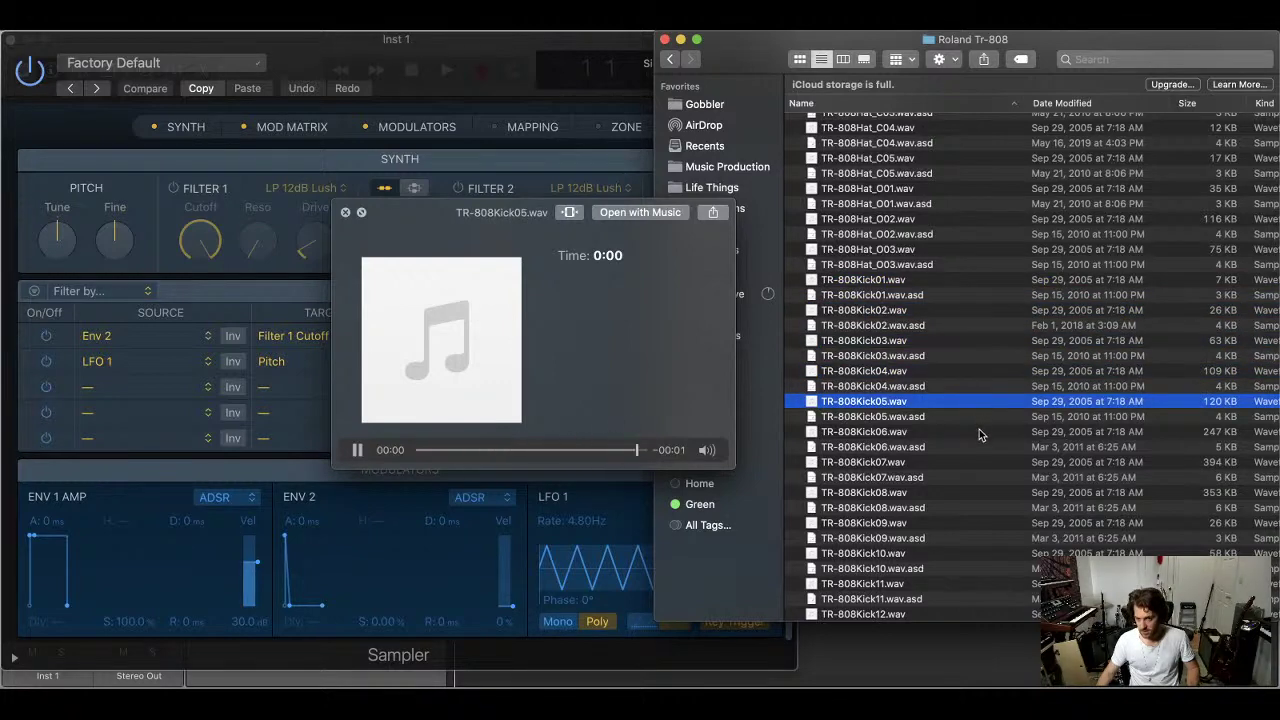
left_click(980, 433)
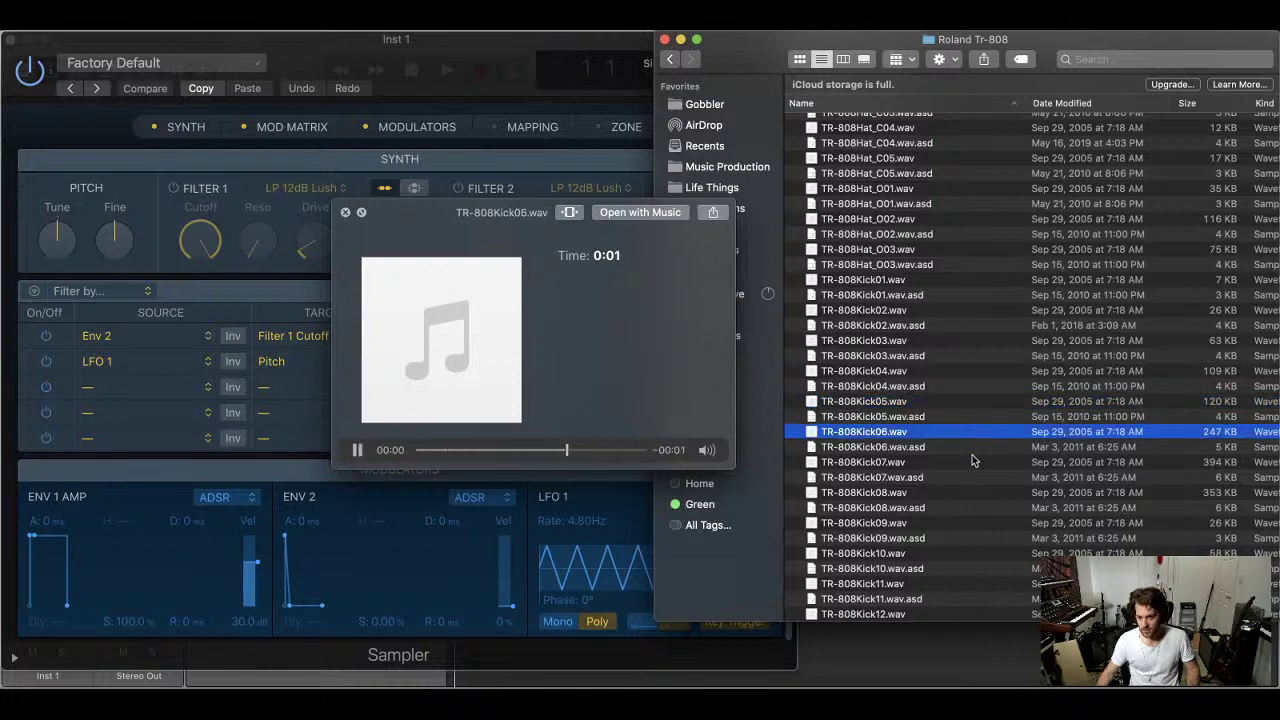
left_click(978, 464)
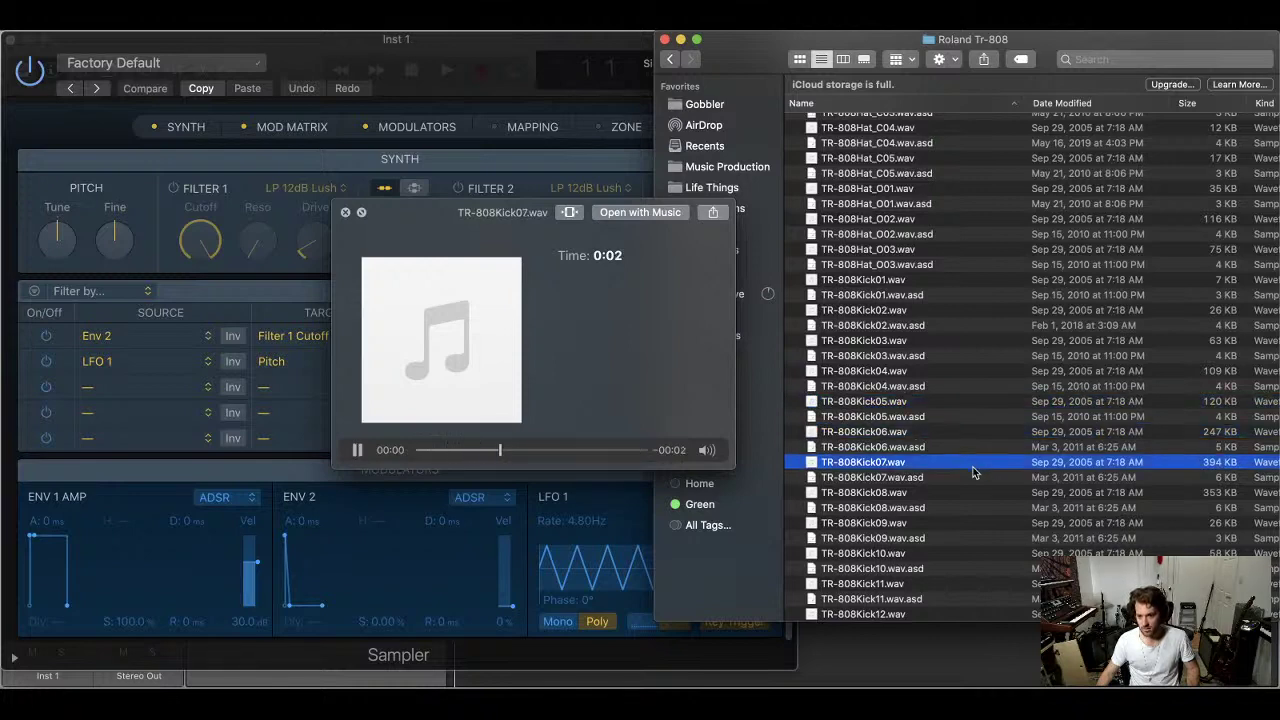
left_click(975, 495)
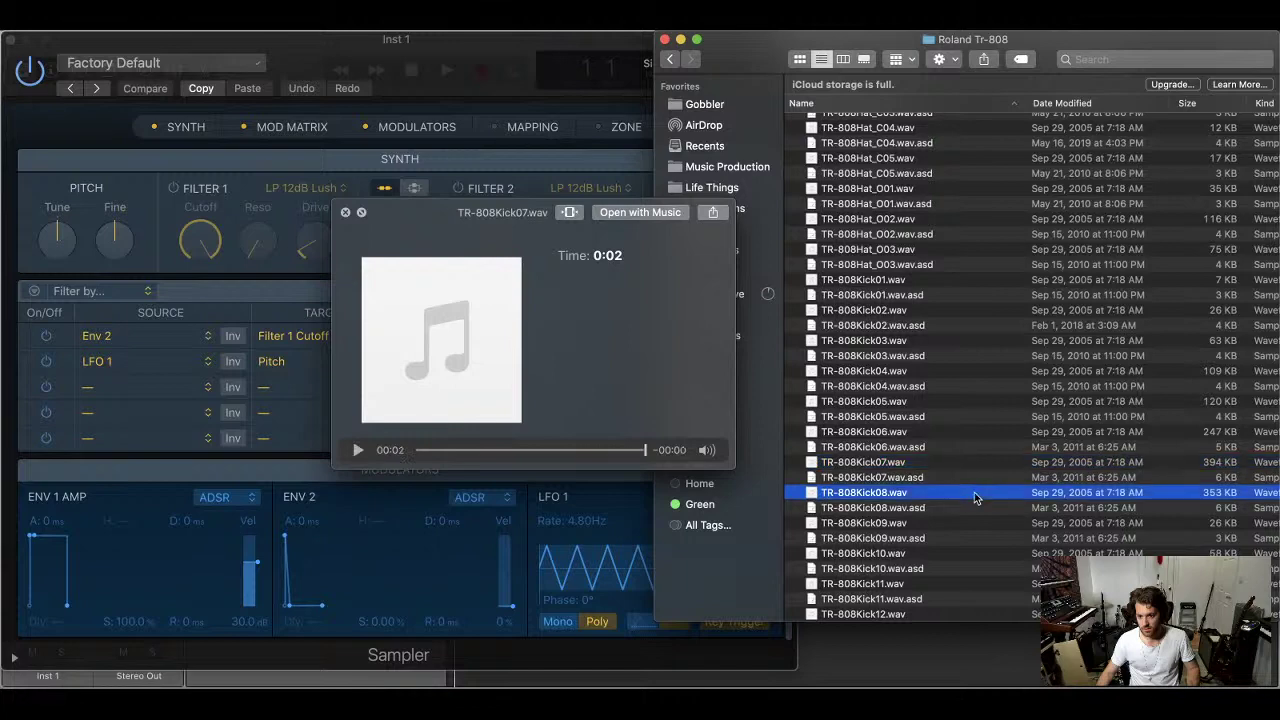
scroll(968, 440, "up", 1)
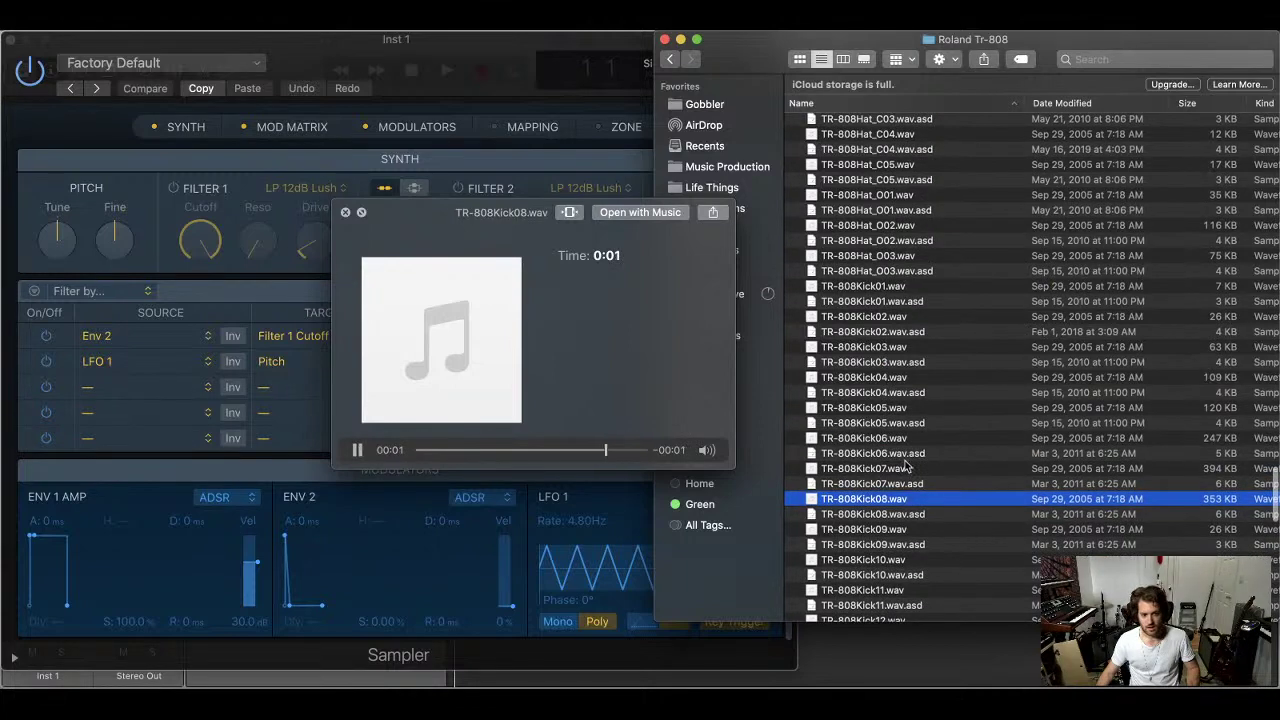
Close the audio preview and load TR-808Kick08.wav into Sampler as a single zone on key C1
key("space")
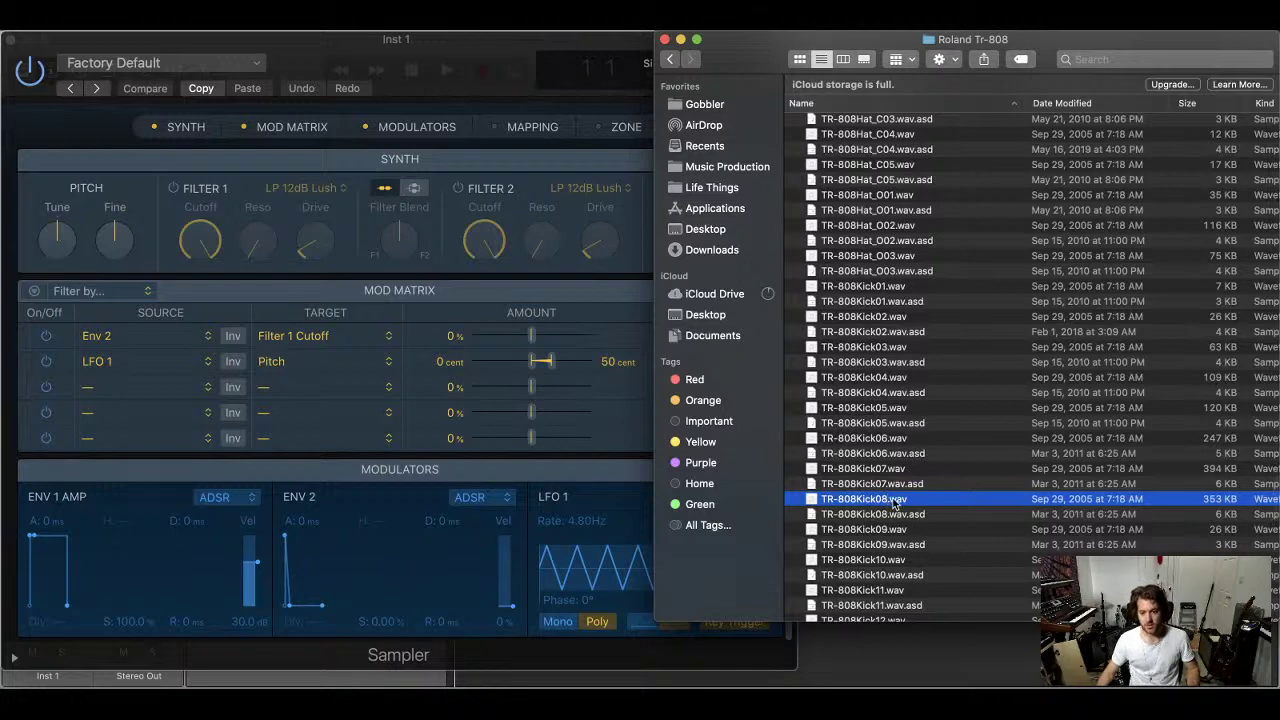
left_click_drag(892, 502, 415, 318)
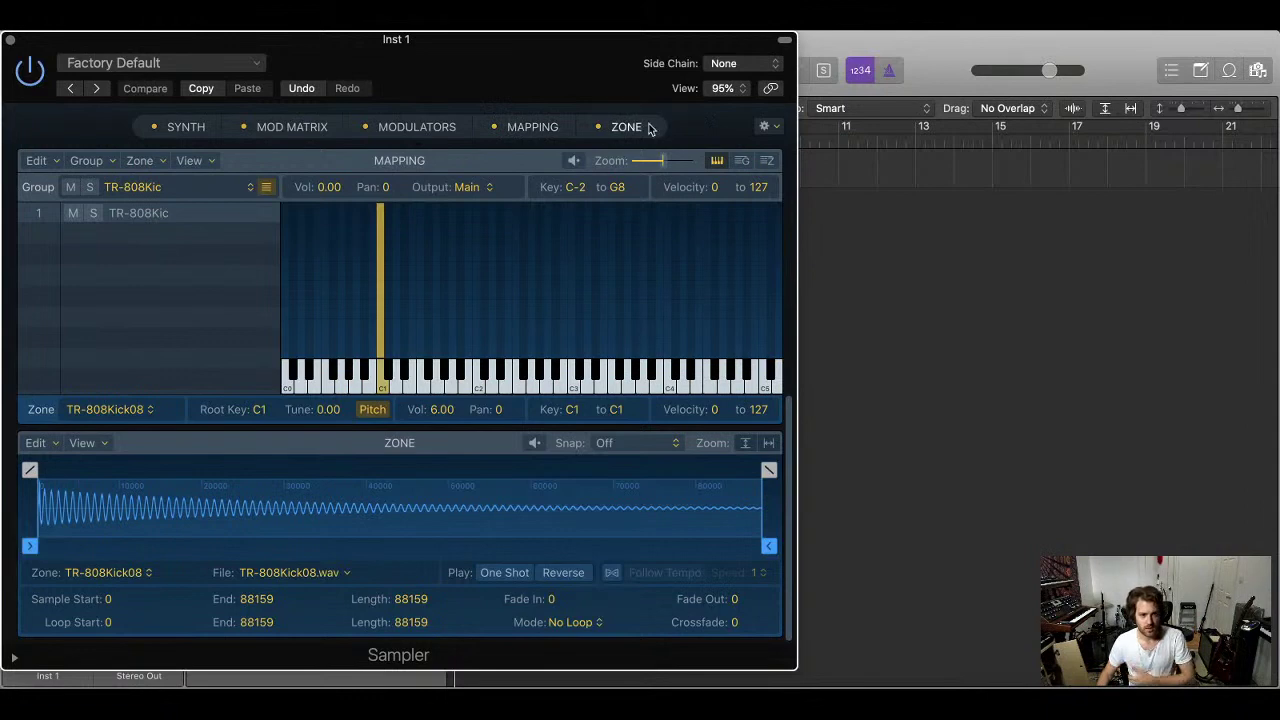
Hide and show Sampler's Zone section twice, and its Mapping section once, leaving both displayed
left_click(598, 128)
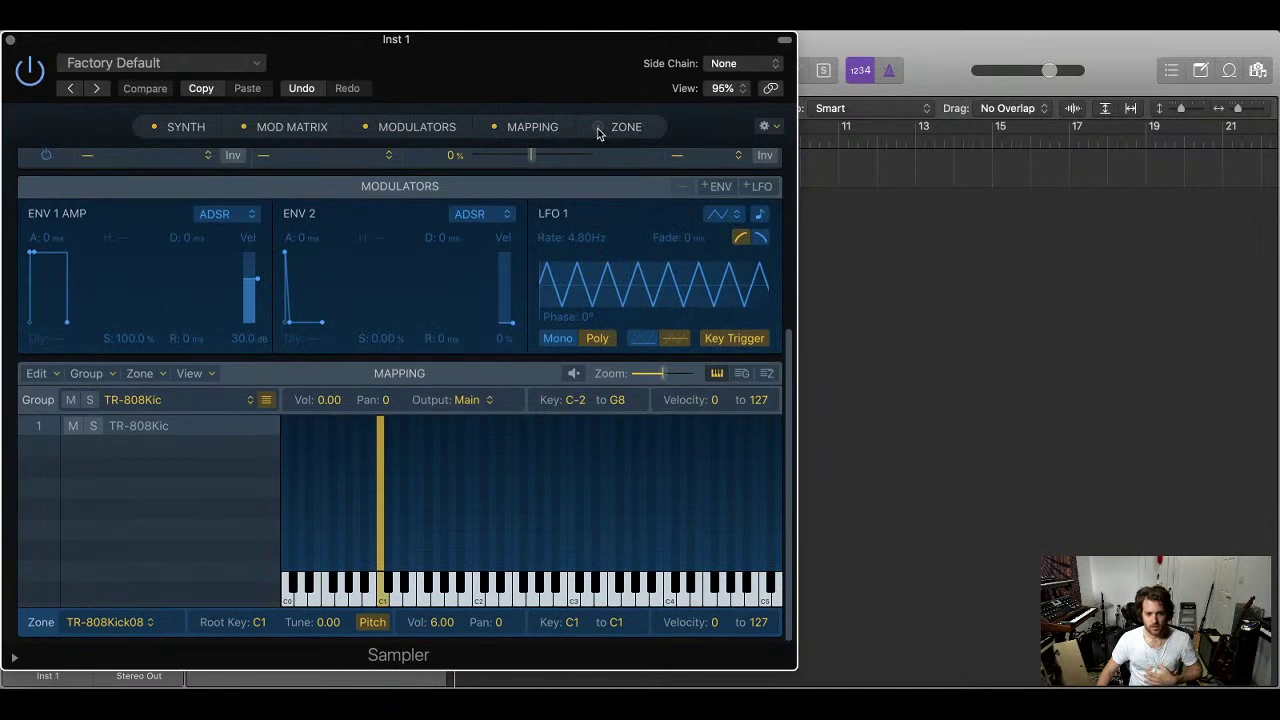
left_click(598, 130)
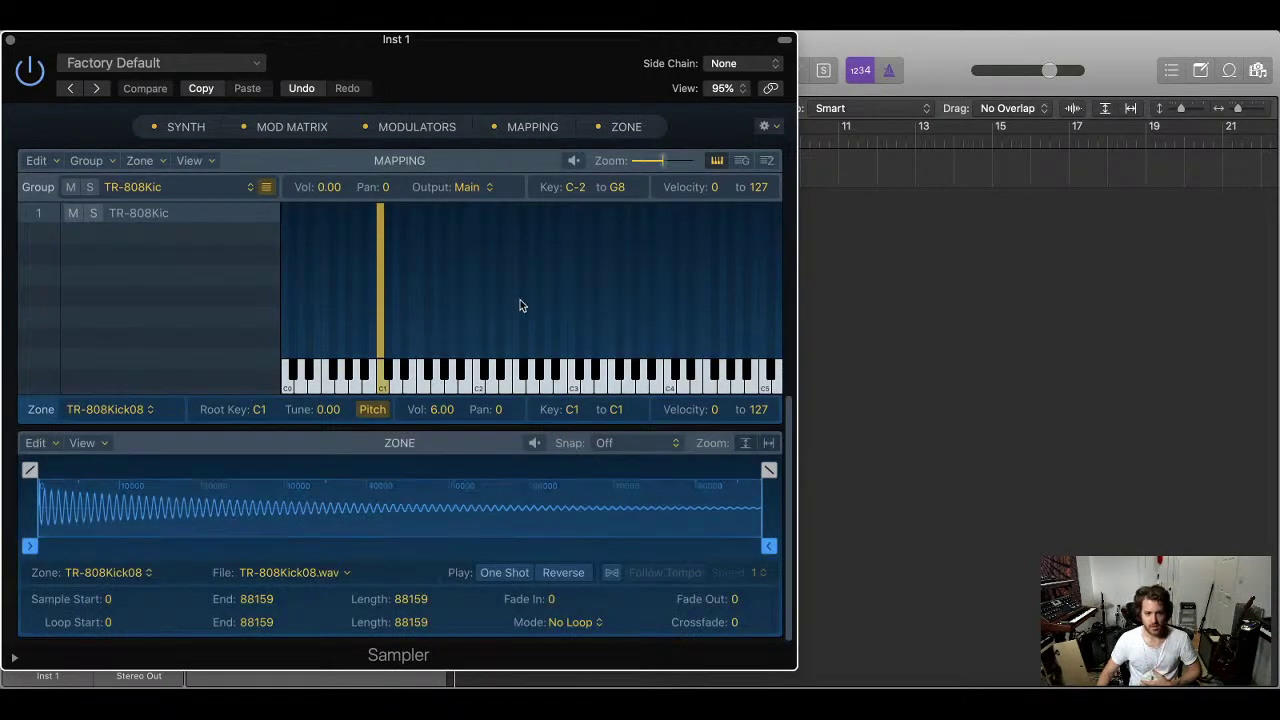
left_click(598, 128)
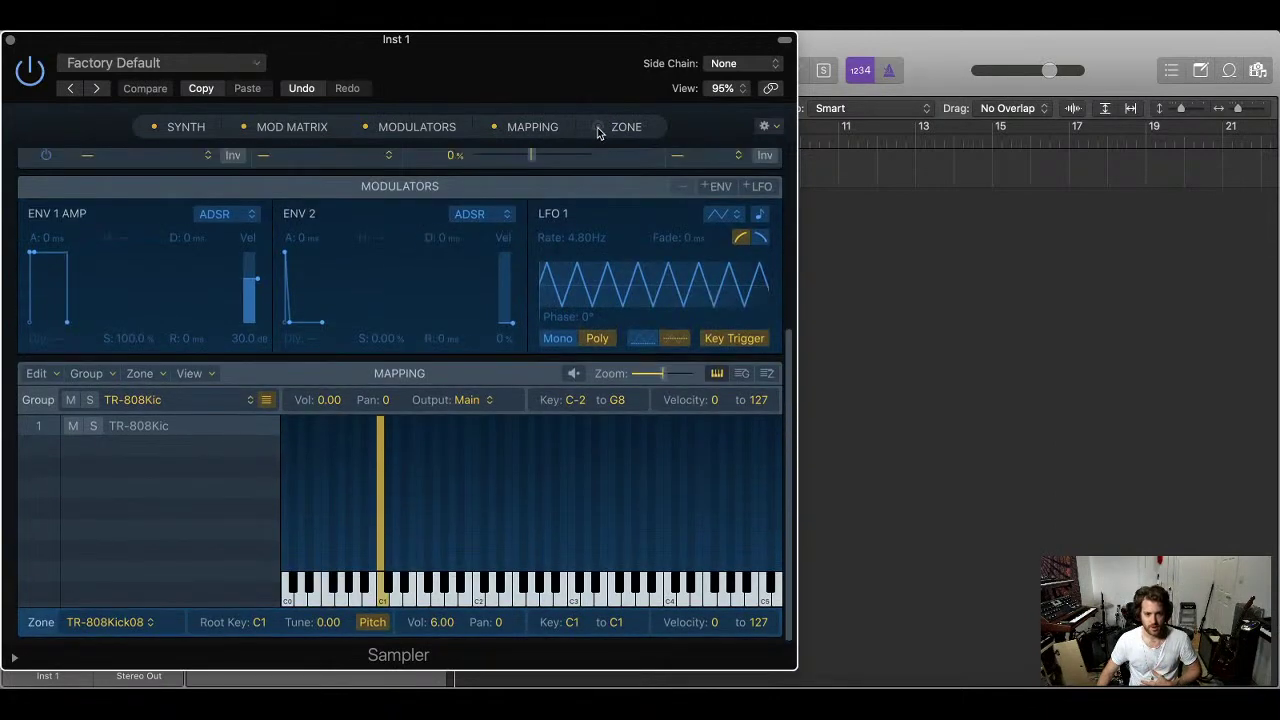
left_click(598, 130)
left_click(497, 129)
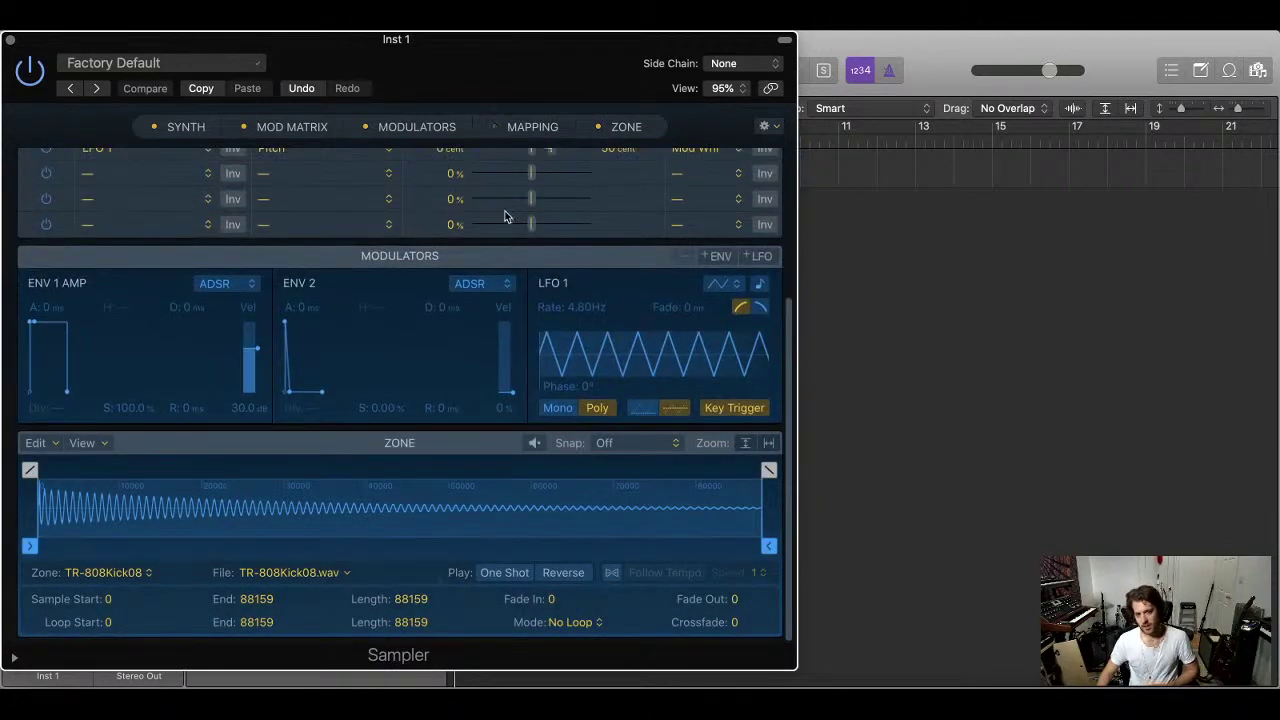
left_click(500, 131)
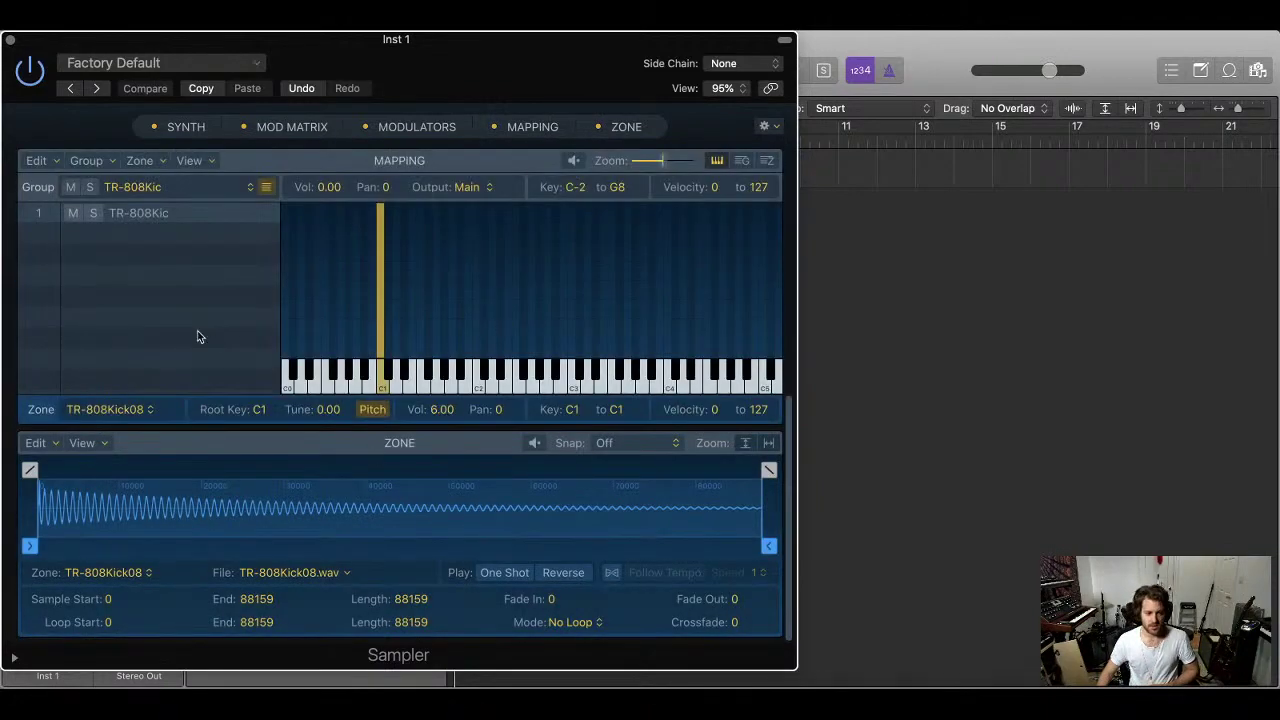
Look through Sampler's Synth, Mod Matrix, Modulators, Mapping and Zone sections
scroll(197, 337, "up", 10)
scroll(197, 337, "down", 8)
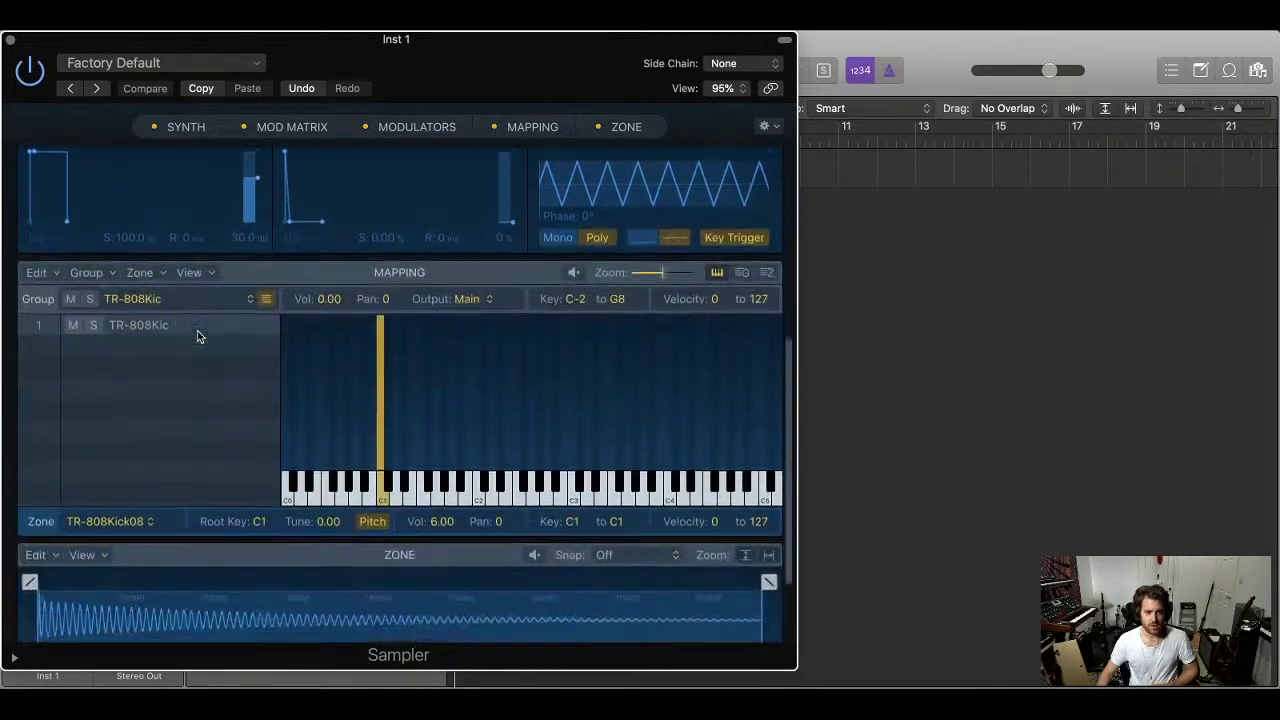
scroll(197, 337, "down", 3)
left_click(312, 127)
left_click(193, 130)
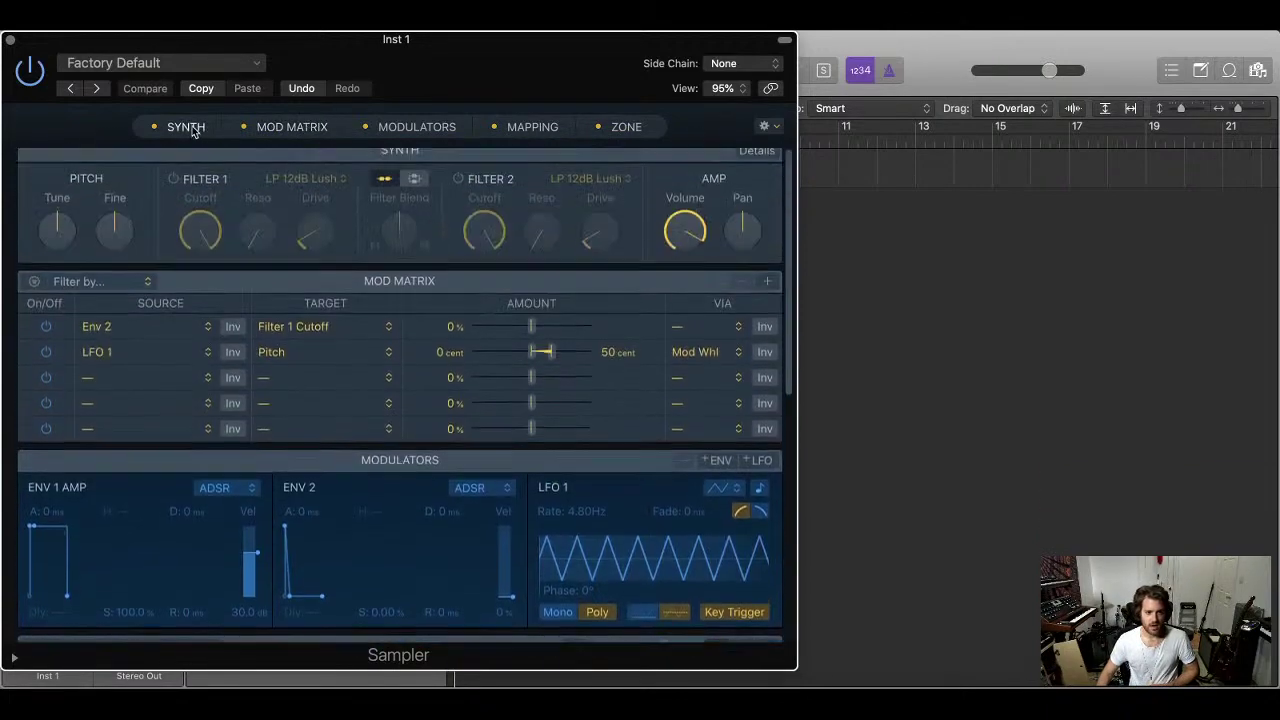
left_click(440, 127)
left_click(530, 128)
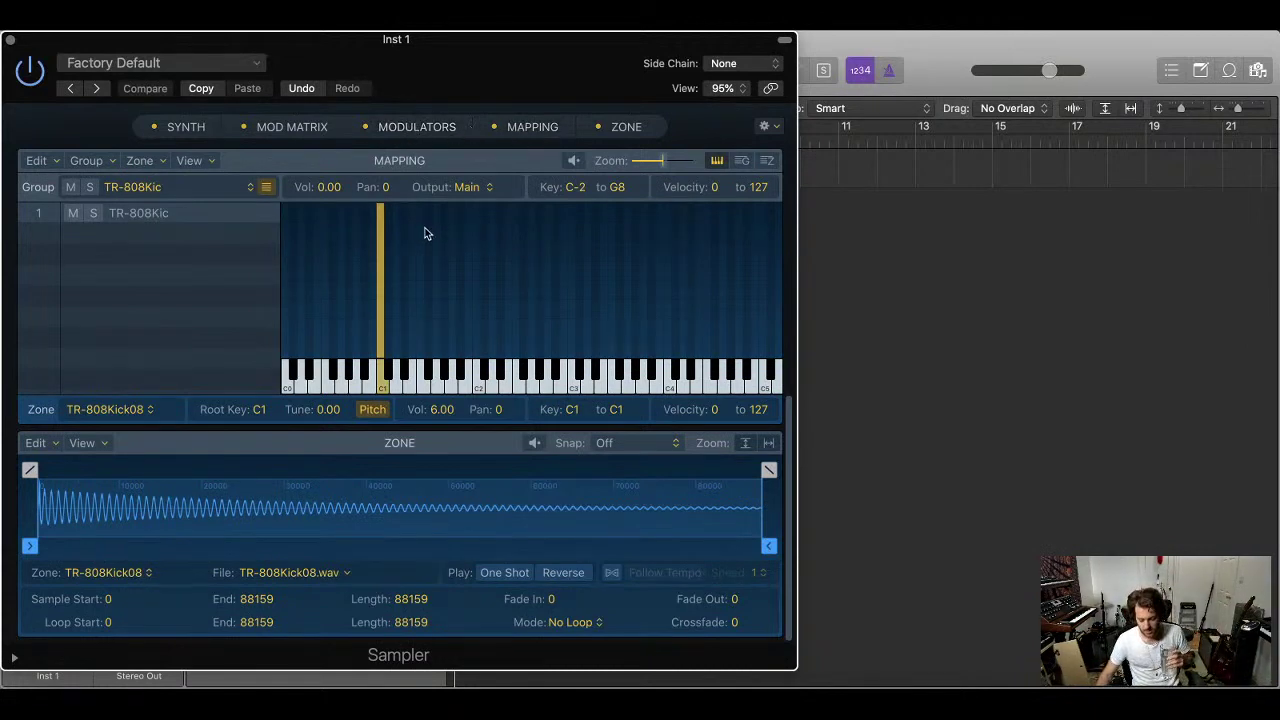
left_click(290, 127)
left_click(405, 127)
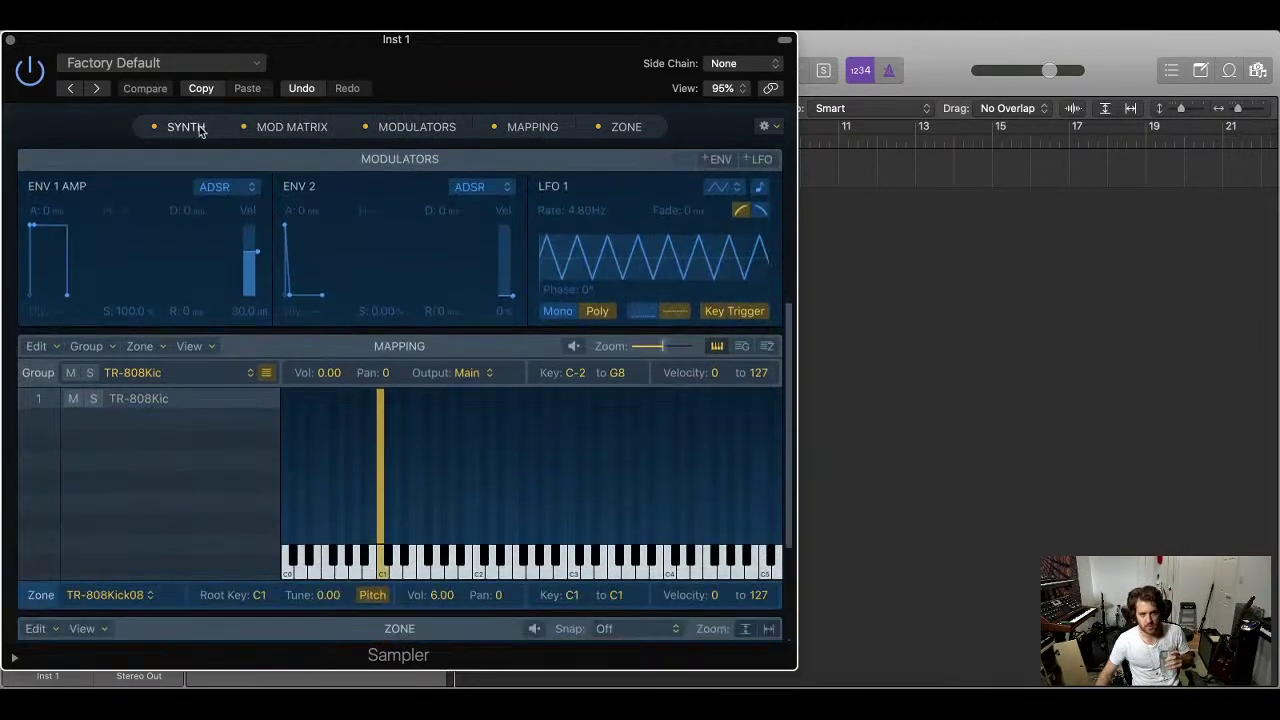
left_click(190, 127)
Show the Mapping section and lower the TR-808Kick08 zone's upper velocity limit to 124
left_click(530, 127)
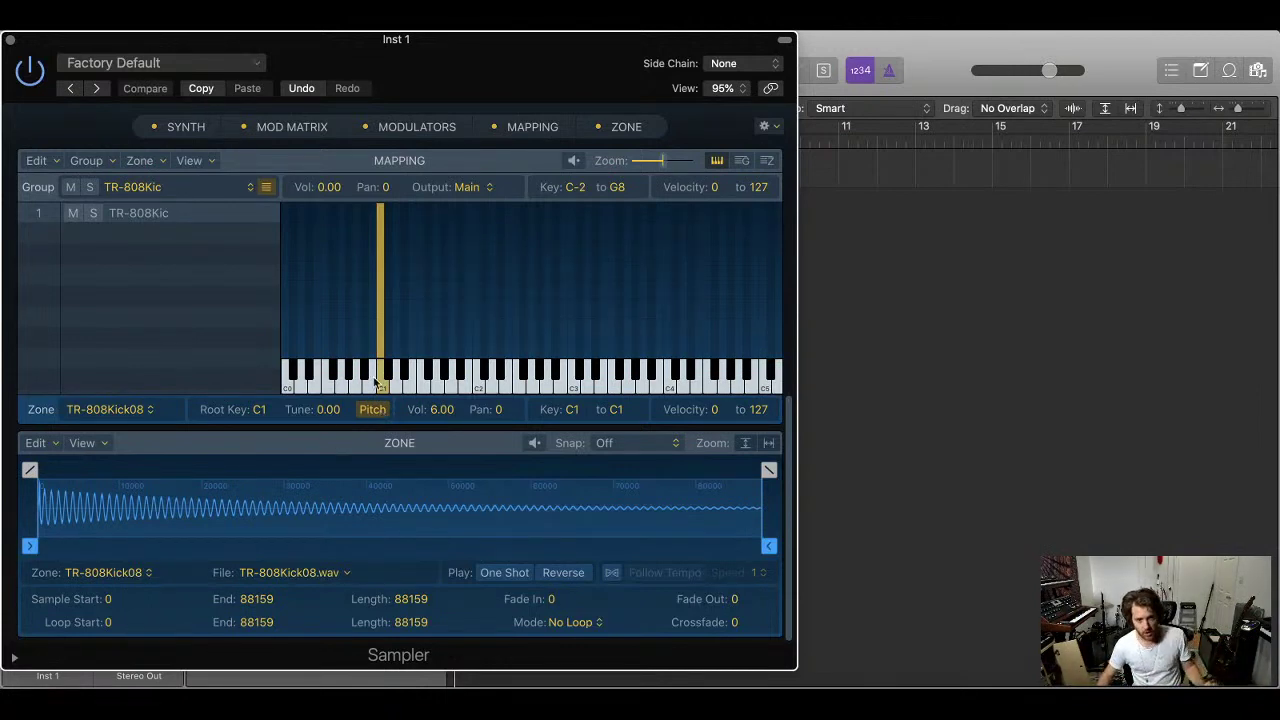
mouse_move(383, 326)
left_mouse_down()
mouse_move(417, 319)
mouse_move(380, 325)
left_mouse_up()
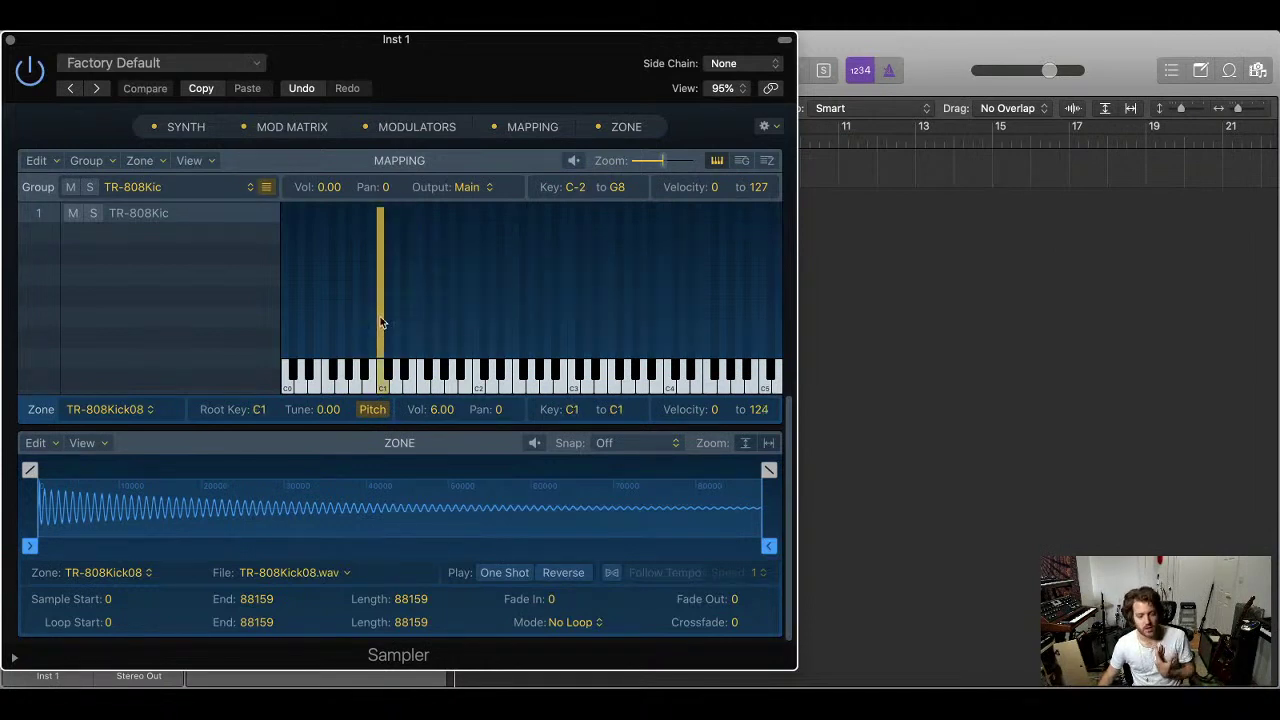
Move the TR-808Kick08 zone to root key C2 with velocity 8 to 127, and stretch its key range from C1 to C#3
left_click_drag(380, 322, 479, 306)
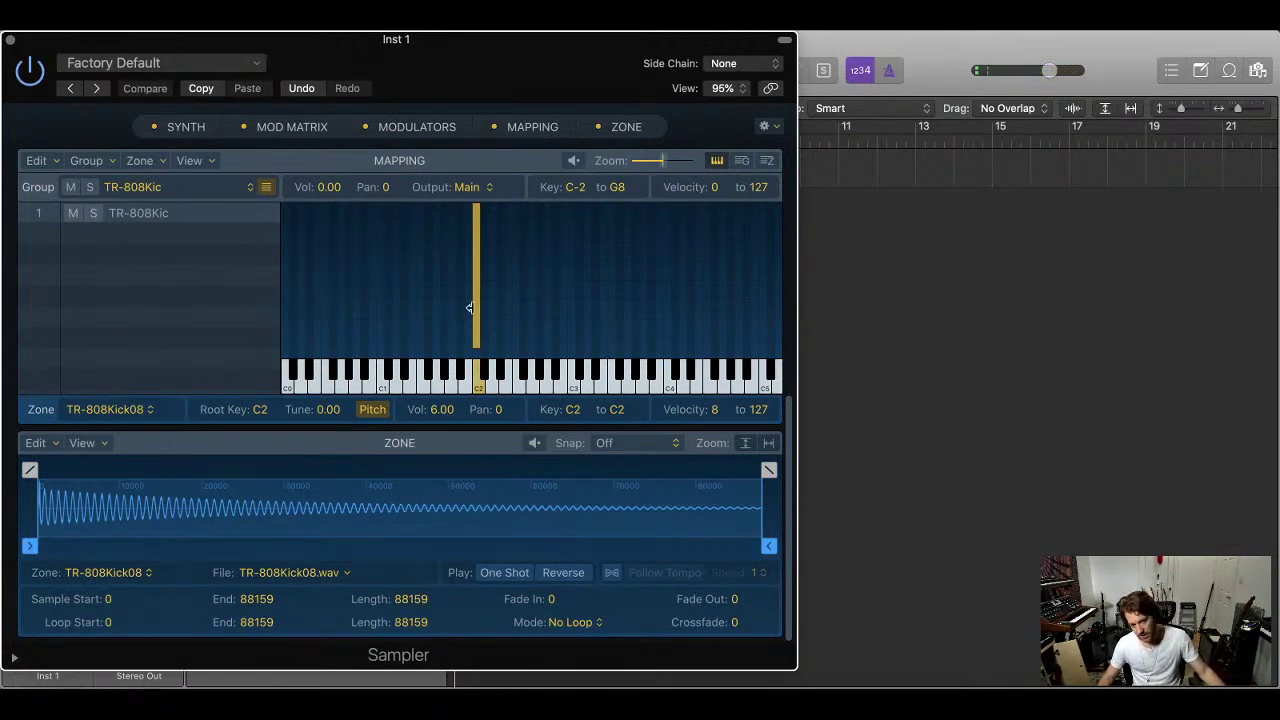
left_click_drag(471, 310, 374, 310)
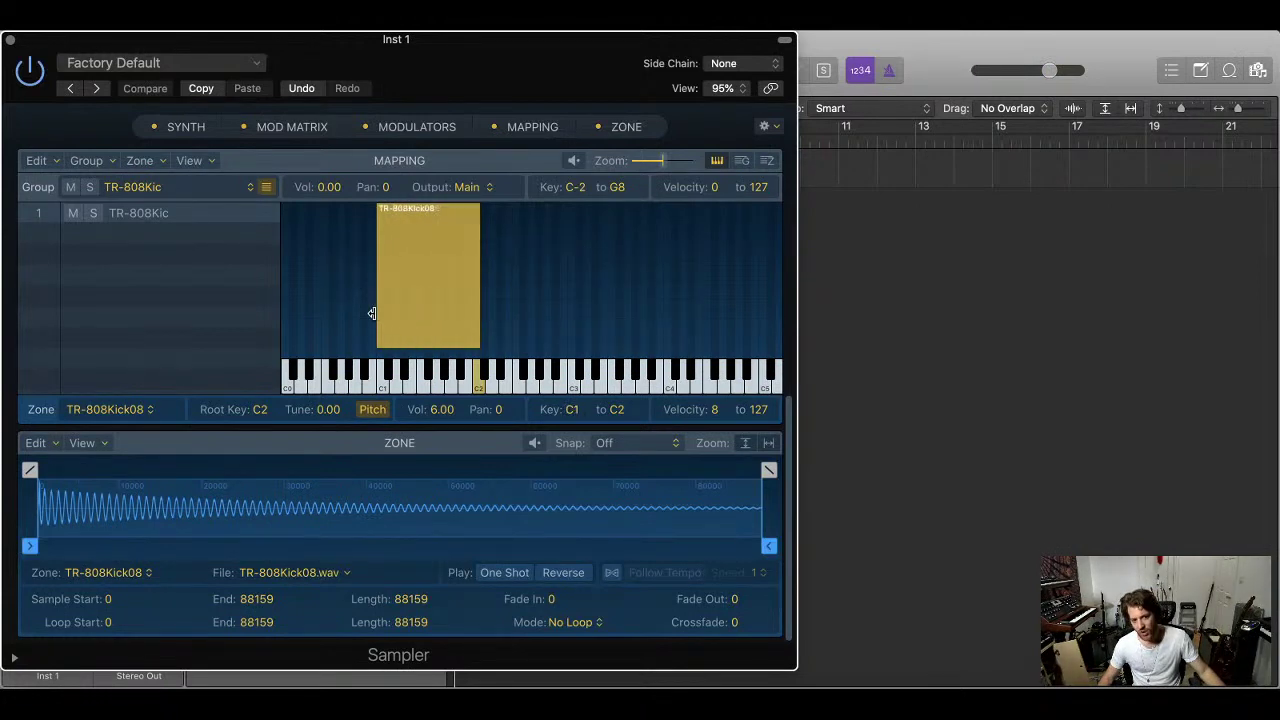
left_click_drag(478, 308, 581, 307)
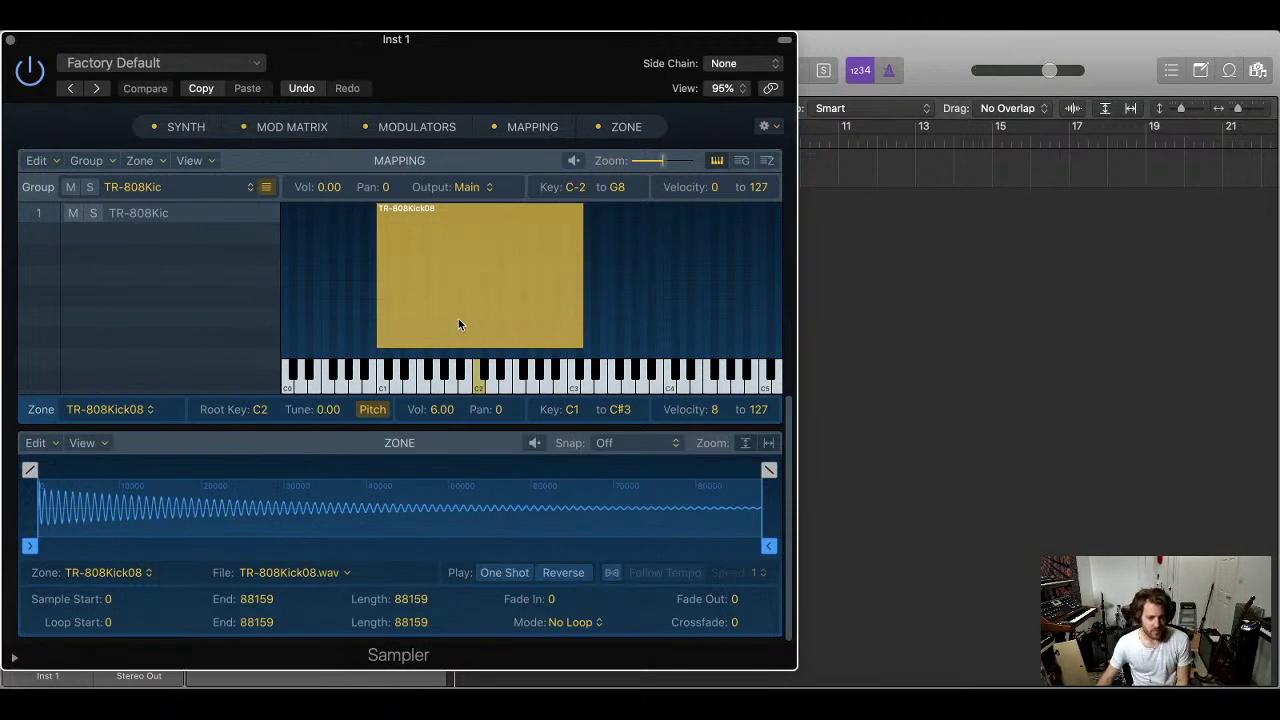
left_click(418, 277)
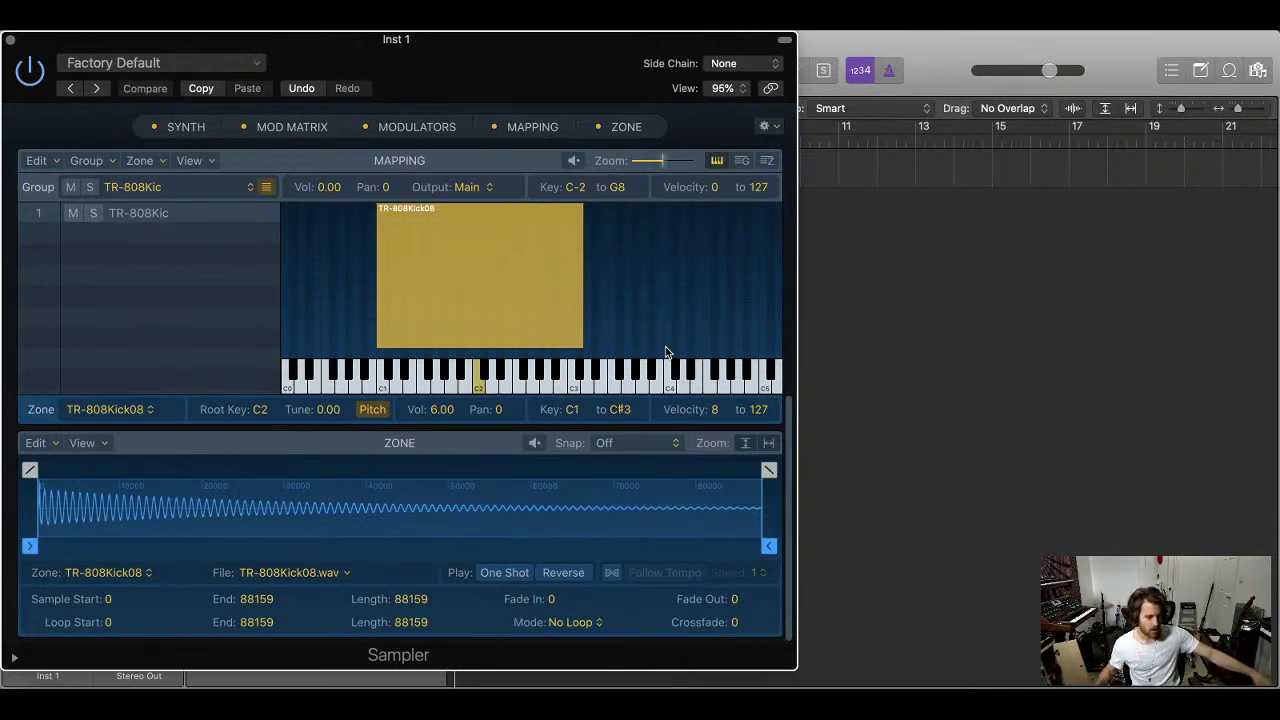
Turn on One Shot playback for the TR-808Kick08 zone and trim the sample's end point to about 54668
left_click(502, 576)
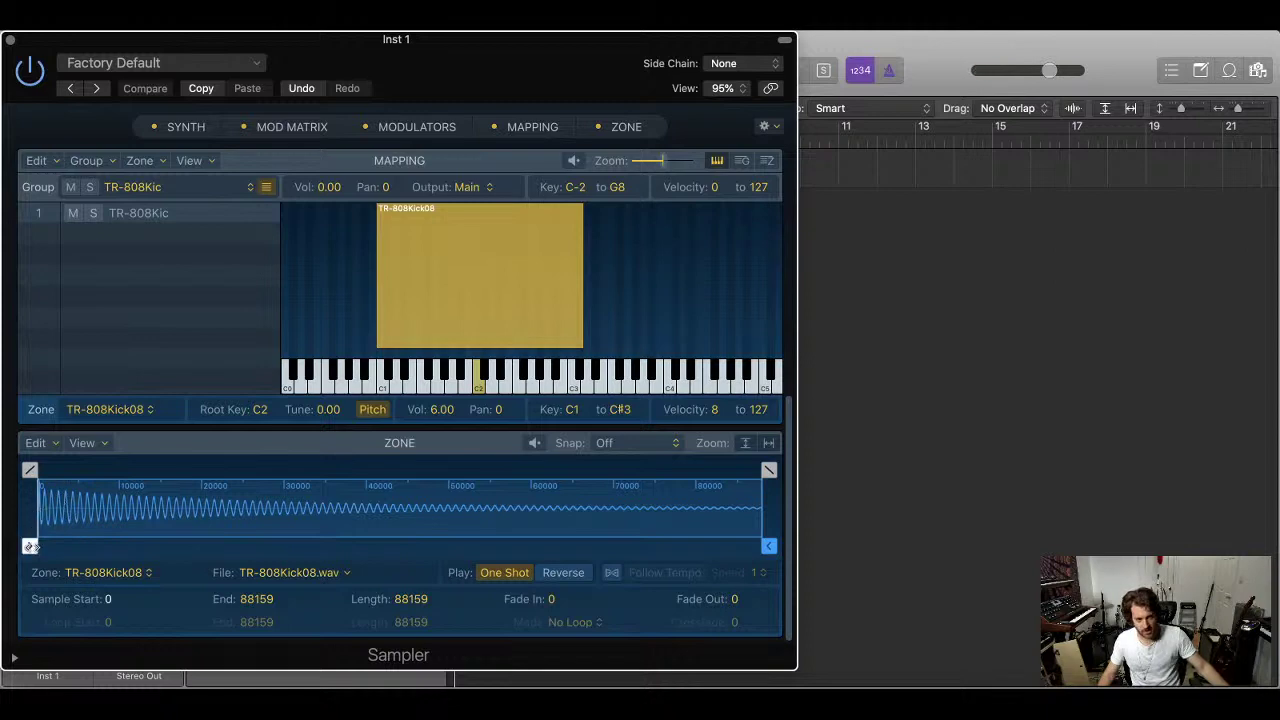
mouse_move(29, 546)
left_mouse_down()
mouse_move(66, 546)
mouse_move(3, 531)
left_mouse_up()
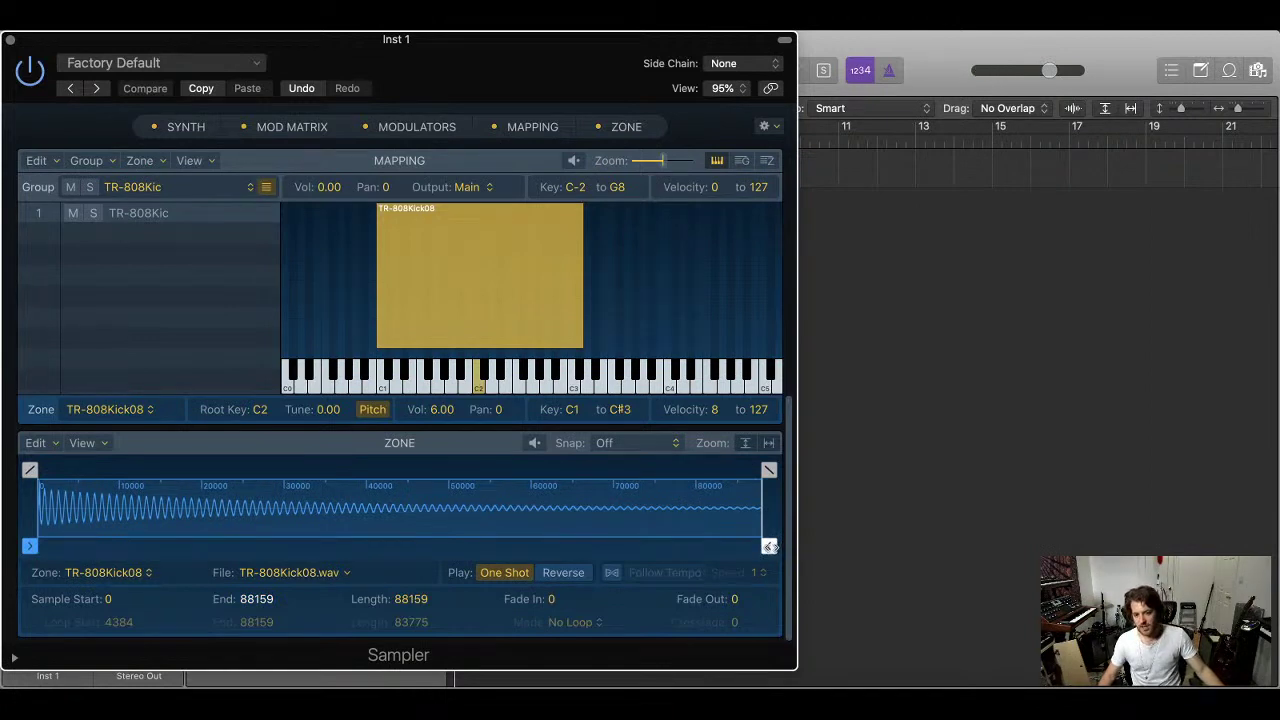
left_click_drag(768, 546, 496, 543)
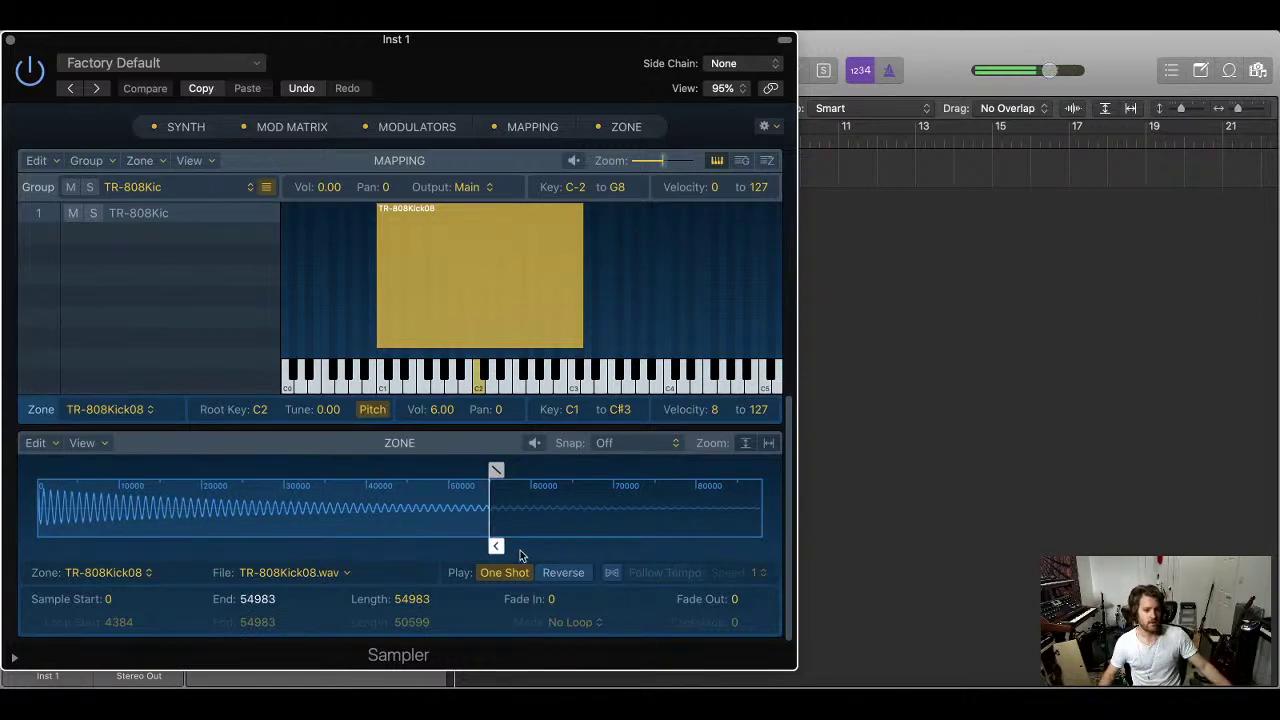
left_click_drag(497, 547, 494, 547)
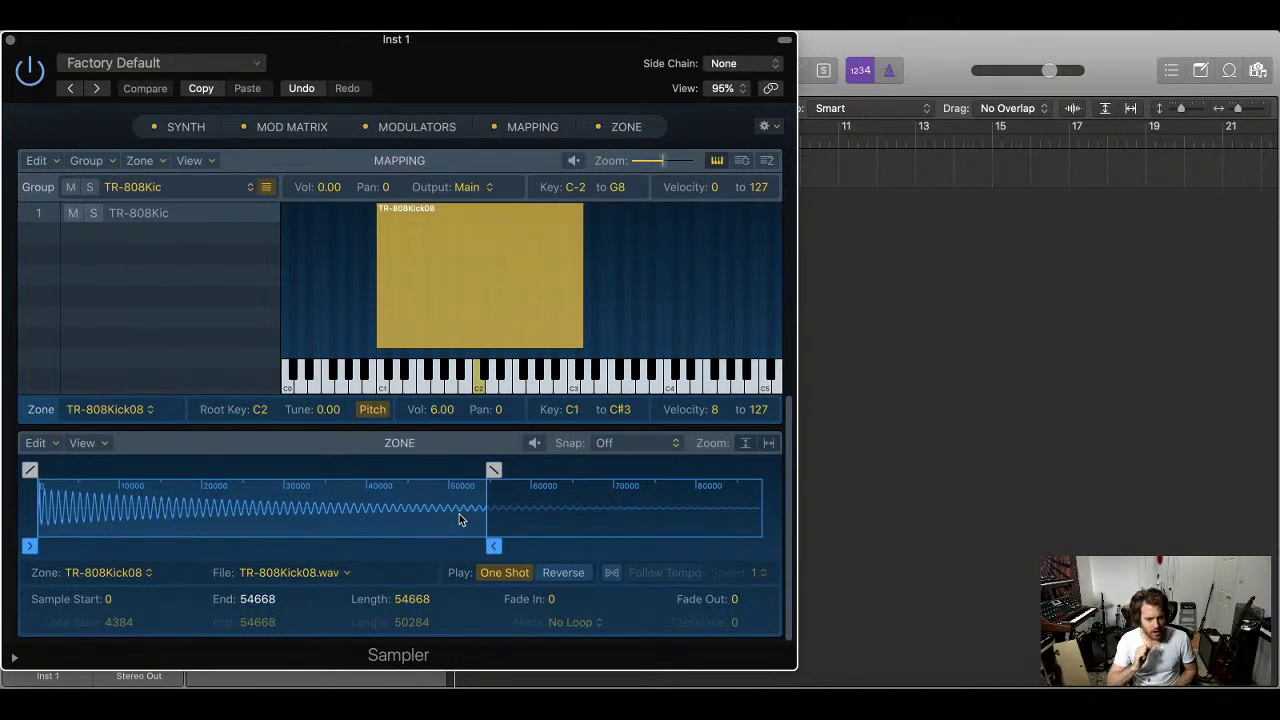
left_click(104, 448)
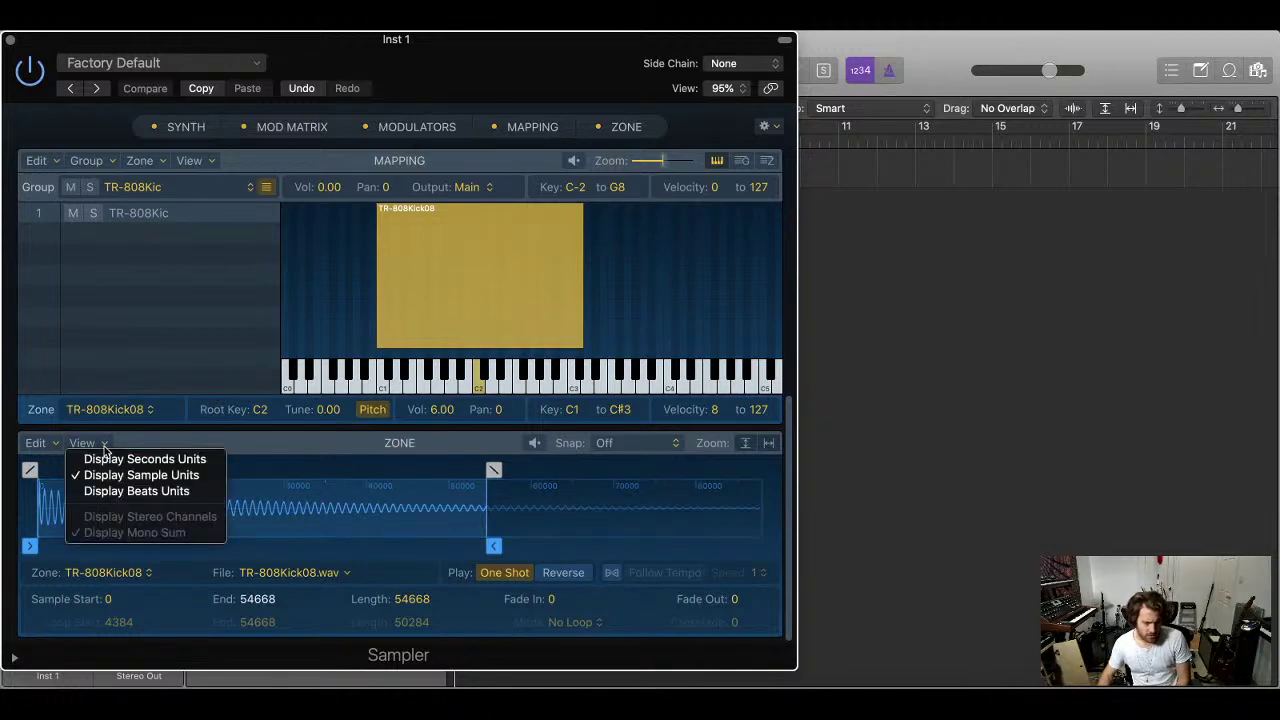
left_click(160, 444)
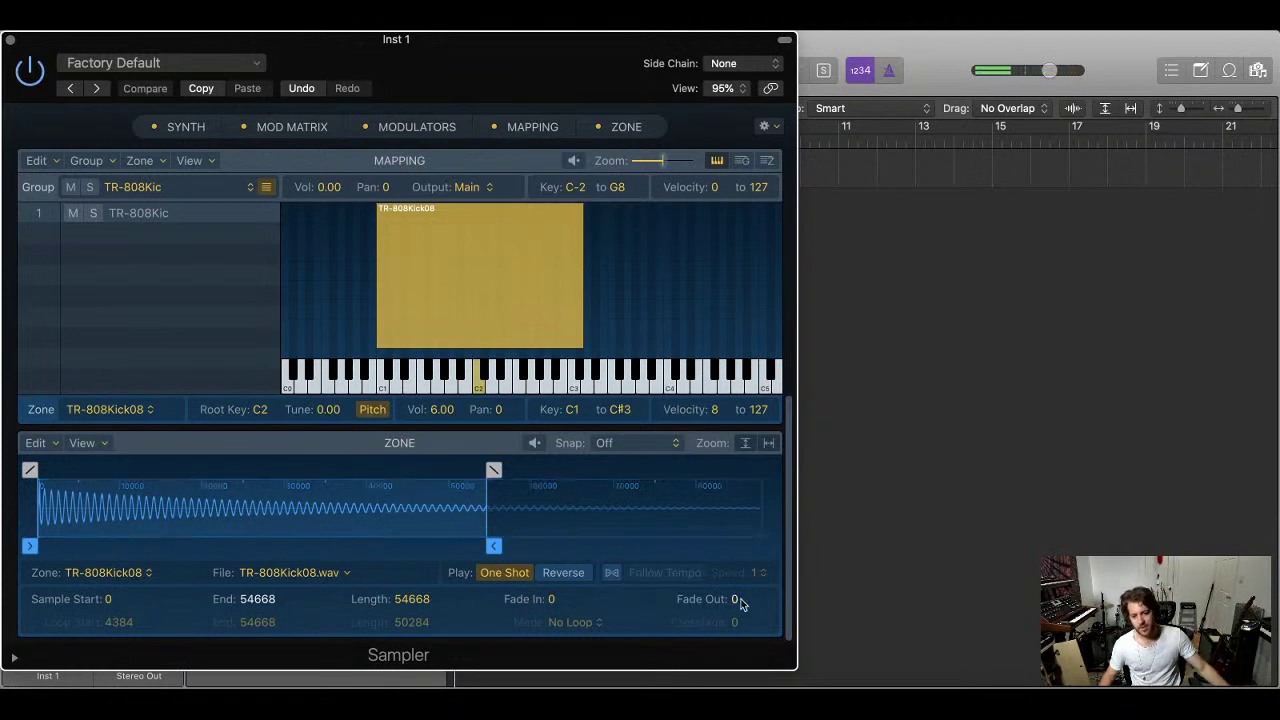
Set the TR-808Kick08 zone's fade-out to 206 samples
scroll(737, 603, "up", 1)
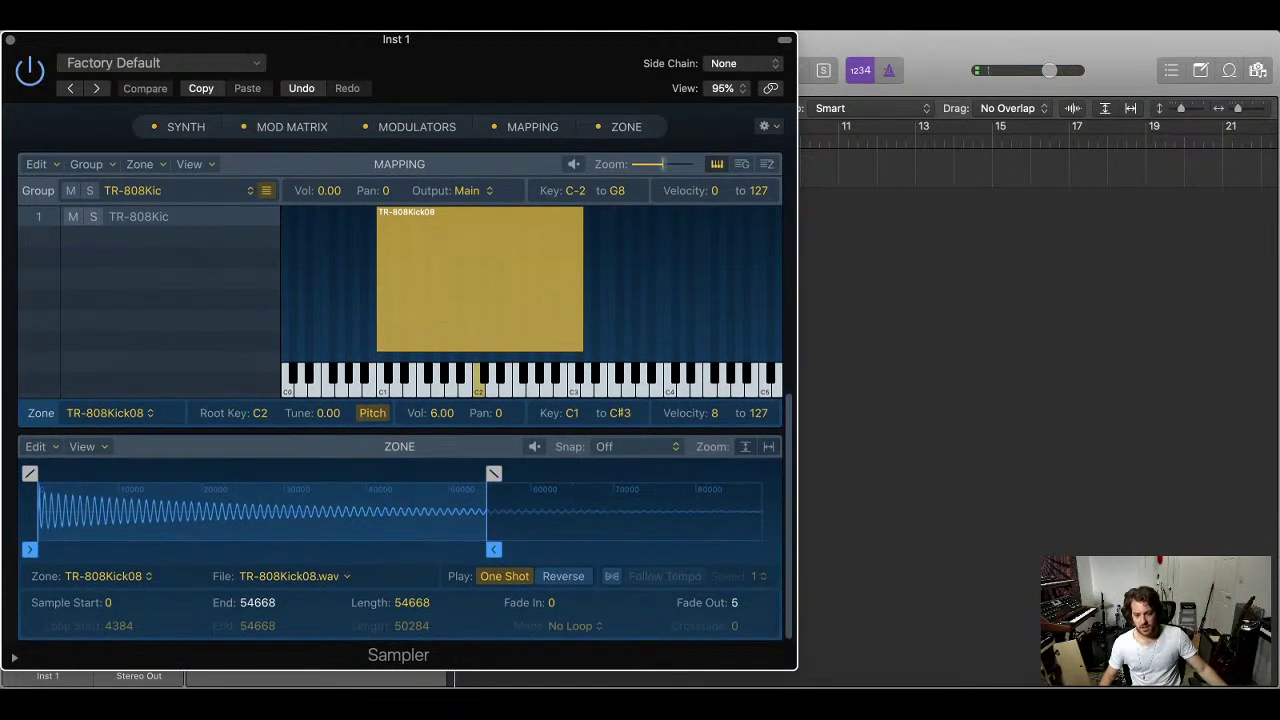
scroll(737, 603, "up", 10)
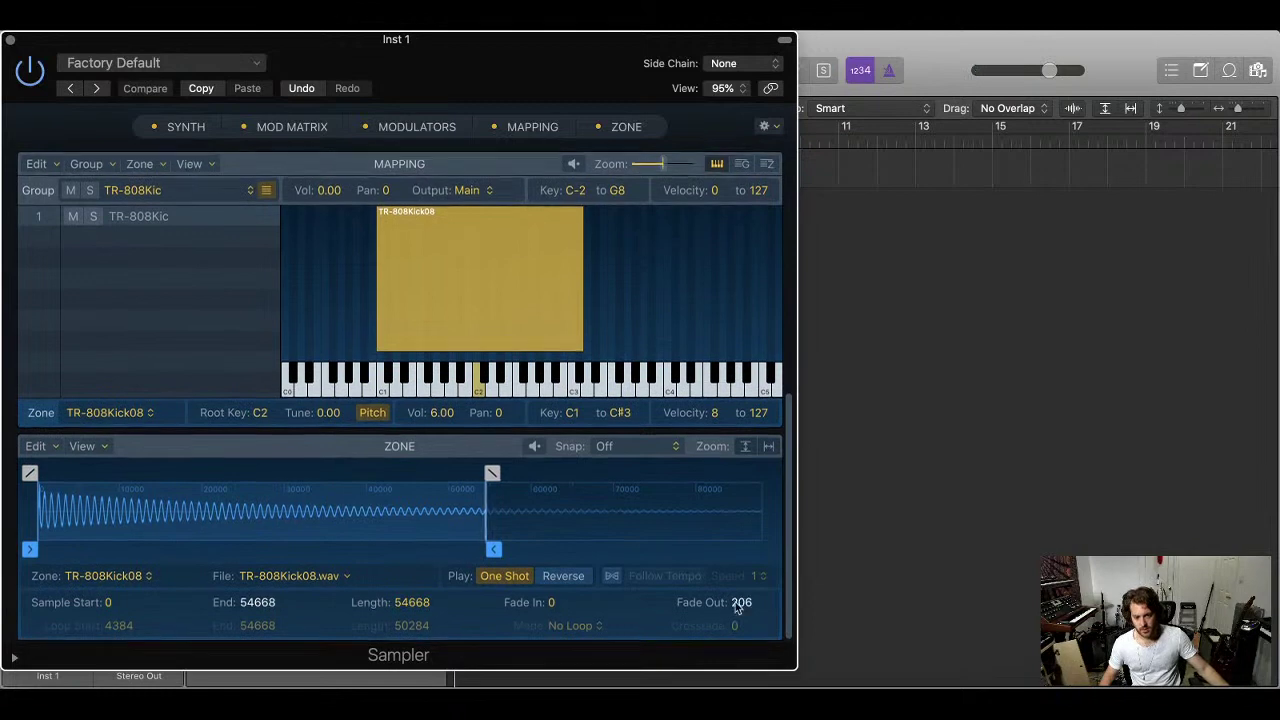
scroll(740, 612, "down", 1)
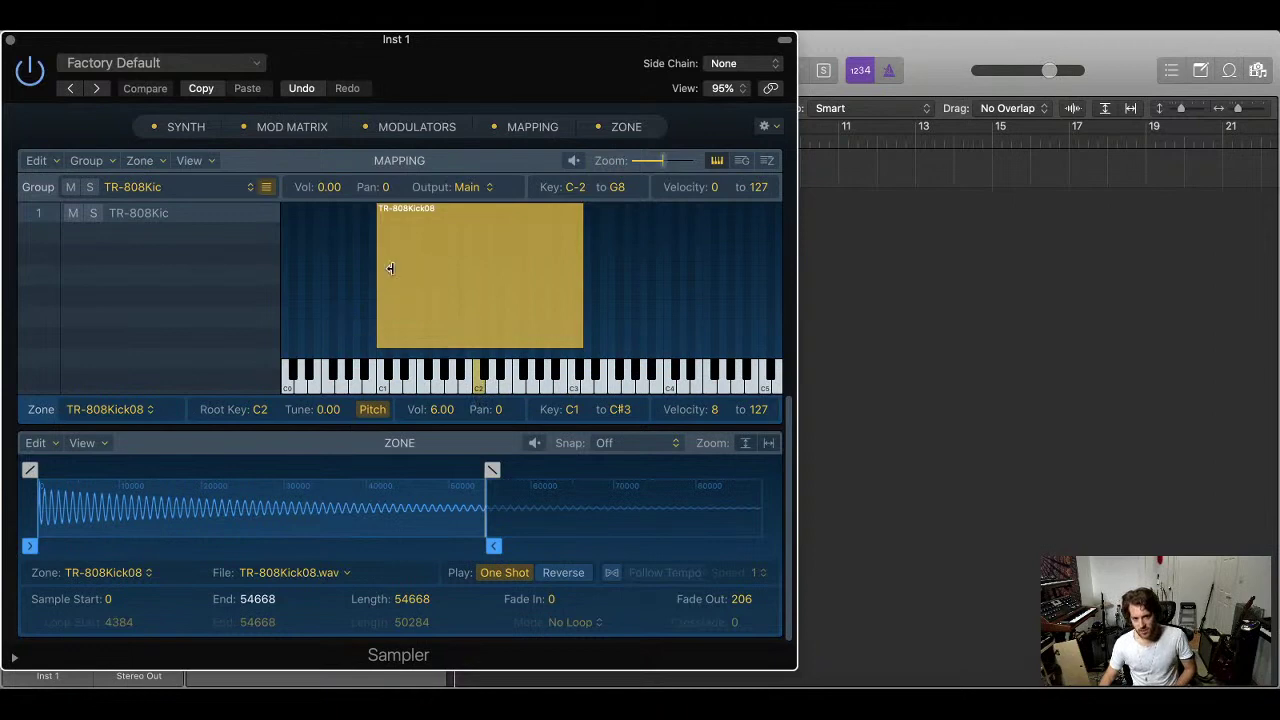
Shorten the kick zone's key range to C1 through C3, and switch One Shot playback off and back on
mouse_move(378, 270)
left_mouse_down()
mouse_move(466, 271)
mouse_move(381, 275)
left_mouse_up()
mouse_move(583, 247)
left_mouse_down()
mouse_move(474, 263)
mouse_move(572, 253)
left_mouse_up()
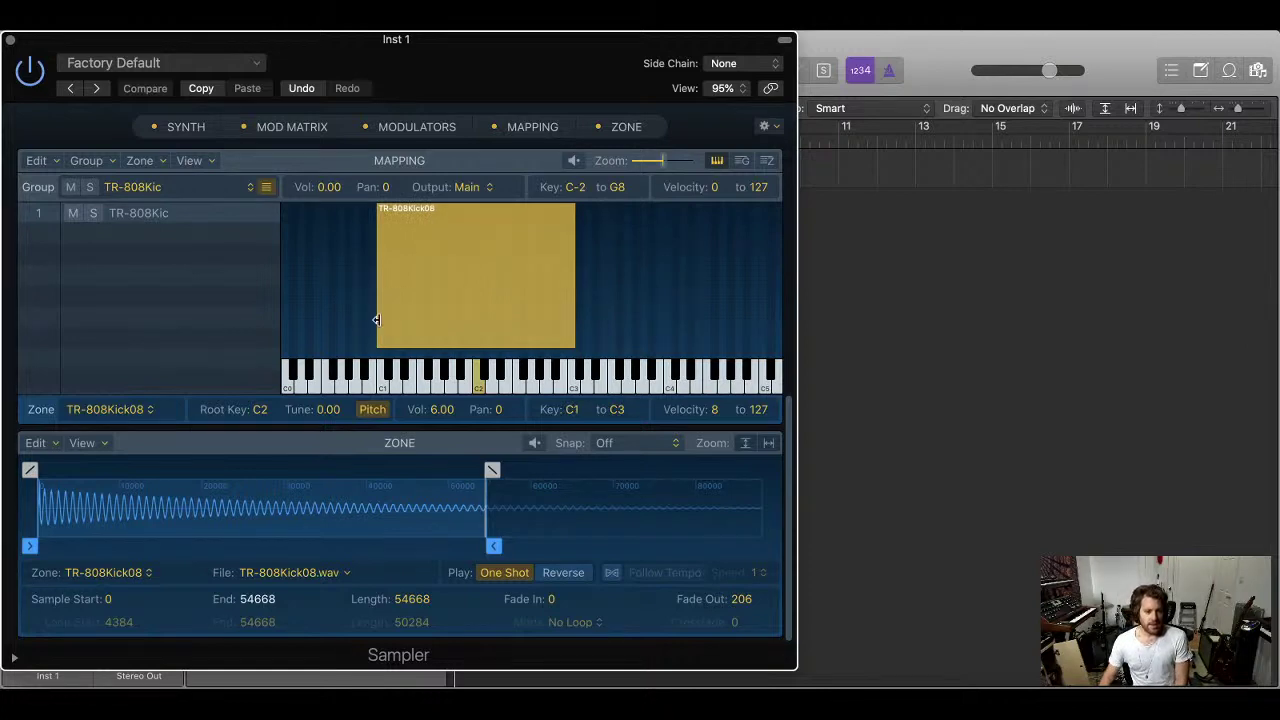
left_click(491, 575)
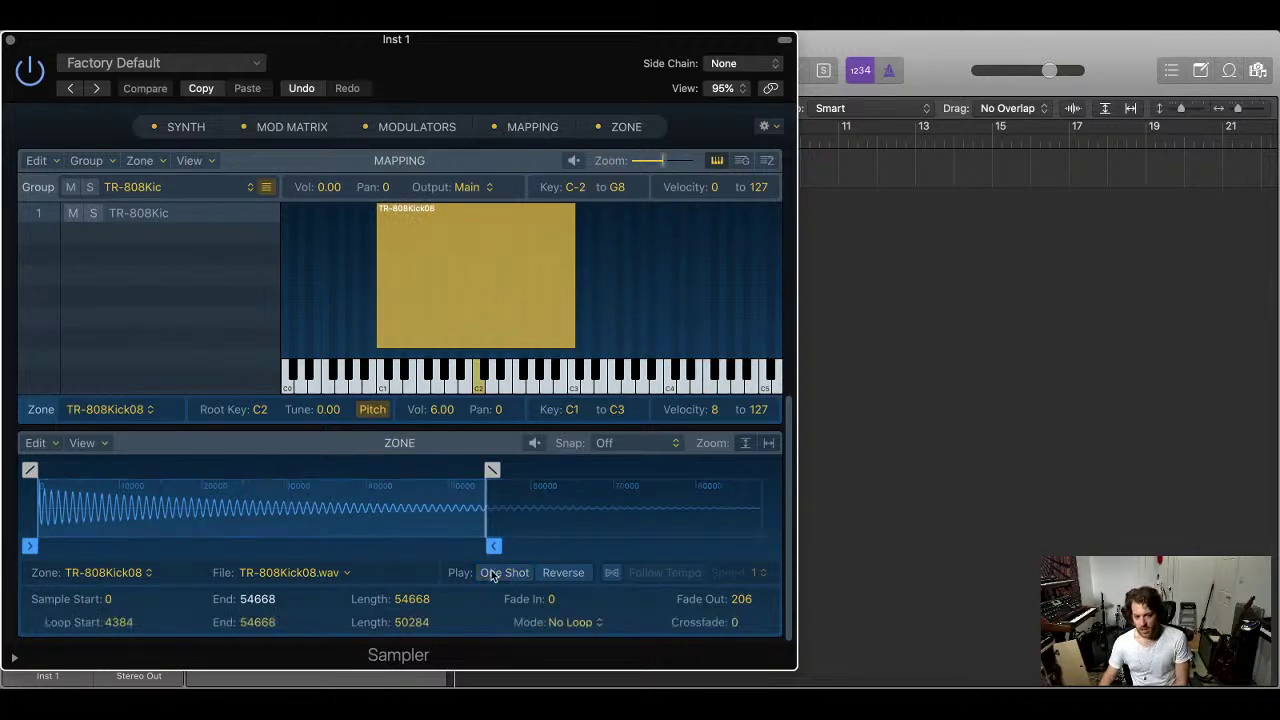
left_click(491, 575)
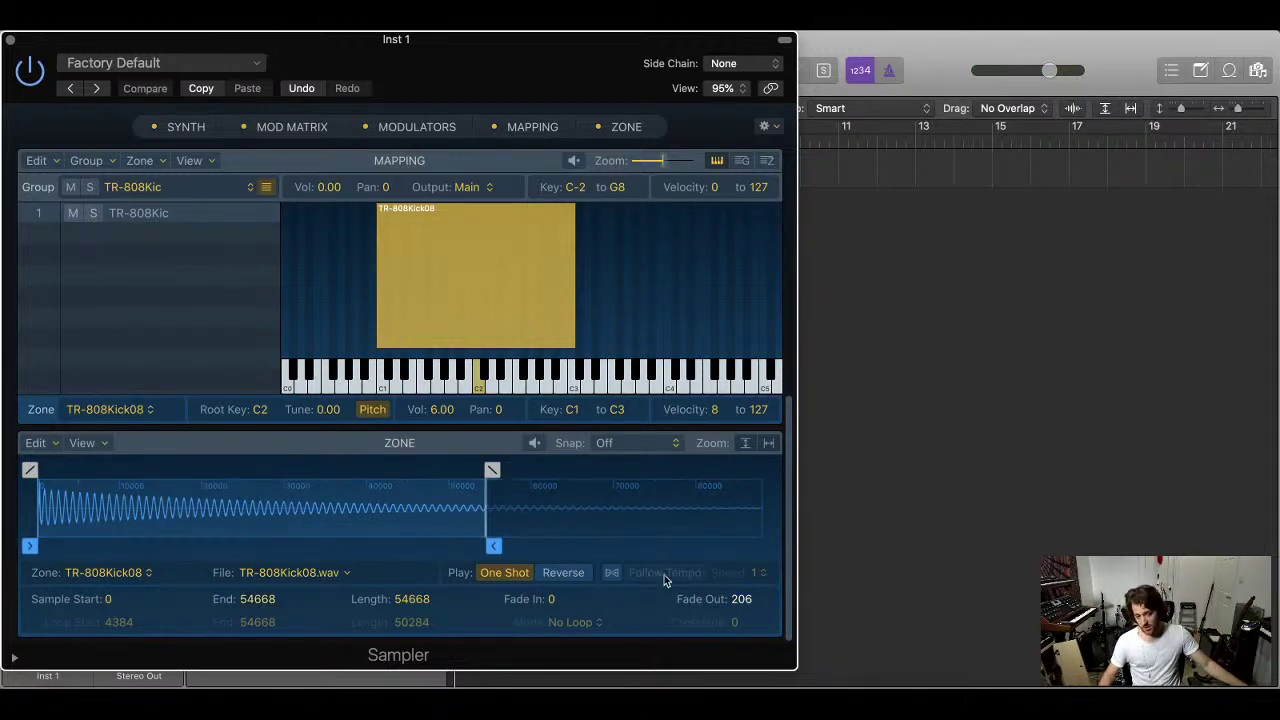
Try the kick sample in reverse with several fade-in lengths, returning the fade-in to 0 and playback to forward
left_click(563, 572)
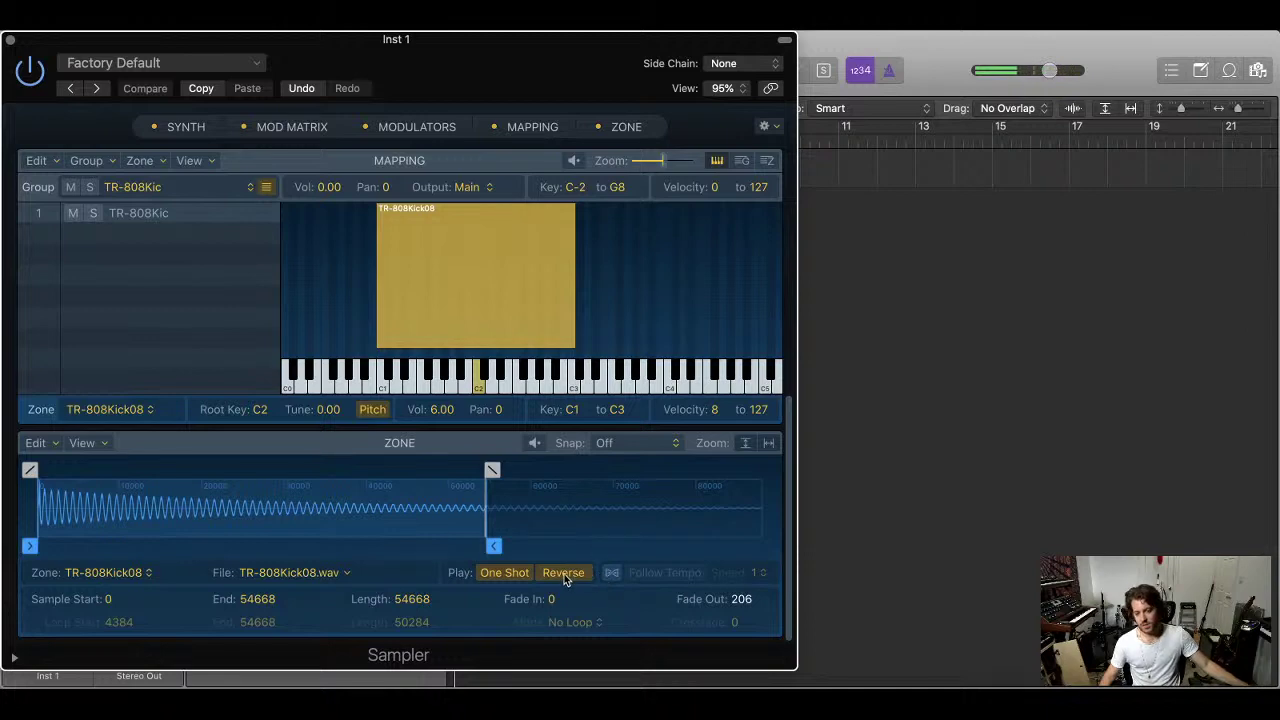
left_click_drag(563, 600, 550, 597)
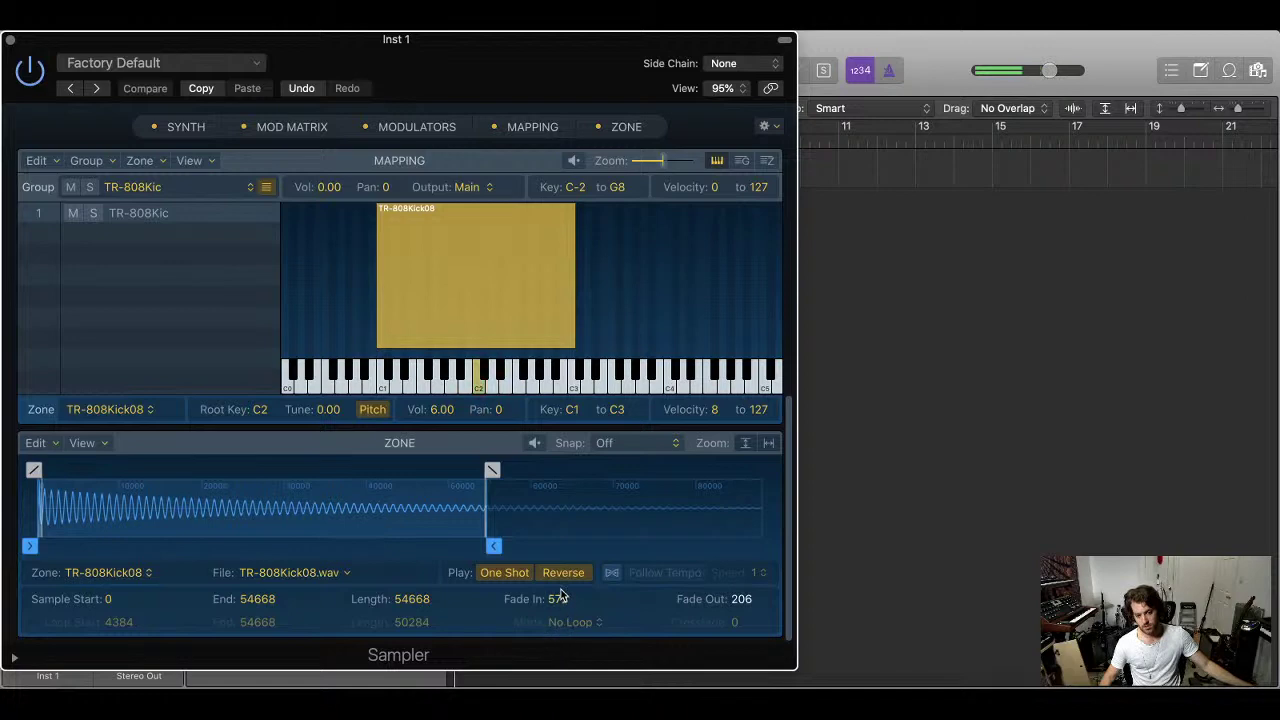
left_click_drag(557, 598, 558, 637)
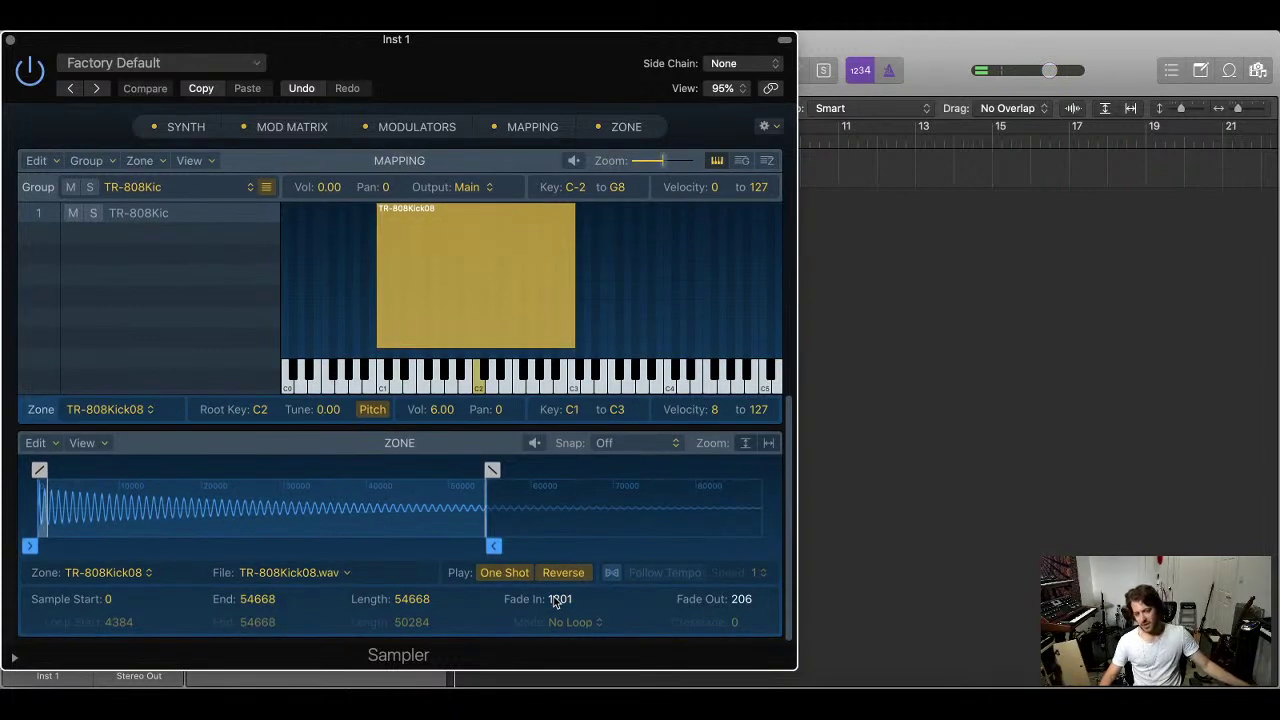
left_click_drag(556, 600, 556, 636)
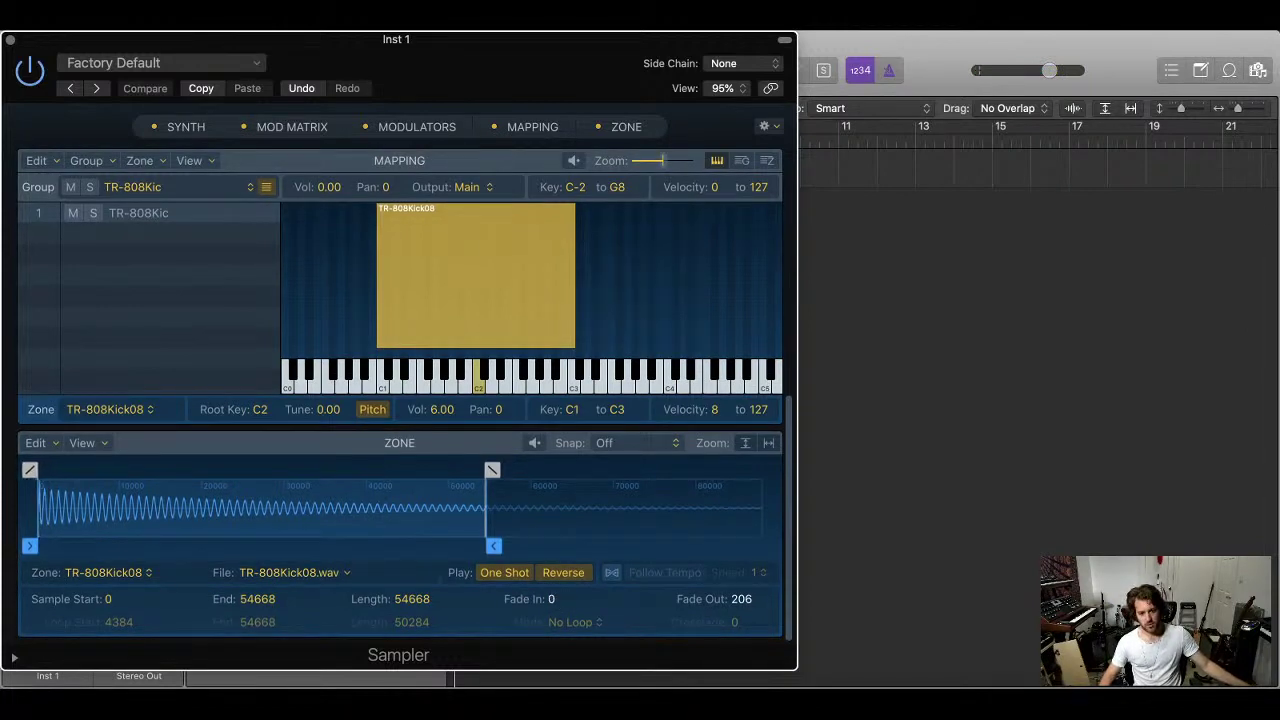
left_click(560, 574)
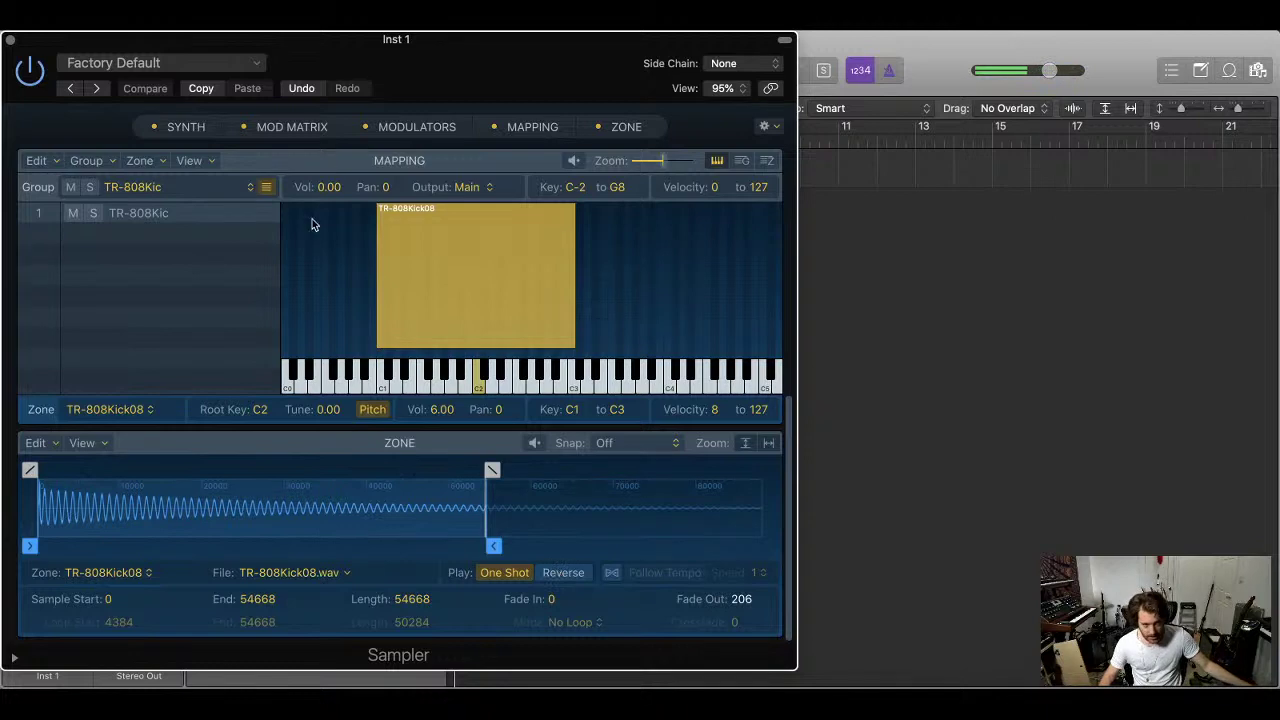
Close the Sampler window to reach the project controls, set the project tempo to 140 and turn on the metronome
left_click_drag(414, 71, 548, 55)
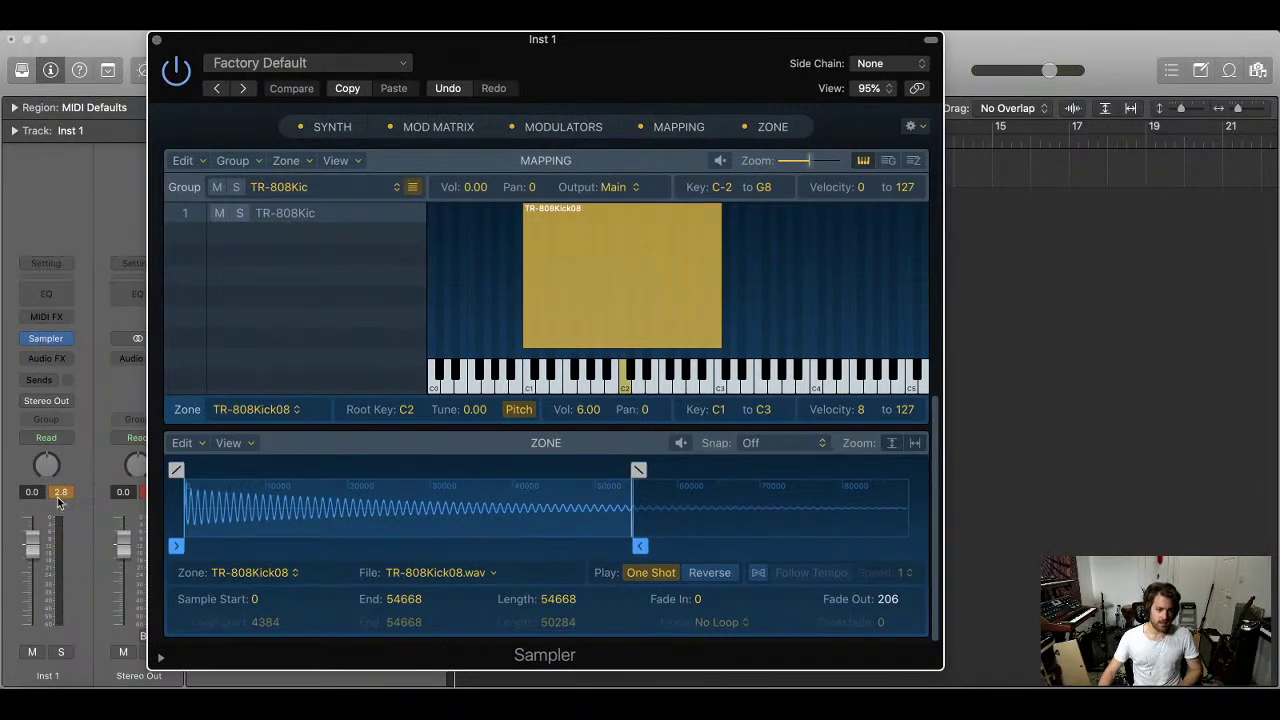
left_click(156, 39)
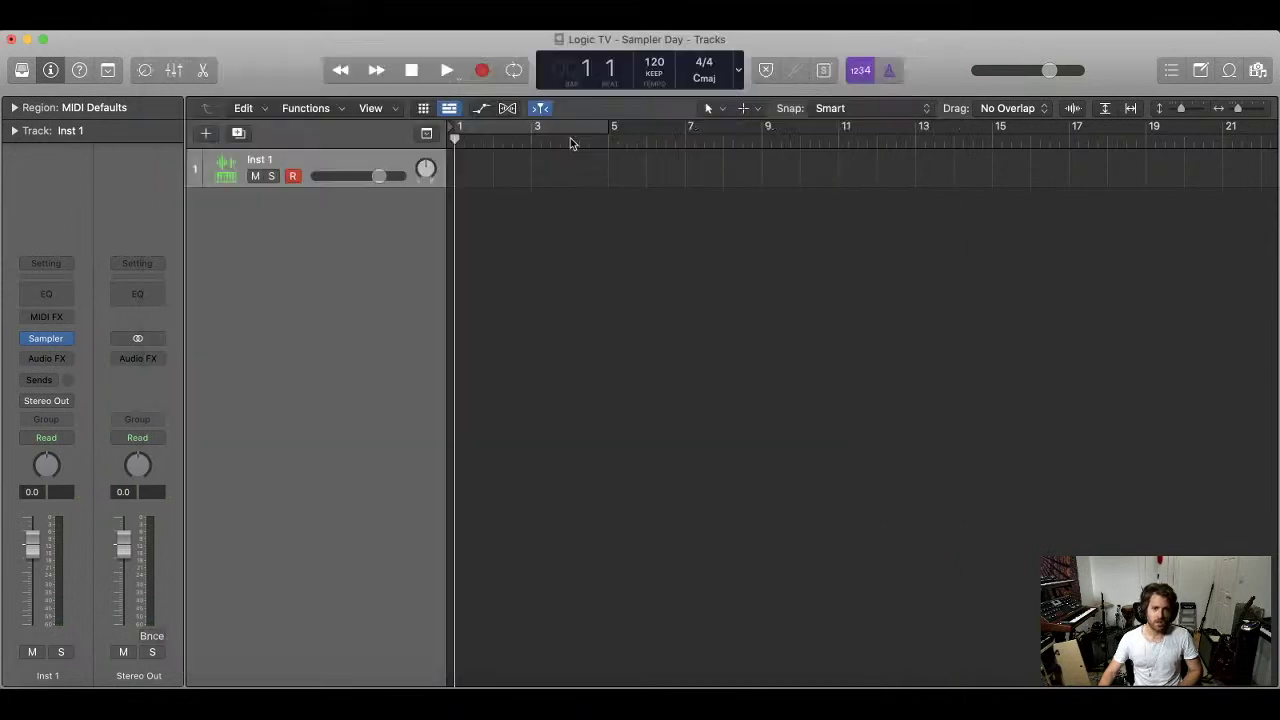
left_click_drag(654, 62, 654, 56)
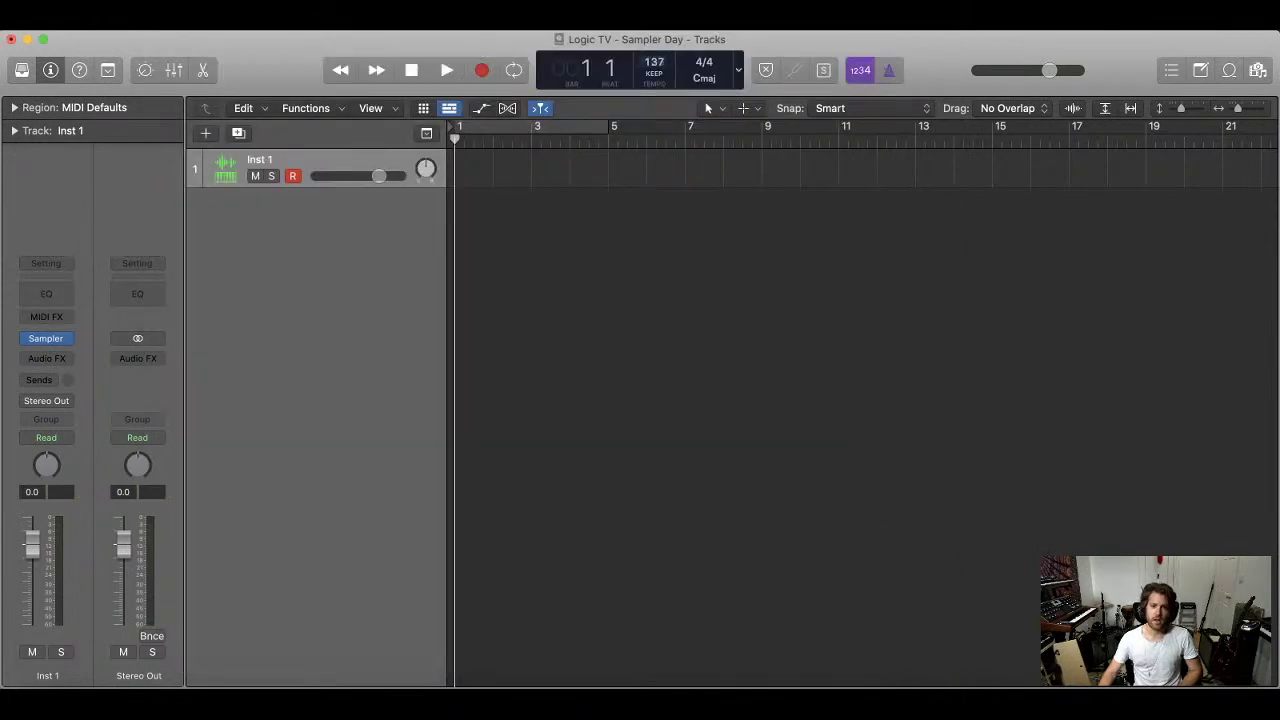
left_click(888, 68)
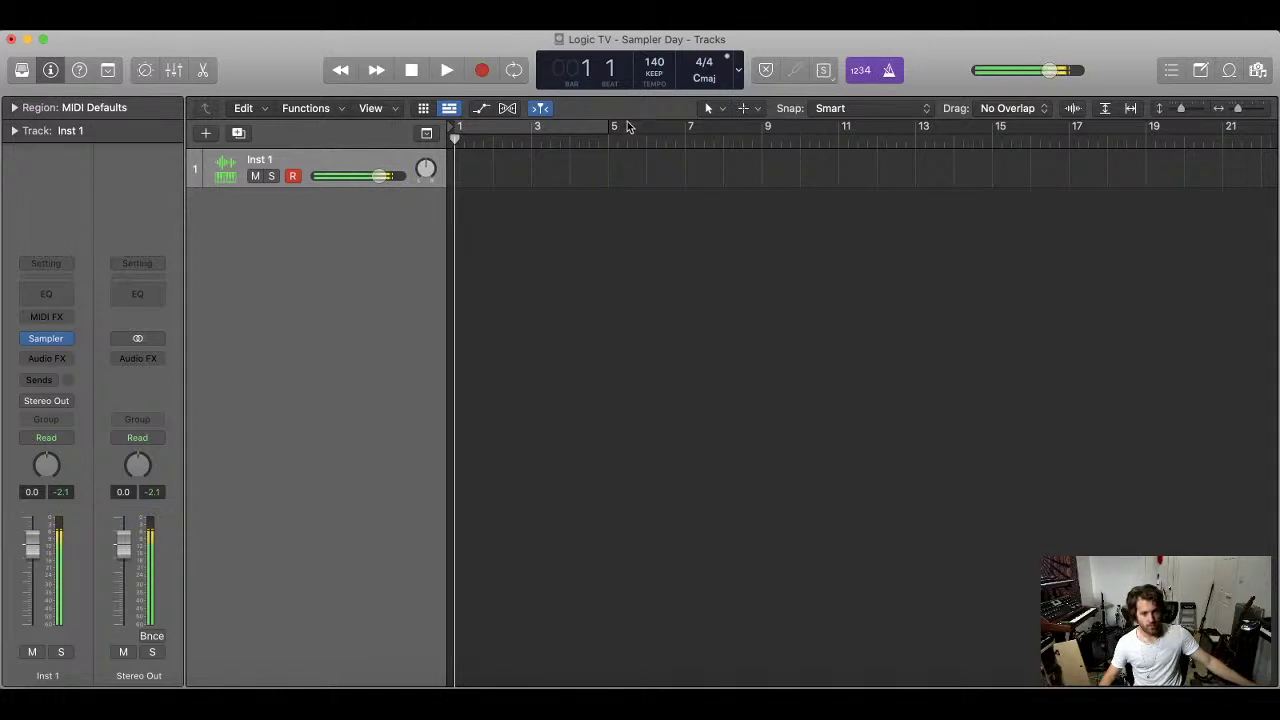
Reopen Sampler on the Inst 1 track and enable Flex for the TR-808Kick08 zone, toggling it to demonstrate
left_click(46, 340)
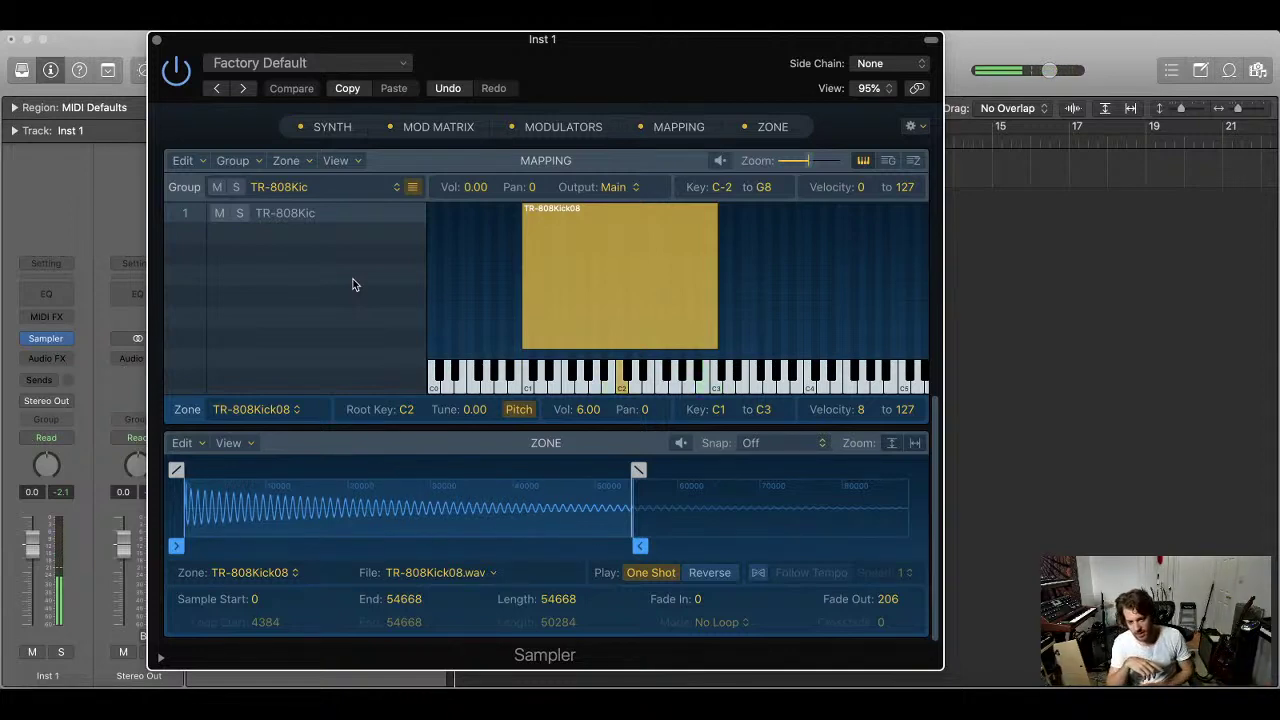
left_click(758, 573)
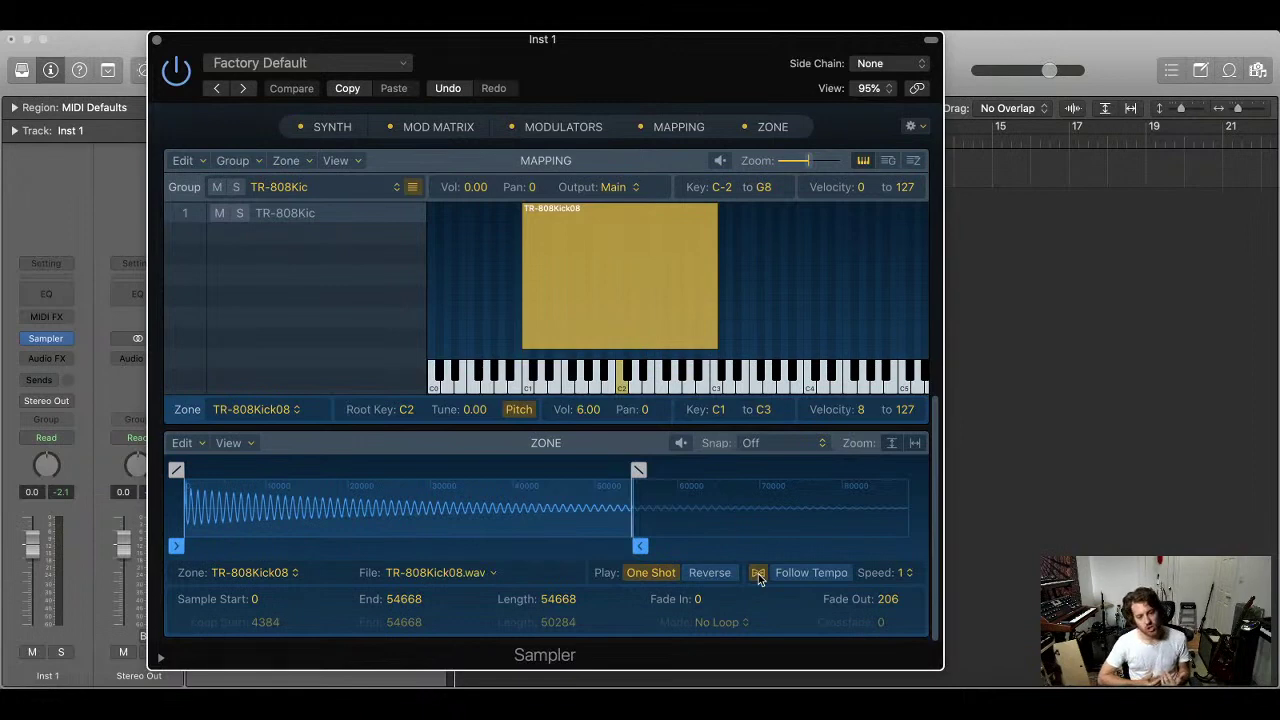
left_click(758, 574)
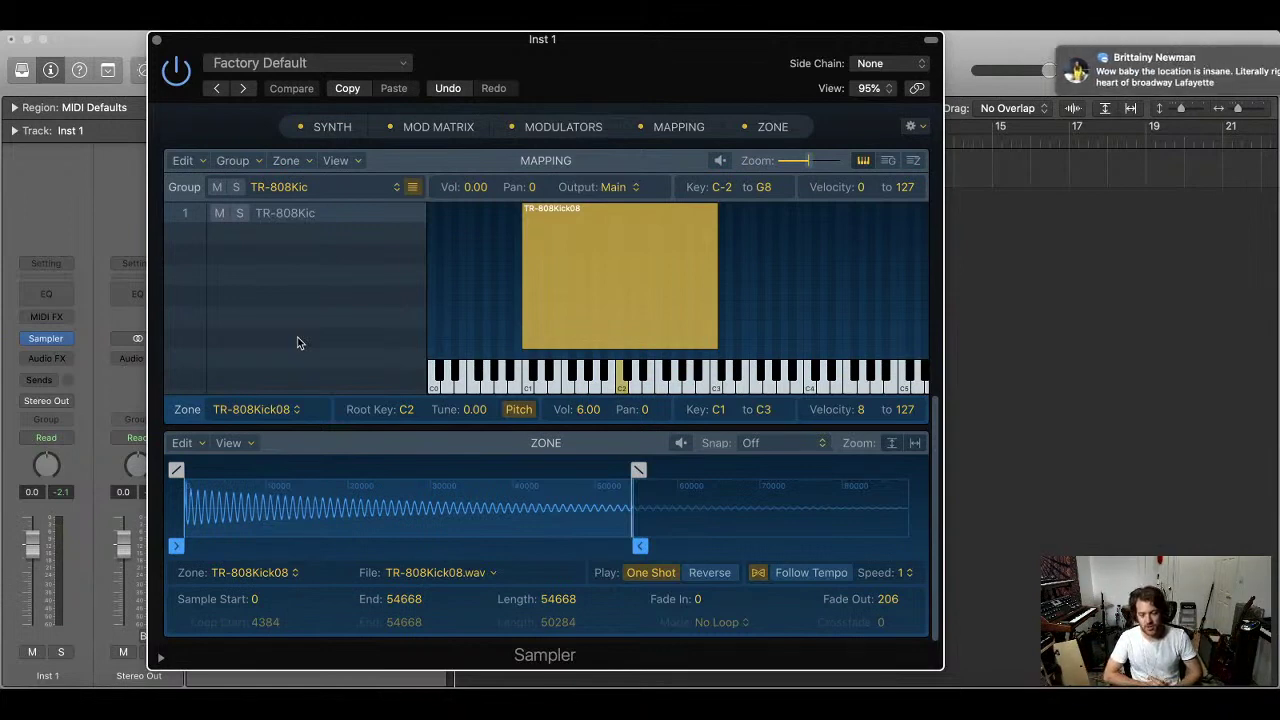
mouse_move(988, 86)
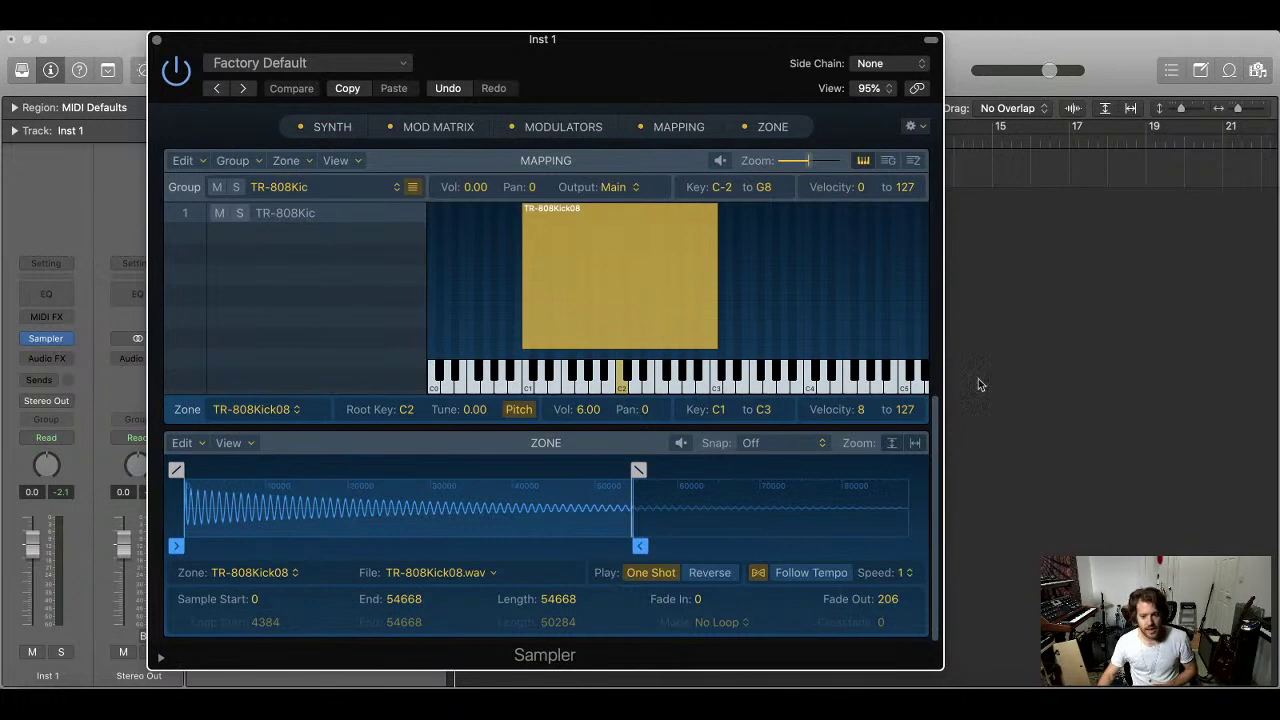
left_click(758, 573)
left_click(758, 574)
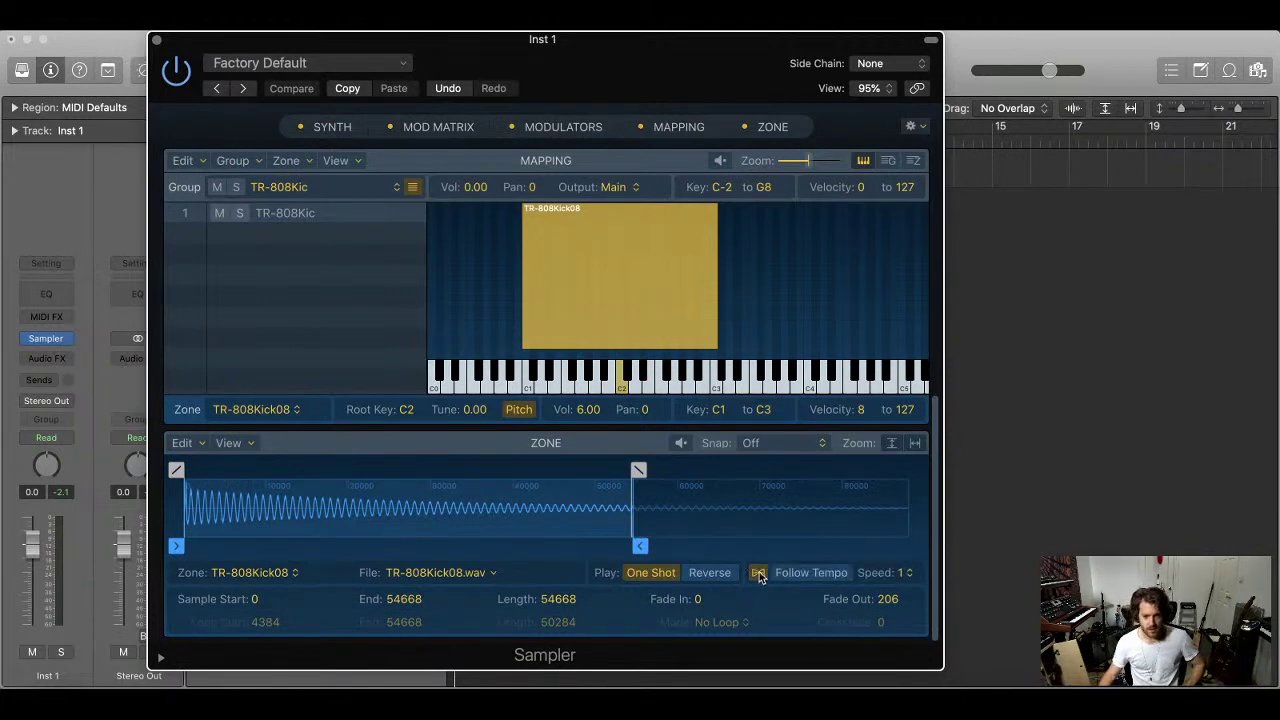
Move the Sampler window aside to uncover the transport controls and start recording on the Inst 1 track
left_click_drag(533, 59, 699, 225)
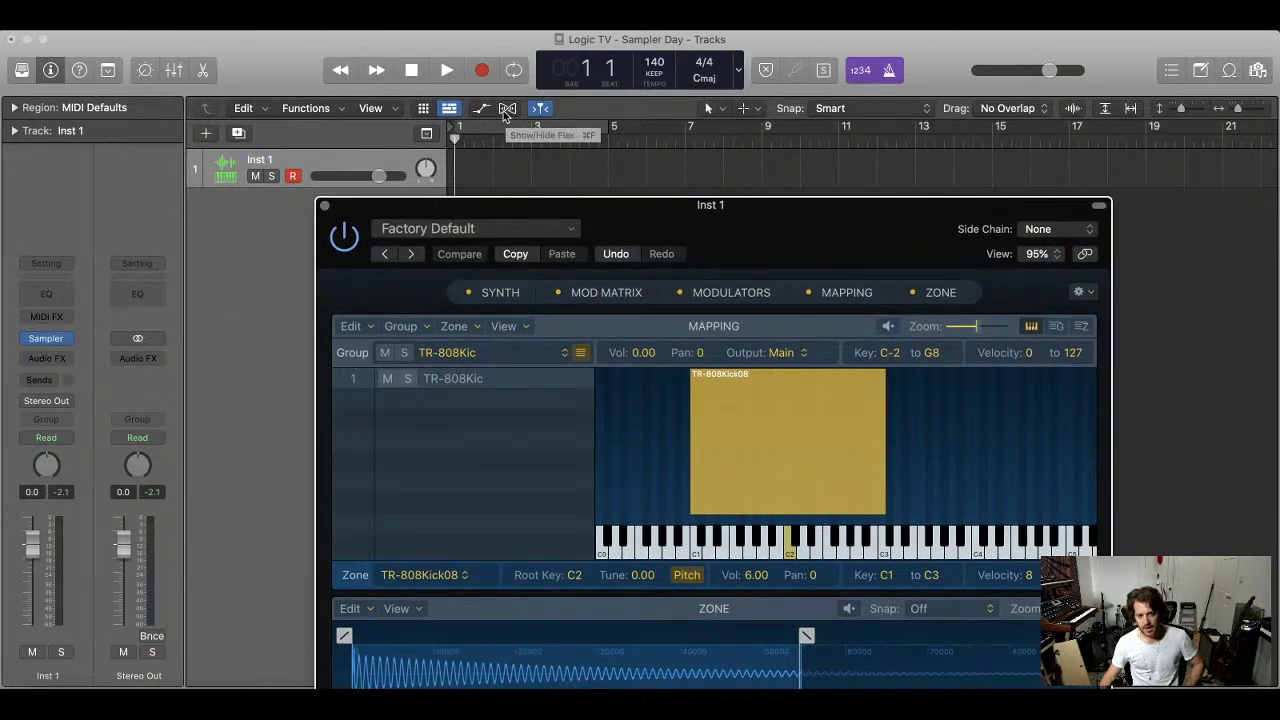
left_click_drag(779, 216, 727, 51)
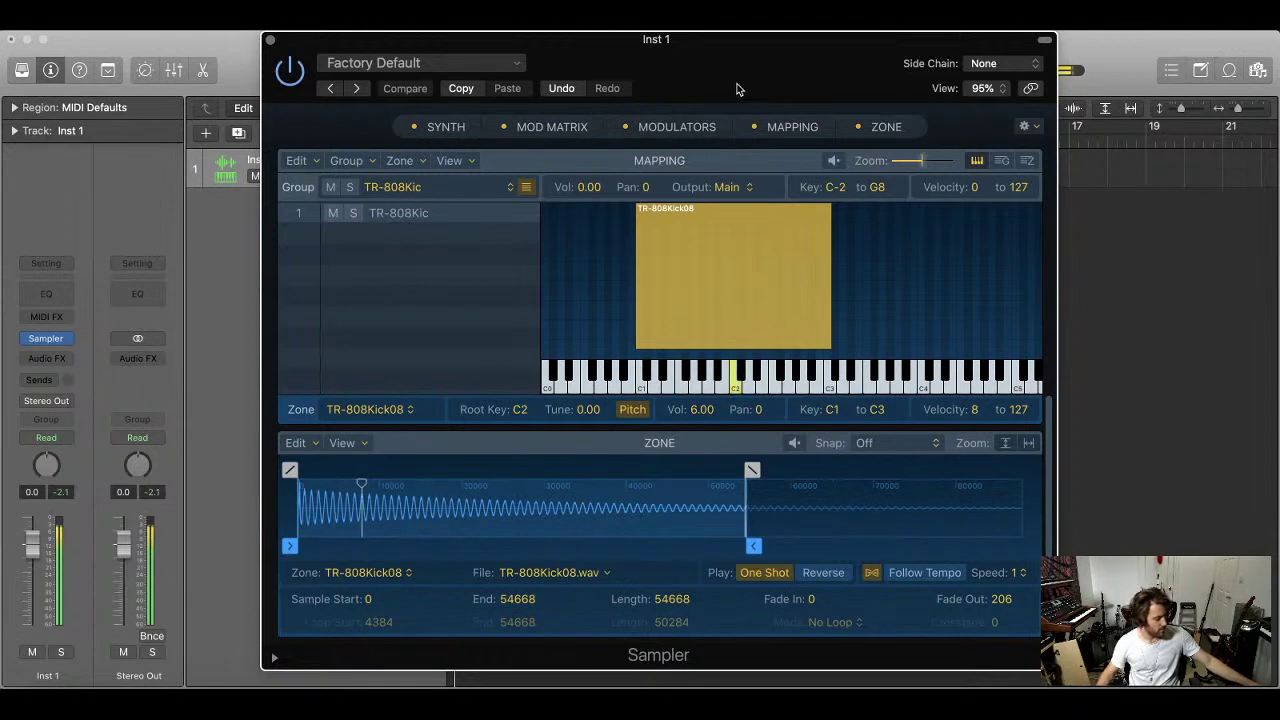
left_click_drag(725, 72, 895, 74)
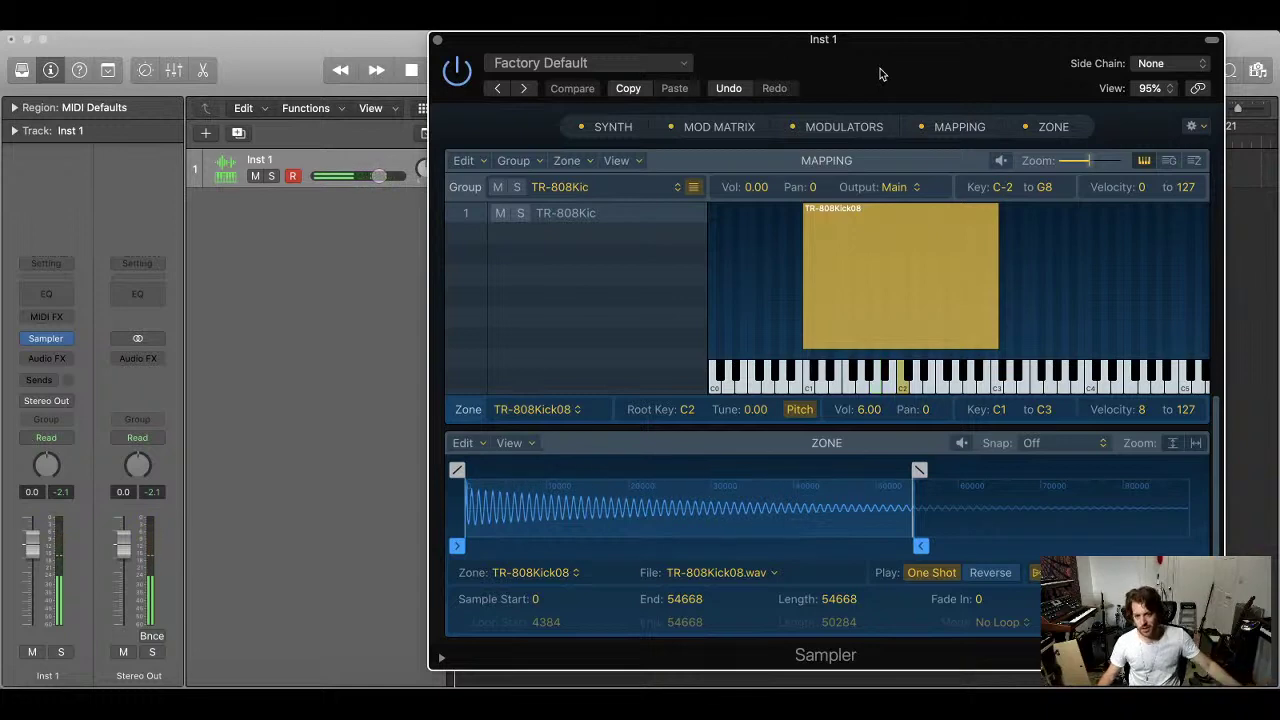
left_click_drag(880, 74, 1013, 100)
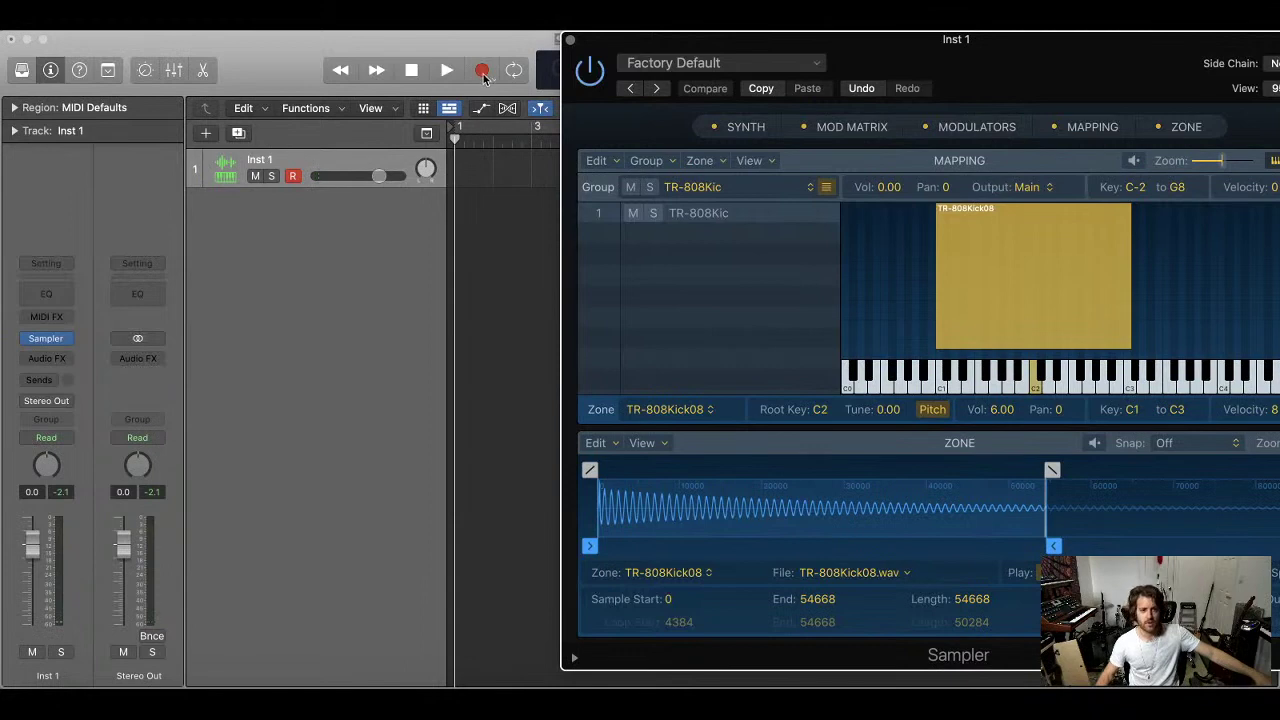
left_click(482, 73)
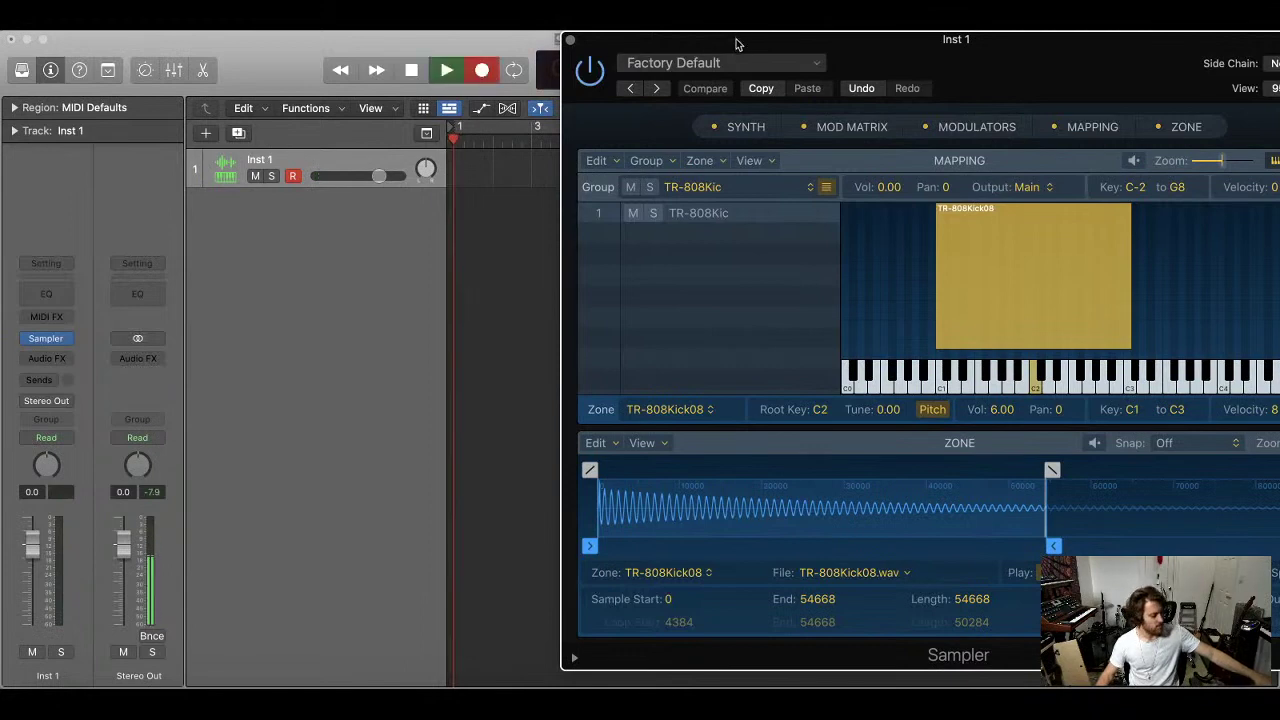
Move the Sampler window further aside, stop recording on the Inst 1 track and delete the recorded region
left_click_drag(676, 44, 818, 44)
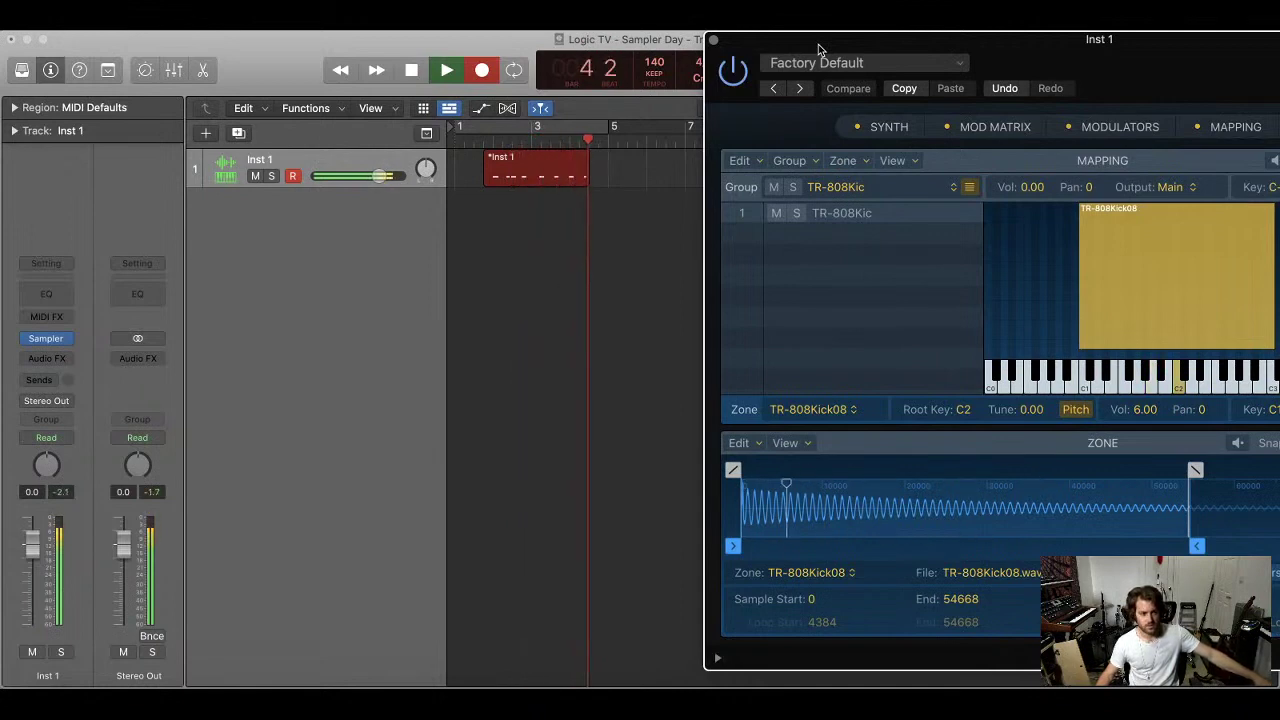
left_click_drag(818, 44, 881, 44)
key("space")
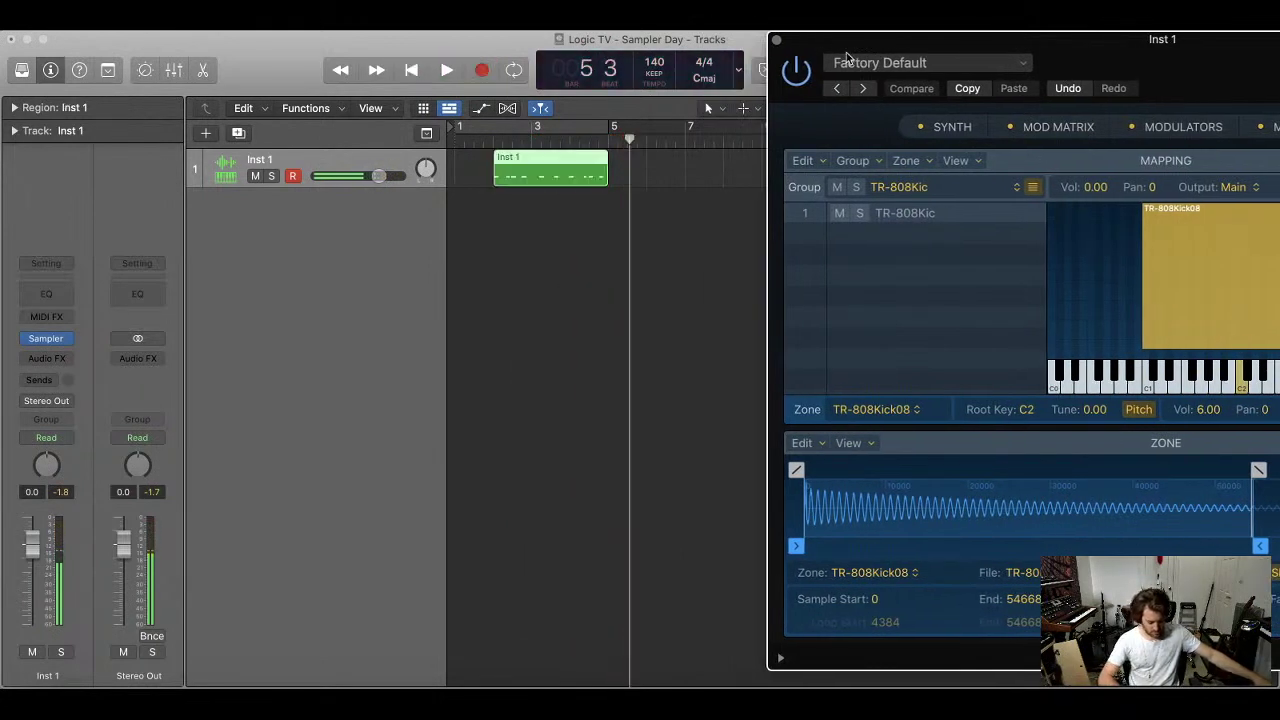
key("Delete")
Lower the project tempo to 117, move the Sampler window below the track and start playback
left_click_drag(654, 64, 640, 143)
left_click_drag(874, 40, 726, 220)
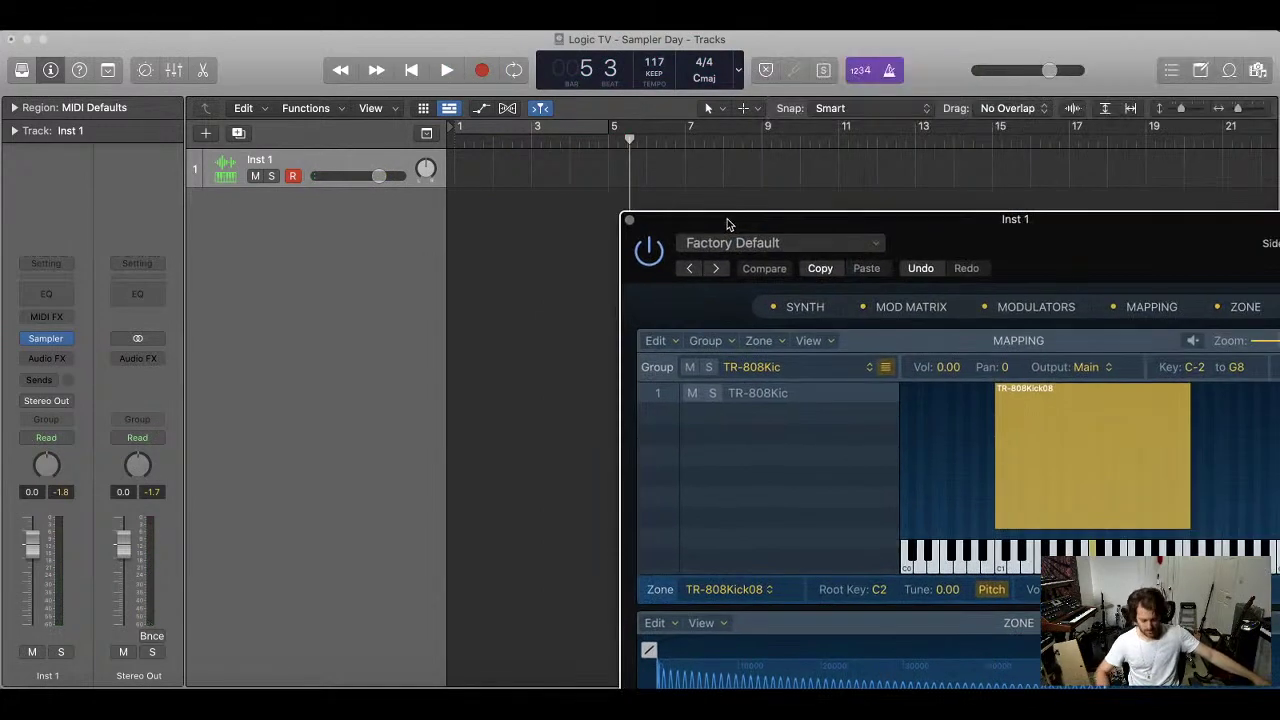
key("space")
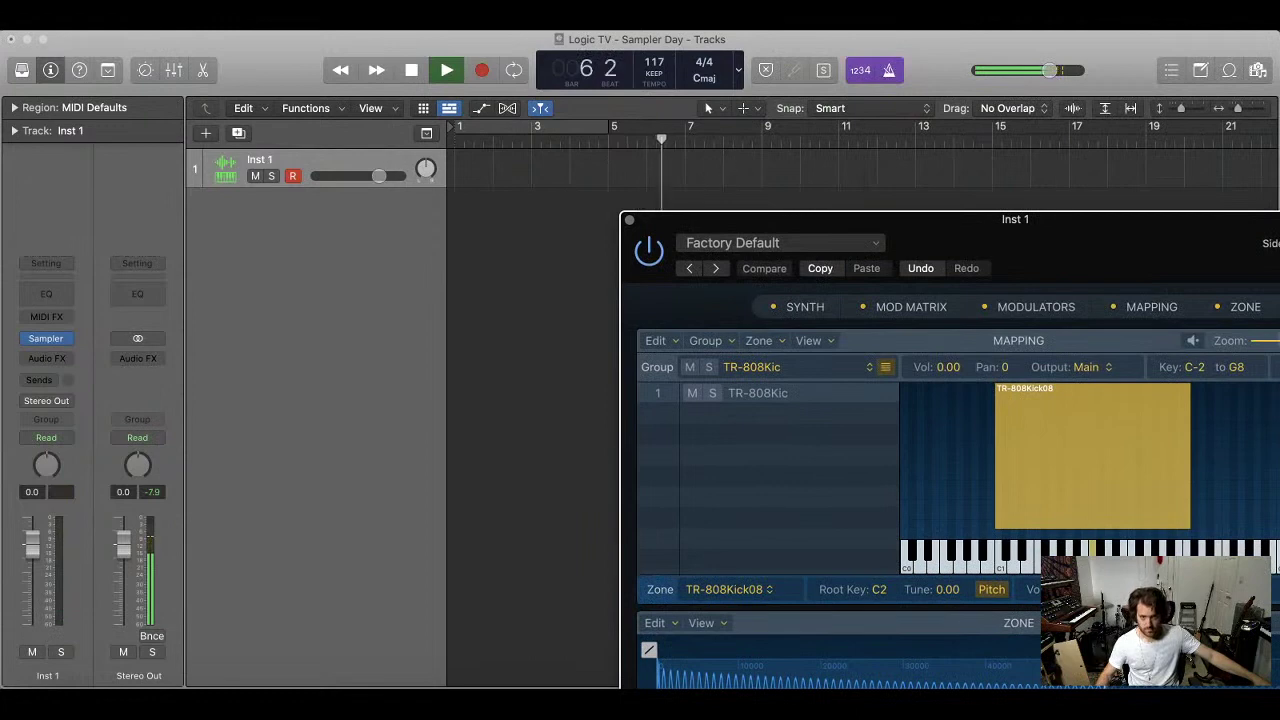
Raise the project tempo to 140 during playback, then stop once the kick pattern has been played
left_click(657, 66)
left_click_drag(658, 66, 658, 42)
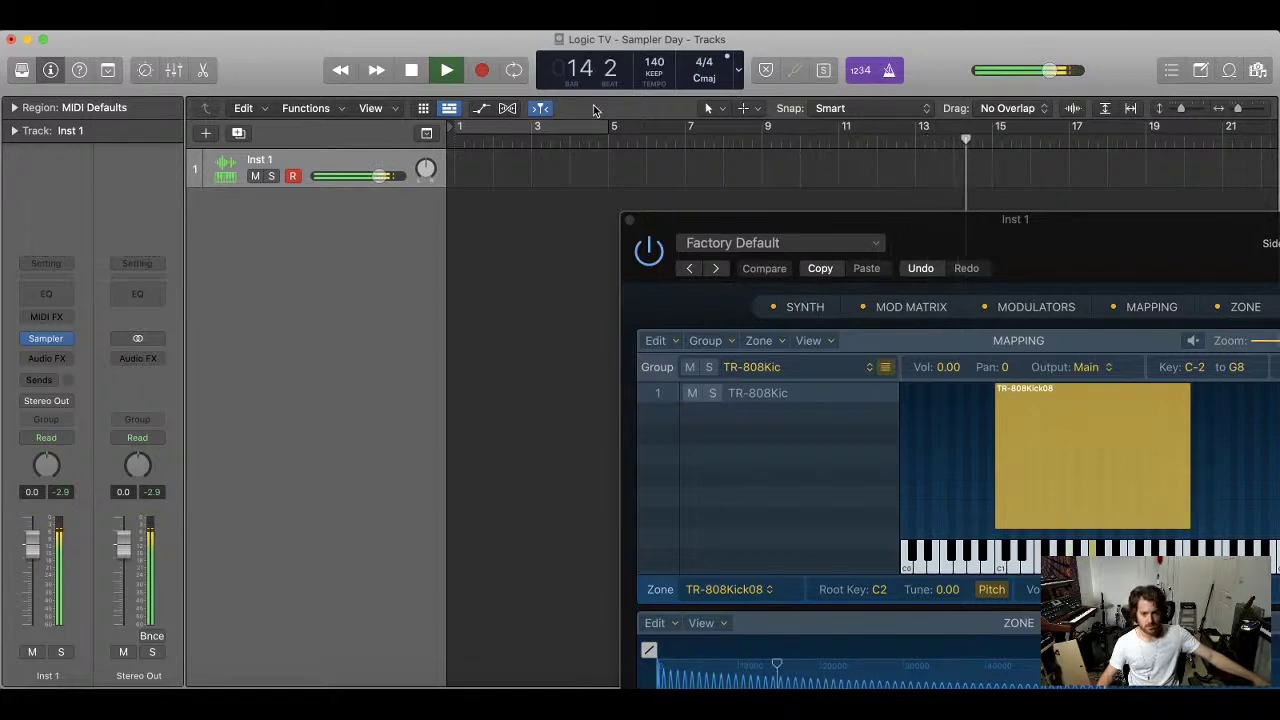
key("space")
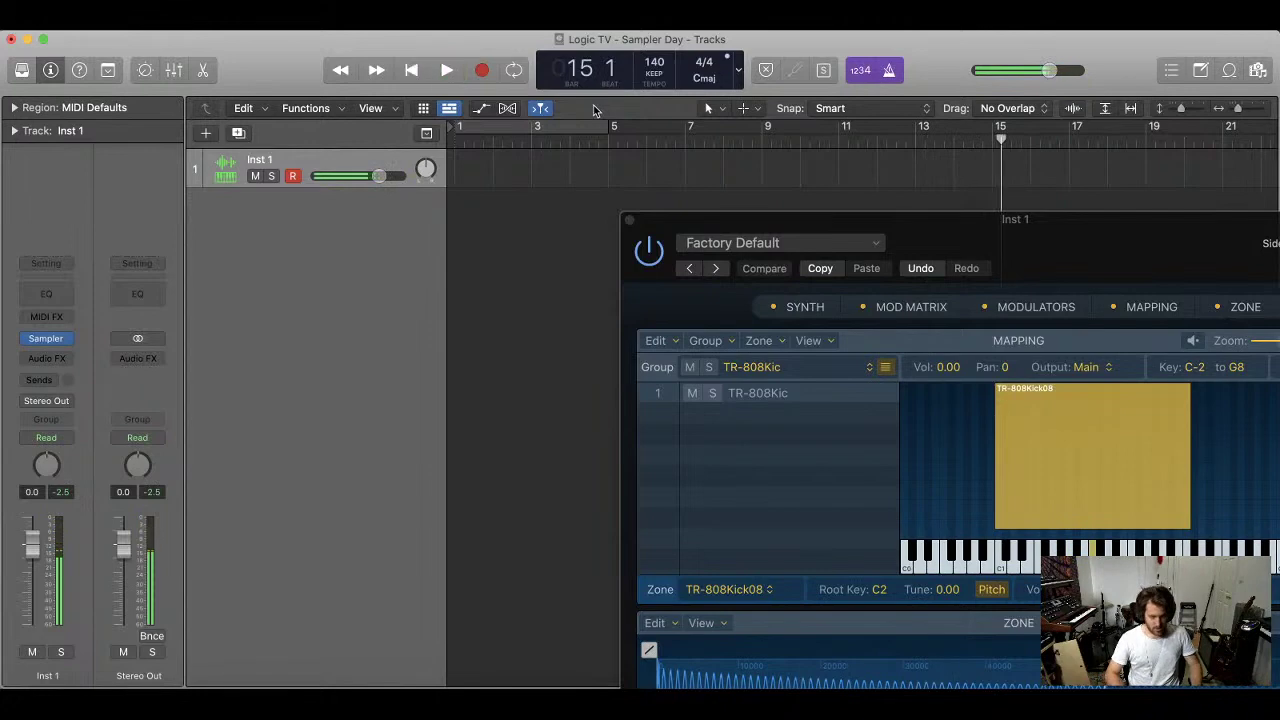
Capture the just-played performance as a region on the Inst 1 track and turn off the metronome
left_click_drag(1000, 239, 630, 243)
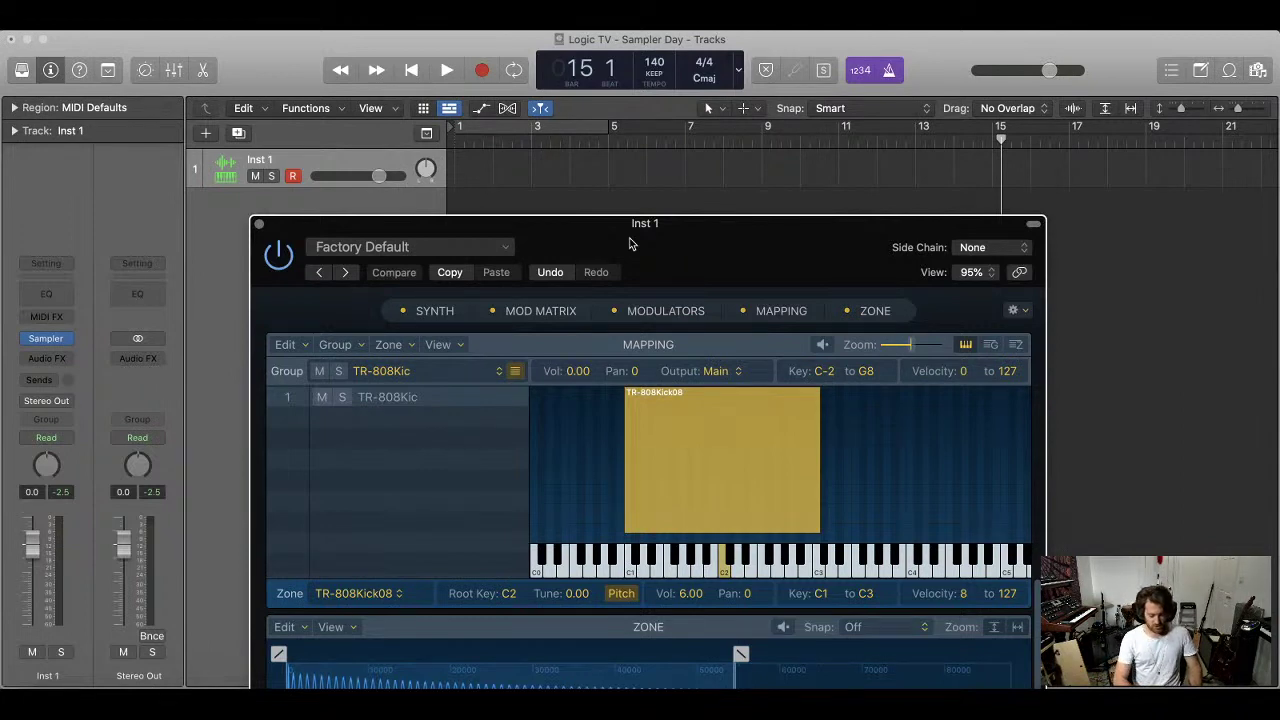
key("shift+r")
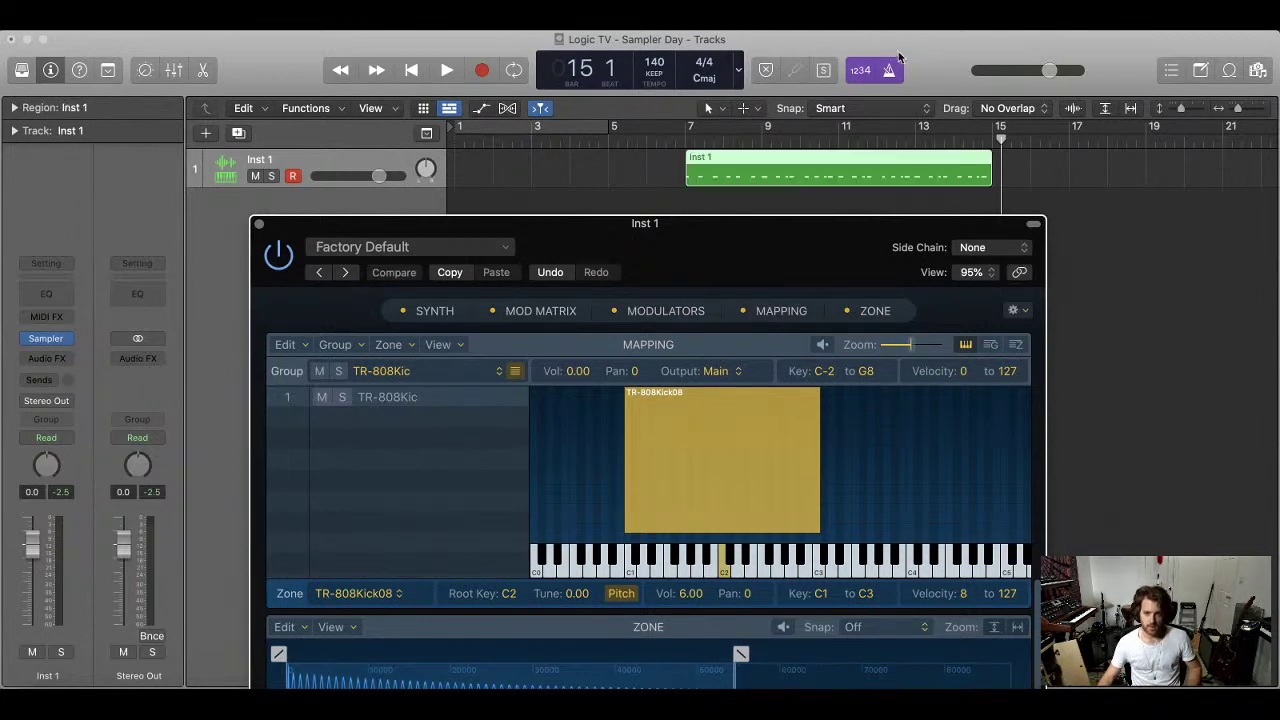
left_click(889, 69)
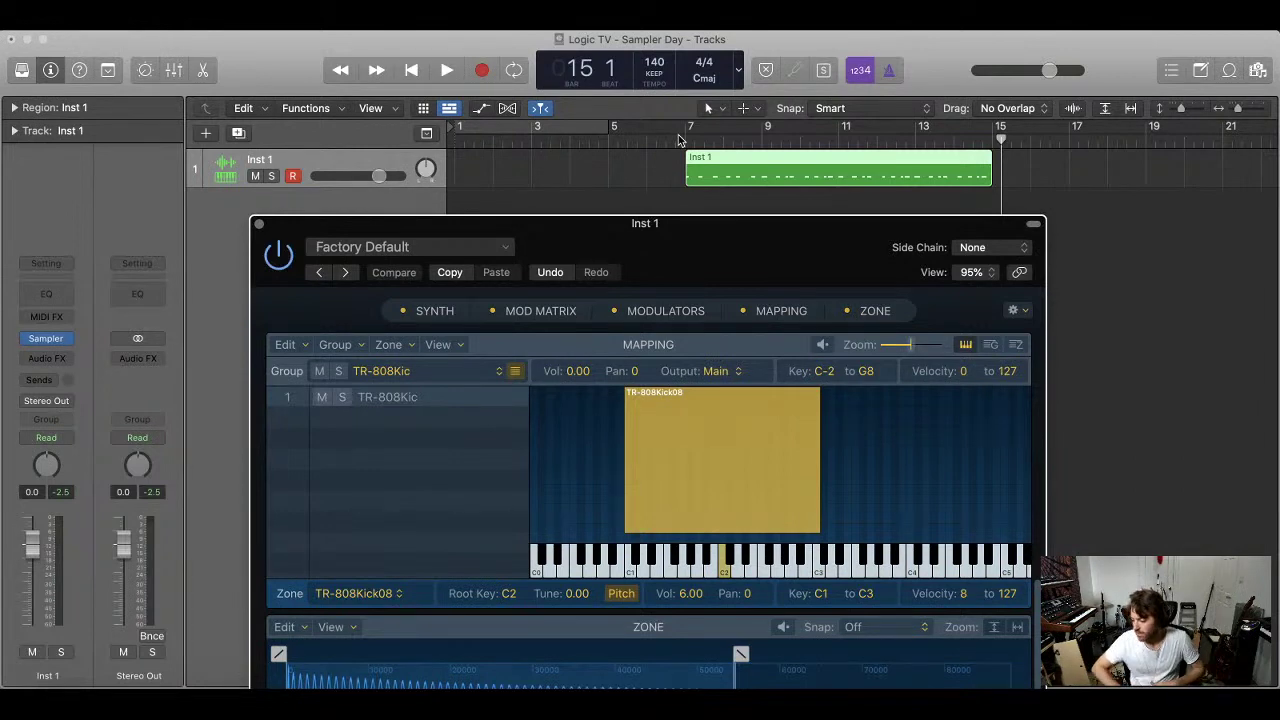
Select the captured Inst 1 region and play it back to review the kick pattern
left_click(618, 157)
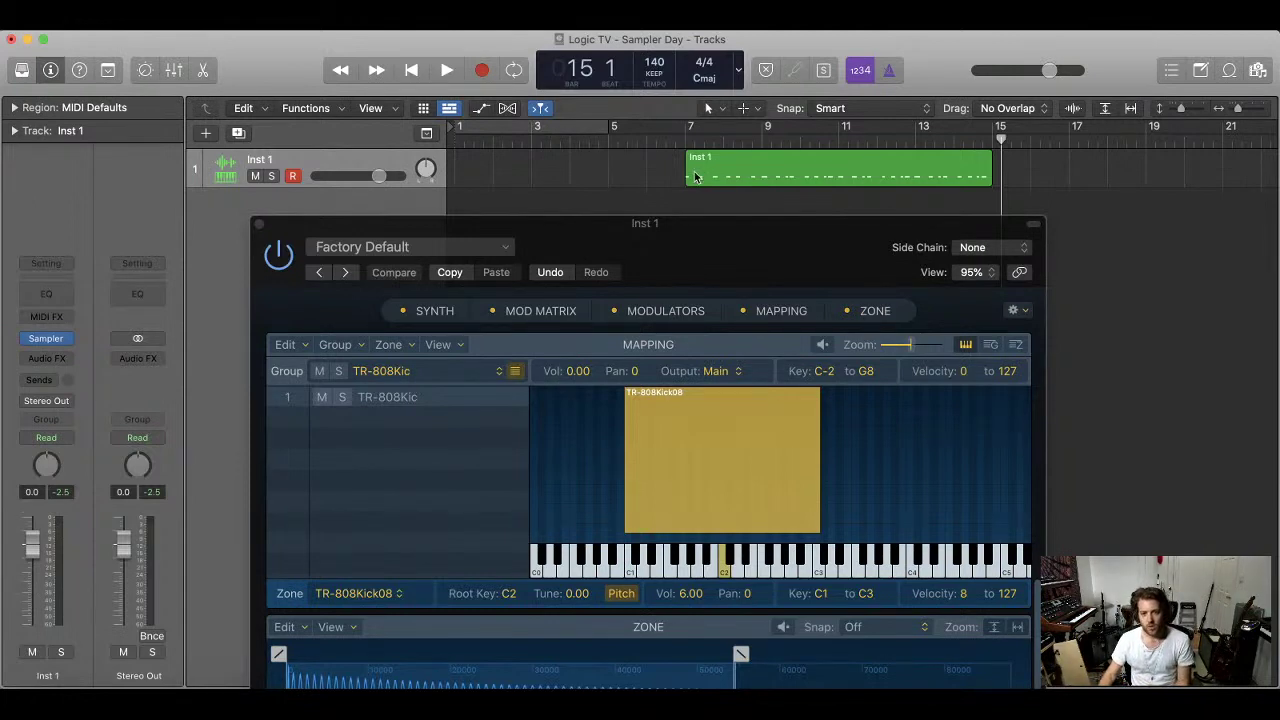
mouse_move(697, 177)
left_mouse_down()
mouse_move(757, 180)
mouse_move(687, 186)
left_mouse_up()
left_click(762, 141)
key("space")
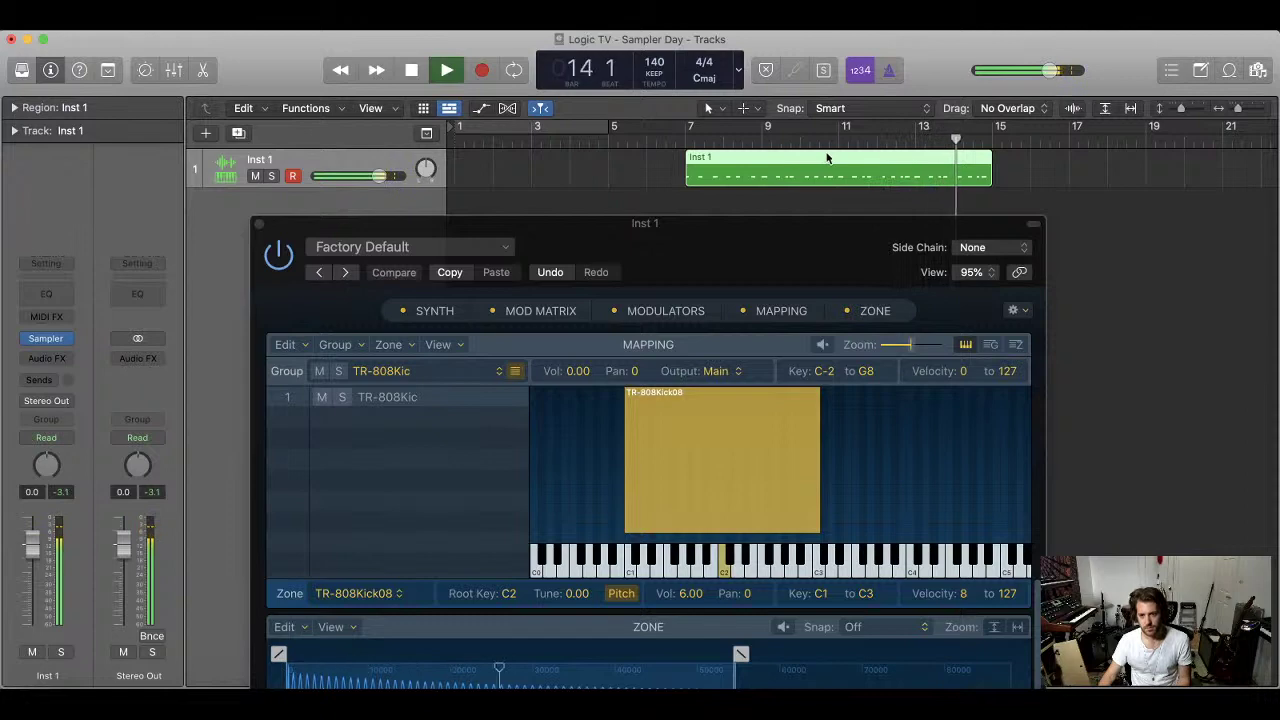
key("space")
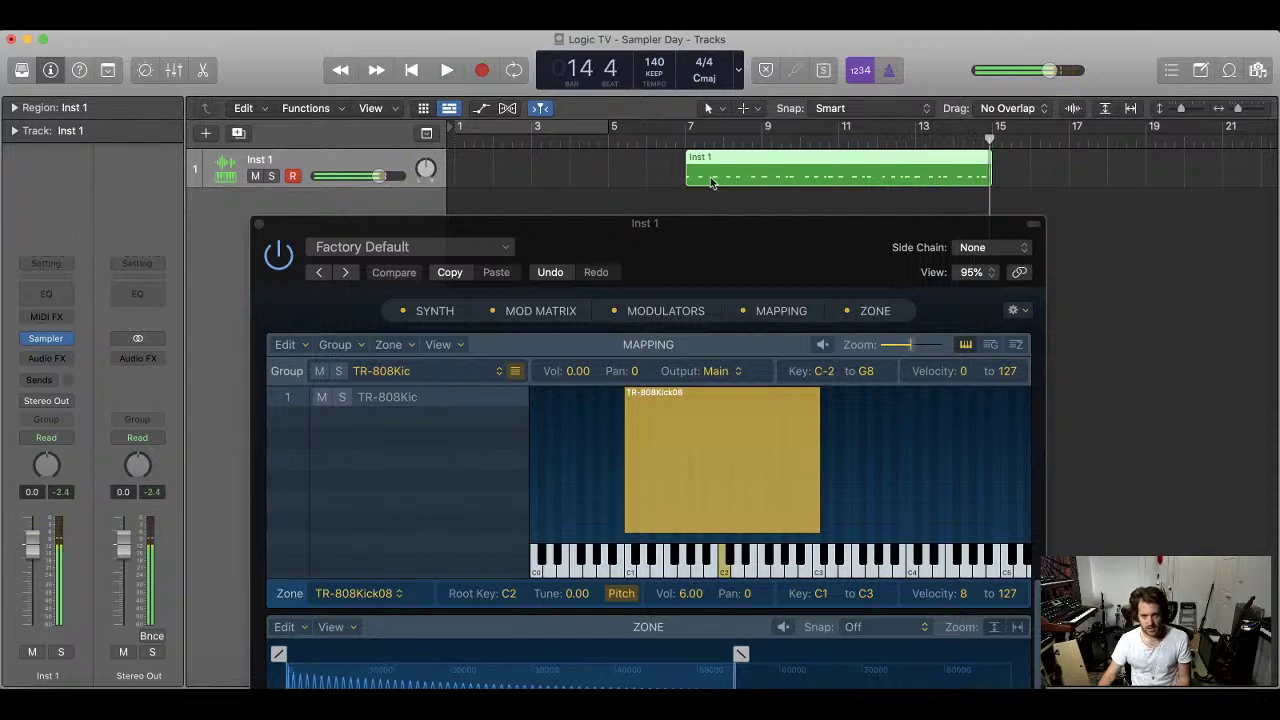
Trim the captured region's start to bar 13 and open it in the Piano Roll, clearing the Sampler window away
left_click_drag(688, 180, 917, 180)
key("e")
left_click_drag(800, 249, 680, 334)
key("super+w")
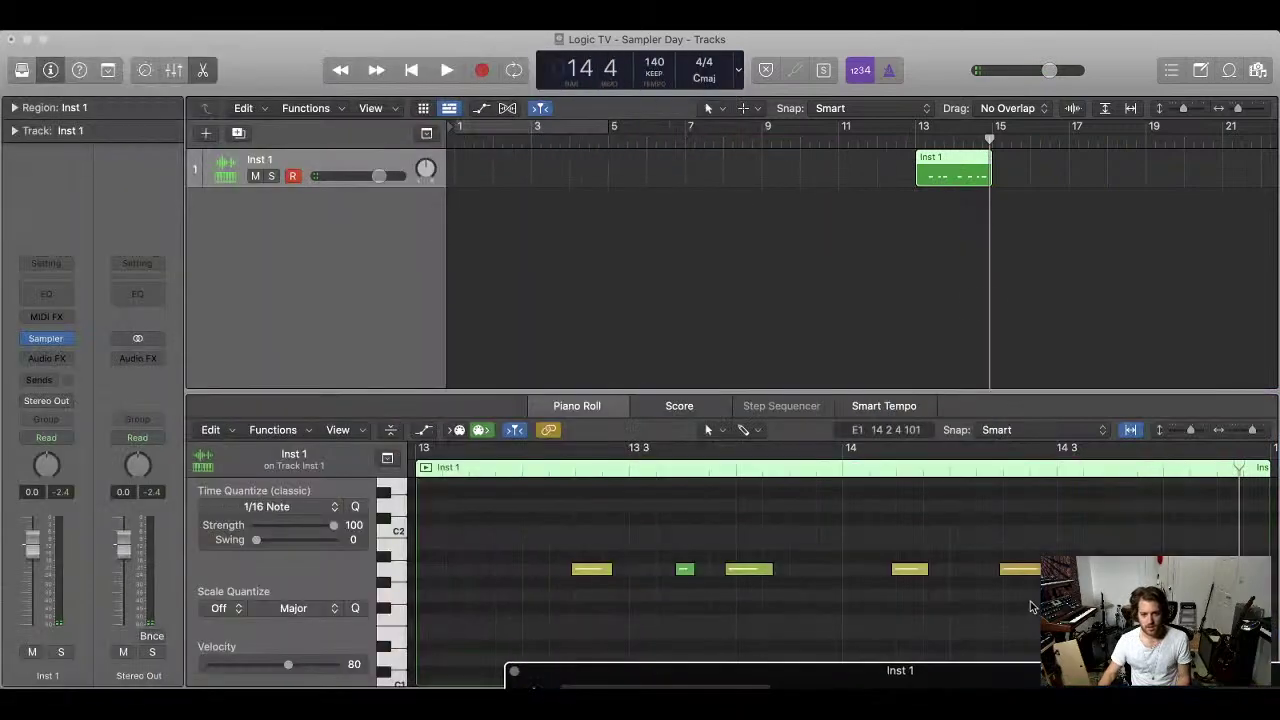
Extend the region's start one beat earlier, move the early first note onto bar 13 and trim the start back to bar 13
left_click_drag(918, 180, 907, 180)
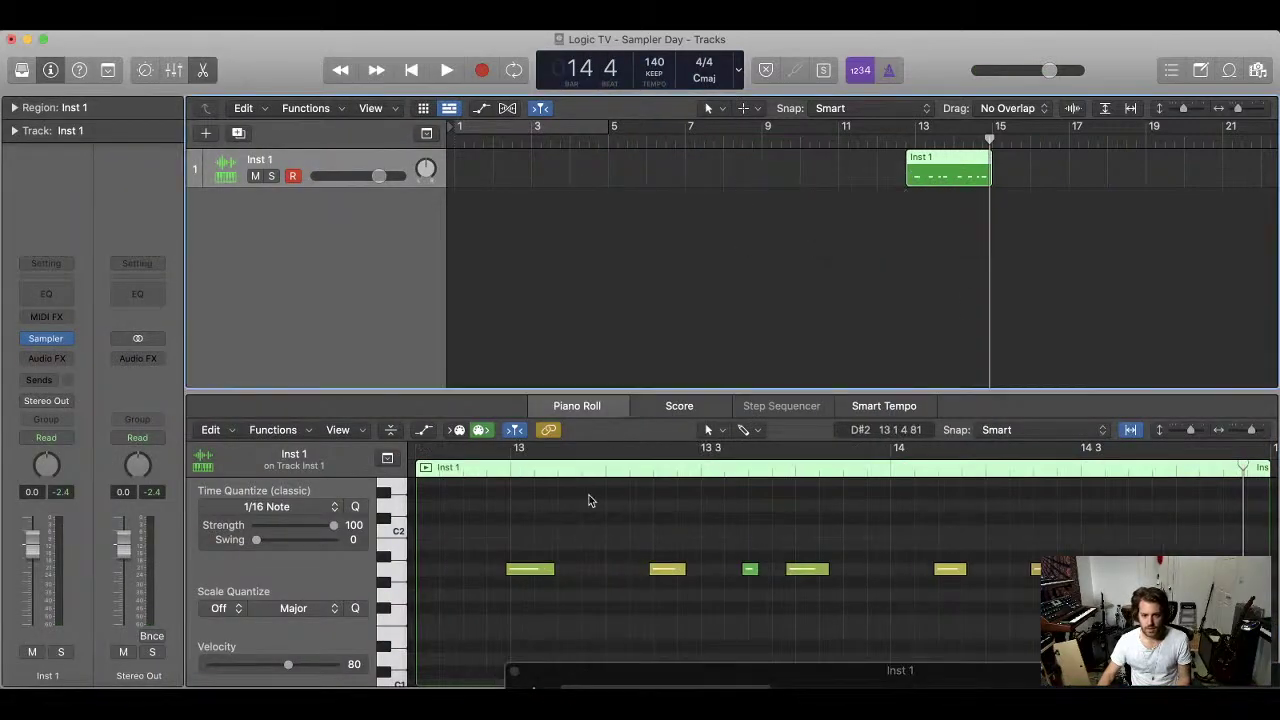
left_click(523, 572)
left_click_drag(523, 581, 527, 581)
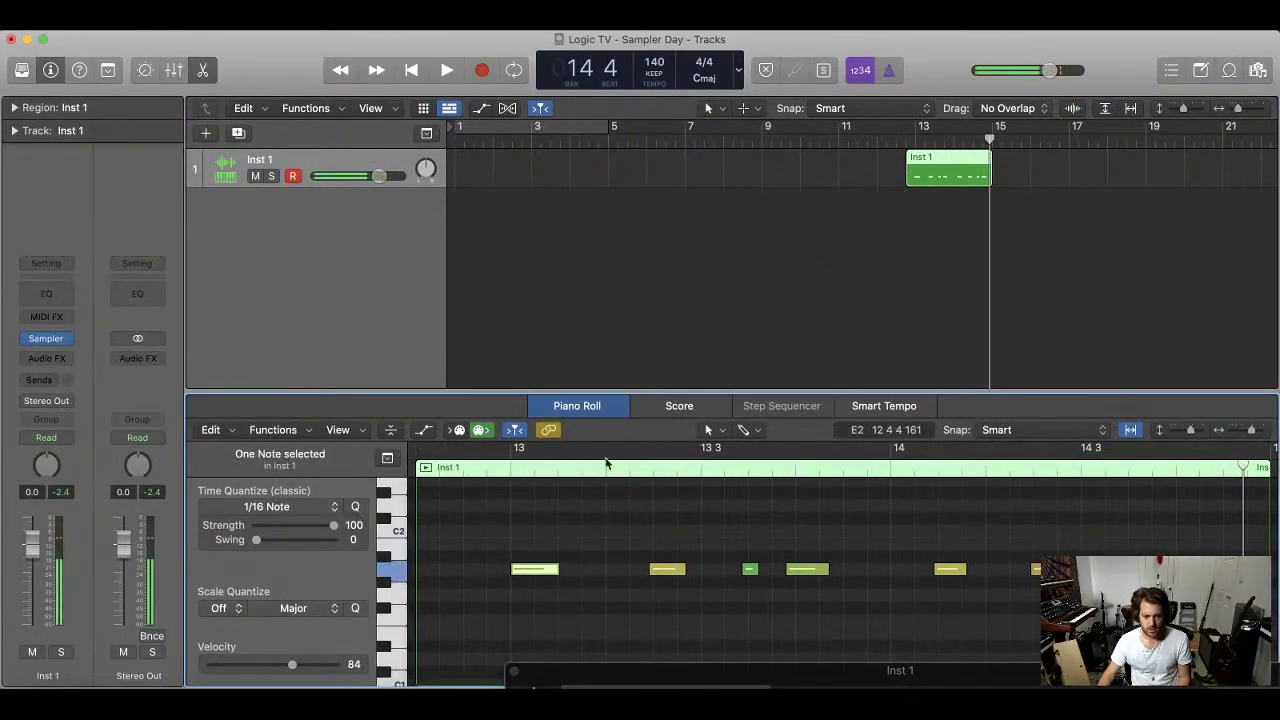
left_click_drag(908, 178, 917, 178)
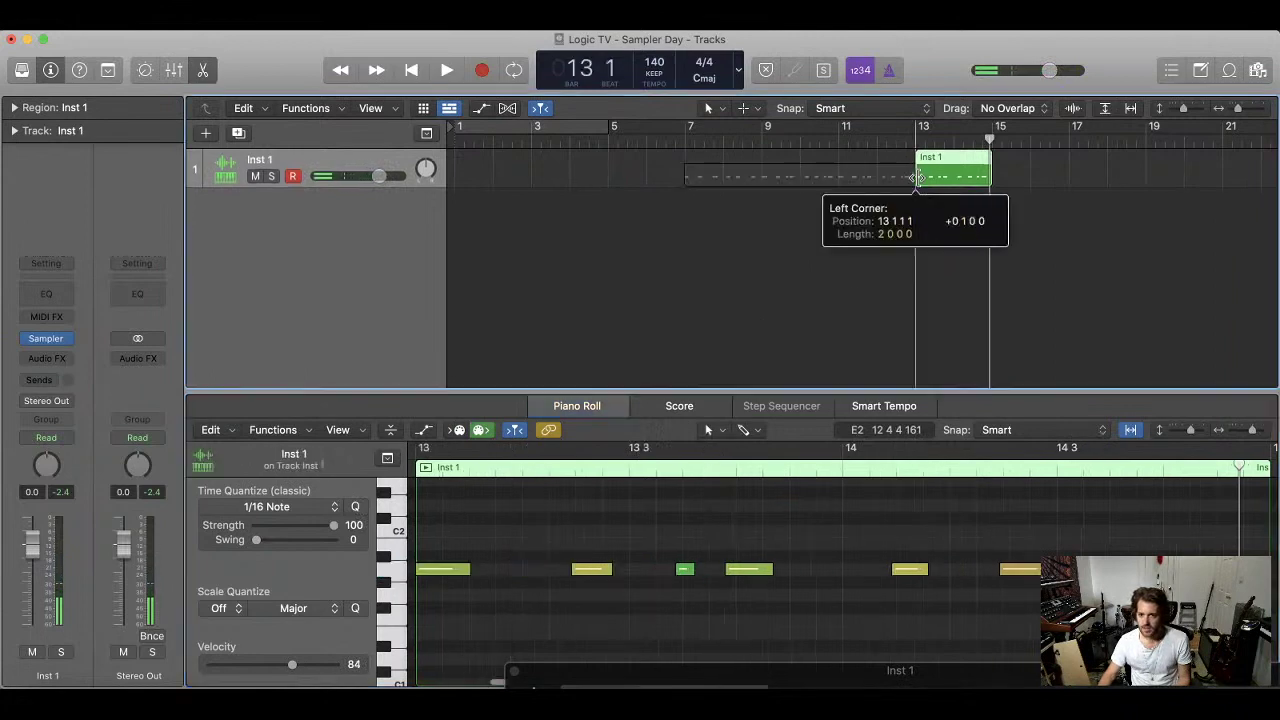
Select the notes after the first one in the Piano Roll and quantize them to 1/16 Note
scroll(877, 498, "down", 3)
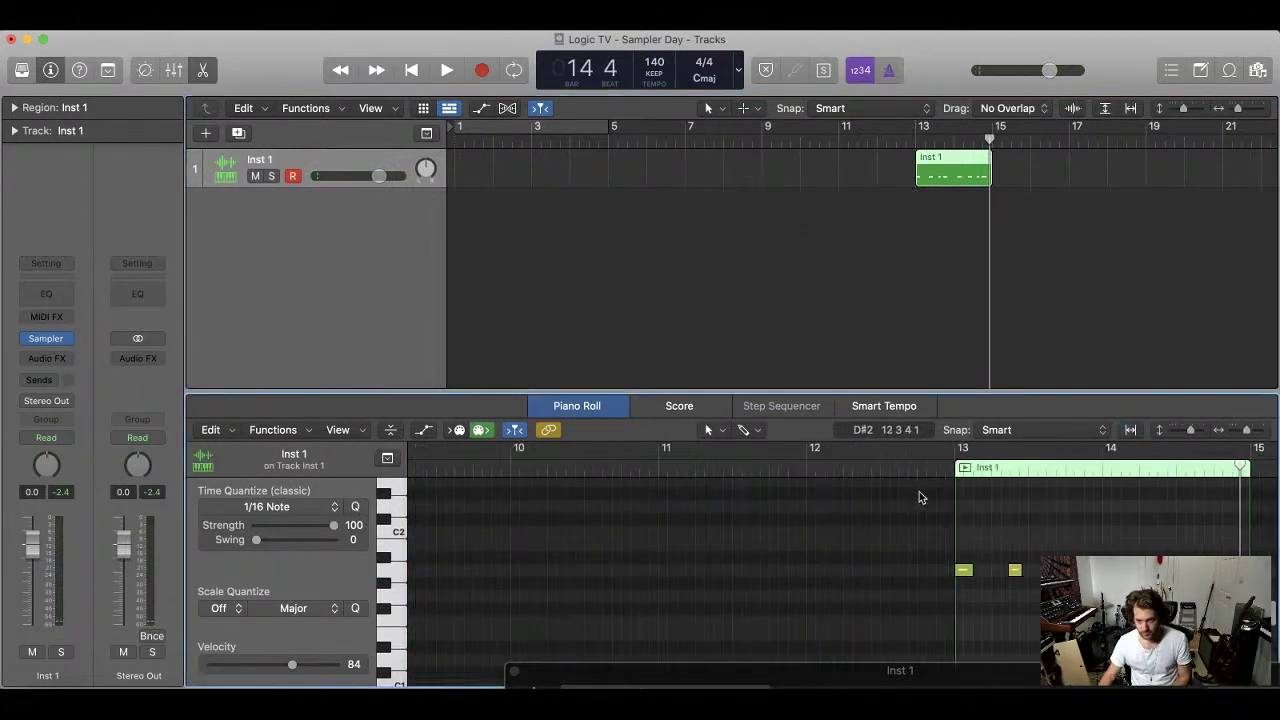
scroll(928, 496, "up", 3)
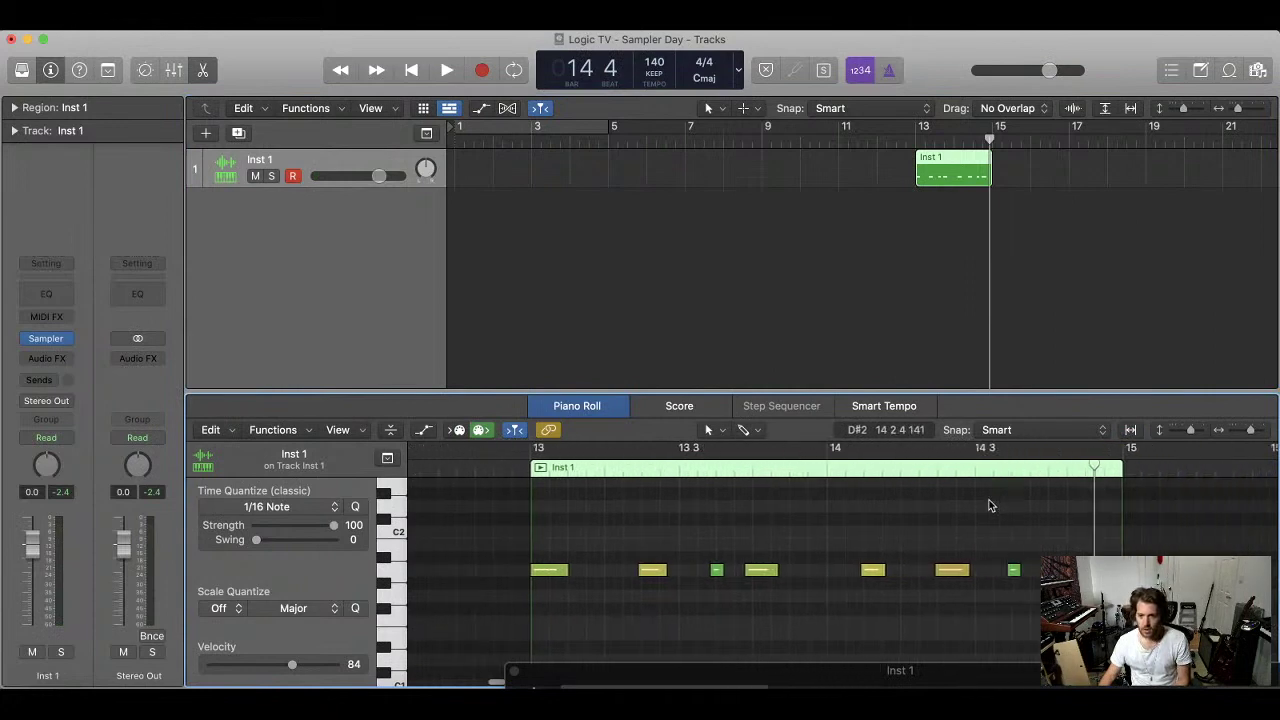
left_click_drag(1043, 546, 568, 610)
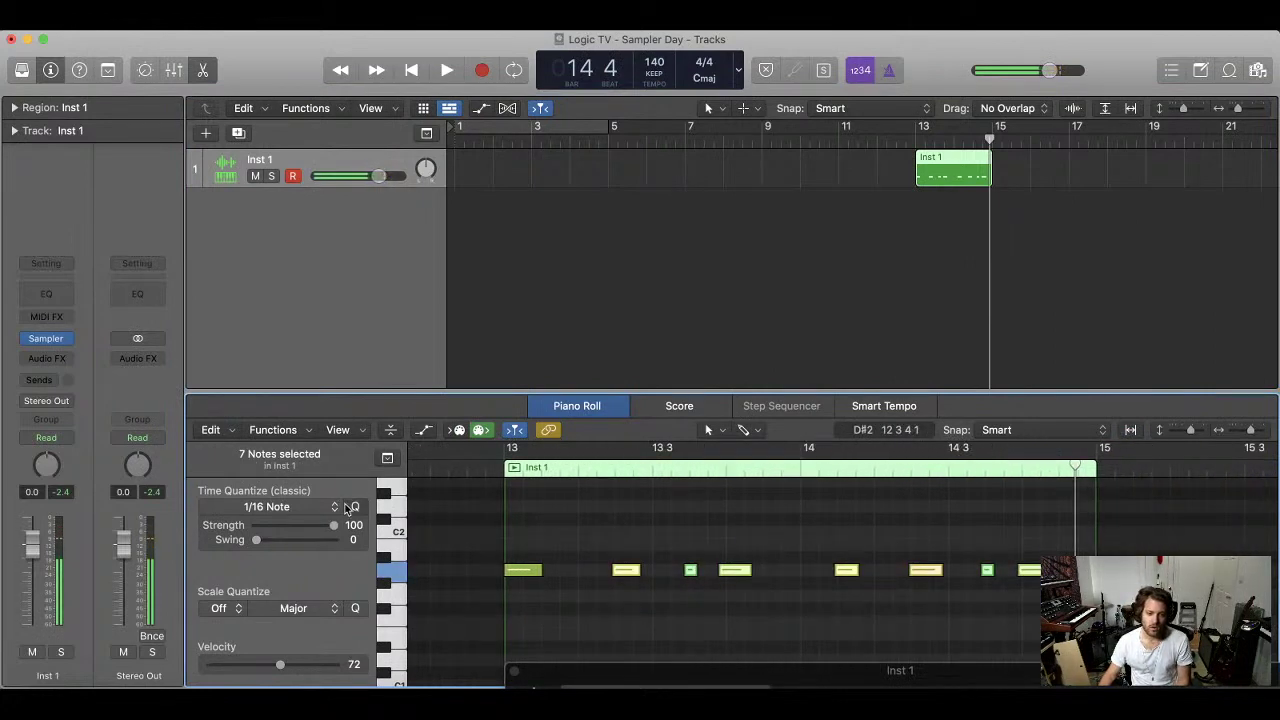
left_click(355, 506)
Move the two-bar region to bar 1, loop it up to bar 9 and play it at a tempo of 146
left_click_drag(975, 178, 762, 150)
key("Return")
key("space")
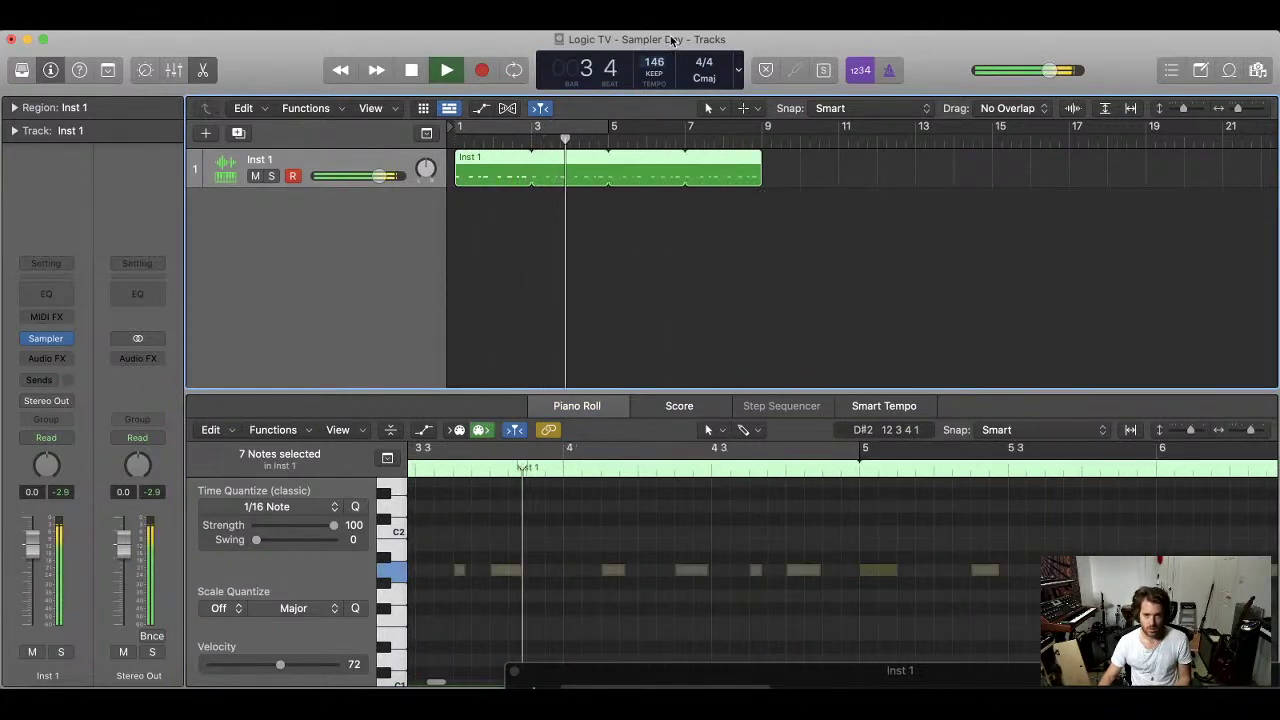
Set an eight-bar cycle range from bar 1 to bar 9 and deselect the region
left_click(609, 126)
left_click_drag(612, 126, 760, 126)
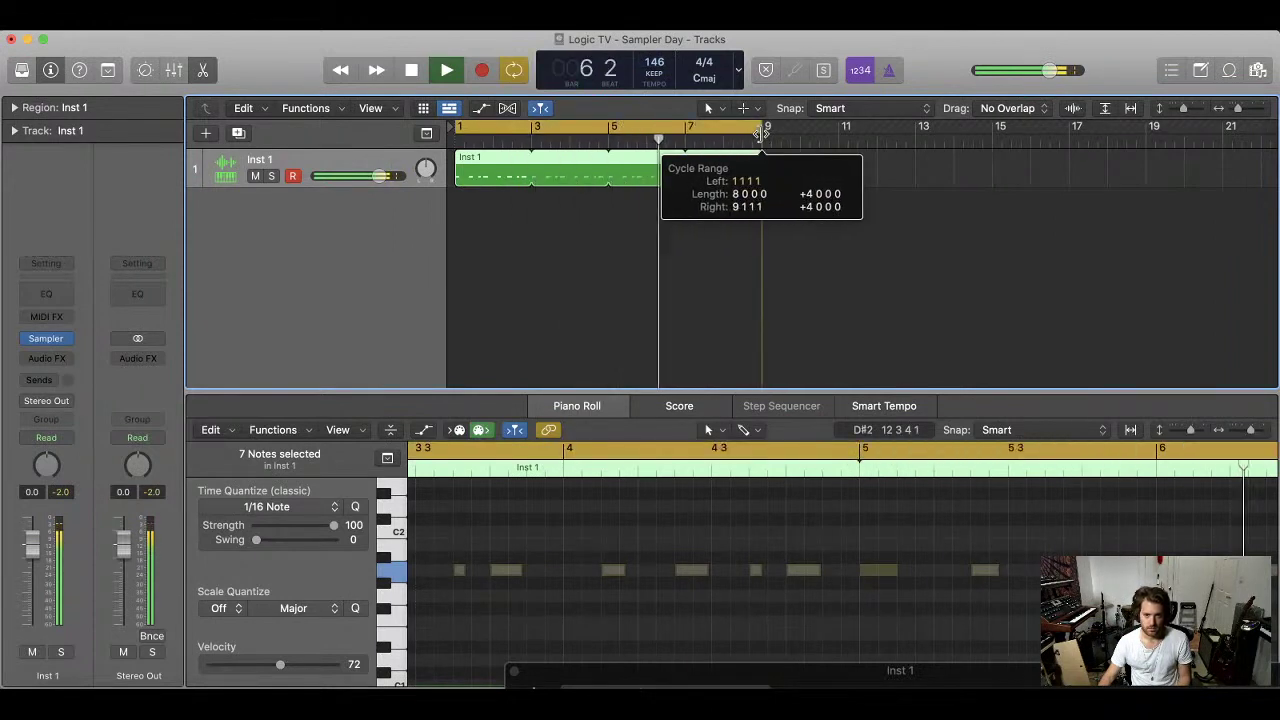
left_click(569, 266)
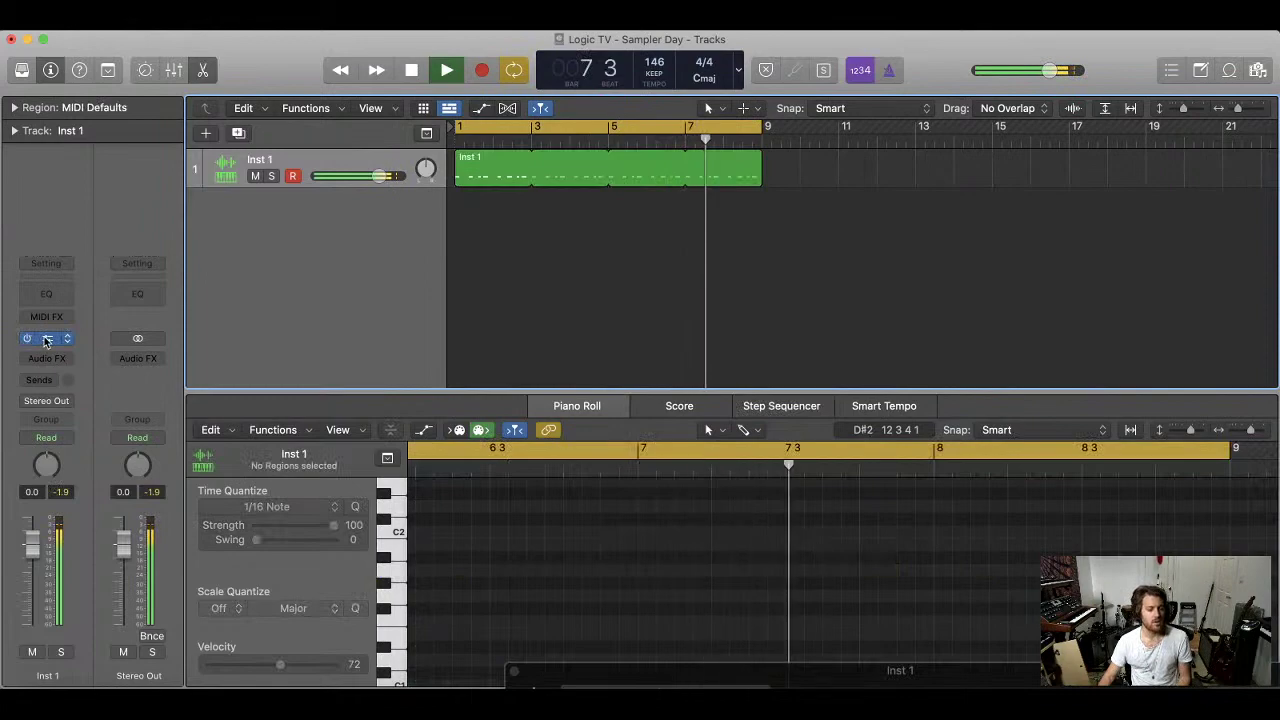
Stop playback, reopen Sampler on the Inst 1 track and move its window clear of the Piano Roll
key("space")
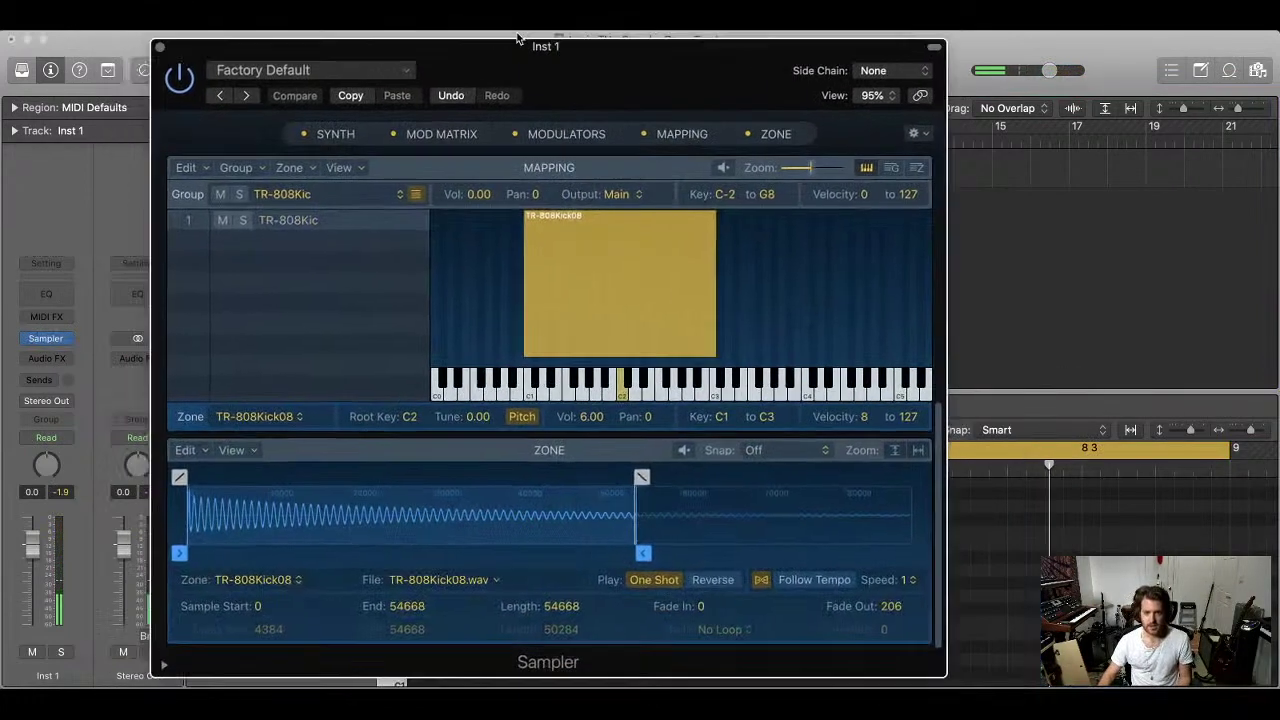
left_click_drag(517, 38, 589, 77)
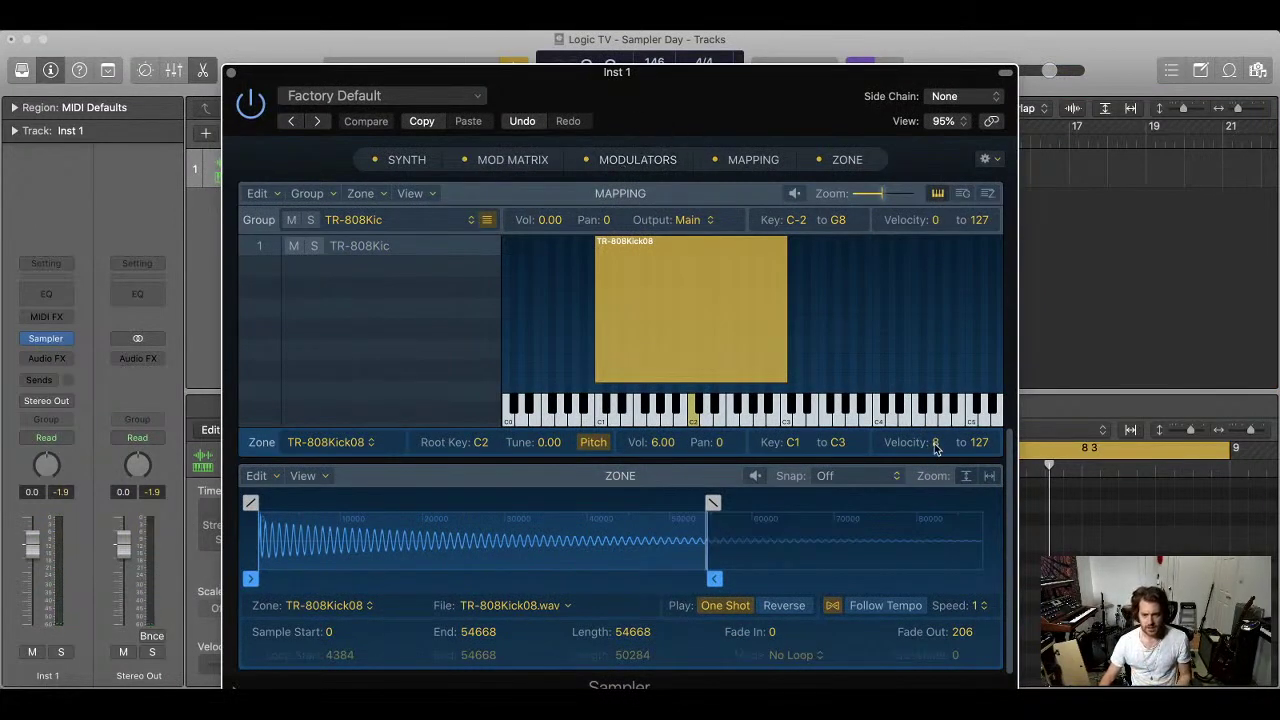
left_click_drag(707, 121, 1277, 89)
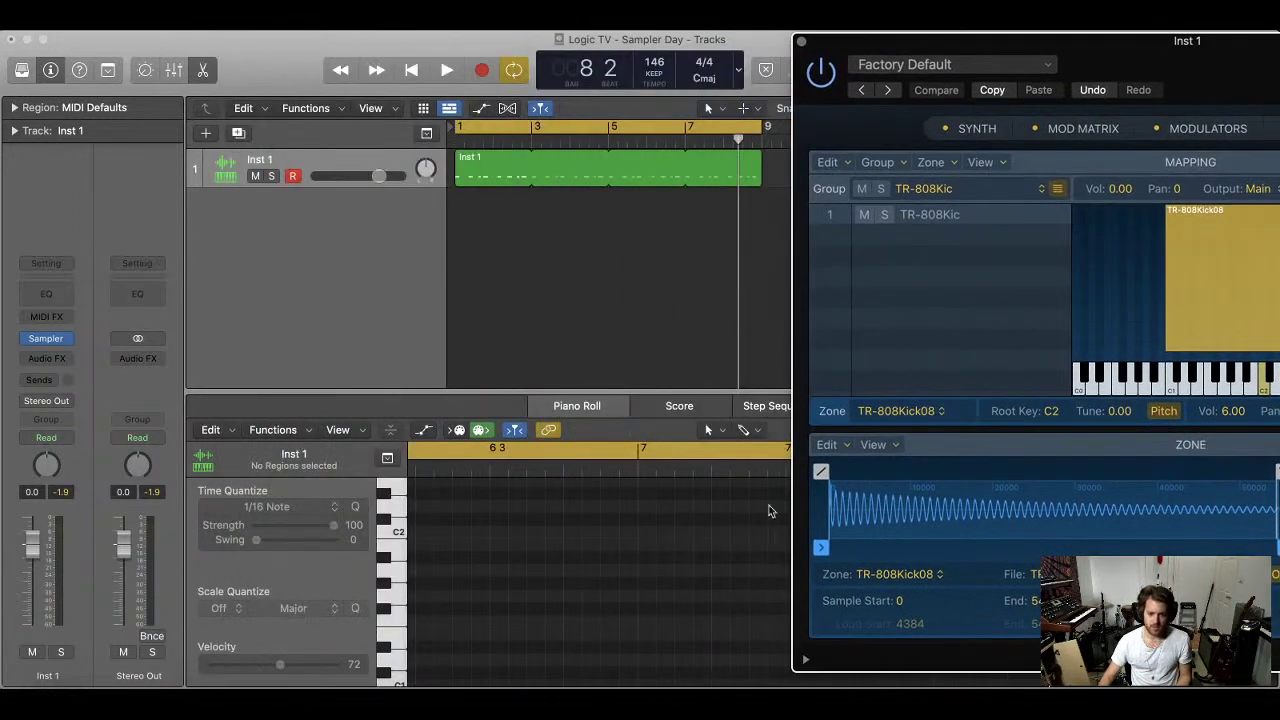
Select all eight notes of the Inst 1 region in the Piano Roll and raise their velocity to 103
scroll(624, 569, "down", 4)
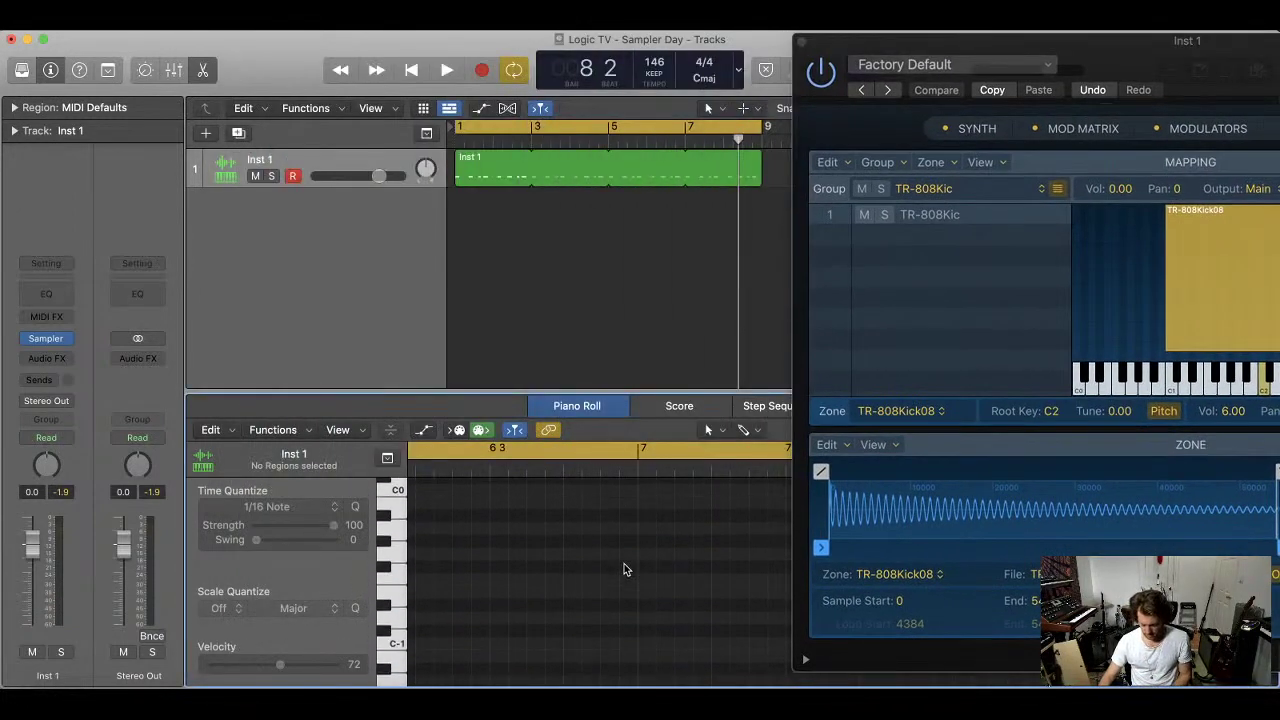
scroll(624, 569, "up", 10)
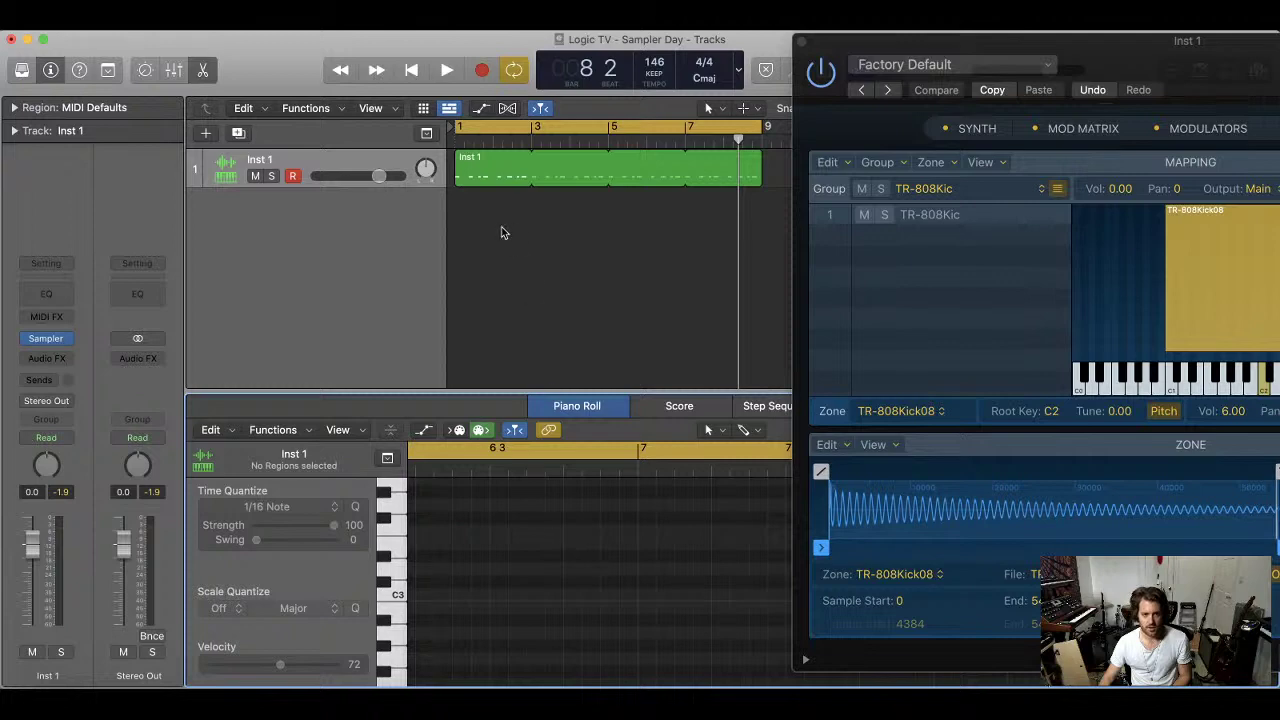
left_click(503, 174)
left_click(525, 556)
scroll(514, 543, "down", 6)
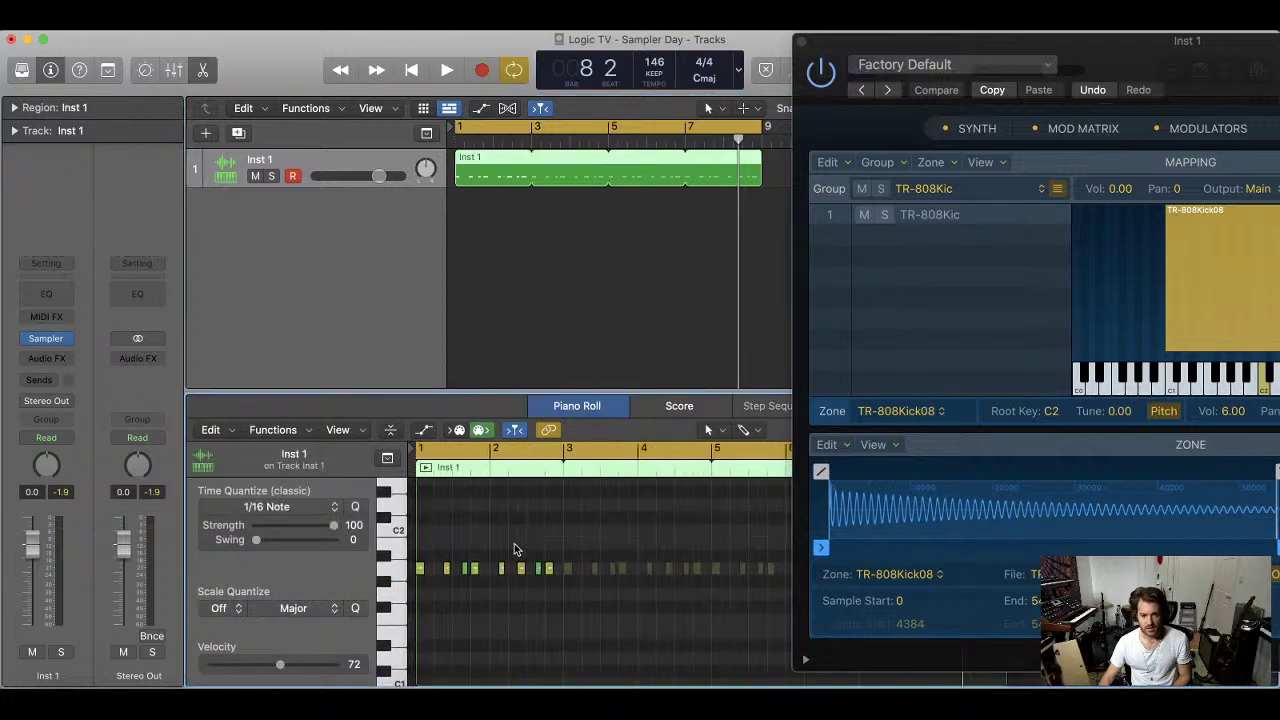
left_click_drag(560, 550, 410, 582)
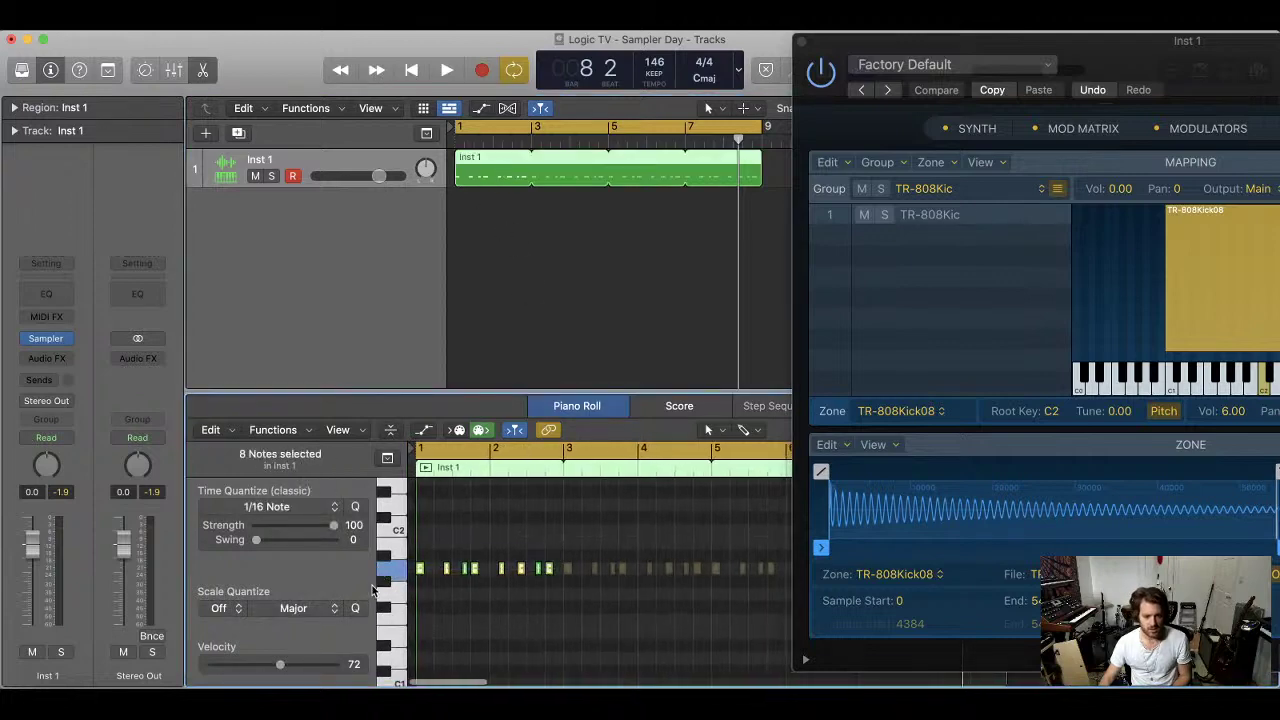
left_click_drag(280, 664, 310, 664)
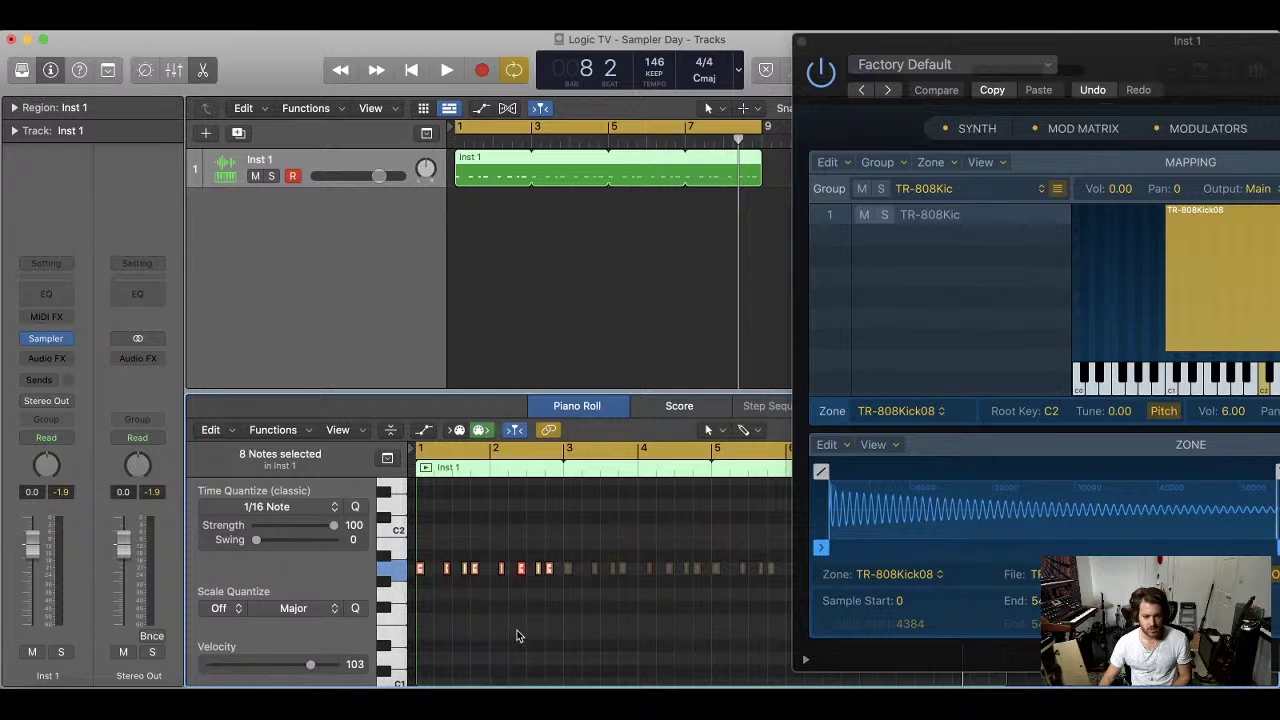
Show the region's Note Velocity lane and try to draw a rising velocity line across the notes
left_click(424, 430)
scroll(490, 560, "up", 2)
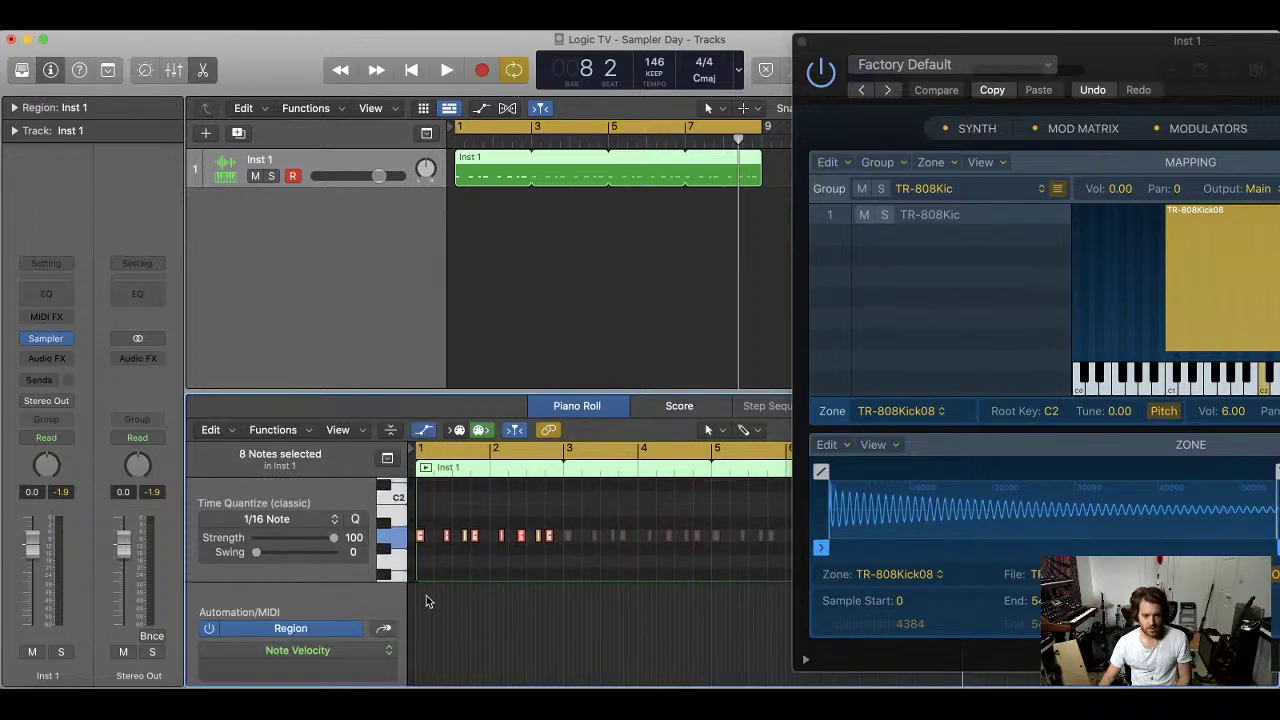
left_click_drag(418, 591, 619, 558)
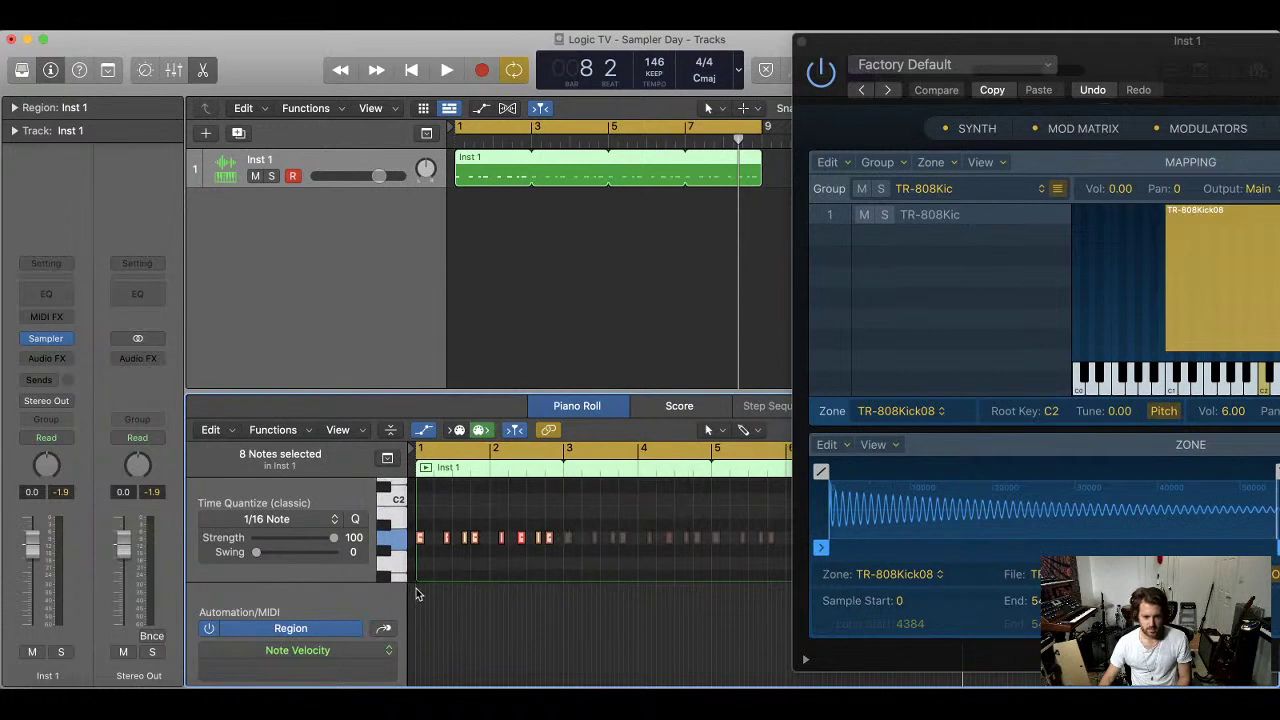
left_click_drag(418, 593, 589, 550)
left_click(562, 529)
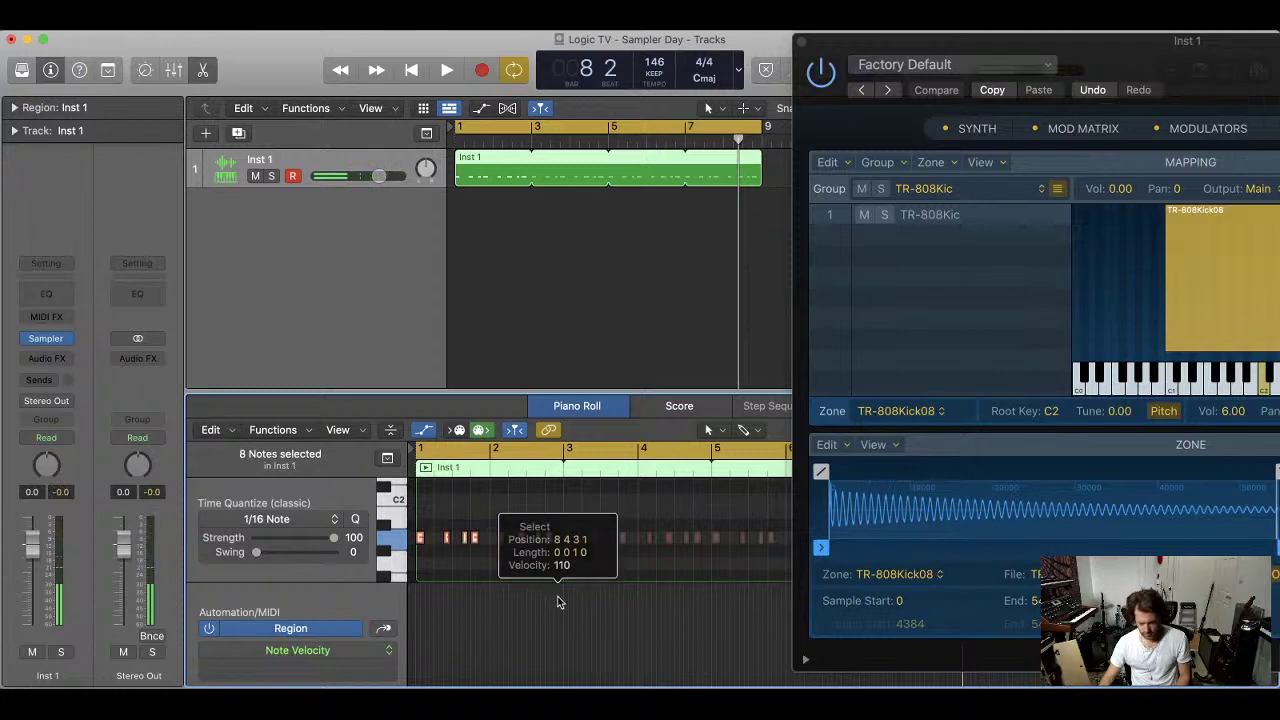
Move the Sampler window aside, enlarge the Piano Roll and select the first note of the Inst 1 region
key("z")
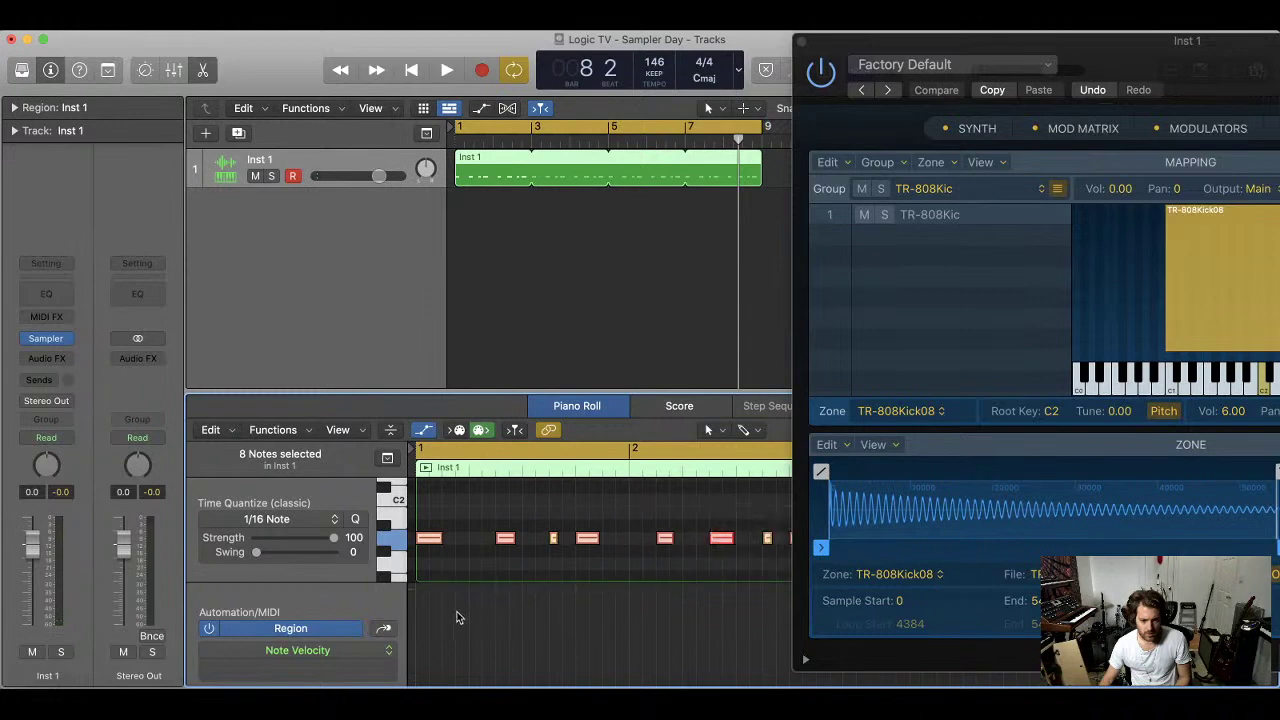
left_click(447, 537)
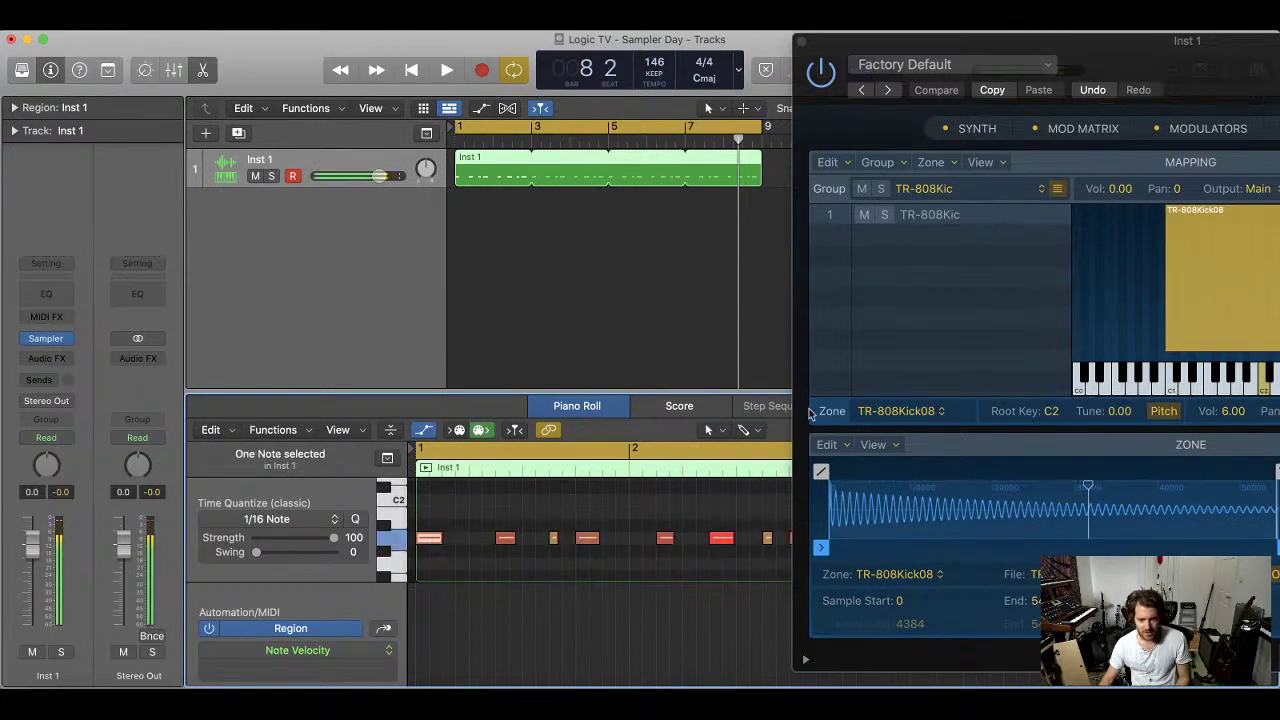
left_click_drag(839, 41, 1203, 39)
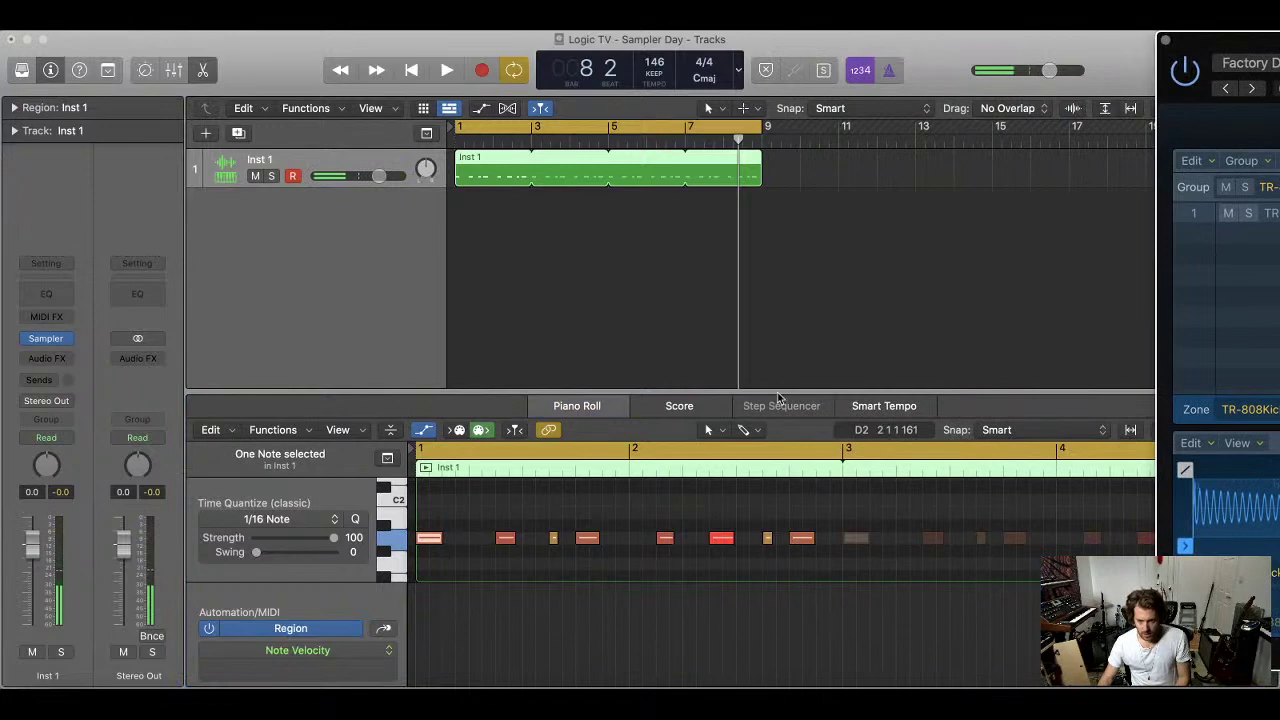
left_click_drag(778, 398, 705, 246)
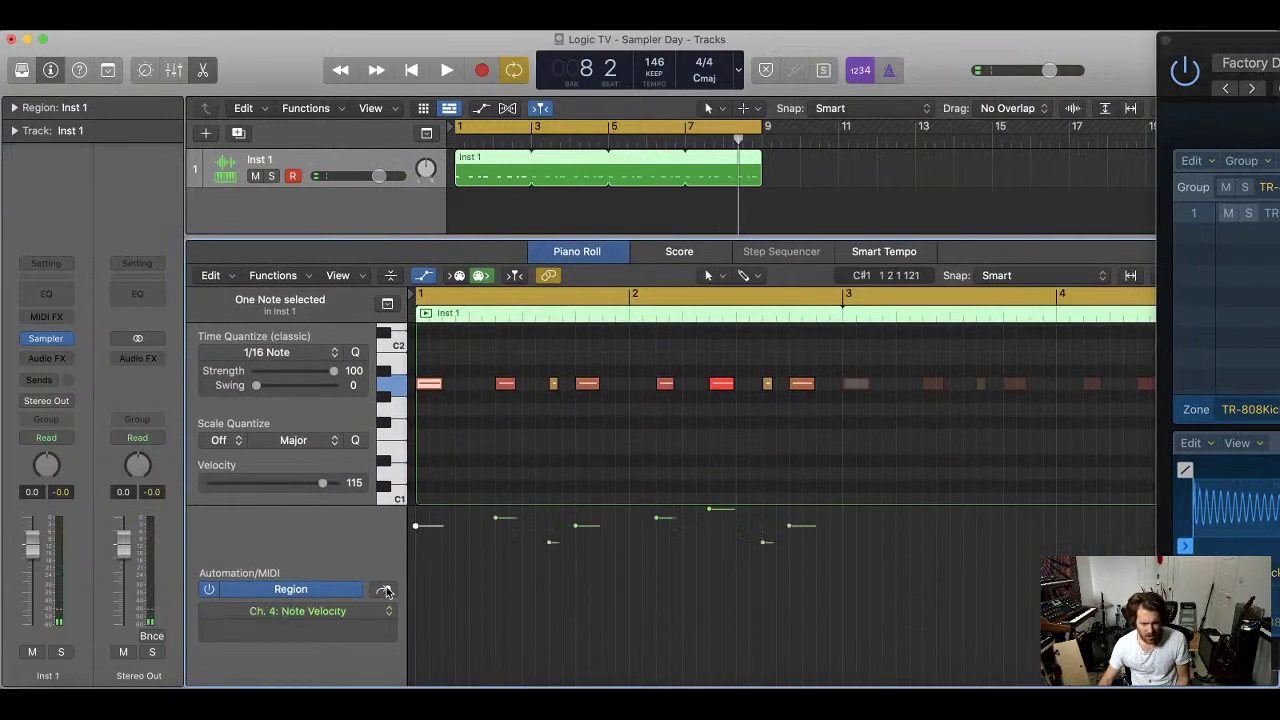
Try again to draw a rising velocity line in the Note Velocity lane, starting at the first note
left_click_drag(417, 514, 963, 452)
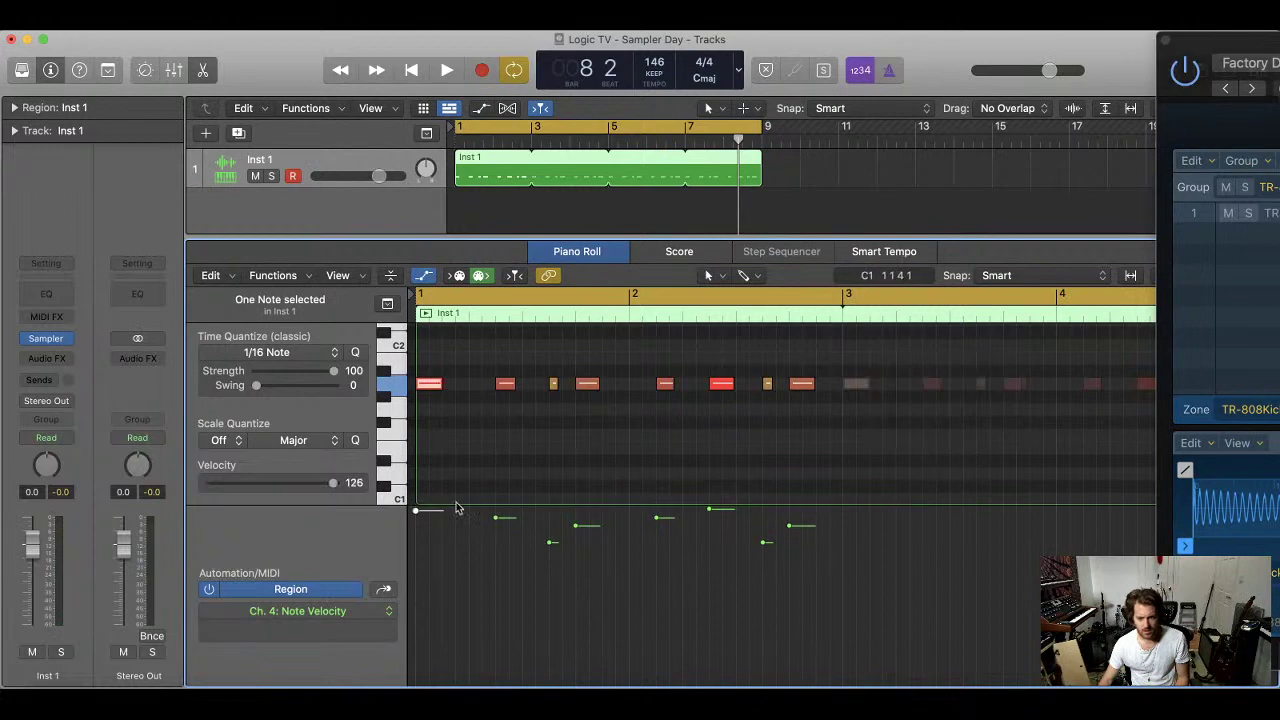
left_click_drag(412, 525, 413, 531)
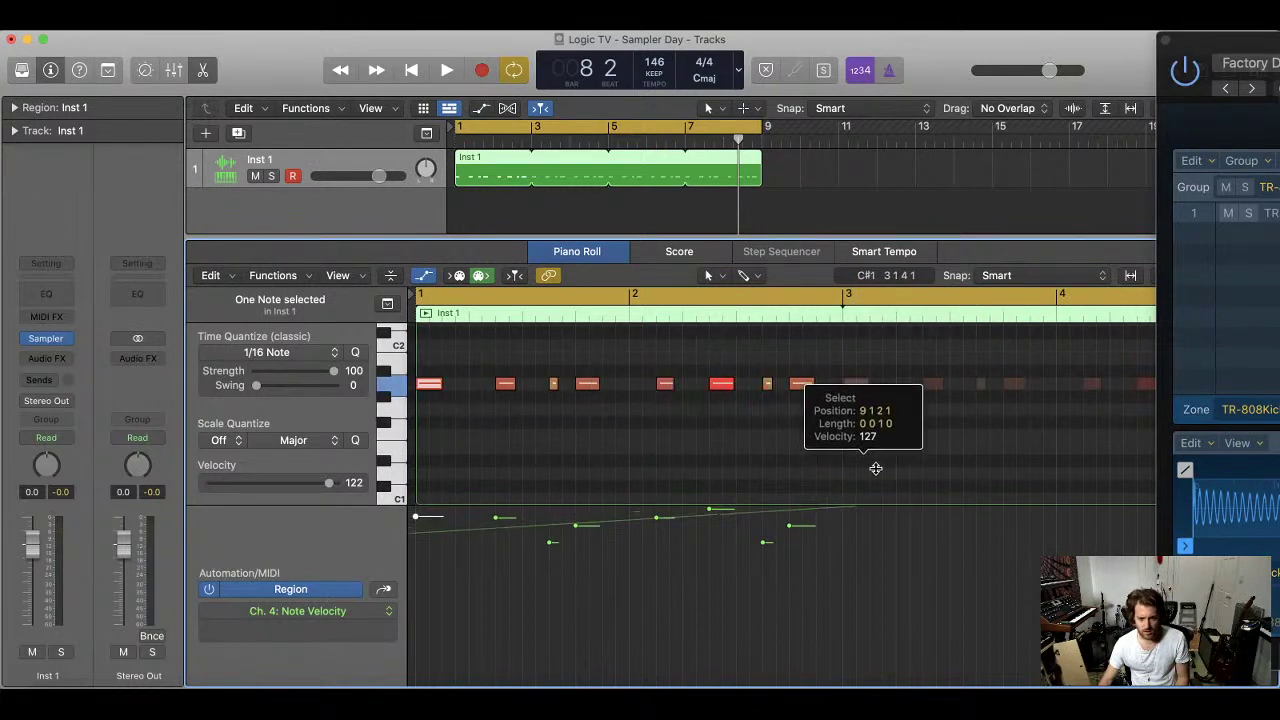
Raise all eight notes of the region to velocity 127, then hide the velocity lane and deselect the notes
key("super+a")
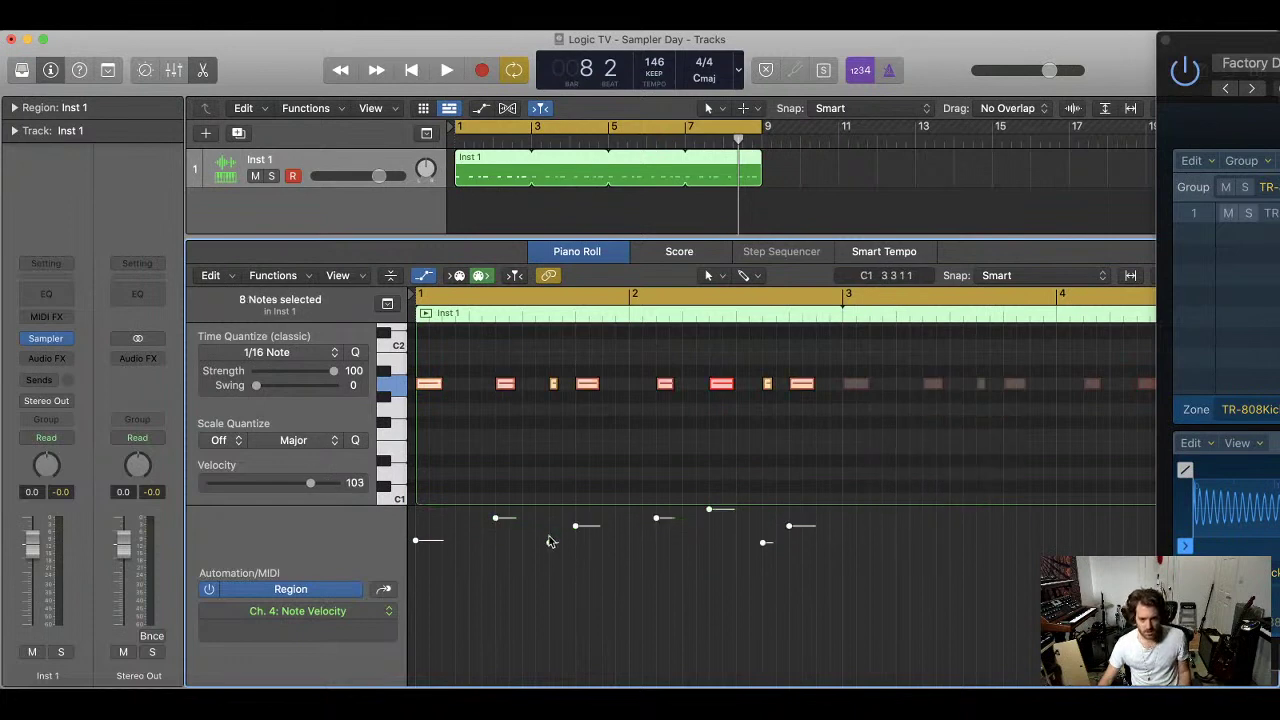
left_click_drag(551, 540, 553, 375)
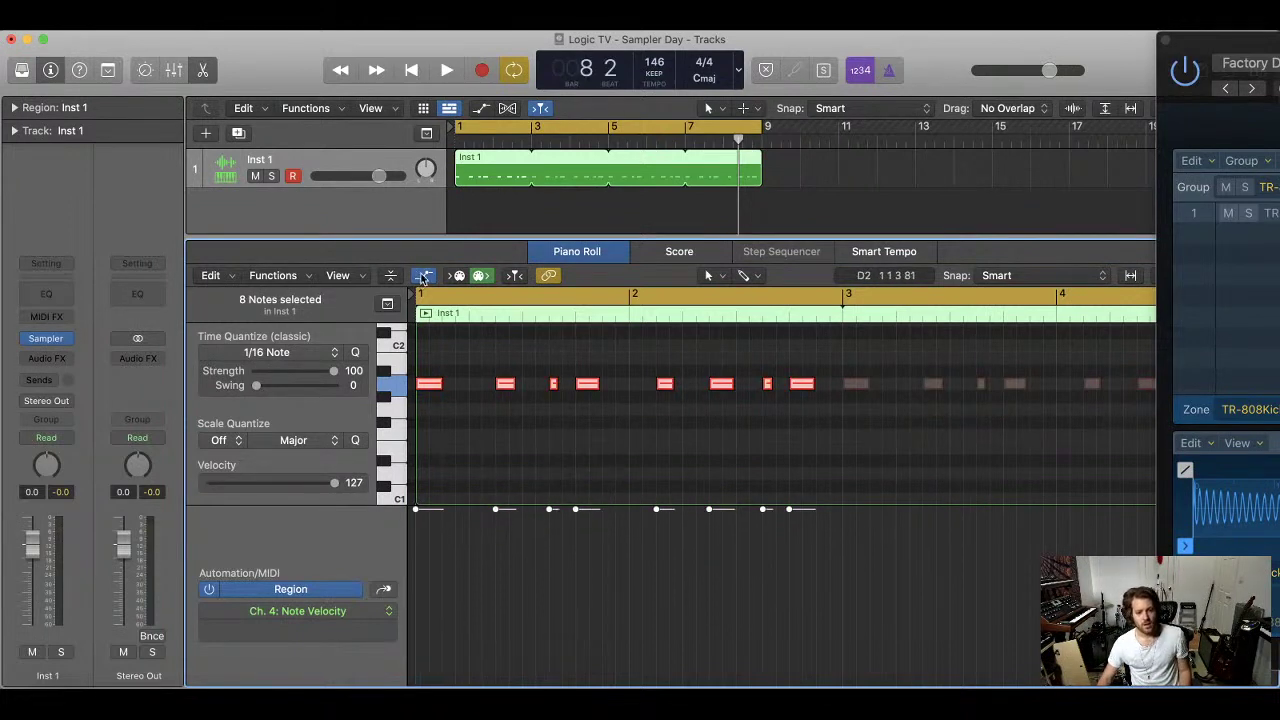
left_click(423, 278)
left_click(646, 534)
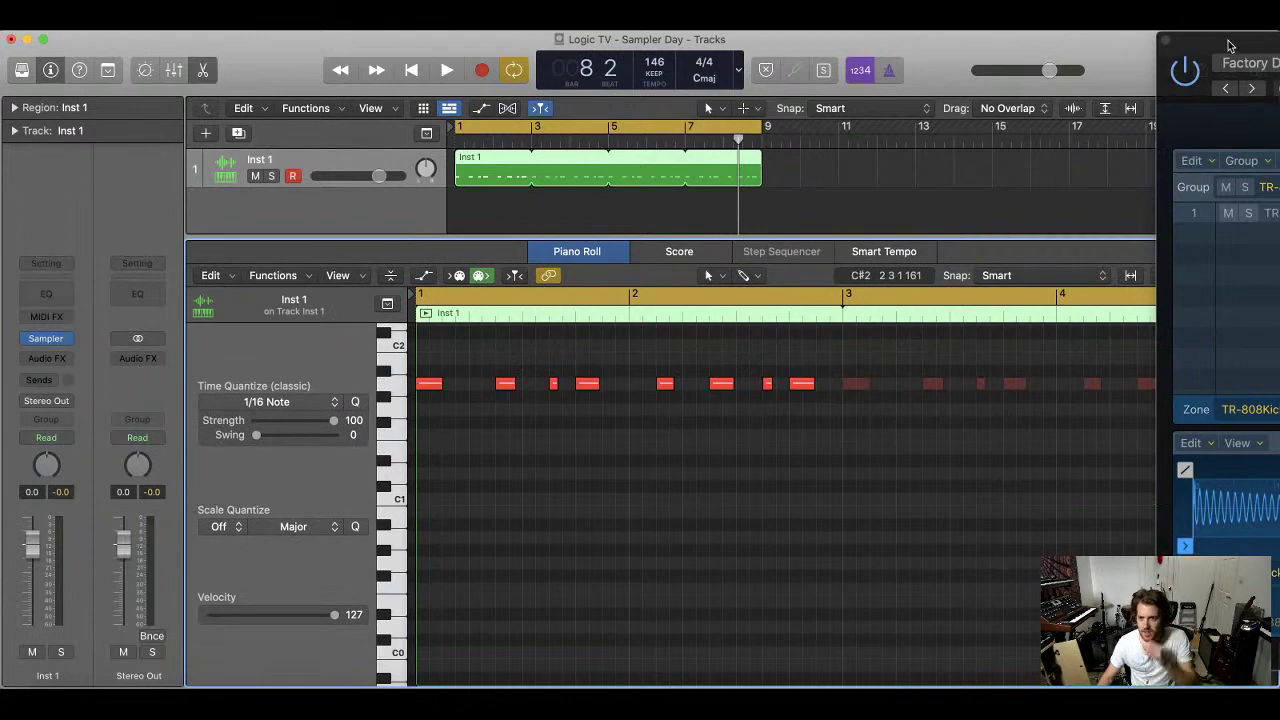
Bring the full Sampler window into view and set the lower velocity limit of the TR-808Kick08 zone to 127
left_click_drag(1230, 46, 783, 278)
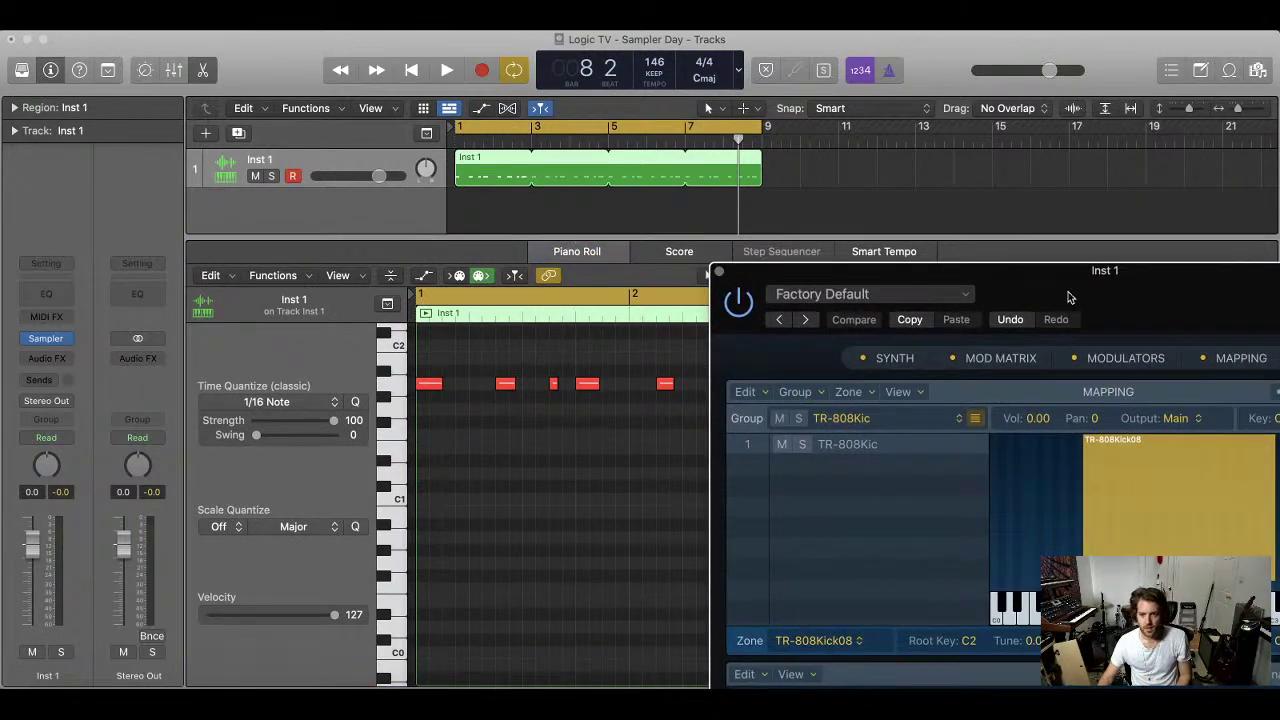
left_click_drag(1069, 297, 529, 84)
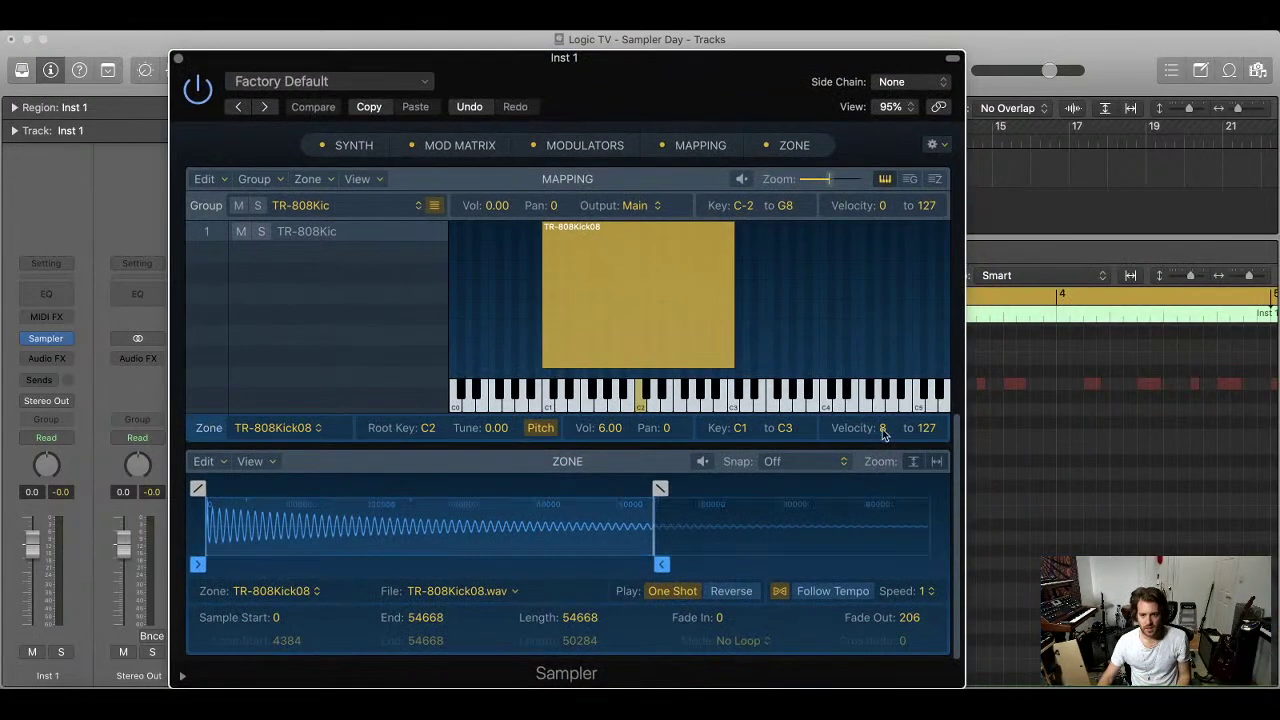
left_click_drag(884, 432, 937, 55)
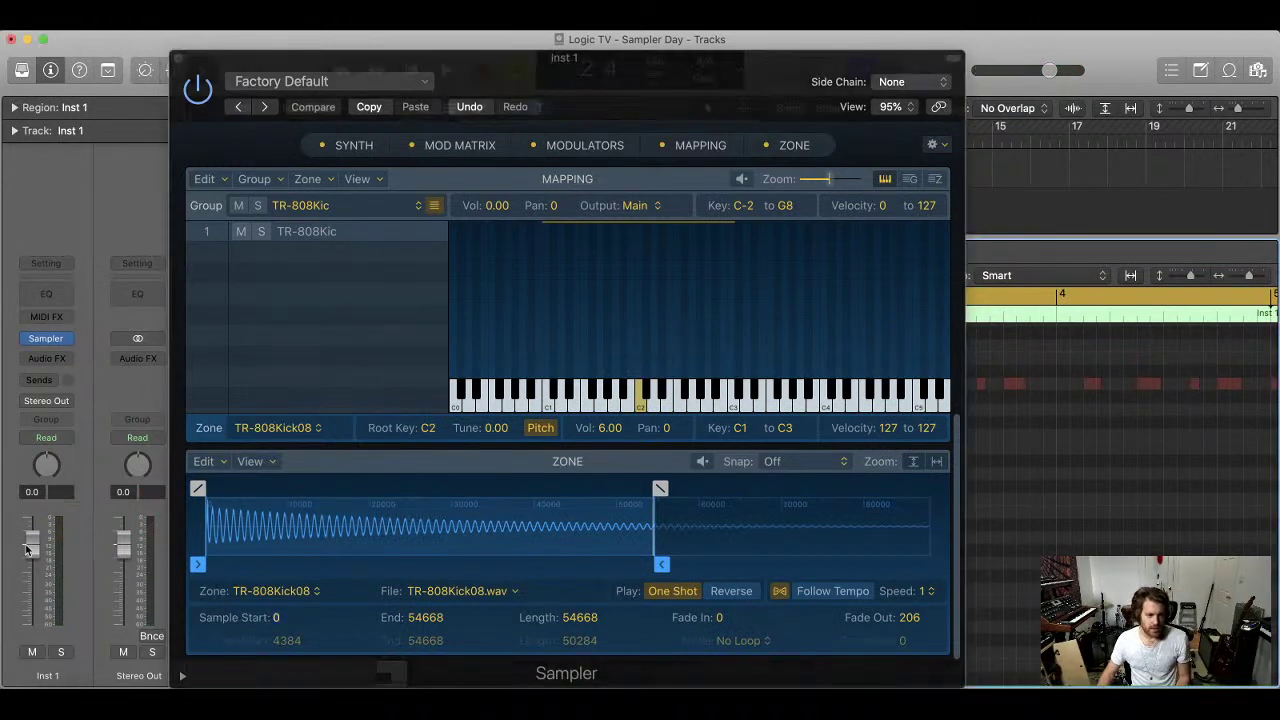
Lower the Inst 1 channel volume to -6.8 dB and audition the pattern
left_click_drag(33, 547, 33, 572)
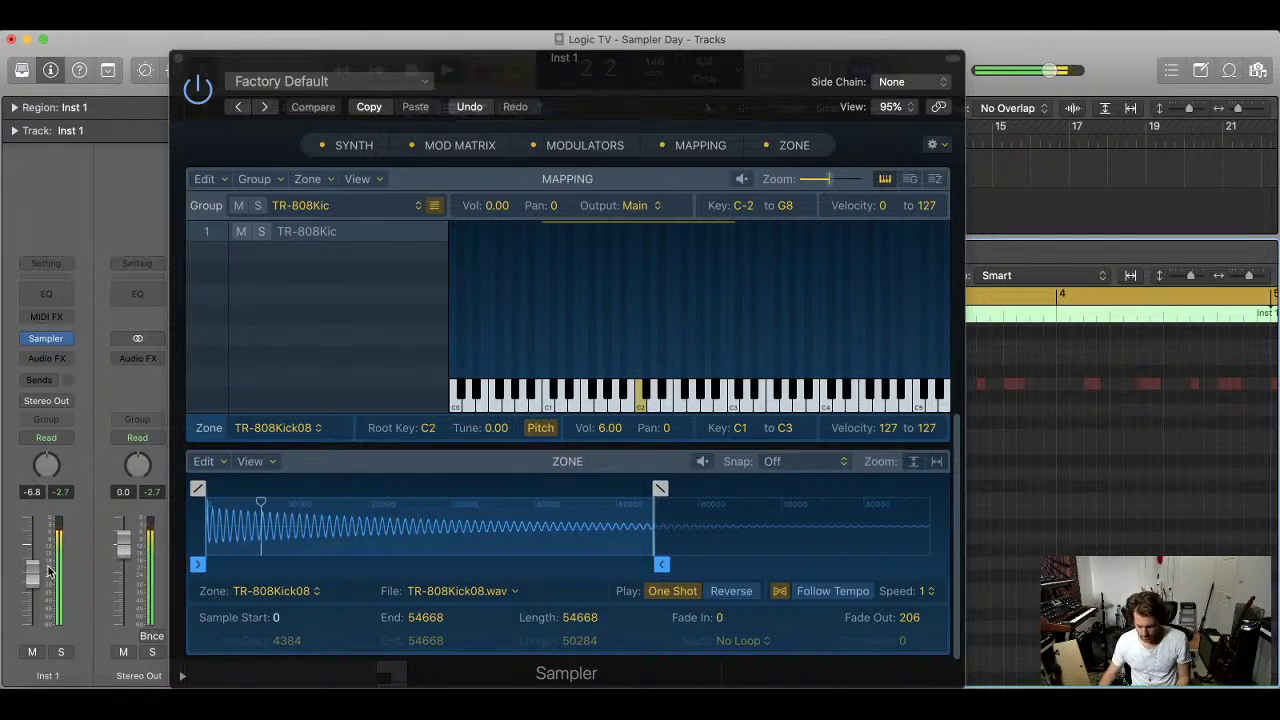
key("space")
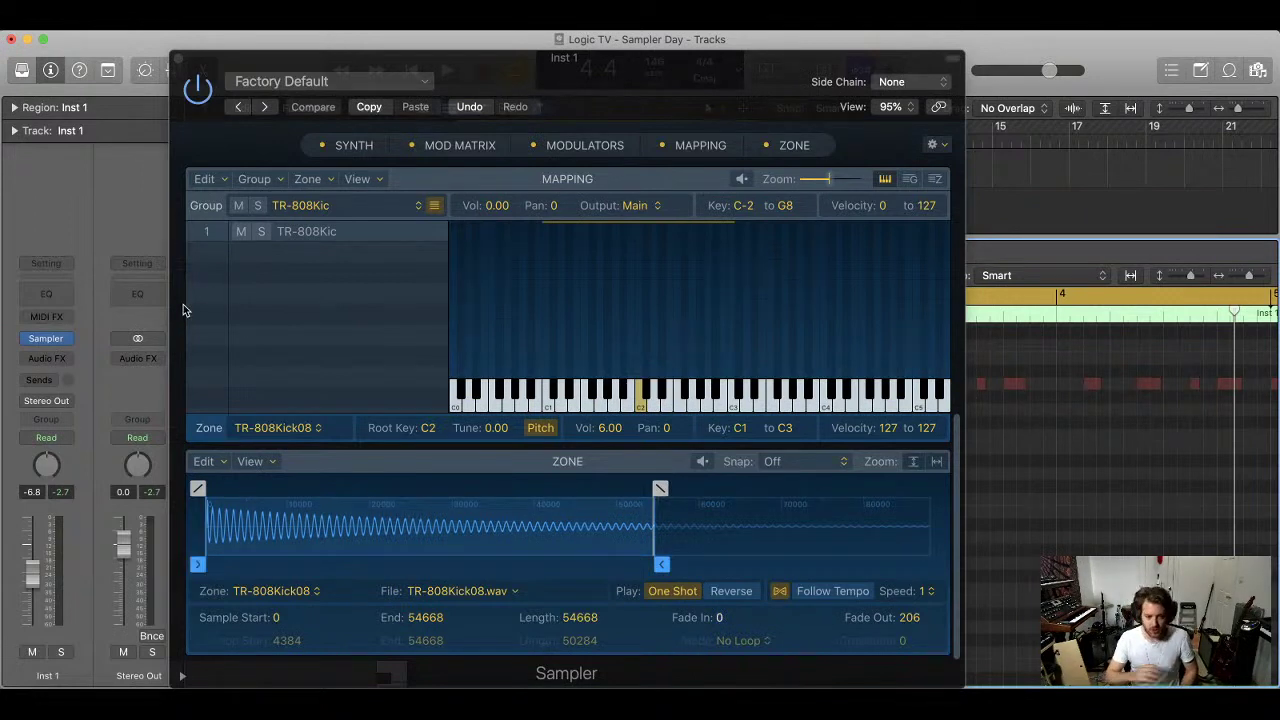
Deselect the region, show Sampler's Synth section and set the Env 1 Amp attack to 2.5 ms
left_click_drag(616, 88, 702, 78)
left_click(800, 181)
key("Return")
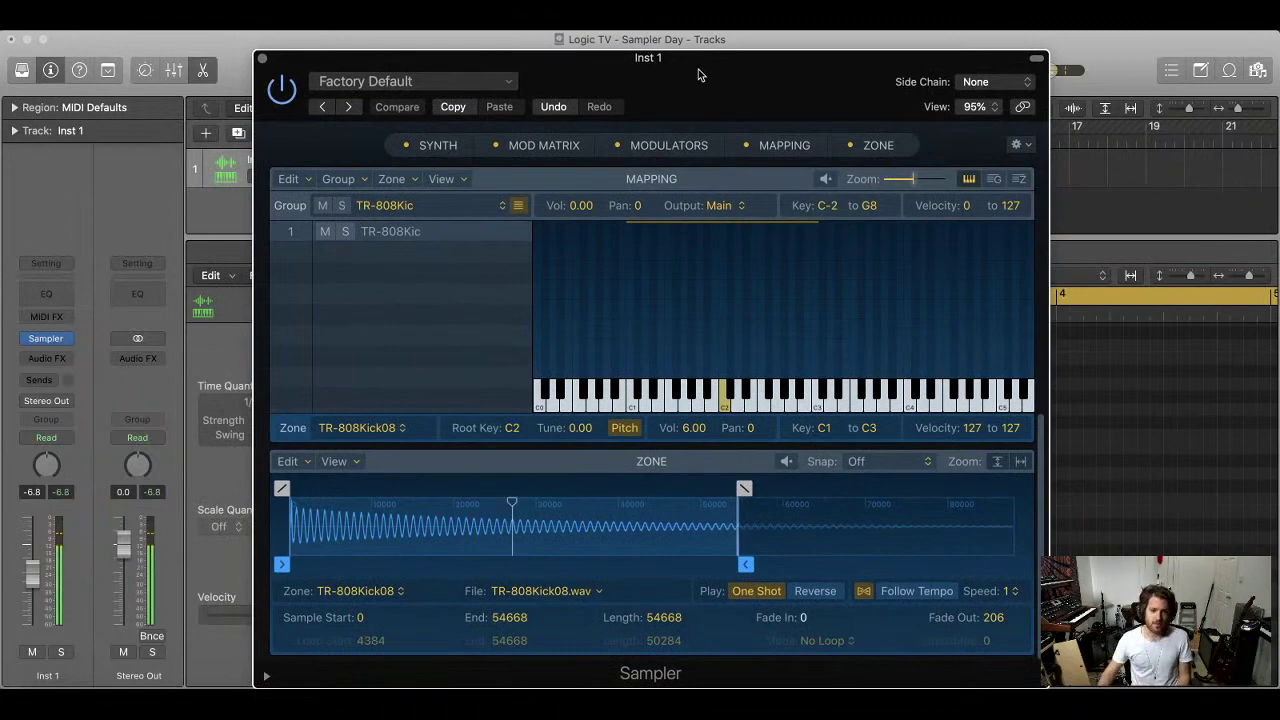
left_click(438, 145)
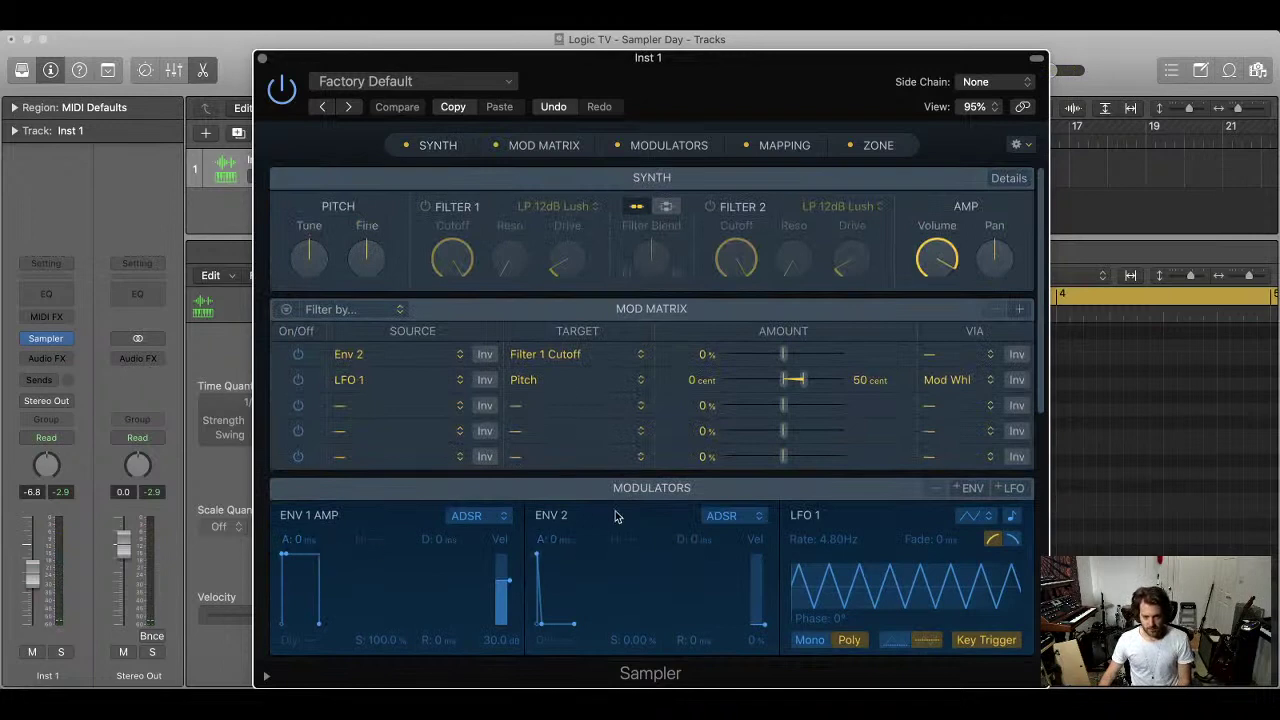
left_click_drag(282, 556, 291, 561)
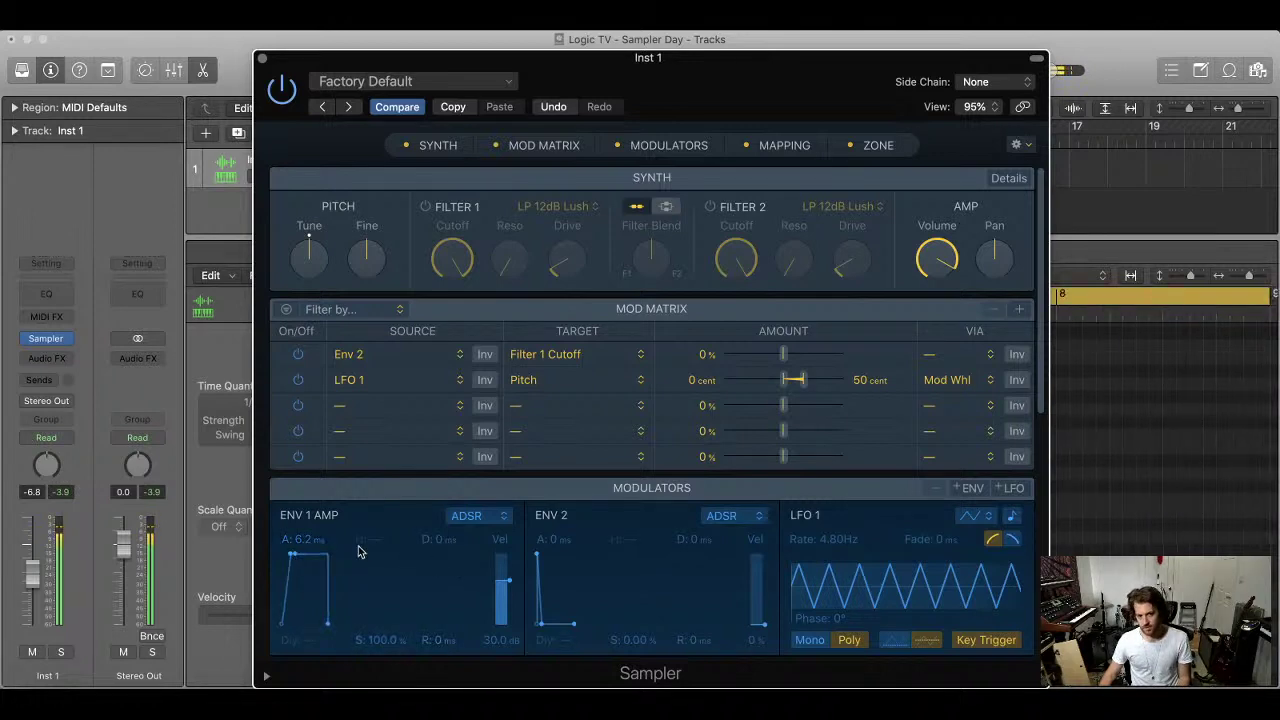
left_click_drag(288, 560, 289, 561)
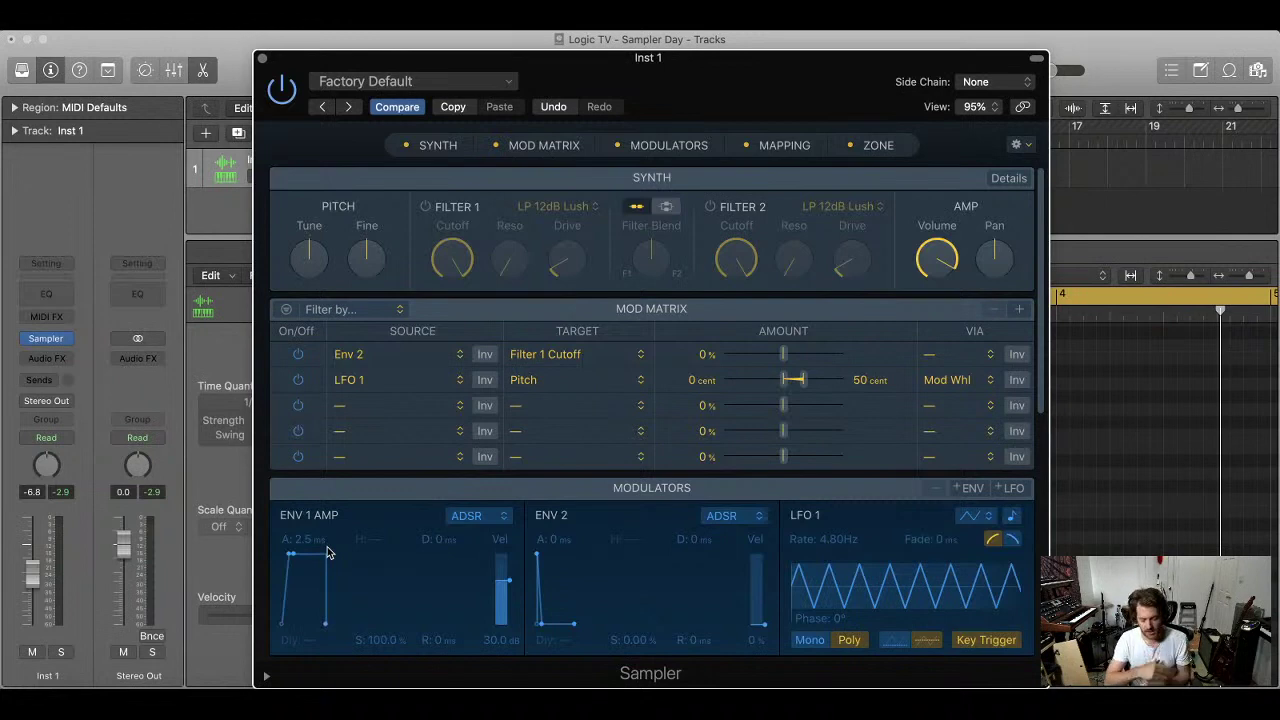
Select the Inst 1 region, audition its first note in the Piano Roll and return the playhead to bar 1
left_click_drag(635, 124, 1175, 107)
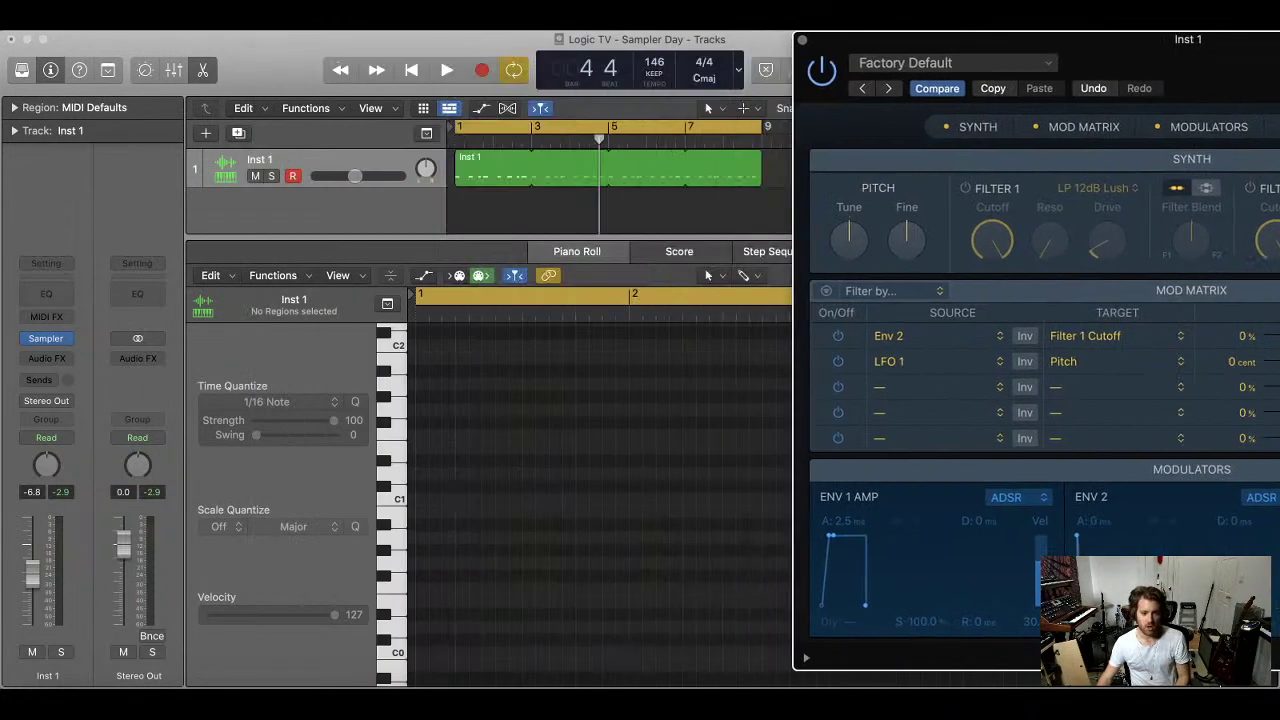
left_click(500, 172)
scroll(485, 575, "down", 2)
left_click(432, 614)
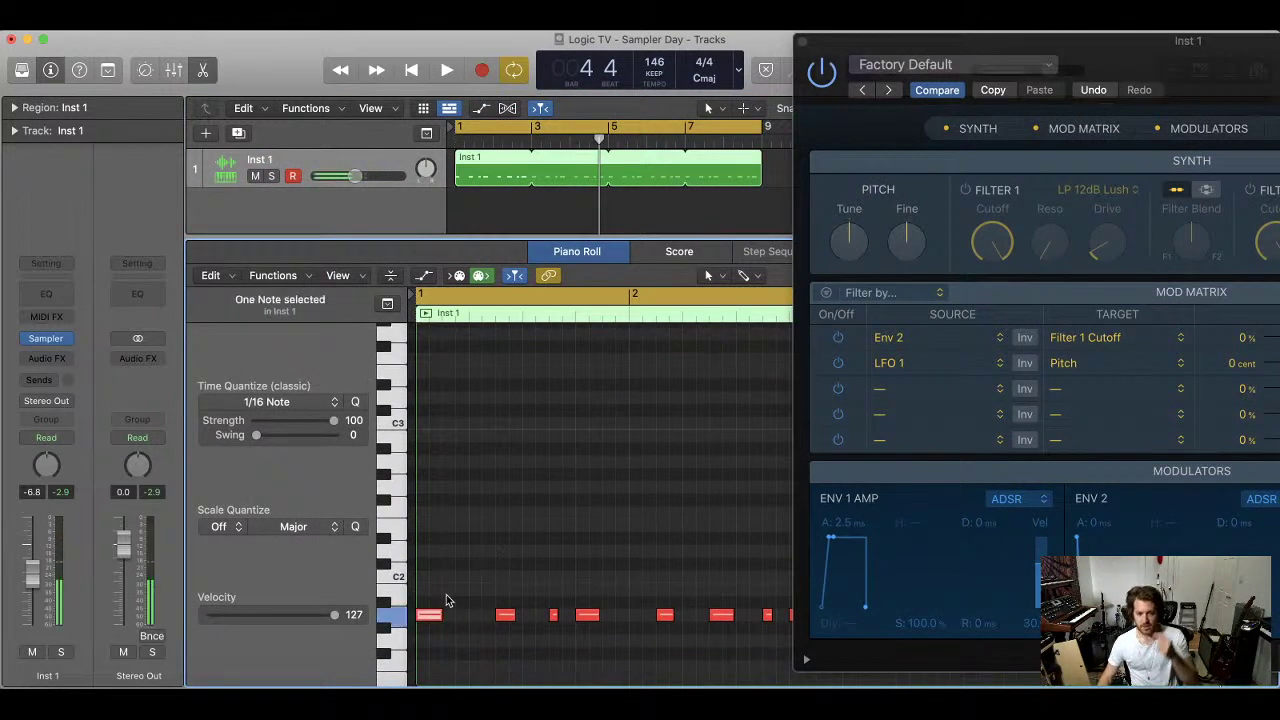
left_click(471, 574)
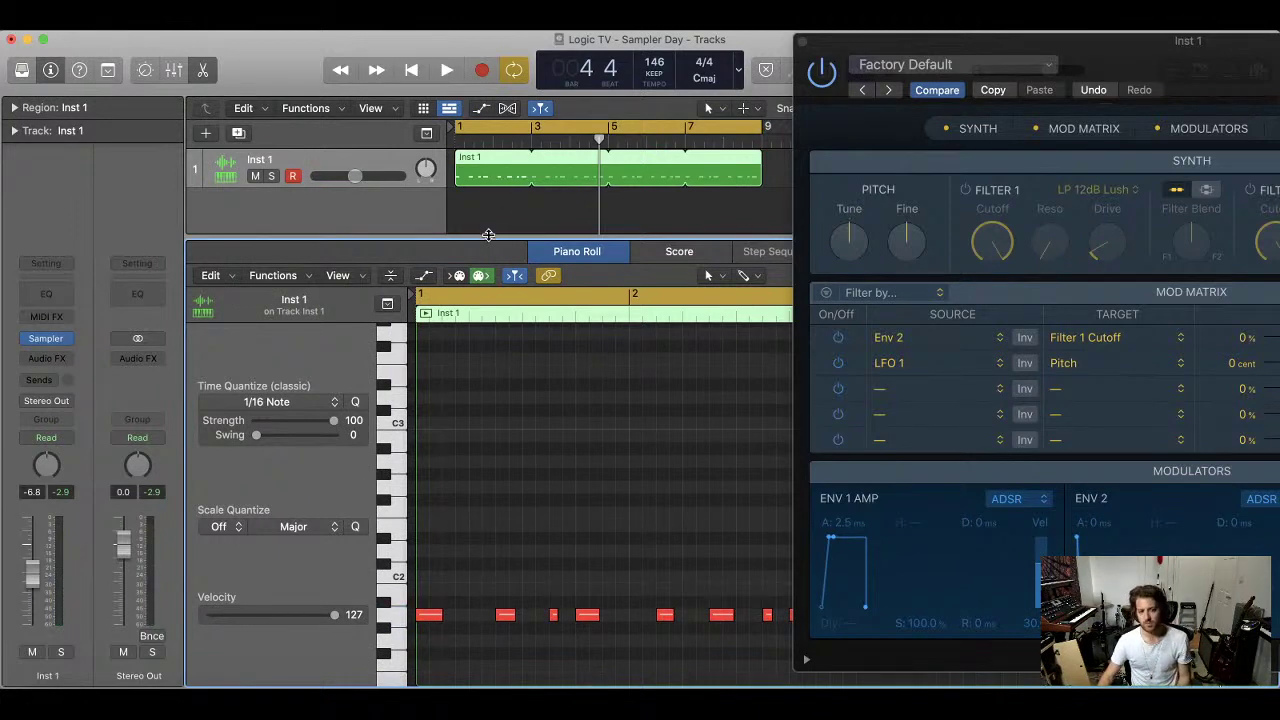
key("Return")
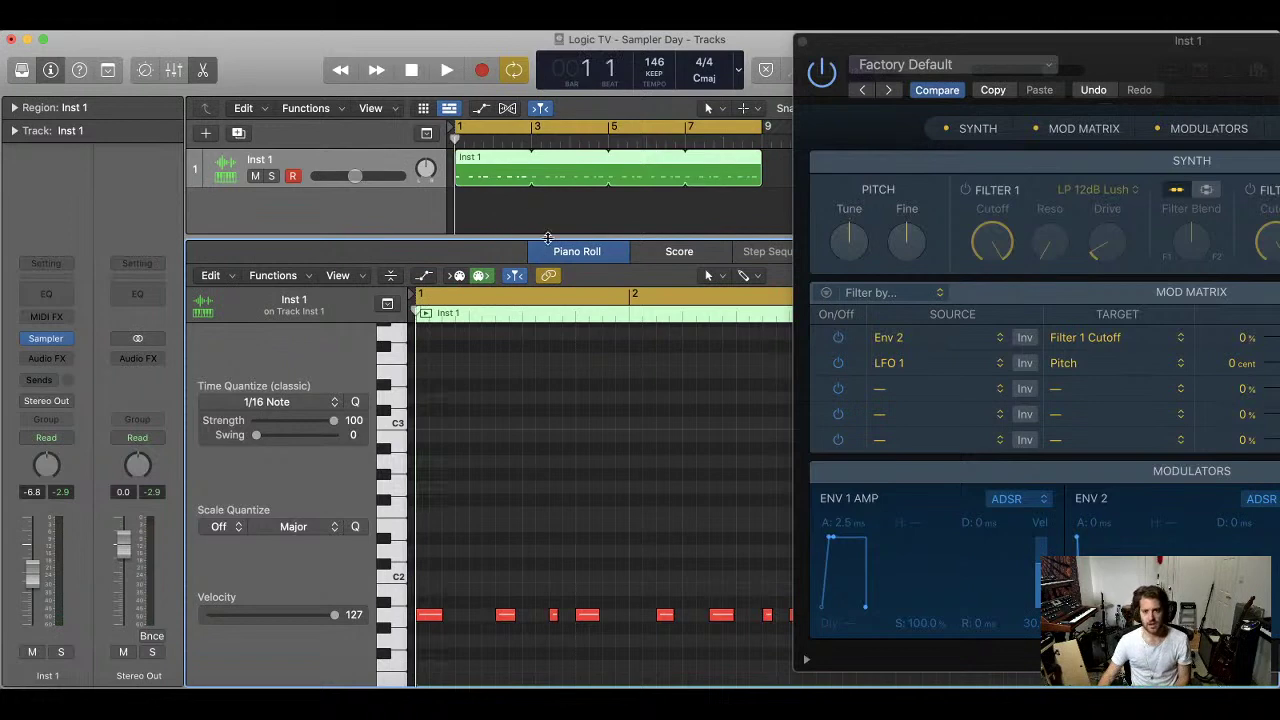
Shape the Env 1 Amp envelope in Sampler with a 58 ms decay, 30.4% sustain and 1.1 ms release
left_click_drag(1130, 46, 520, 46)
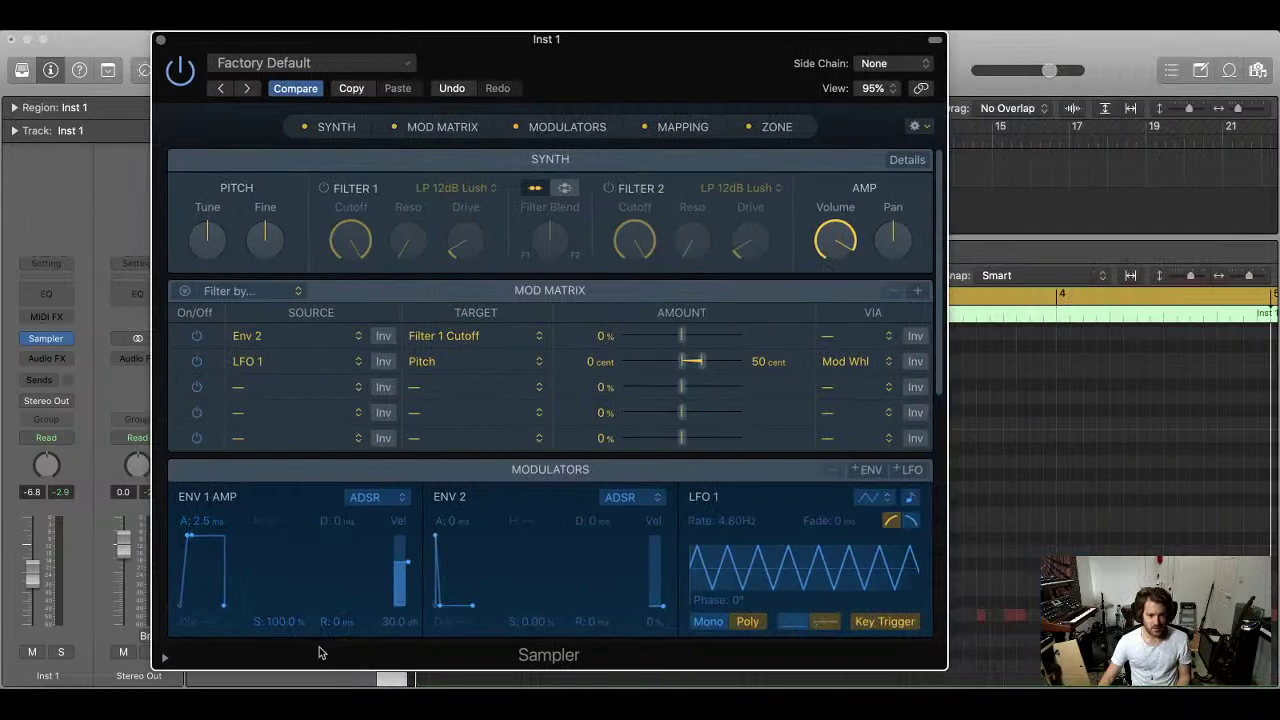
left_click_drag(278, 623, 278, 680)
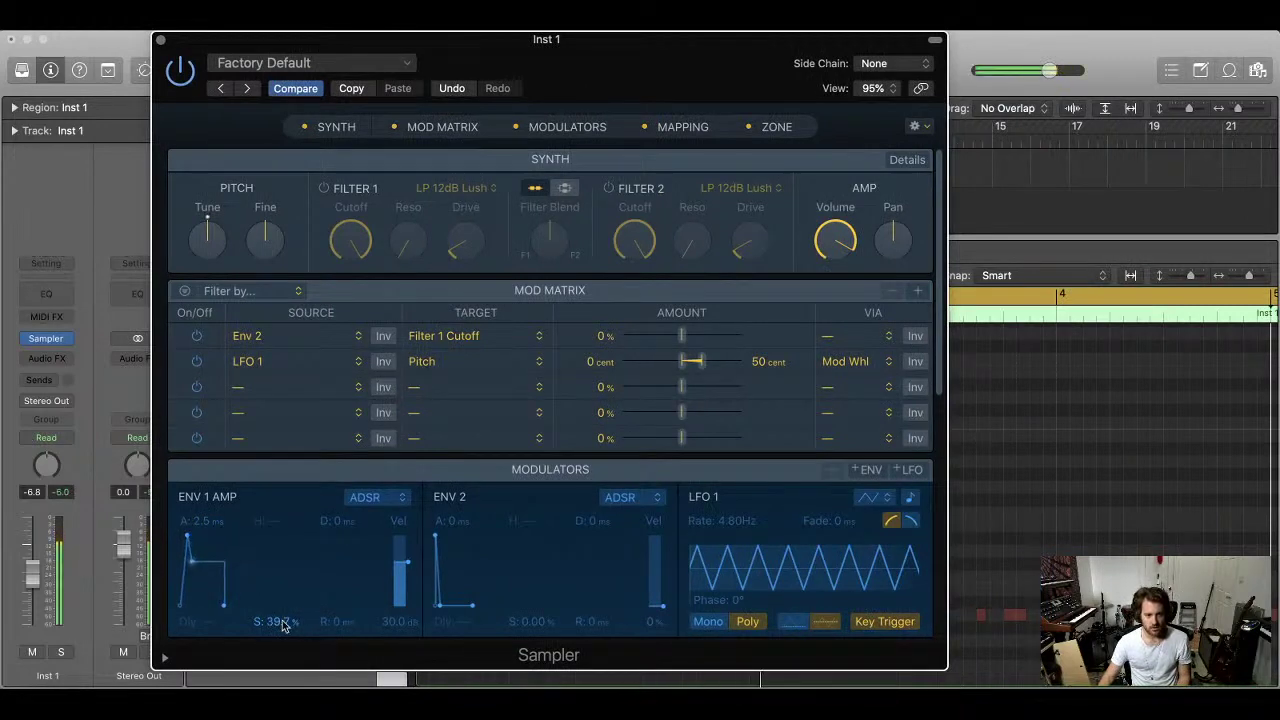
left_click_drag(195, 566, 208, 559)
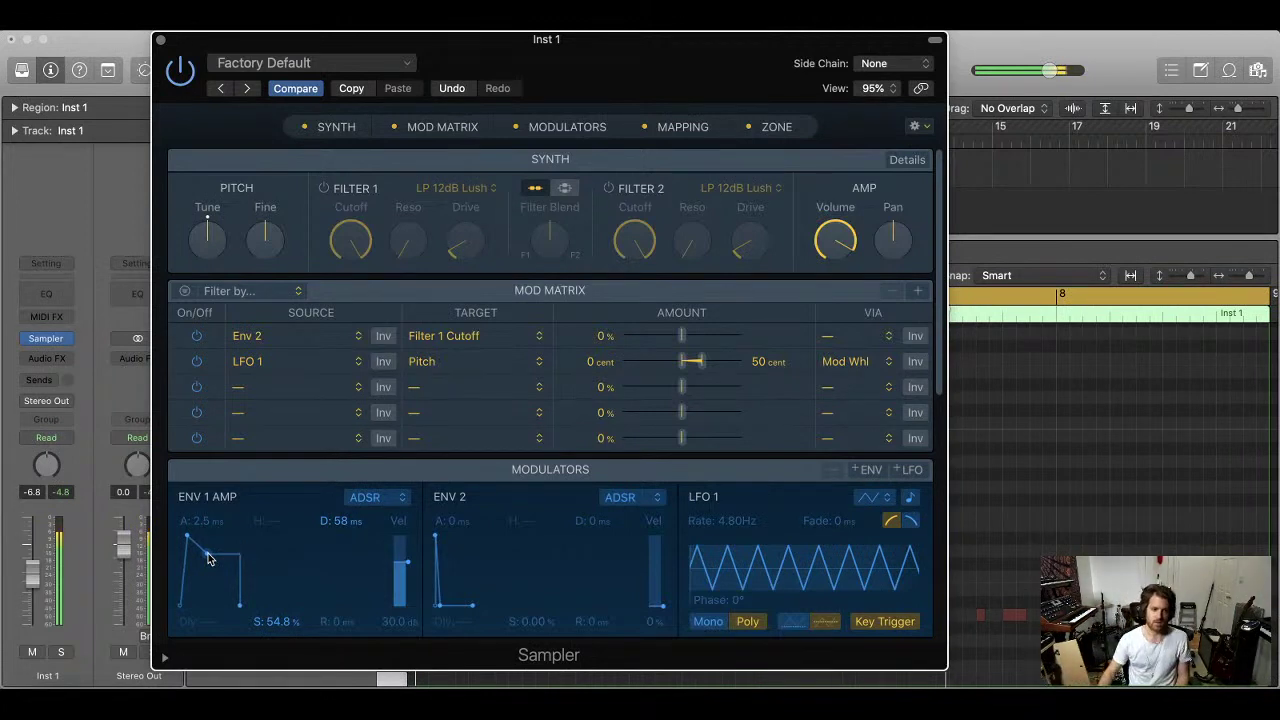
left_click_drag(208, 559, 208, 566)
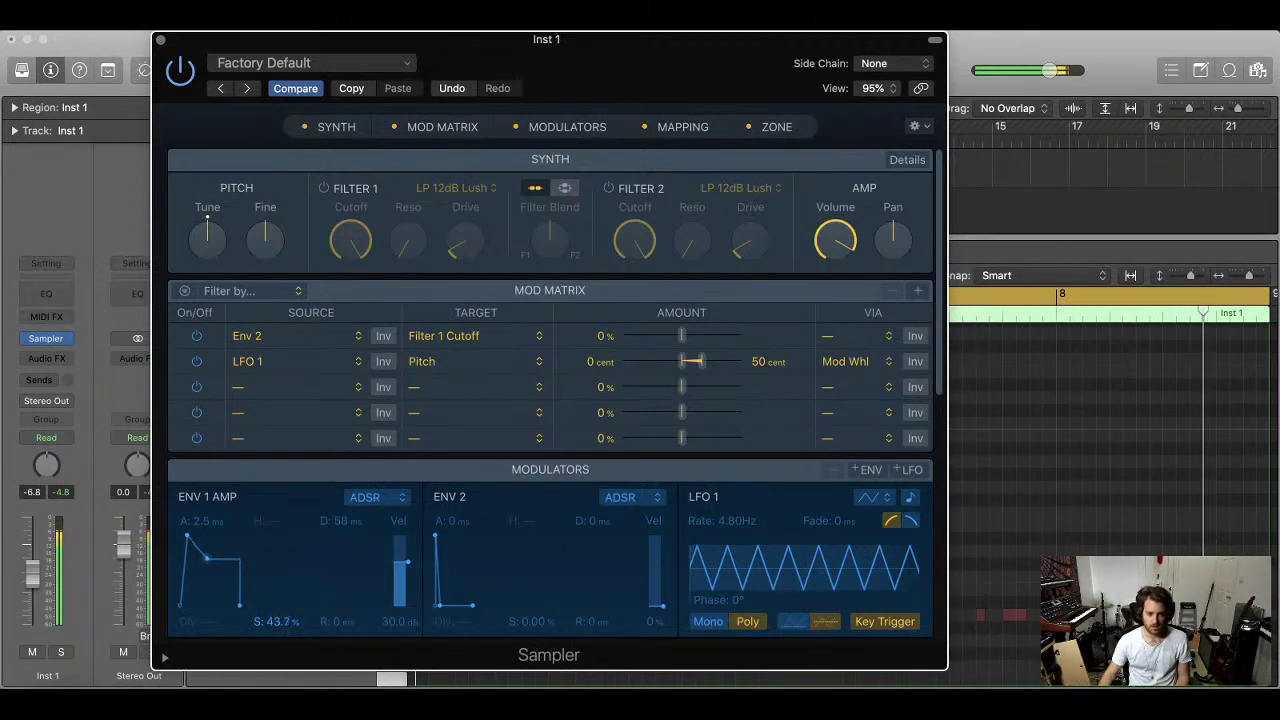
left_click_drag(276, 622, 332, 626)
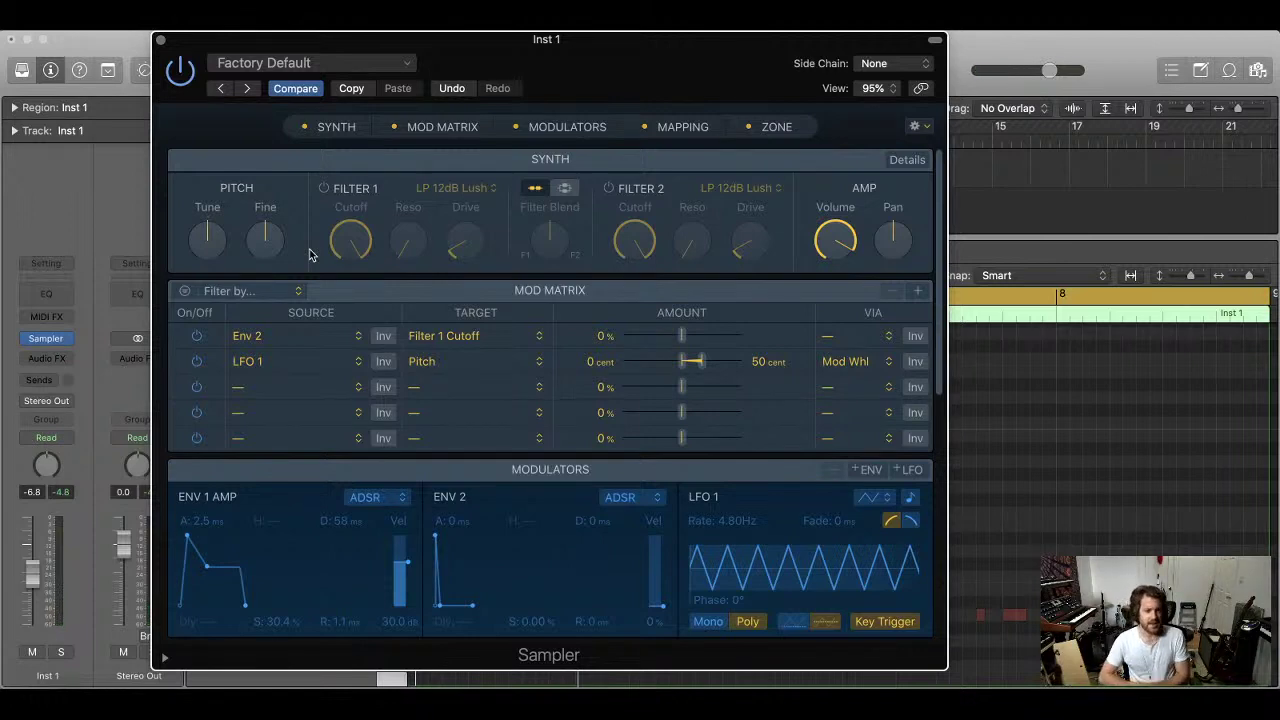
Review the envelope types available for Env 1 Amp and keep ADSR
left_click(404, 499)
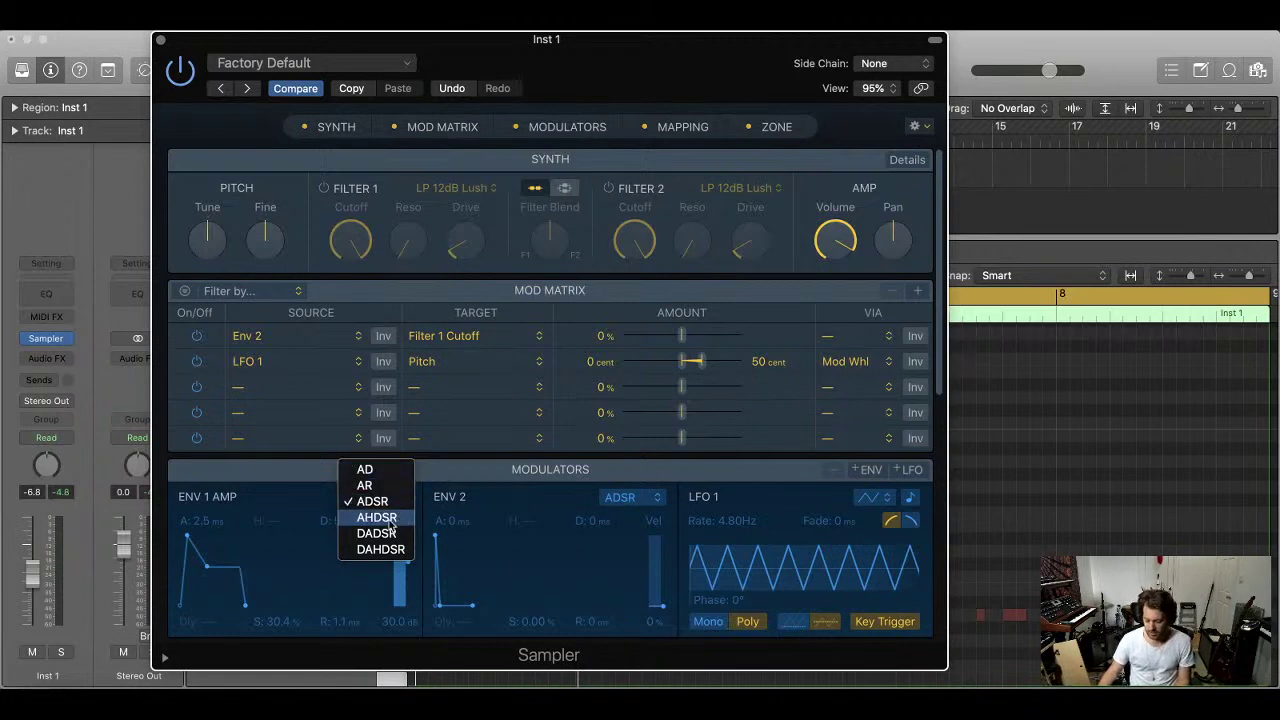
left_click(309, 472)
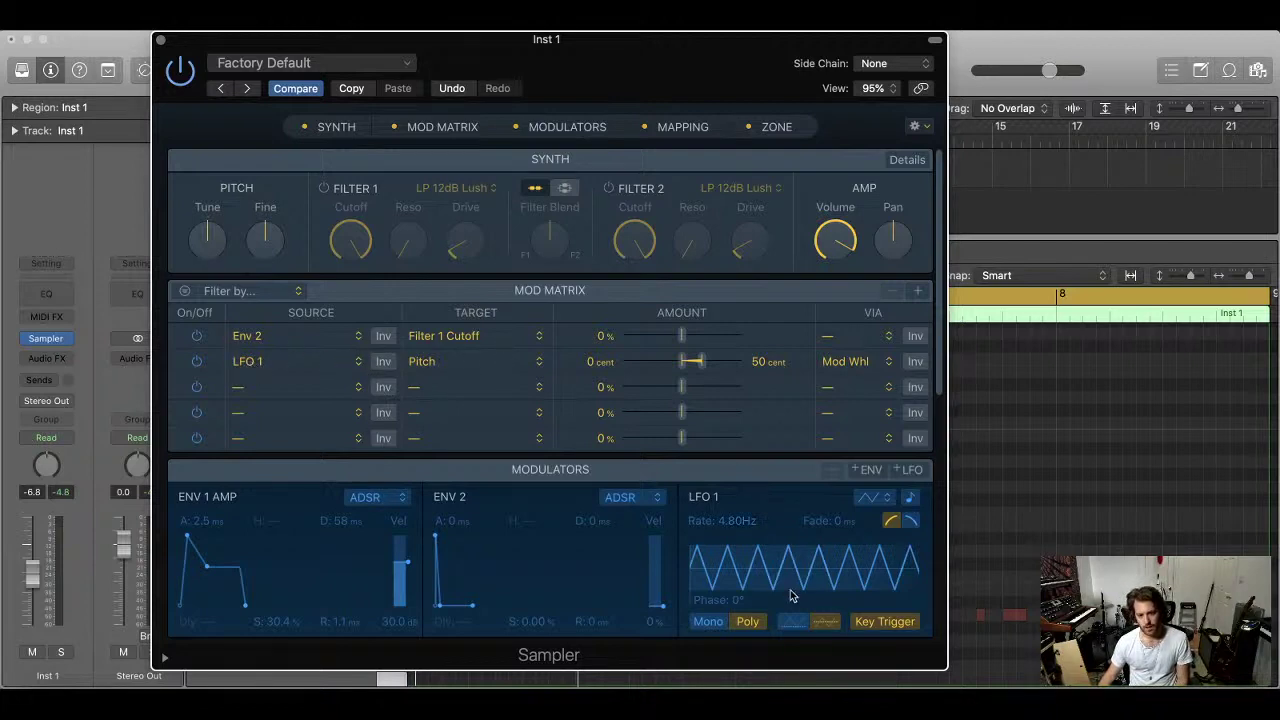
Route LFO 1 to Filter 1 Cutoff, enable Filter 1 and lower its cutoff
left_click(542, 363)
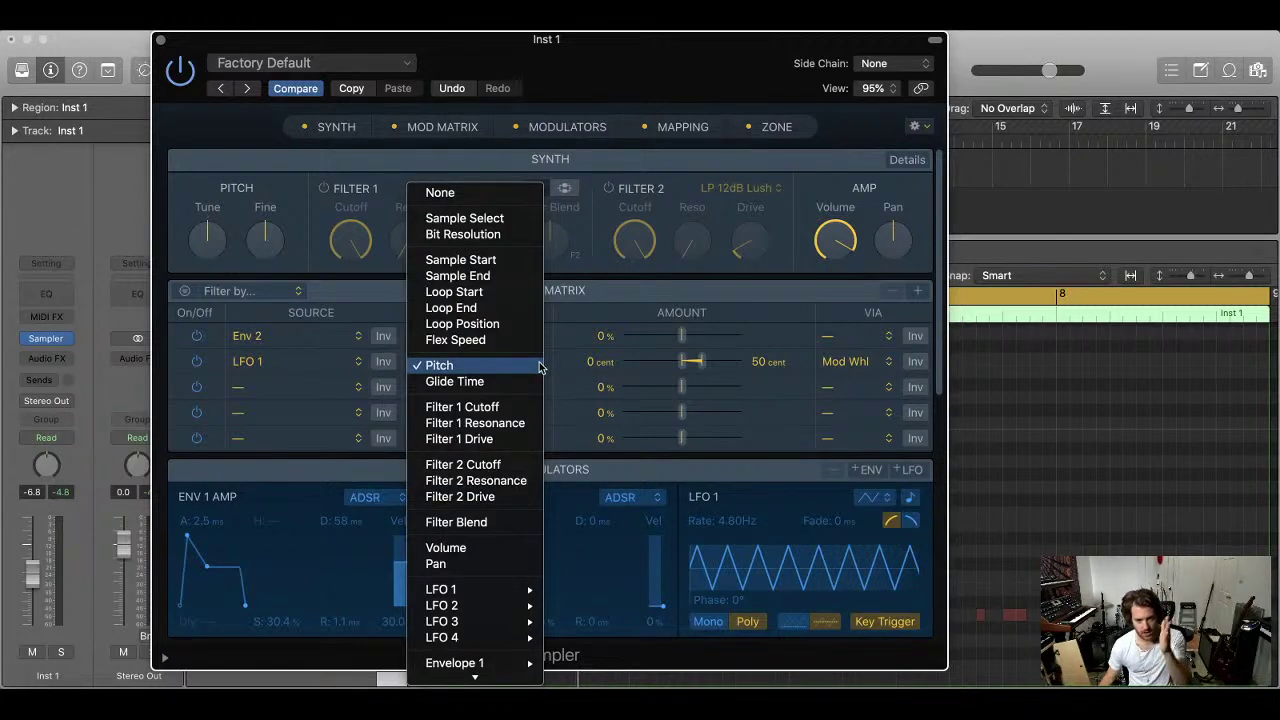
left_click(502, 408)
left_click(324, 189)
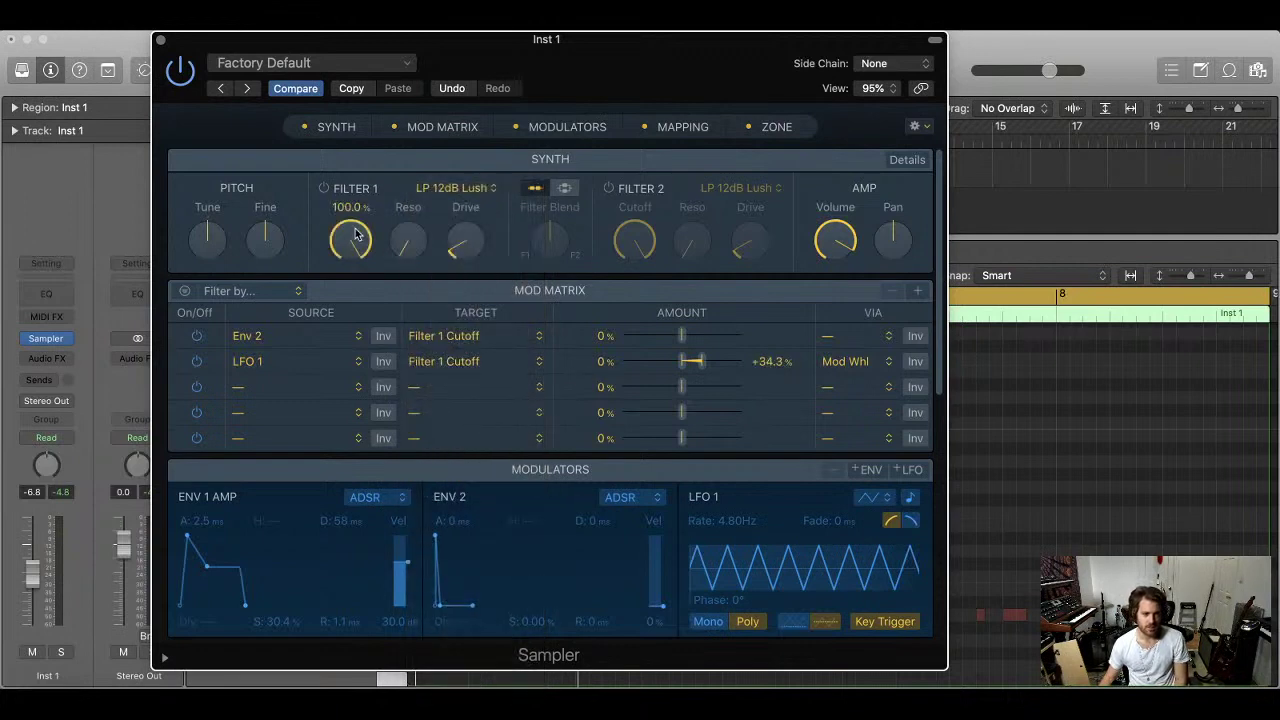
left_click_drag(357, 234, 362, 294)
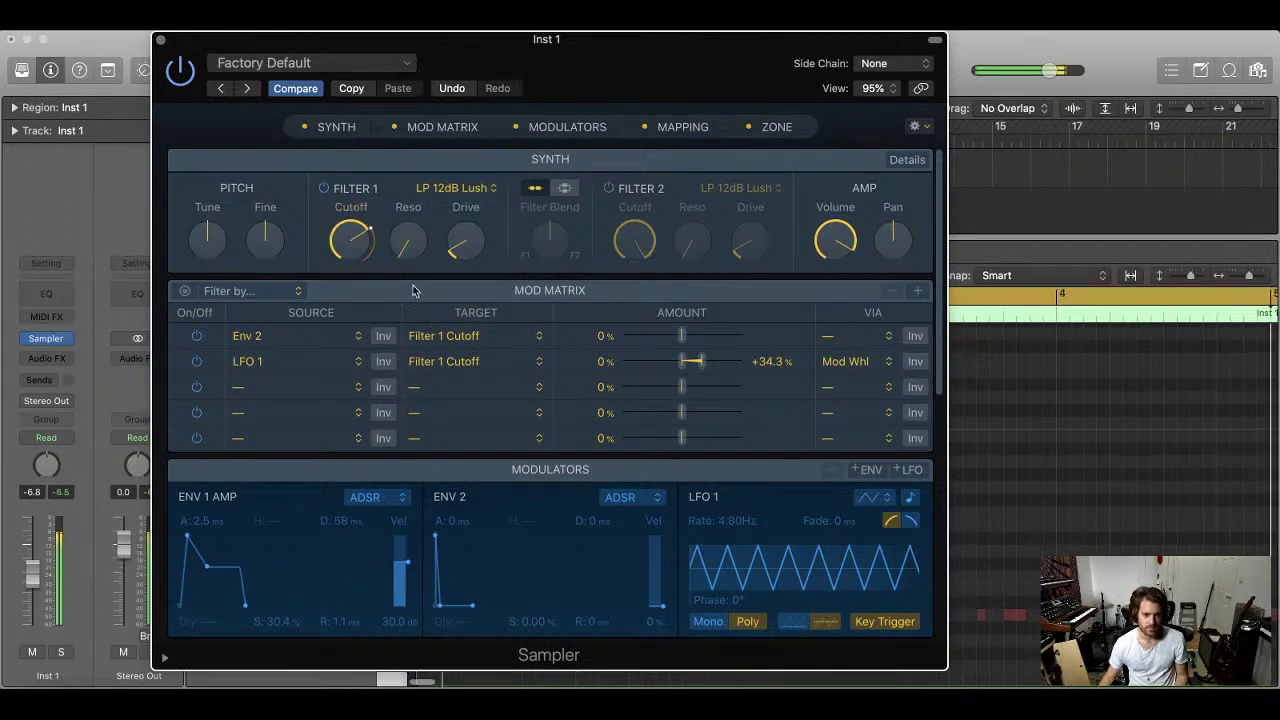
Set the modulation amount range of LFO 1 on Filter 1 Cutoff to +20.4% through +82.9%
scroll(670, 420, "down", 1)
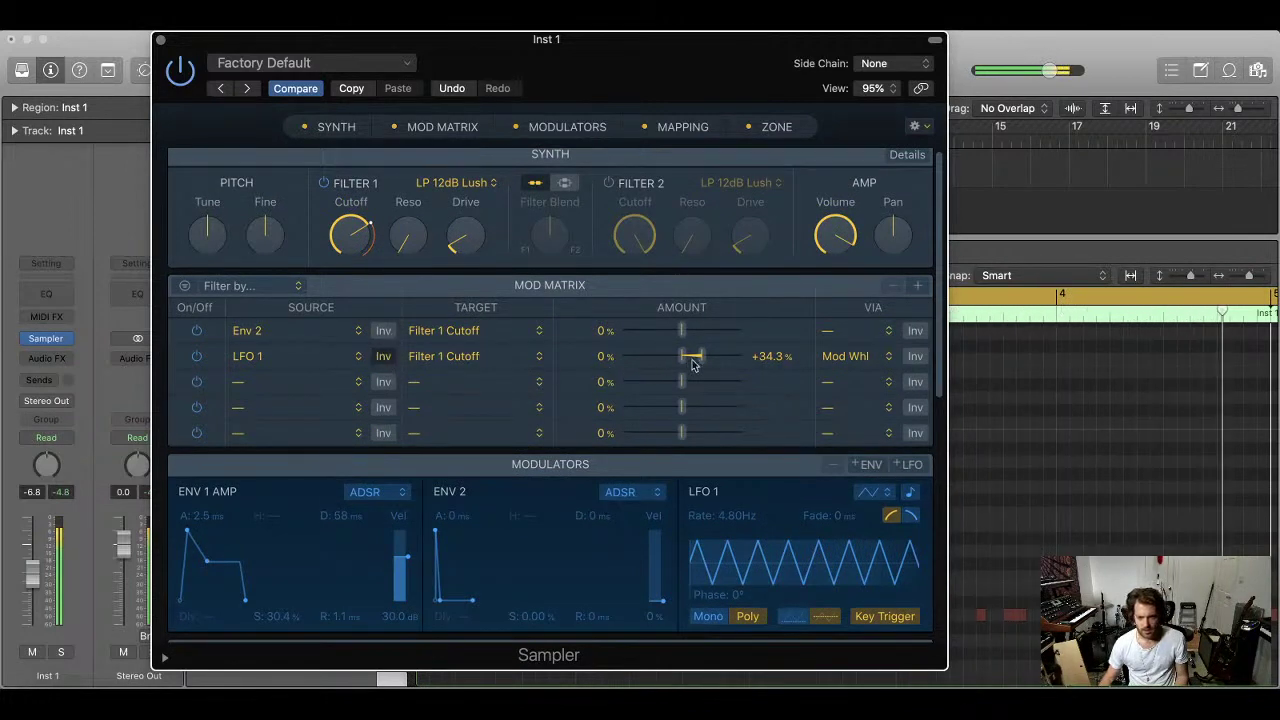
left_click_drag(694, 354, 701, 360)
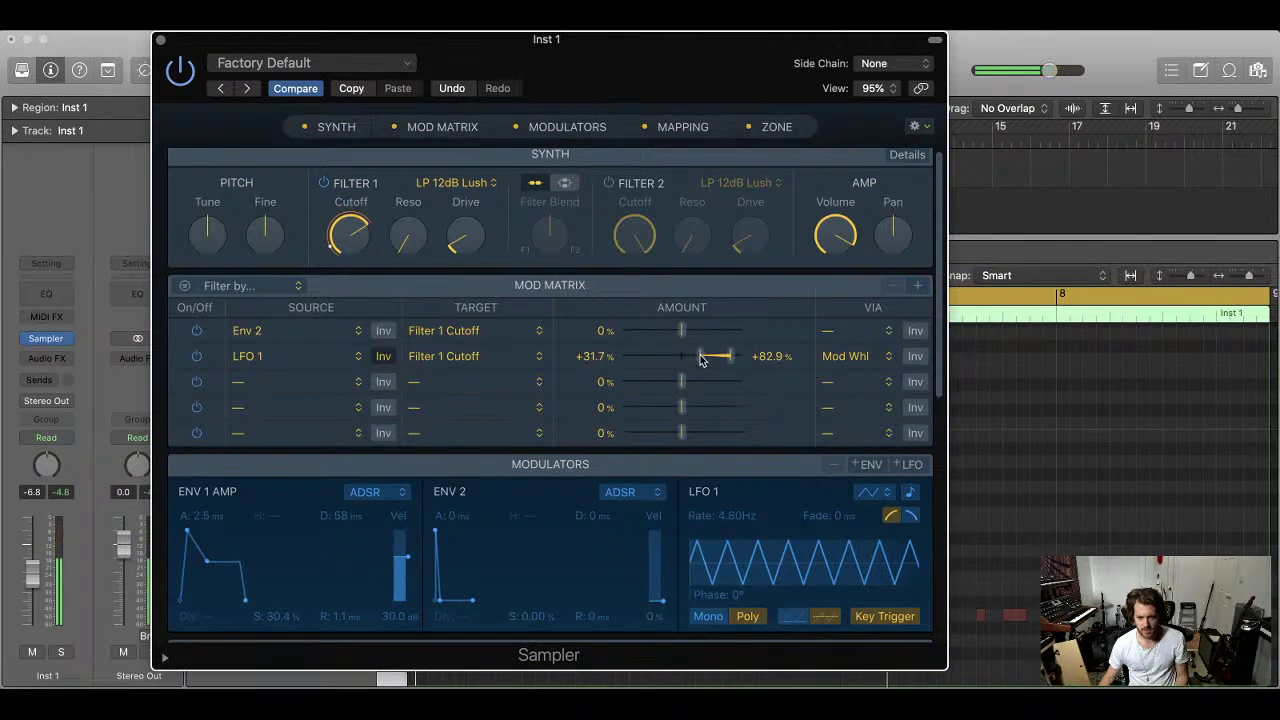
left_click_drag(701, 360, 695, 361)
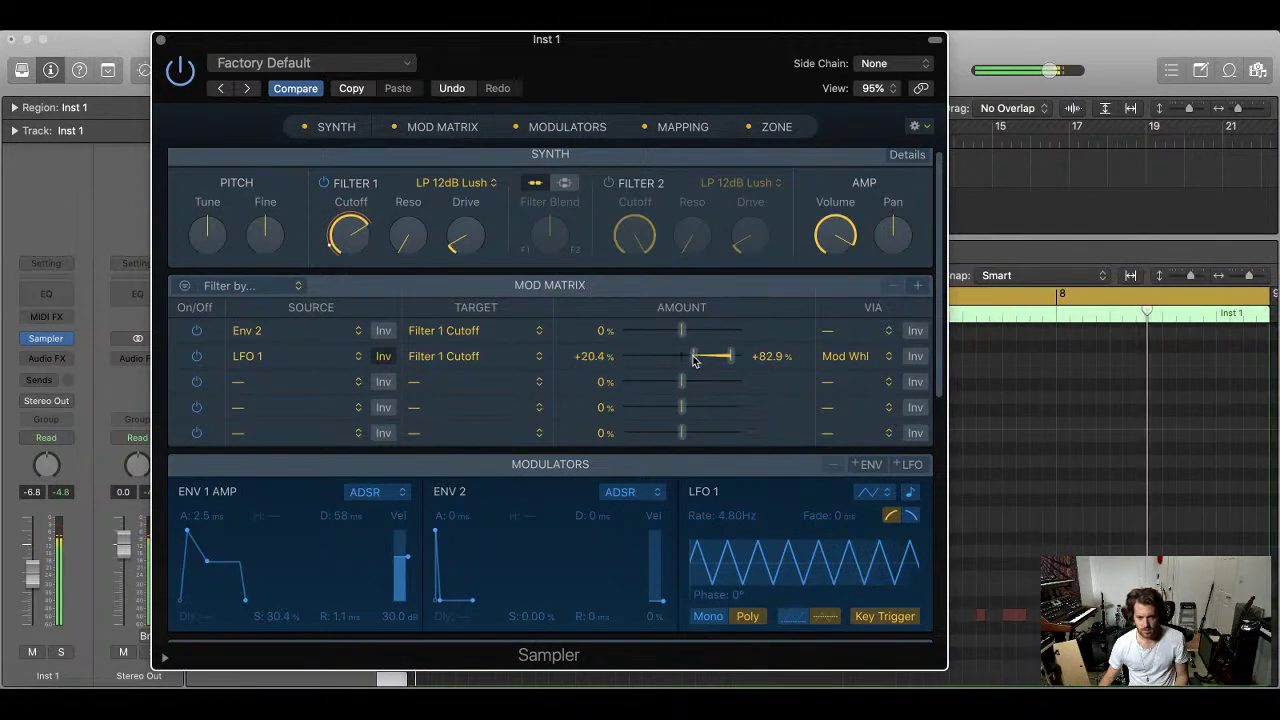
Try an LFO 1 modulation amount of +29.1% through +92.7% on Filter 1 Cutoff with the LFO rate raised to 35 Hz
left_click_drag(695, 361, 736, 360)
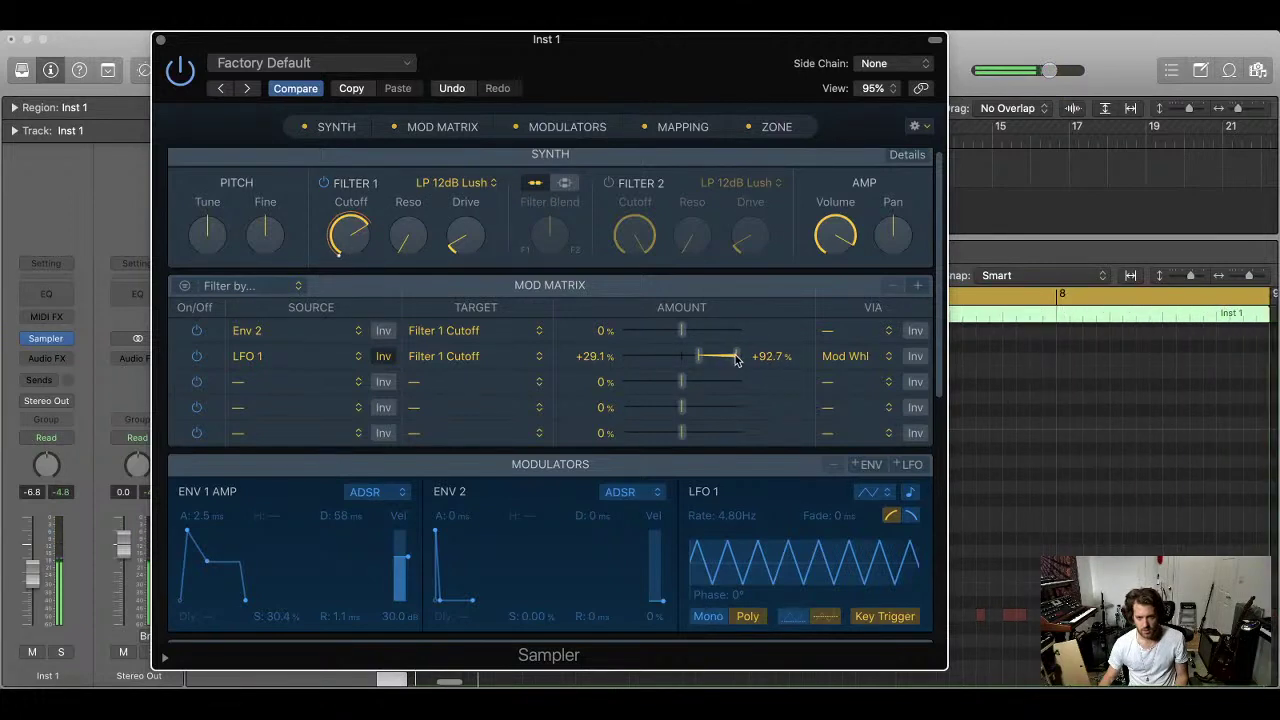
left_click_drag(722, 515, 722, 455)
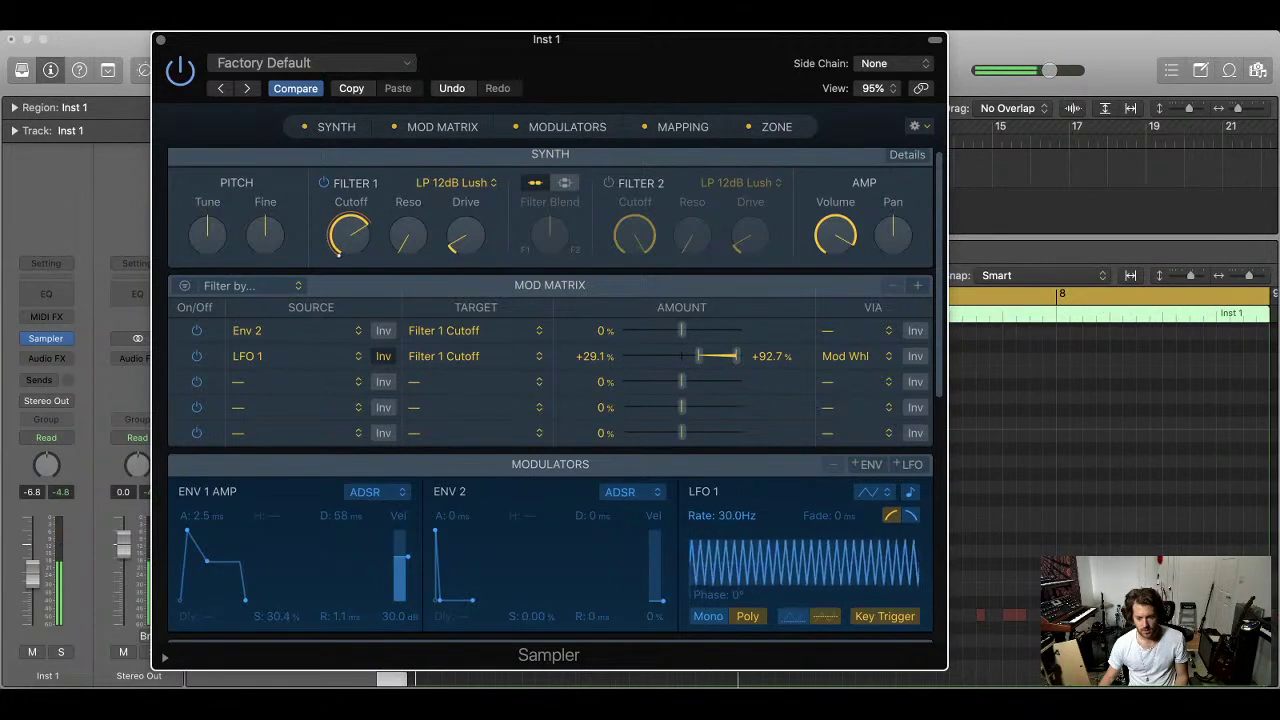
left_click_drag(722, 518, 722, 510)
Set Filter 1's cutoff to about 78.7%, narrow LFO 1's amount to +17.8% through +56.3%, and slow its rate to 11 Hz
left_click_drag(366, 202, 368, 212)
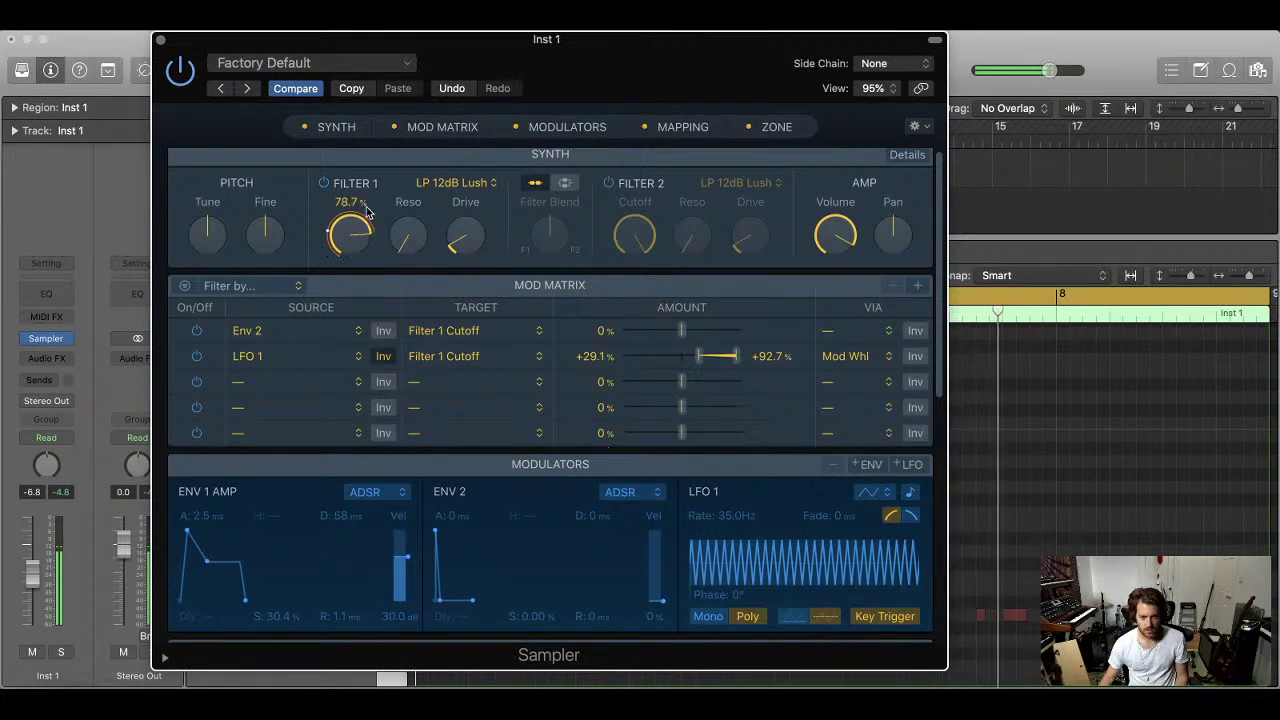
mouse_move(709, 358)
left_mouse_down()
mouse_move(726, 358)
mouse_move(678, 357)
mouse_move(712, 358)
left_mouse_up()
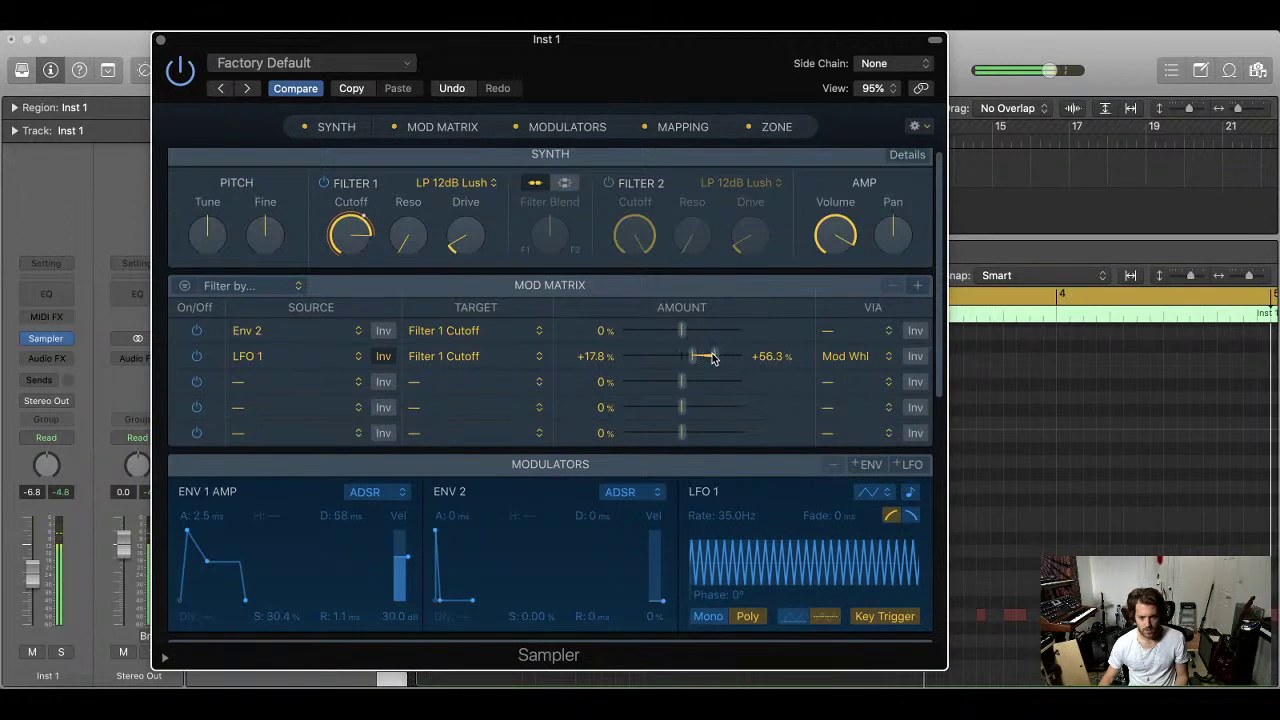
mouse_move(720, 515)
left_mouse_down()
mouse_move(720, 575)
mouse_move(737, 516)
left_mouse_up()
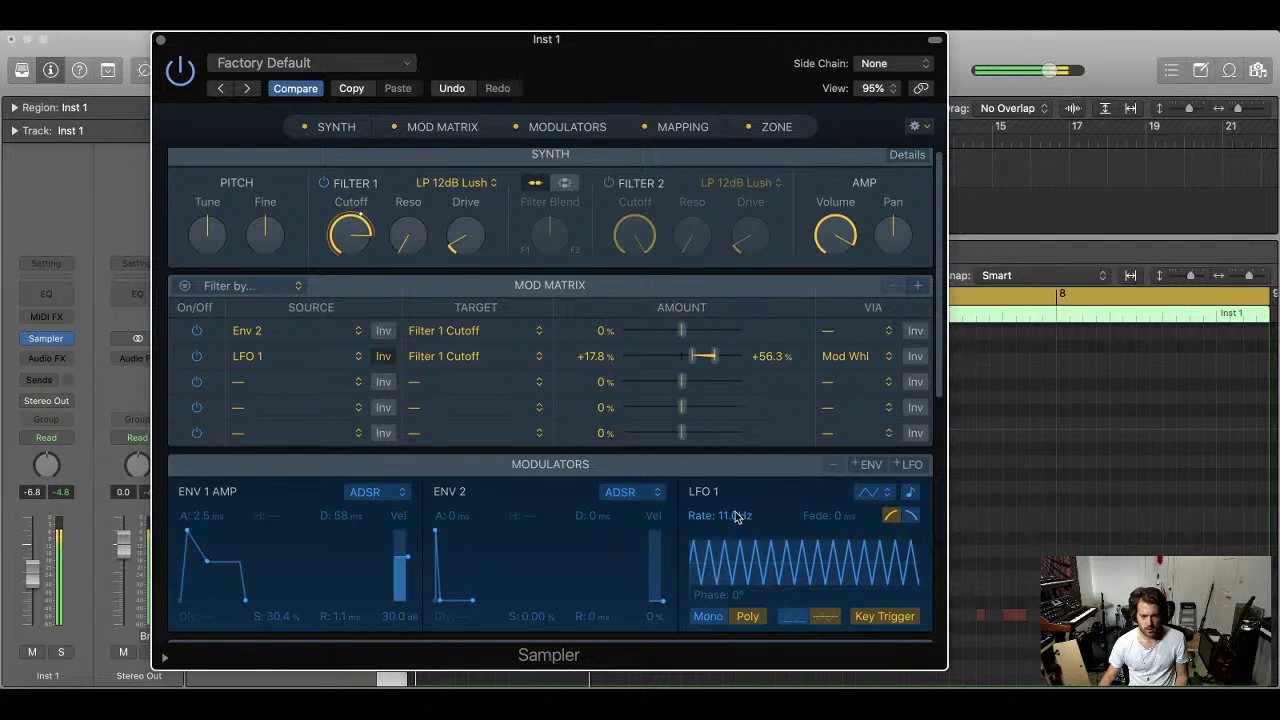
Switch Filter 1 off and on to compare the kick with and without the modulated filter
left_click(324, 183)
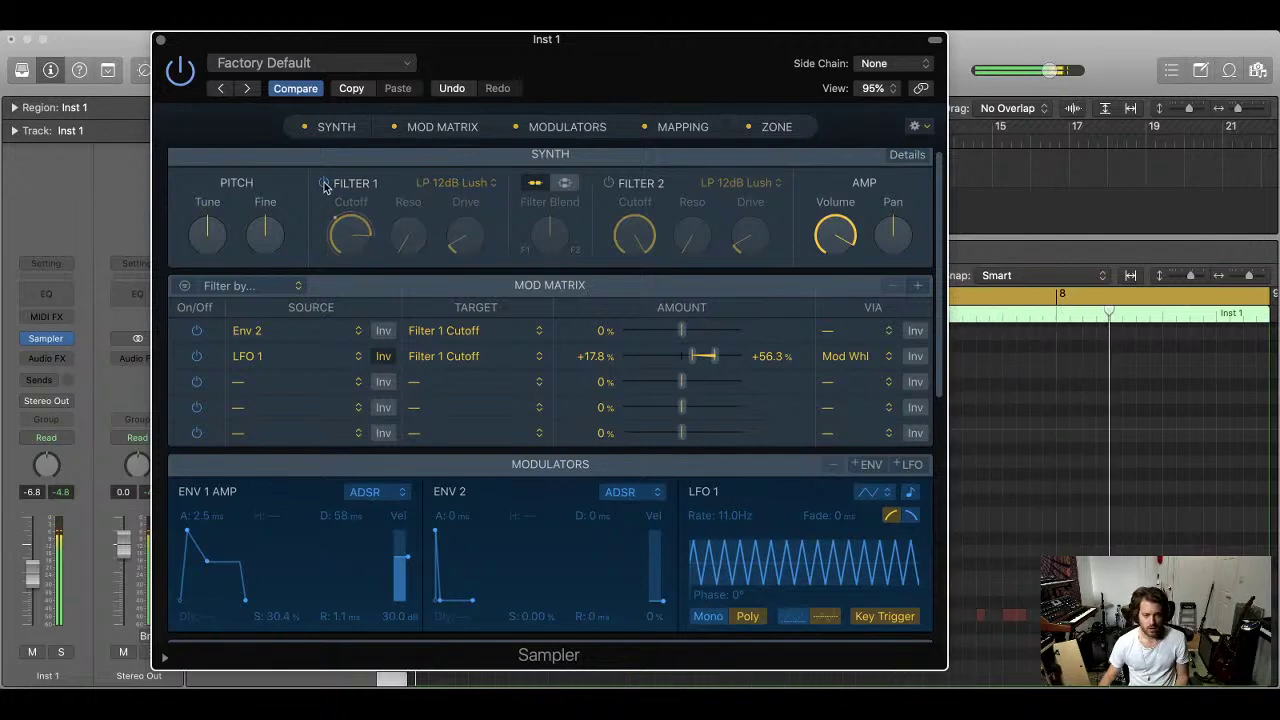
left_click(324, 183)
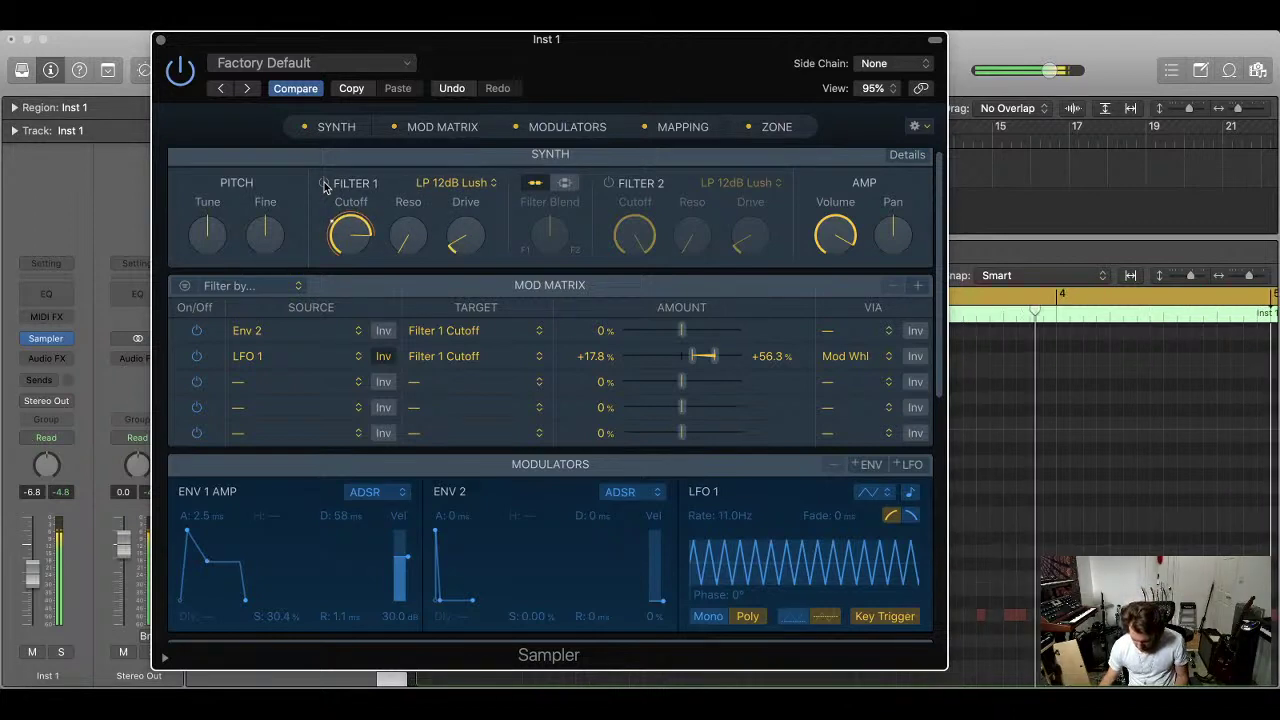
left_click(324, 184)
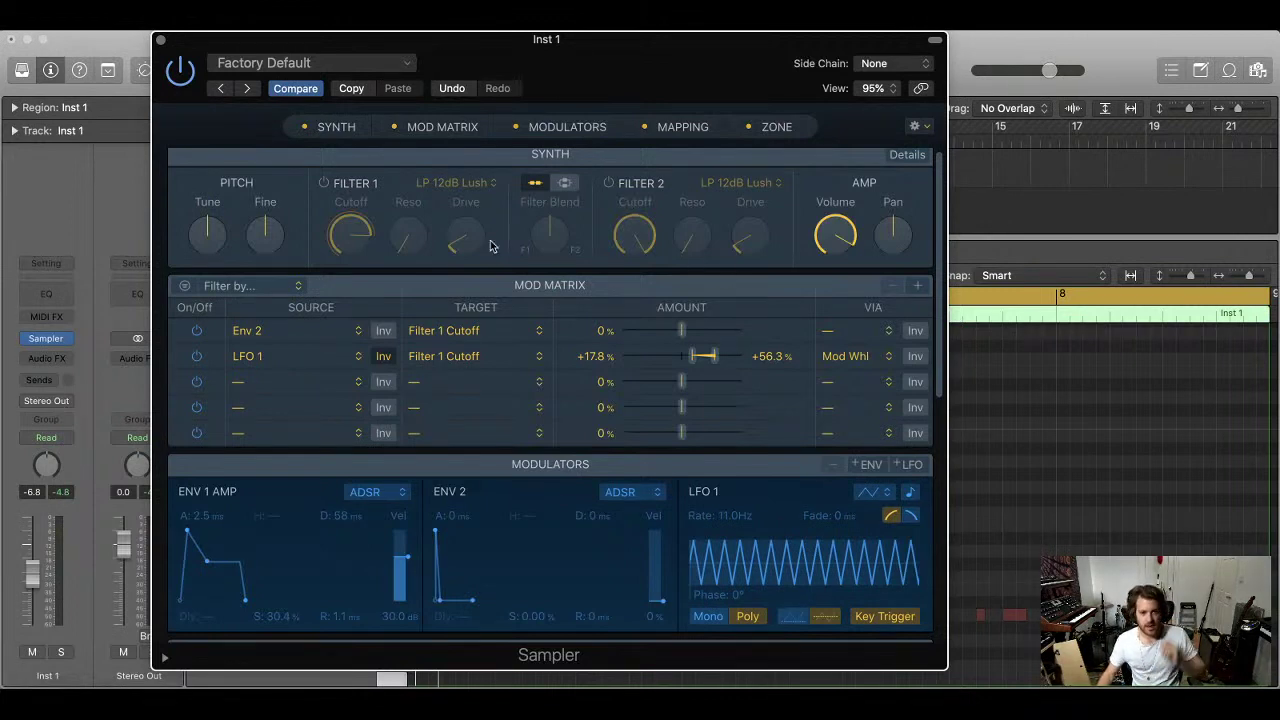
Re-enable Filter 1 and clear LFO 1's Filter 1 Cutoff target in the modulation matrix
left_click_drag(563, 33, 725, 34)
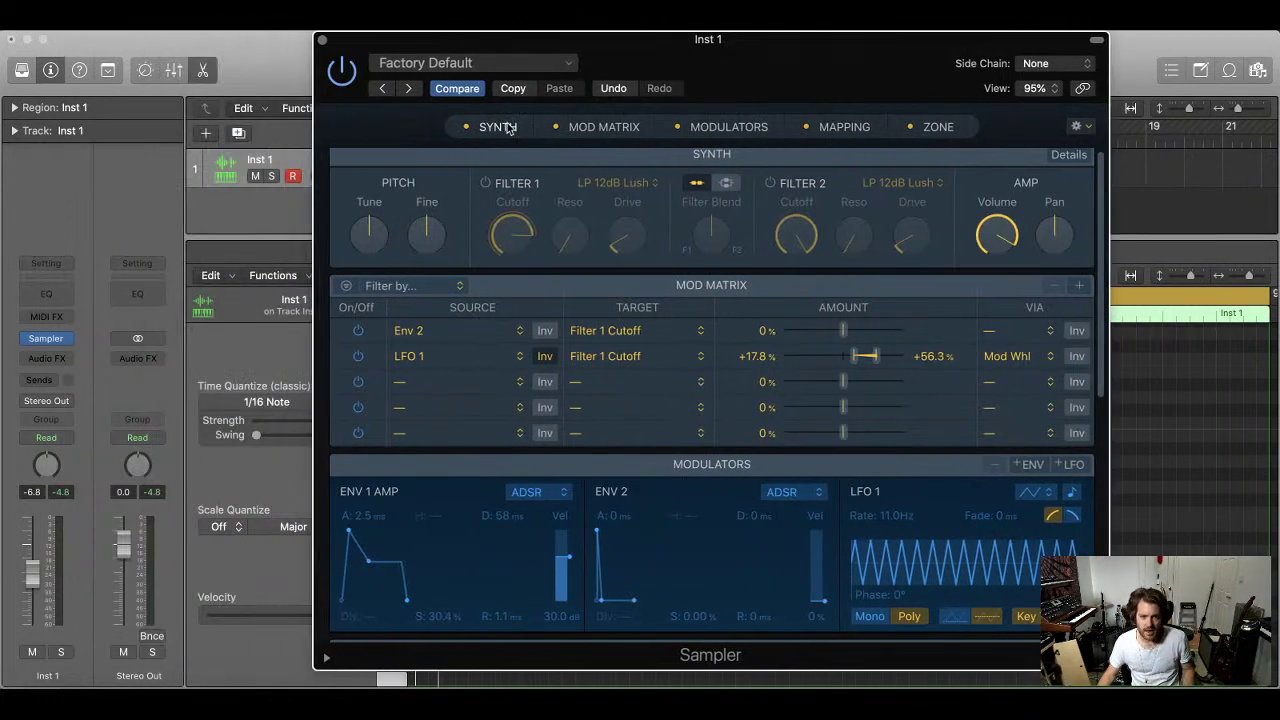
left_click(486, 183)
left_click(700, 360)
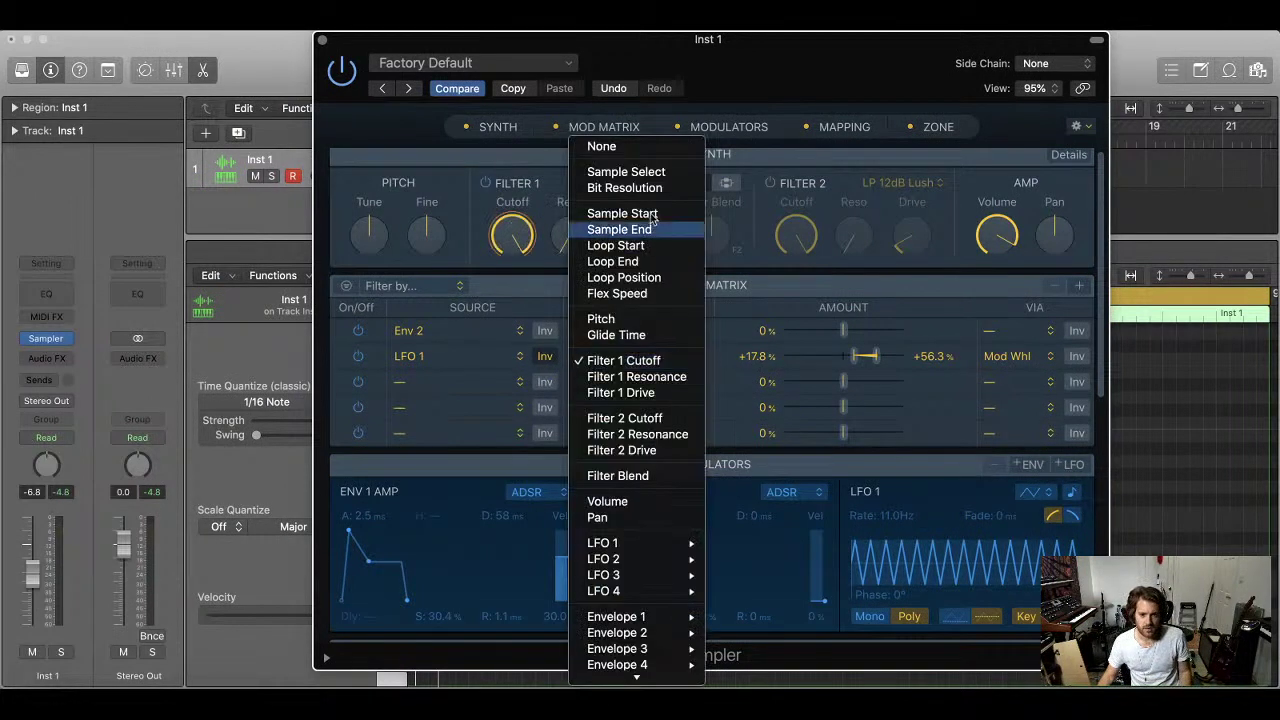
left_click(606, 103)
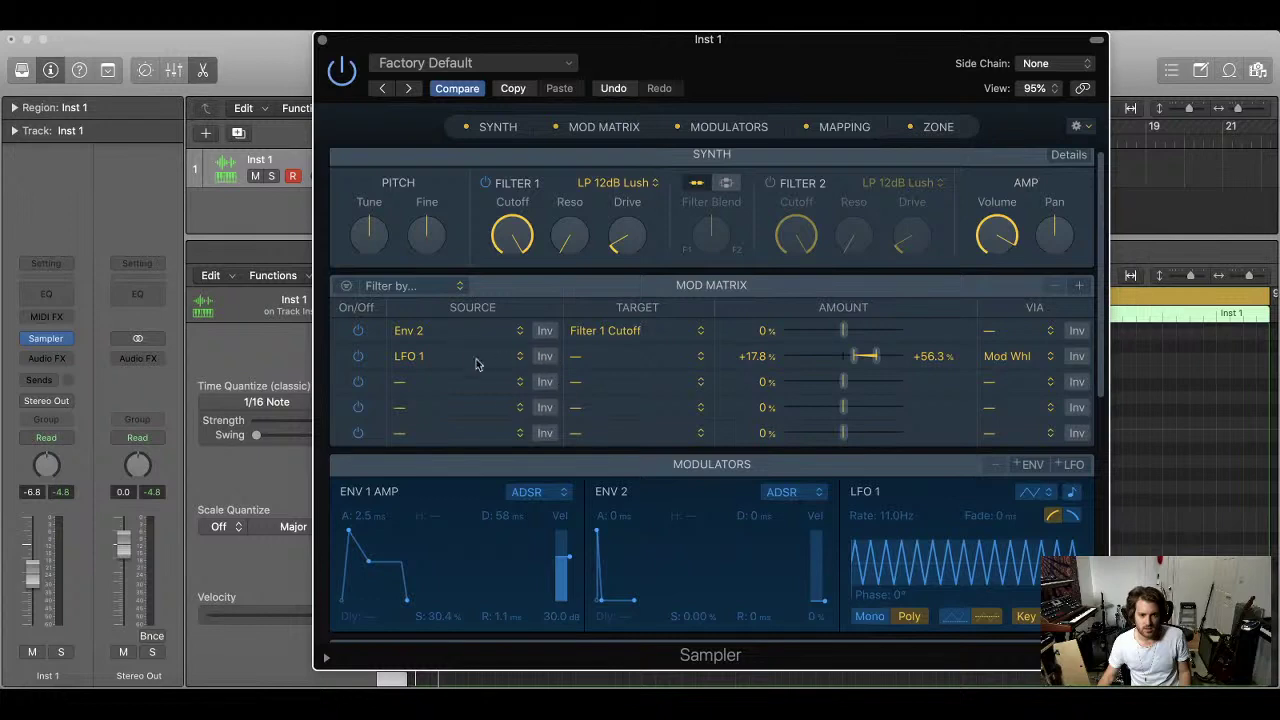
Set Filter 1 to 64.7% cutoff, 100% drive and type LP 12dB Lush (Fat), lowering the Inst 1 channel level to -13.6 dB
scroll(520, 238, "down", 1)
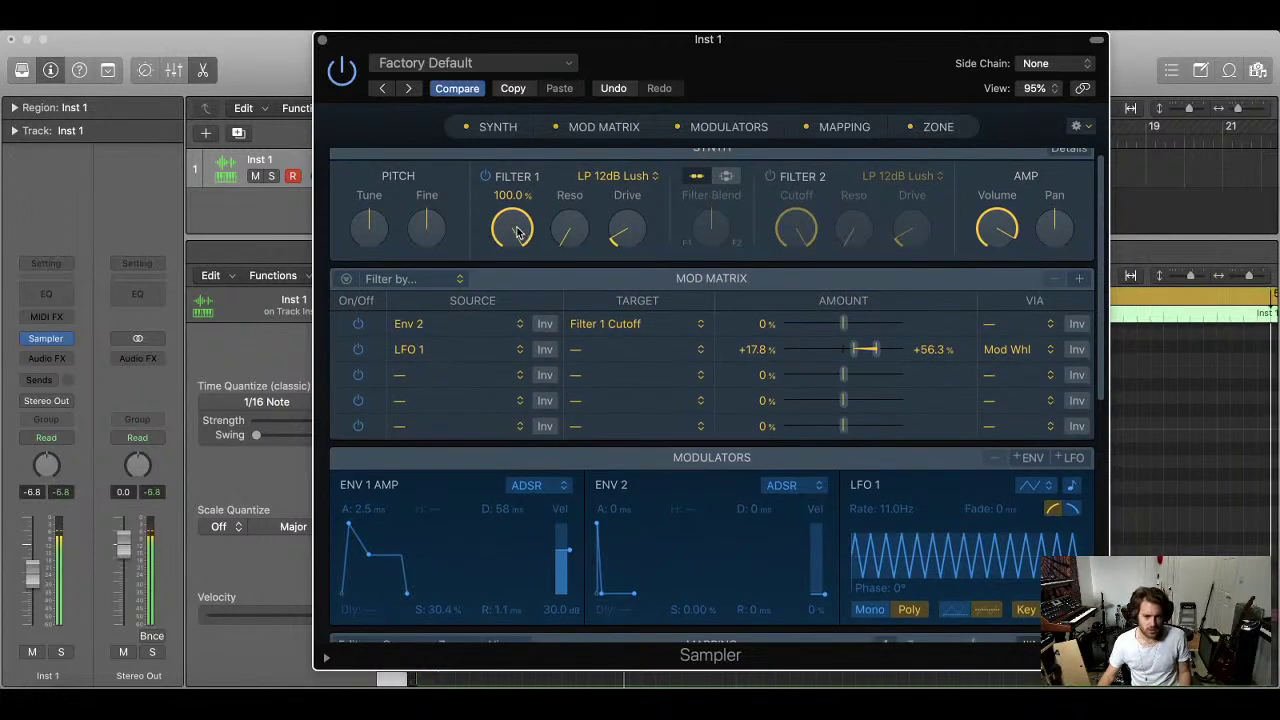
left_click_drag(518, 234, 514, 317)
mouse_move(630, 235)
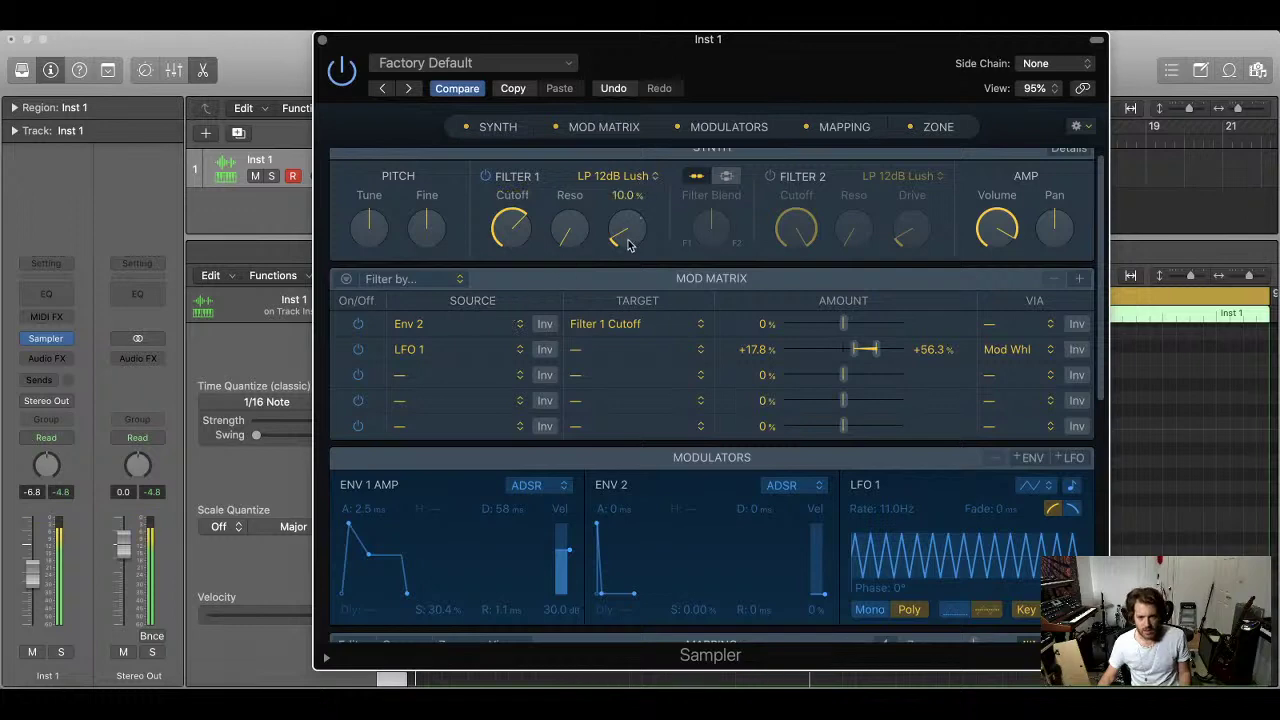
left_click_drag(630, 235, 630, 208)
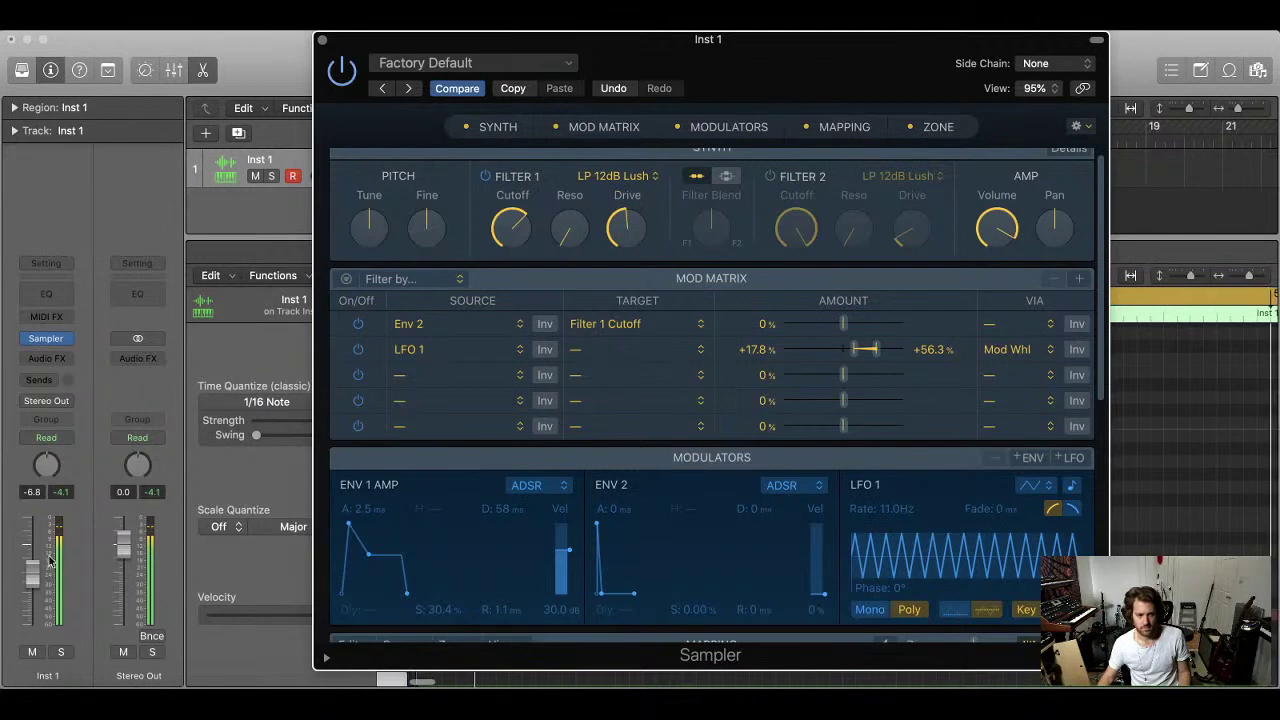
left_click(198, 458)
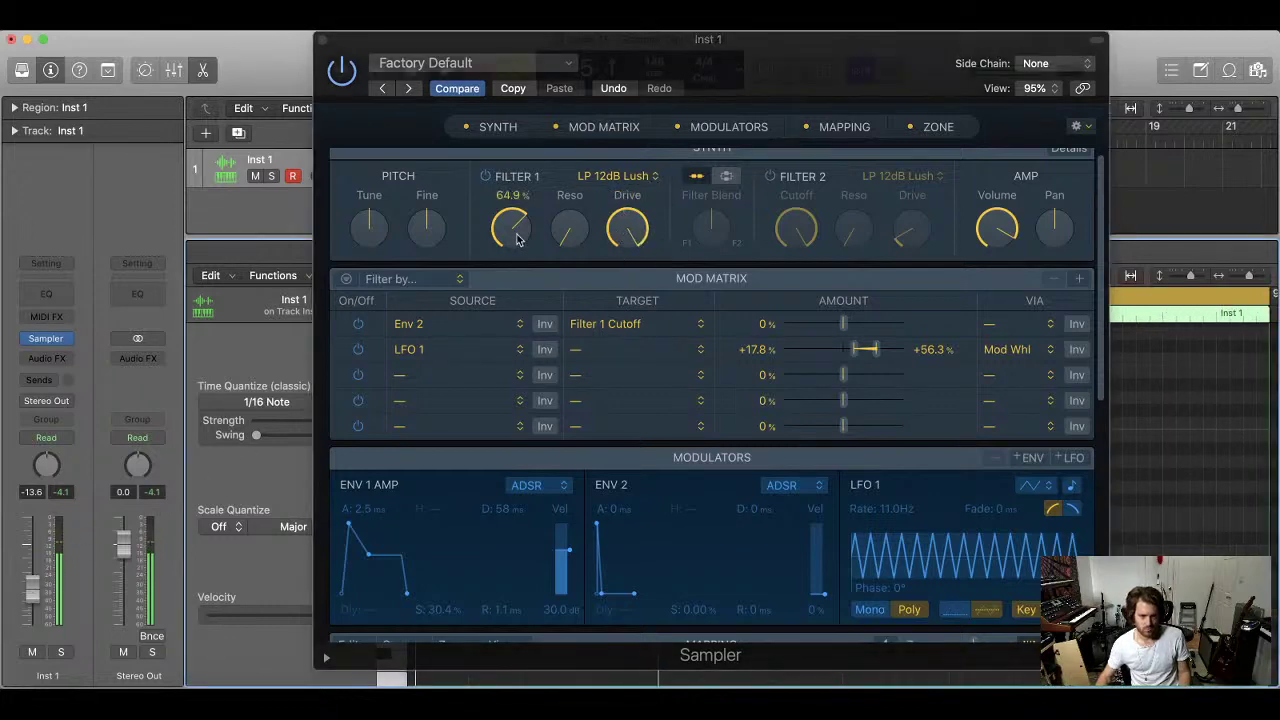
left_click_drag(520, 195, 530, 222)
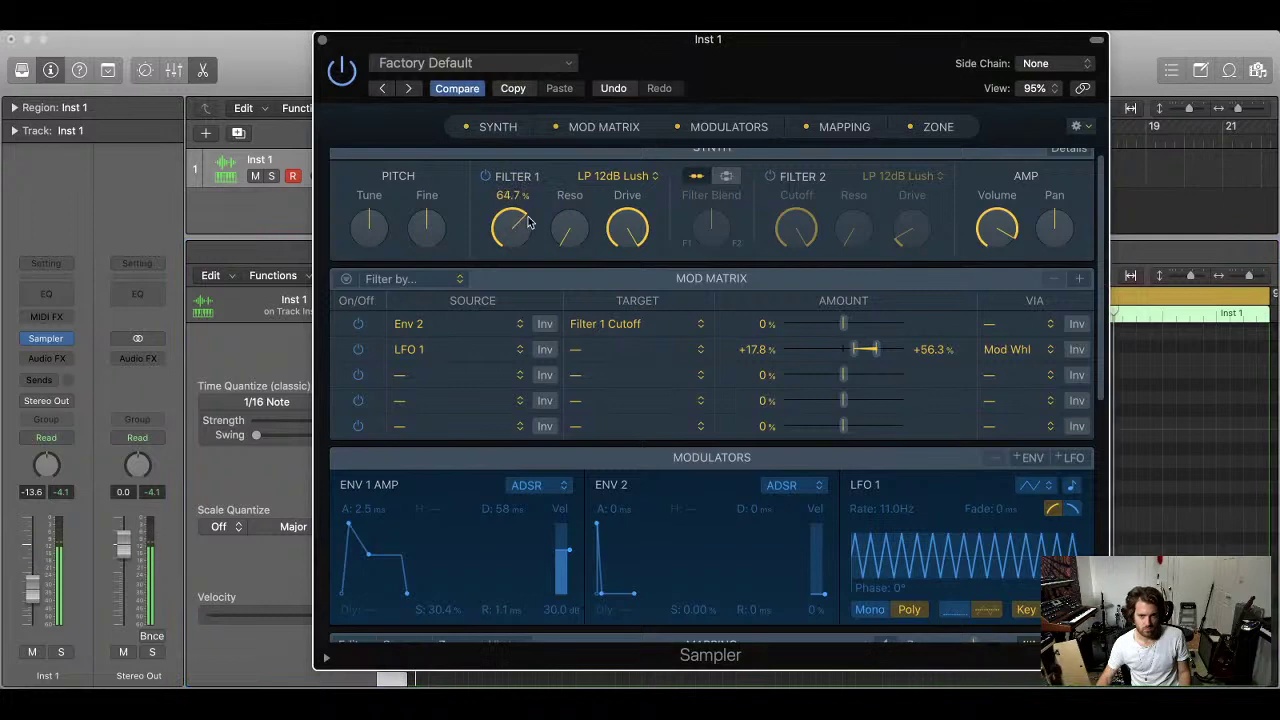
left_click(648, 176)
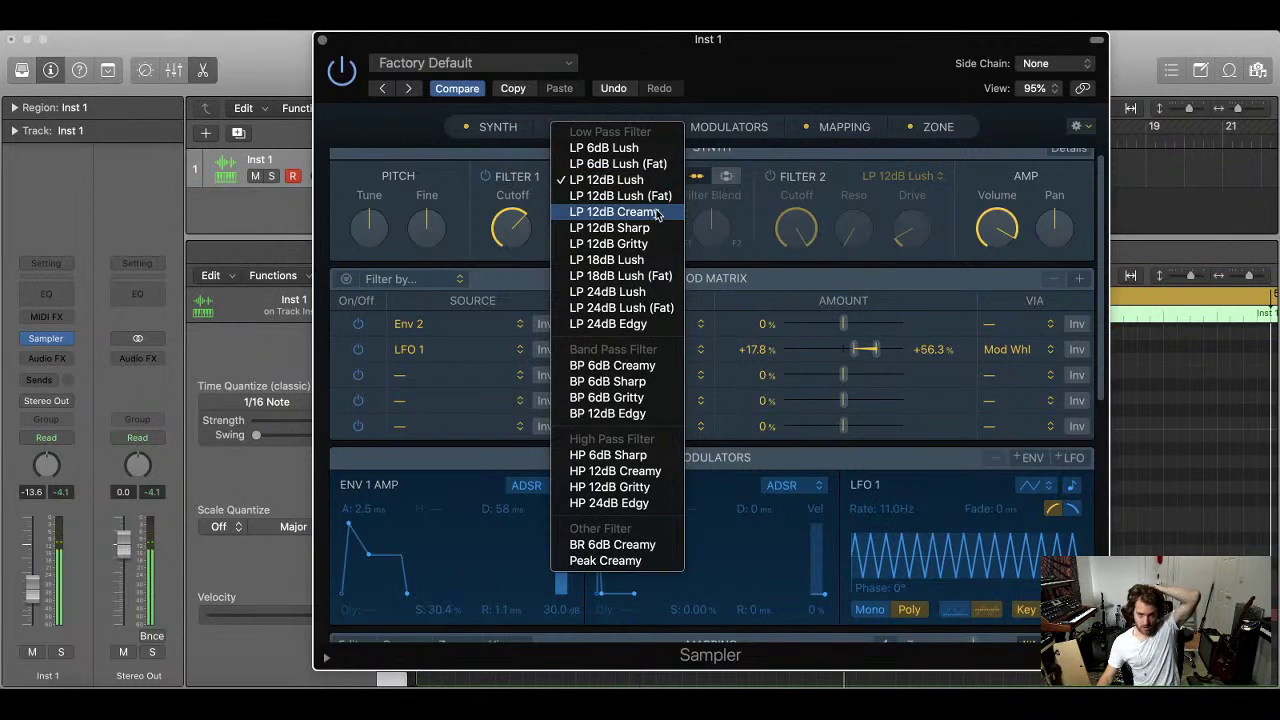
left_click(643, 198)
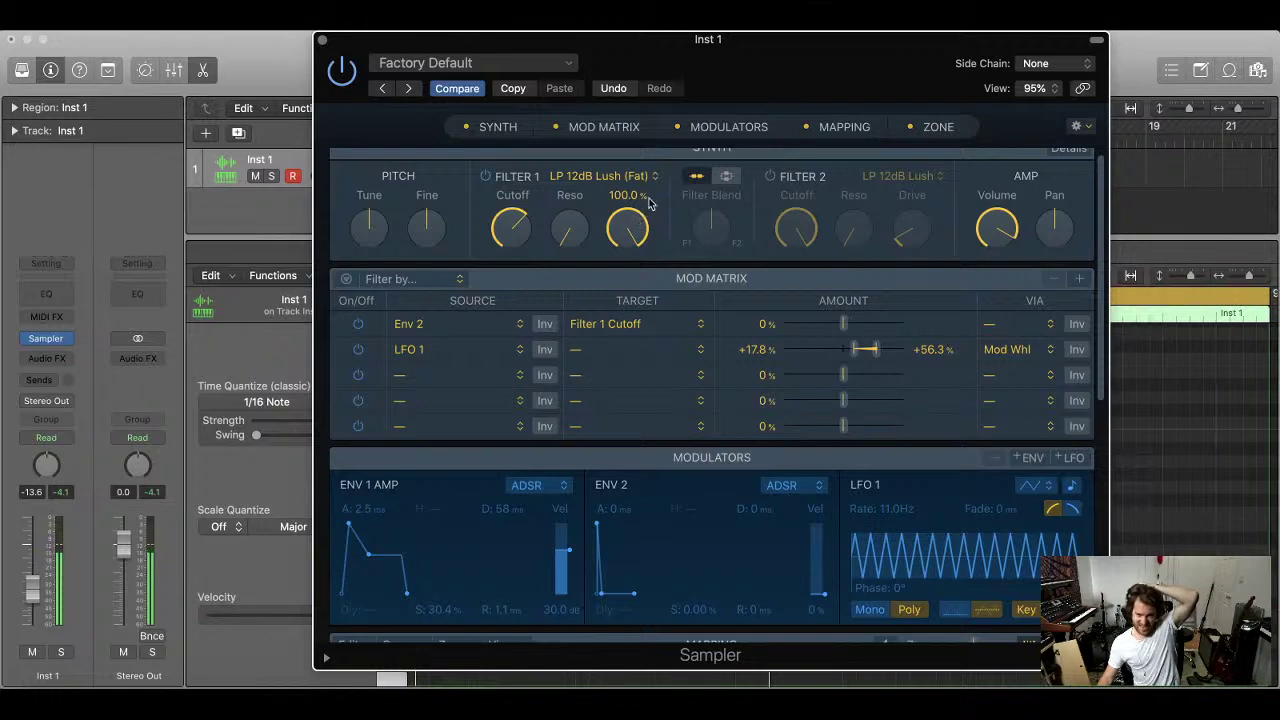
Enable Filter 2 and set its drive to 39.6% and its cutoff to about 50%
left_click(770, 176)
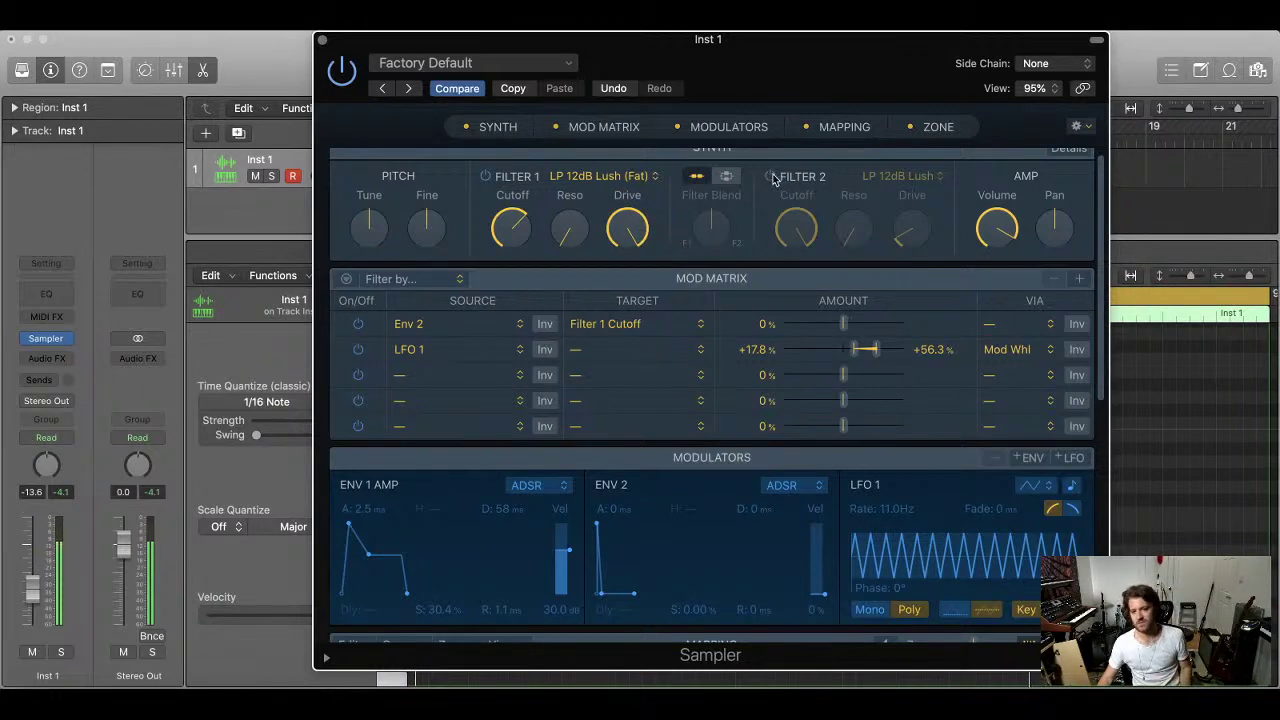
left_click_drag(910, 200, 926, 120)
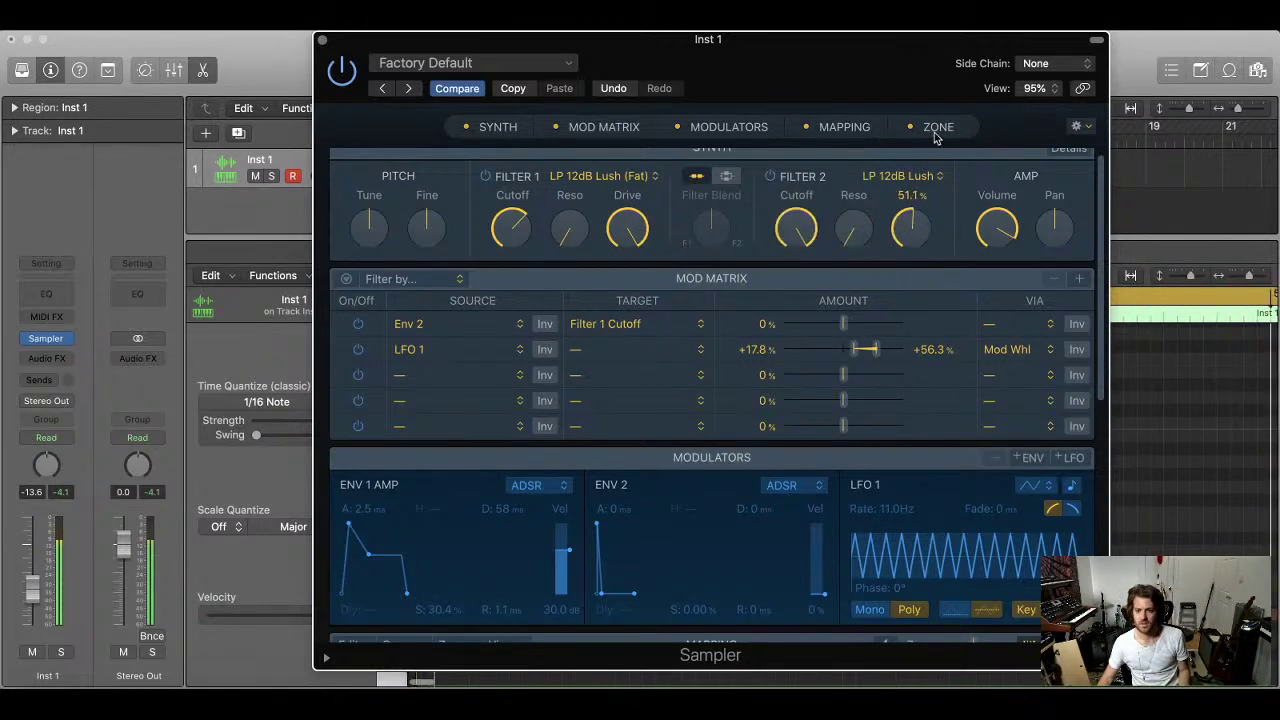
mouse_move(915, 217)
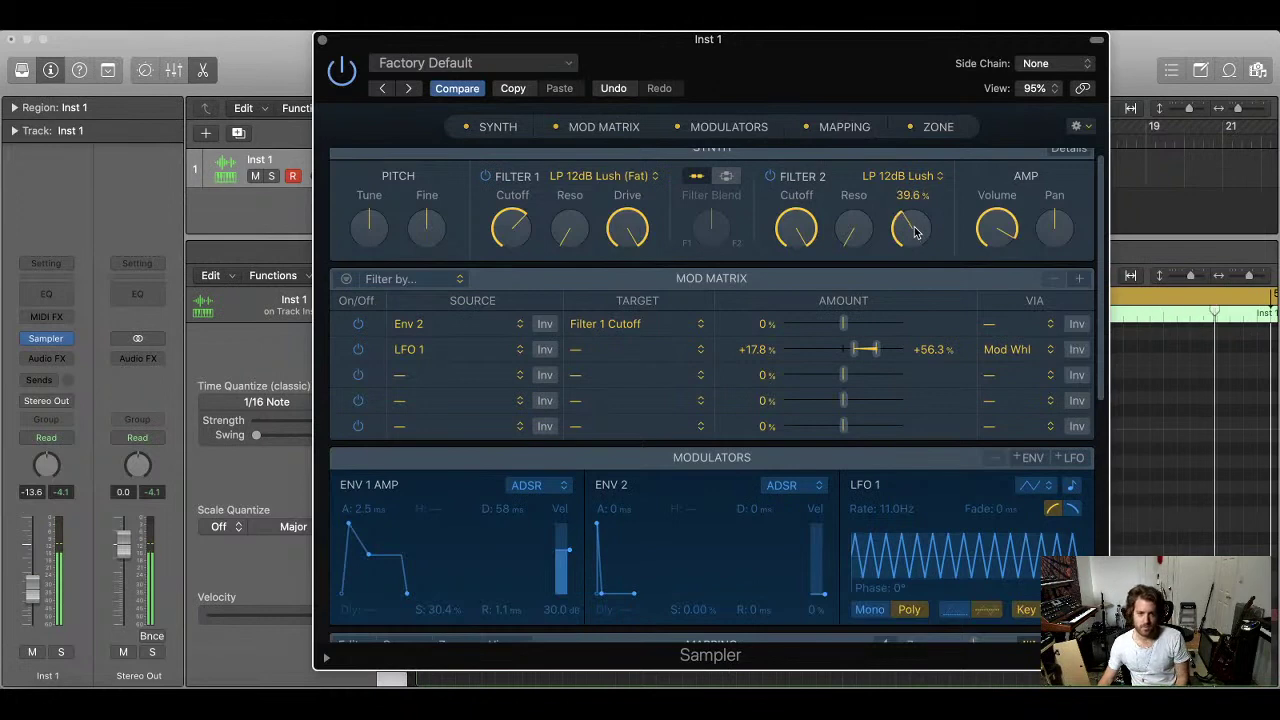
left_click_drag(796, 228, 815, 349)
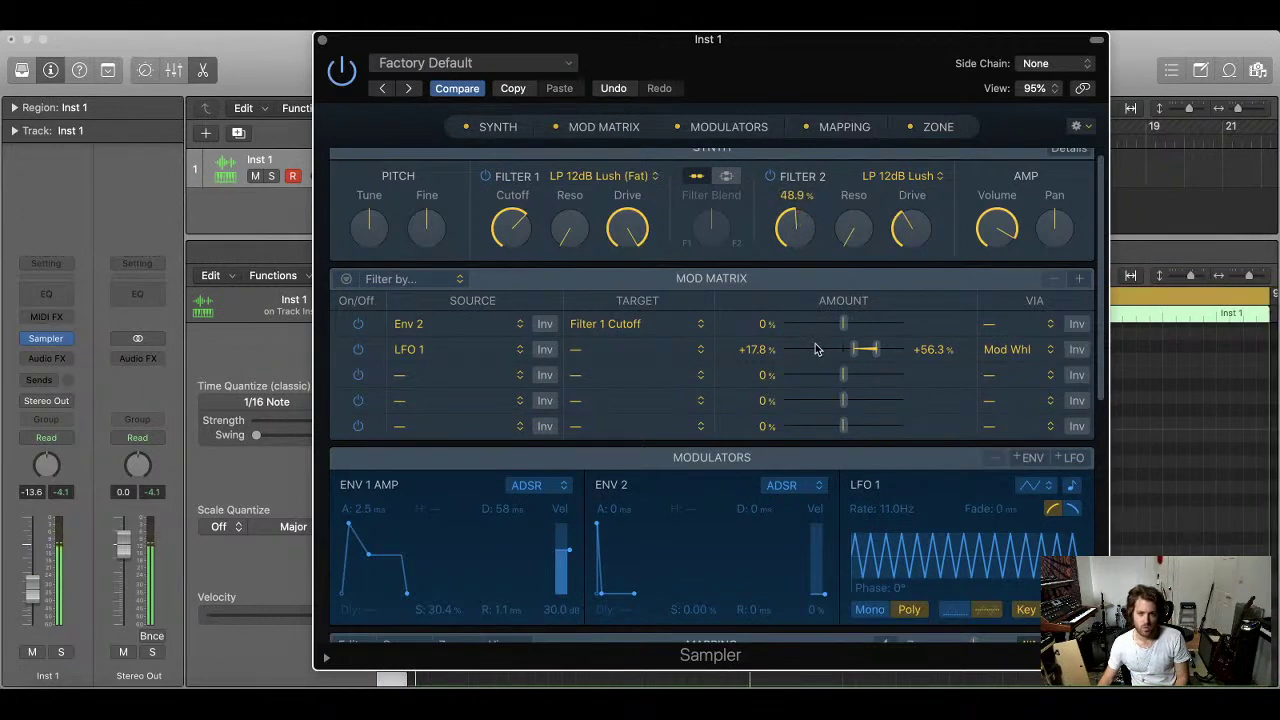
Try parallel filter routing with Filter Blend shifted toward Filter 1, reset the blend to 0%, and return to series routing
left_click(726, 175)
left_click(699, 176)
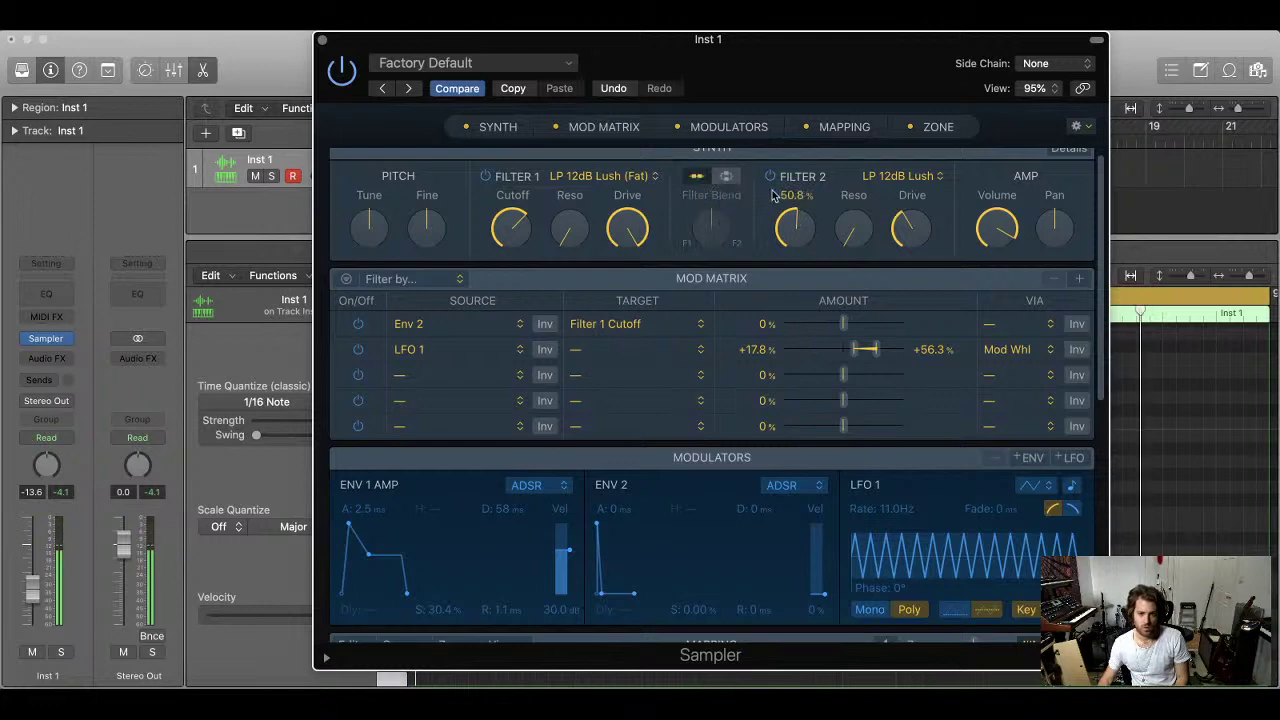
scroll(740, 176, "up", 2)
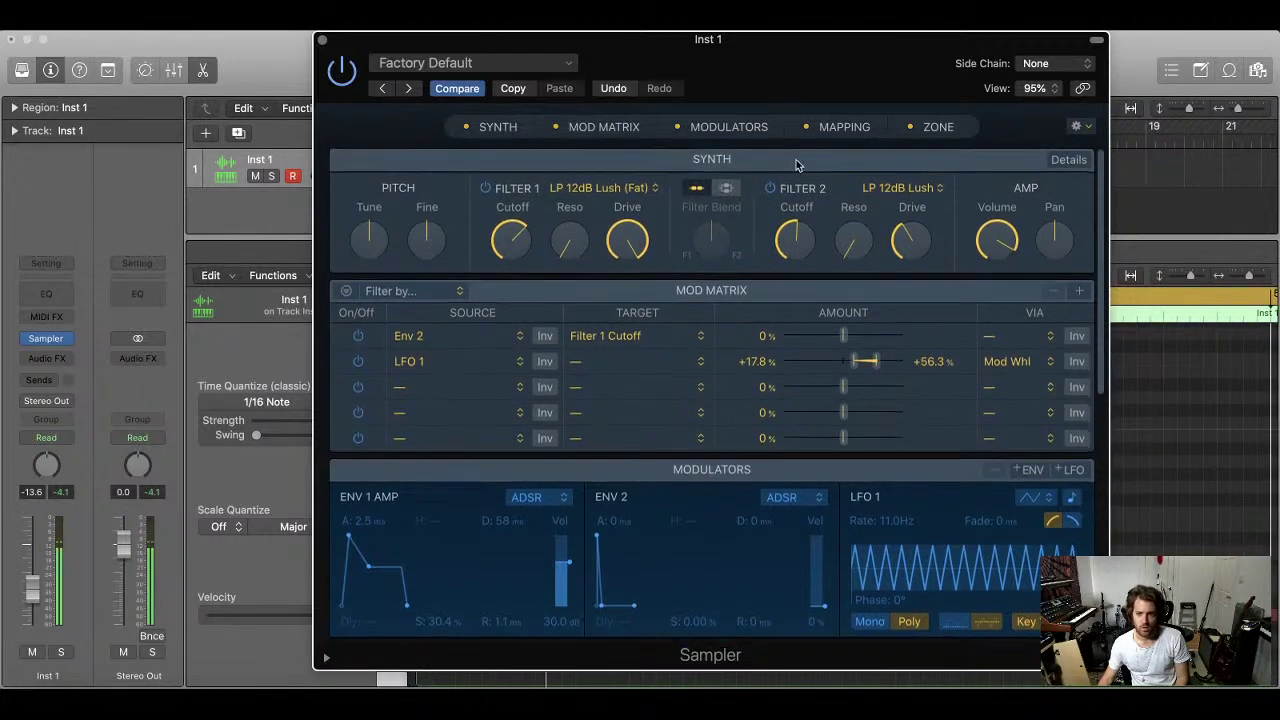
left_click(726, 190)
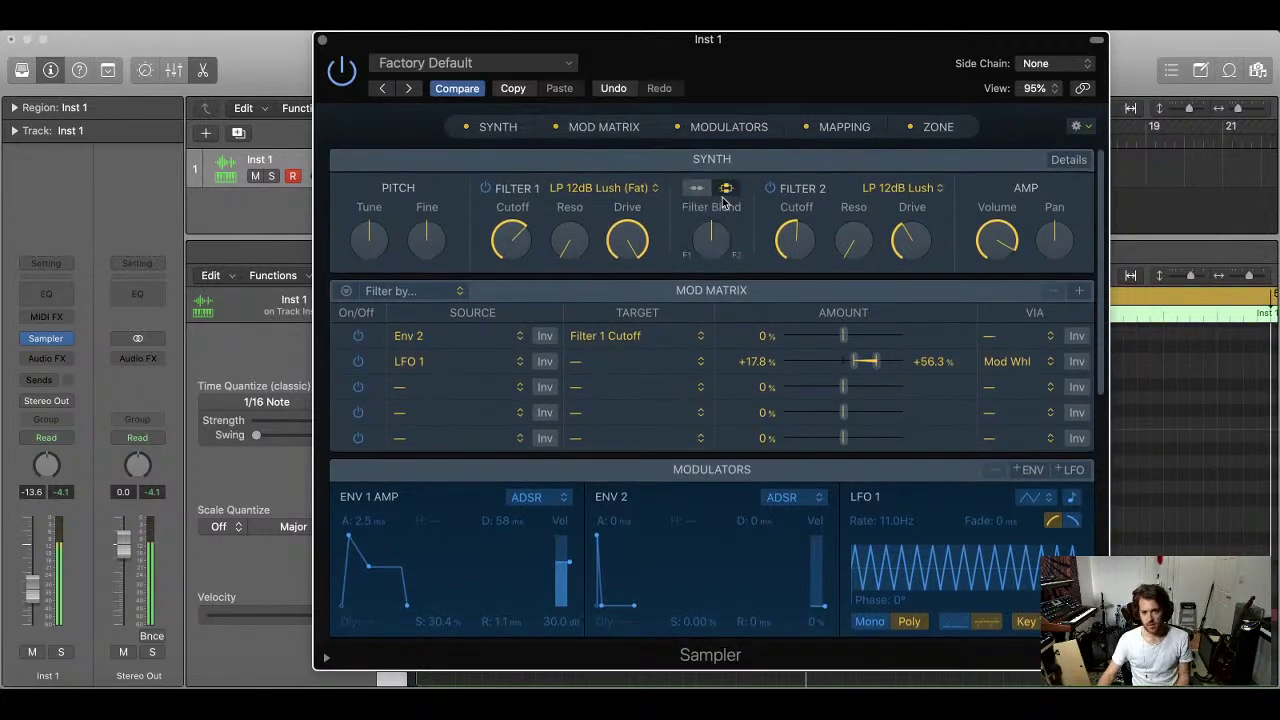
left_click_drag(718, 215, 712, 268)
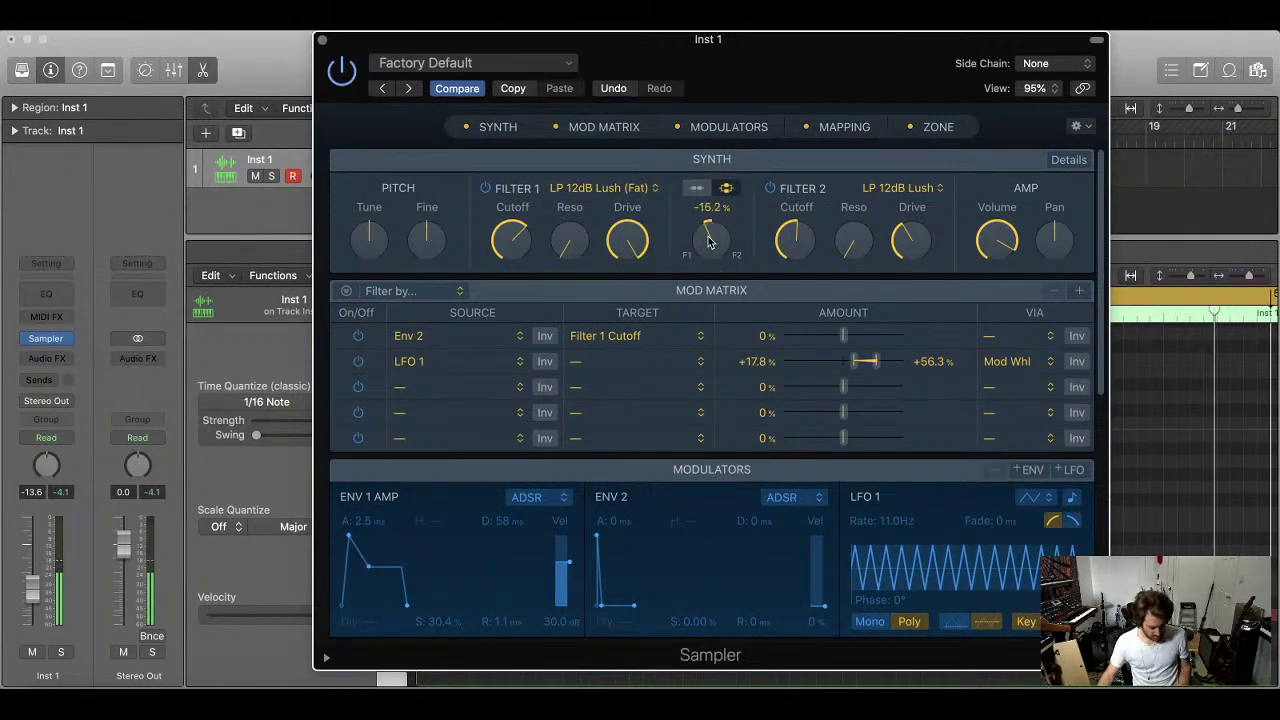
left_click(708, 240, "alt")
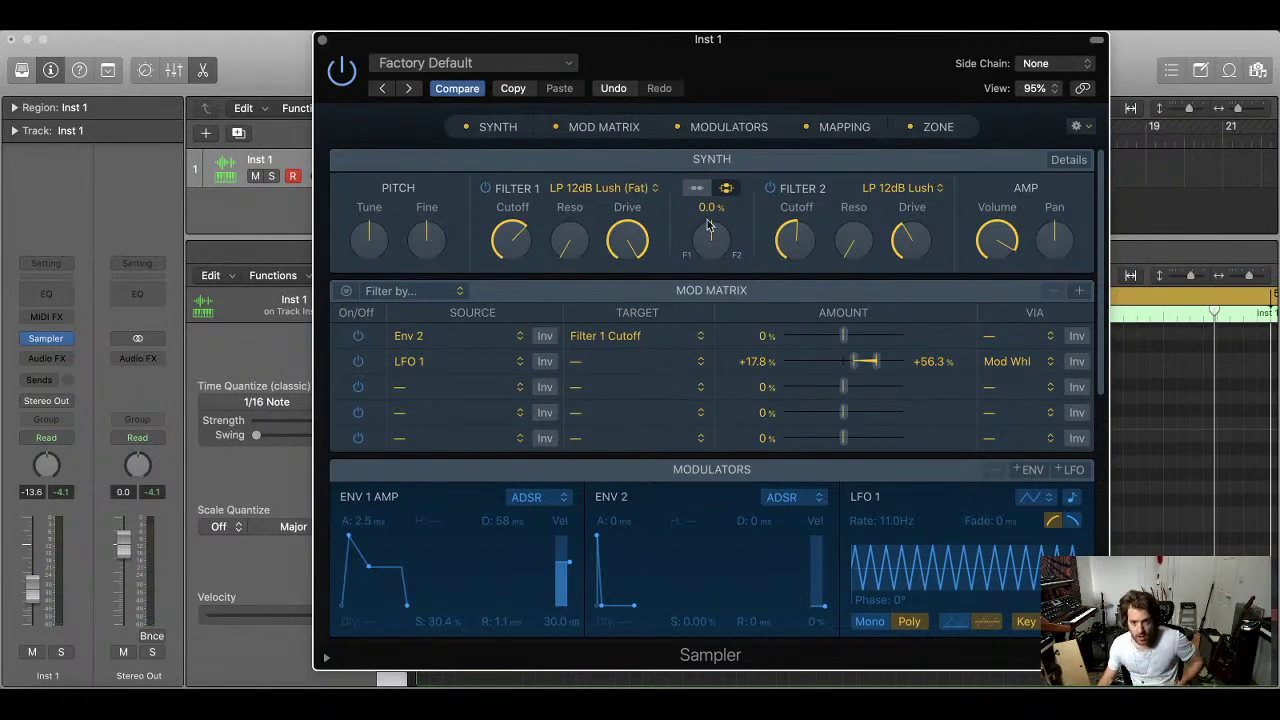
left_click(697, 188)
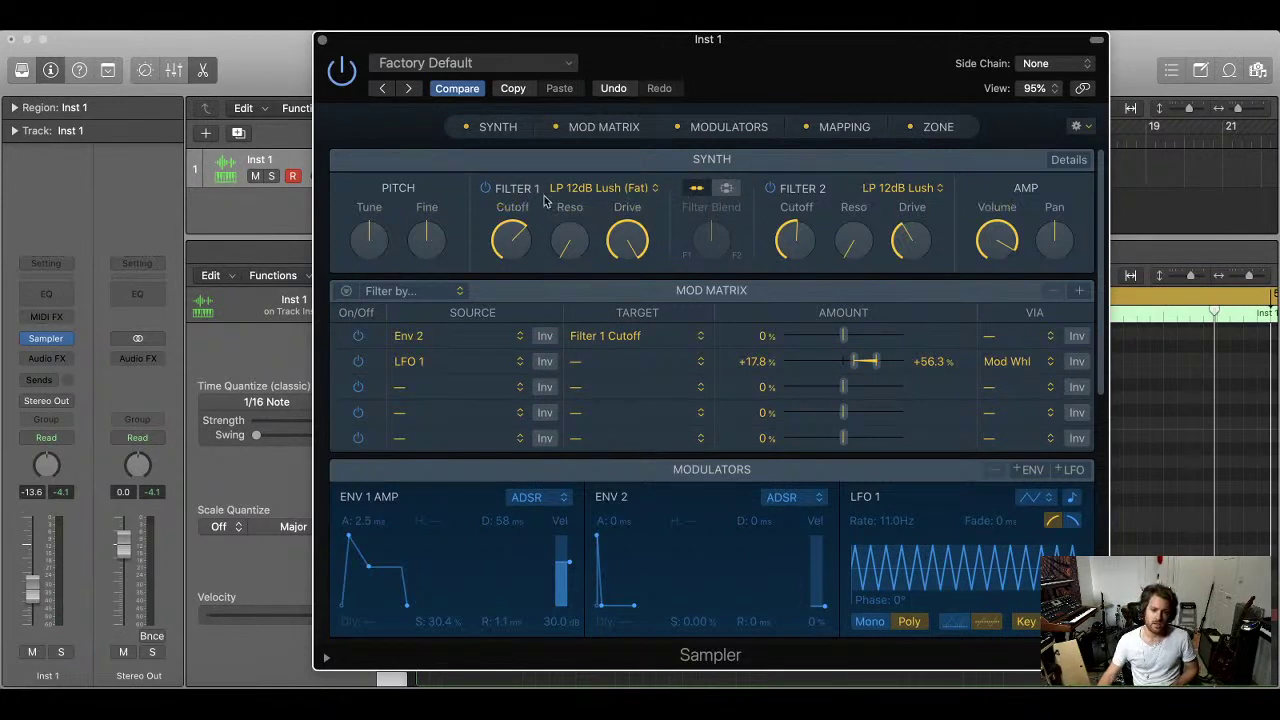
Compare parallel and series filter routing once more, trying the Filter Blend in parallel and ending on series
left_click(725, 189)
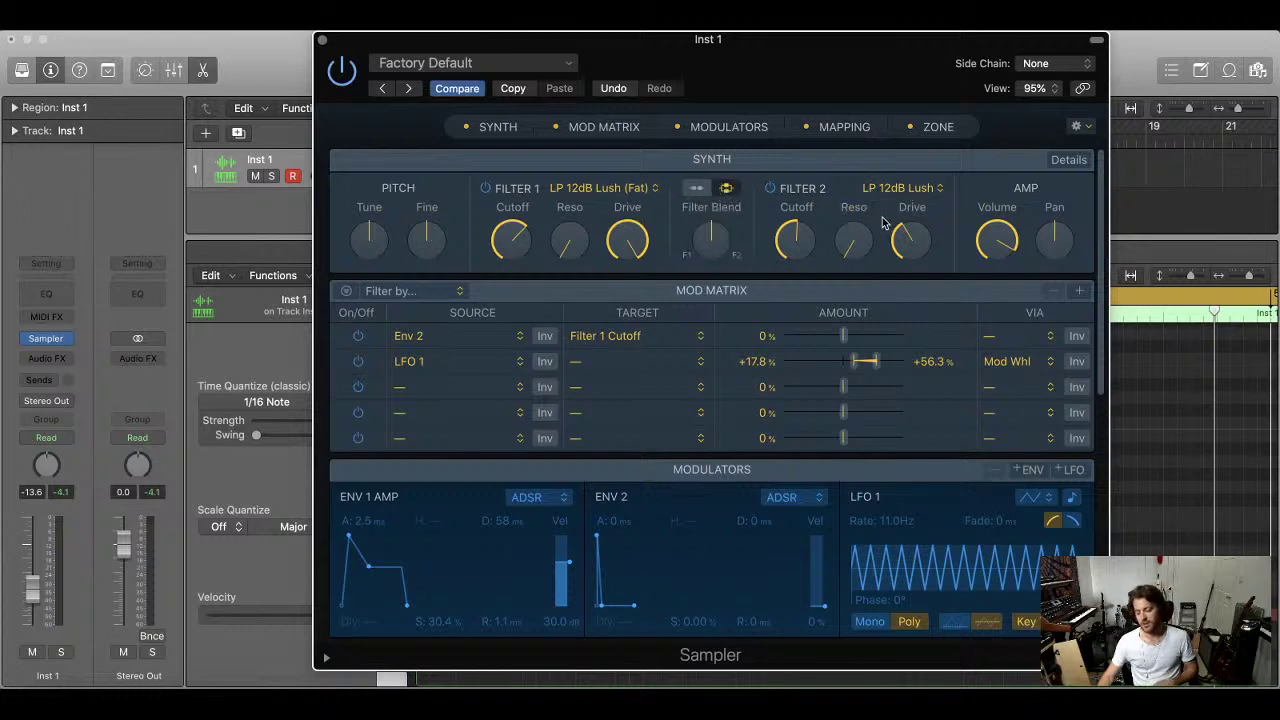
mouse_move(885, 222)
left_click(697, 188)
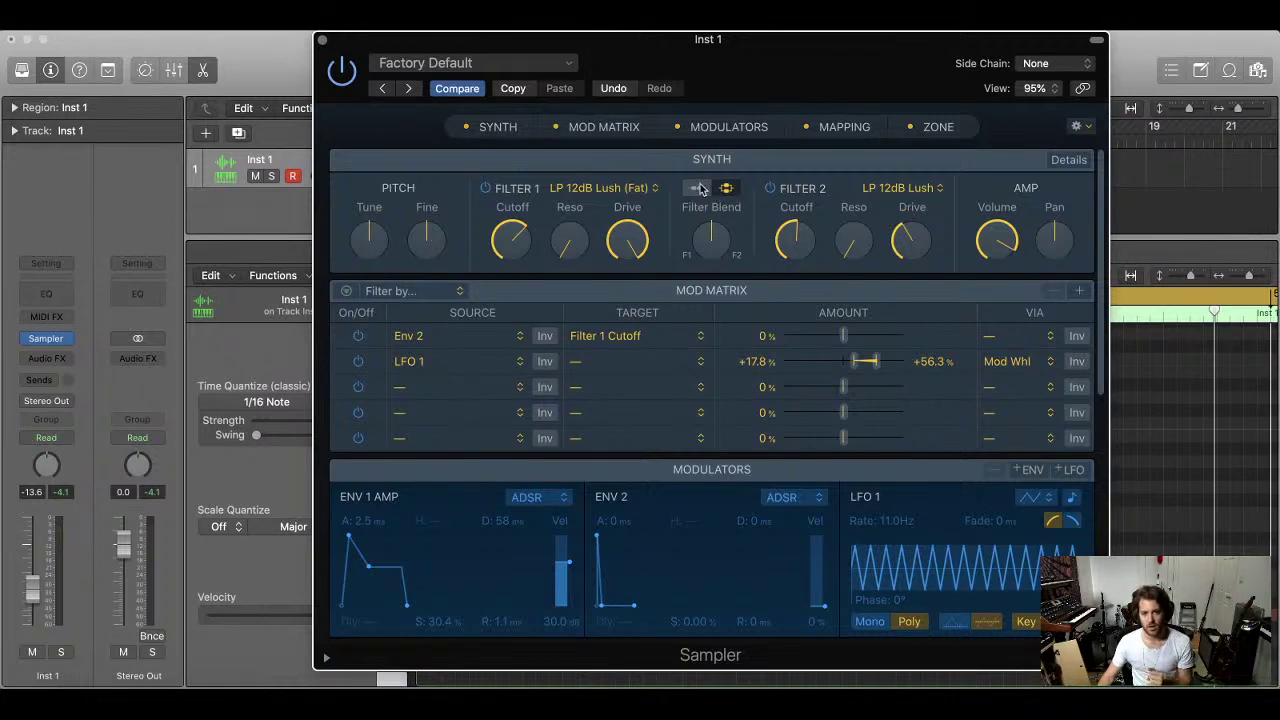
left_click(727, 189)
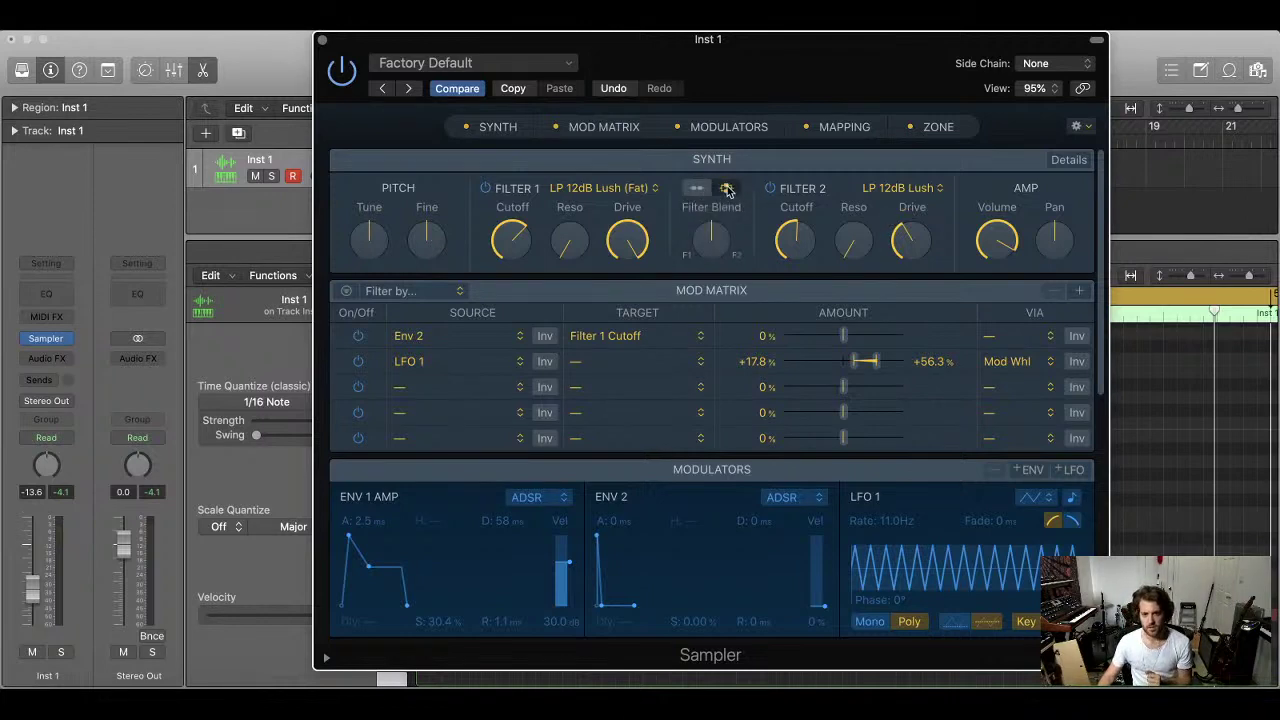
left_click_drag(715, 236, 729, 209)
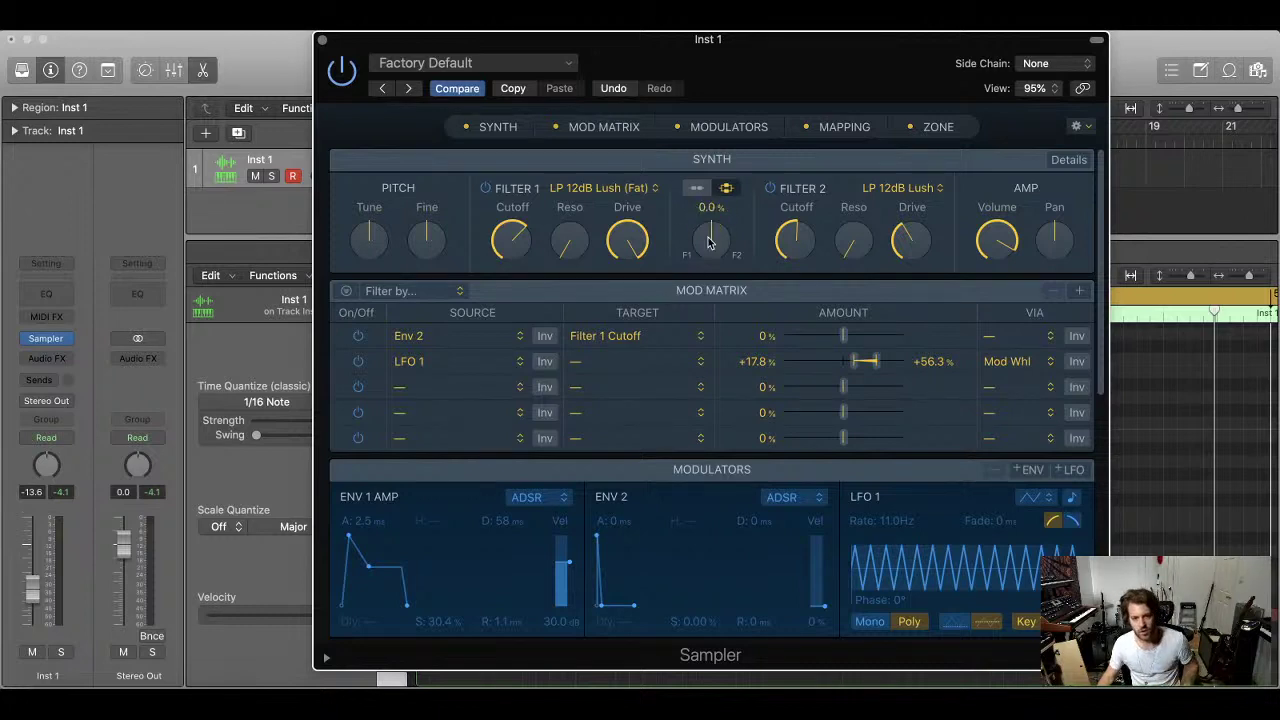
left_click(696, 188)
Raise Filter 2's drive to about half, try more resonance, and lower its cutoff slightly
mouse_move(898, 230)
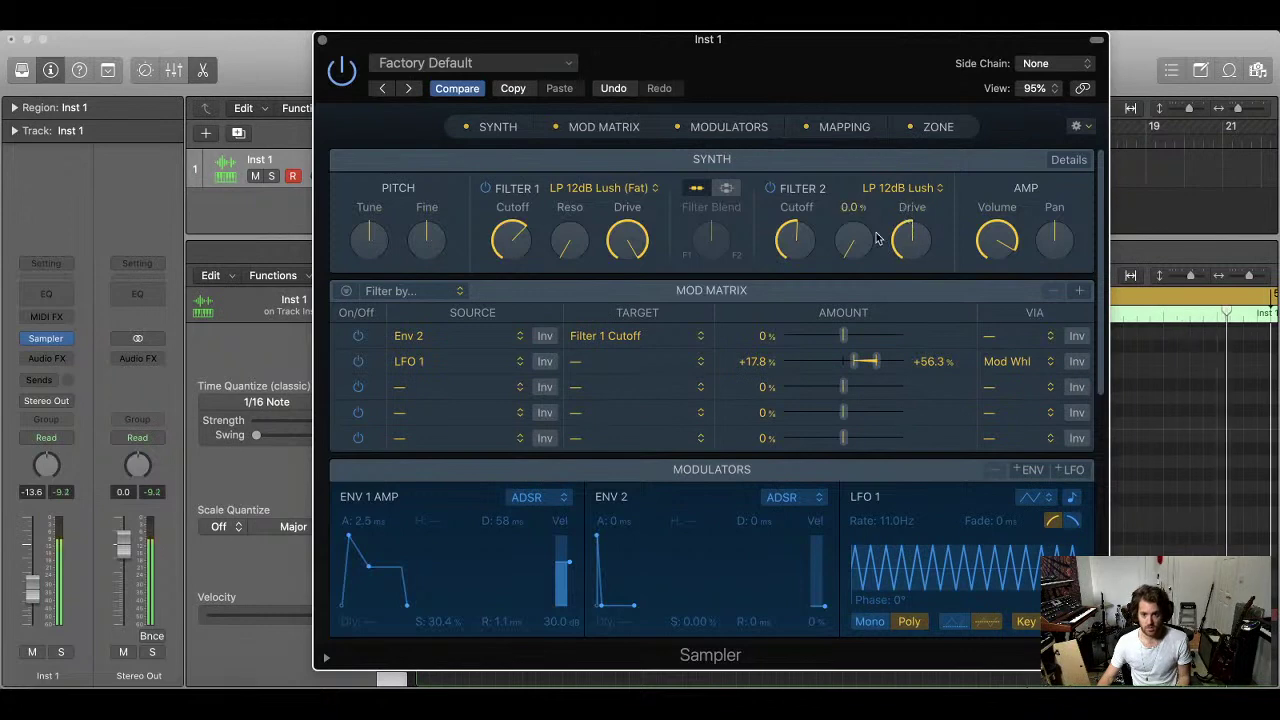
left_click_drag(853, 240, 866, 188)
mouse_move(790, 248)
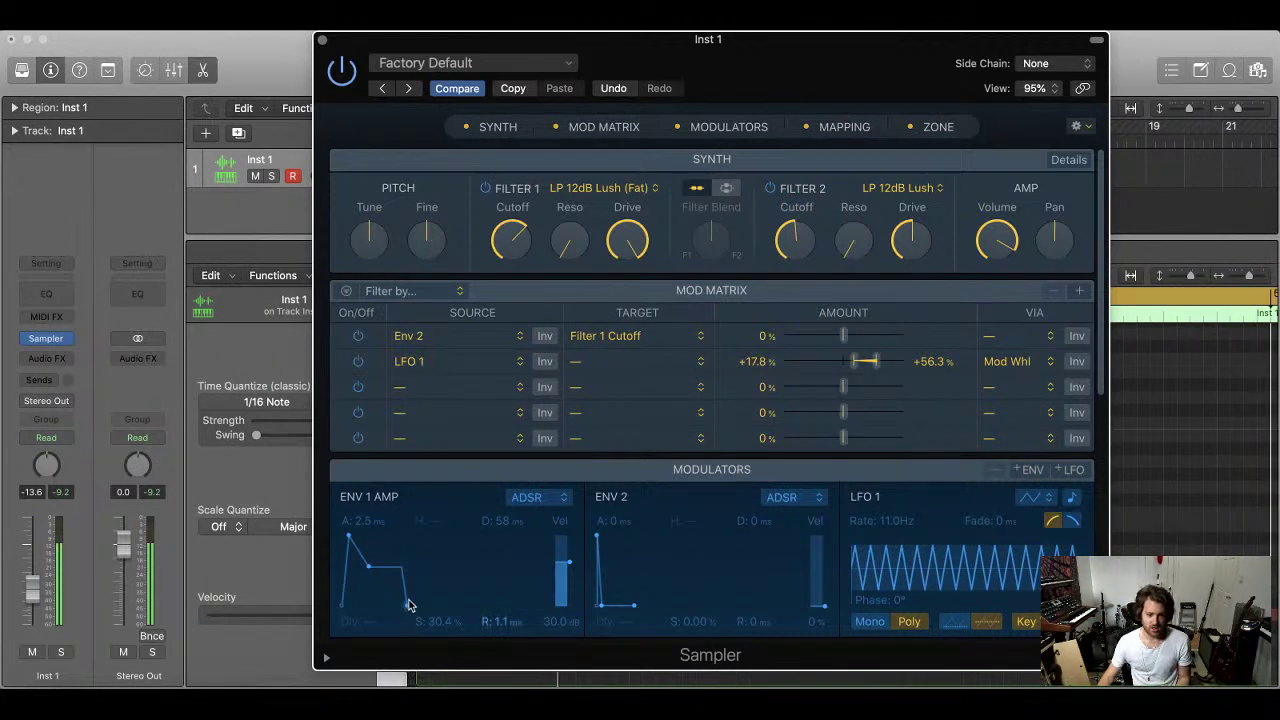
Shorten the Env 1 Amp decay to 3.2 ms and raise its sustain to 37.7%
mouse_move(369, 571)
left_mouse_down()
mouse_move(361, 588)
mouse_move(362, 562)
left_mouse_up()
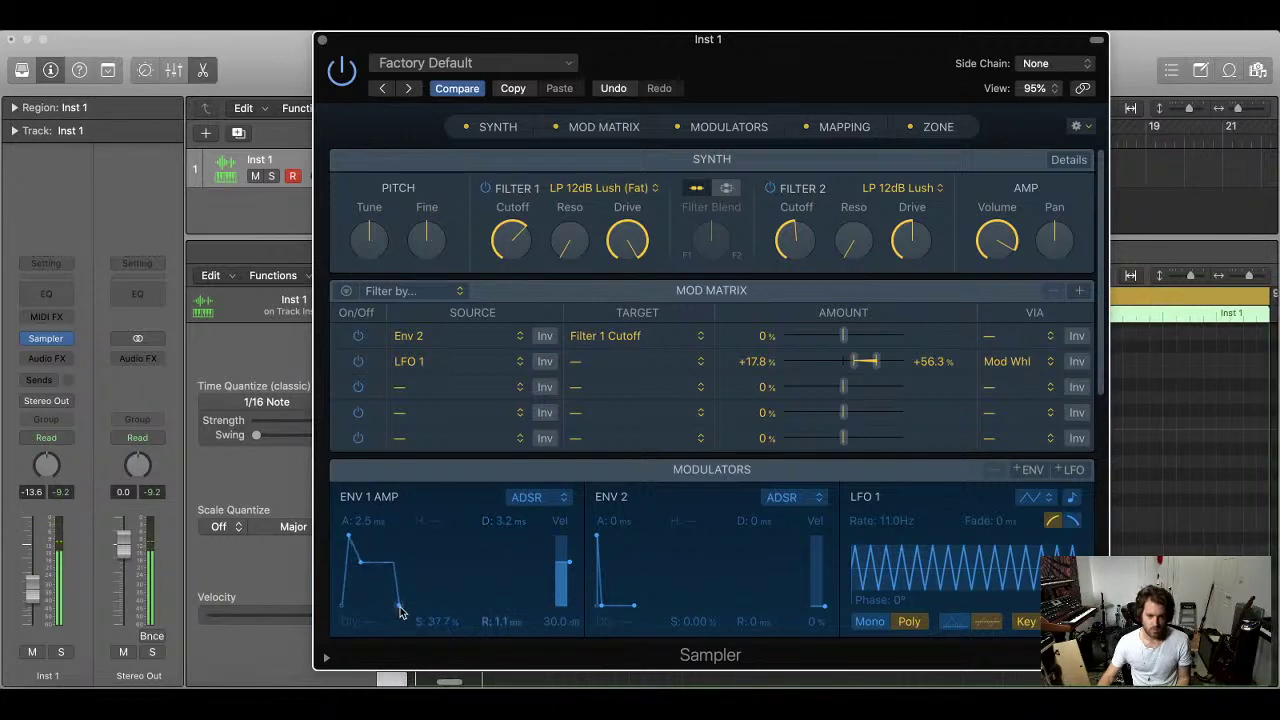
Shorten the Env 1 Amp release to 0.02 ms and reduce its decay, and trim the kick zone's sample end to 27984
left_click_drag(395, 610, 362, 572)
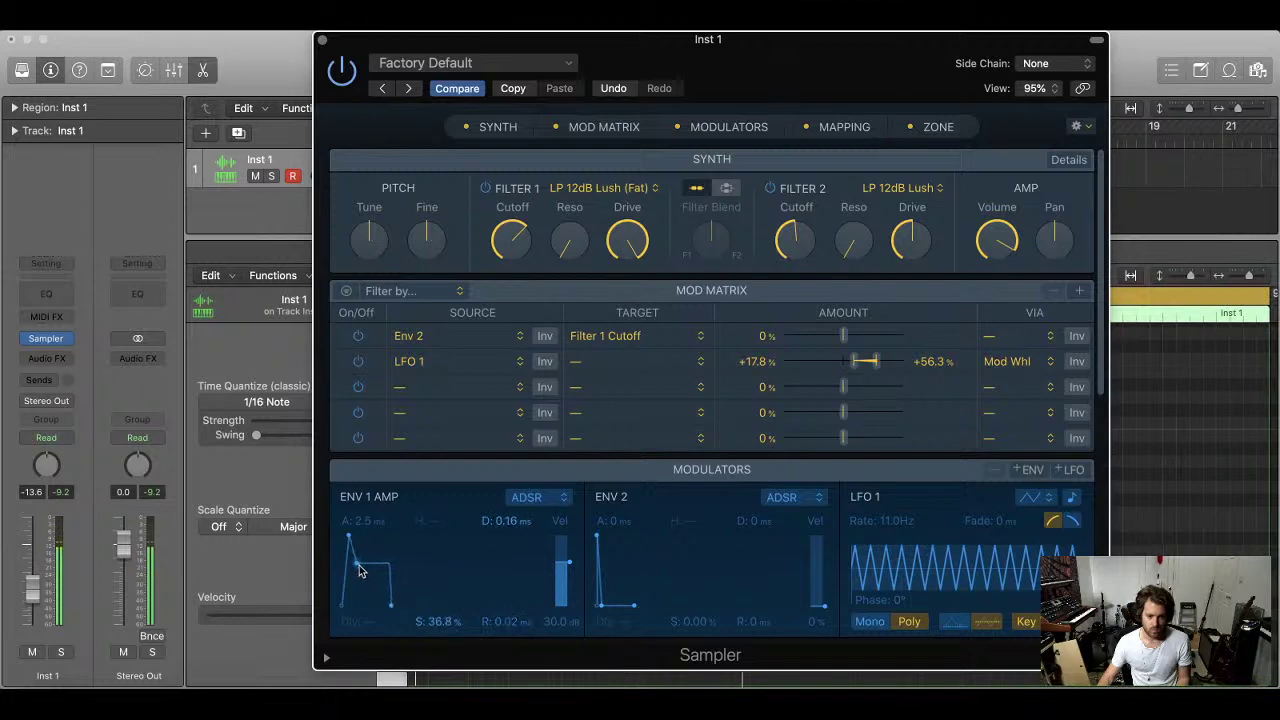
left_click(915, 125)
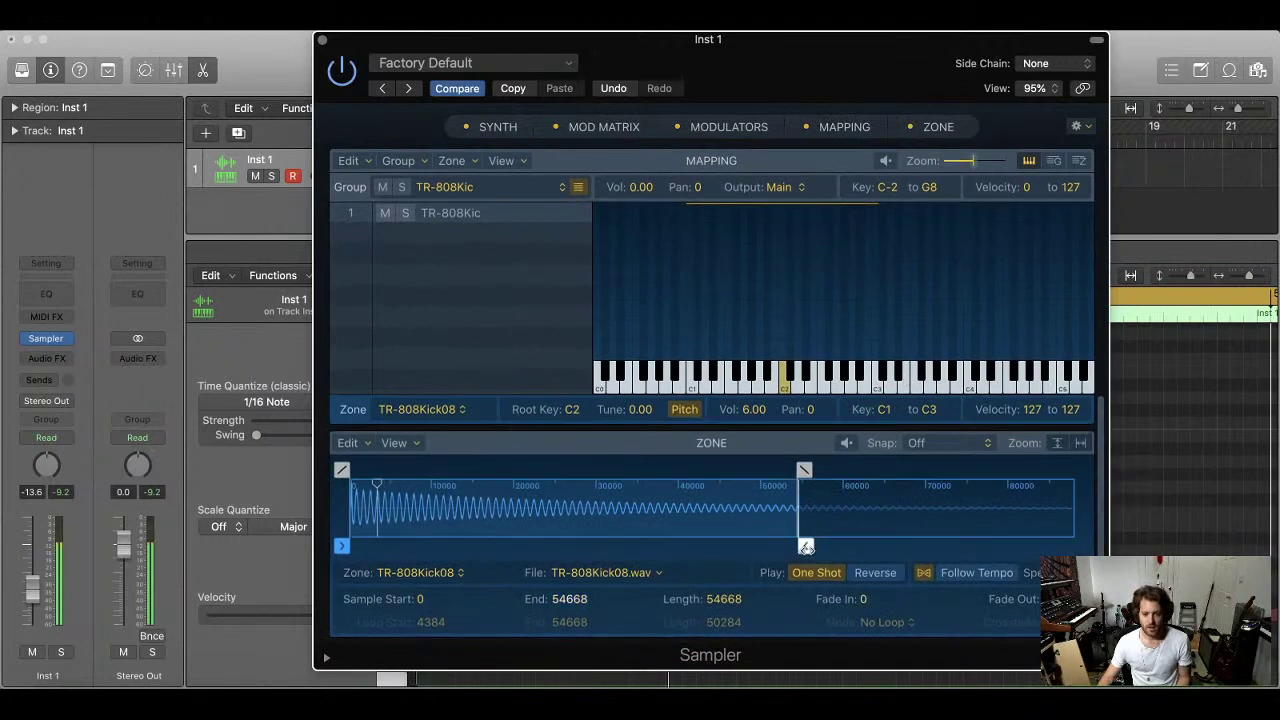
mouse_move(806, 547)
left_mouse_down()
mouse_move(494, 547)
mouse_move(568, 547)
left_mouse_up()
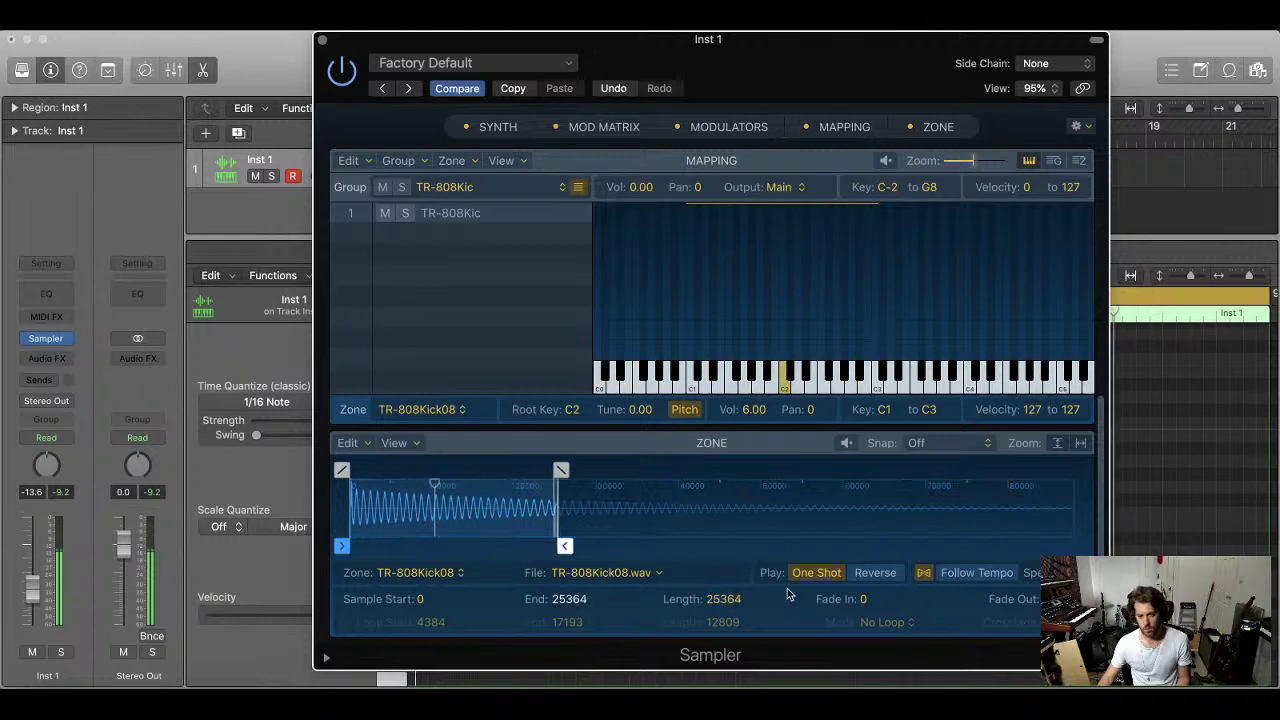
left_click_drag(565, 546, 586, 546)
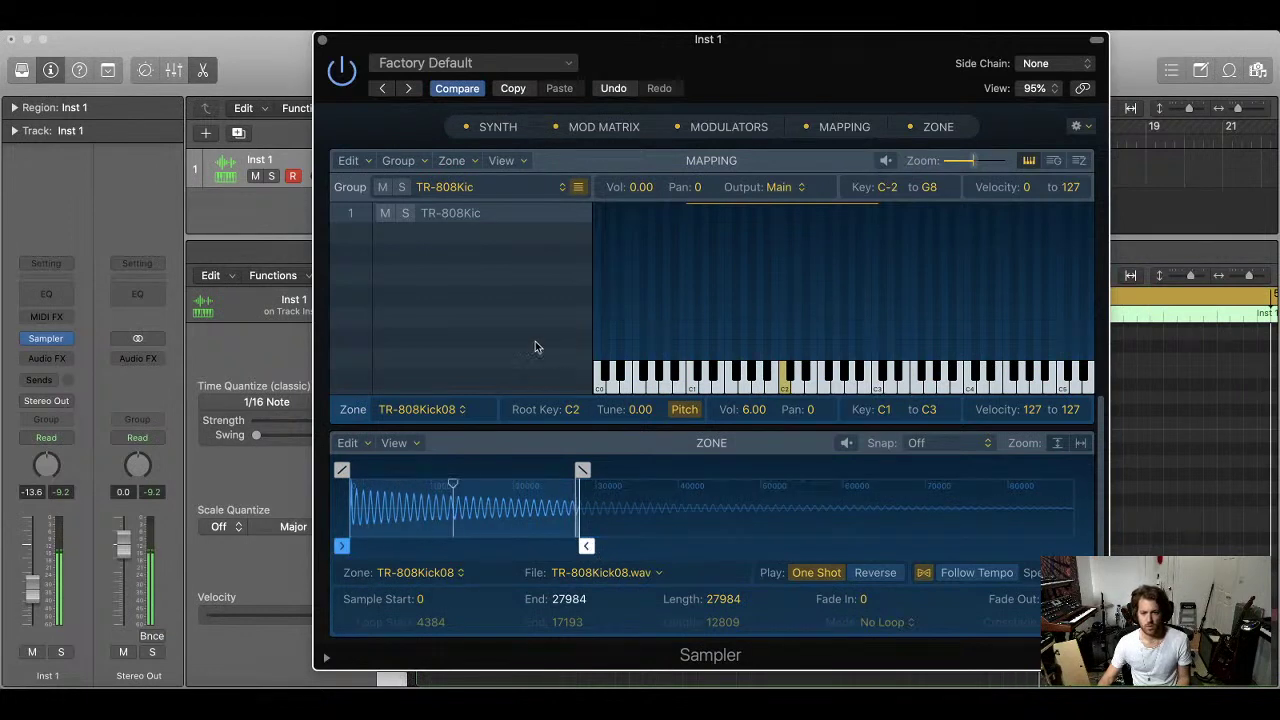
Shorten the Env 1 Amp attack to 1.5 ms
scroll(534, 347, "up", 10)
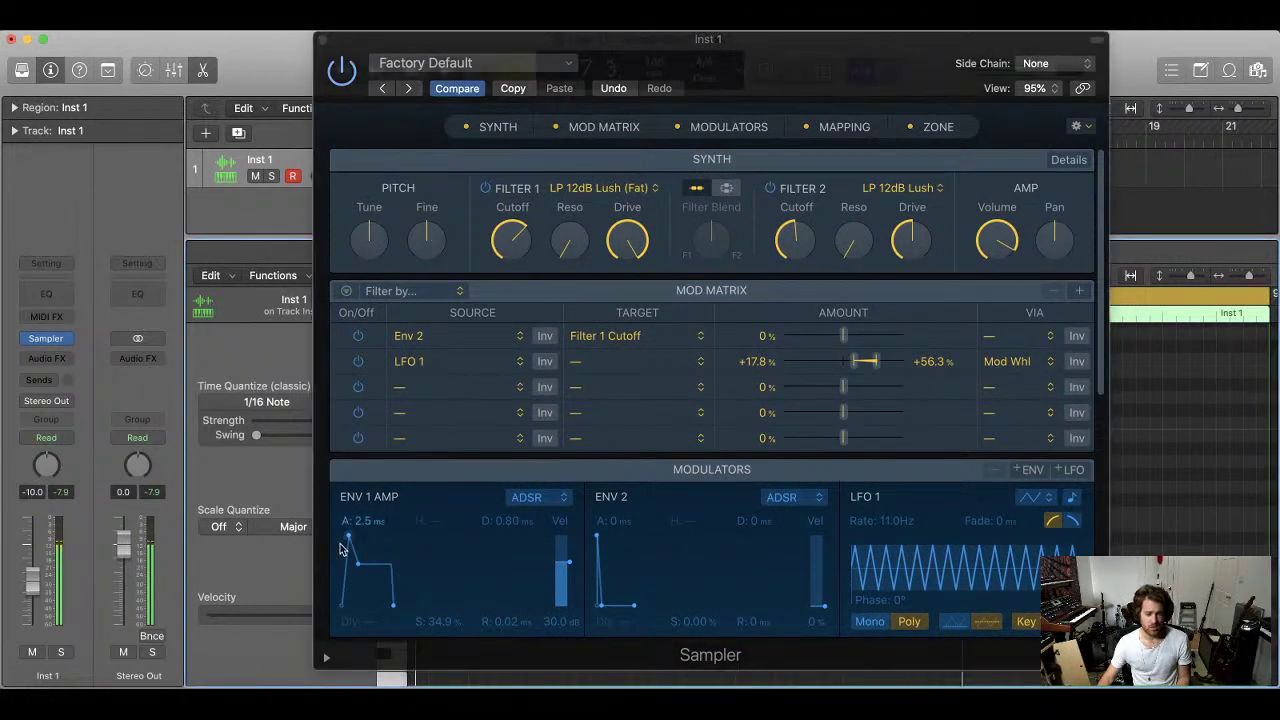
left_click_drag(350, 540, 350, 540)
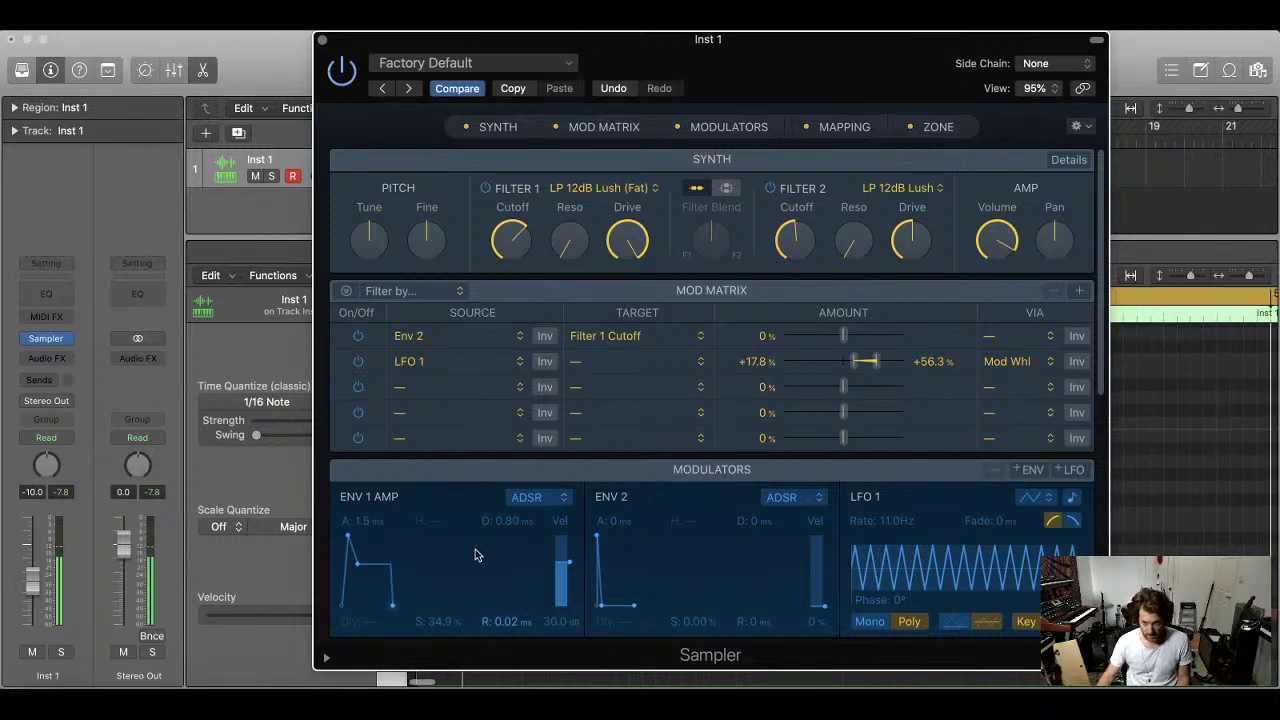
Try the HP 12dB Gritty type on Filter 2, with drive around 43.5% and the cutoff lowered to about 27%
left_click(940, 190)
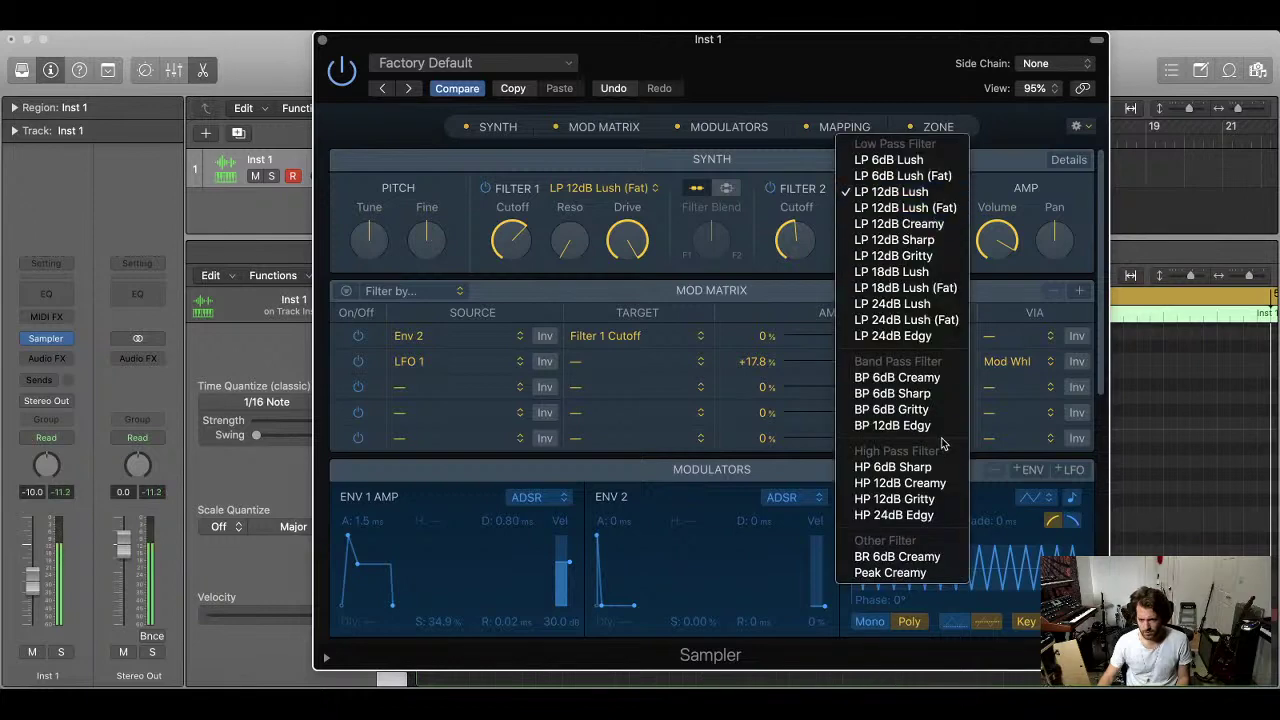
left_click(938, 499)
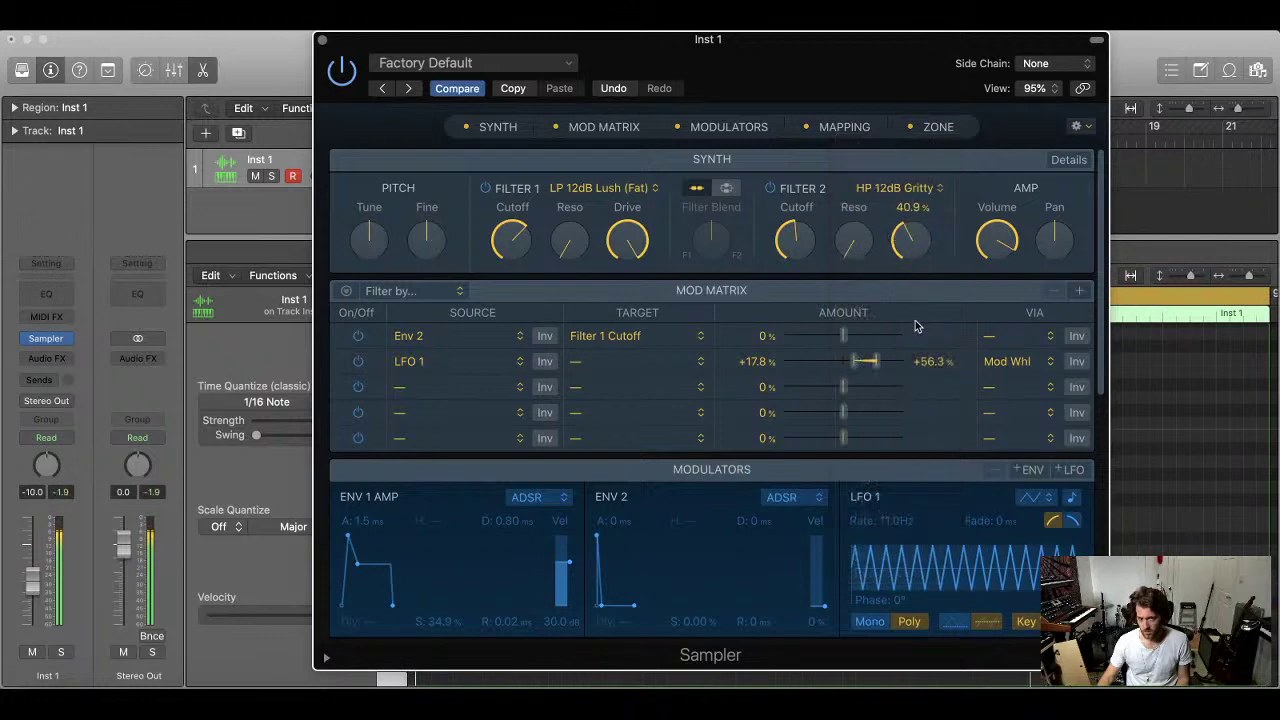
mouse_move(900, 273)
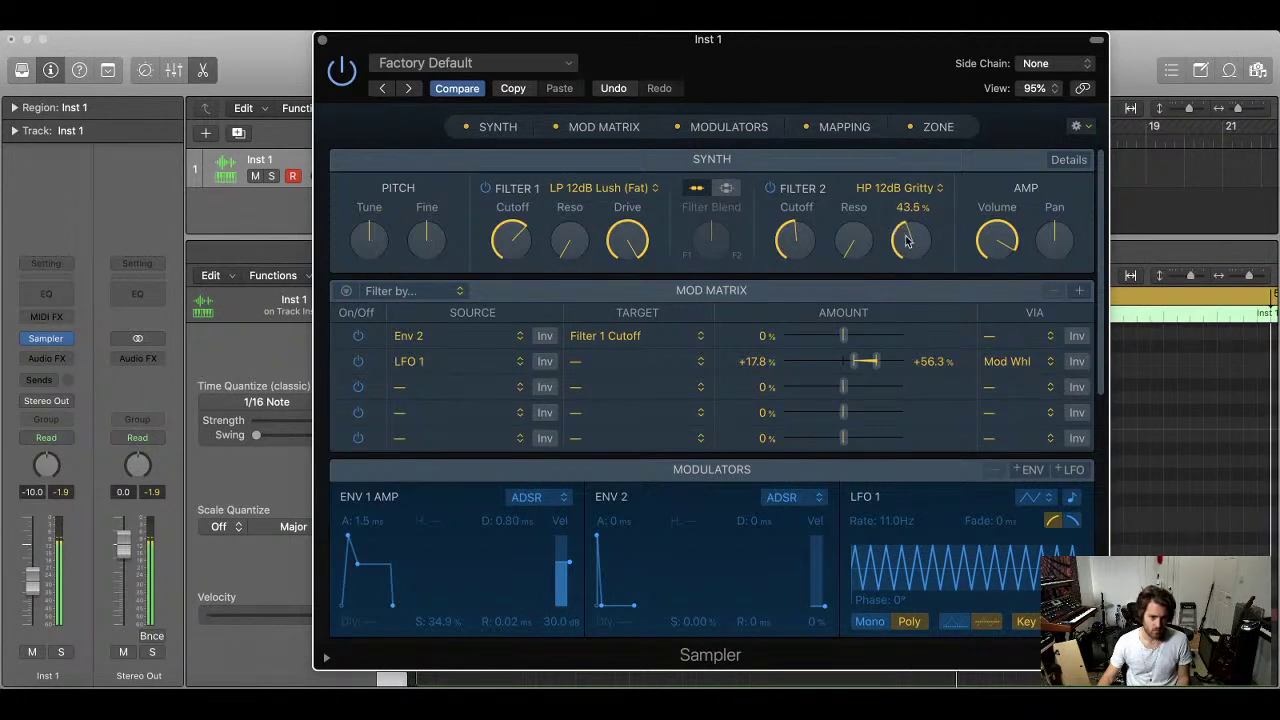
left_click_drag(820, 220, 800, 280)
left_click(930, 190)
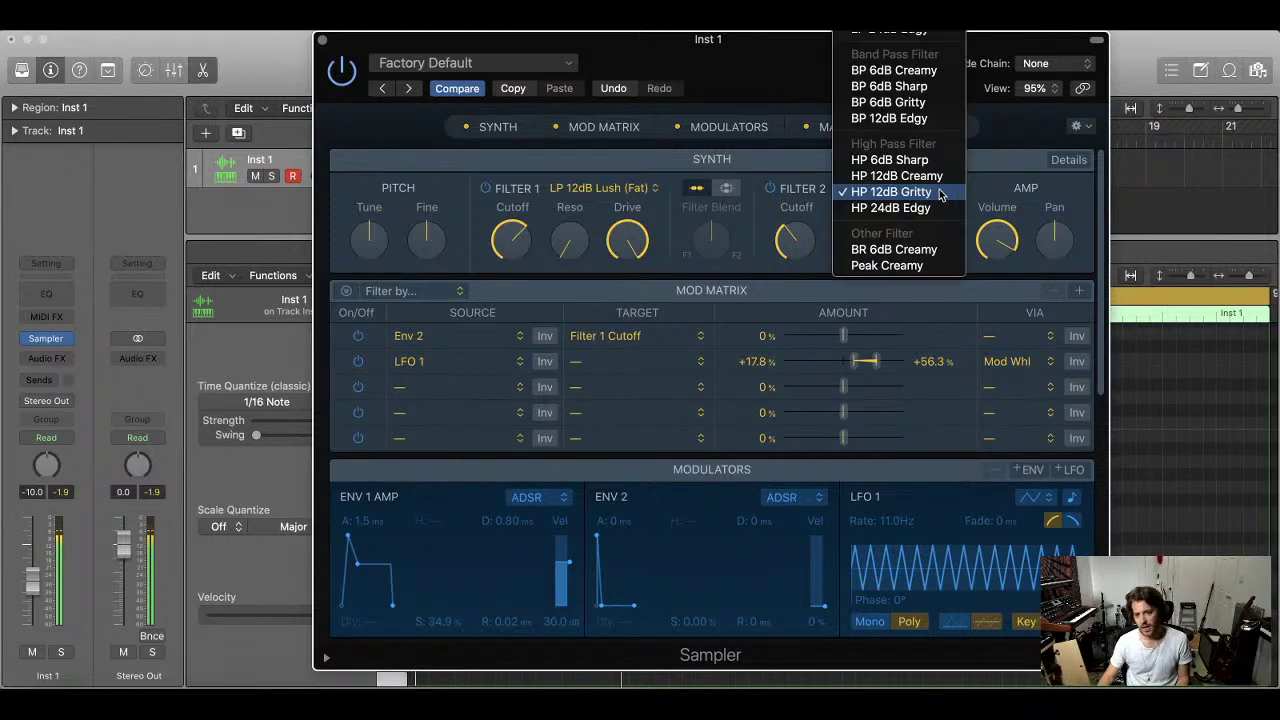
left_click(800, 120)
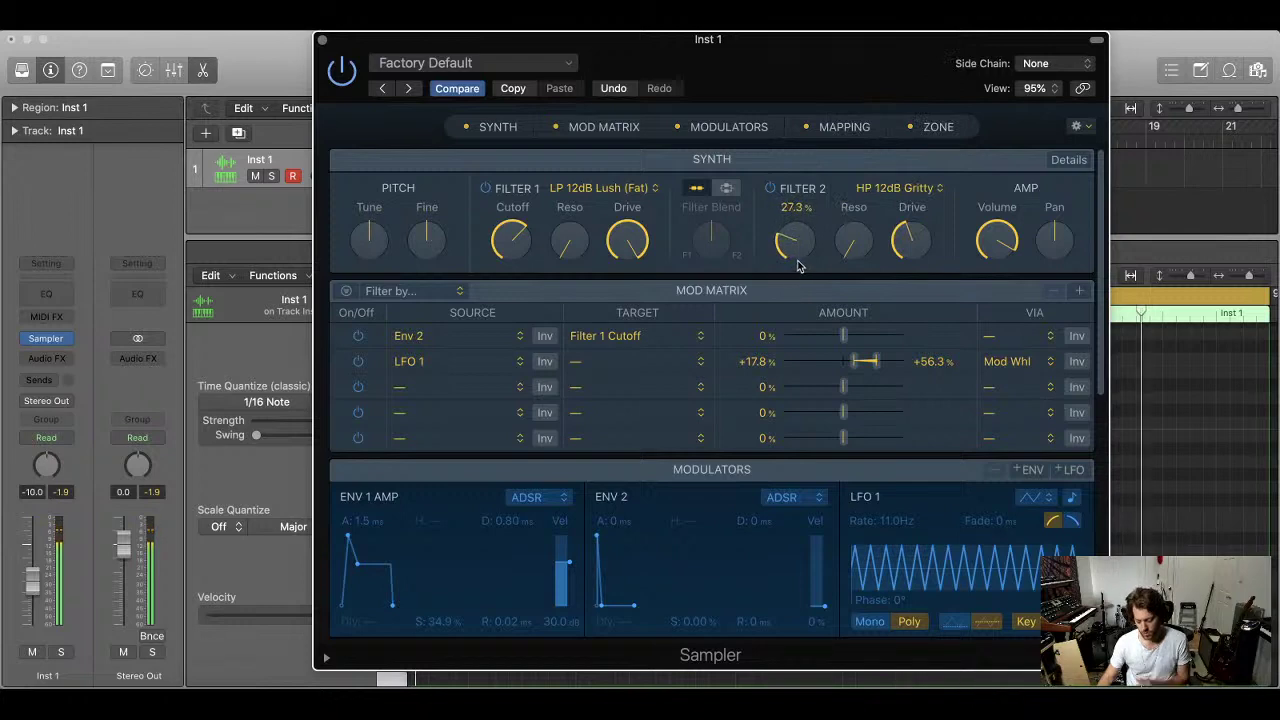
Try LP 12dB Gritty on Filter 2, raise its cutoff past half, set drive to about 38.5%, and settle on LP 12dB Lush (Fat)
left_click(930, 189)
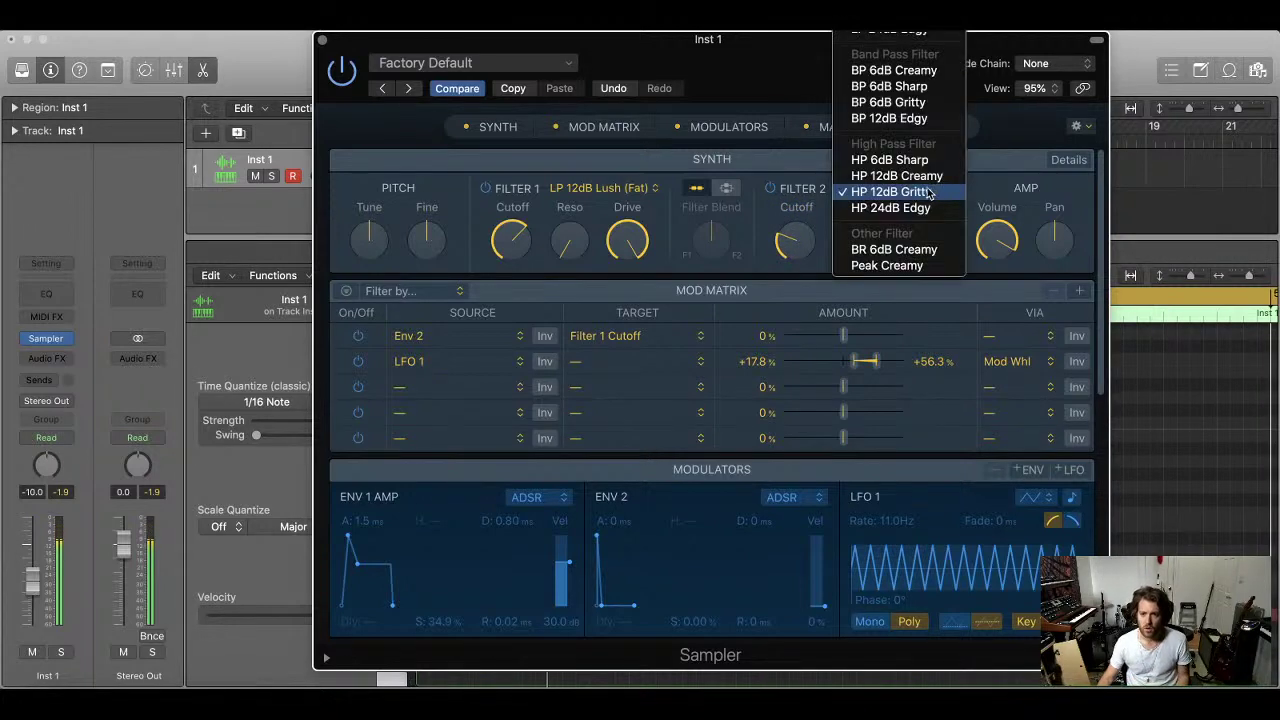
scroll(900, 175, "up", 3)
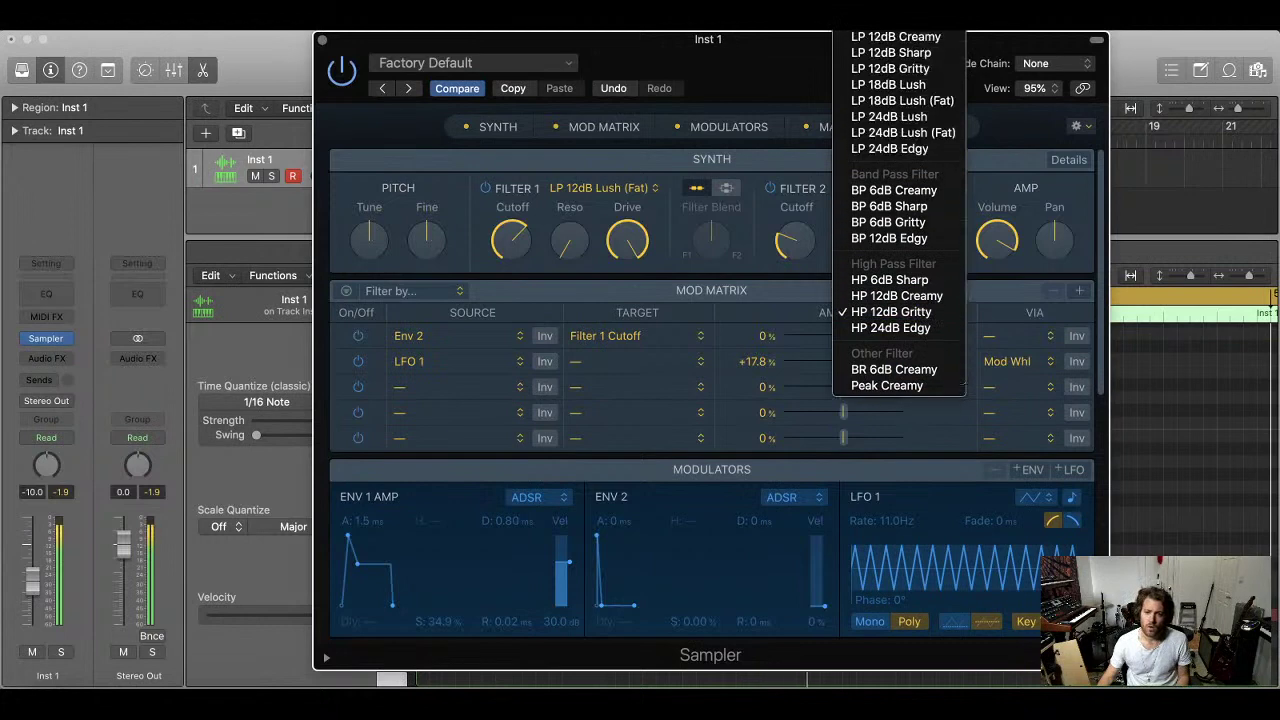
scroll(900, 175, "up", 2)
left_click(897, 134)
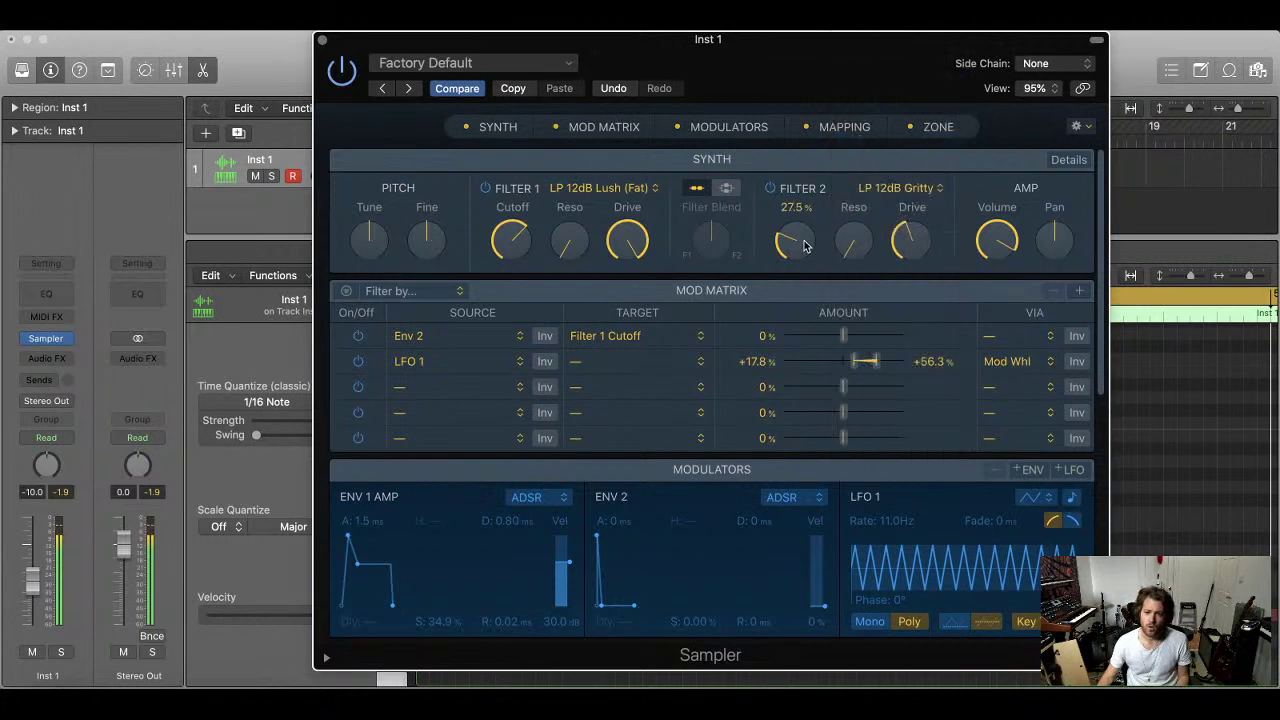
left_click_drag(804, 246, 902, 244)
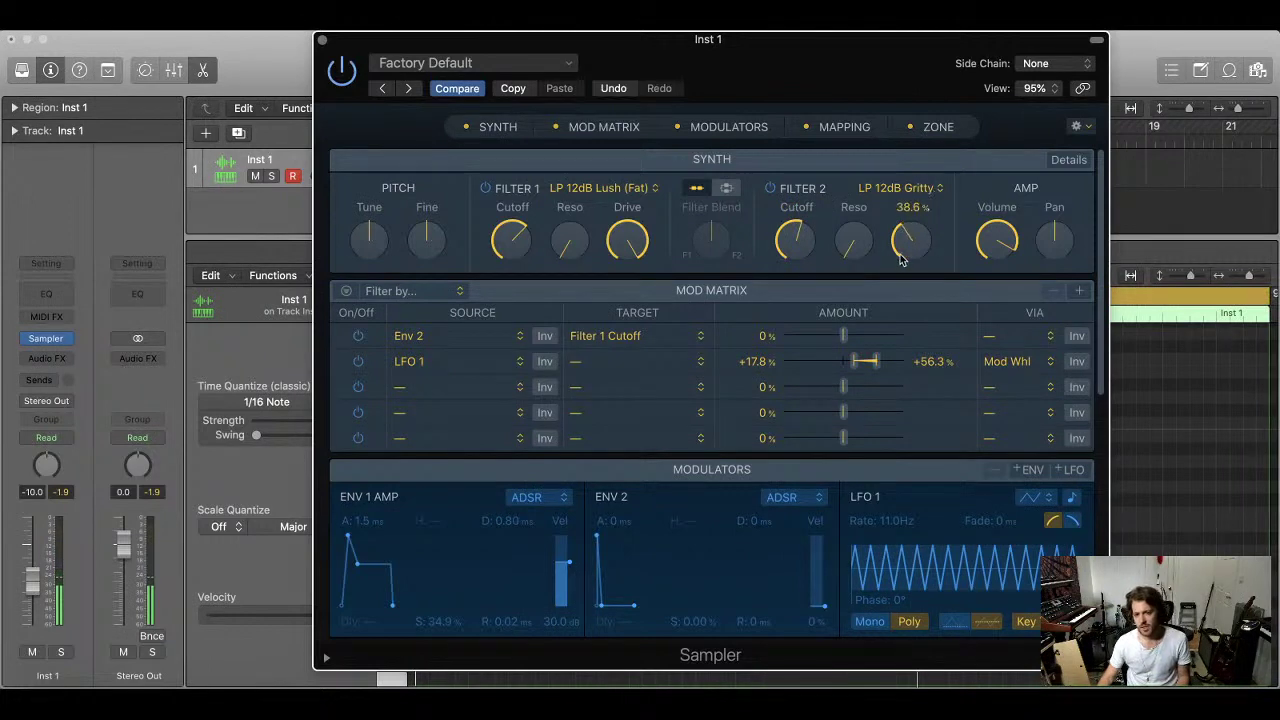
left_click(936, 188)
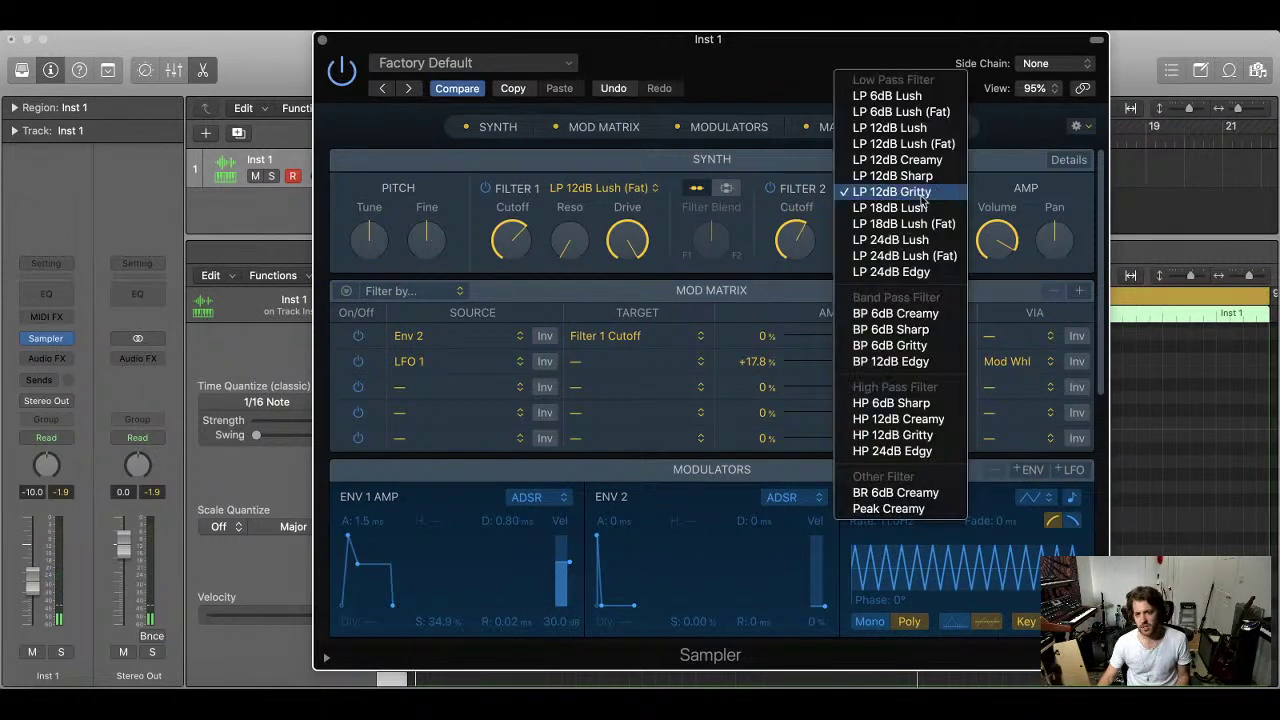
left_click(908, 147)
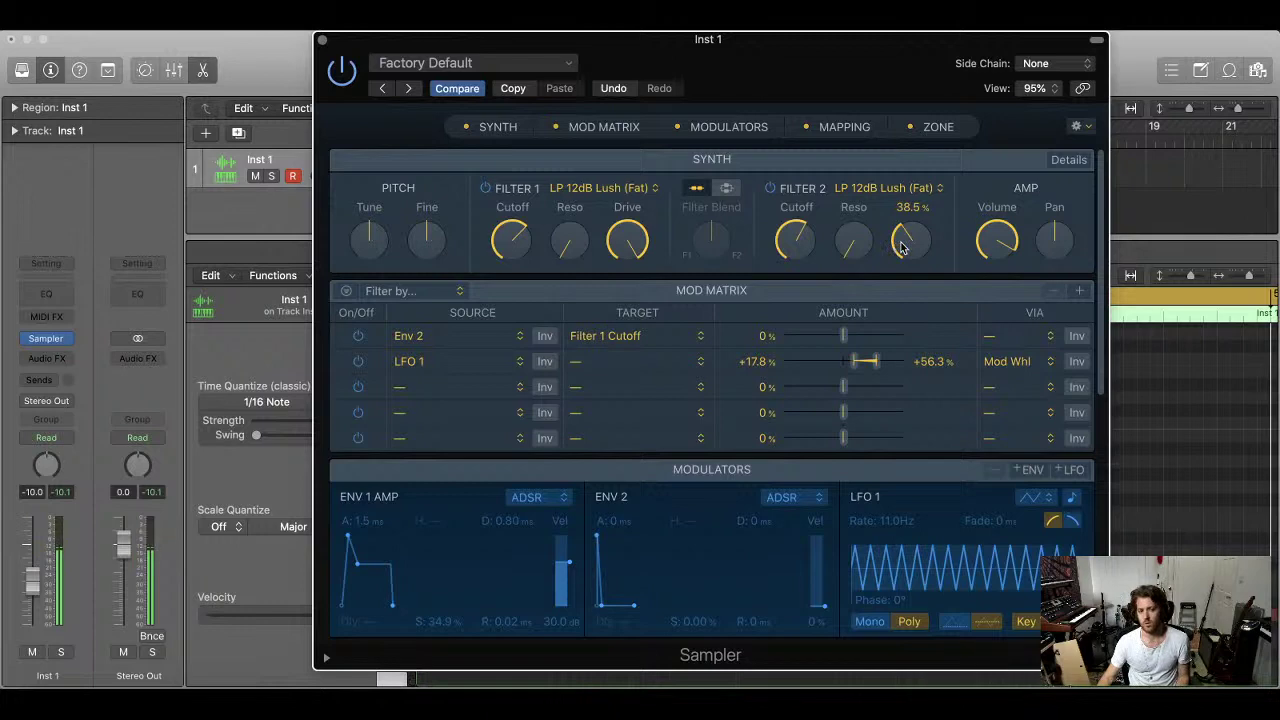
Trim the kick zone's sample end to 25381 and return to the synth section
left_click(936, 128)
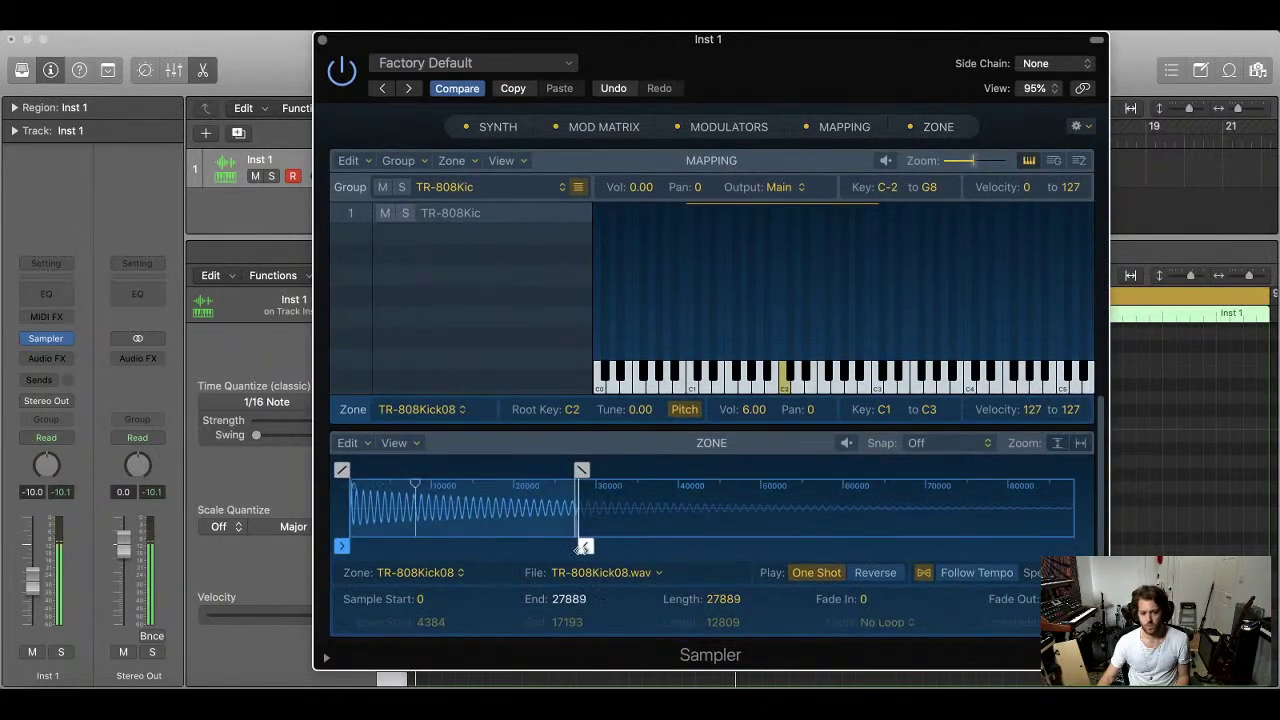
mouse_move(583, 548)
left_mouse_down()
mouse_move(530, 554)
mouse_move(565, 548)
left_mouse_up()
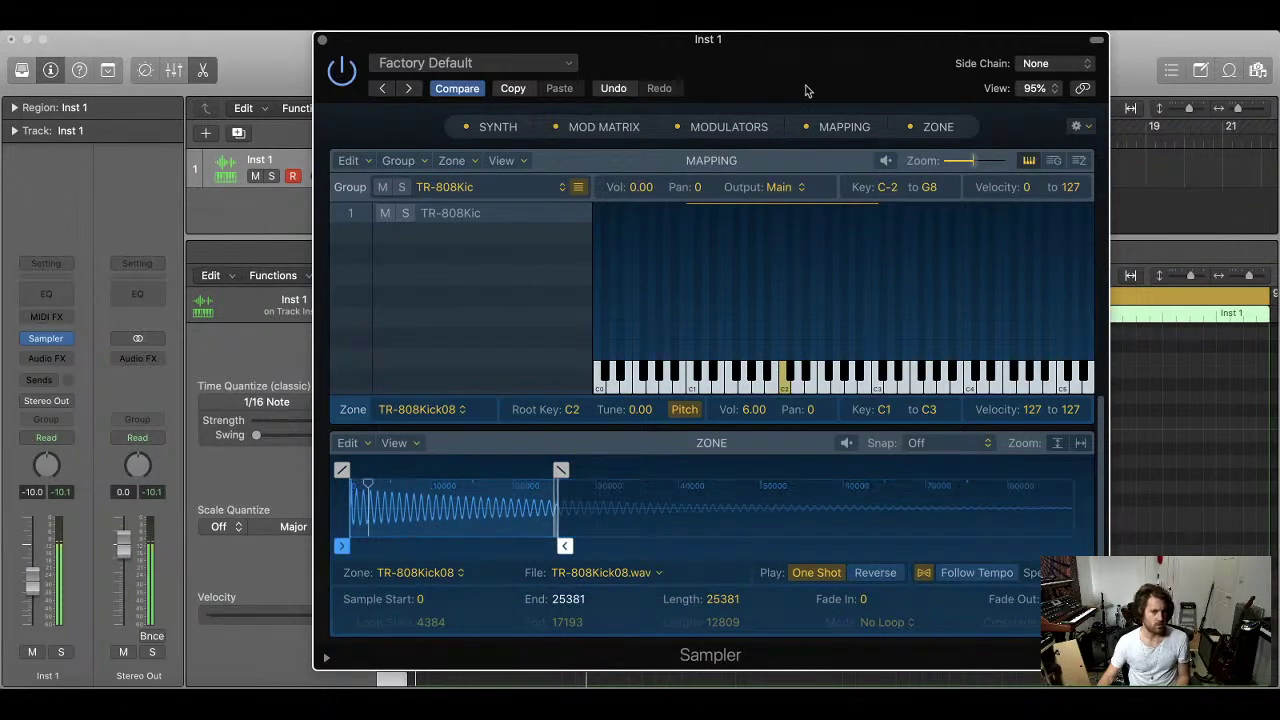
left_click(491, 128)
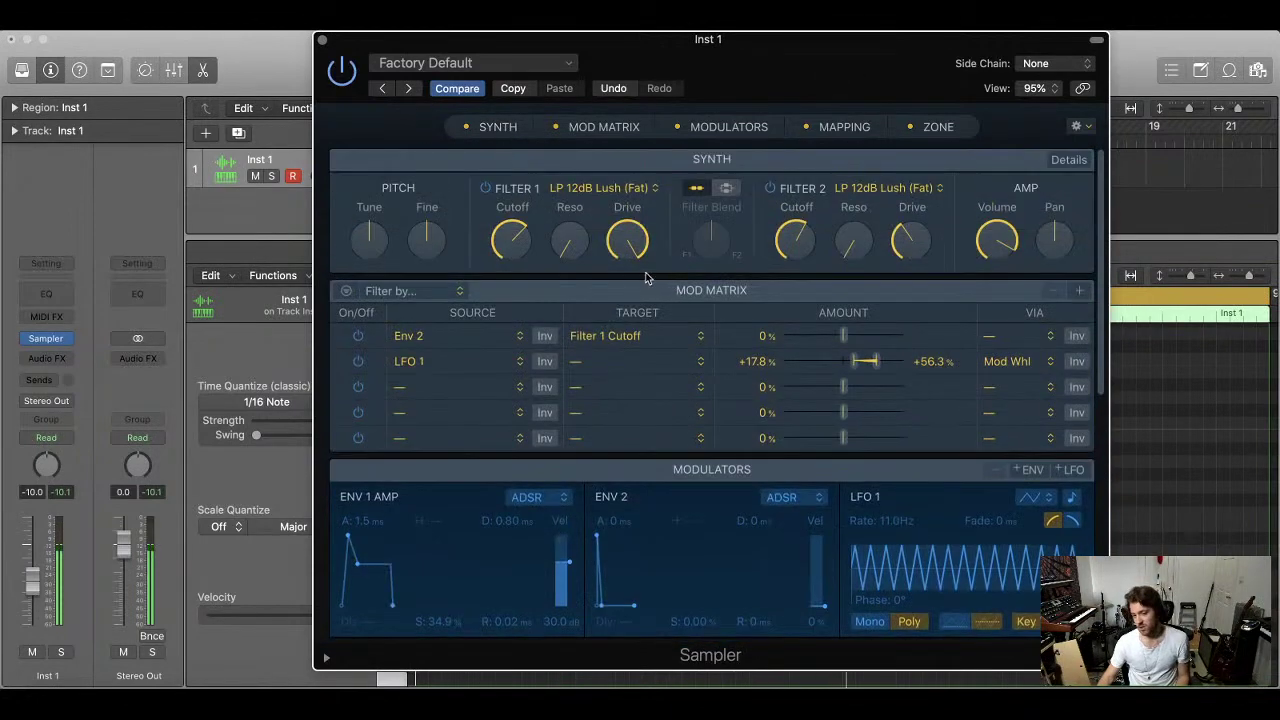
Insert FabFilter's Saturn 2 in stereo as an audio effect on the Inst 1 channel
left_click(34, 362)
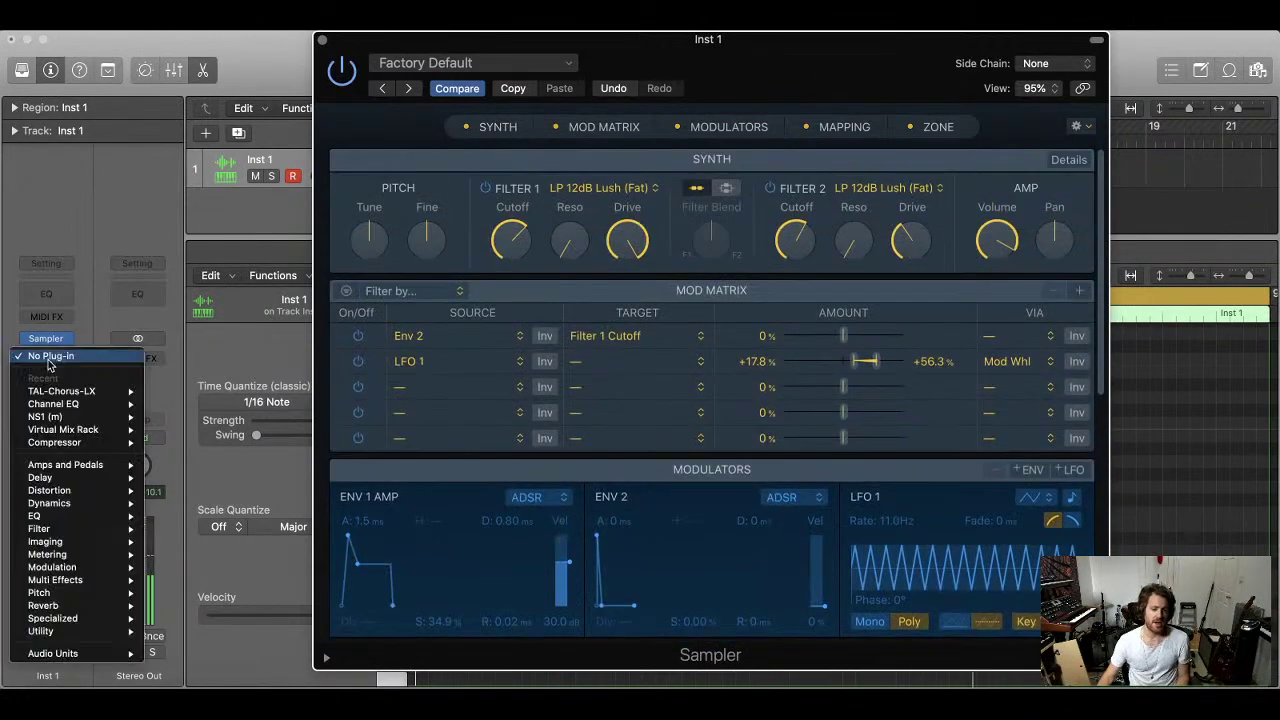
mouse_move(110, 656)
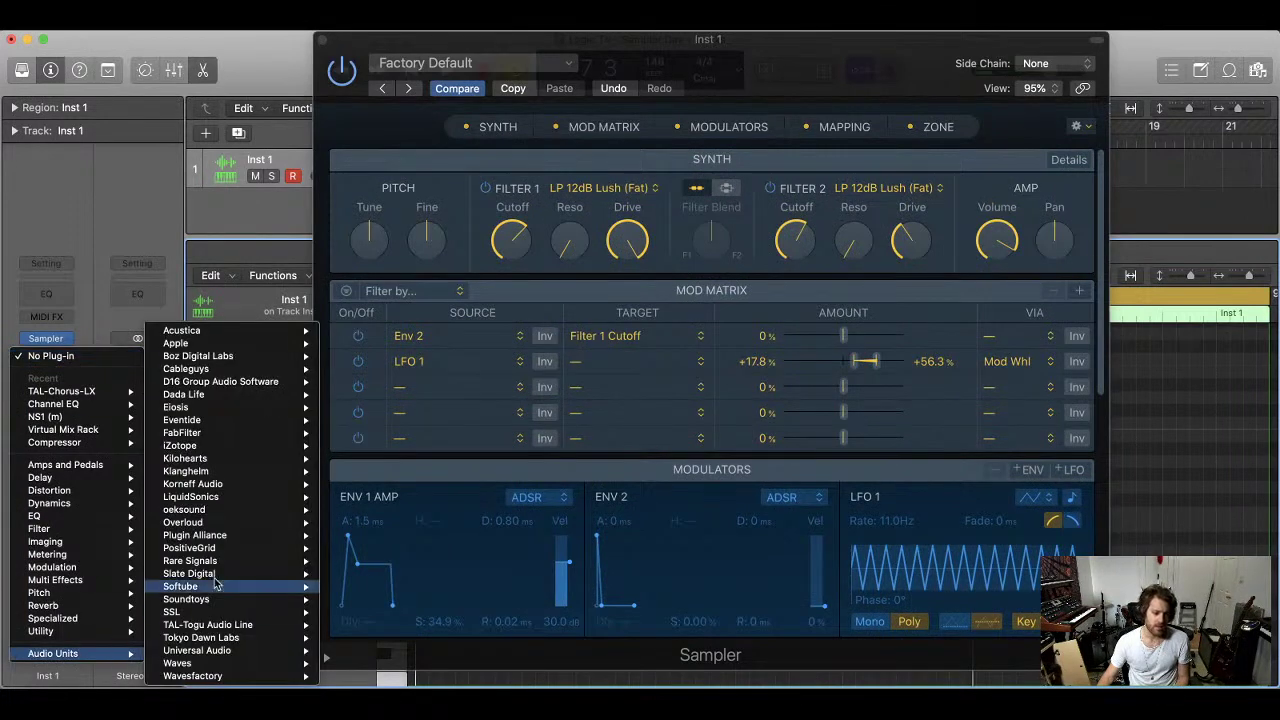
mouse_move(245, 428)
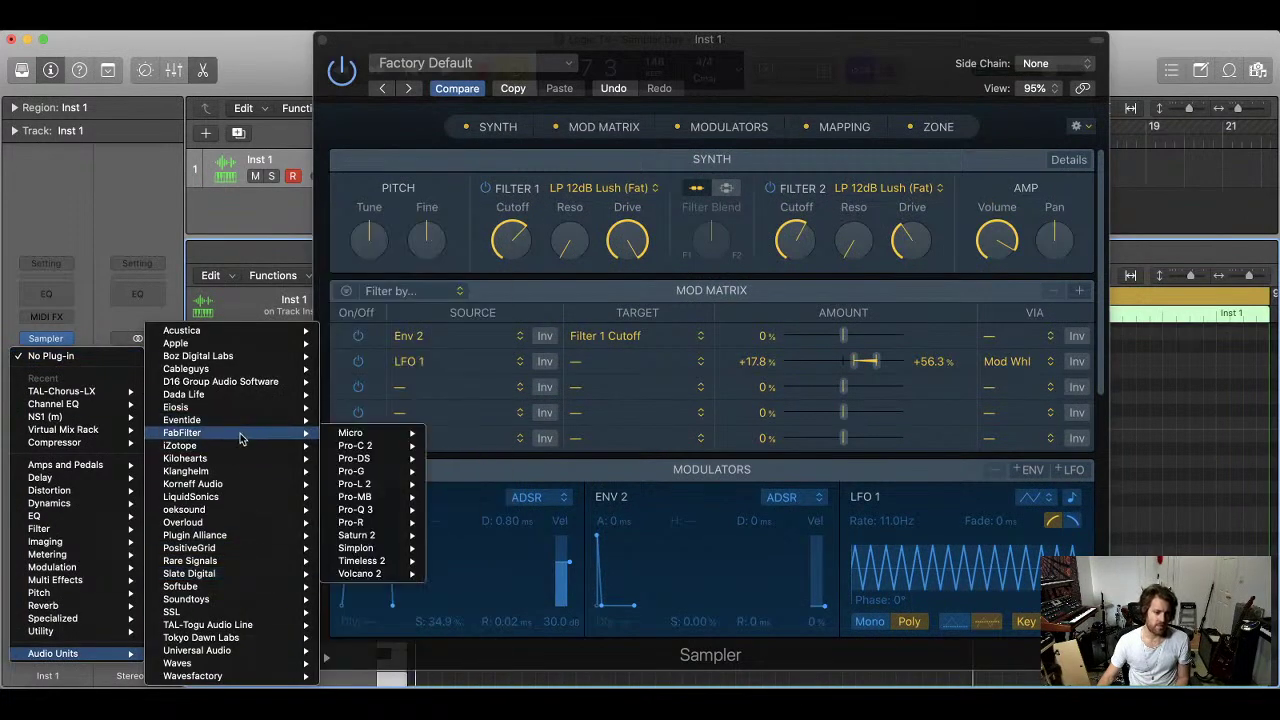
mouse_move(386, 538)
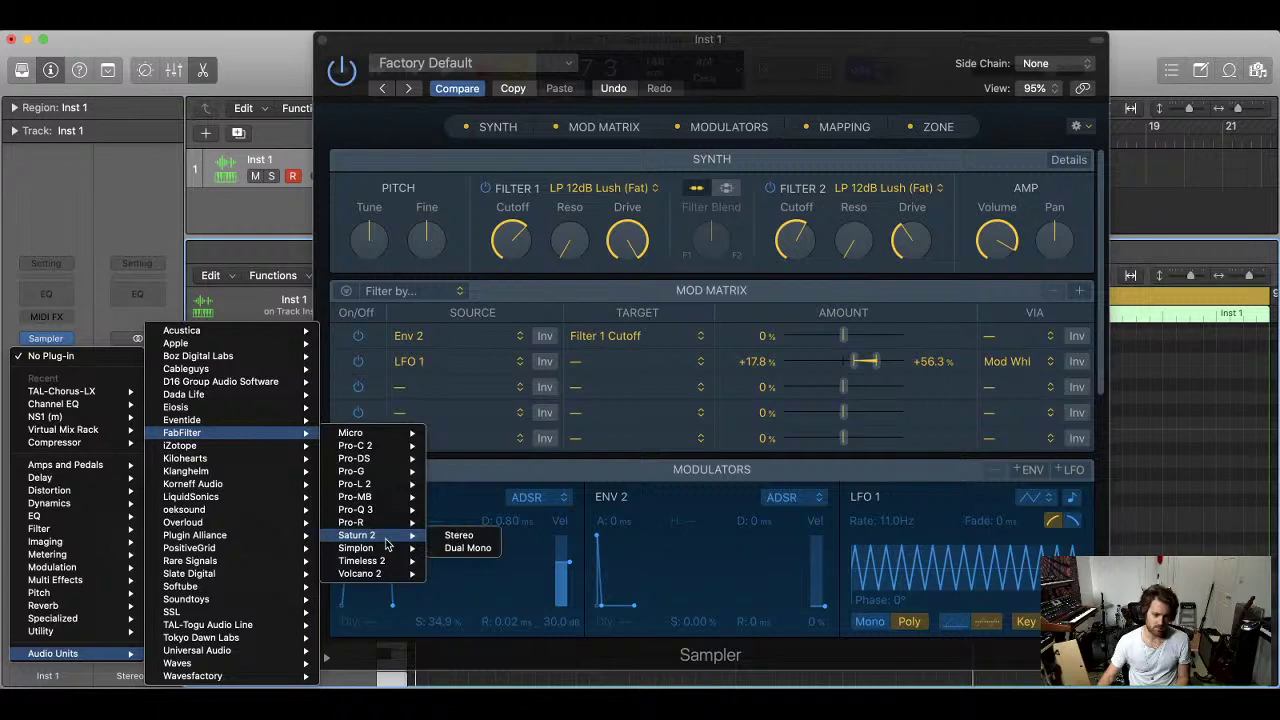
left_click(460, 536)
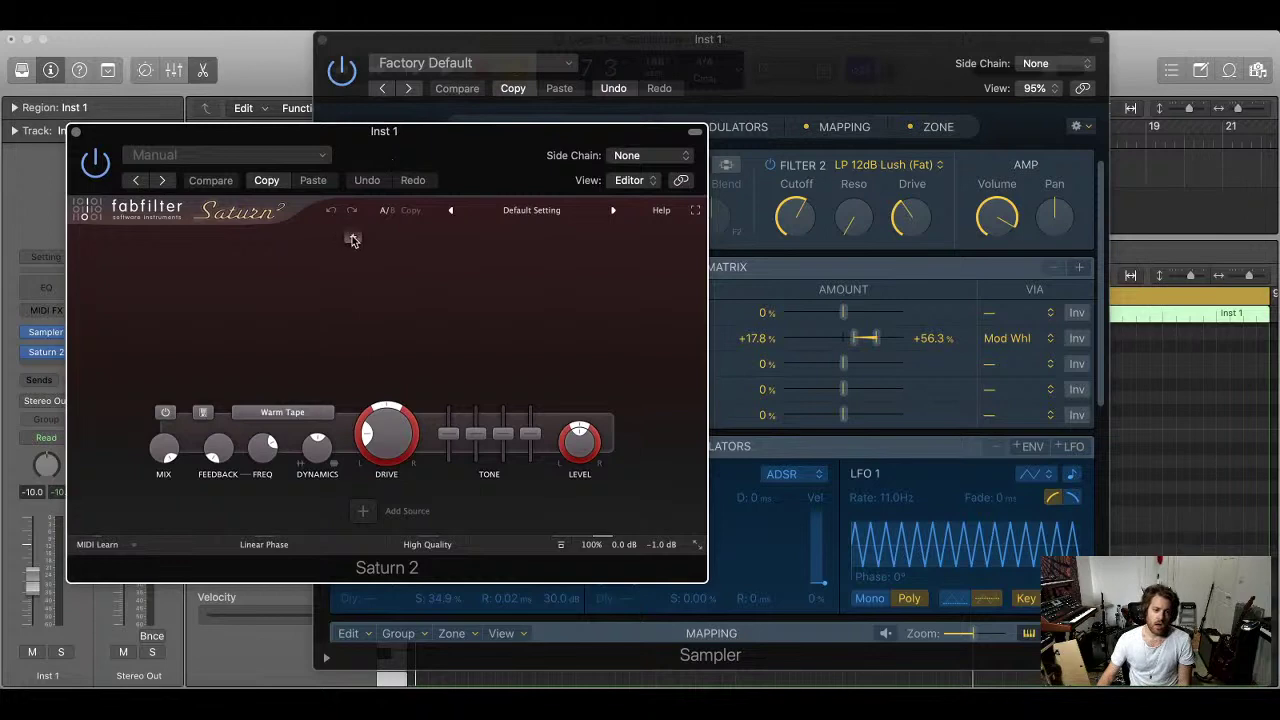
Split Saturn 2 into two bands with the crossover at 131.48 Hz, turn the low band's drive to minimum, and solo the high band
left_click_drag(352, 240, 272, 244)
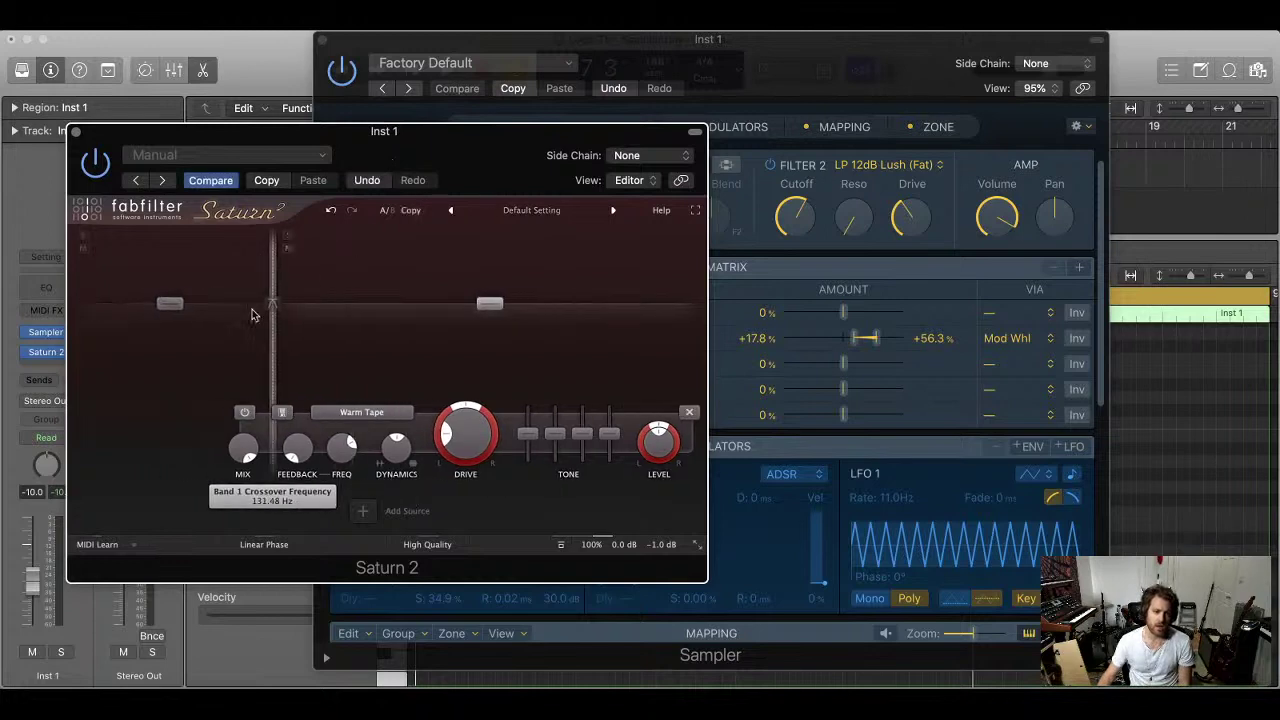
left_click_drag(312, 446, 312, 470)
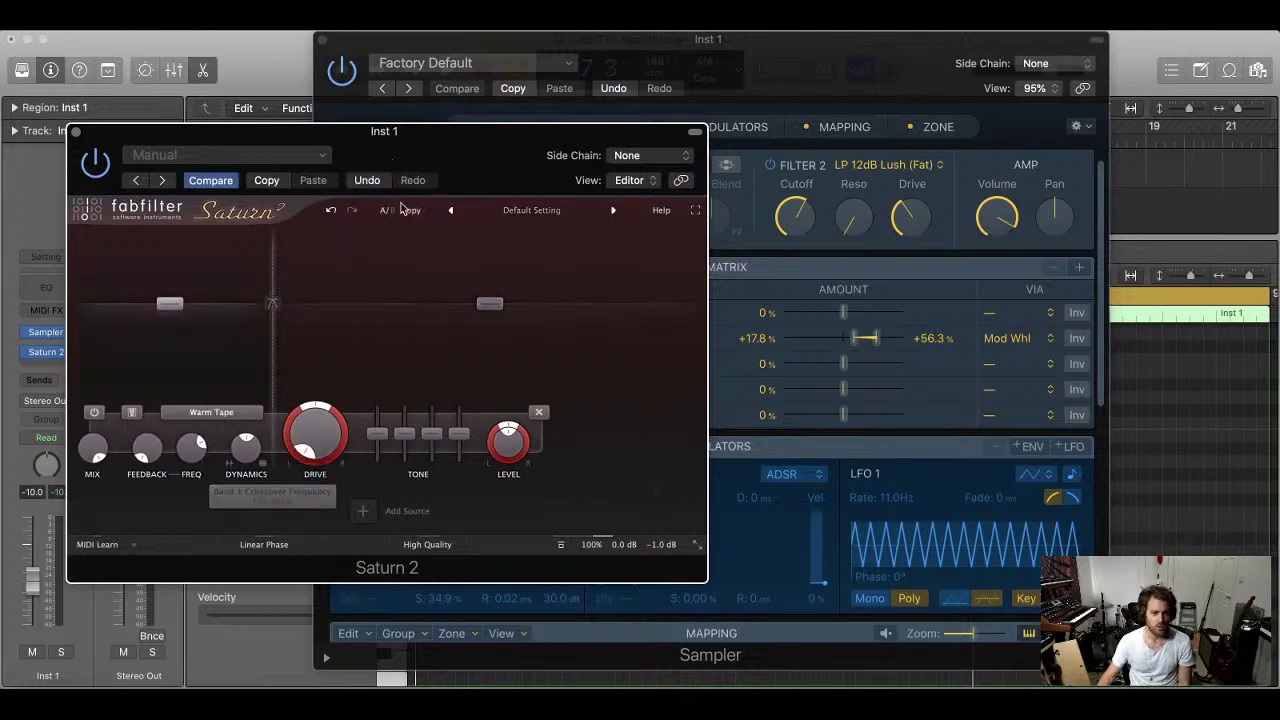
left_click_drag(461, 153, 572, 128)
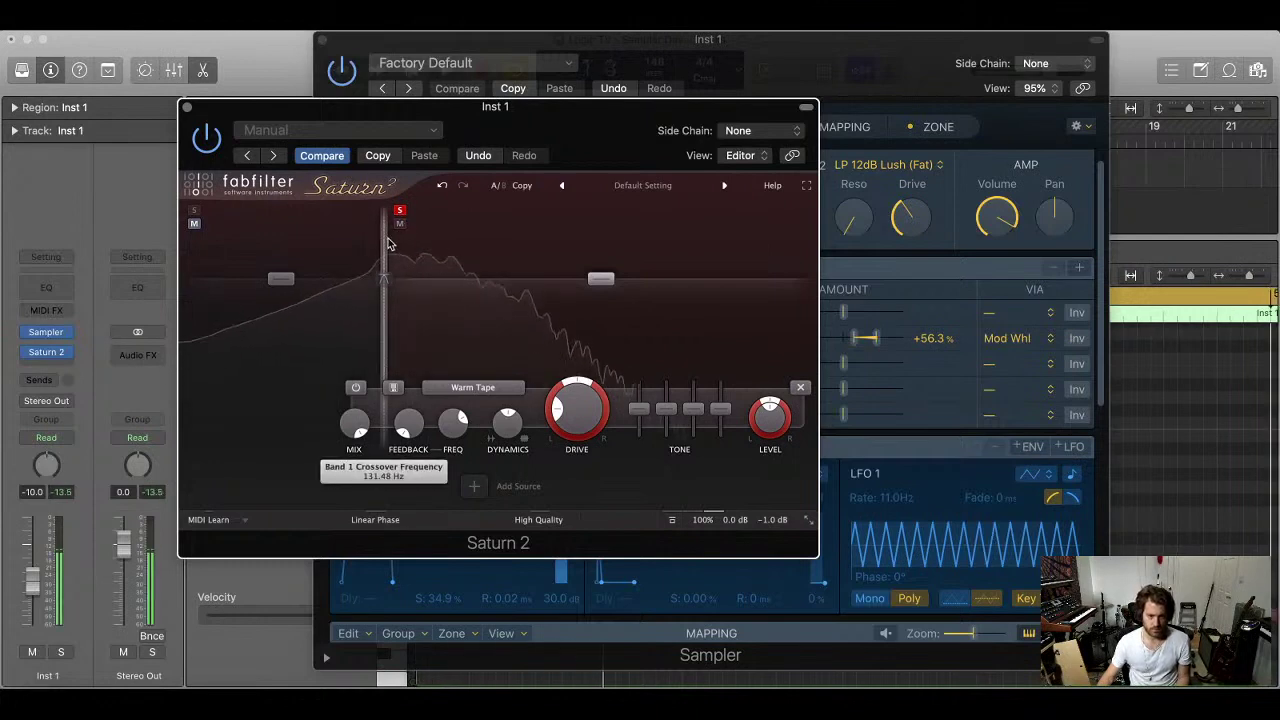
Raise the band crossover to about 395 Hz and audition the low and high bands by soloing each in turn
left_click_drag(390, 232, 471, 245)
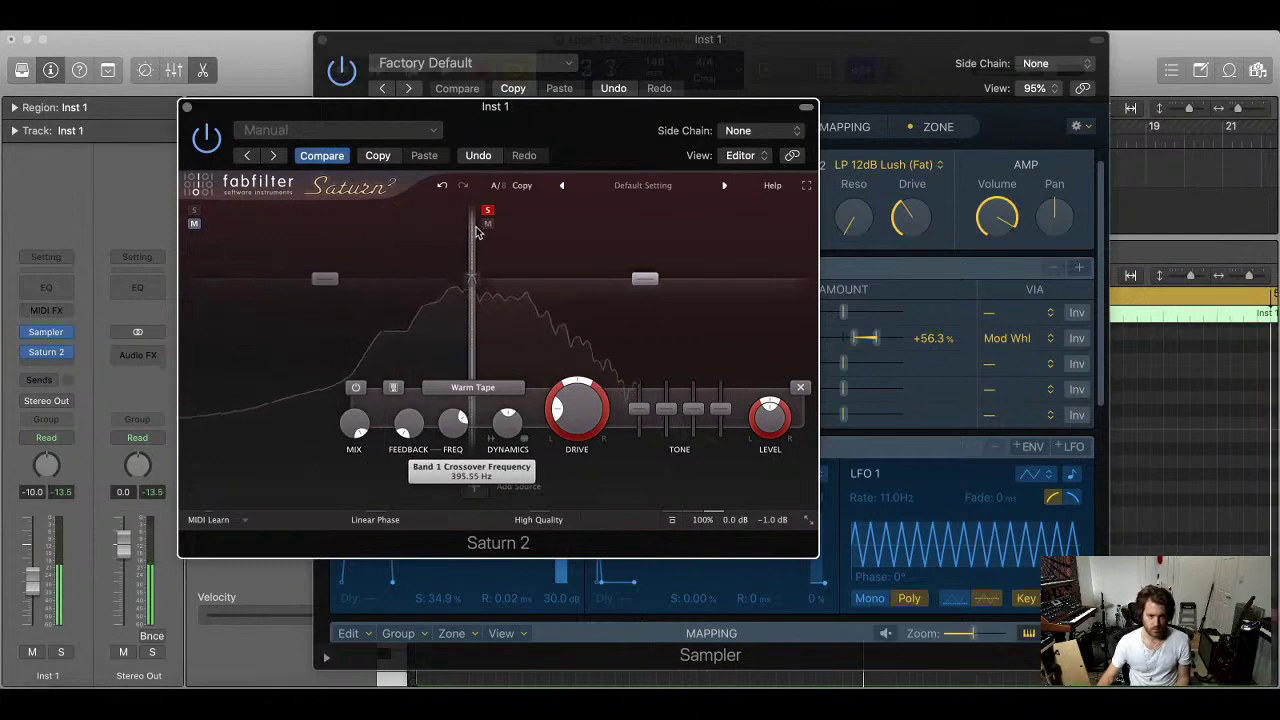
left_click(487, 210)
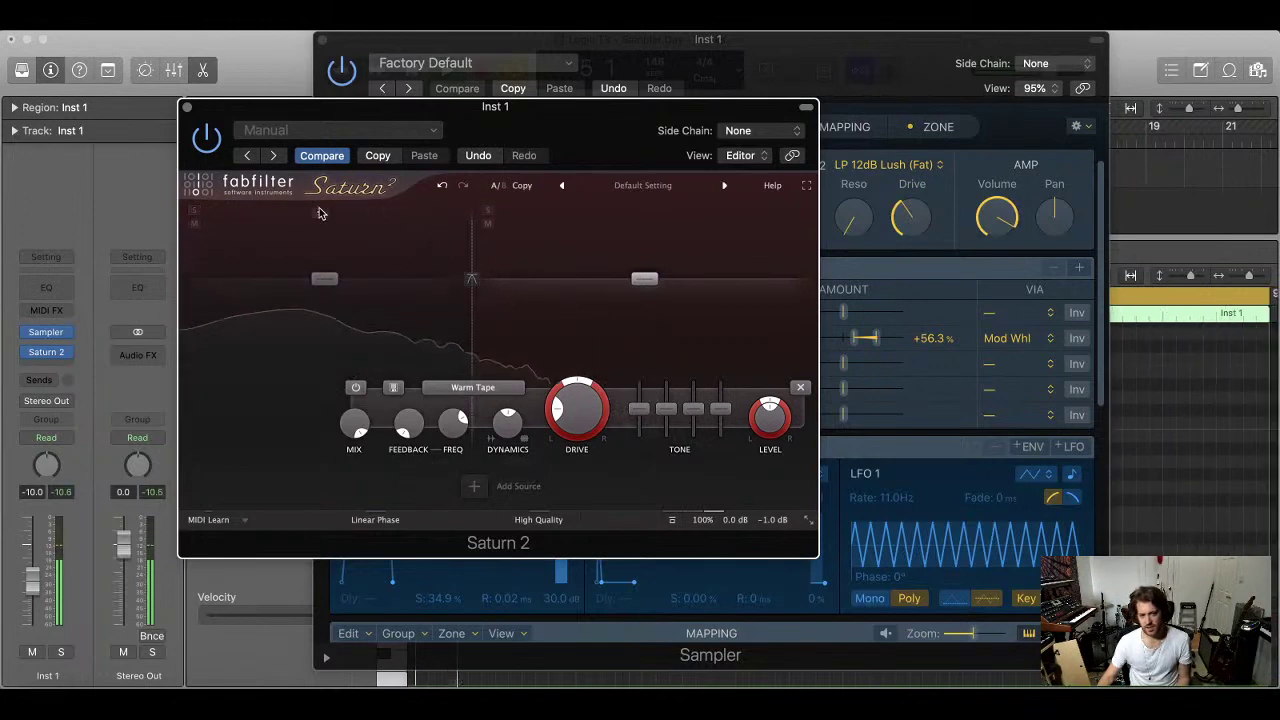
left_click(195, 213)
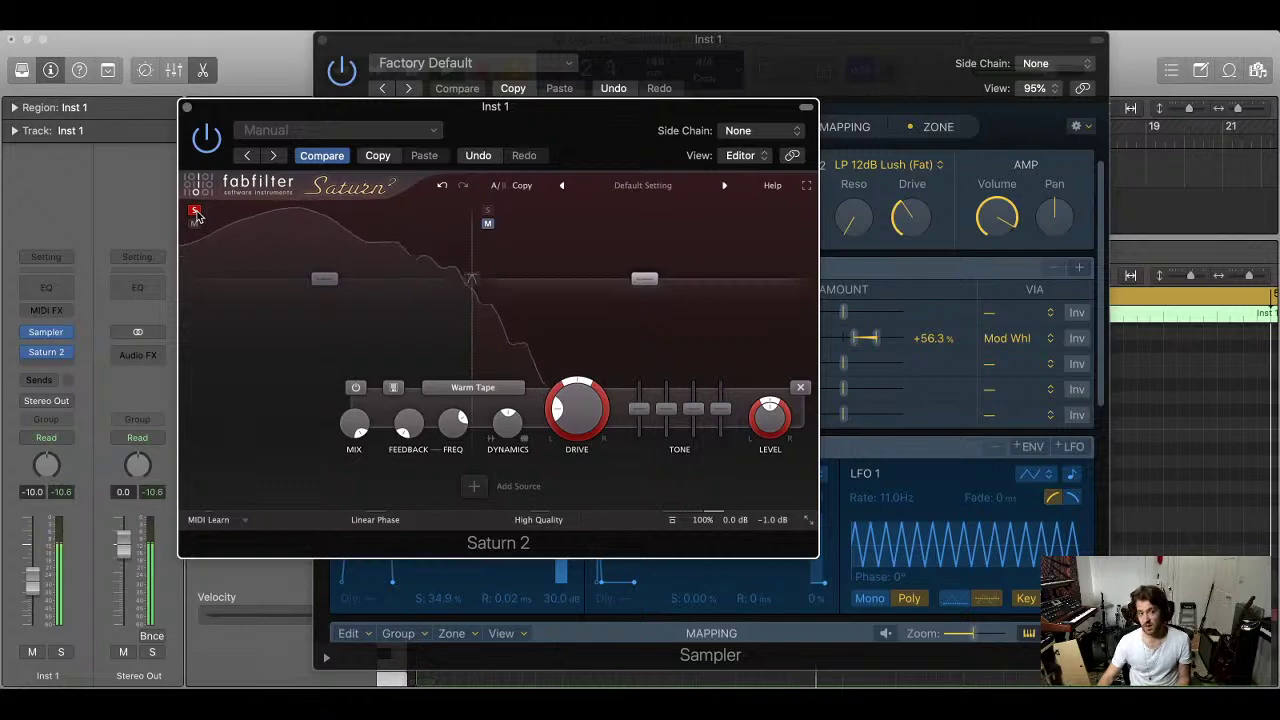
left_click(195, 213)
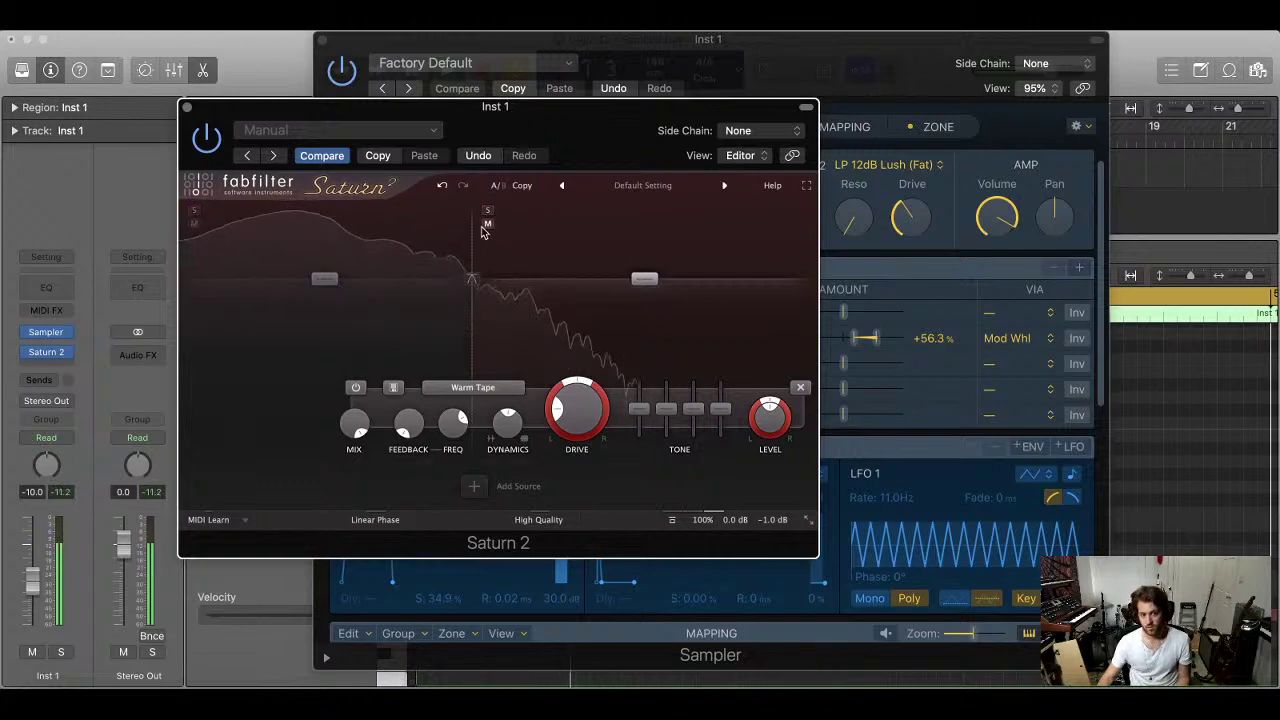
left_click(487, 212)
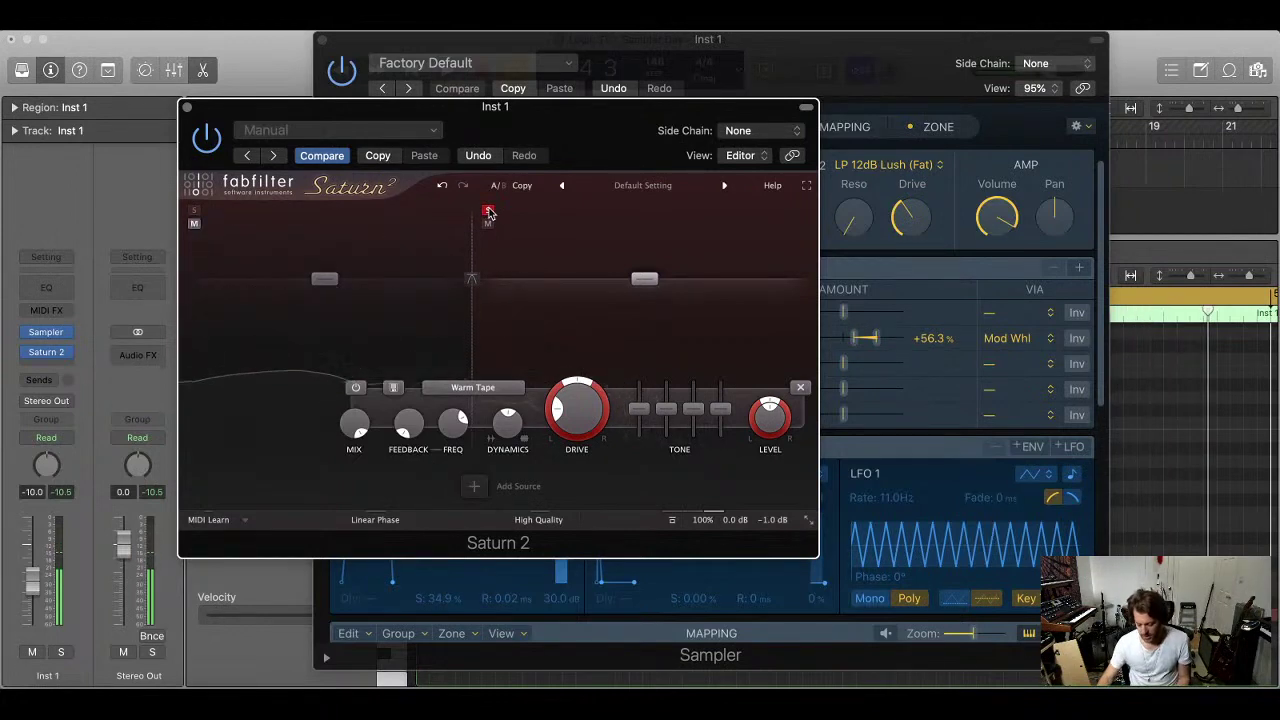
Move the crossover slightly higher, restore both bands, and raise the high band's drive to about 86%
mouse_move(474, 243)
left_mouse_down()
mouse_move(546, 245)
mouse_move(471, 244)
mouse_move(490, 242)
left_mouse_up()
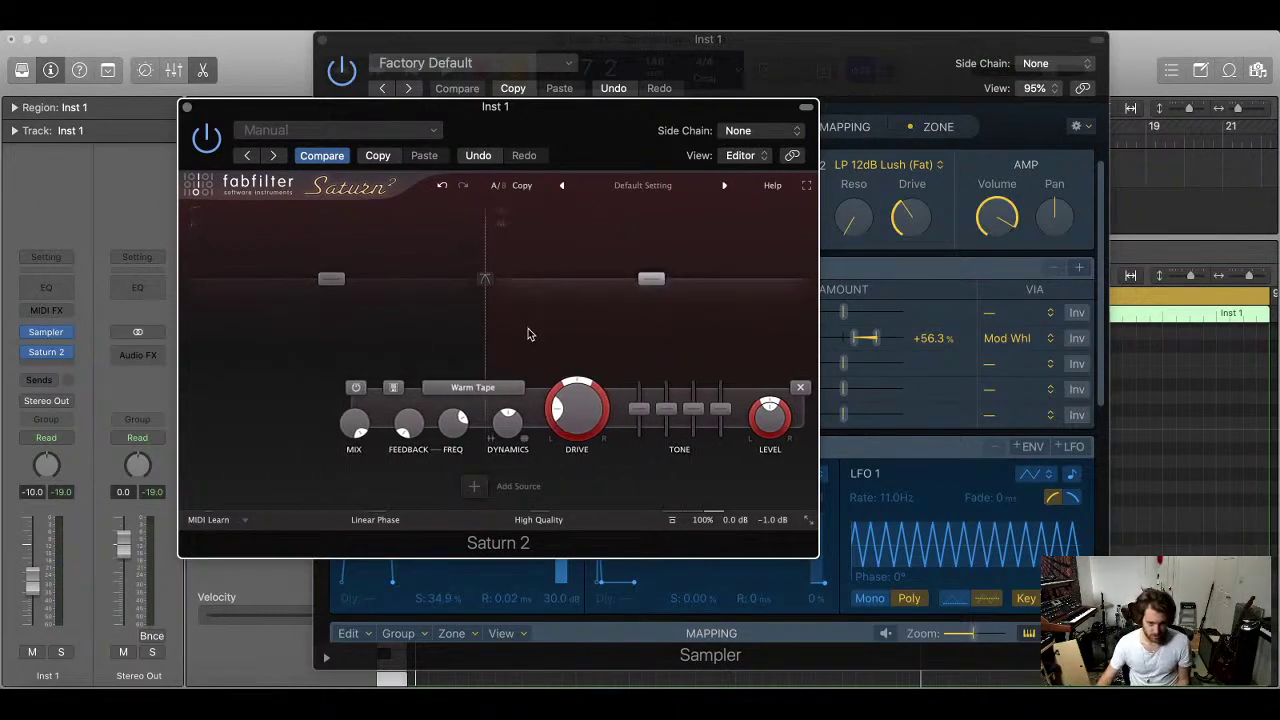
left_click_drag(563, 410, 619, 272)
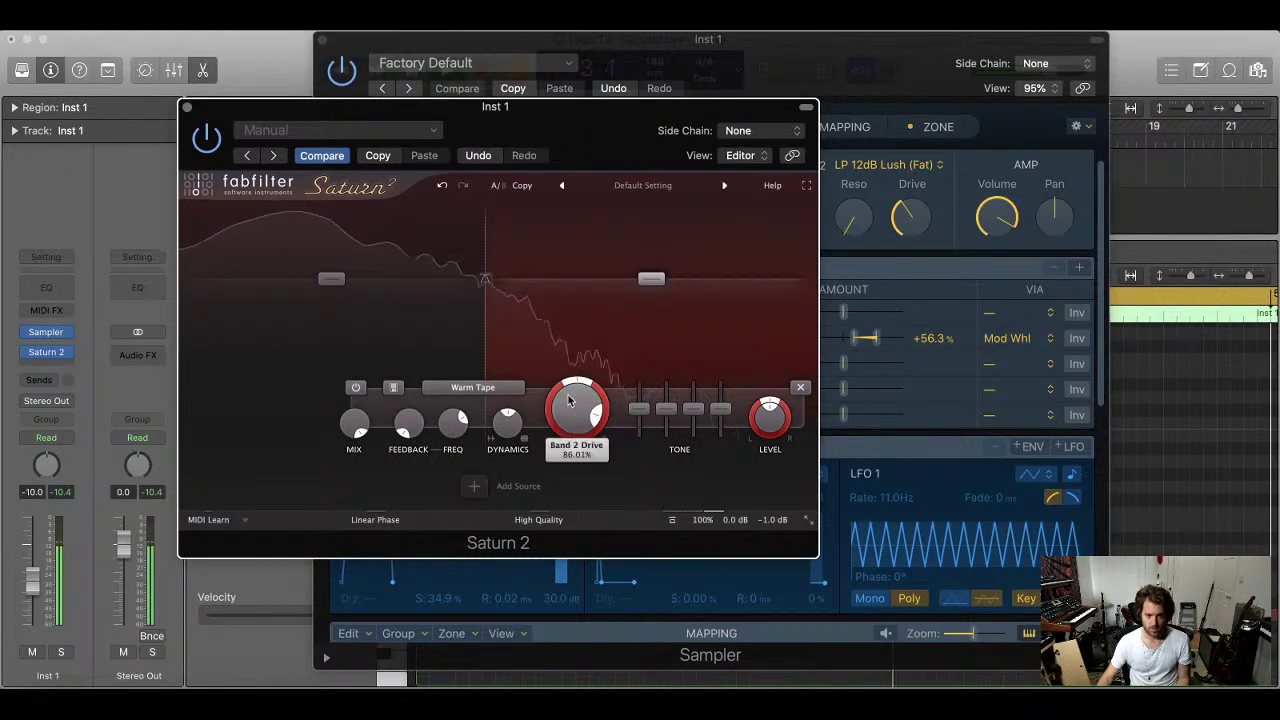
Add a third band in Saturn 2 with its crossover at about 1437 Hz and set the top band's style to Warm Transformer
left_click(722, 228)
left_click_drag(722, 230, 581, 260)
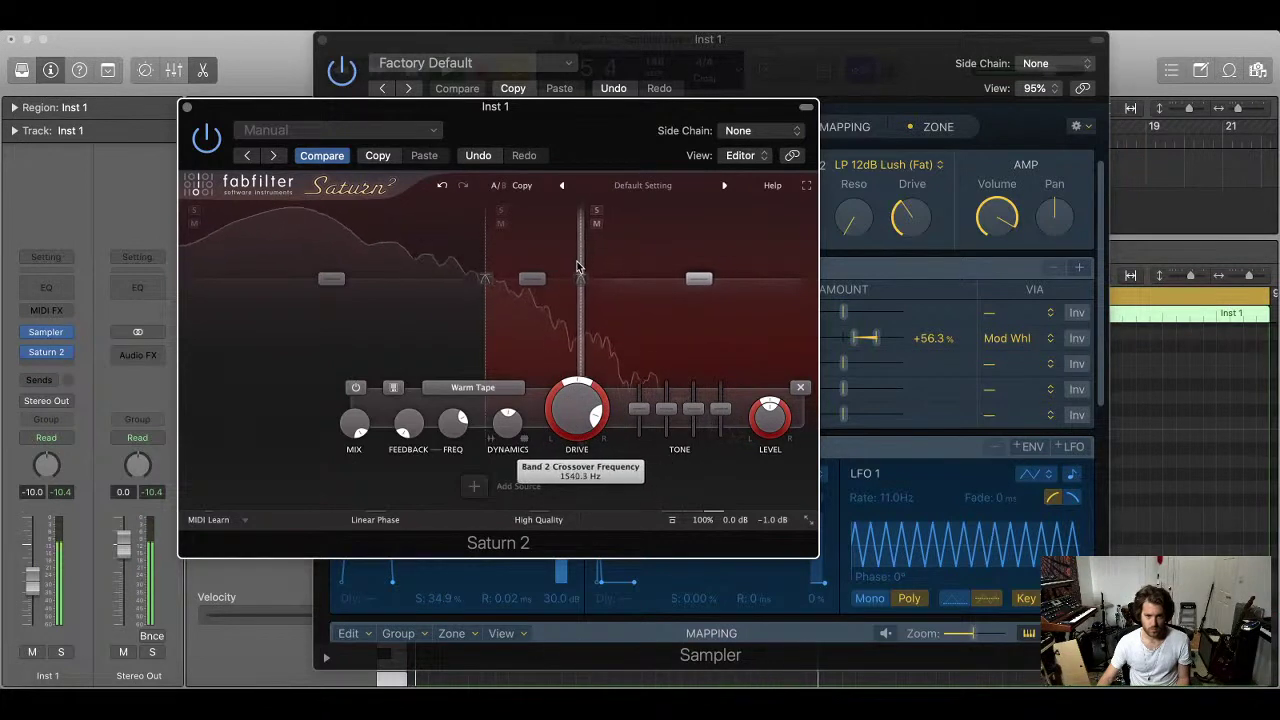
left_click_drag(577, 267, 574, 272)
left_click(473, 387)
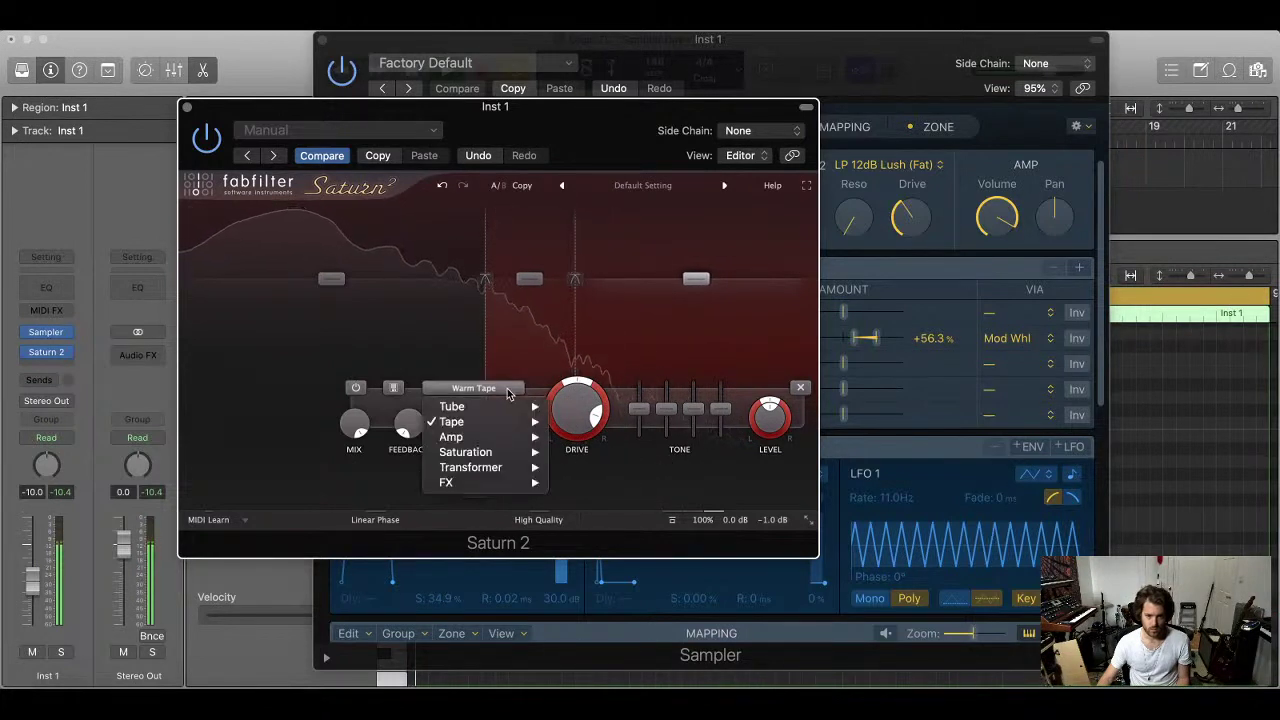
mouse_move(470, 467)
left_click(608, 497)
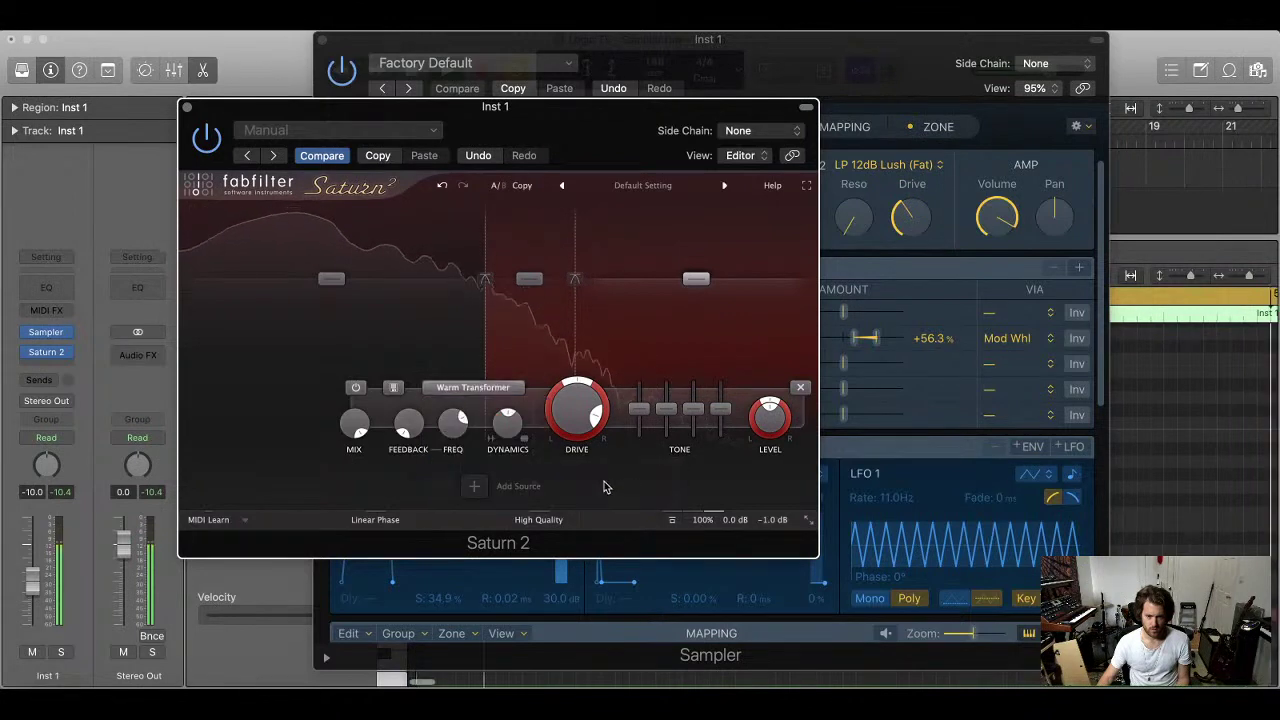
left_click(487, 390)
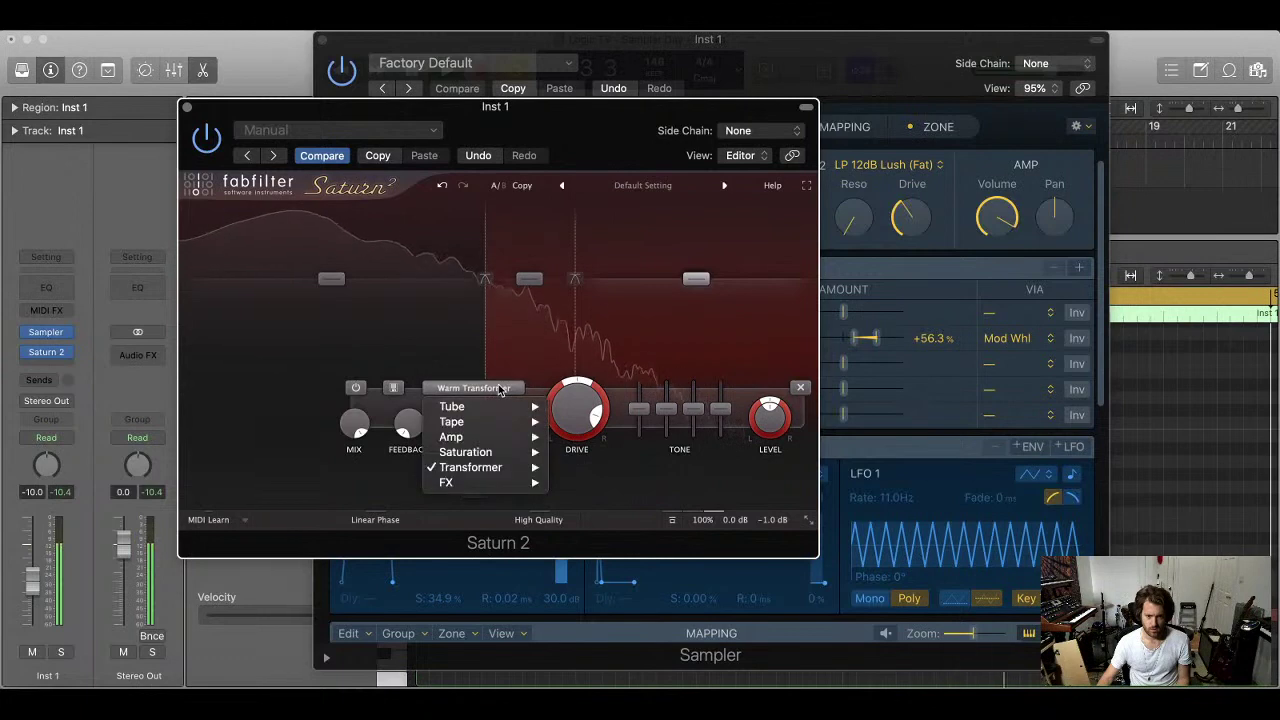
left_click(565, 300)
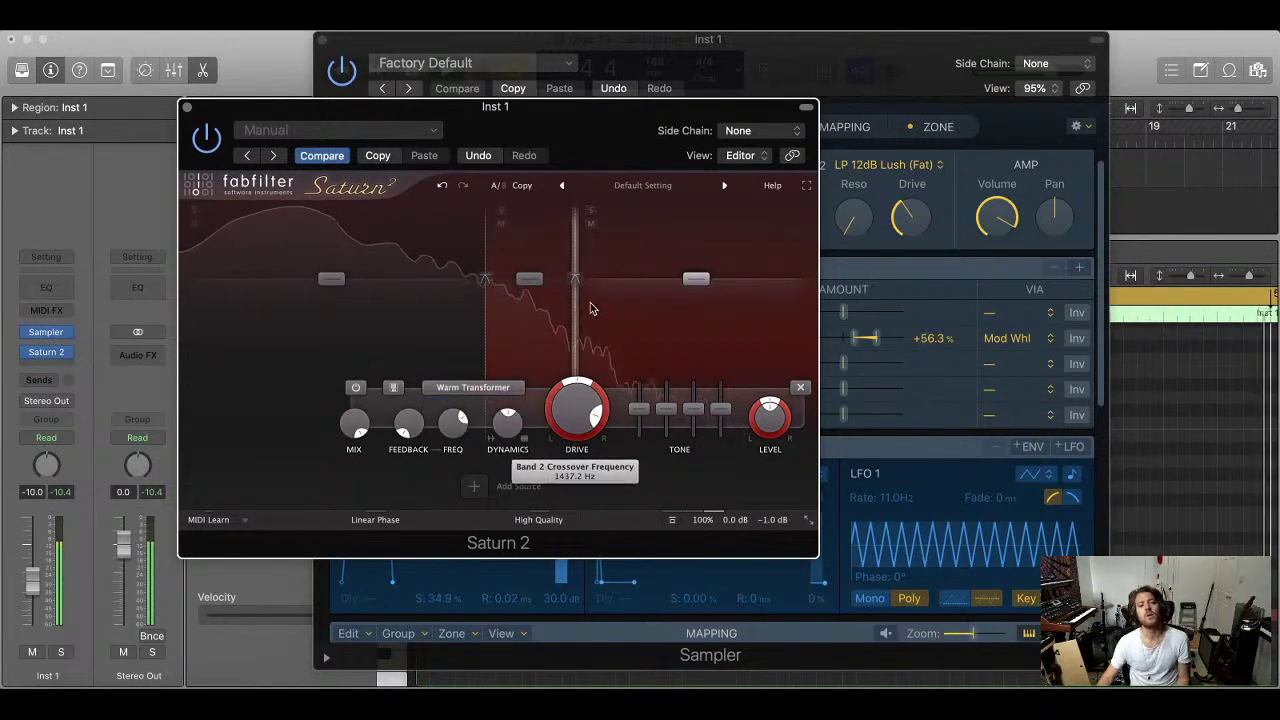
Widen Saturn 2's middle band by raising the upper crossover considerably and nudging the lower crossover slightly higher
left_click_drag(568, 266, 656, 243)
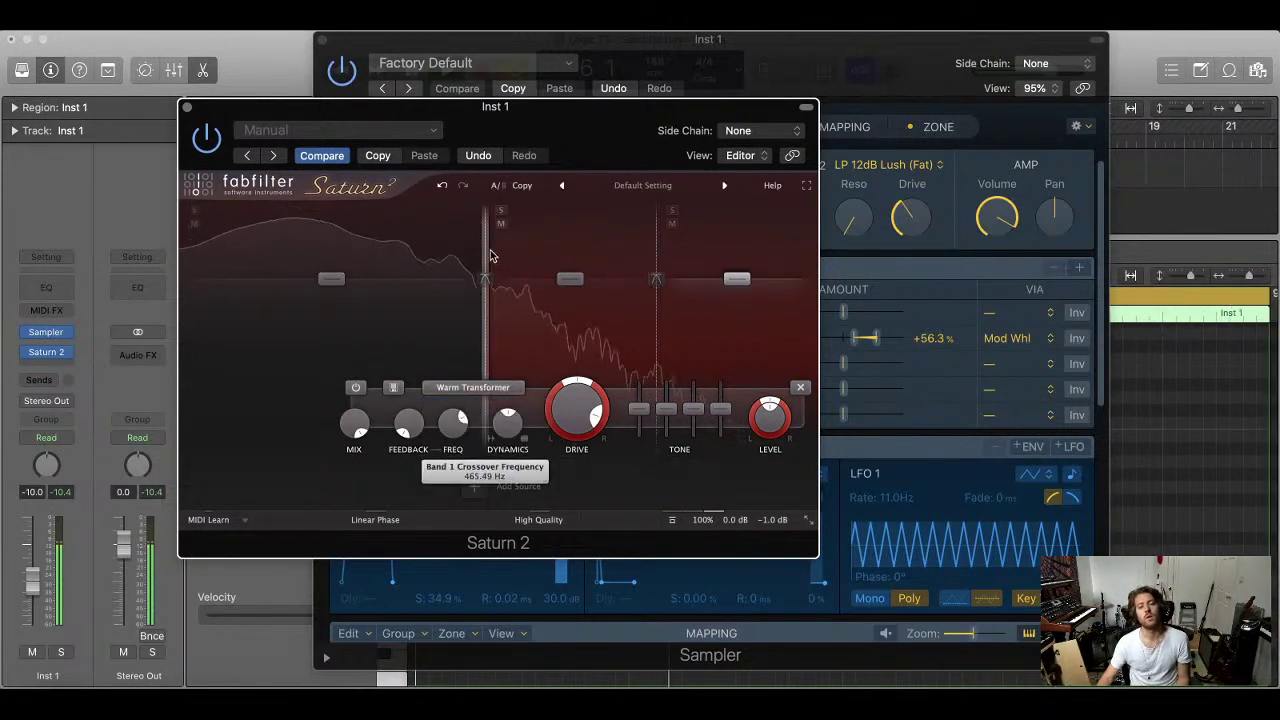
mouse_move(486, 251)
left_mouse_down()
mouse_move(542, 252)
mouse_move(462, 256)
mouse_move(490, 256)
left_mouse_up()
left_click_drag(656, 243, 684, 248)
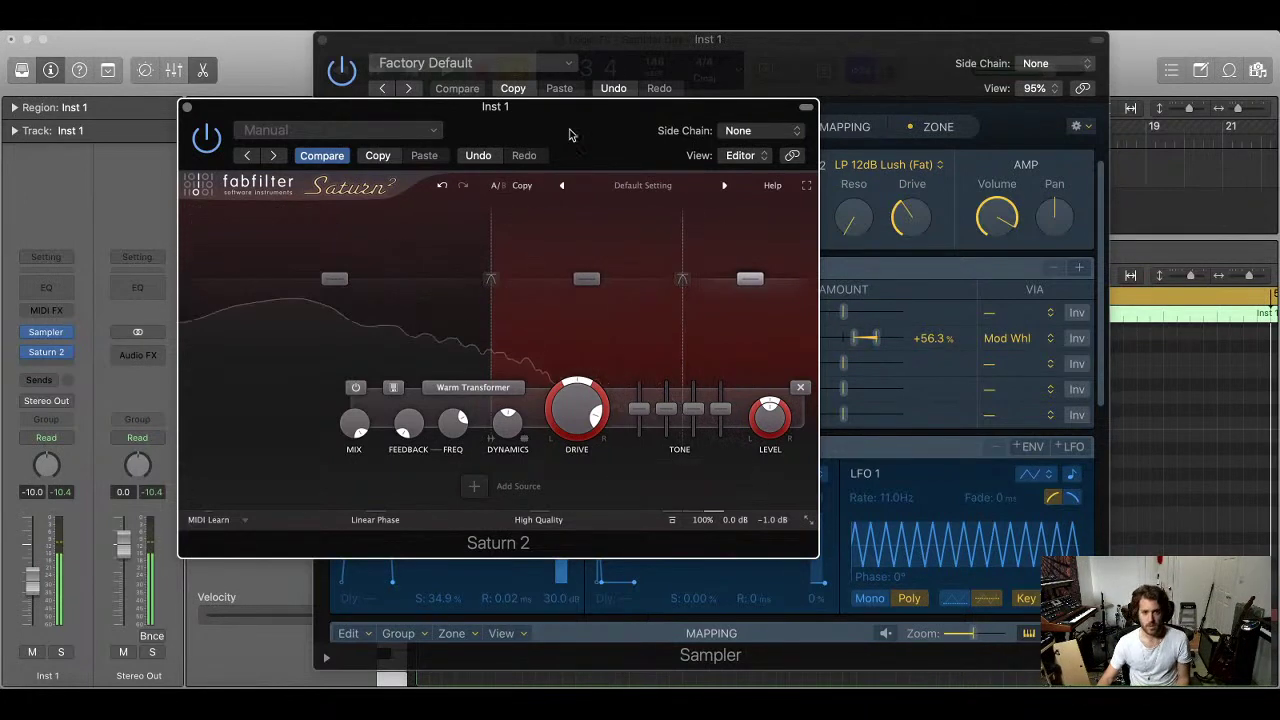
left_click_drag(550, 108, 600, 103)
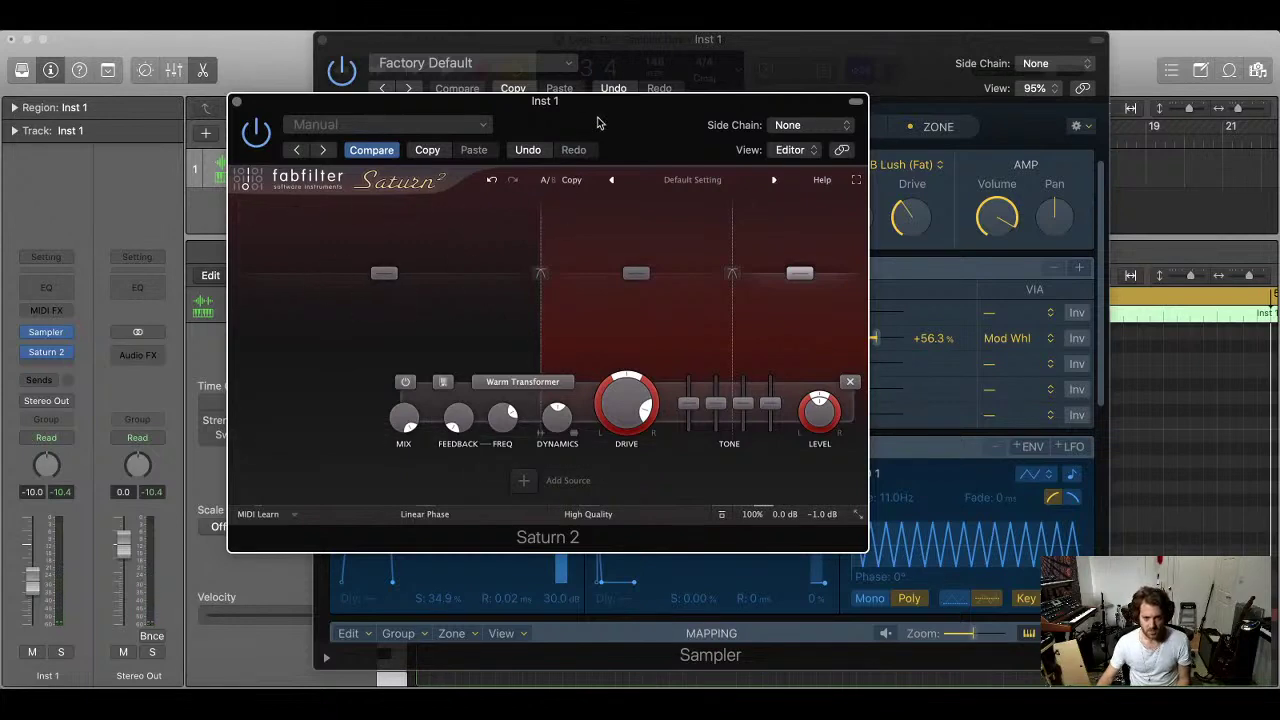
left_click_drag(601, 124, 555, 102)
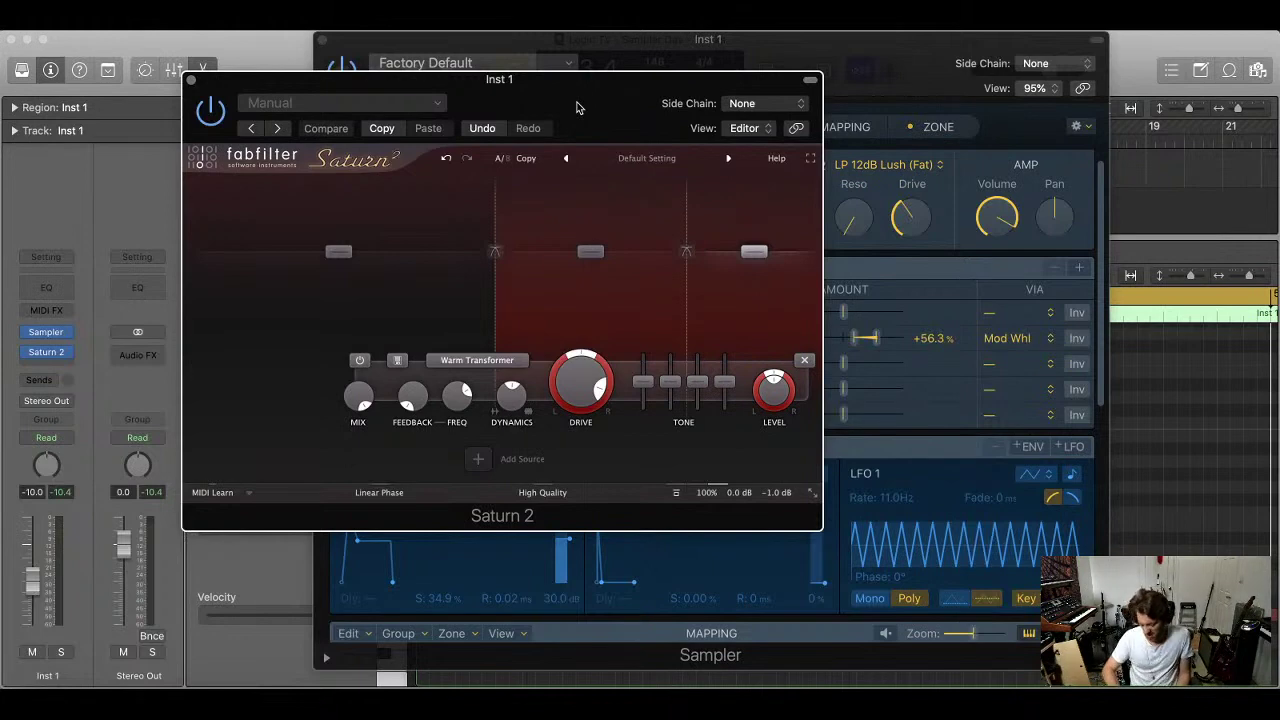
Insert iZotope's Neutron 3 Transient Shaper after Saturn 2 on the Inst 1 channel and dismiss its preset manager
left_click(55, 370)
mouse_move(100, 656)
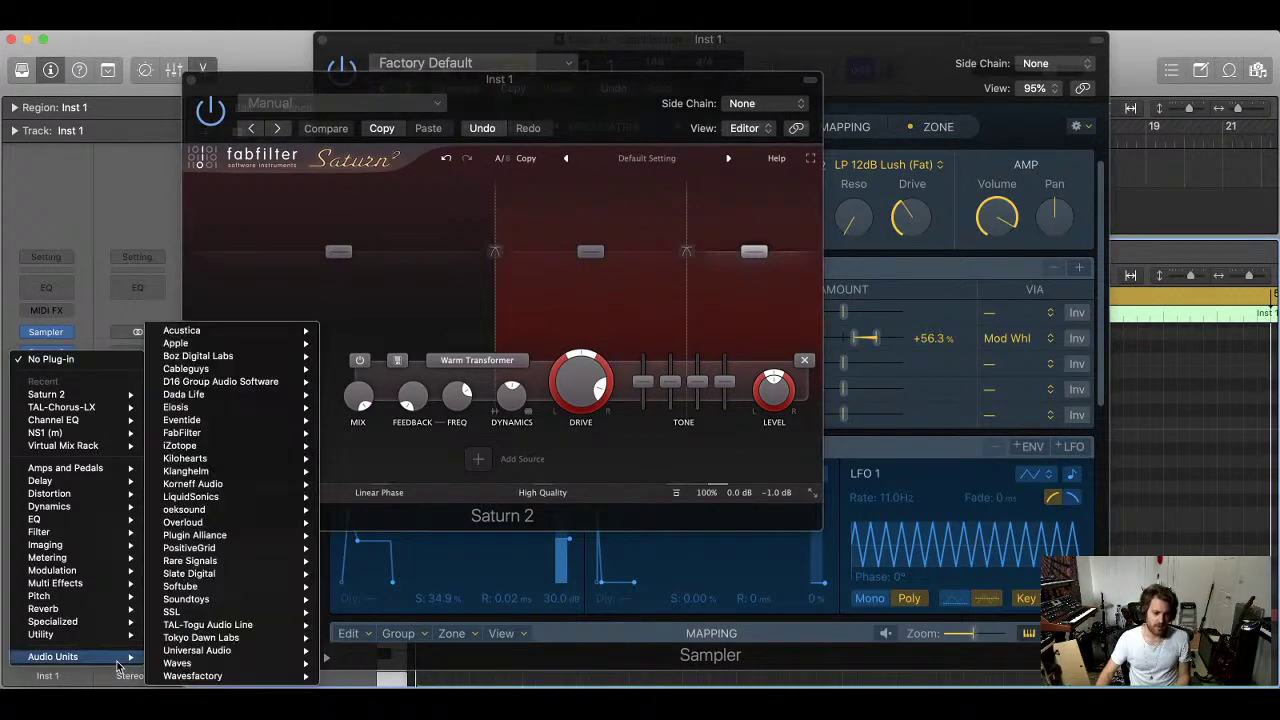
mouse_move(200, 445)
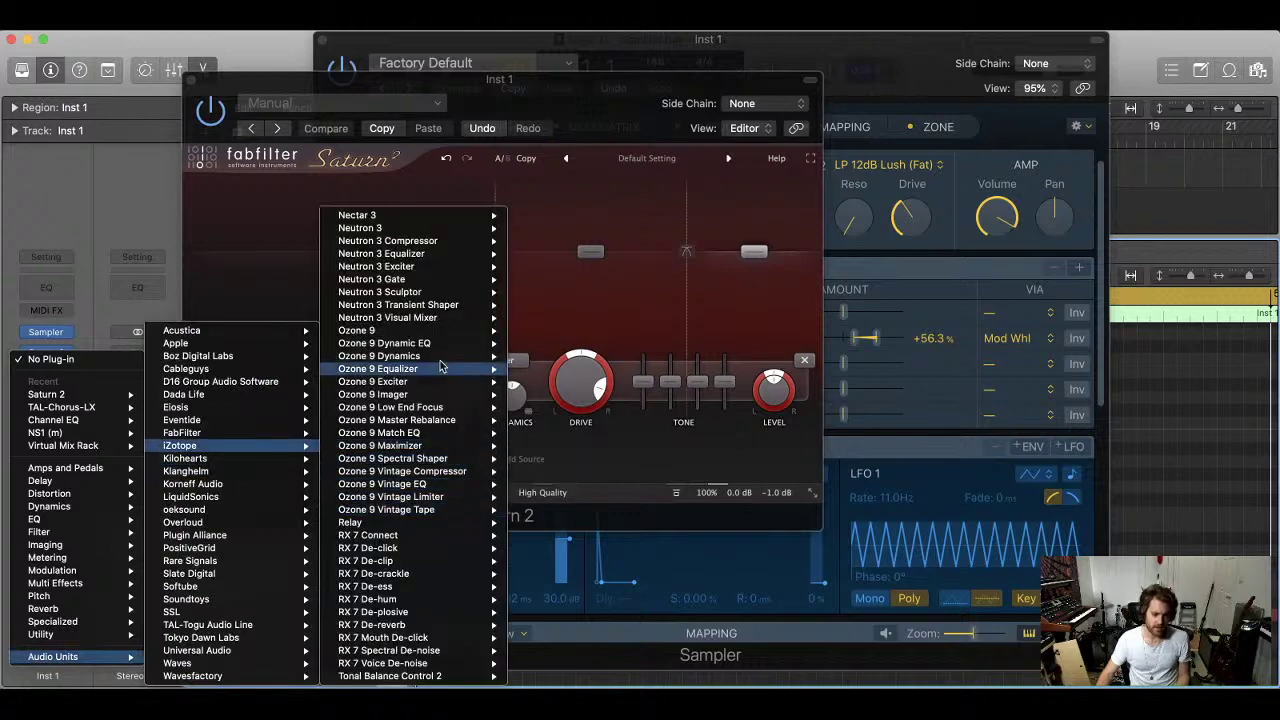
mouse_move(432, 304)
left_click(540, 305)
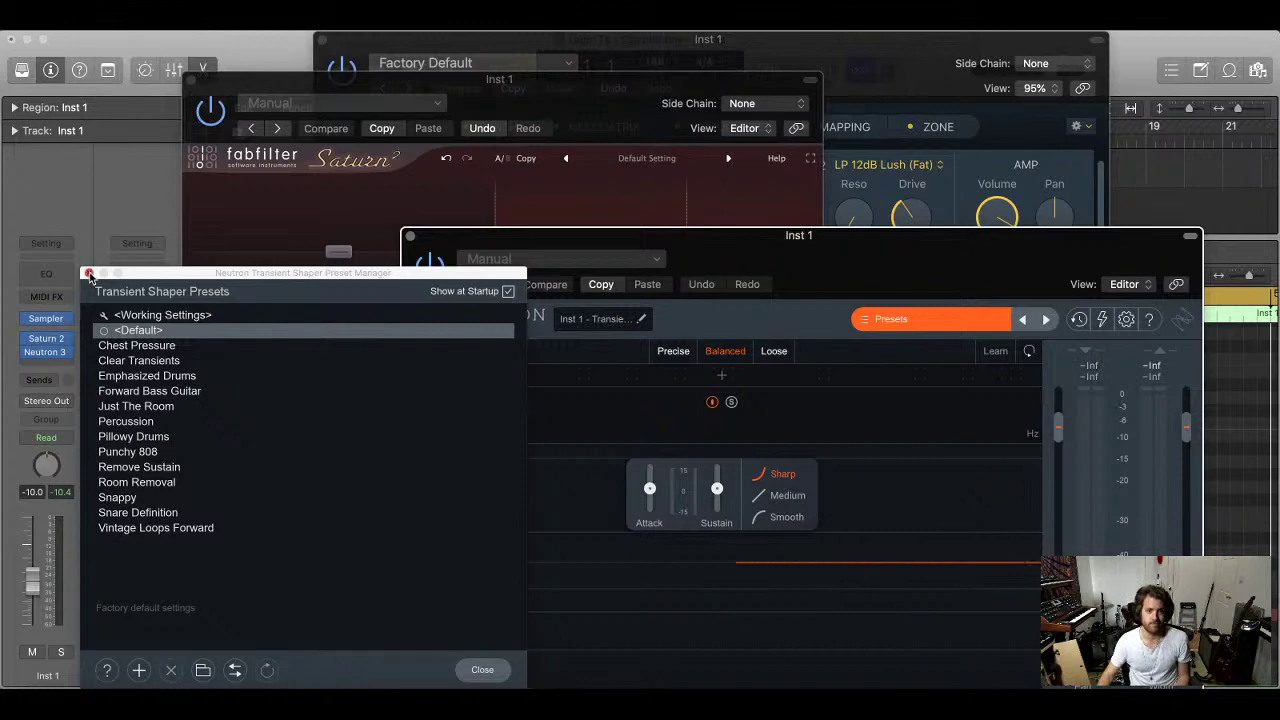
left_click(89, 276)
left_click_drag(903, 288, 726, 114)
Split the Transient Shaper into two bands at 875 Hz, raise the crossover during playback, and audition the high band
left_click(567, 211)
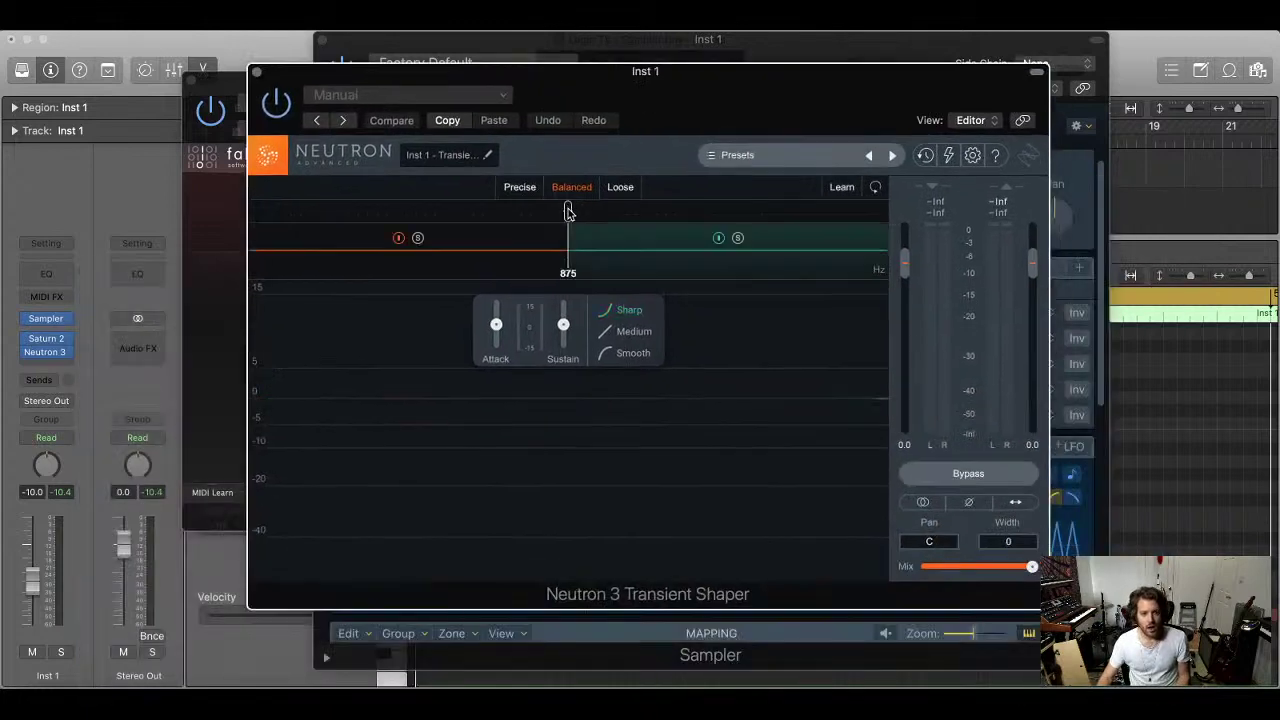
key("space")
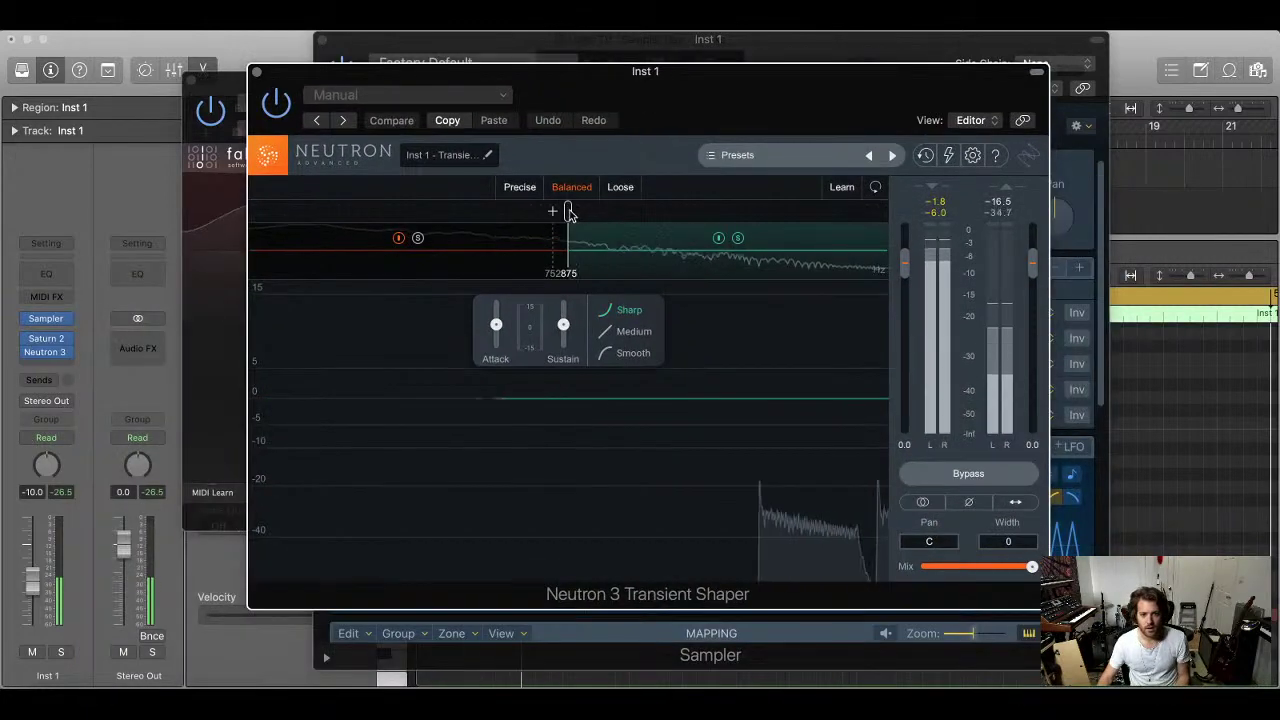
left_click_drag(567, 211, 705, 212)
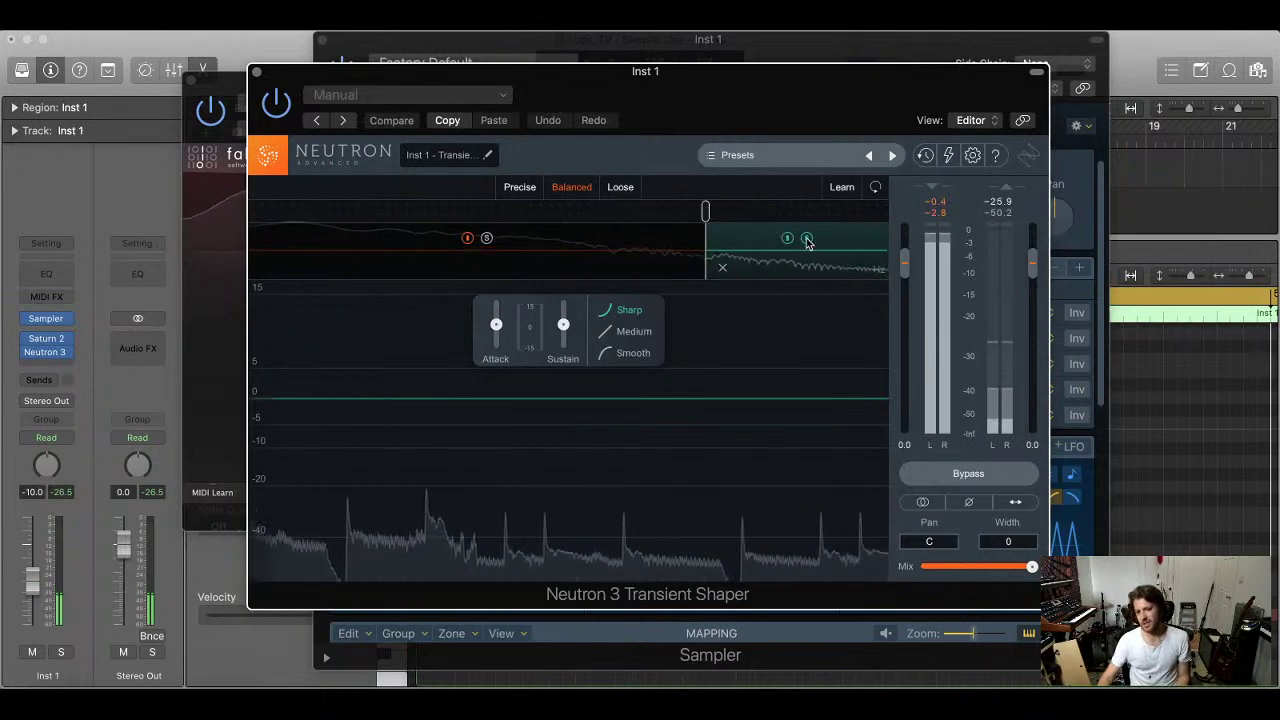
Reduce the high band's attack to about -11.9 dB, trying the Smooth contour before returning to Sharp
left_click_drag(496, 325, 496, 334)
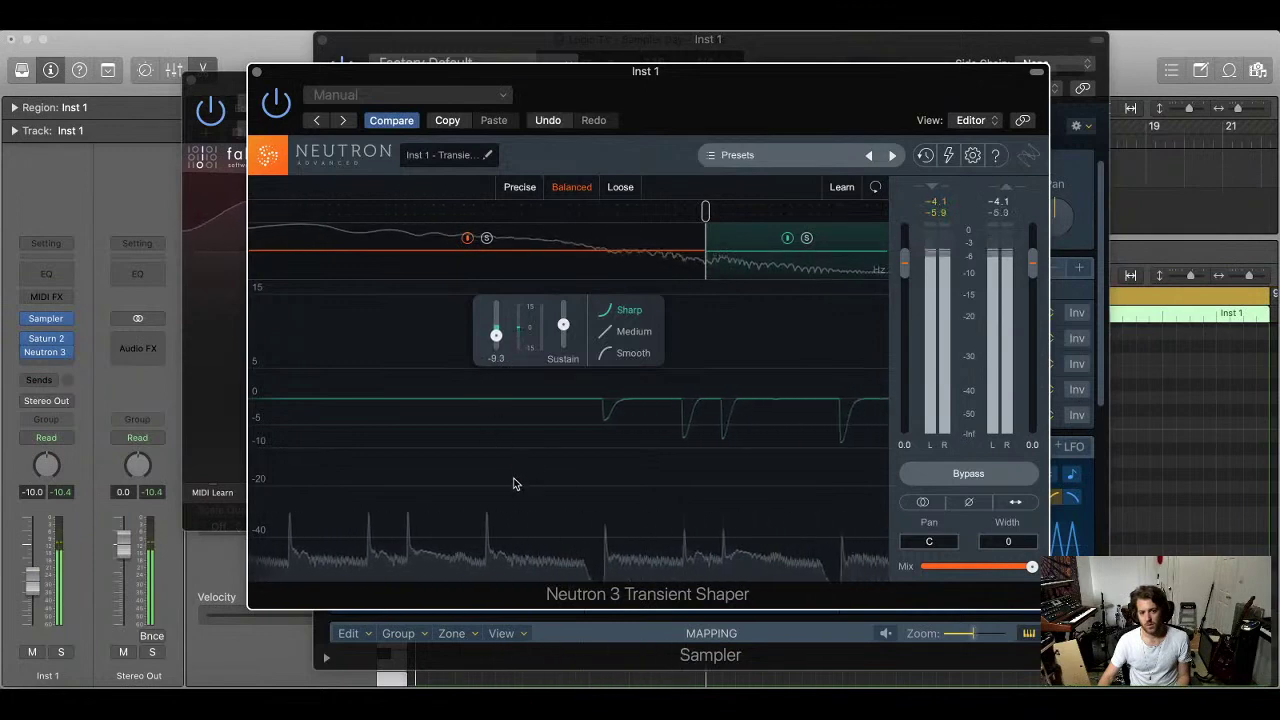
left_click(630, 353)
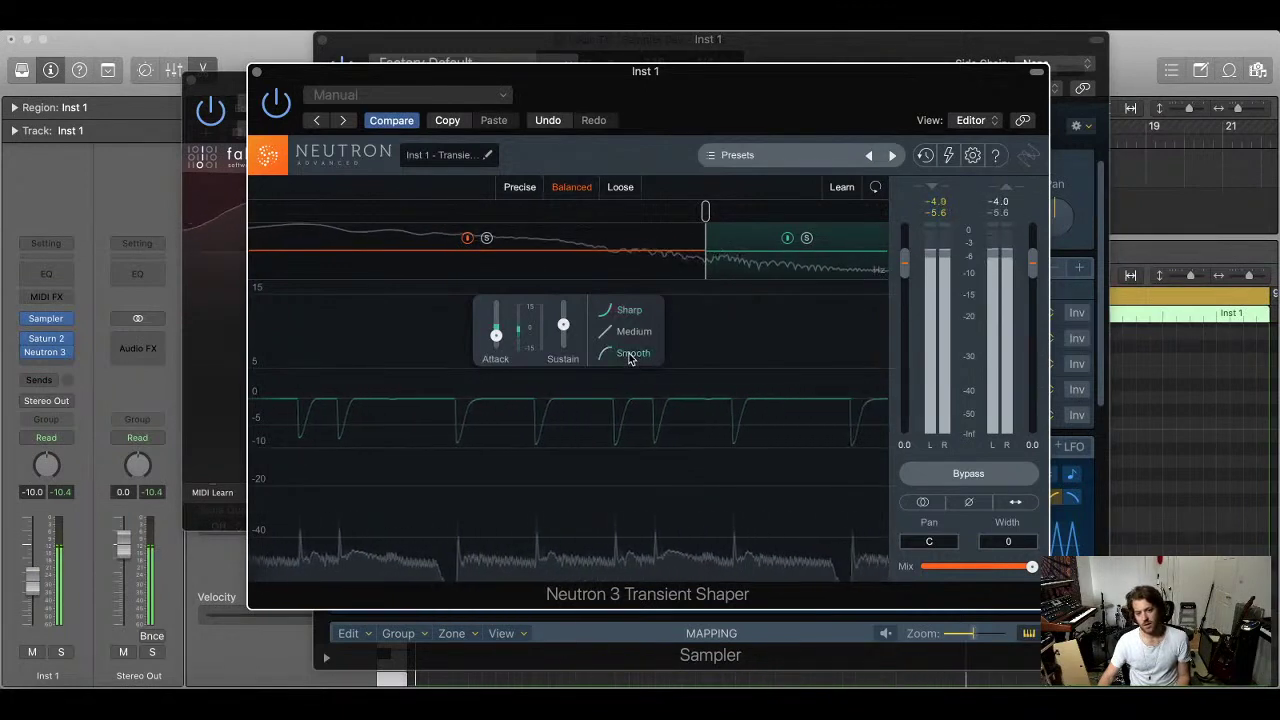
left_click(623, 316)
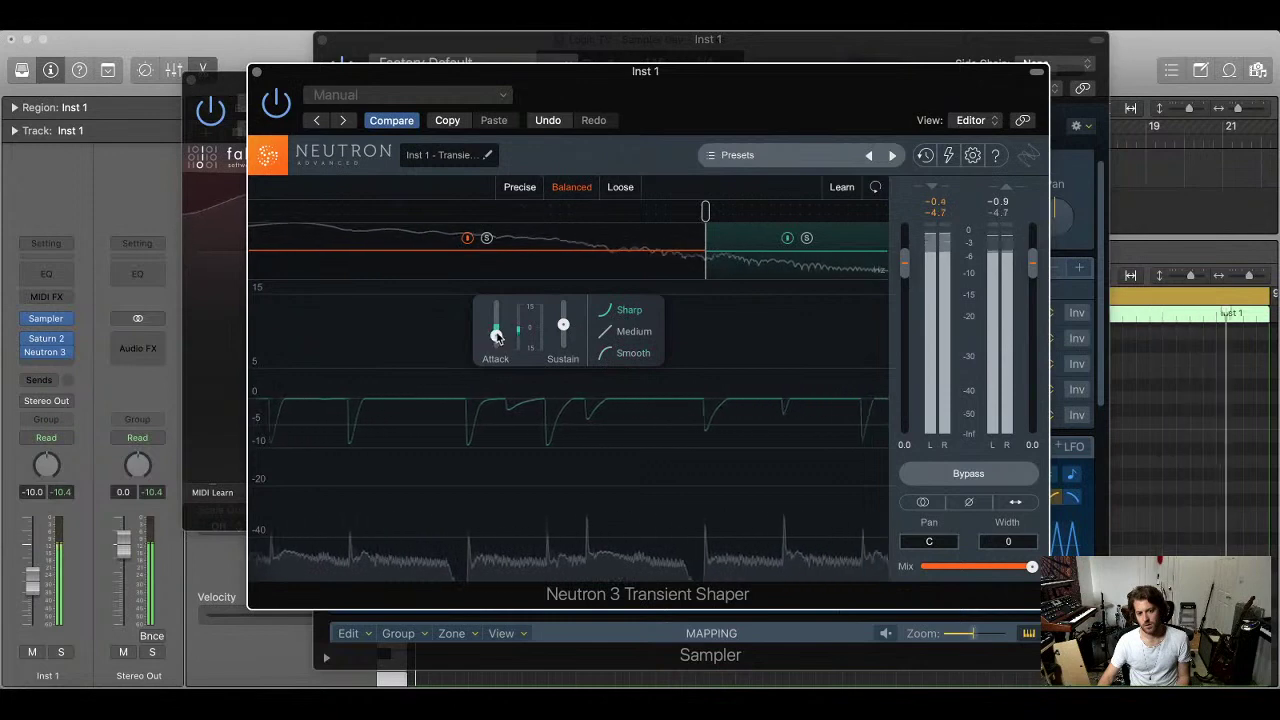
left_click_drag(496, 335, 494, 354)
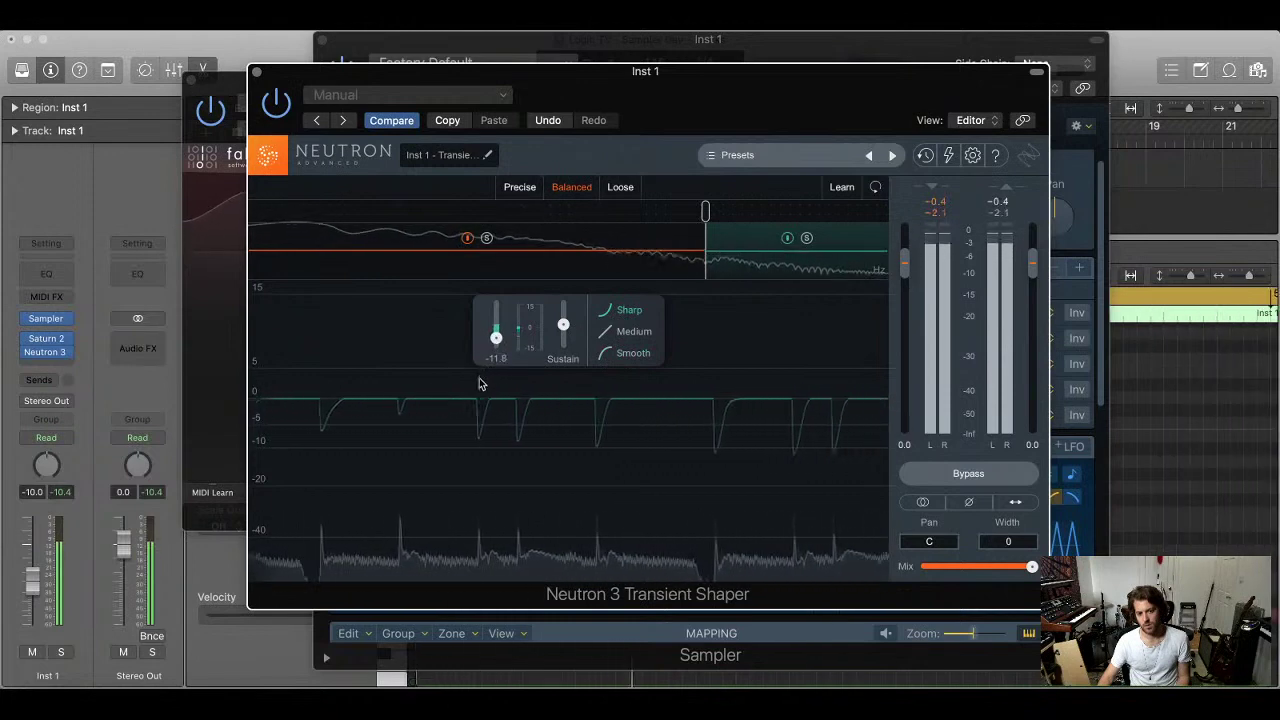
Try adding a low crossover for a third band, check the edit history, and remove the upper crossover
left_click(380, 210)
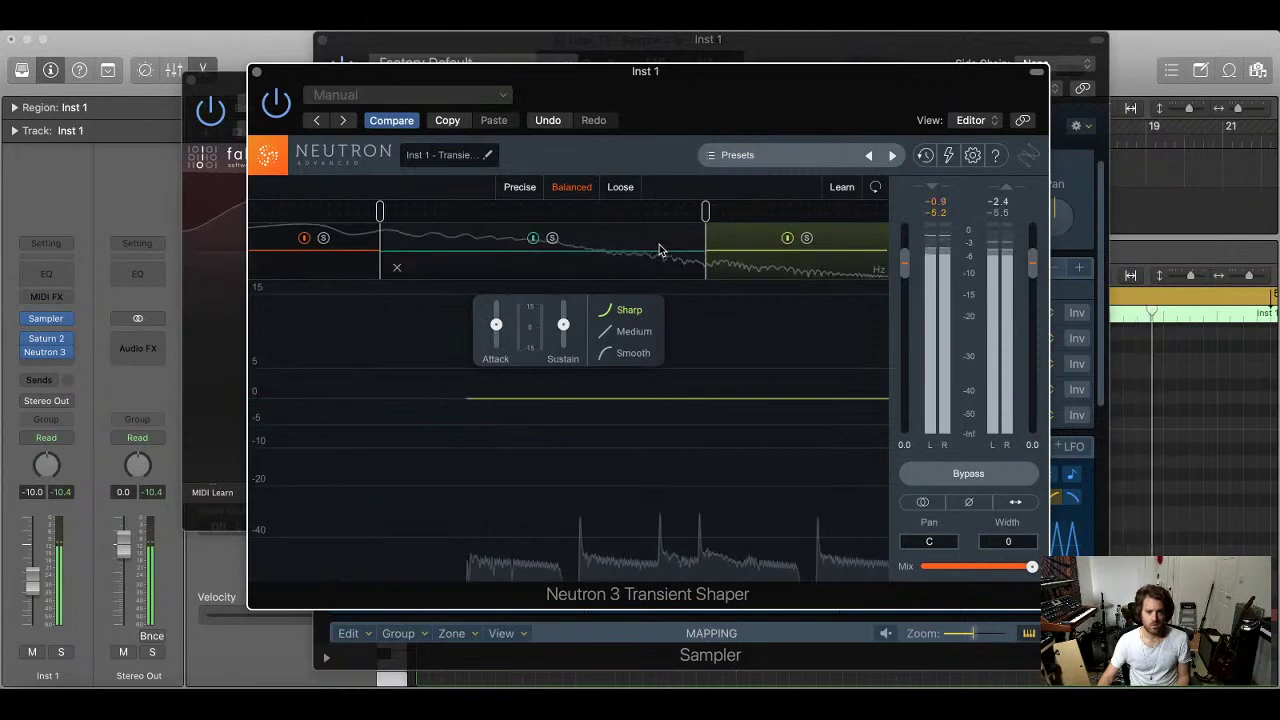
left_click(594, 268)
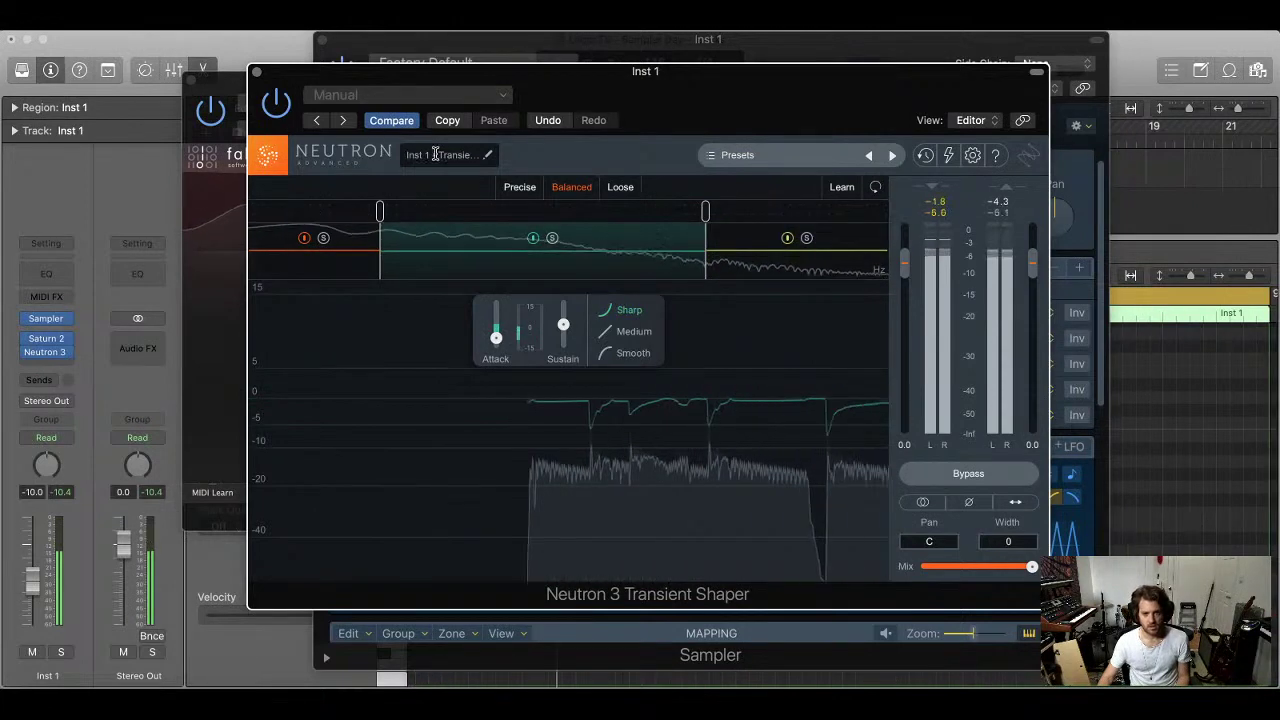
left_click(925, 155)
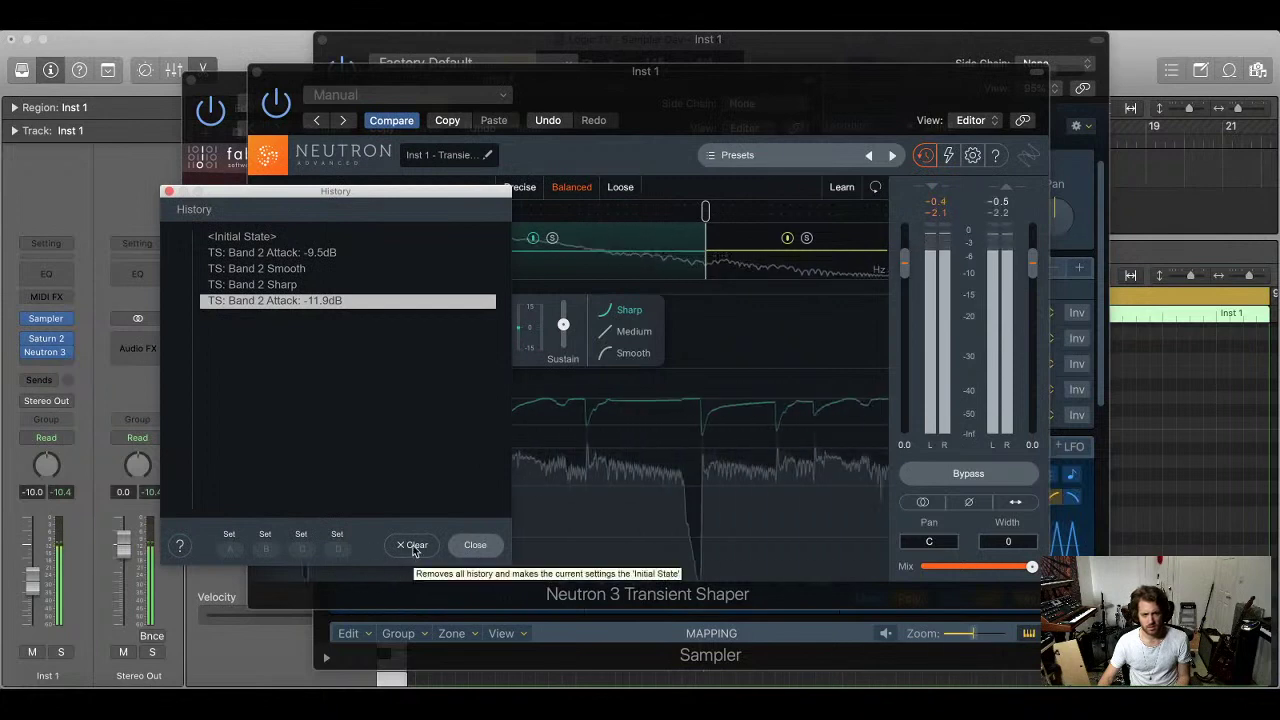
left_click(475, 545)
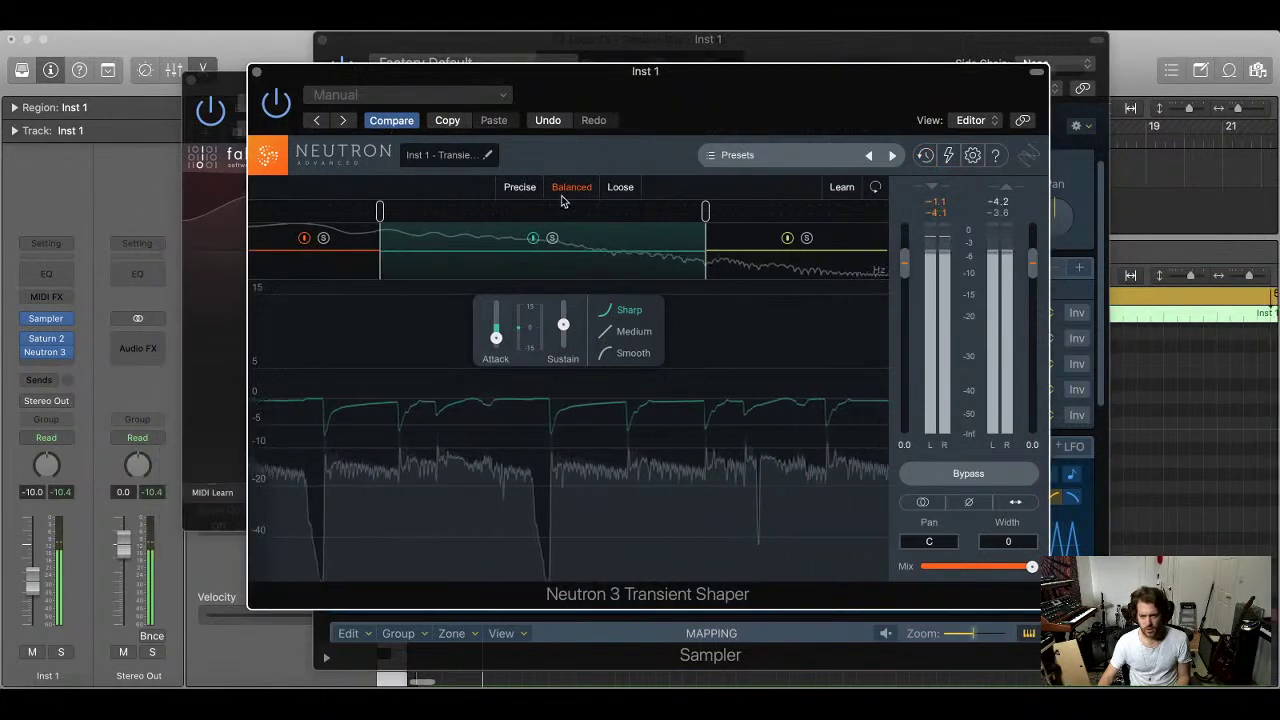
left_click(724, 270)
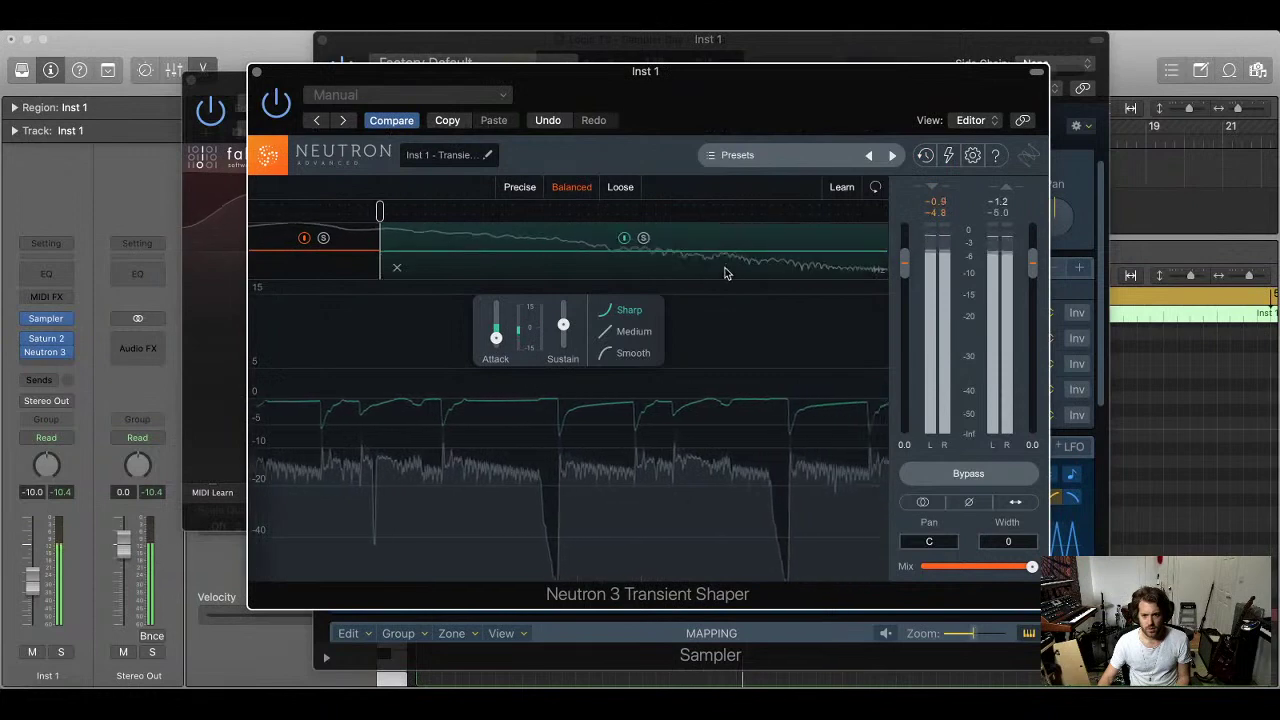
Move the remaining crossover to slightly below 2 kHz and add a low crossover at 78 Hz to make three bands
left_click_drag(380, 210, 711, 211)
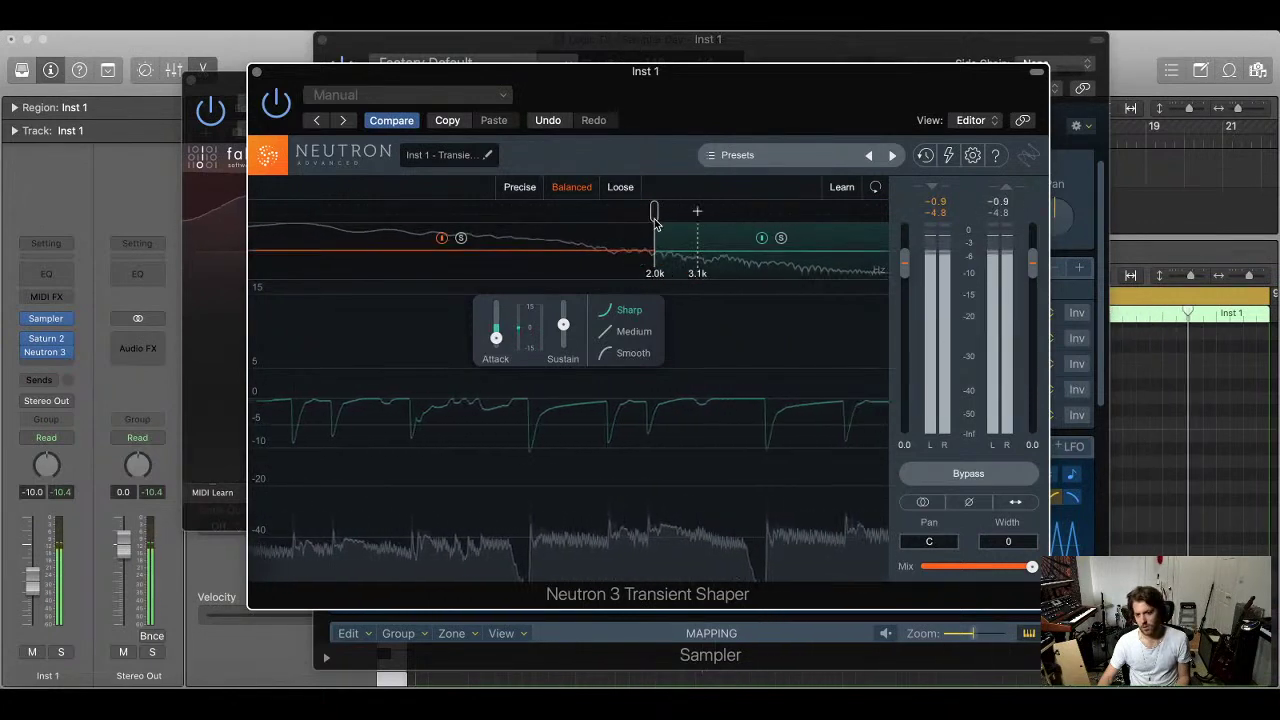
left_click_drag(655, 222, 627, 230)
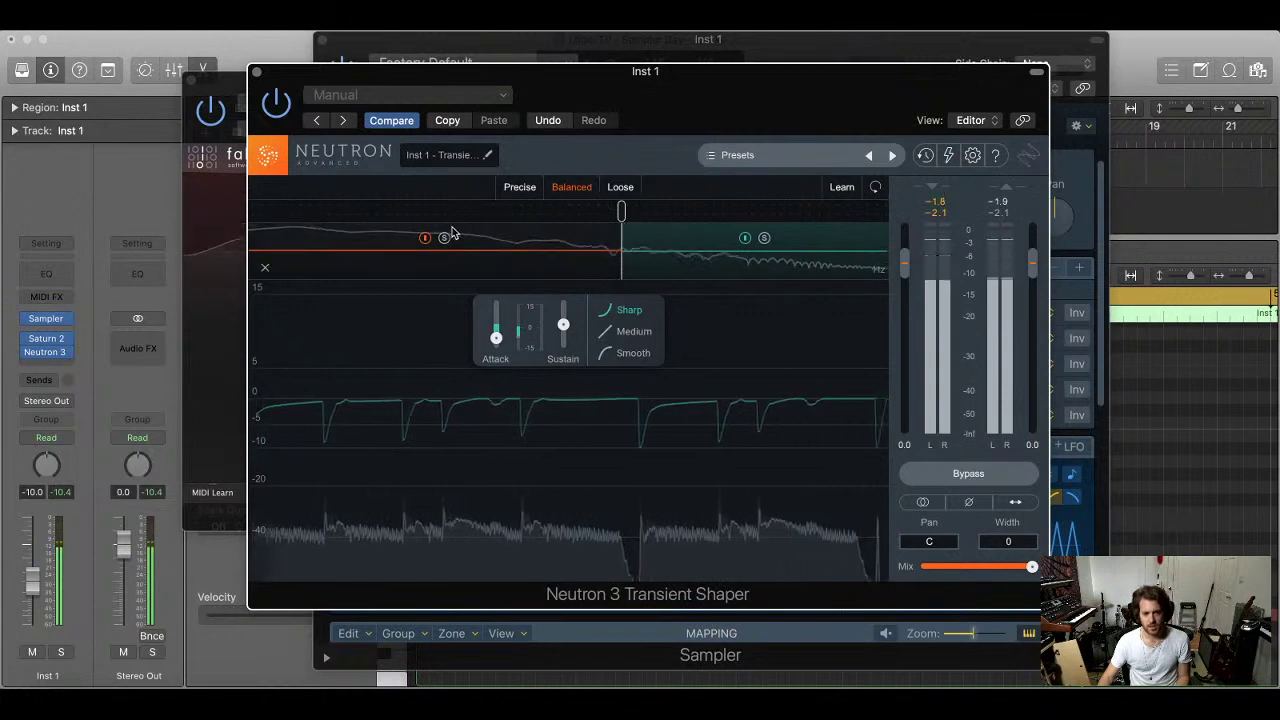
left_click(336, 215)
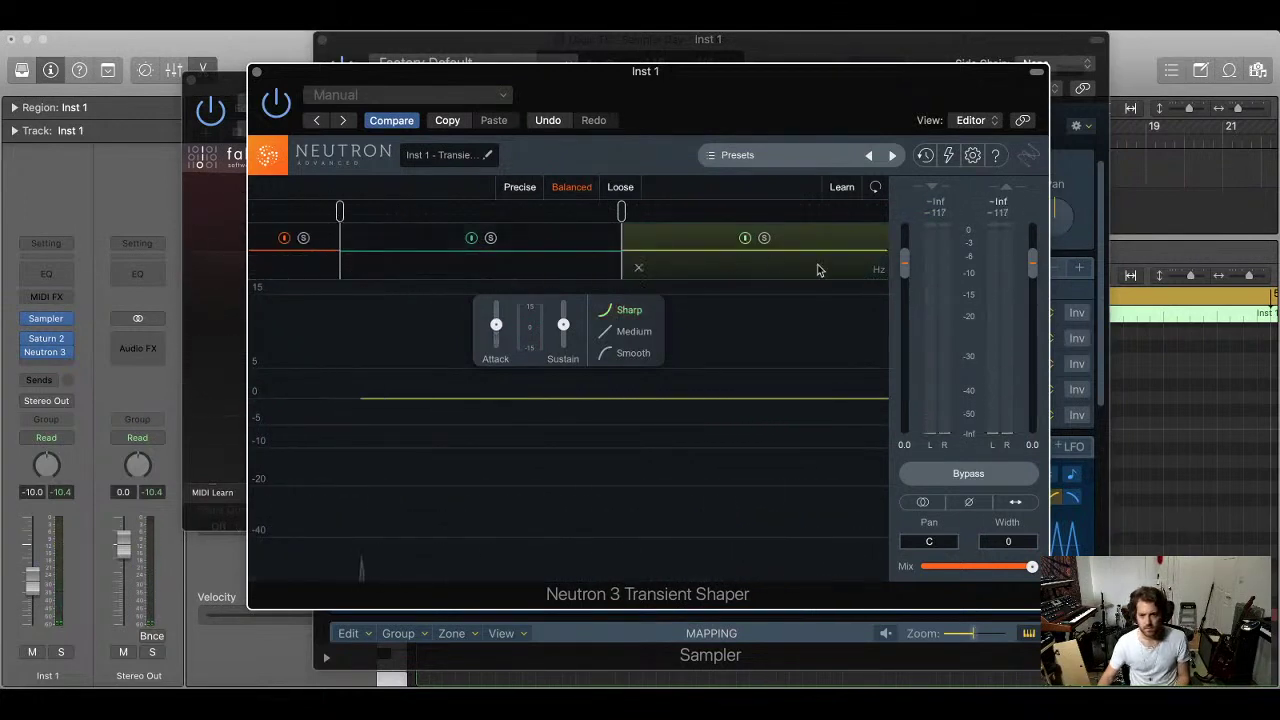
left_click(492, 250)
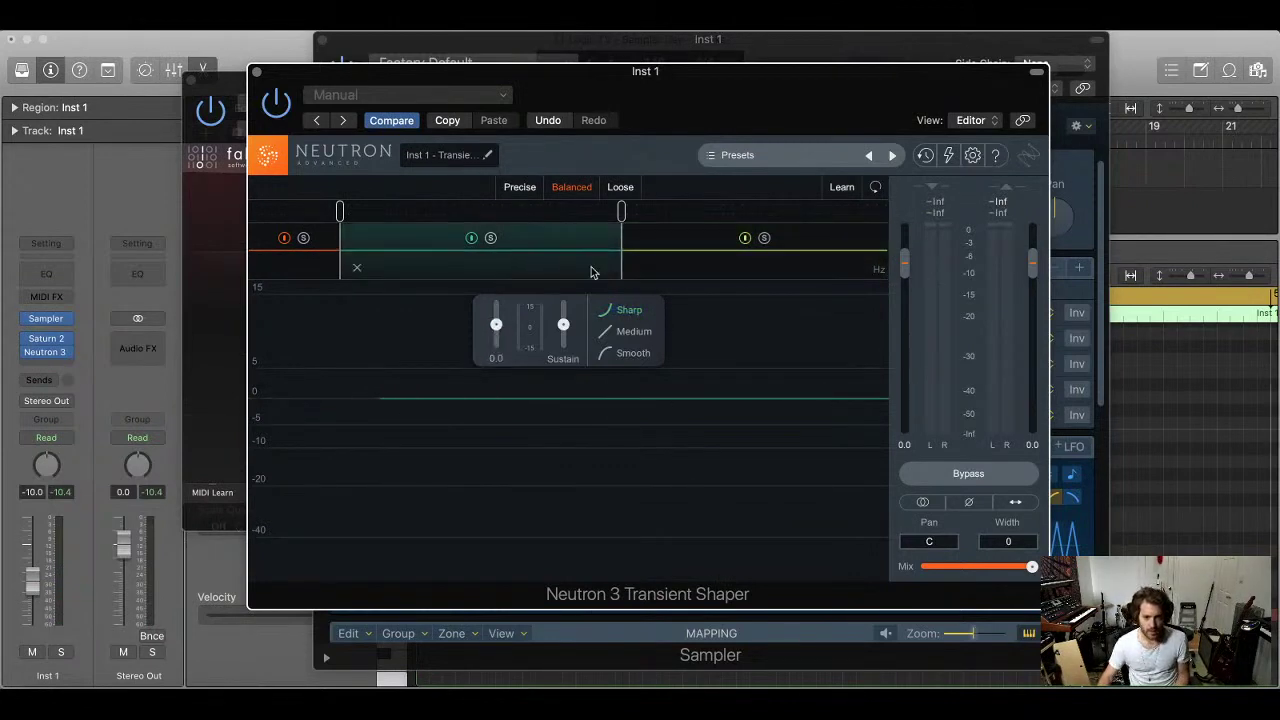
Raise the upper crossover of the Transient Shaper during playback and audition the top band in solo
key("space")
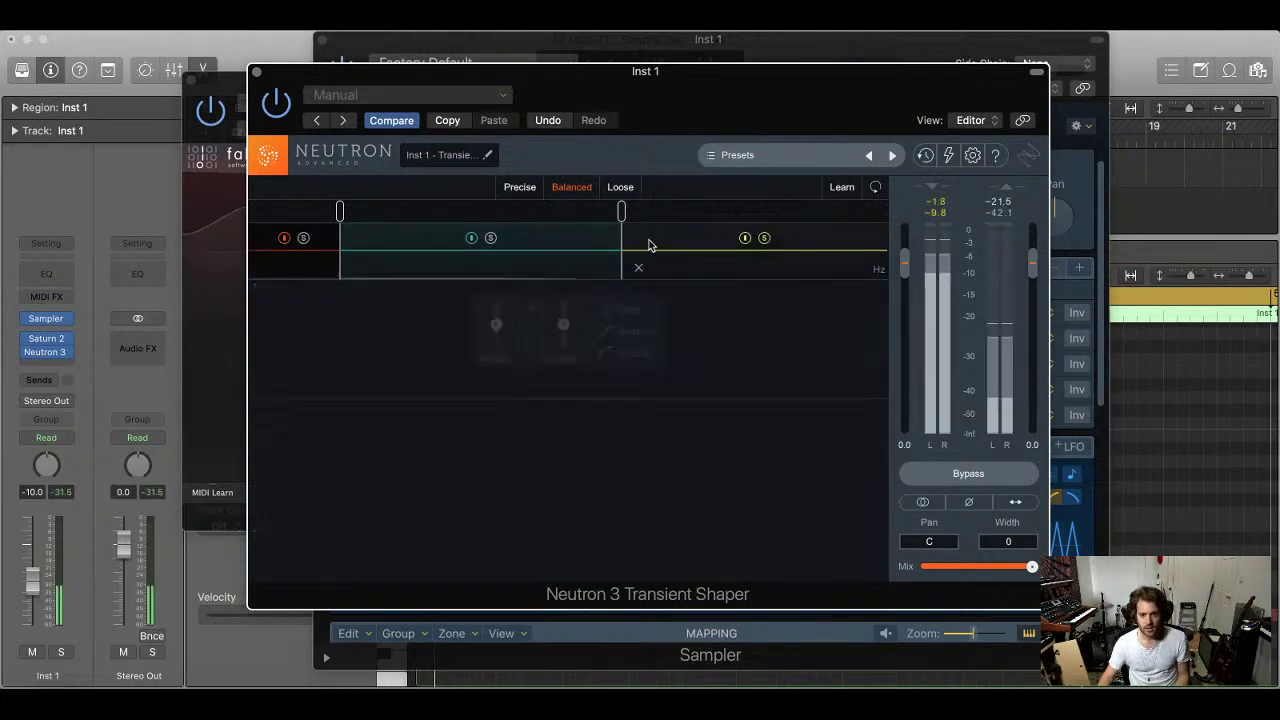
left_click_drag(625, 217, 701, 220)
left_click(757, 253)
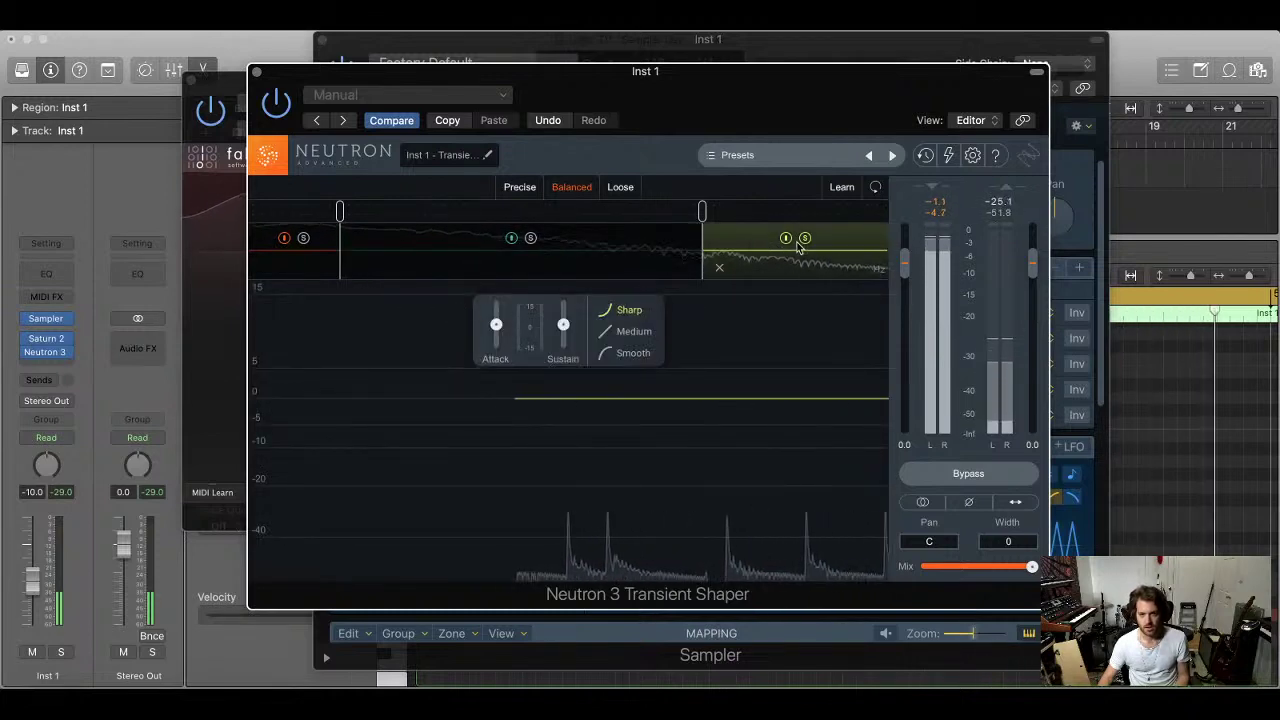
Lower the top band's attack strongly and compare the Medium contour before returning to Sharp
left_click_drag(500, 330, 491, 374)
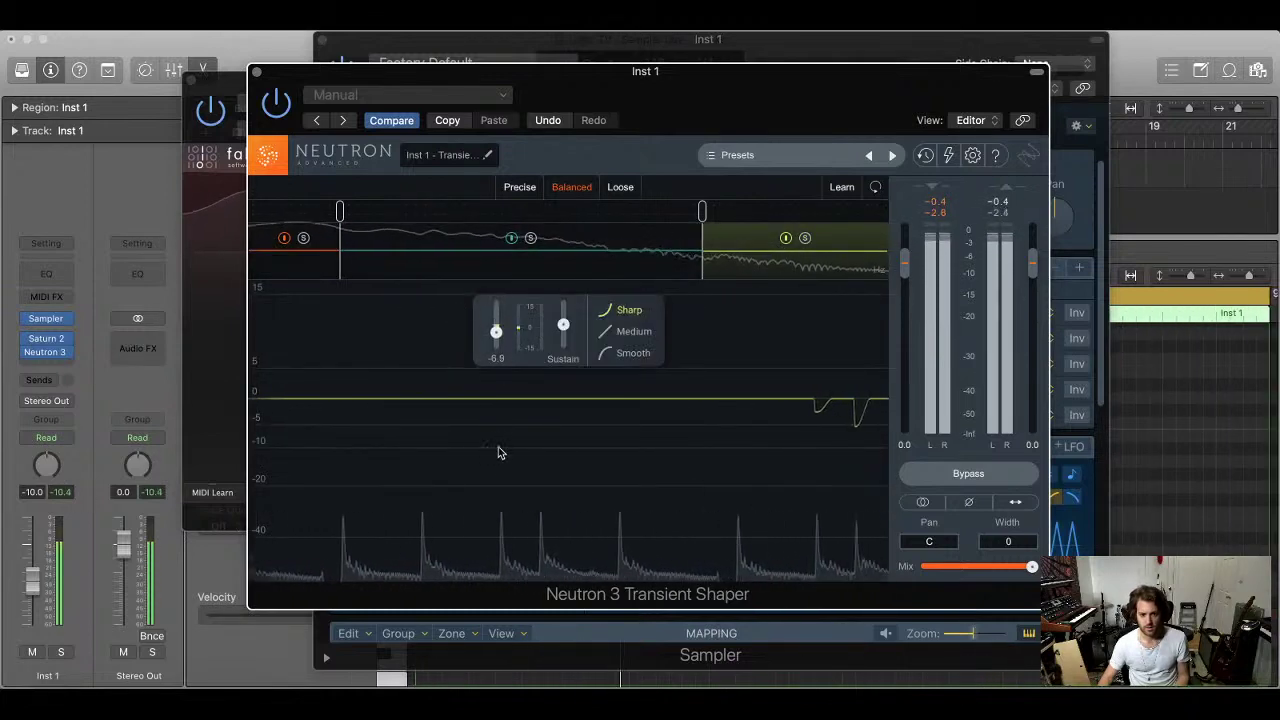
left_click_drag(509, 518, 503, 548)
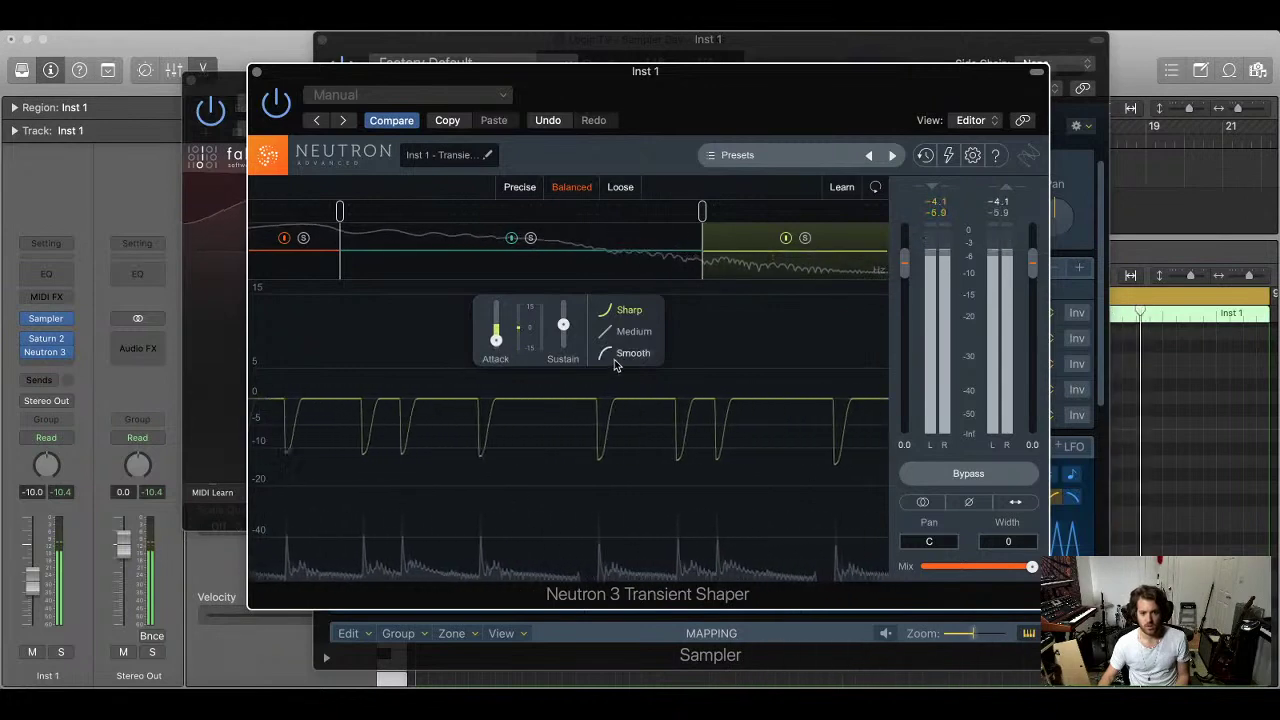
left_click(630, 331)
left_click(629, 312)
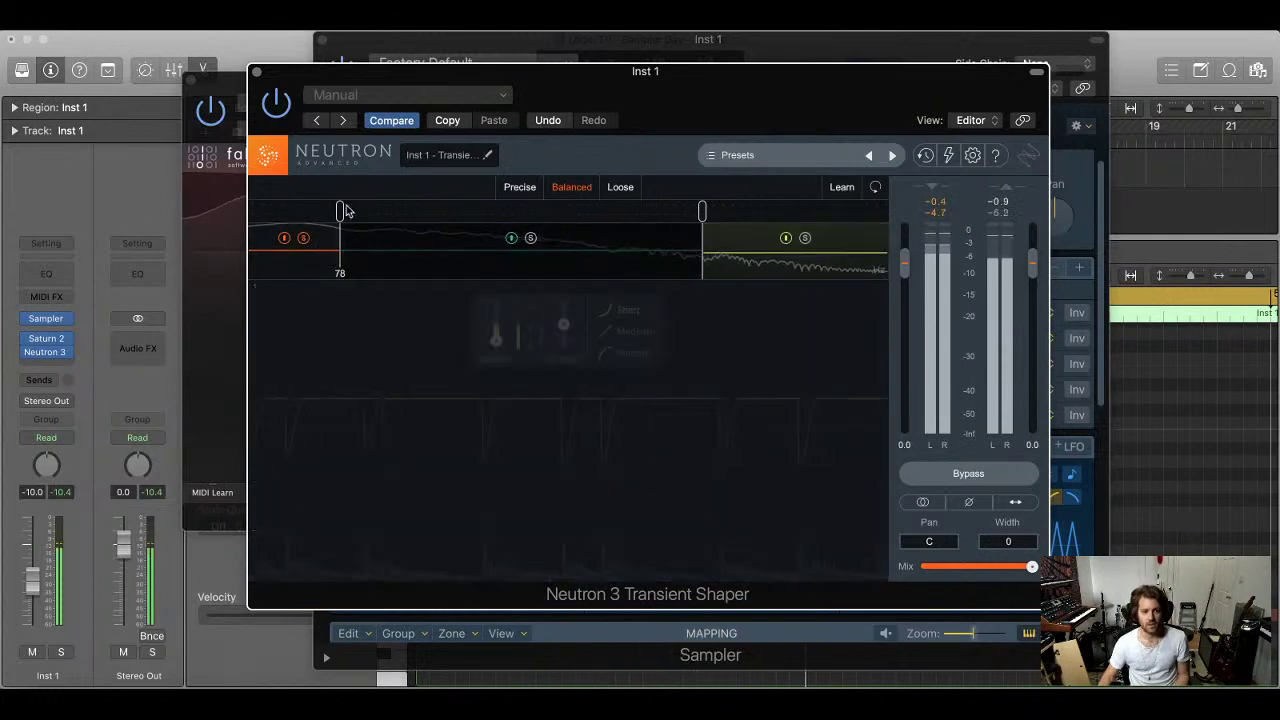
Raise the low crossover to 95 Hz while auditioning the low band, and select that band for shaping
left_click_drag(341, 215, 357, 210)
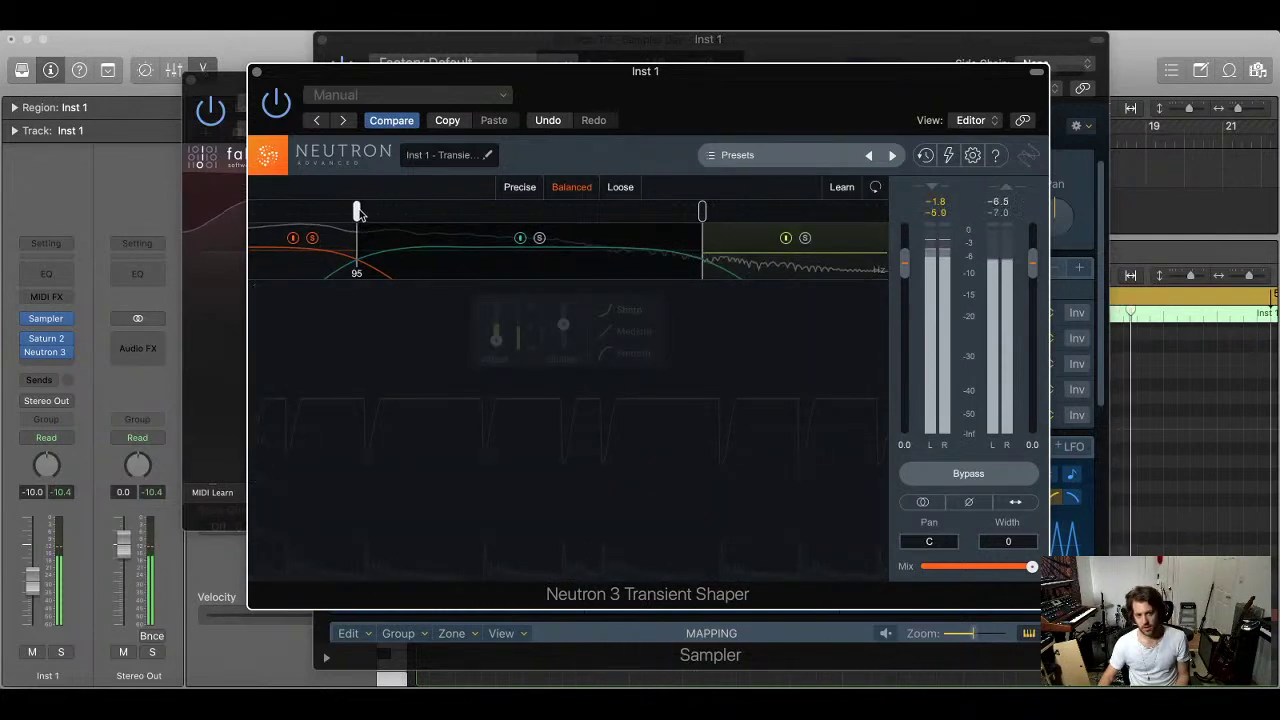
left_click(318, 248)
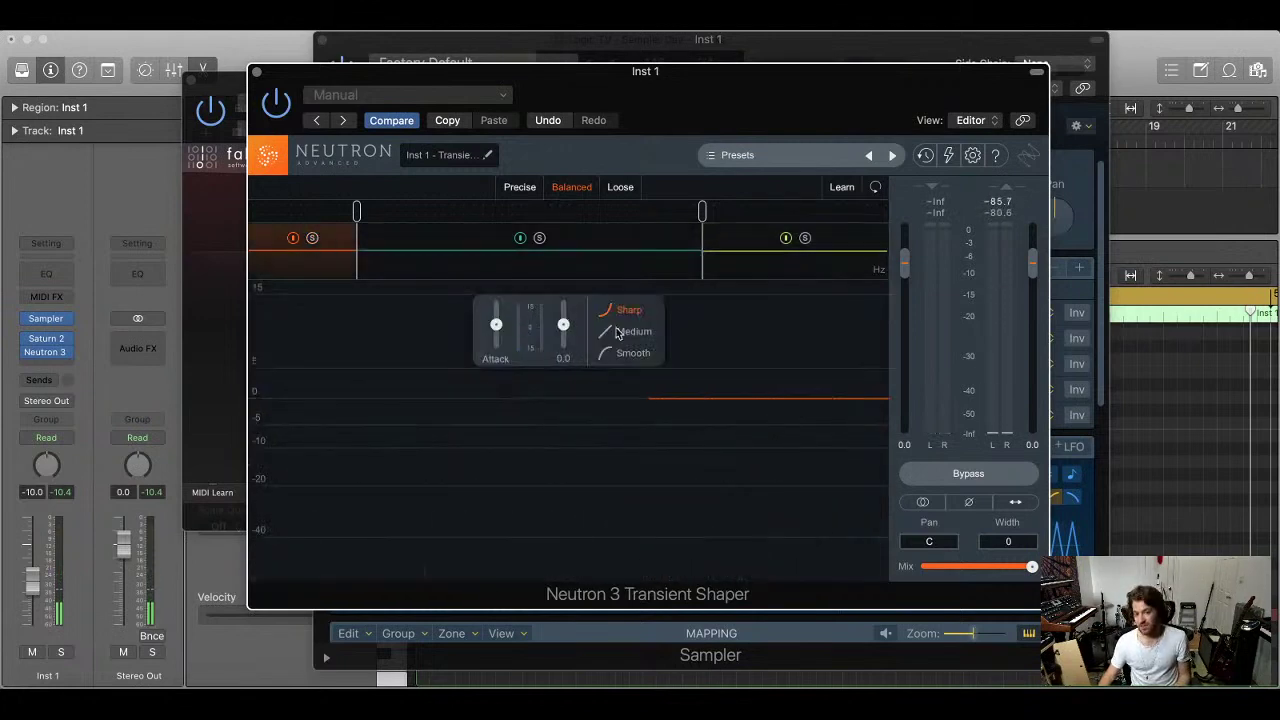
Reduce the low band's sustain to -13.5 with the Smooth contour, comparing the band bypassed and active during playback
left_click_drag(563, 327, 601, 557)
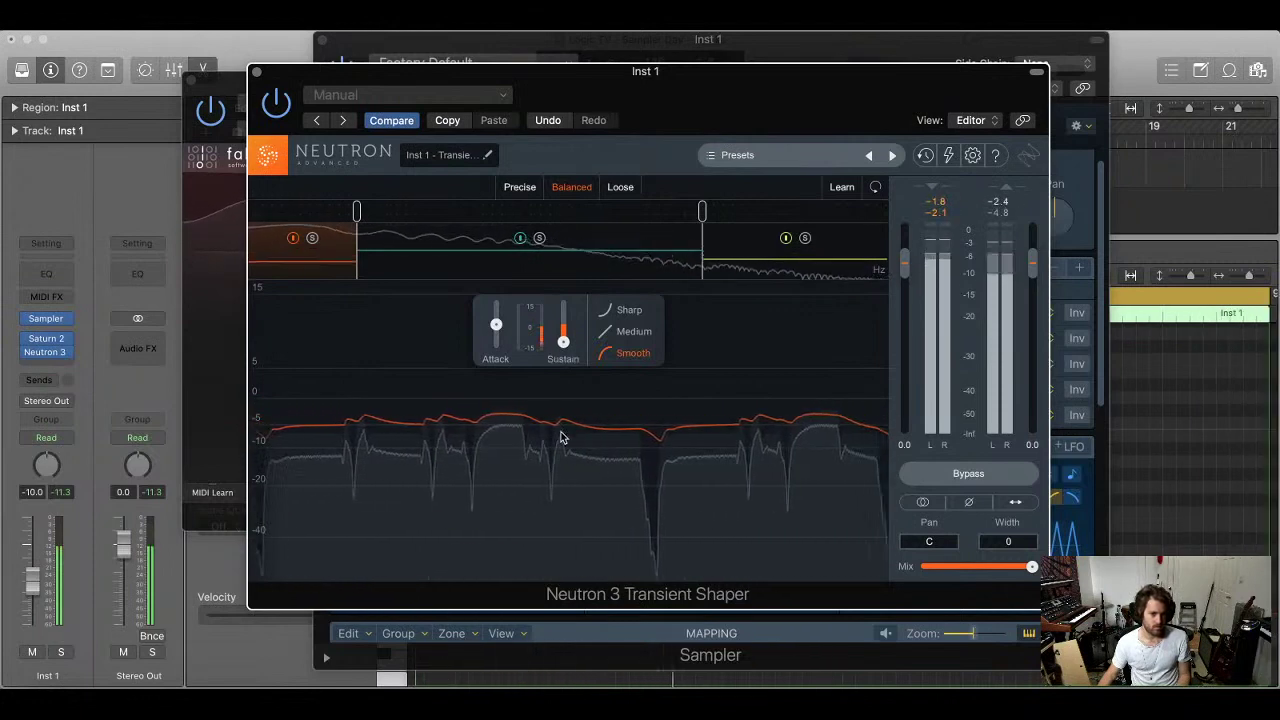
mouse_move(564, 343)
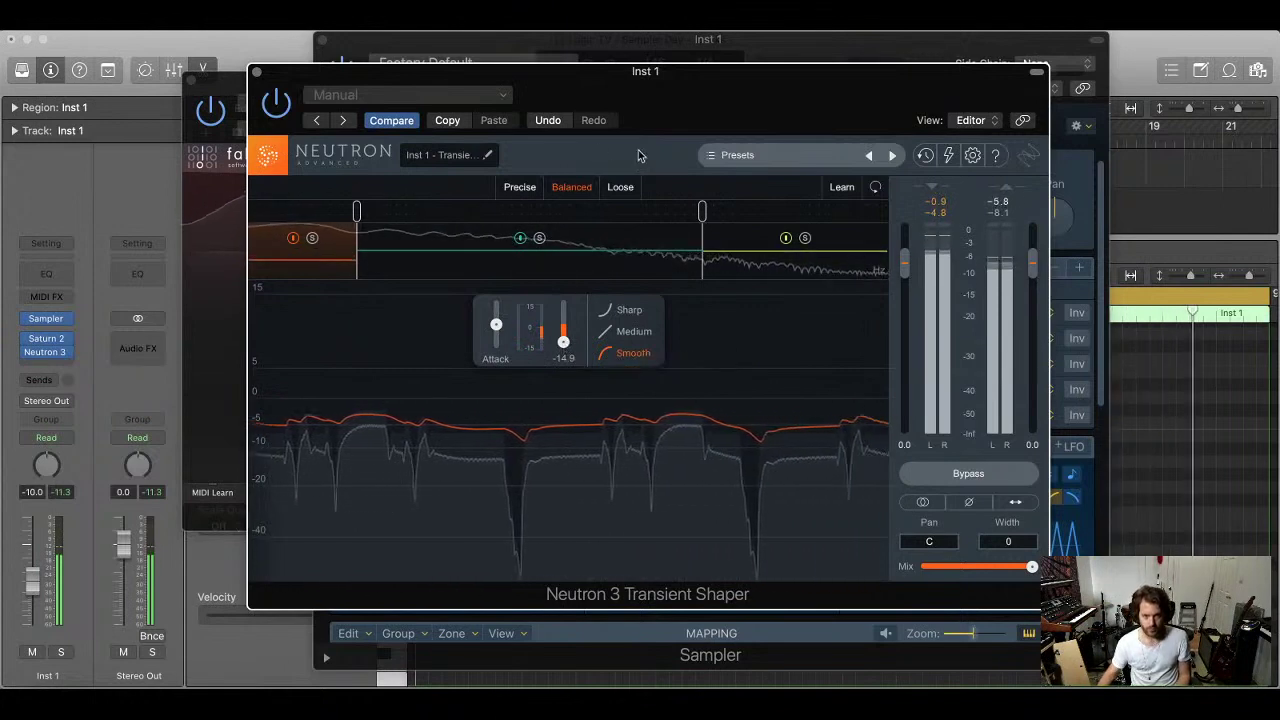
left_click(292, 239)
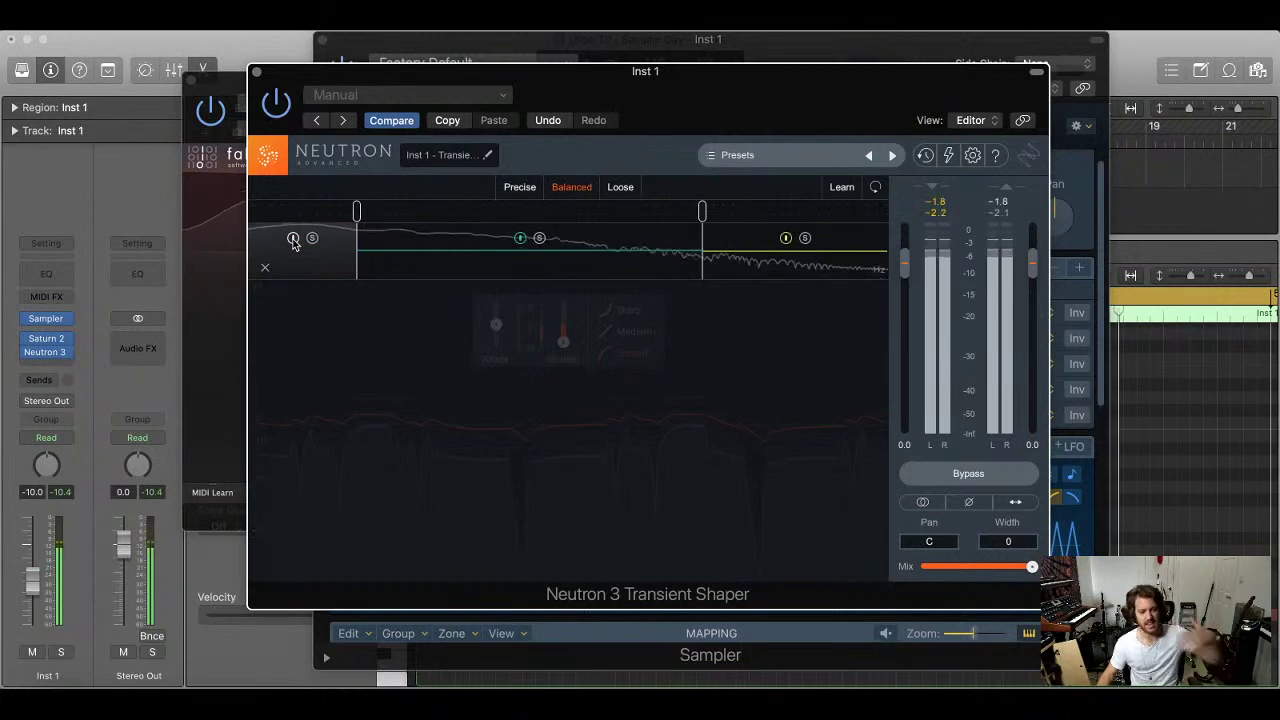
left_click(293, 239)
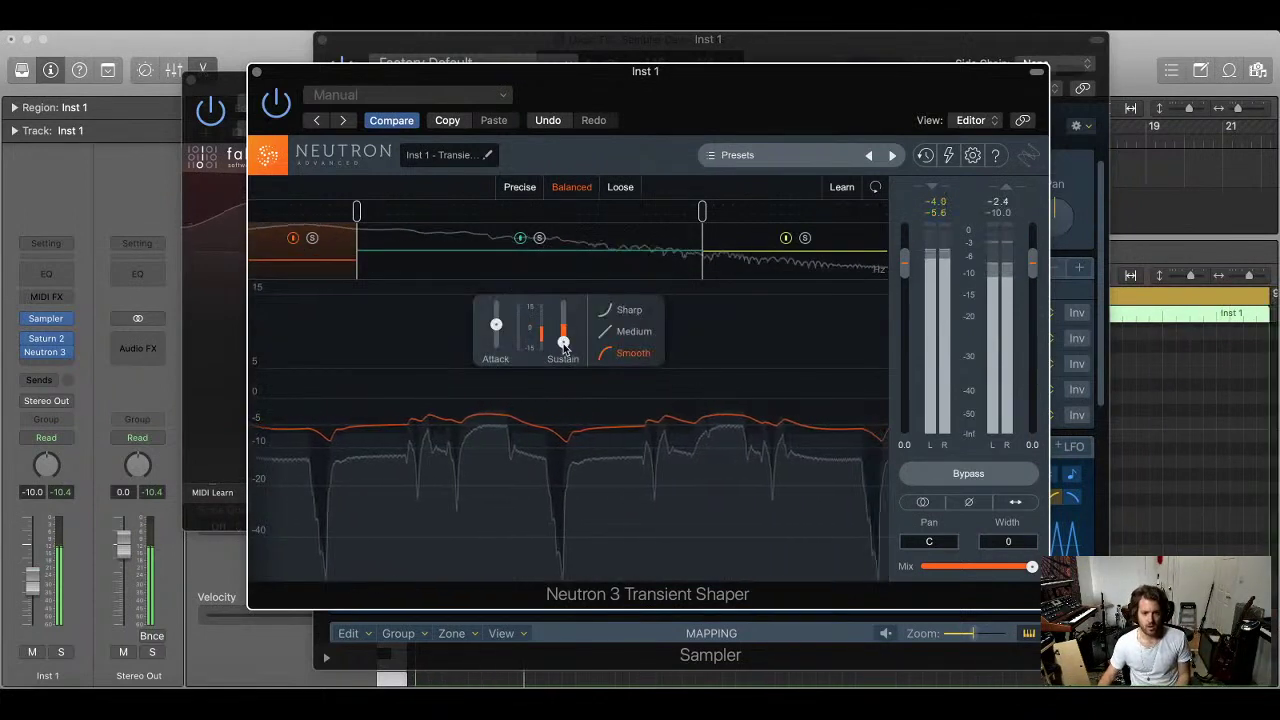
left_click_drag(565, 342, 566, 334)
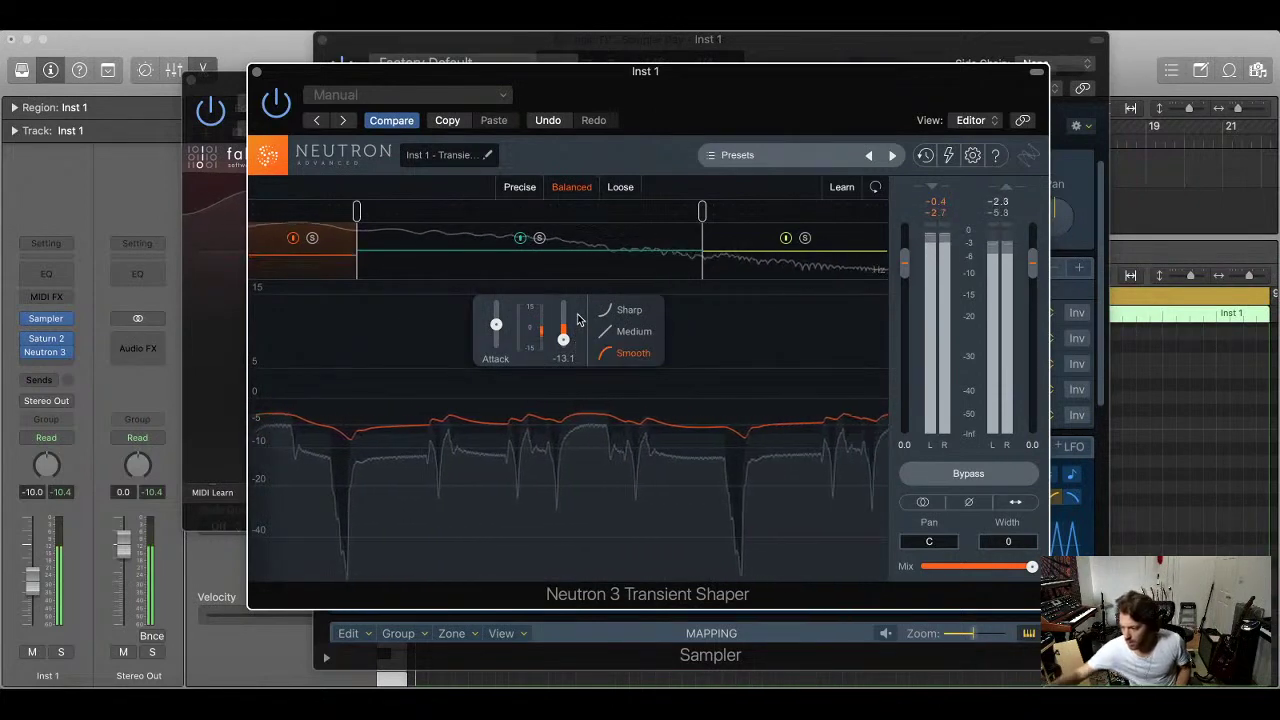
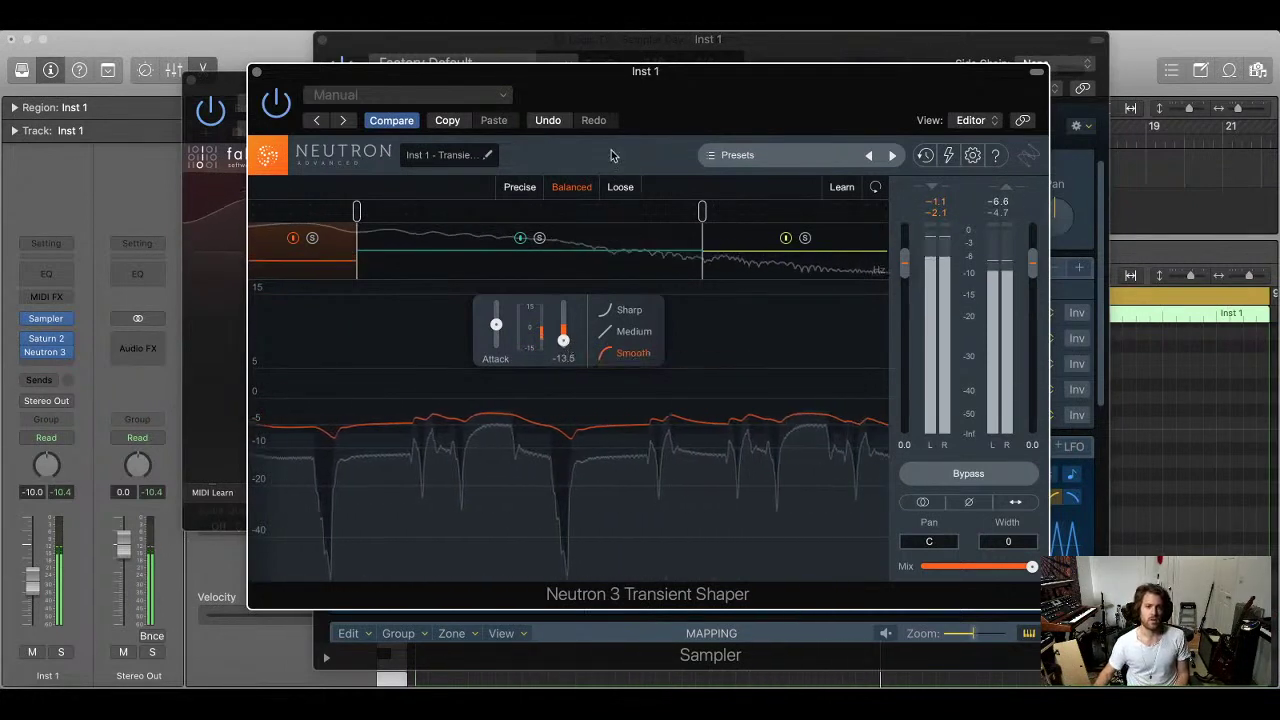
Insert Channel EQ after Neutron 3 and enable its low cut at 30 Hz with a 24 dB/Oct slope
left_click_drag(258, 78, 375, 80)
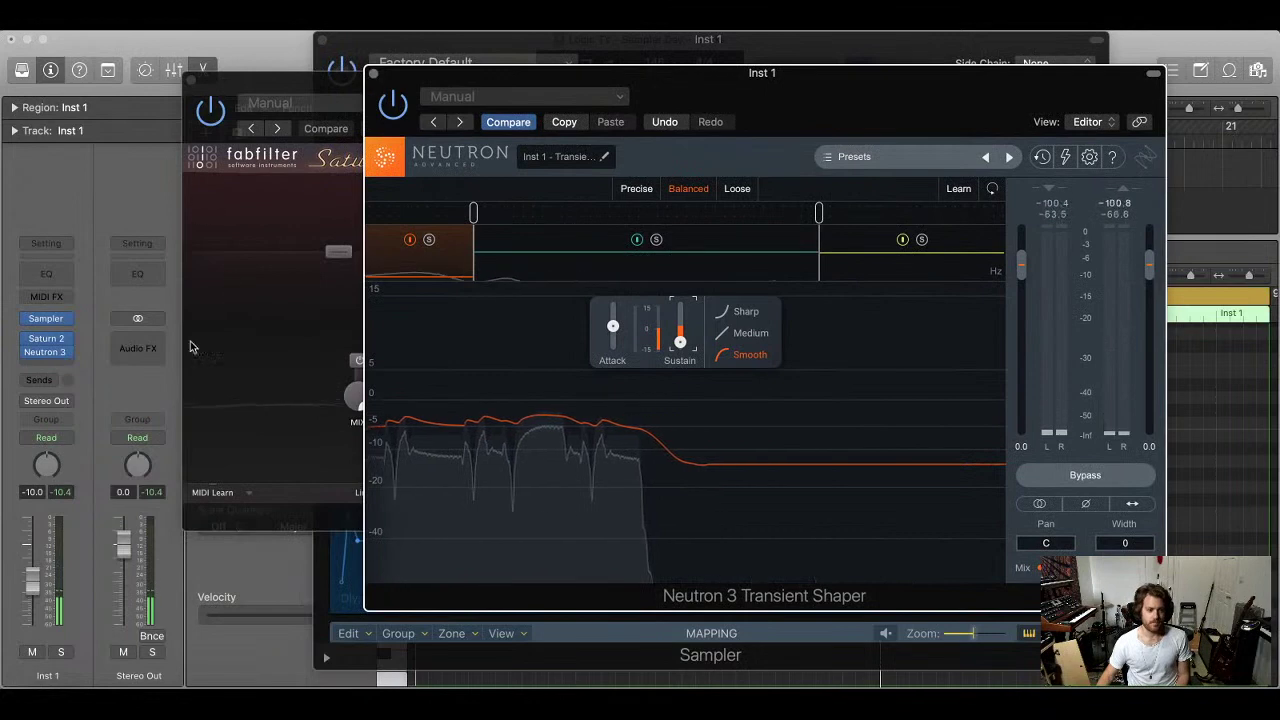
left_click(46, 362)
mouse_move(108, 424)
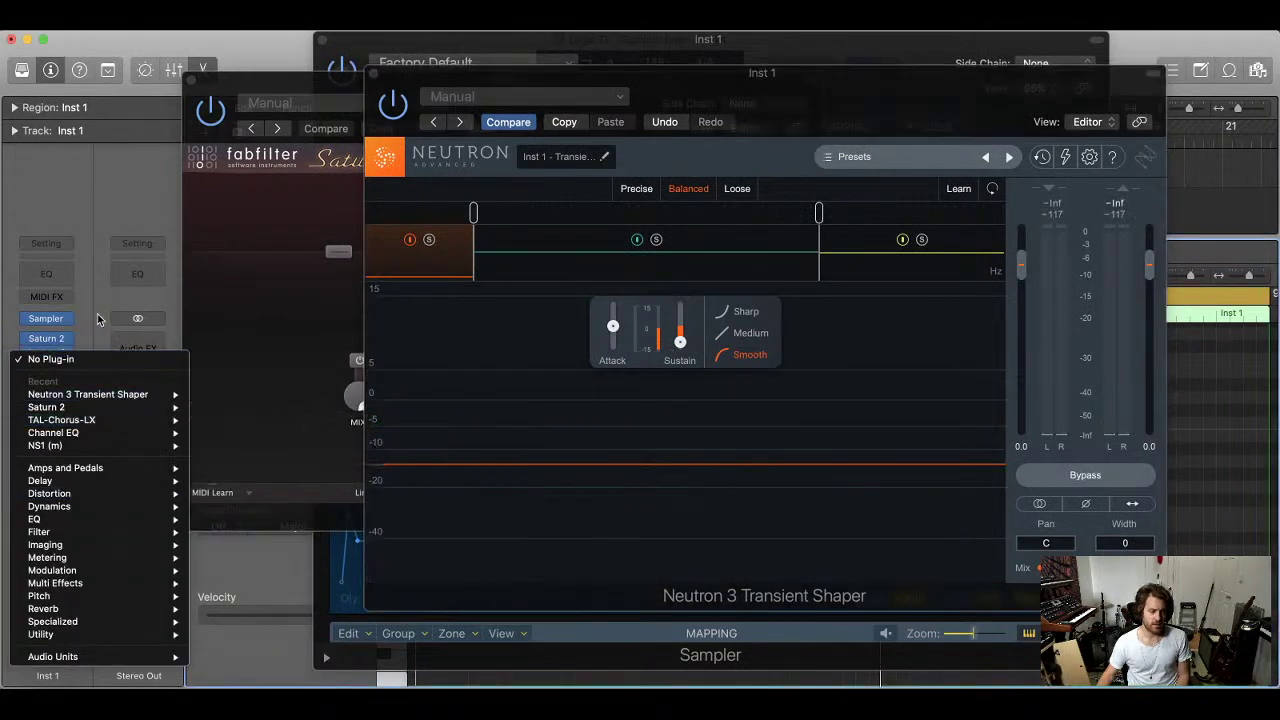
left_click(222, 432)
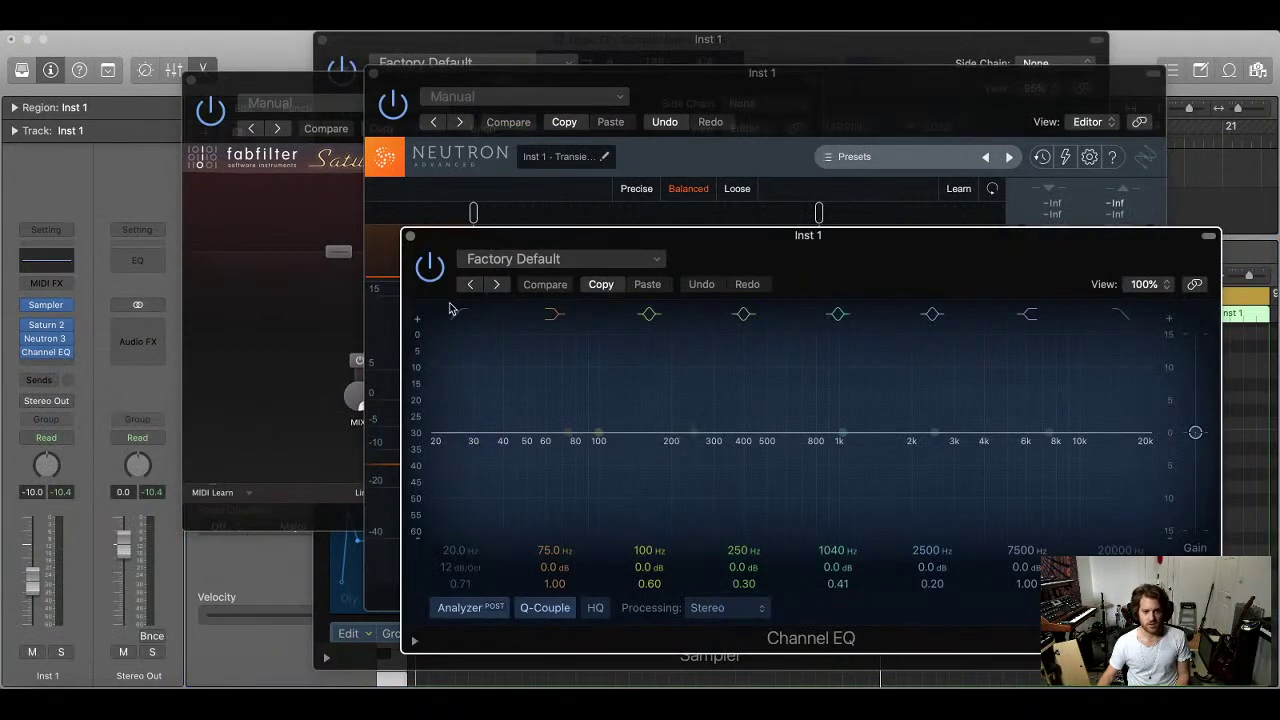
left_click(459, 313)
left_click_drag(500, 556, 500, 540)
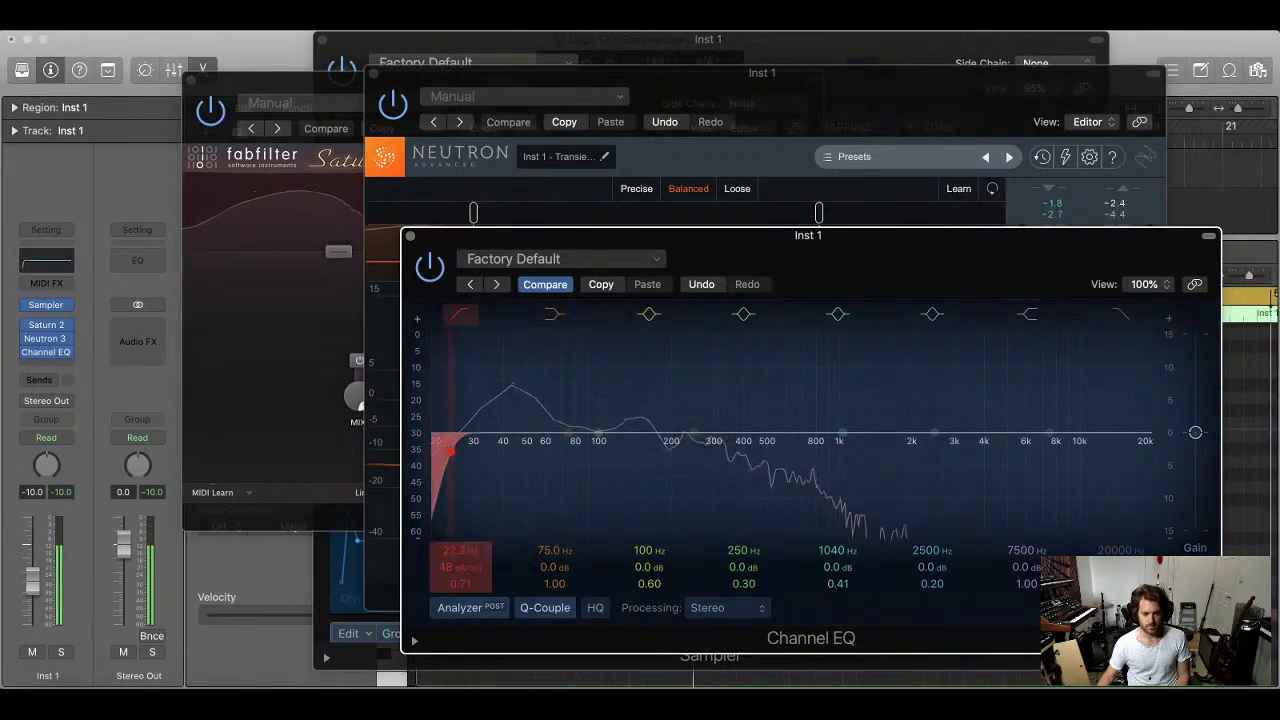
left_click_drag(461, 452, 465, 450)
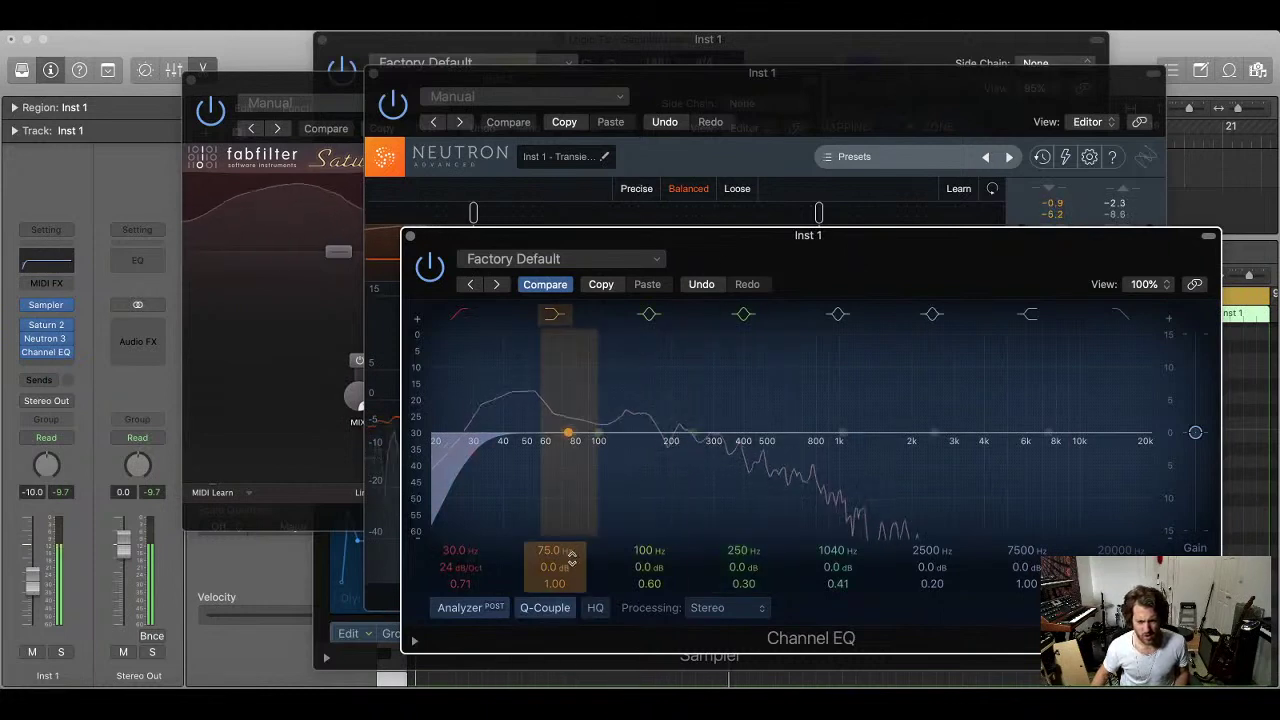
Set the EQ's low shelf to 33.6 Hz at -8.3 dB and compare the sound with the EQ bypassed and active
left_click_drag(572, 556, 572, 590)
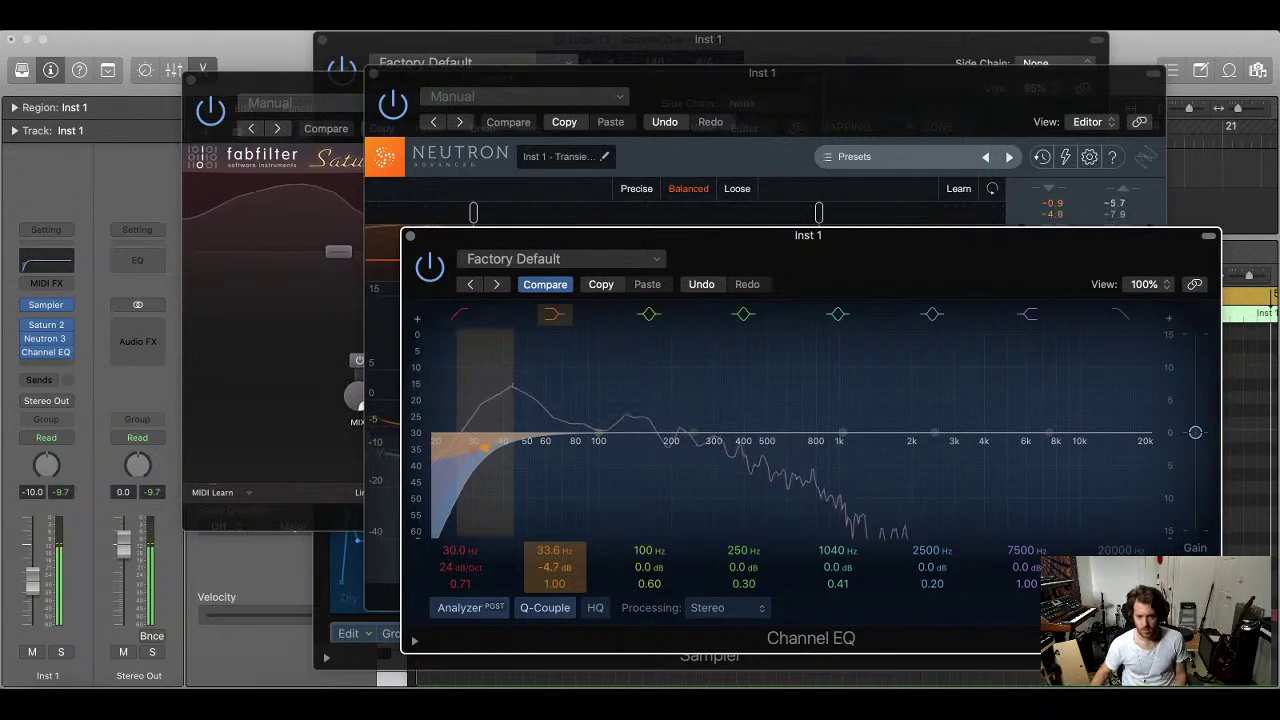
left_click_drag(554, 567, 554, 590)
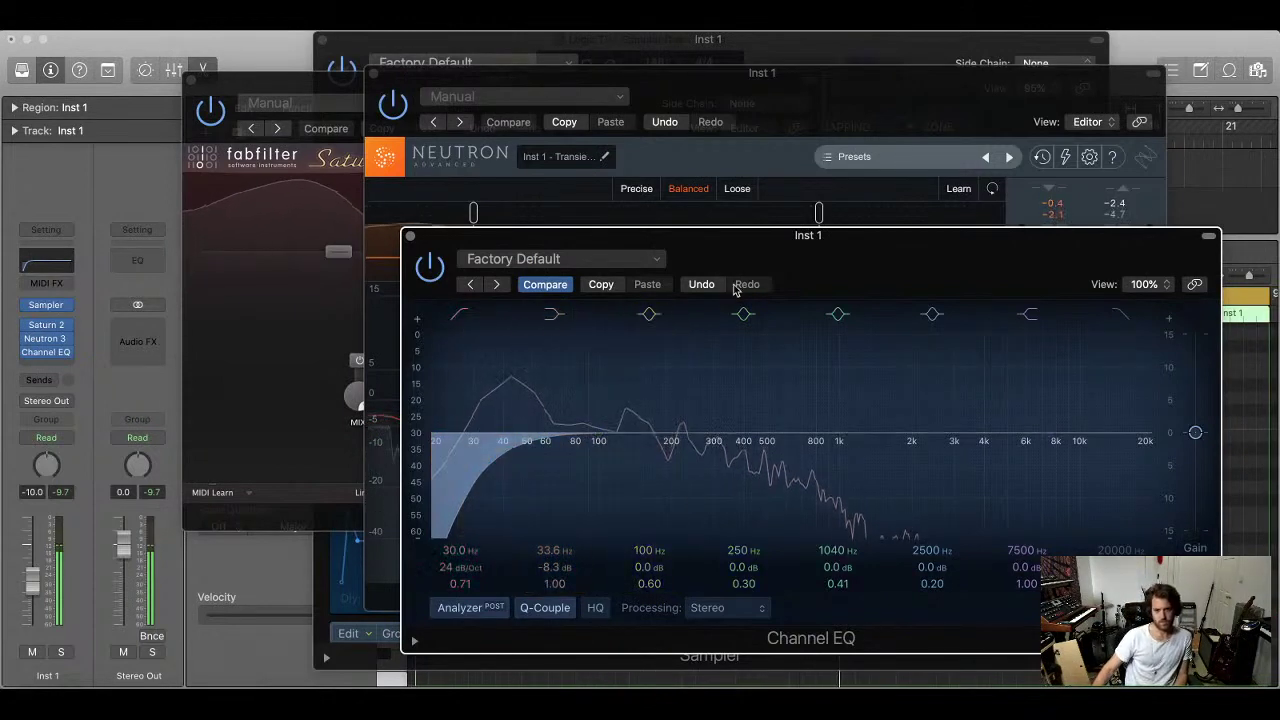
left_click(431, 266)
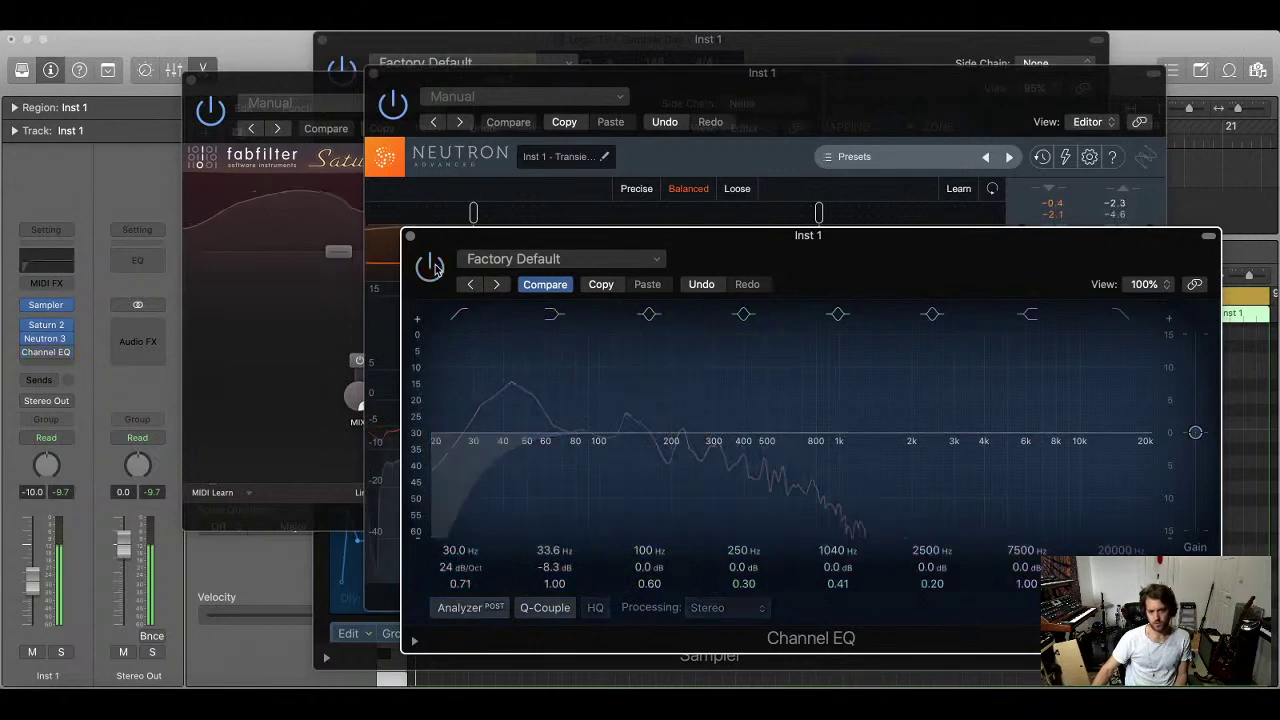
left_click(431, 266)
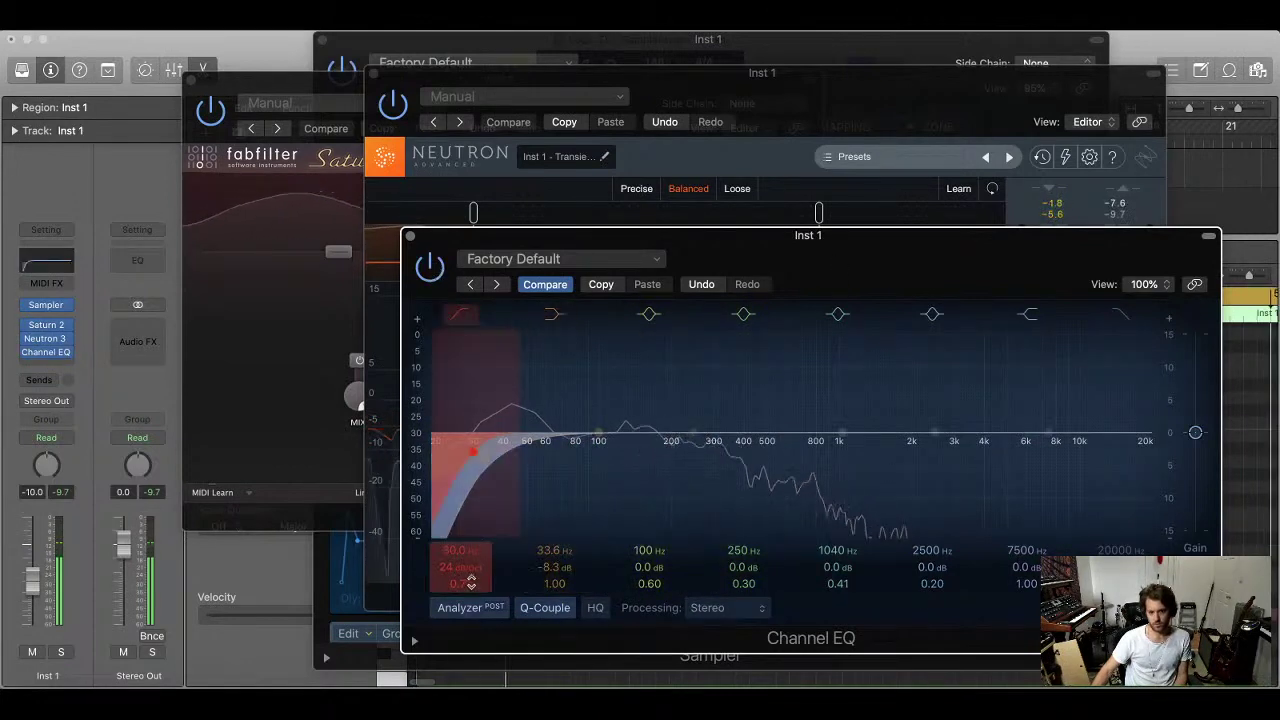
Ease the low cut to 24.6 Hz at 18 dB/Oct, deepen the low shelf to -10.4 dB, and compare with the shelf off and on
mouse_move(460, 567)
left_mouse_down()
mouse_move(460, 580)
mouse_move(460, 562)
left_mouse_up()
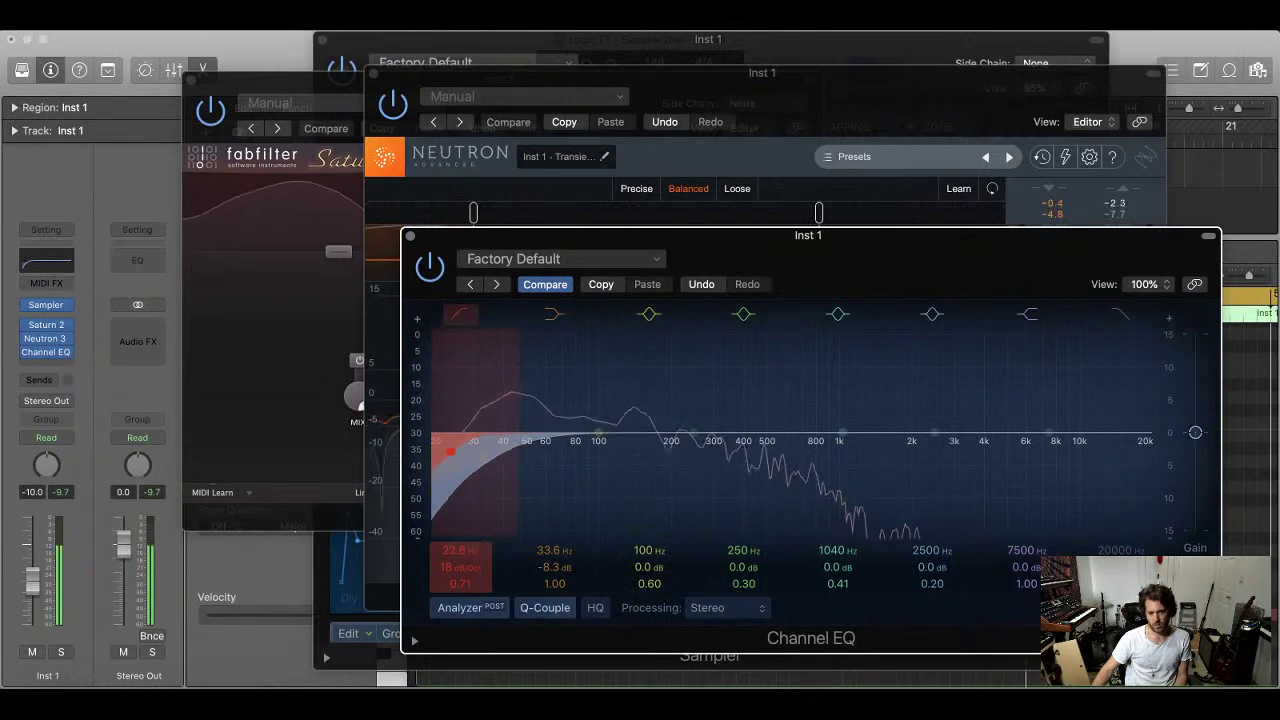
left_click_drag(555, 567, 555, 570)
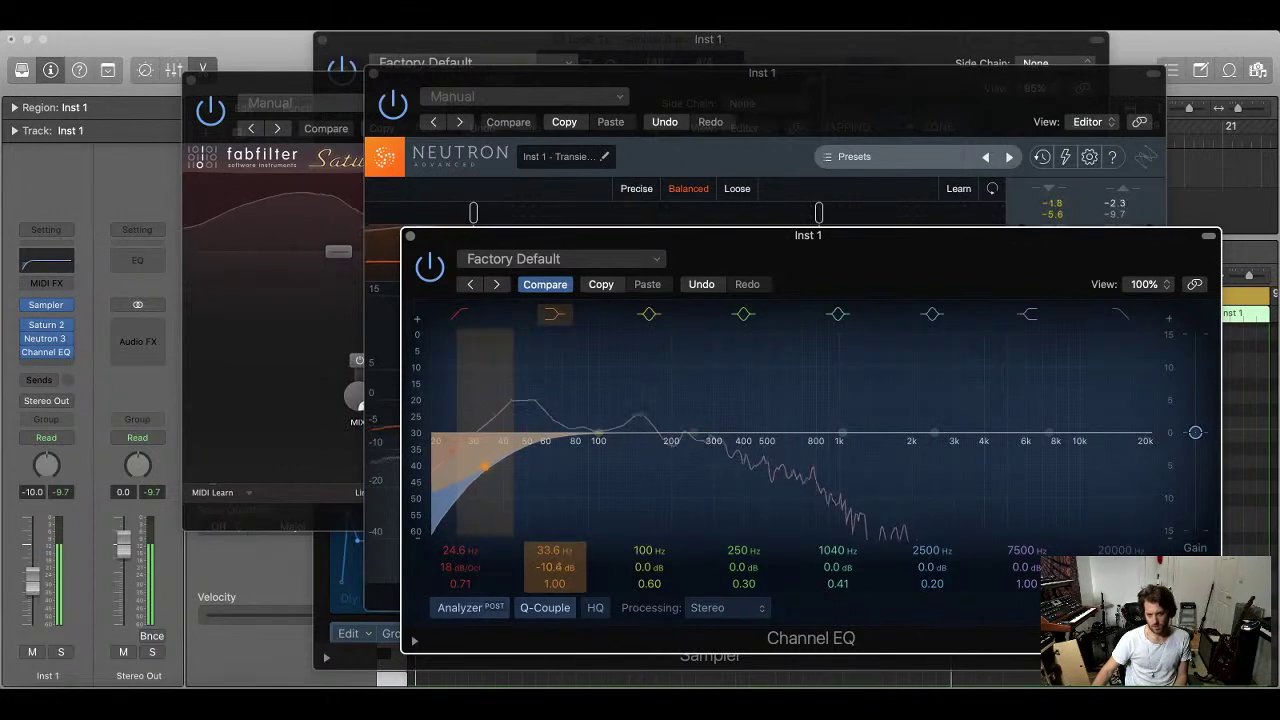
left_click(549, 315)
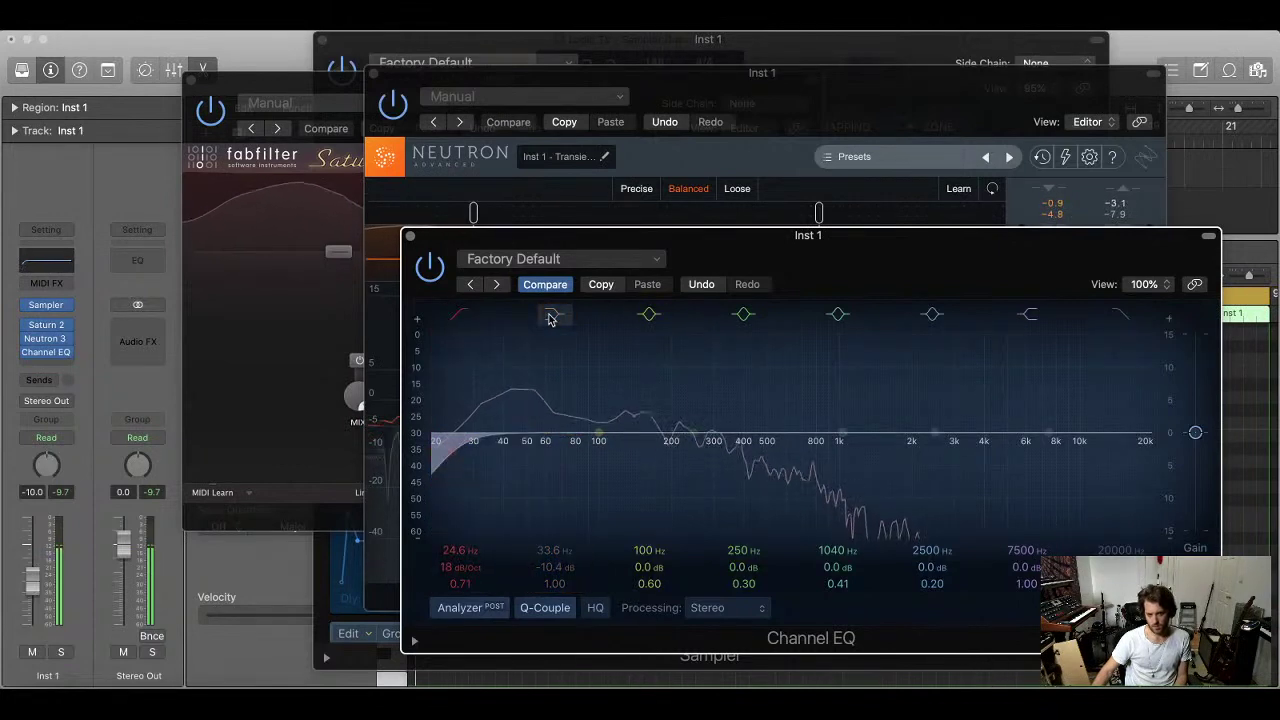
left_click(550, 315)
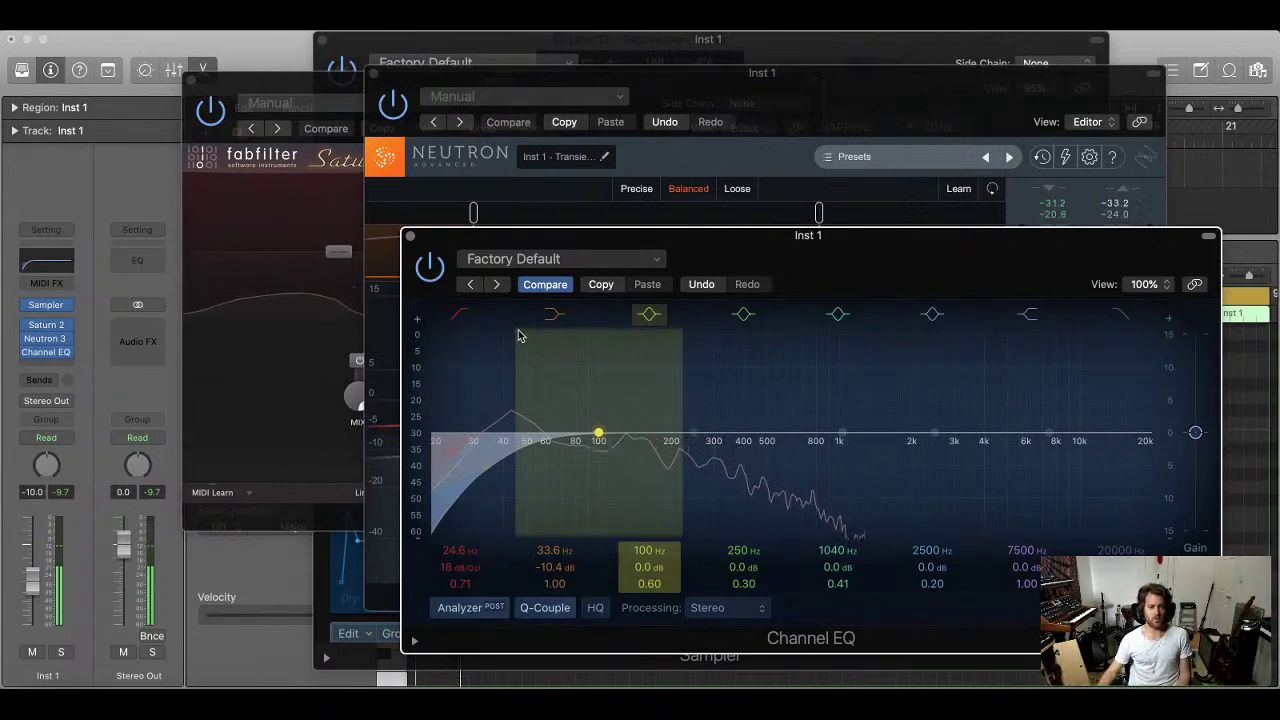
Enable the Channel EQ's high cut and set it to 500 Hz with a 6 dB/Oct slope
left_click(272, 568)
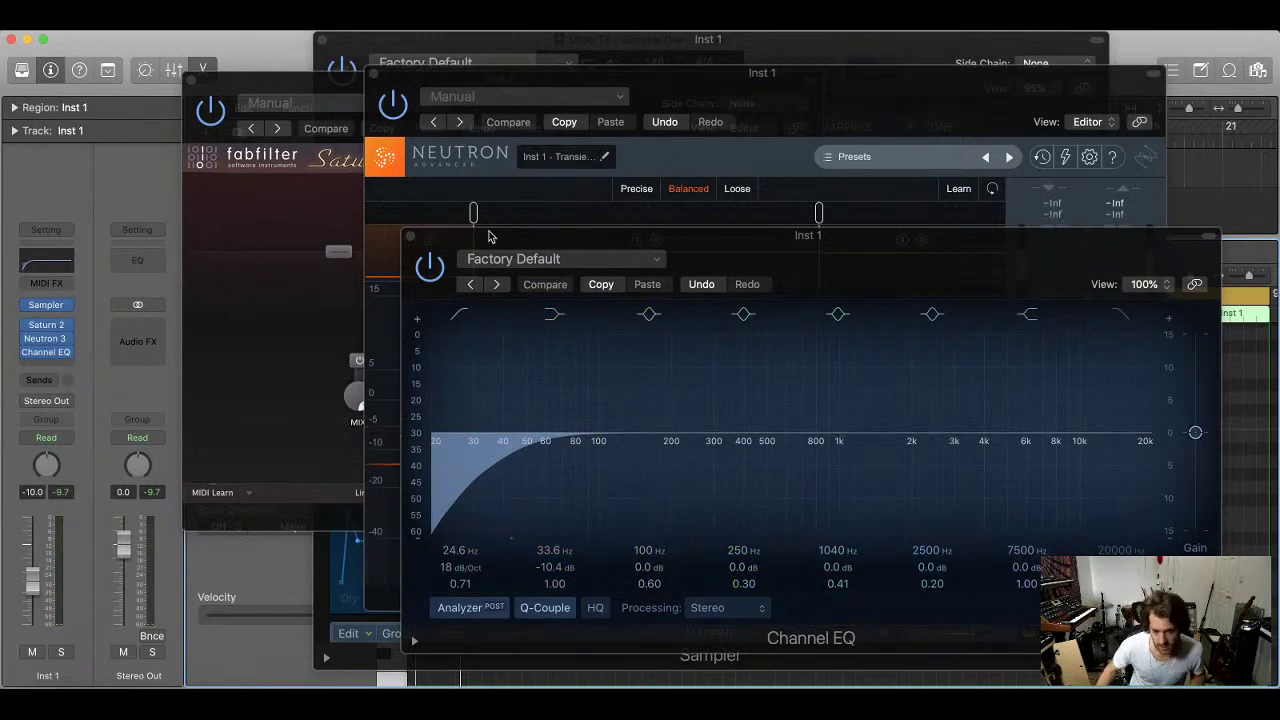
left_click_drag(768, 256, 554, 140)
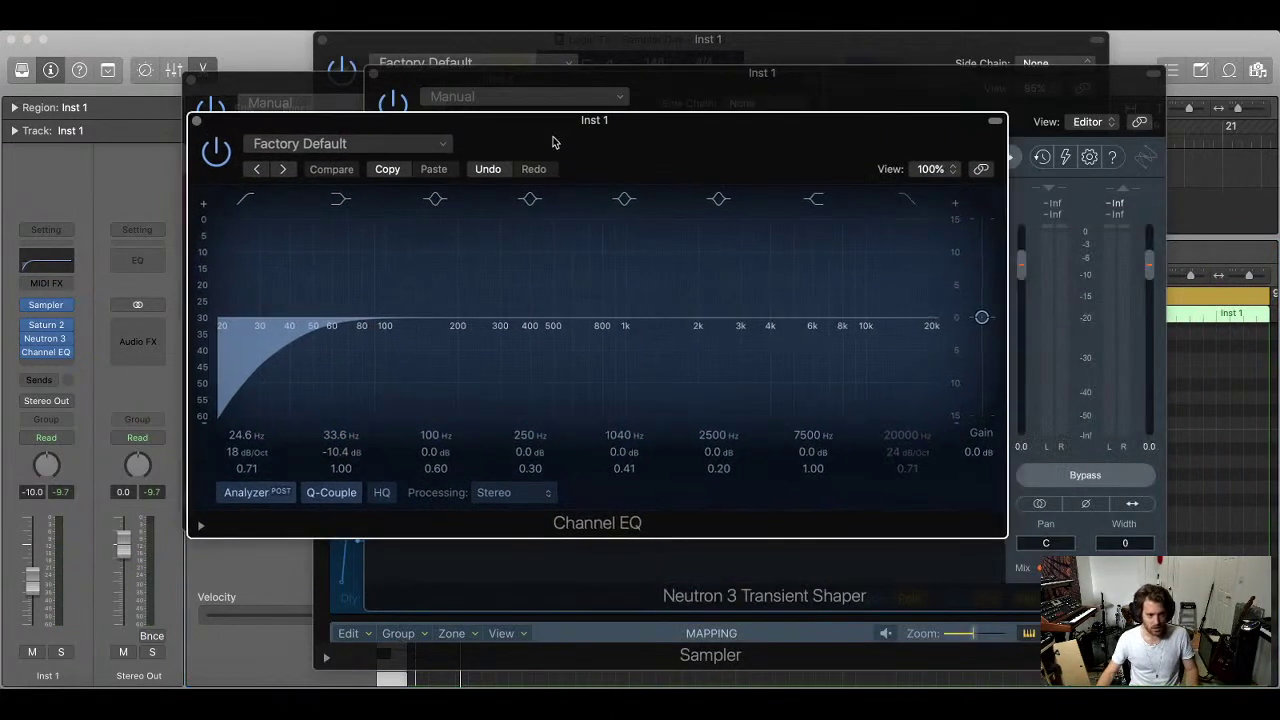
left_click(907, 199)
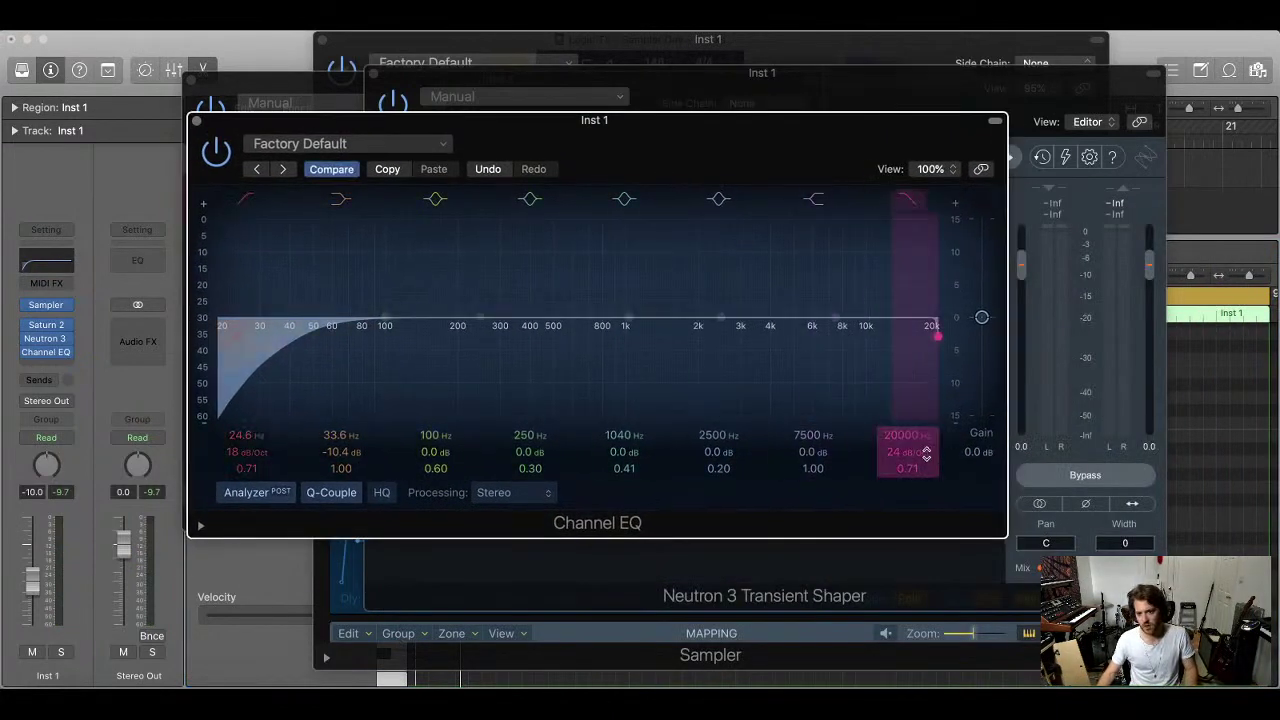
mouse_move(914, 451)
left_mouse_down()
mouse_move(907, 550)
mouse_move(907, 444)
mouse_move(922, 430)
left_mouse_up()
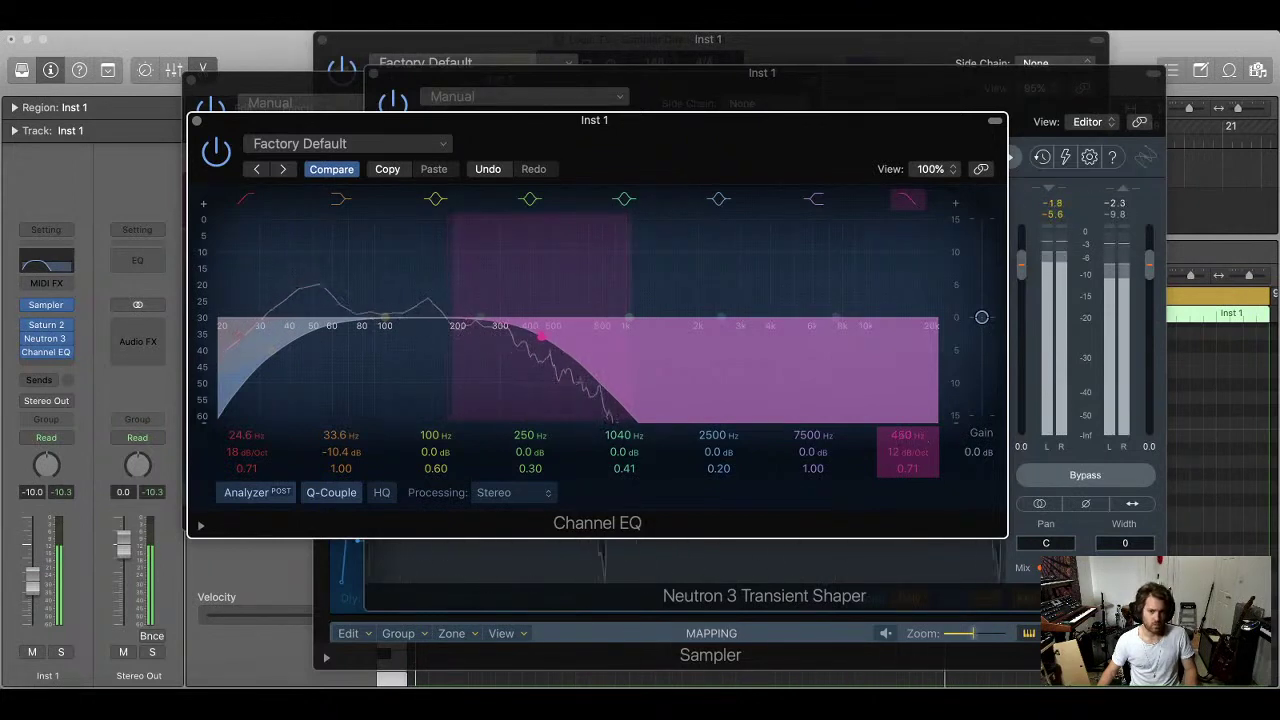
left_click_drag(922, 438, 922, 428)
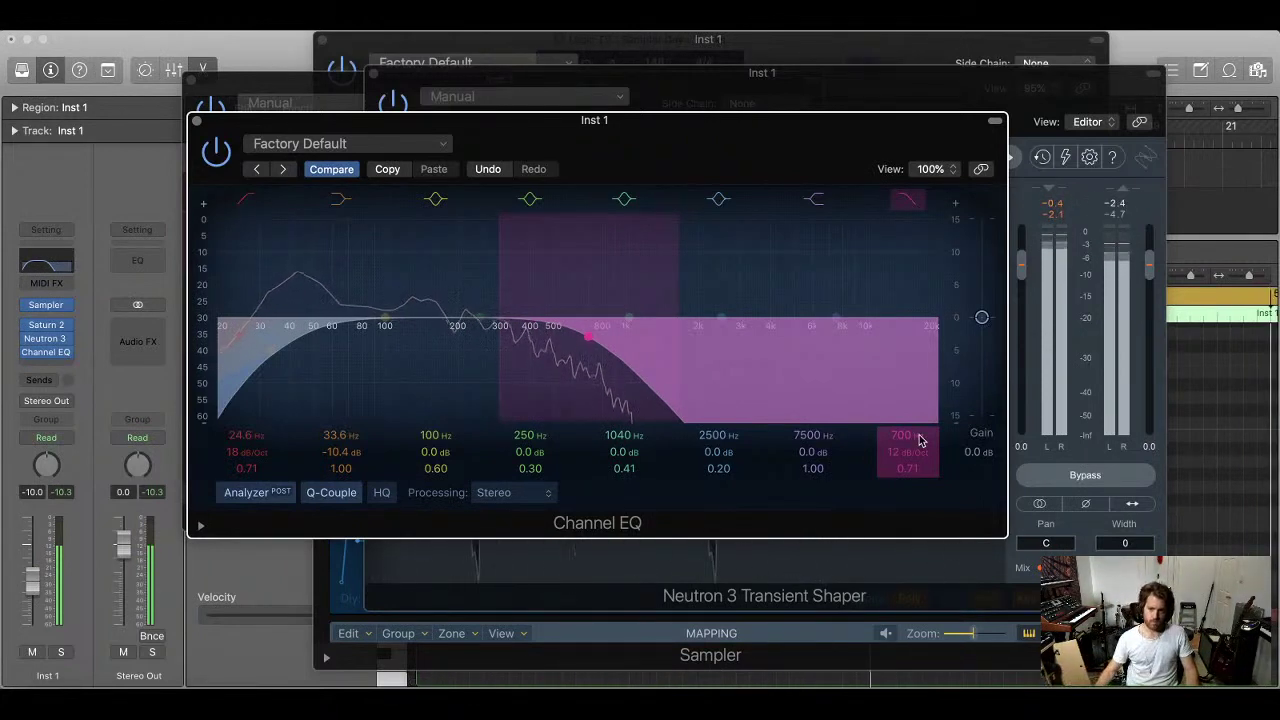
left_click_drag(908, 452, 908, 462)
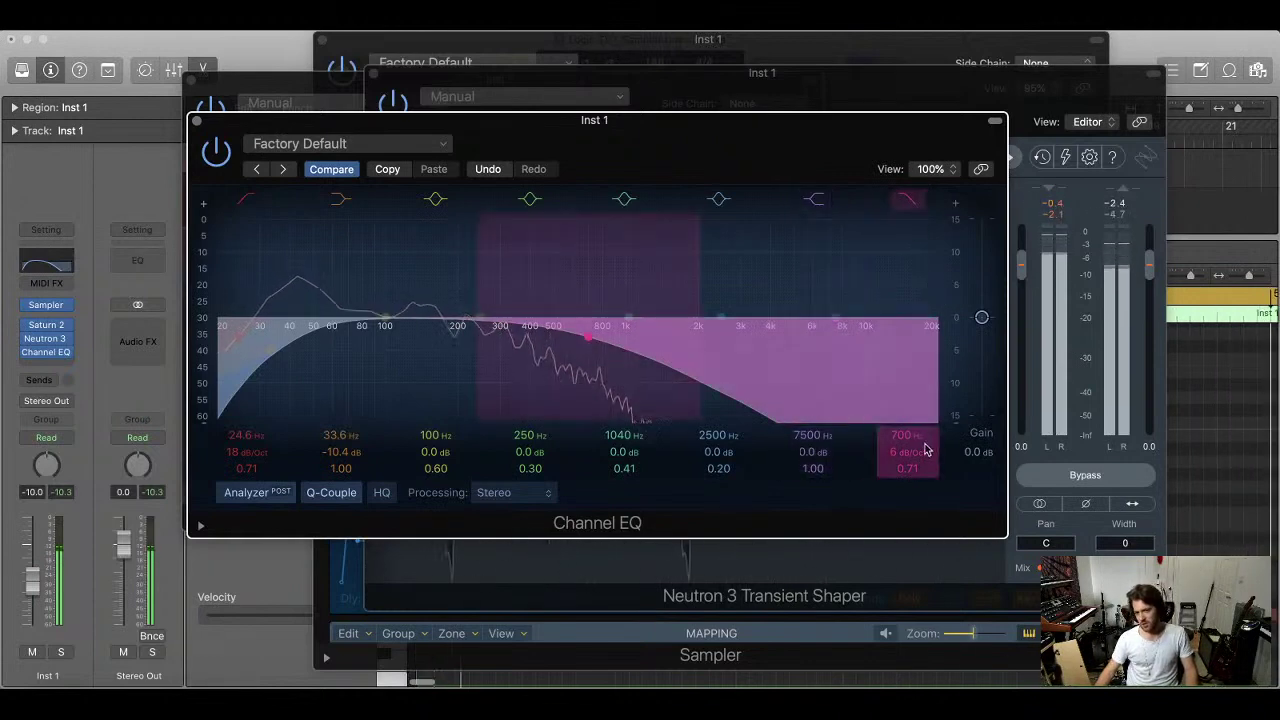
left_click_drag(590, 338, 552, 336)
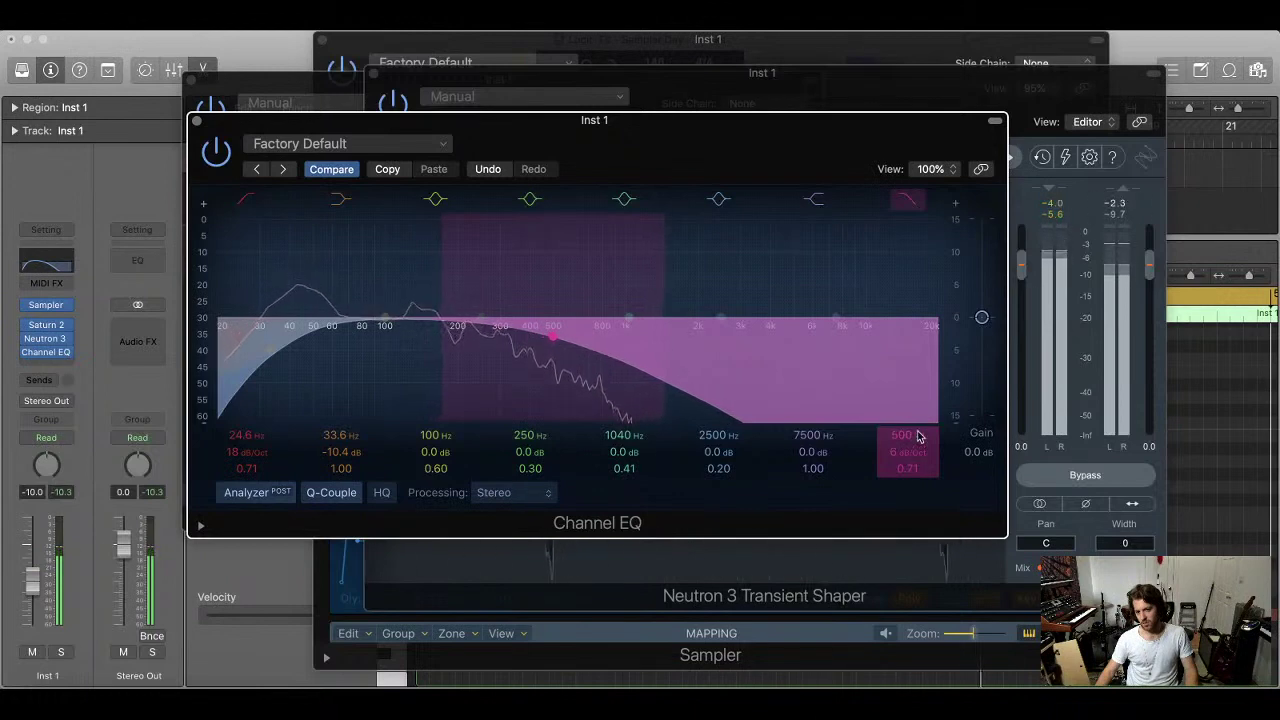
Select the Transient Shaper's middle band and lower its attack slightly, keeping the Sharp contour
left_click(811, 76)
left_click(640, 250)
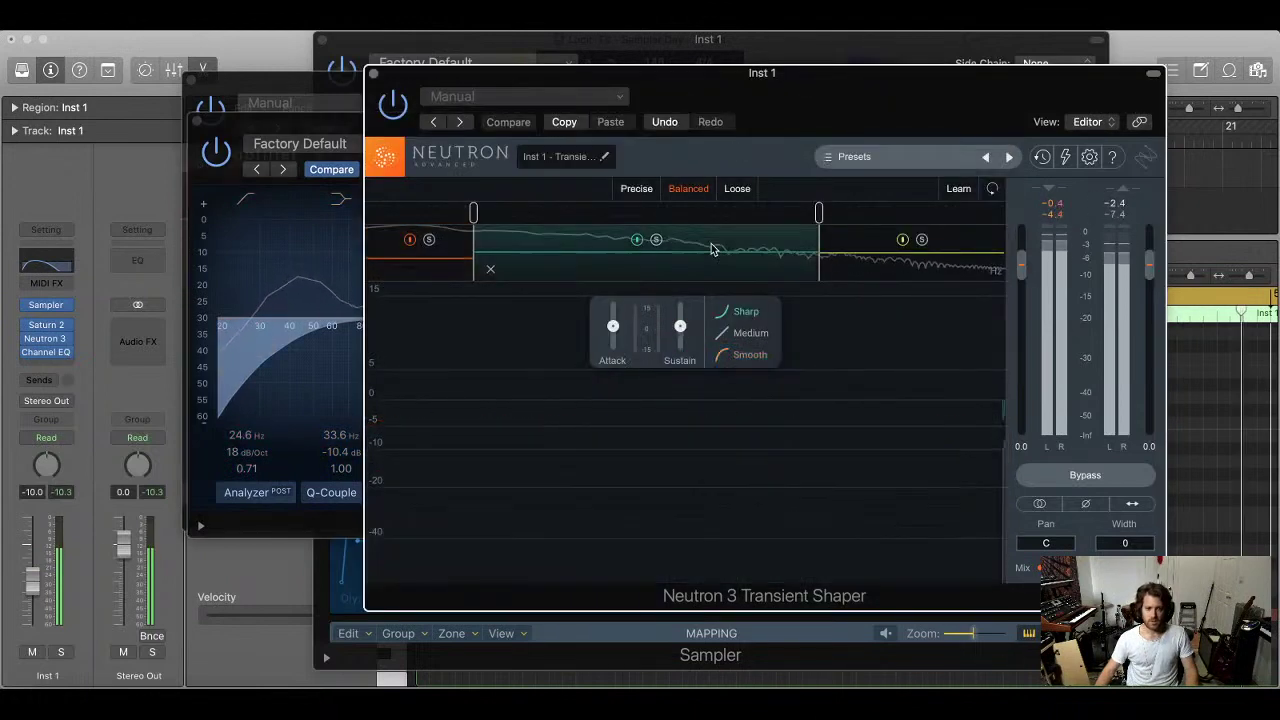
left_click_drag(612, 326, 612, 334)
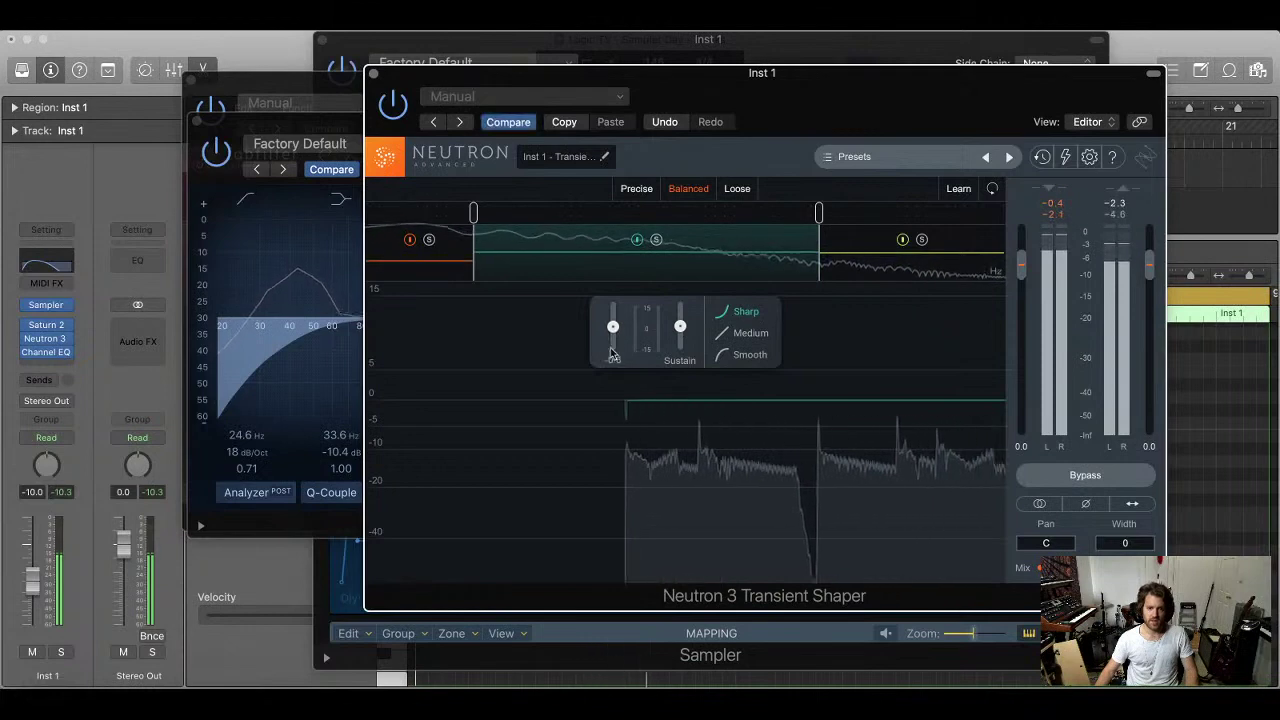
left_click_drag(600, 417, 600, 419)
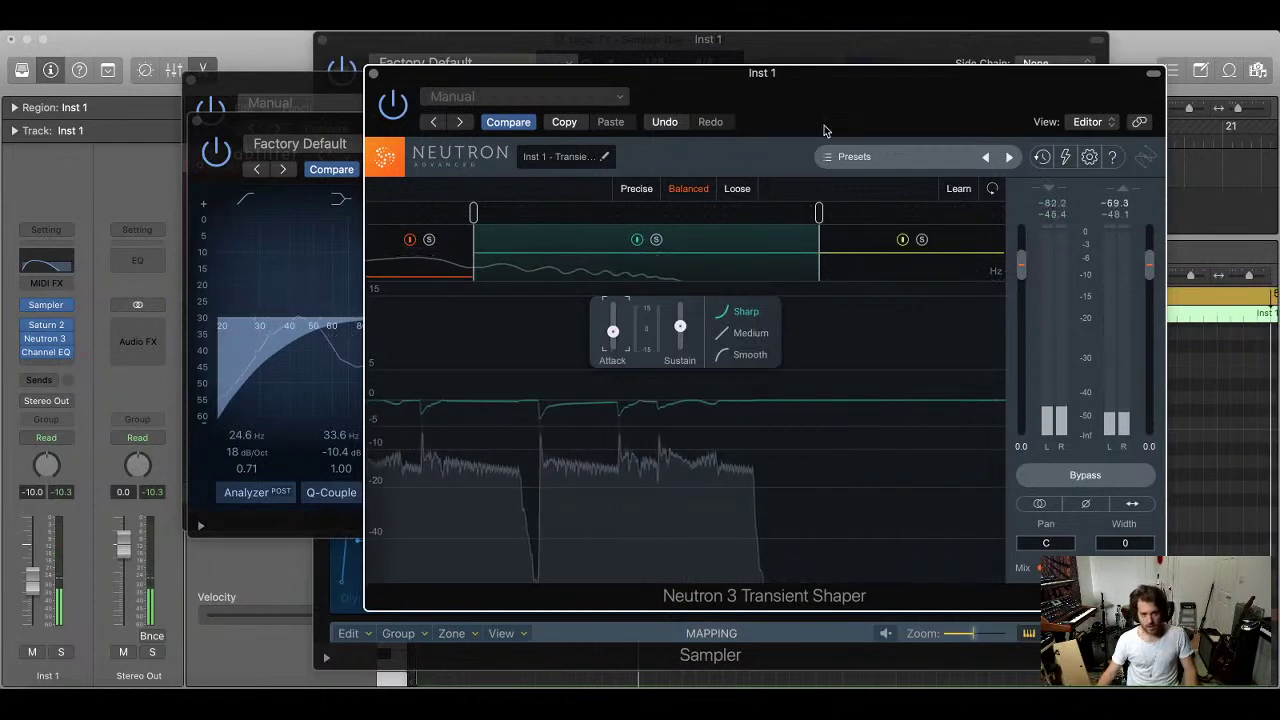
Close all open plug-in windows to reveal the Tracks area and Piano Roll
left_click_drag(786, 108, 792, 75)
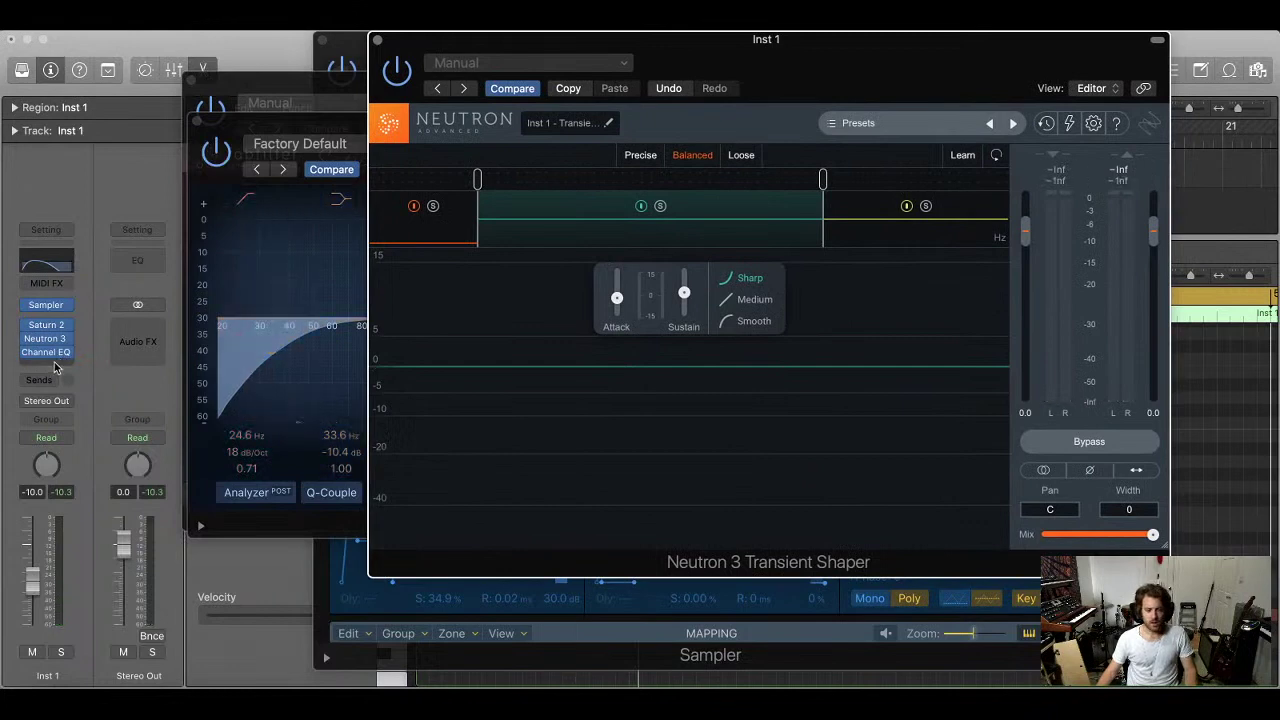
left_click_drag(368, 40, 379, 40)
left_click(390, 40)
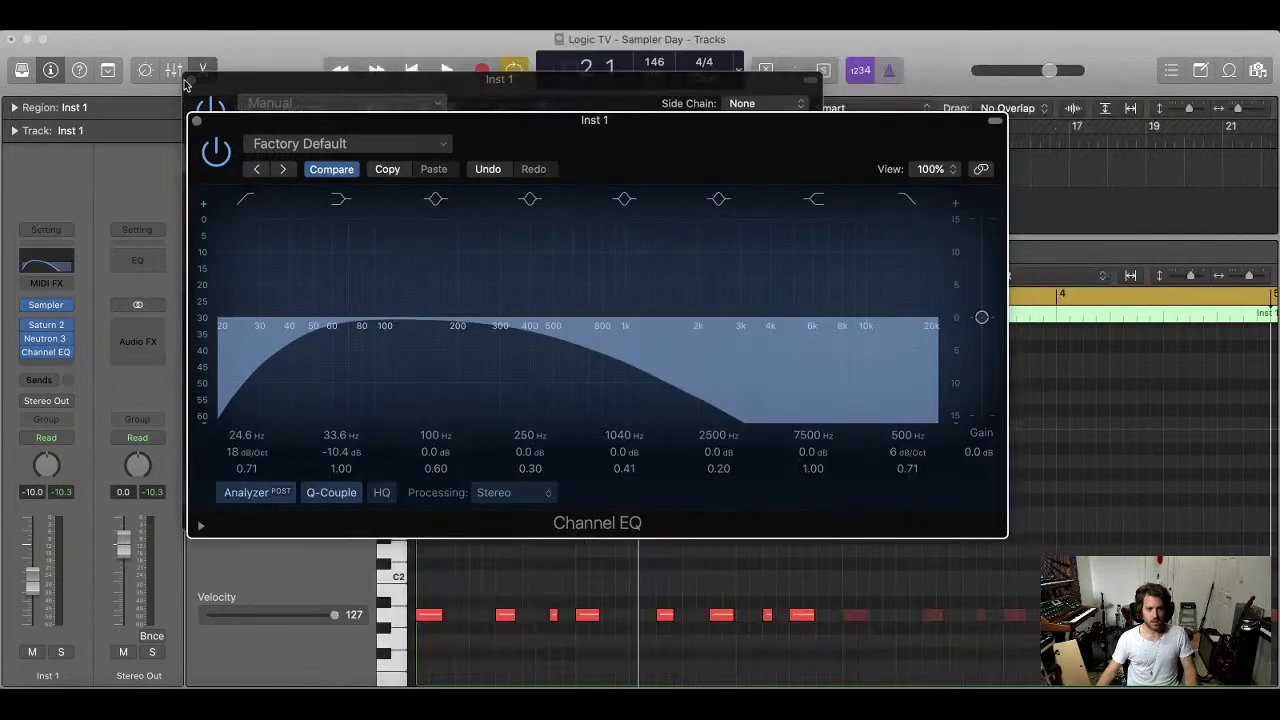
left_click(194, 79)
left_click(194, 79)
left_click(197, 120)
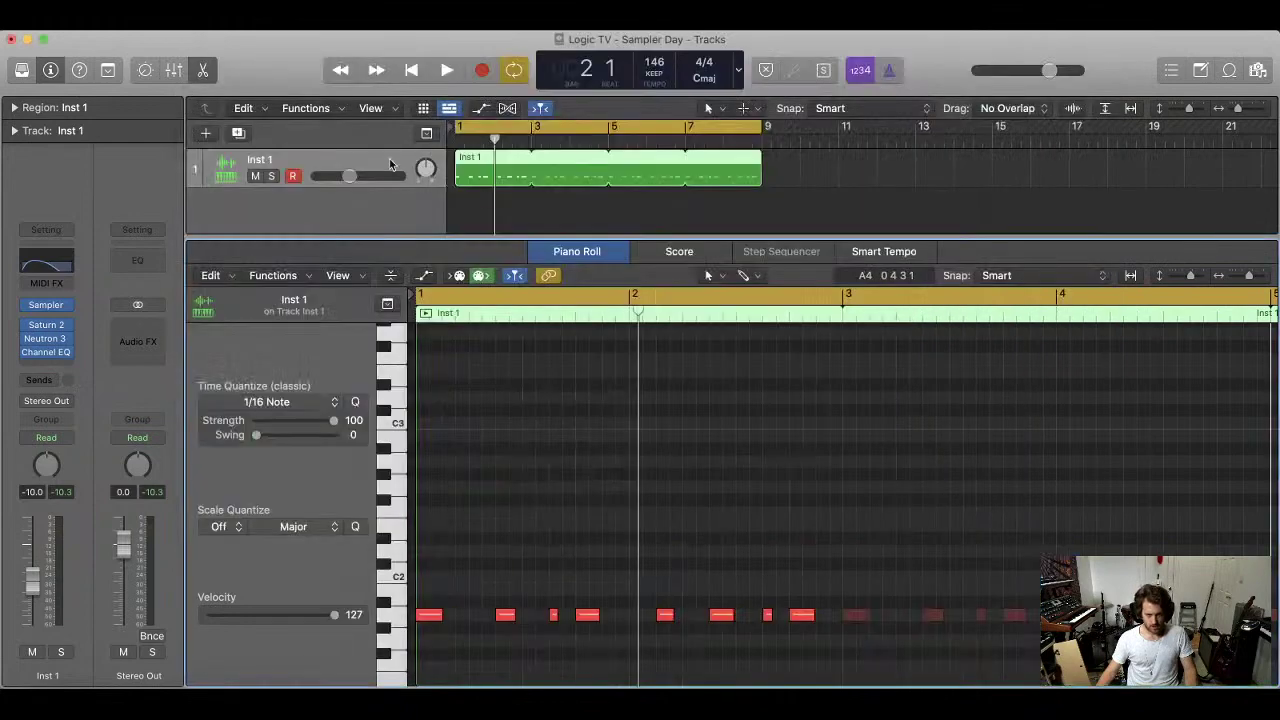
Return the playhead to the start, rename the Inst 1 track as 808, and hide the Piano Roll editor
key("Return")
double_click(259, 157)
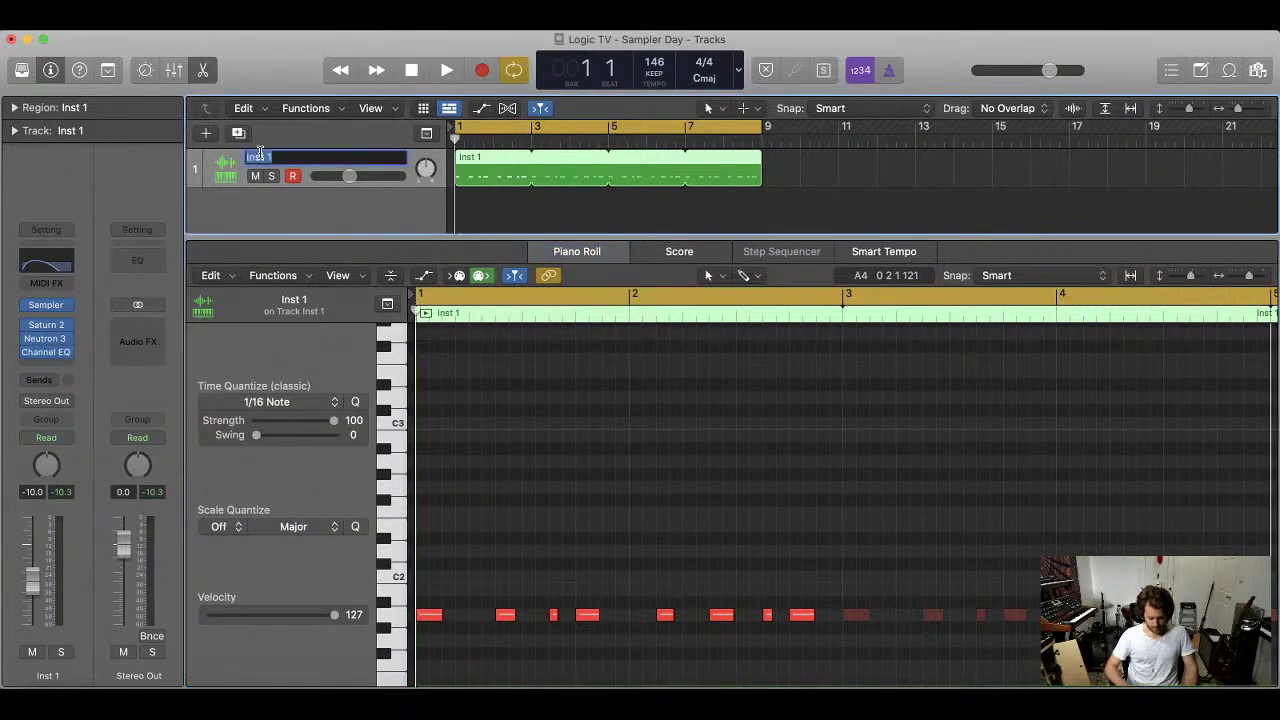
type("808")
key("Return")
left_click(543, 218)
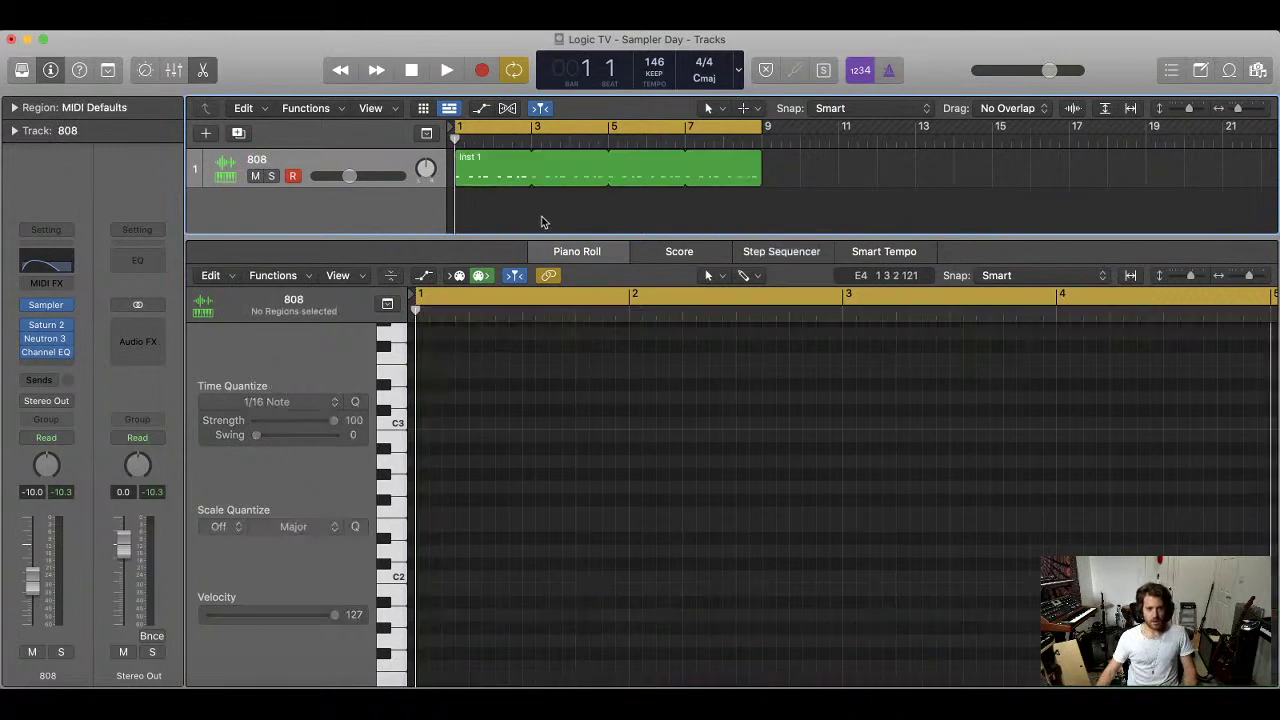
key("e")
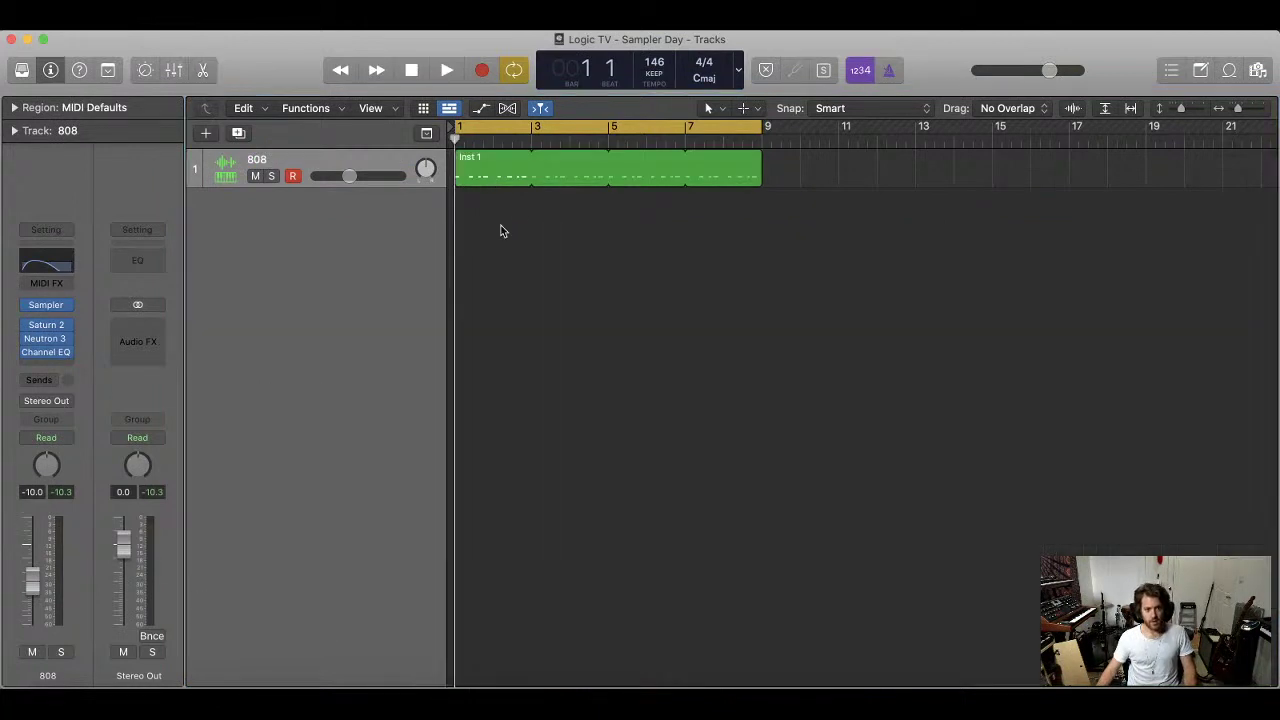
Create one new software instrument track with Sampler (Multi-Sample) on Output 1 + 2, then hide the Library
double_click(226, 199)
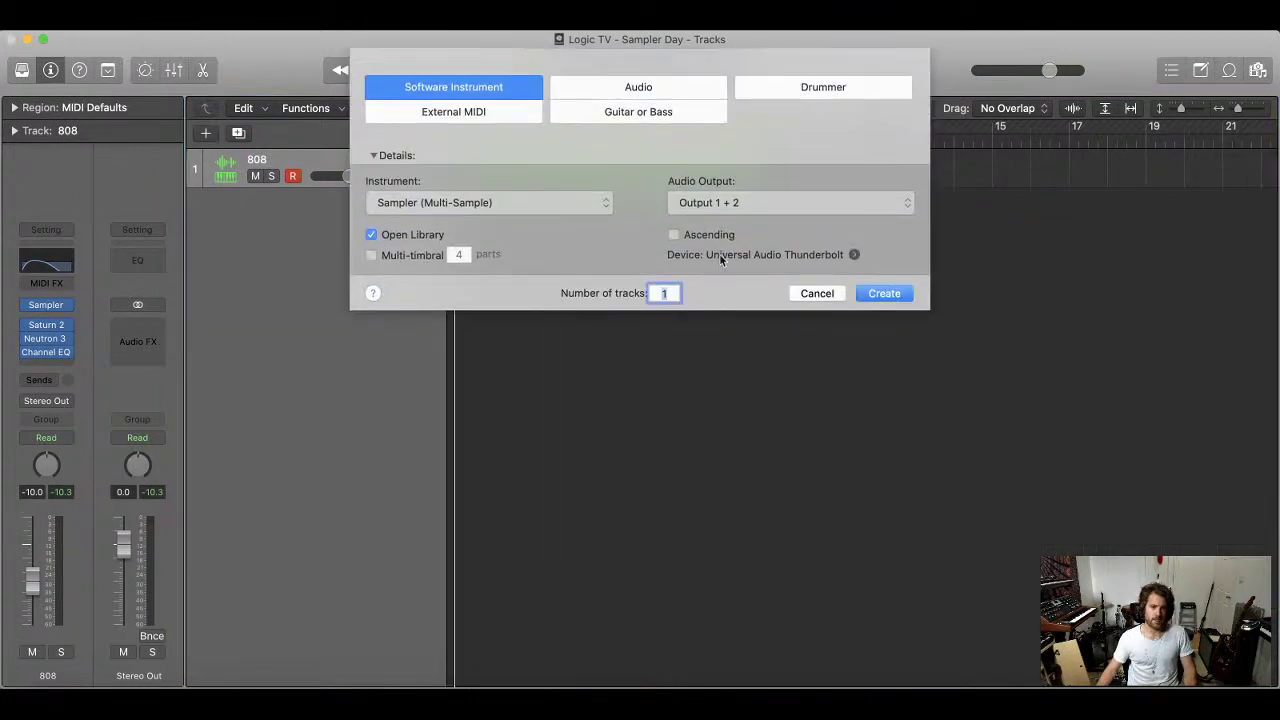
left_click(873, 294)
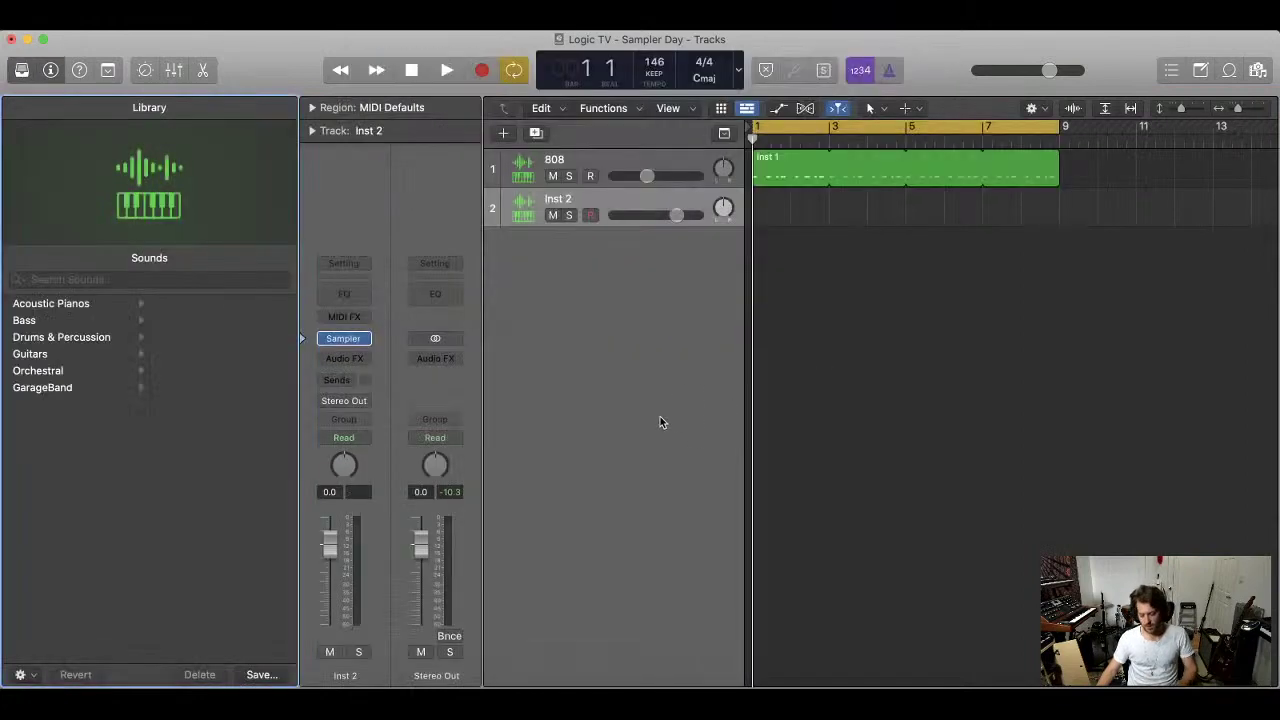
left_click(20, 70)
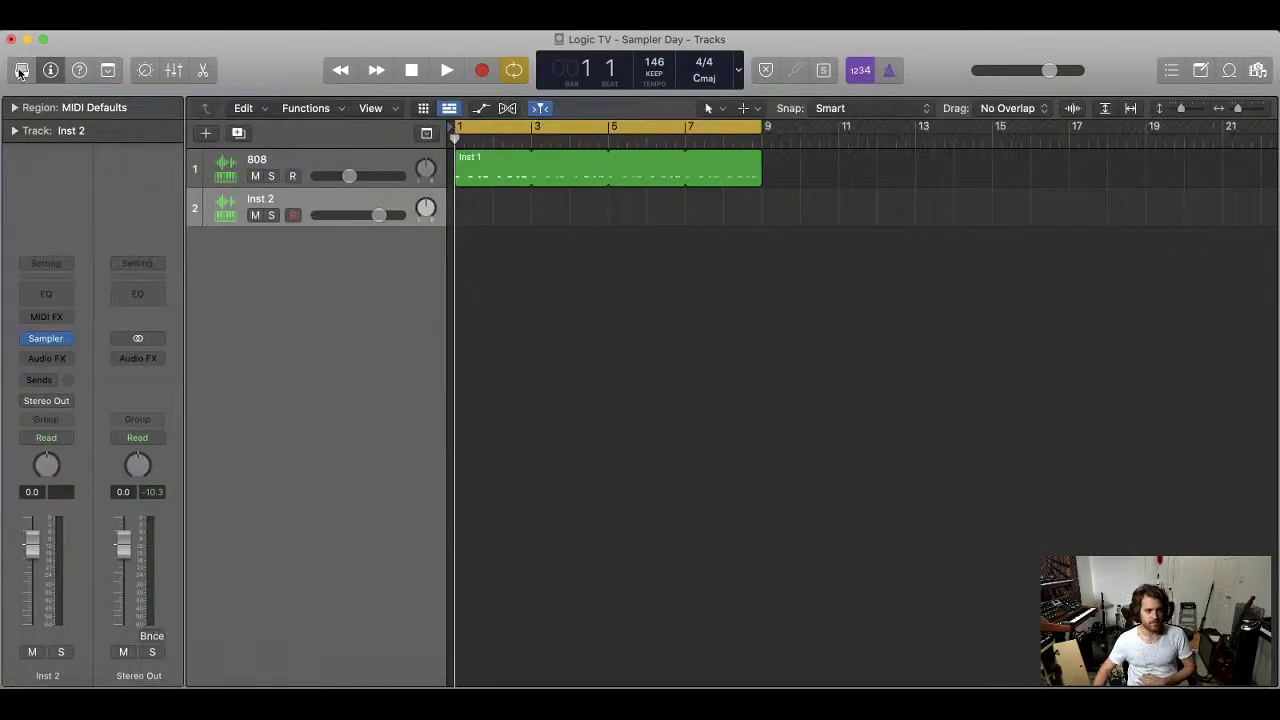
Switch to Finder and audition TR-808Clap01.wav and TR-808Clap02.wav in the Roland Tr-808 folder for comparison
left_click(63, 700)
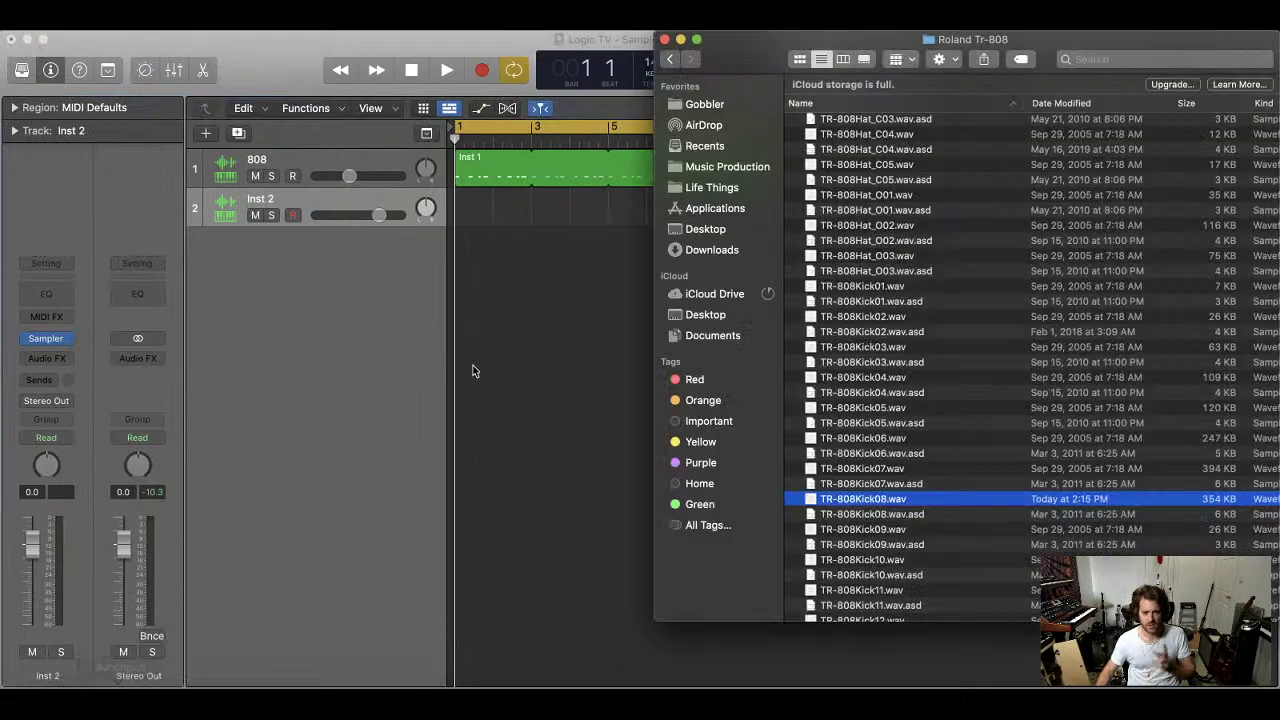
scroll(950, 142, "up", 12)
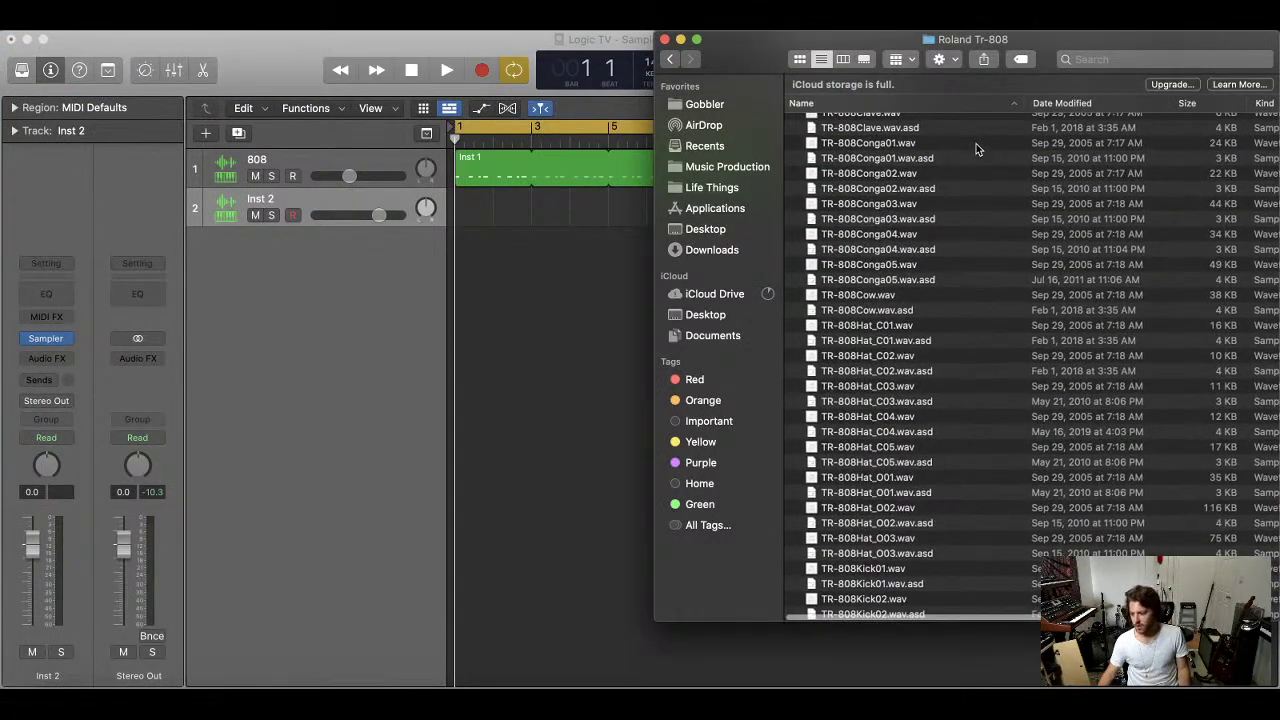
left_click(960, 167)
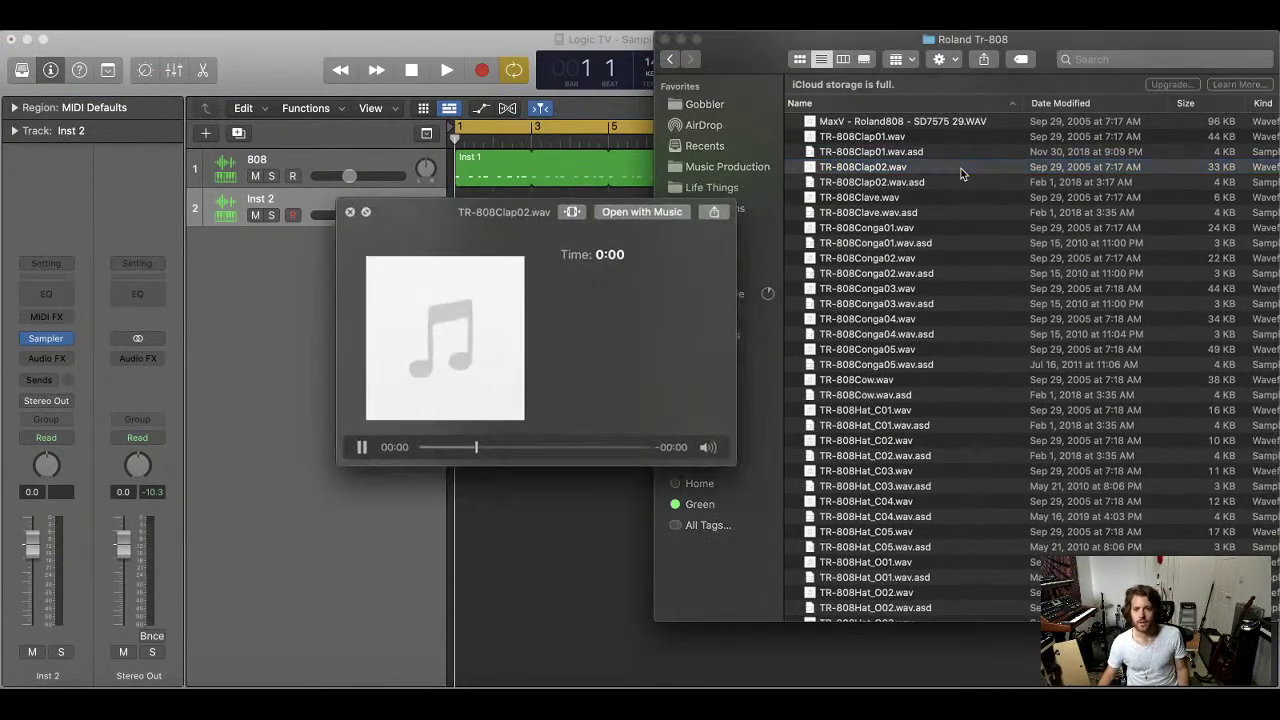
key("space")
left_click(965, 136)
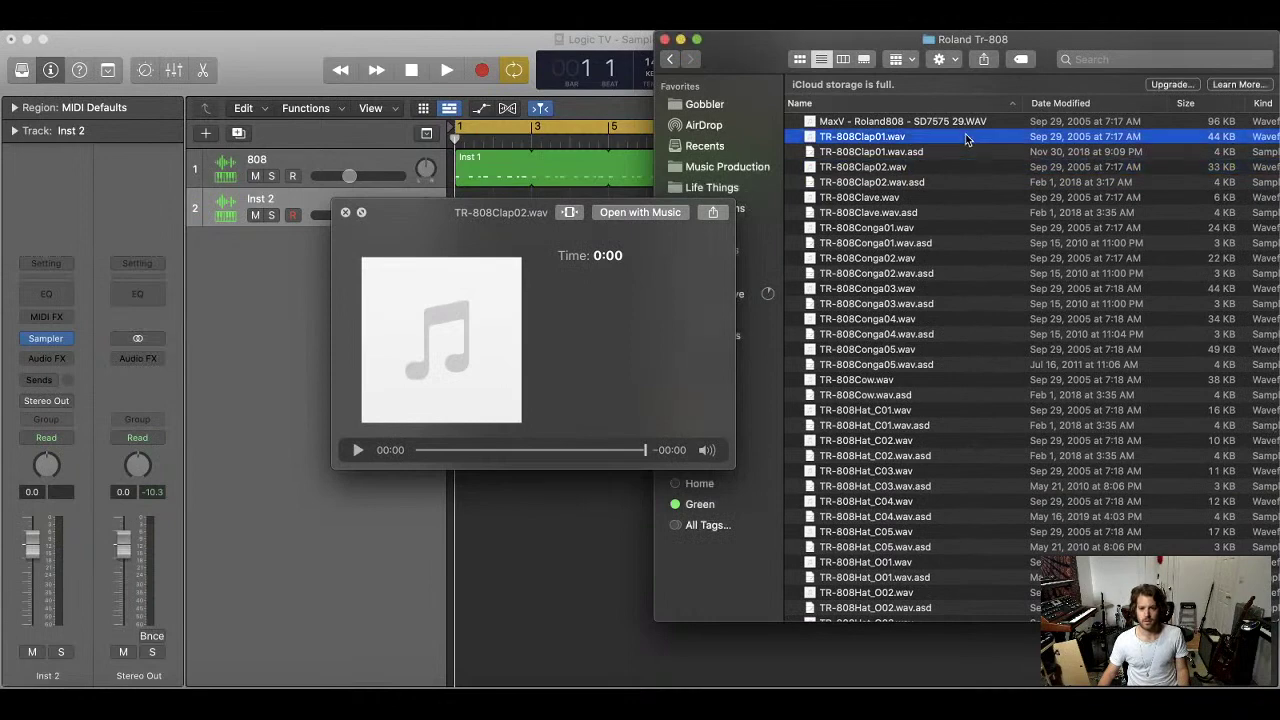
left_click(952, 168)
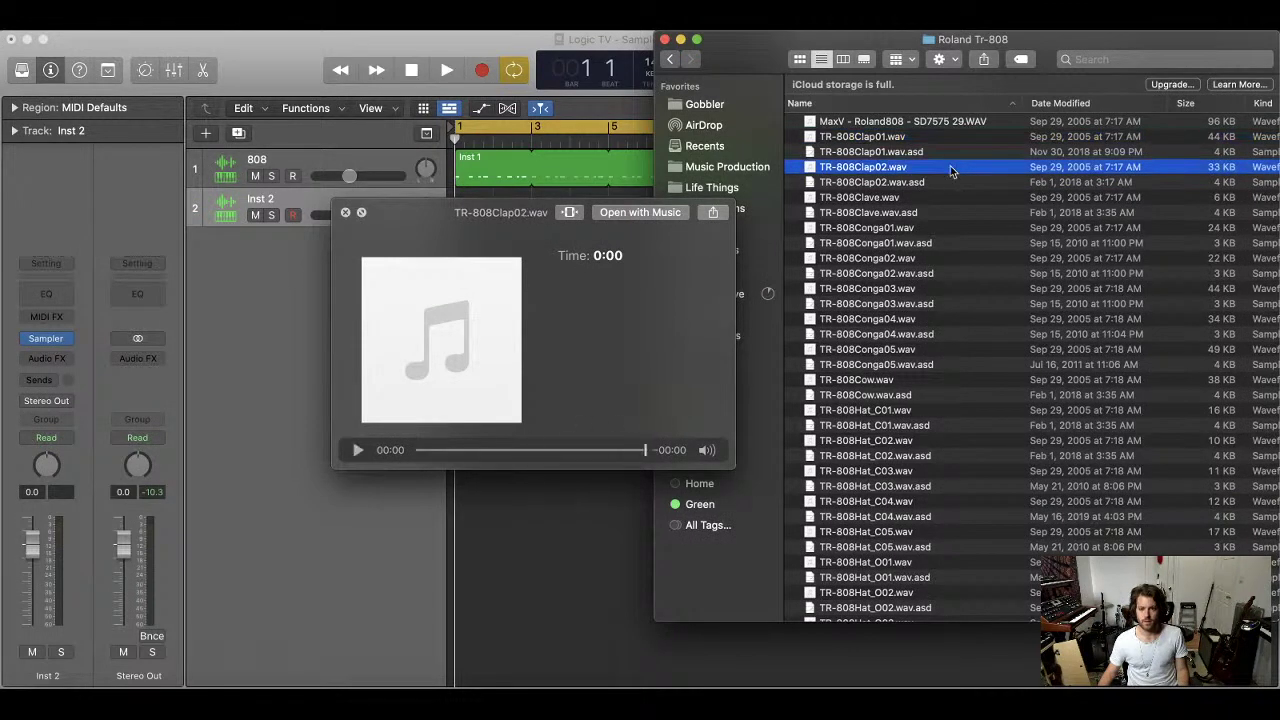
left_click(934, 136)
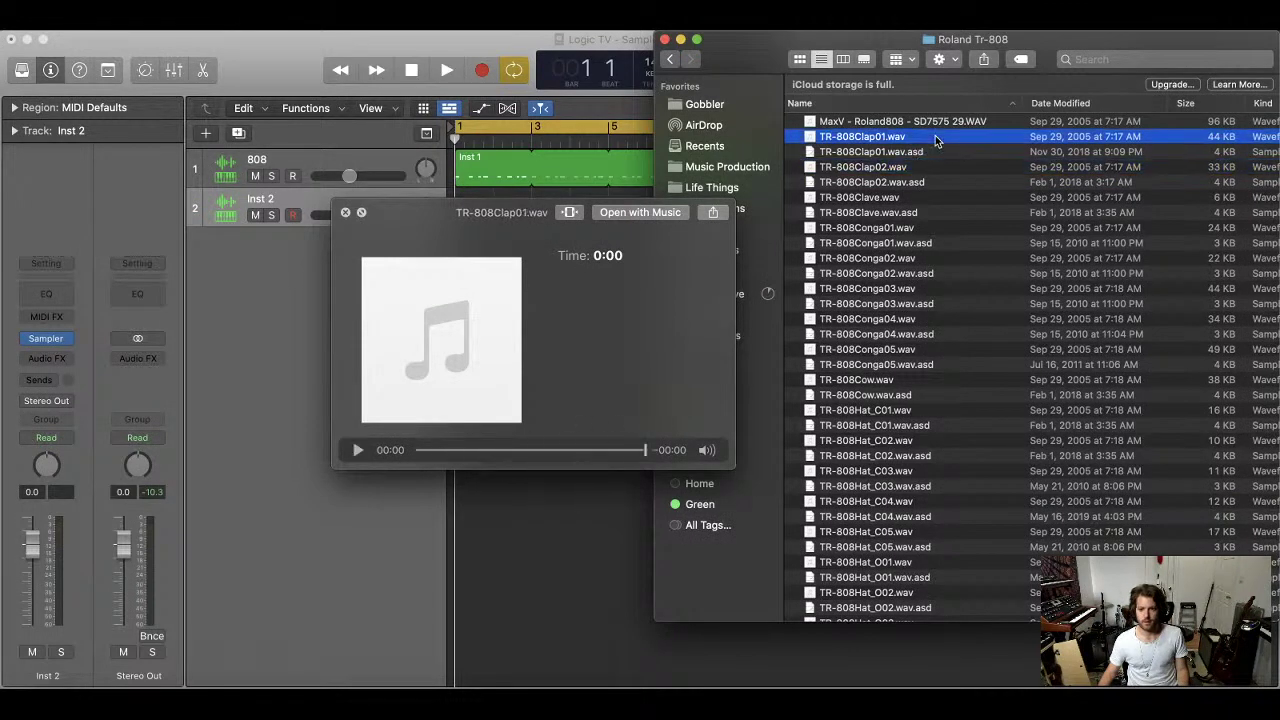
left_click(985, 168)
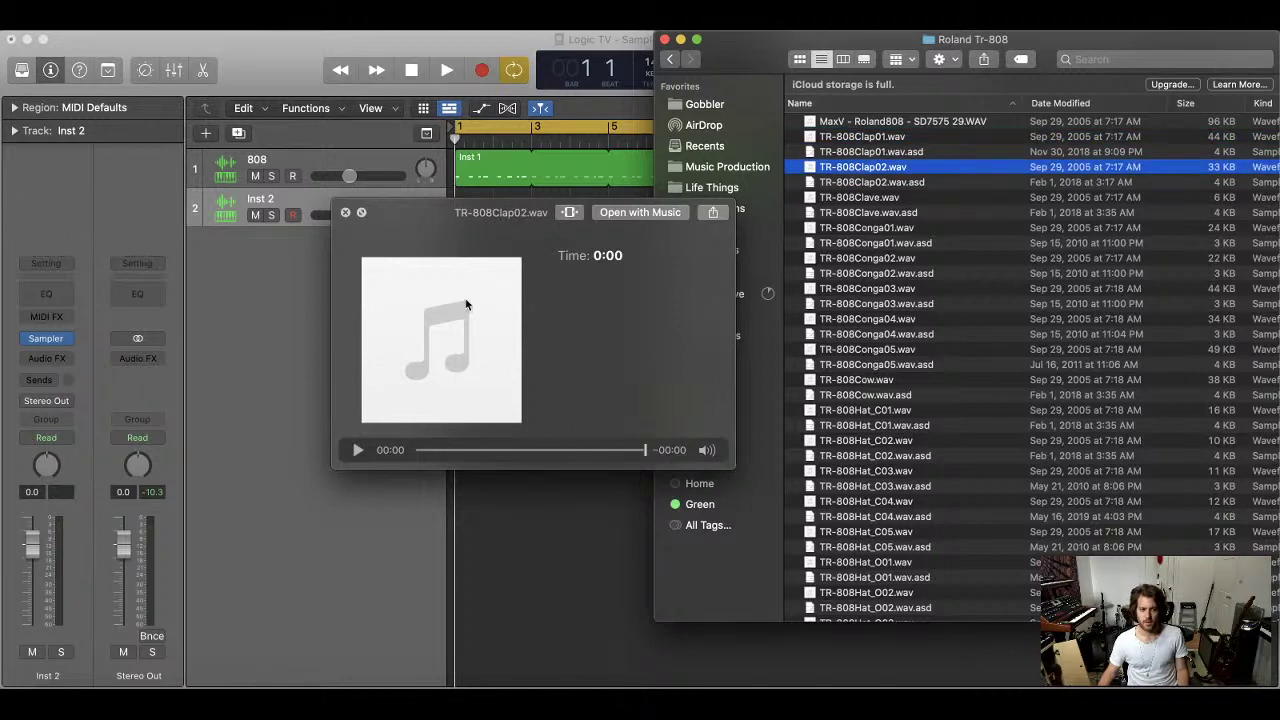
key("space")
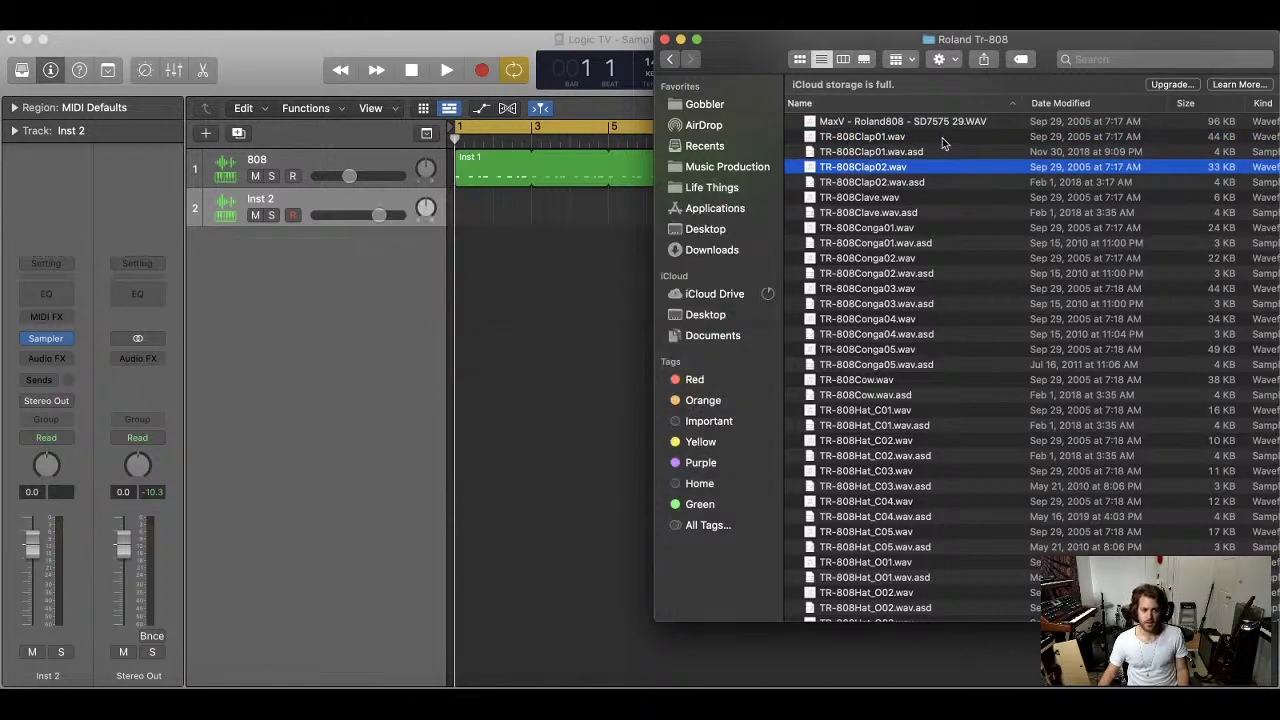
Open the Sampler on the Inst 2 track and move its window aside to make room for the sample folder
left_click(890, 137)
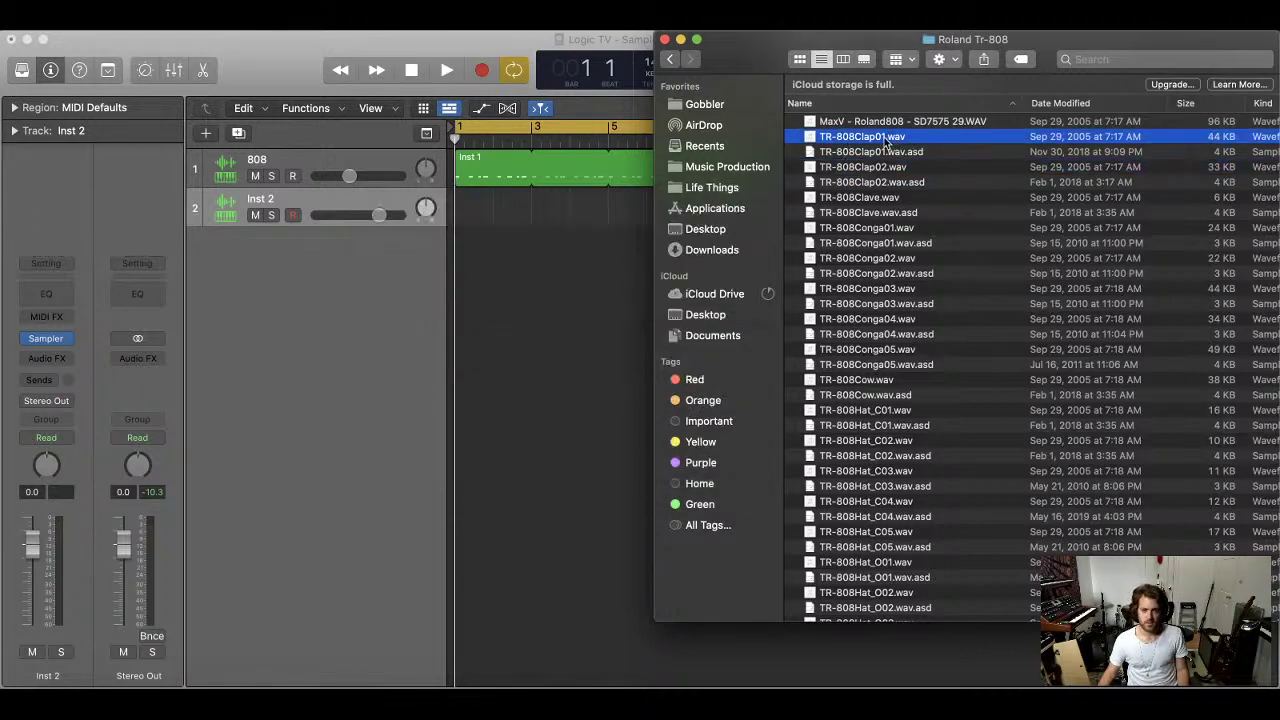
left_click(46, 339)
left_click_drag(870, 260, 490, 66)
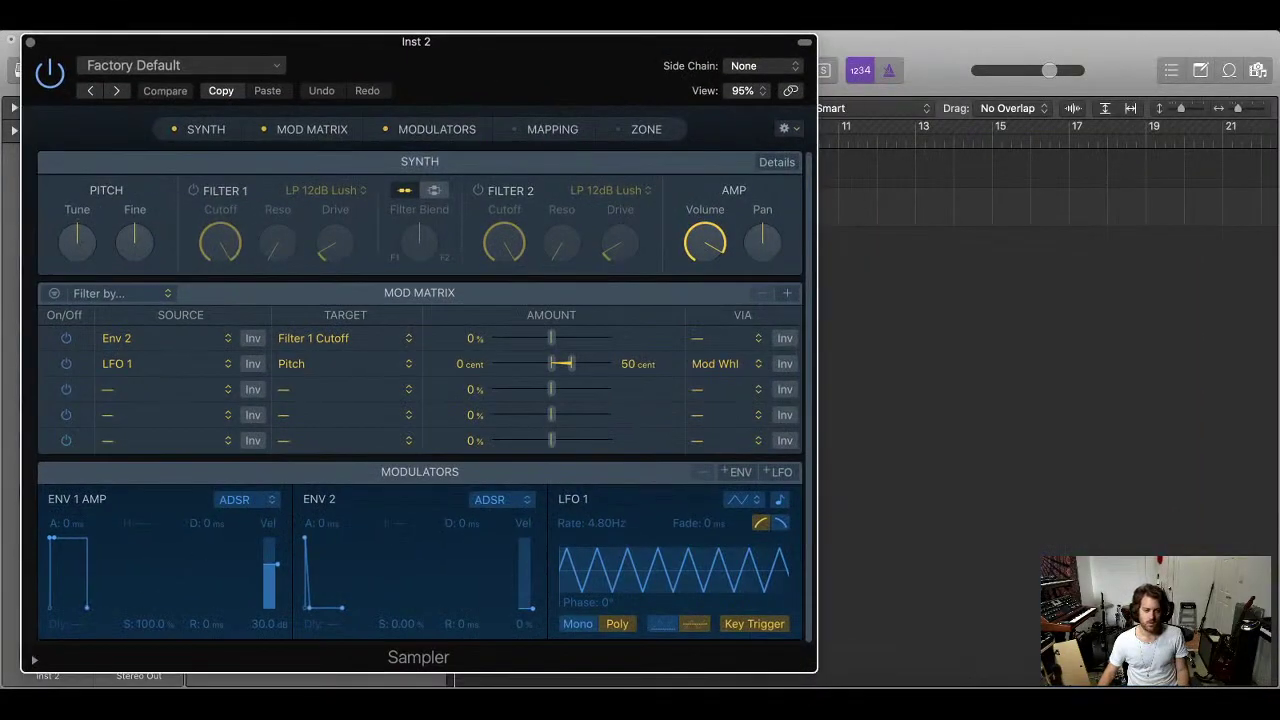
Return to Finder's Roland Tr-808 folder and compare the TR-808Clap02.wav and TR-808Clap01.wav samples again
left_click(80, 680)
left_click(983, 183)
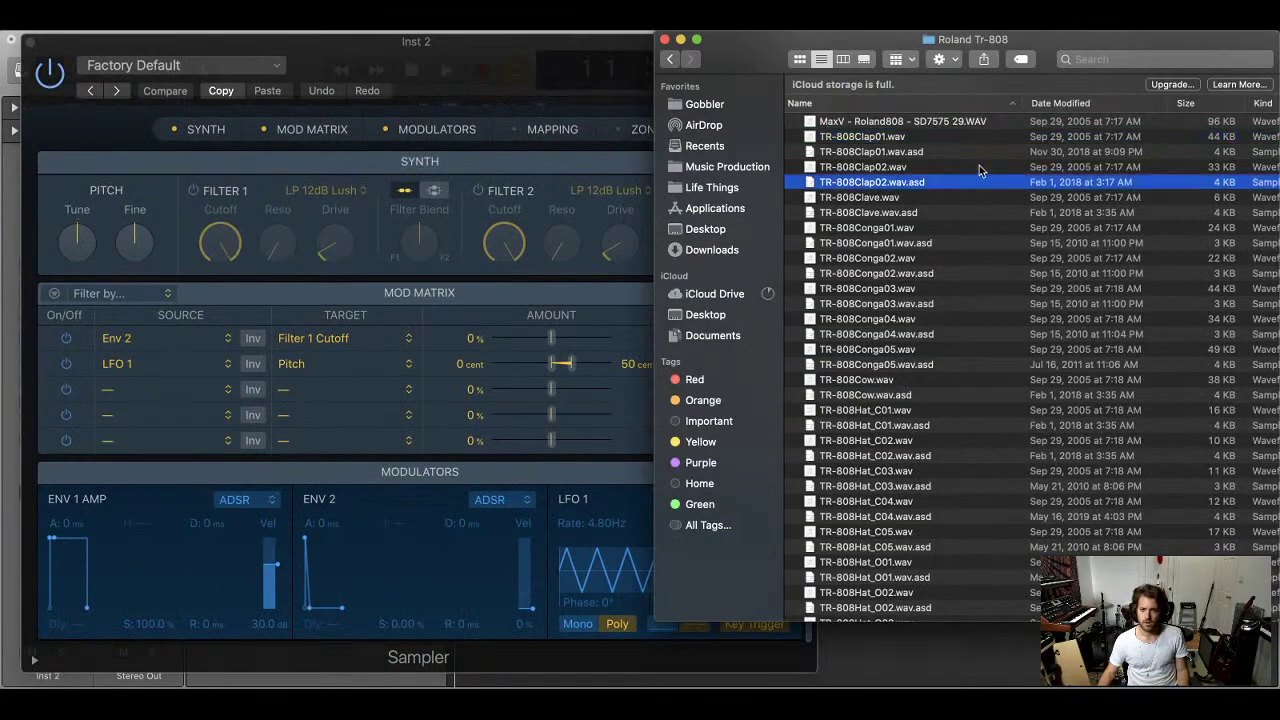
left_click(980, 167)
key("space")
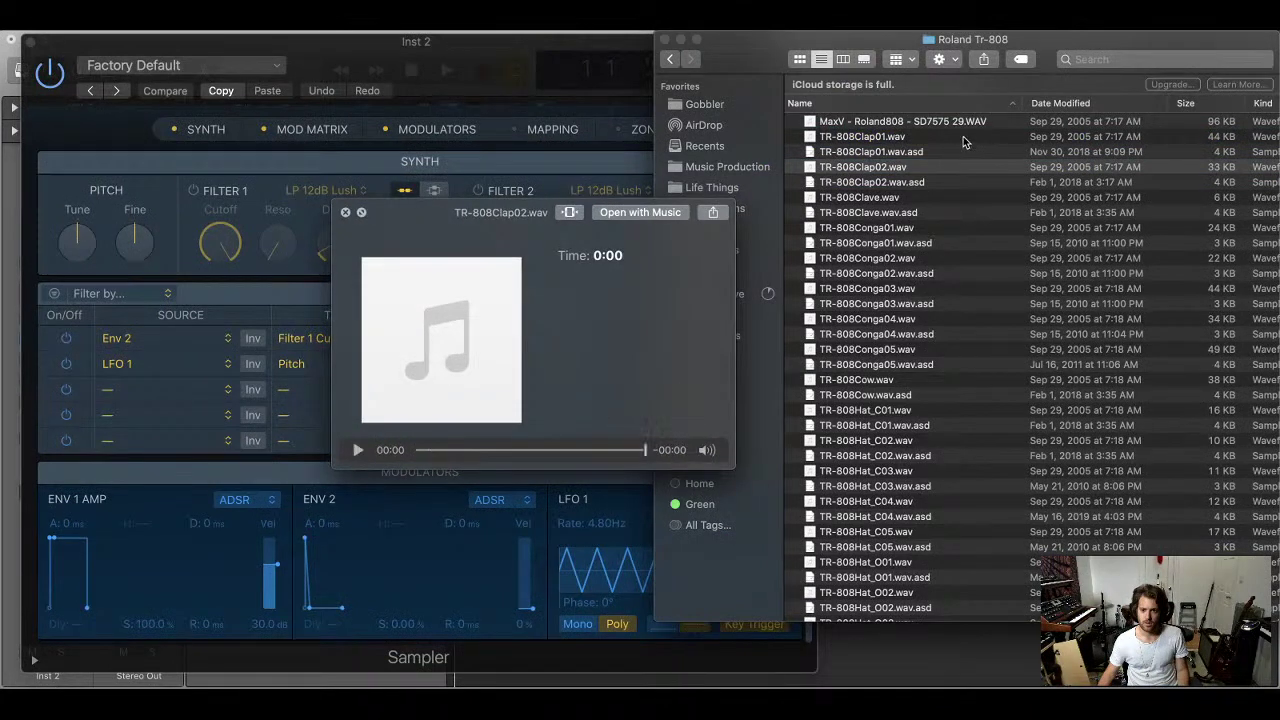
left_click(972, 139)
key("space")
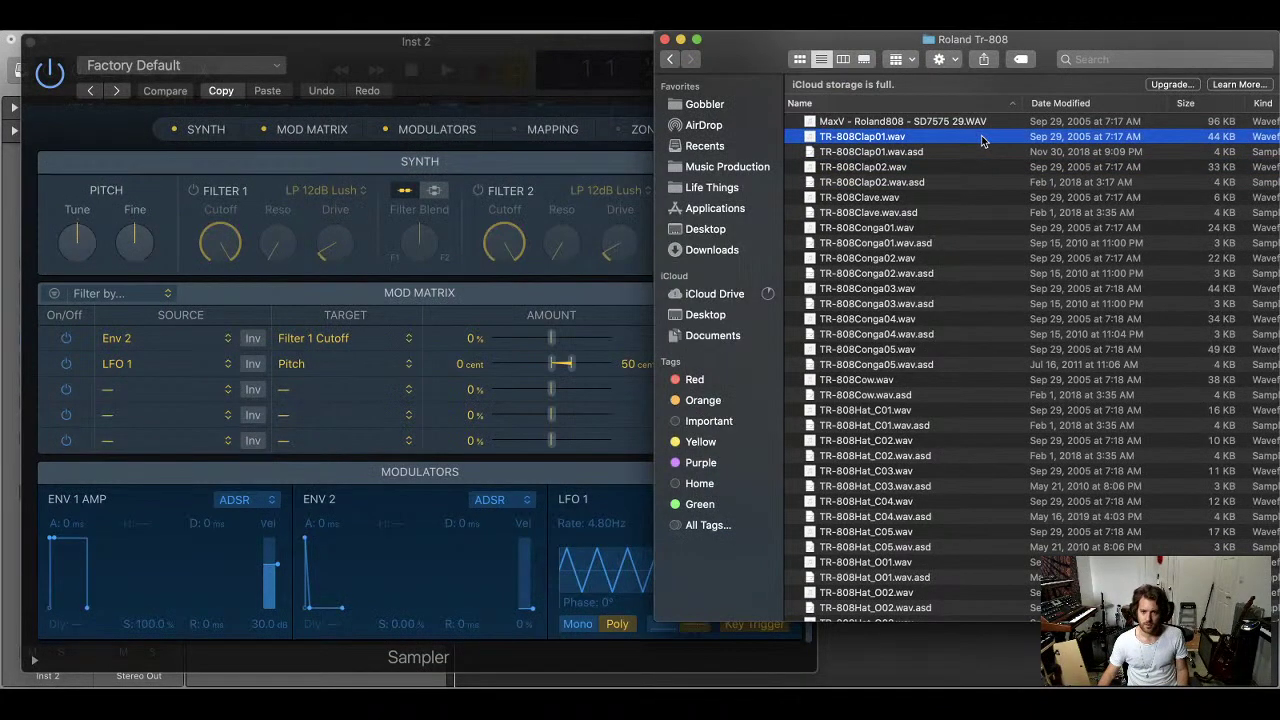
Preview TR-808Clap01.wav once more, load it into Inst 2's Sampler as a zone on C1, and reposition the Sampler window
key("space")
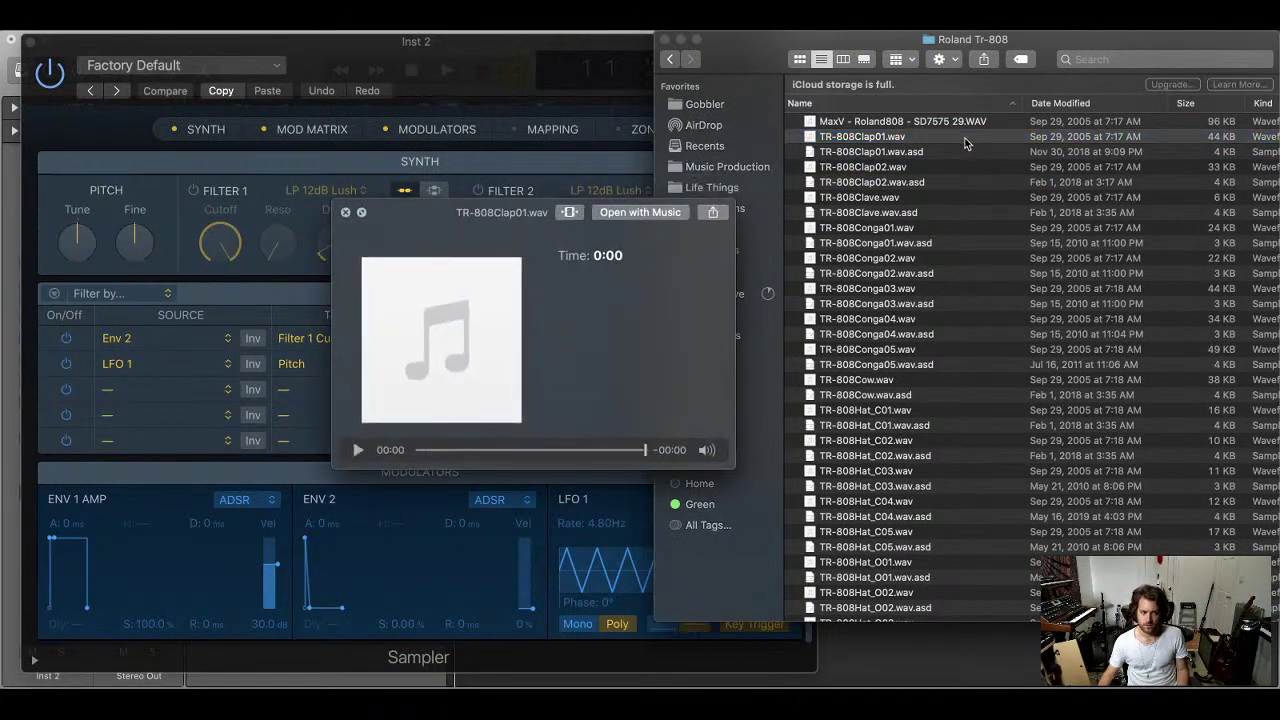
key("space")
left_click_drag(885, 145, 440, 130)
left_click_drag(443, 35, 720, 33)
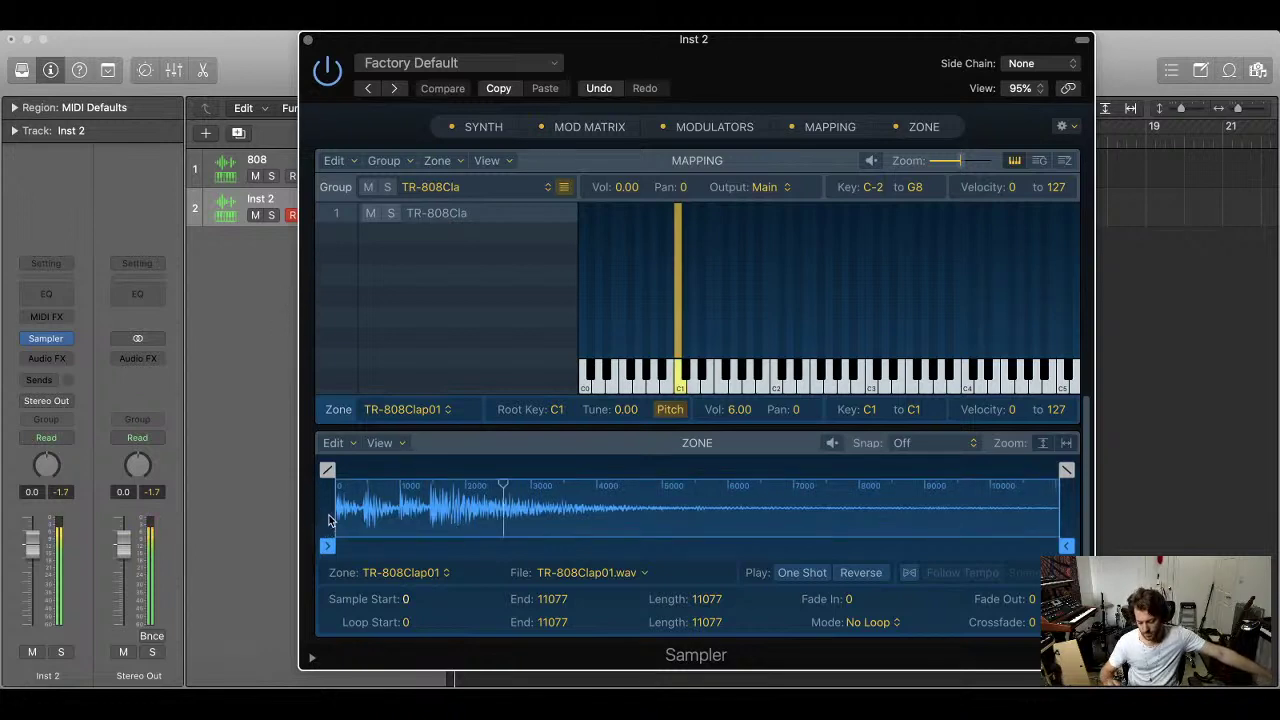
Select the 808 track and raise its channel volume to 0.2 dB
left_click(224, 165)
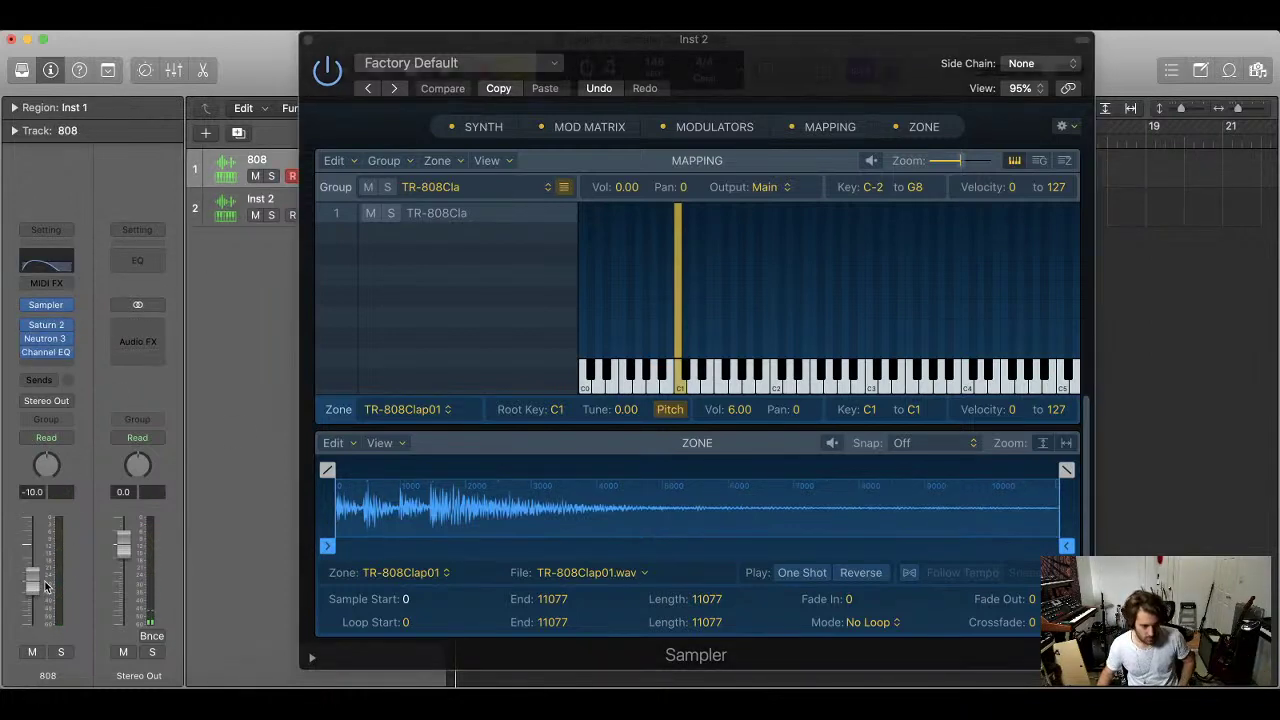
left_click_drag(32, 571, 35, 527)
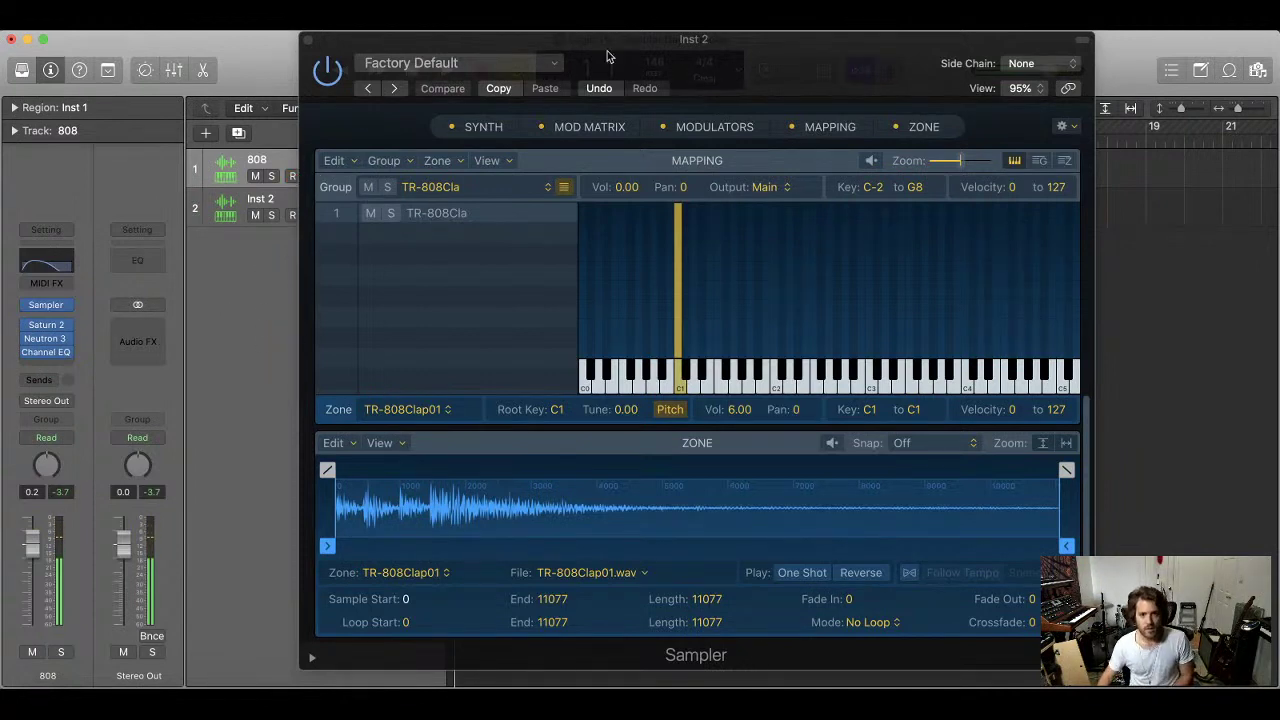
Select the Inst 2 track, remap its TR-808Clap01 Sampler zone to key C3, and audition the clap
left_click_drag(607, 56, 864, 56)
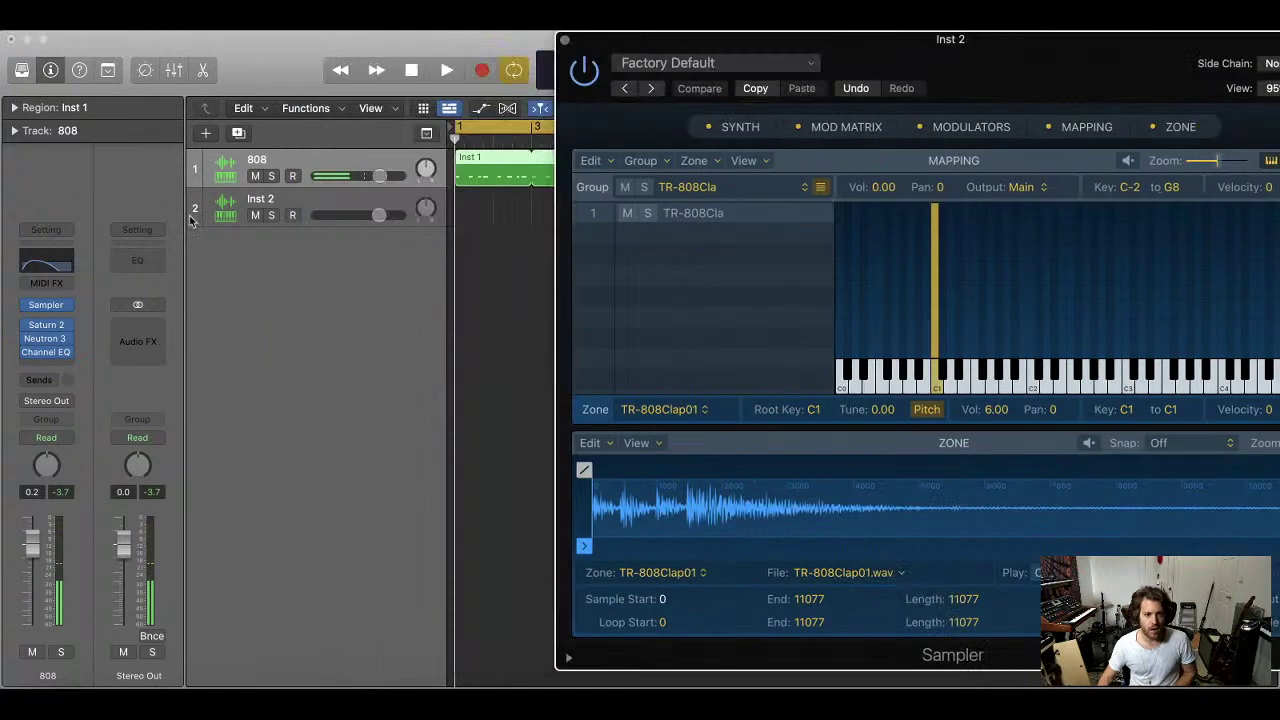
left_click(275, 202)
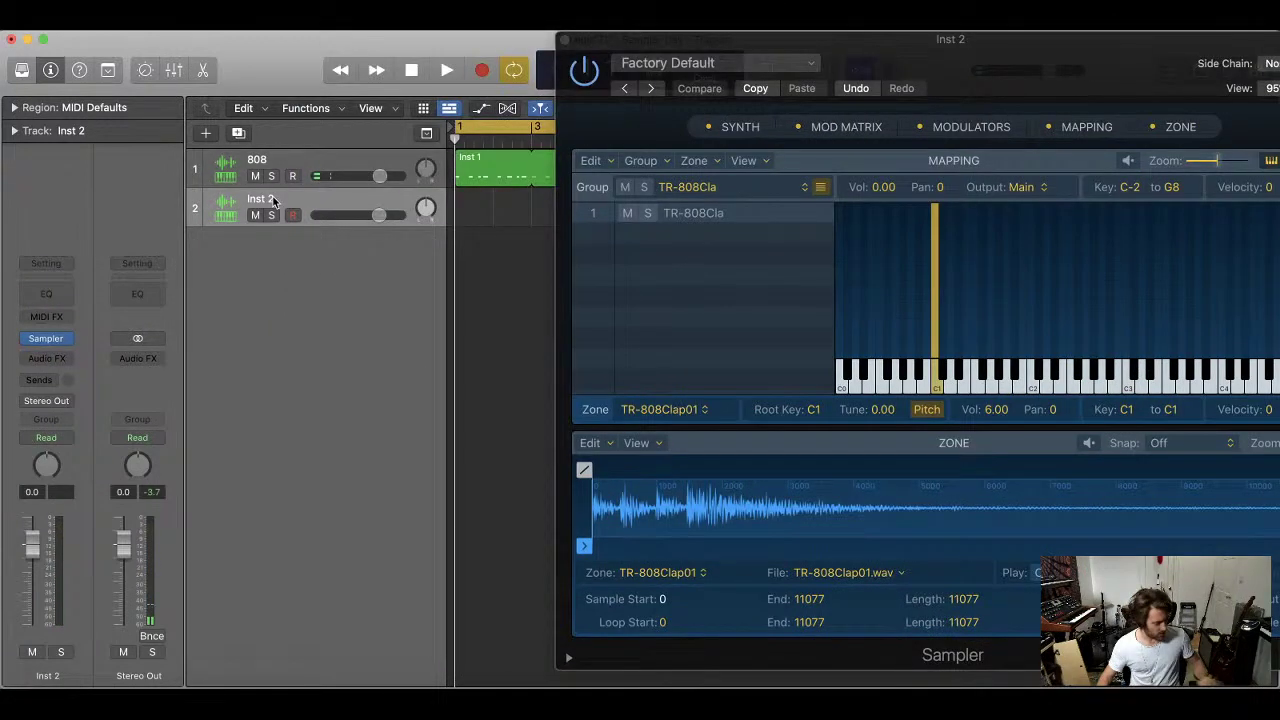
left_click(952, 287)
left_click_drag(986, 63, 386, 63)
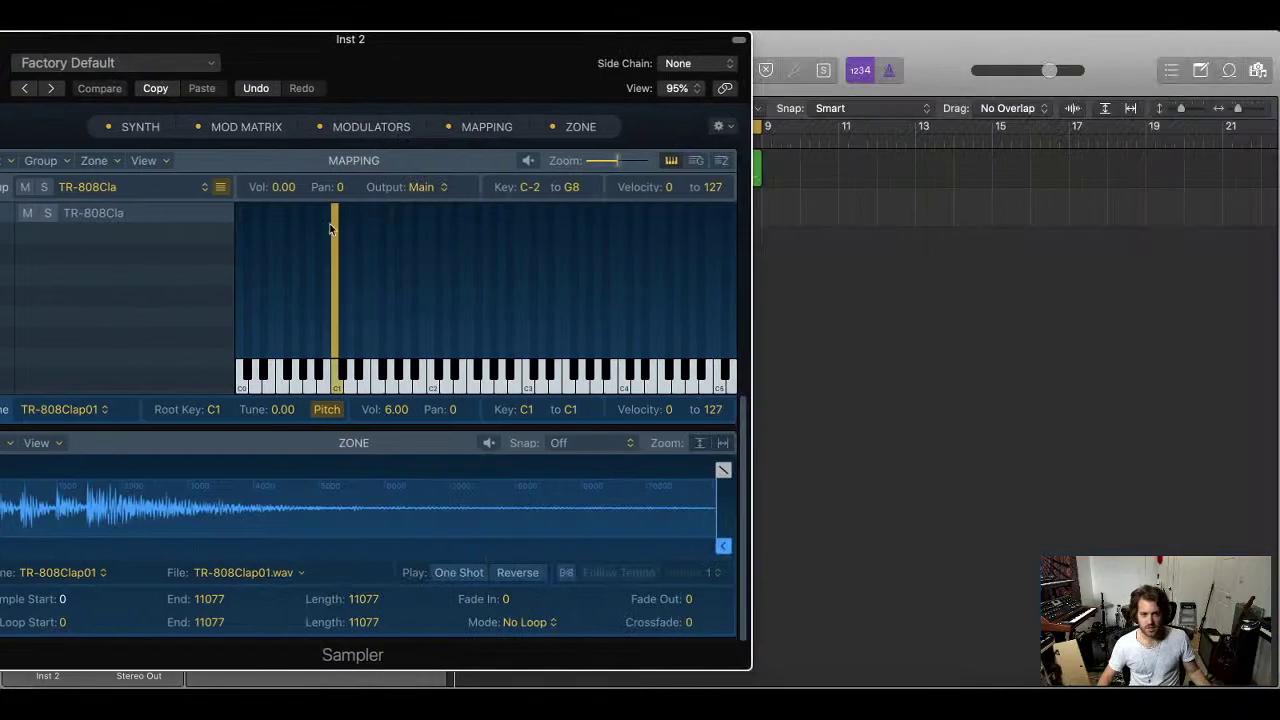
left_click_drag(335, 265, 528, 290)
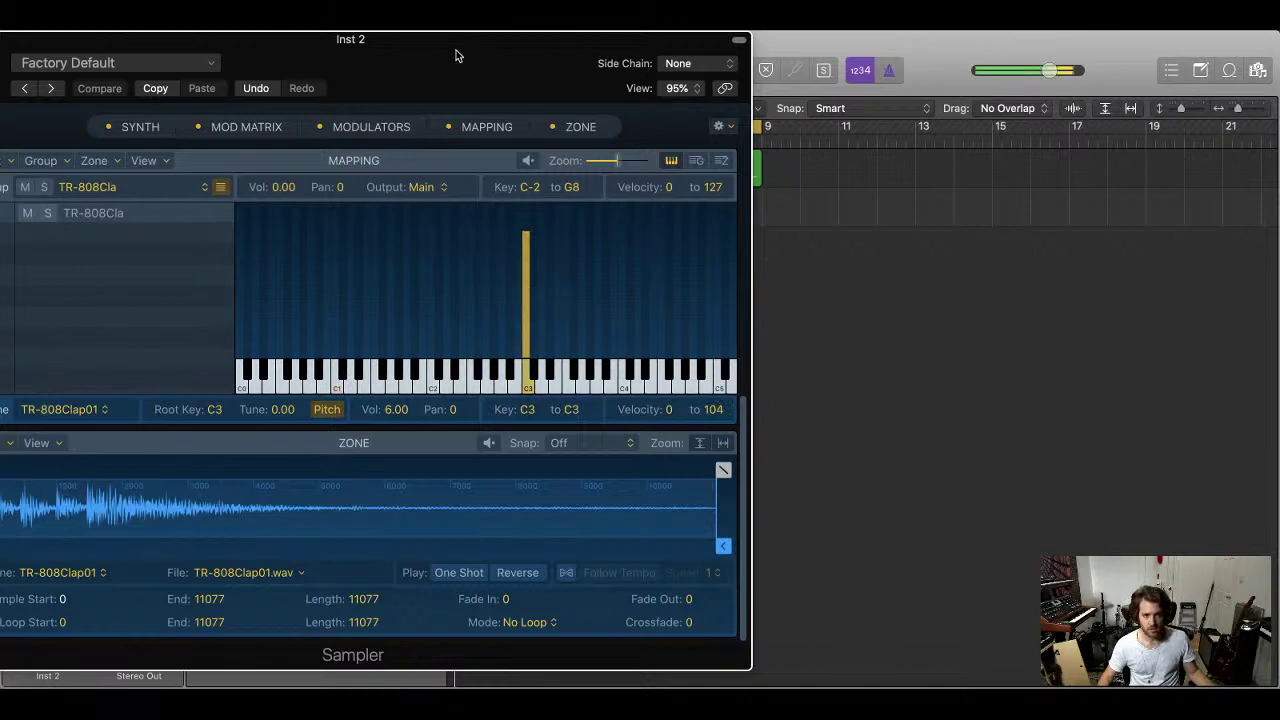
left_click_drag(456, 42, 799, 42)
left_click(861, 338)
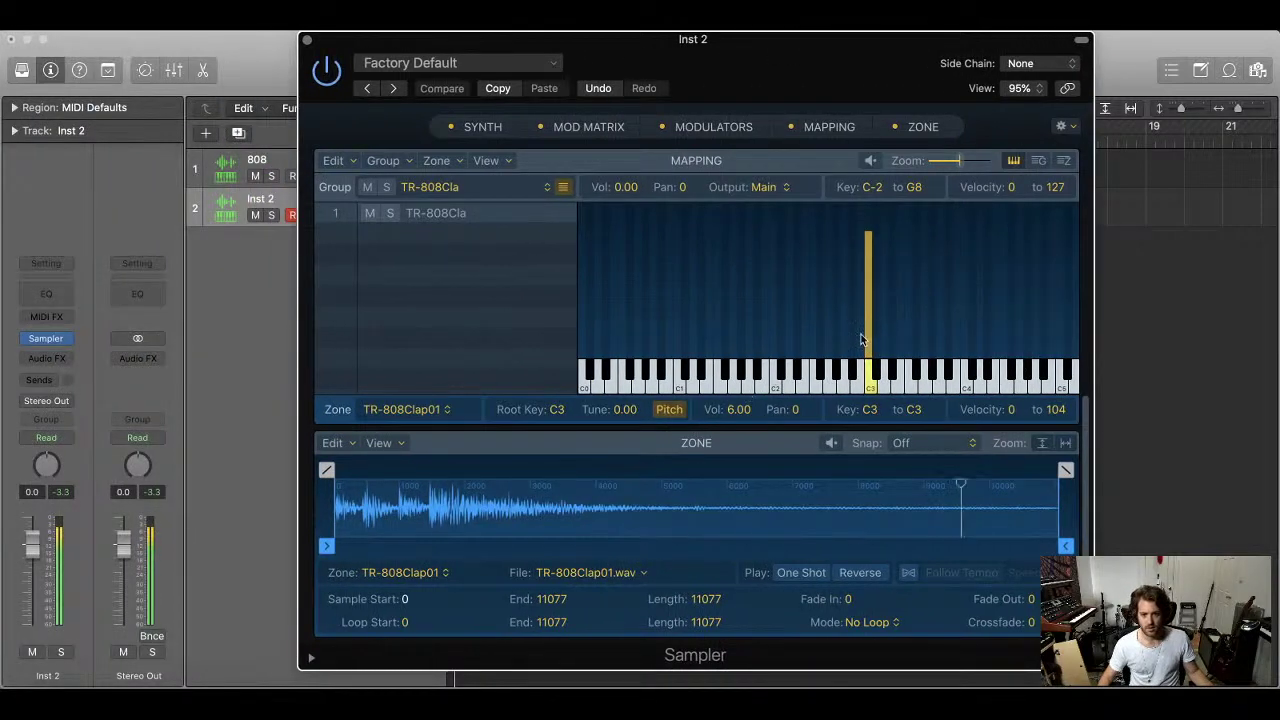
left_click(866, 339)
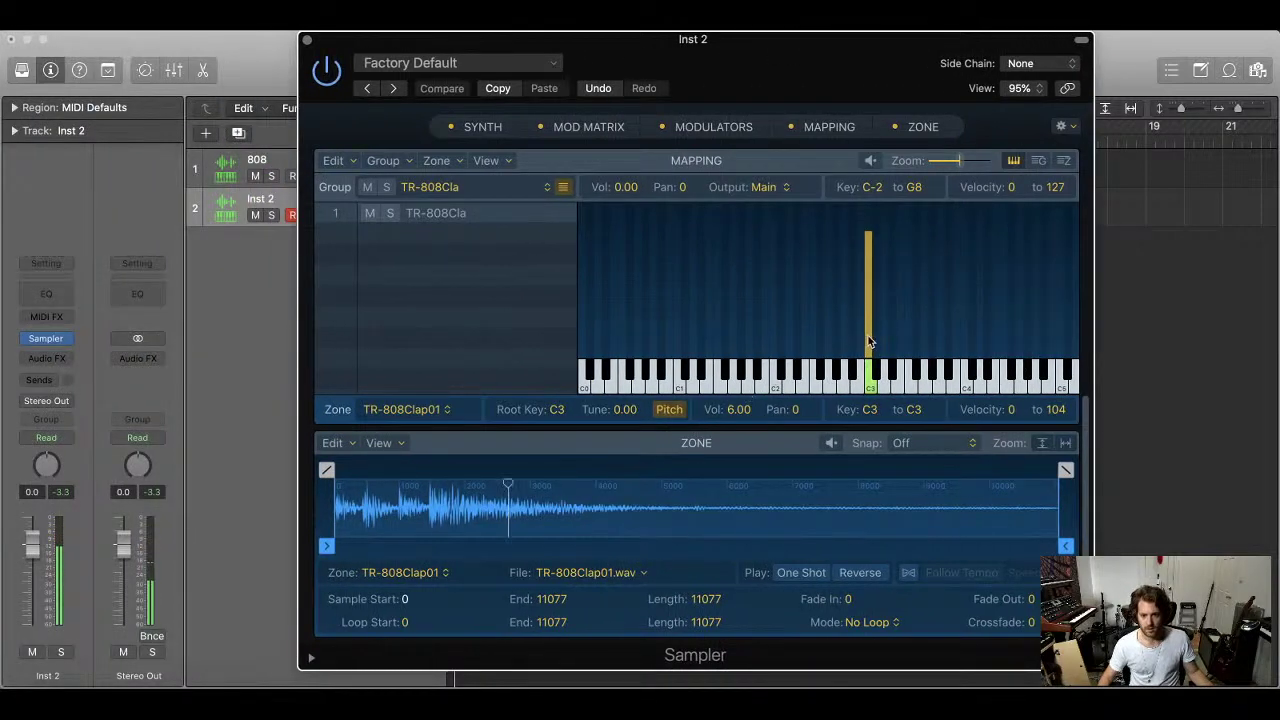
Move the TR-808Clap01 zone back to key C1 and select the TR-808Cla group
left_click_drag(868, 342, 674, 362)
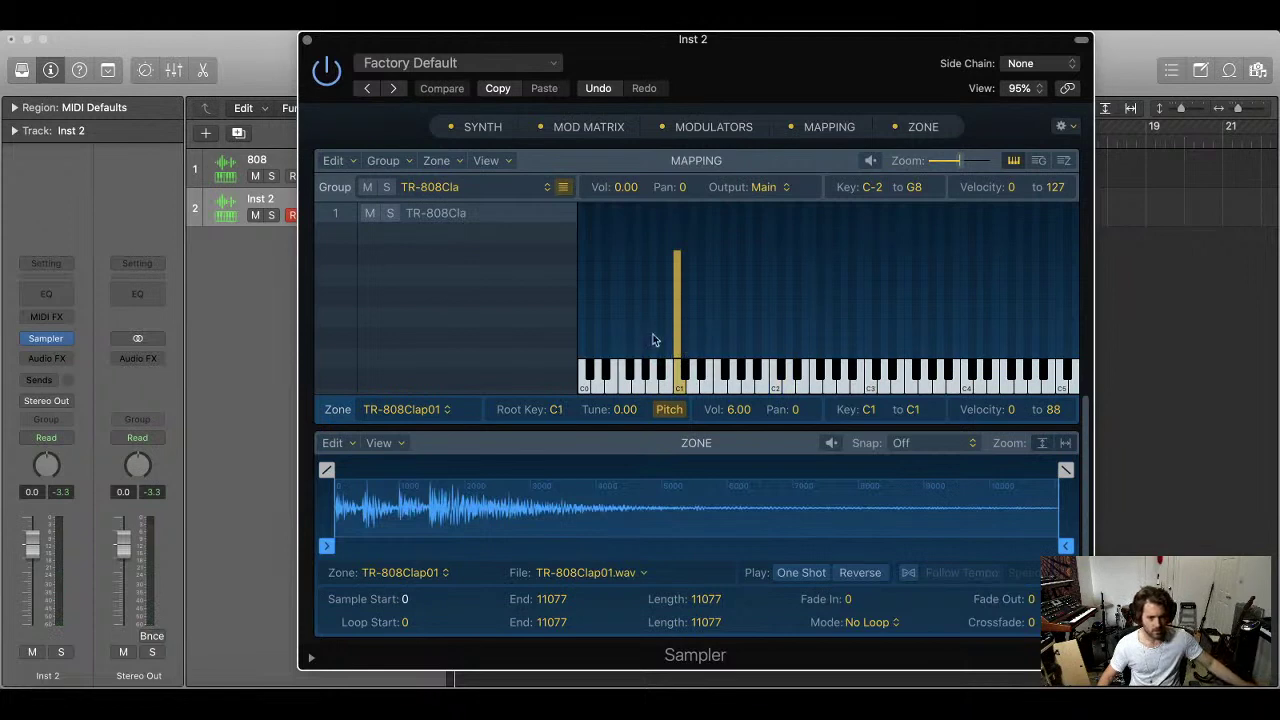
left_click(640, 326)
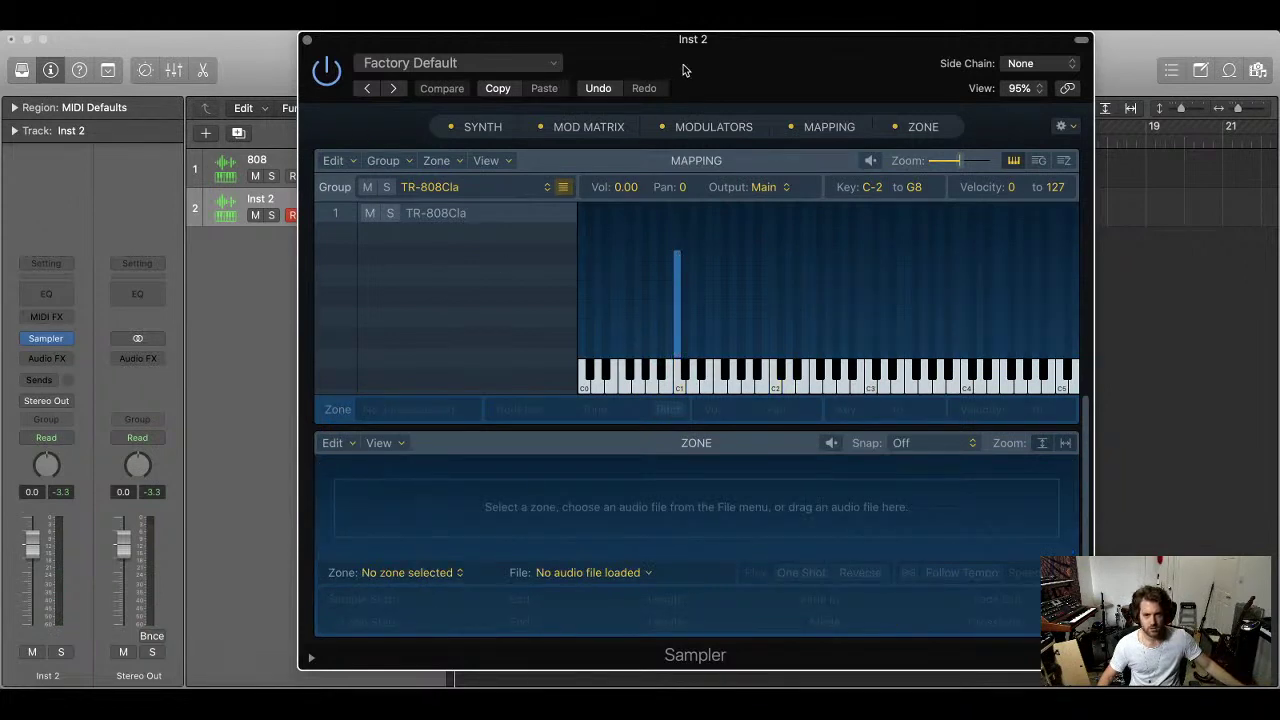
left_click(461, 214)
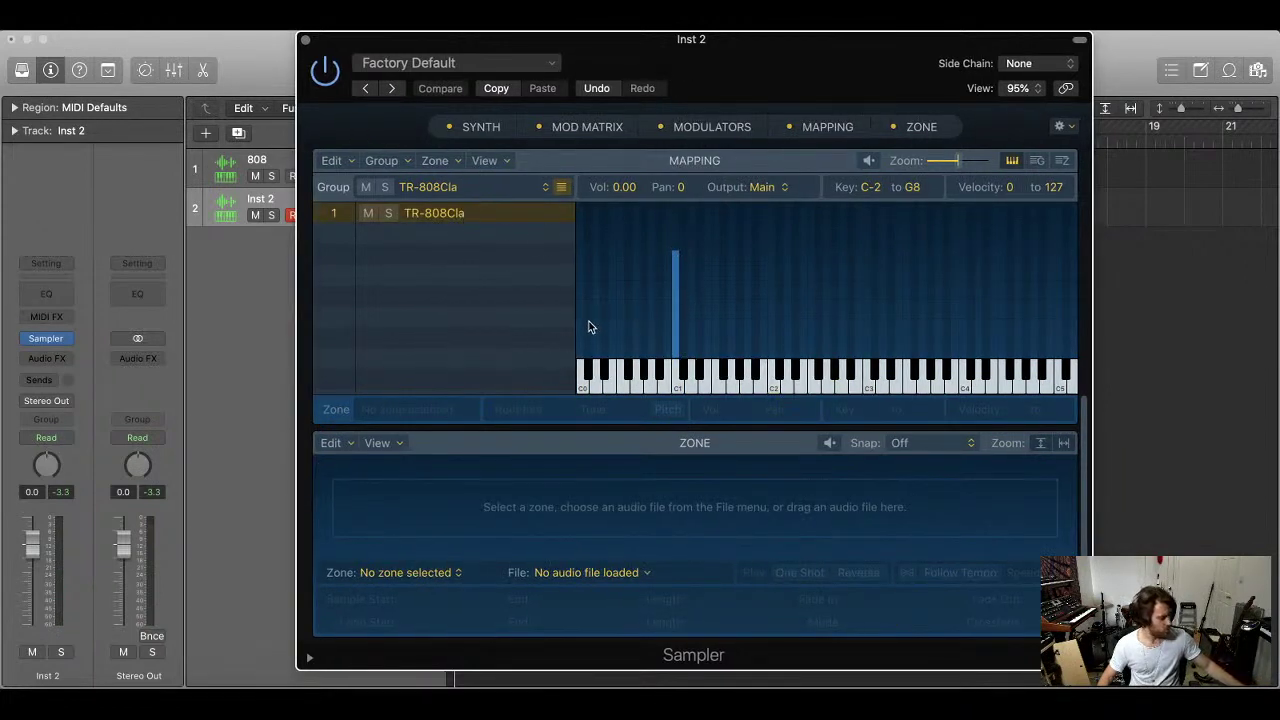
left_click(463, 237)
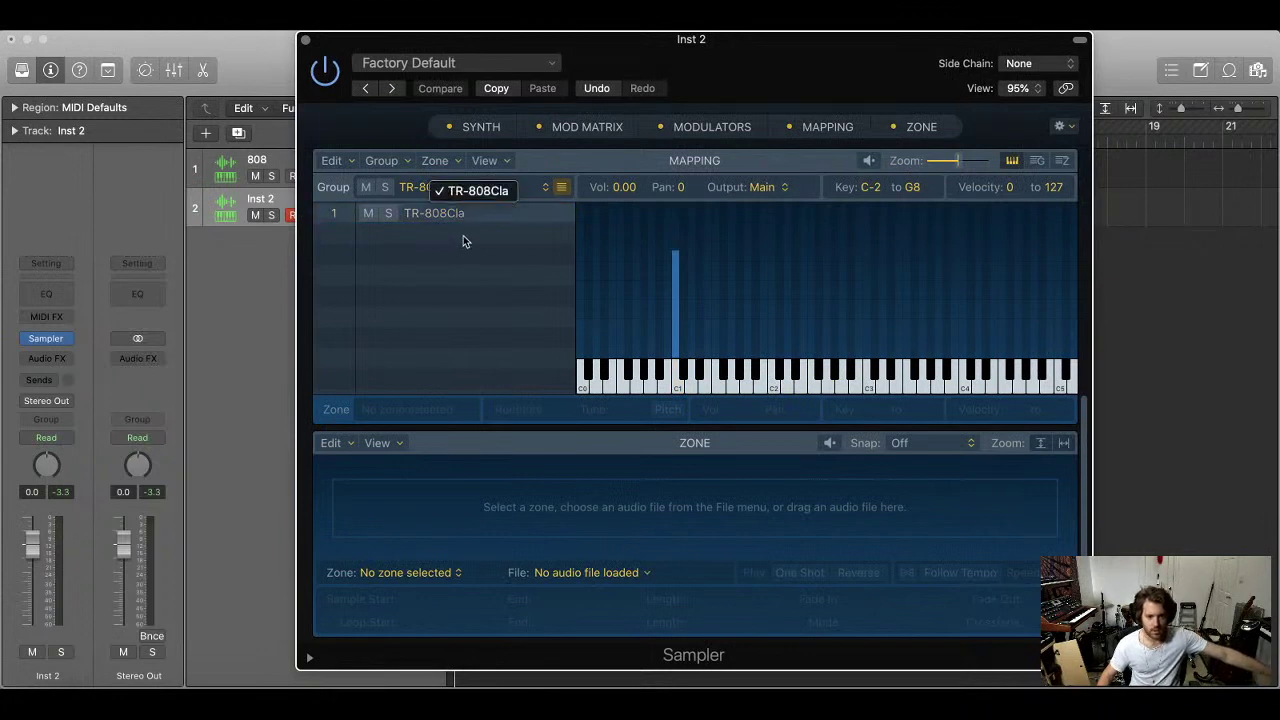
left_click(462, 217)
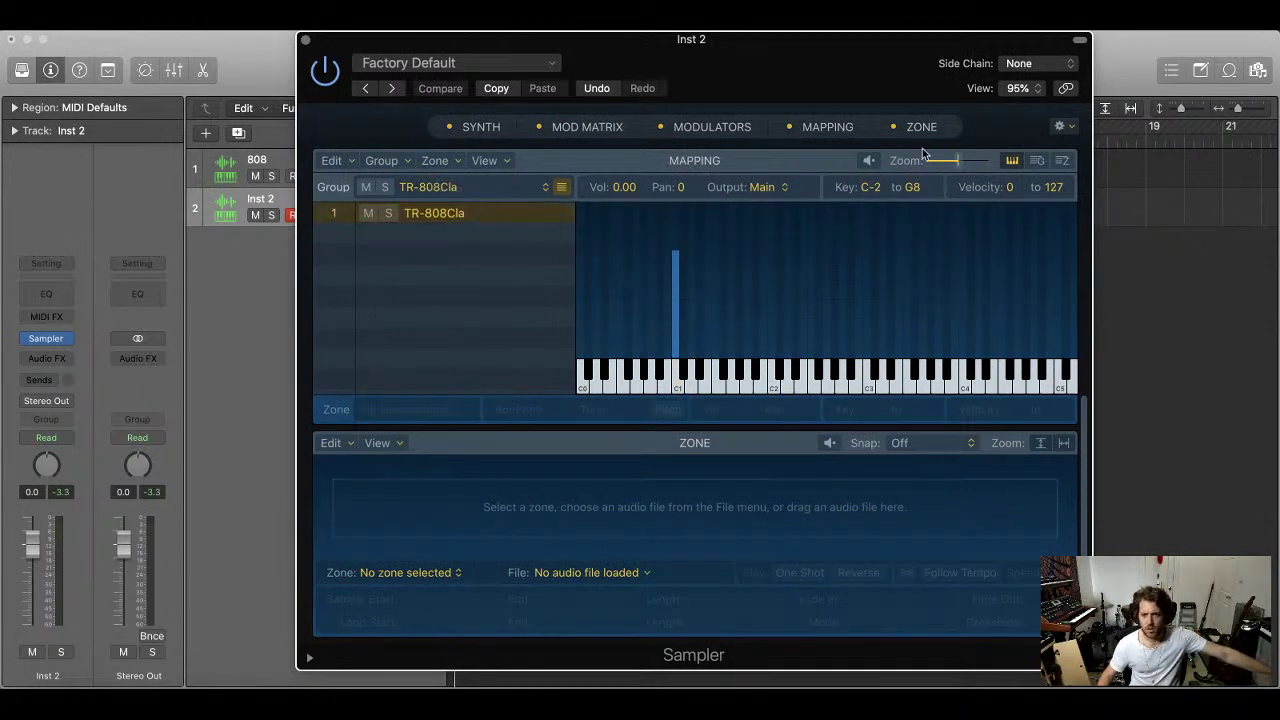
Remap the TR-808Clap01 zone from C1 to key C3 and close the Sampler window
left_click(677, 272)
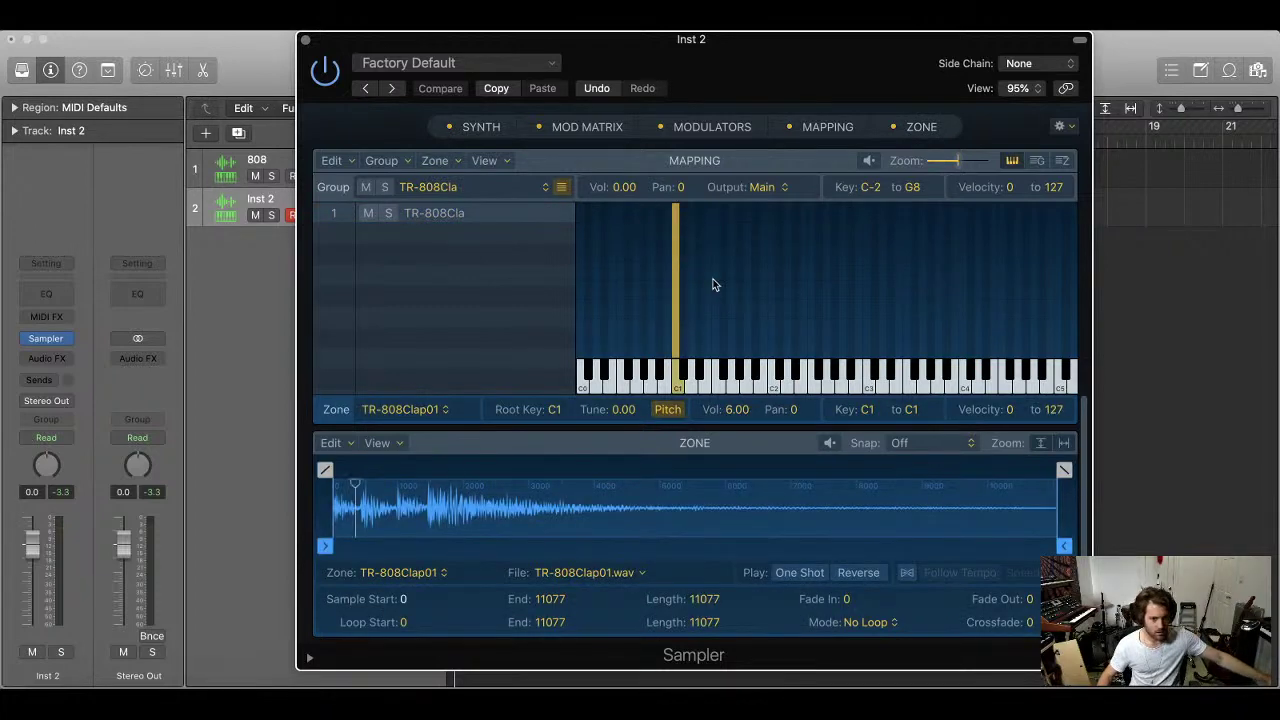
left_click_drag(677, 325, 870, 329)
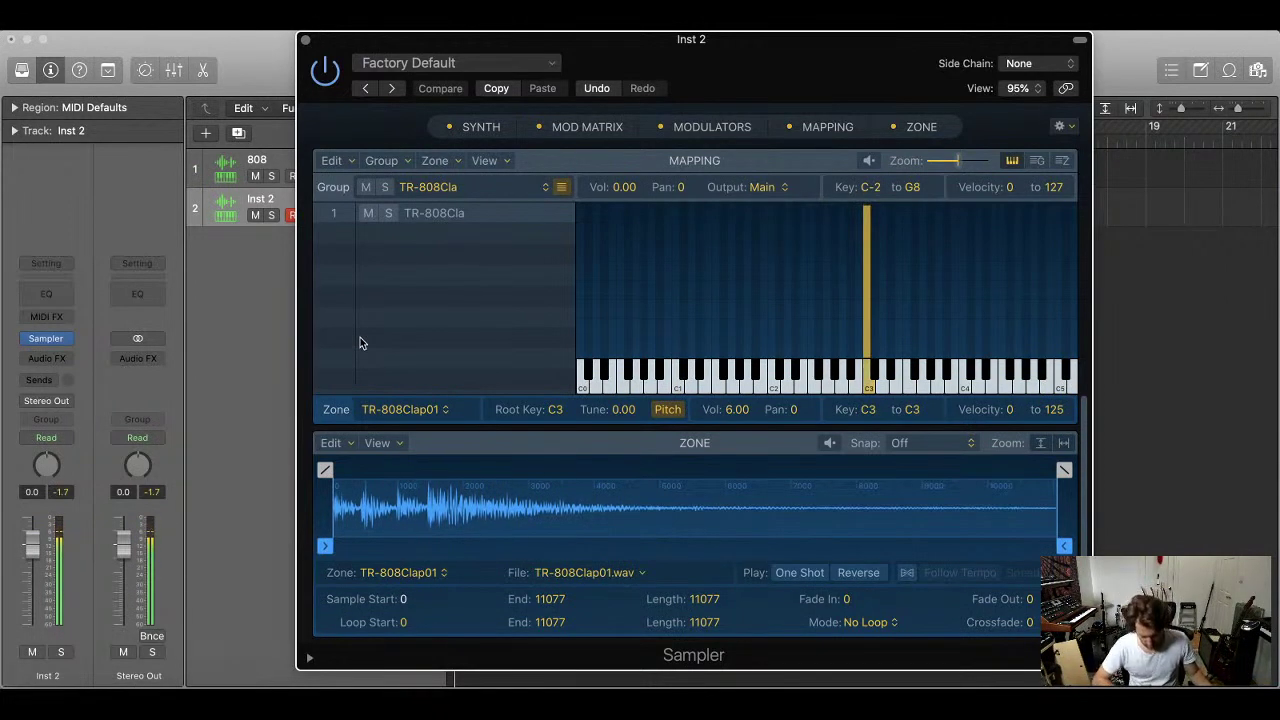
left_click(306, 41)
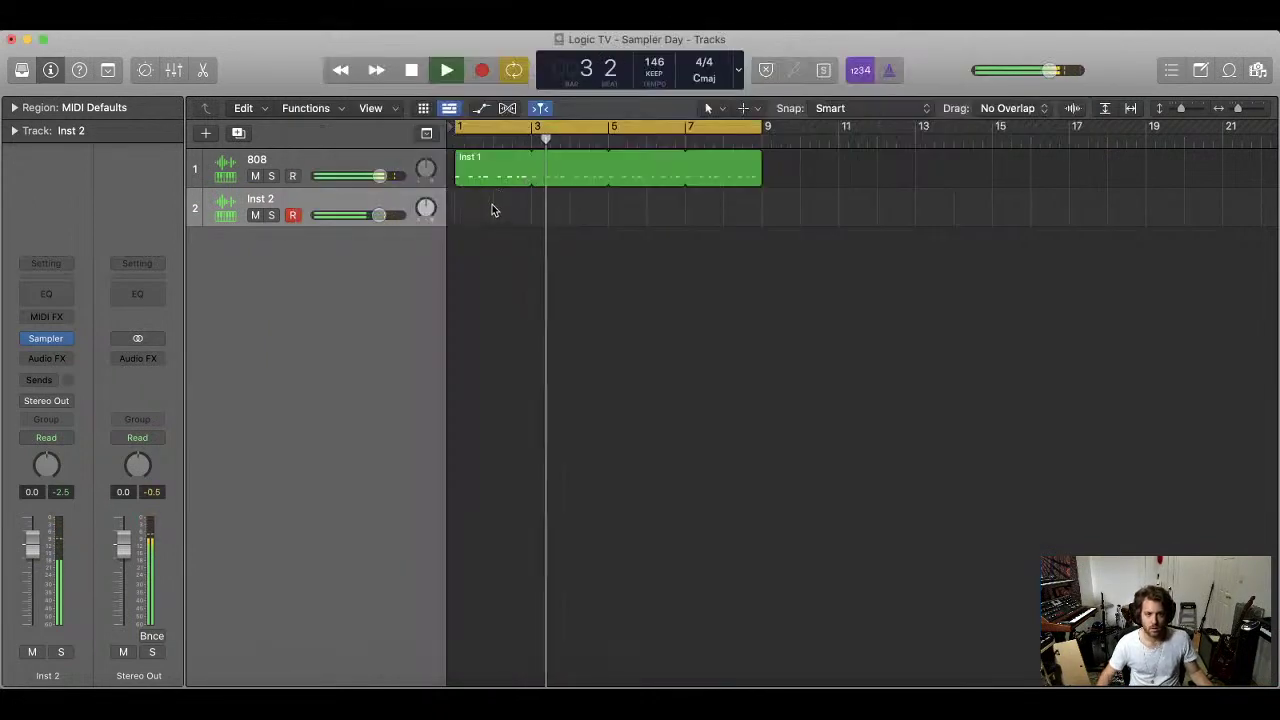
Record-enable the Inst 2 track and record a clap pattern from bar 1 to bar 7 over the 808 loop
left_click(294, 216)
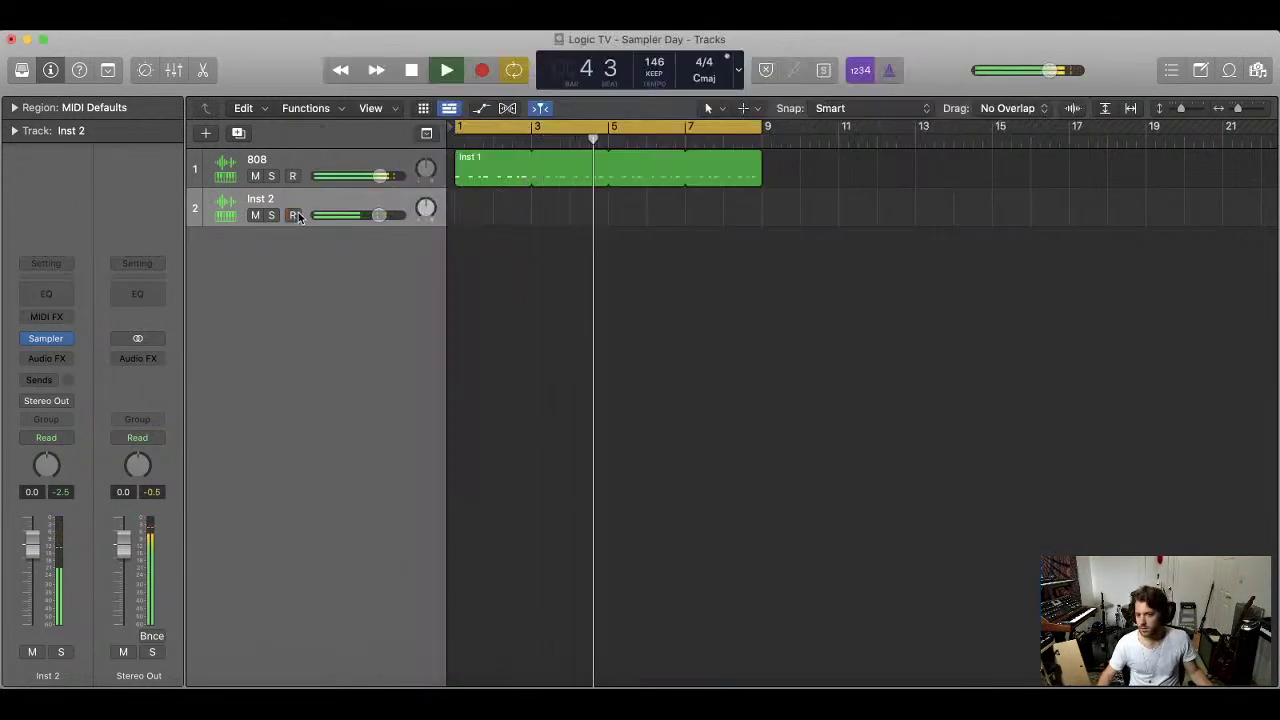
left_click(293, 215)
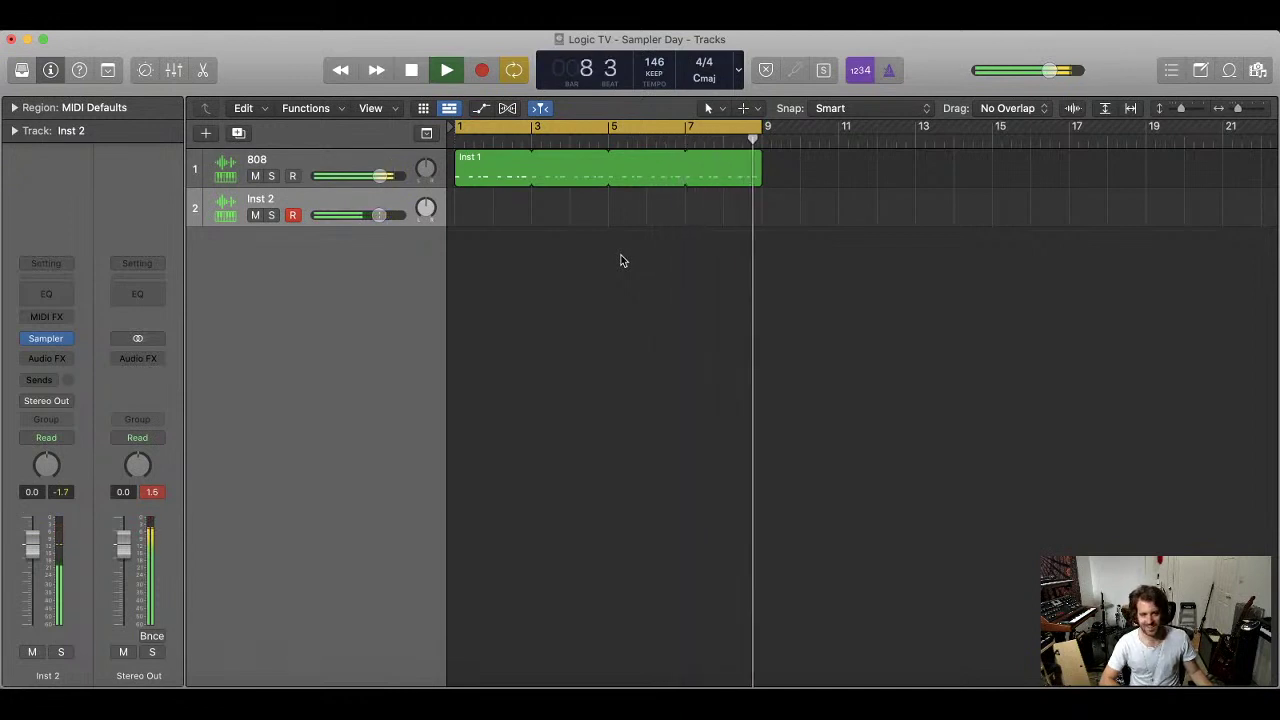
key("space")
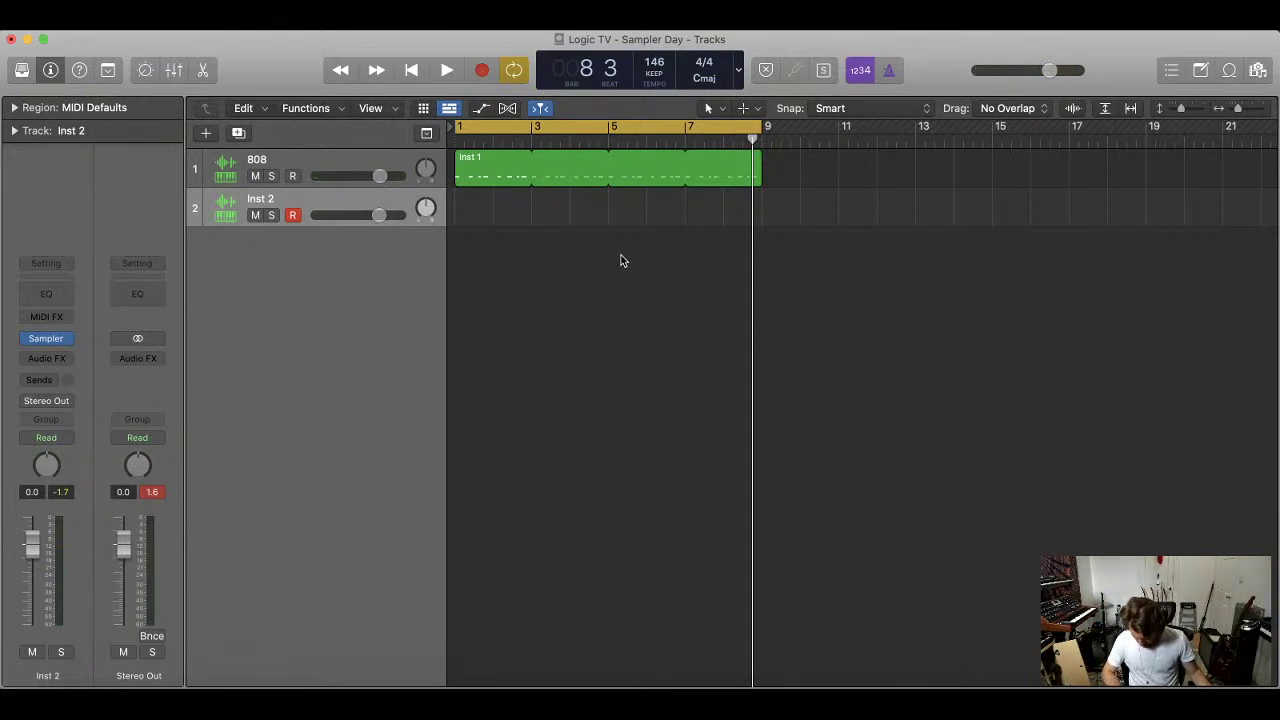
key("Return")
key("r")
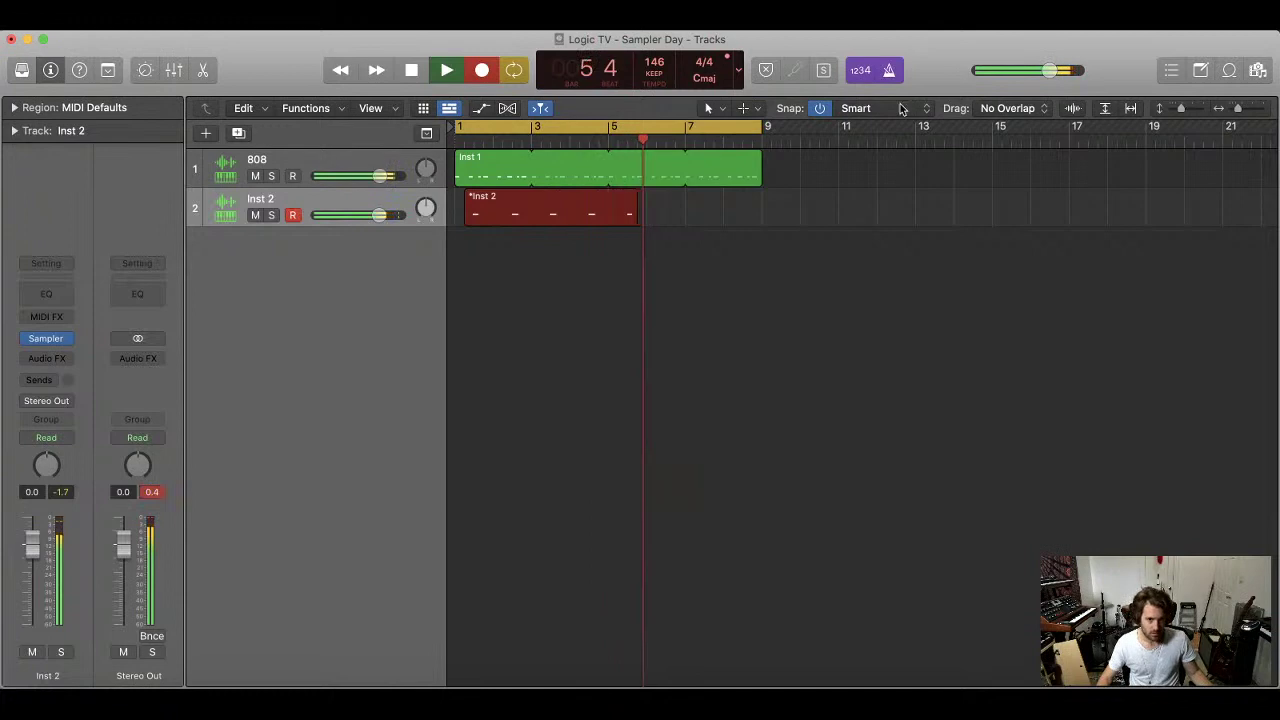
key("space")
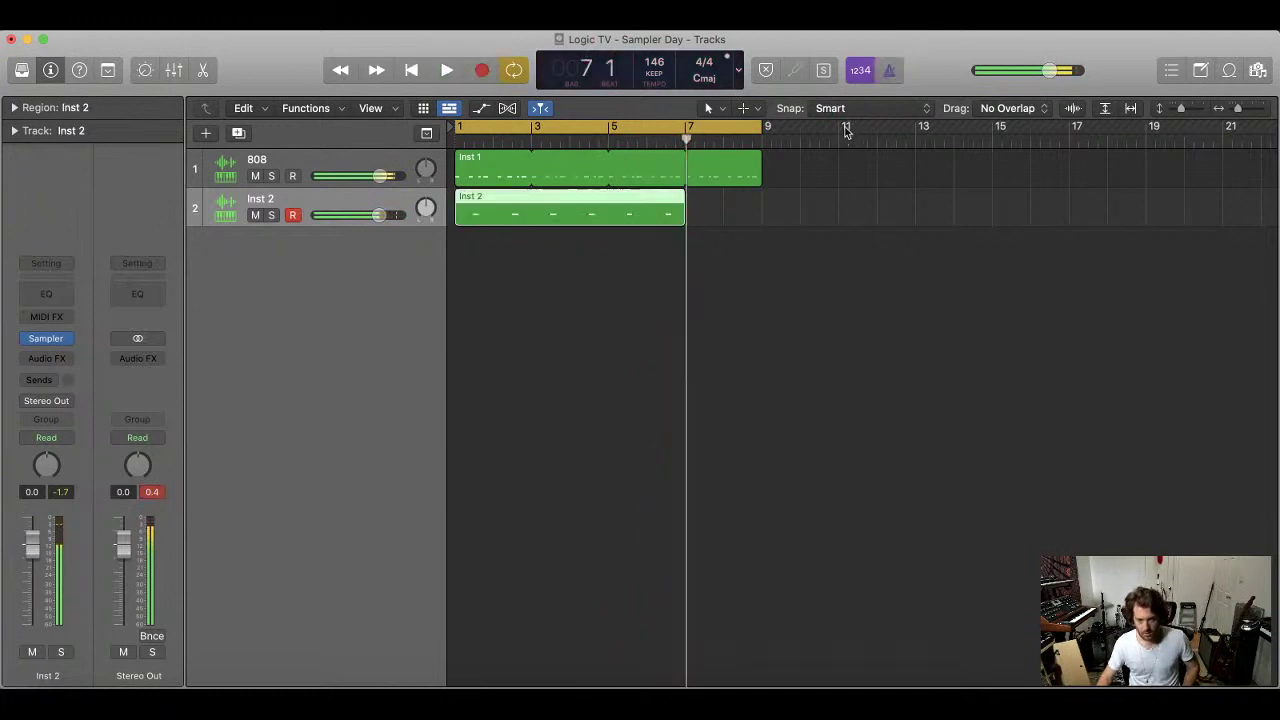
Trim the Inst 2 region to two bars and quantize its notes to 1/16 in the Piano Roll
left_click_drag(675, 214, 530, 237)
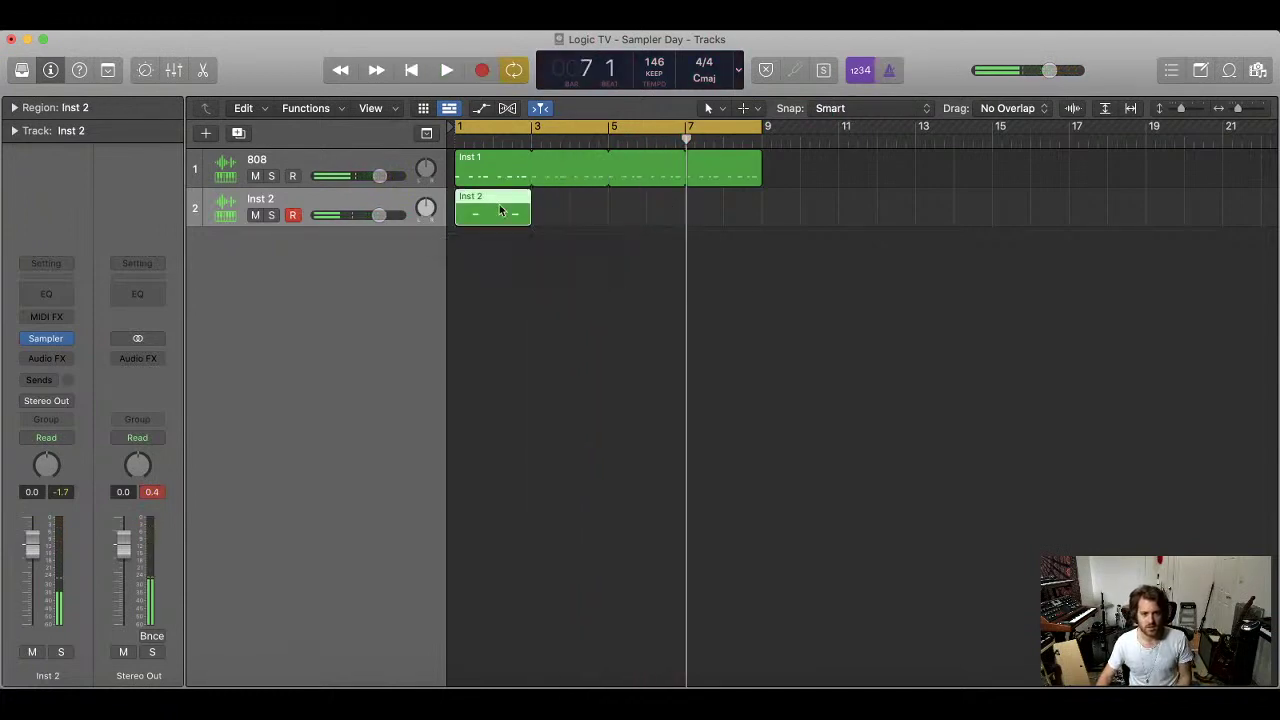
double_click(495, 208)
left_click_drag(774, 463, 512, 500)
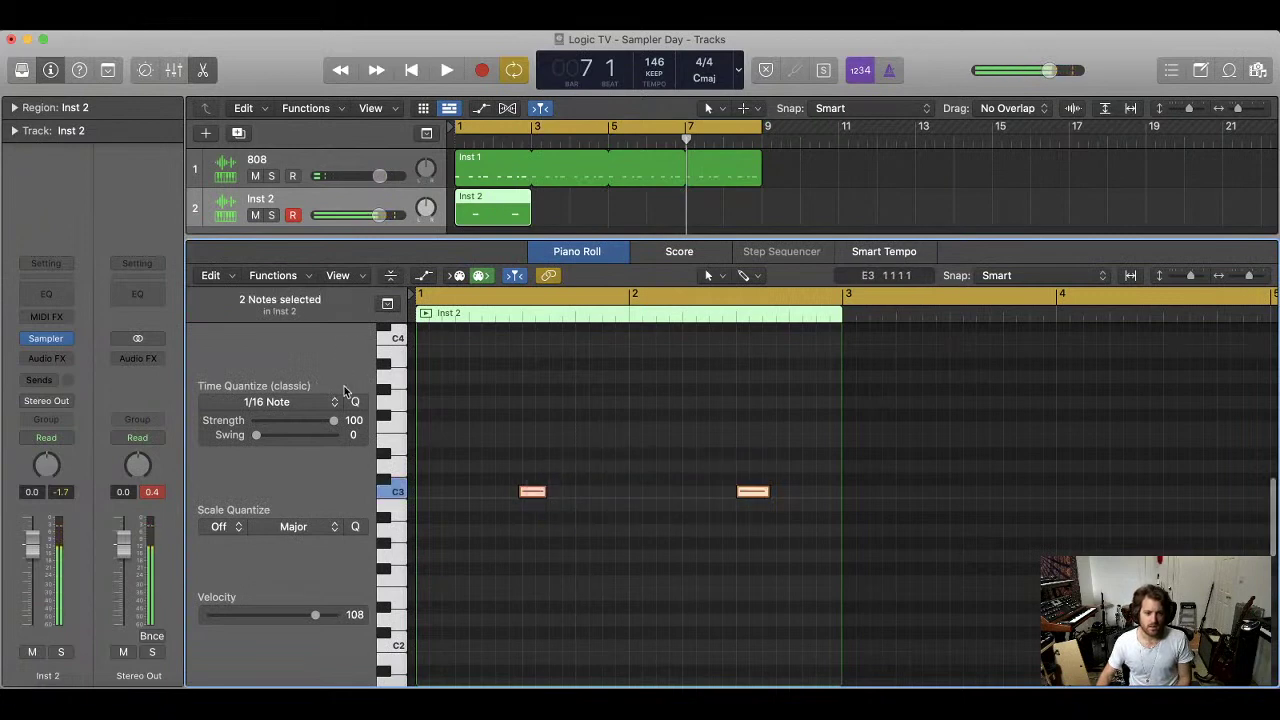
left_click(355, 401)
Delete the second clap note and replace it with a copy of the first C3 note at position 2 3 1 1
left_click_drag(703, 424, 812, 538)
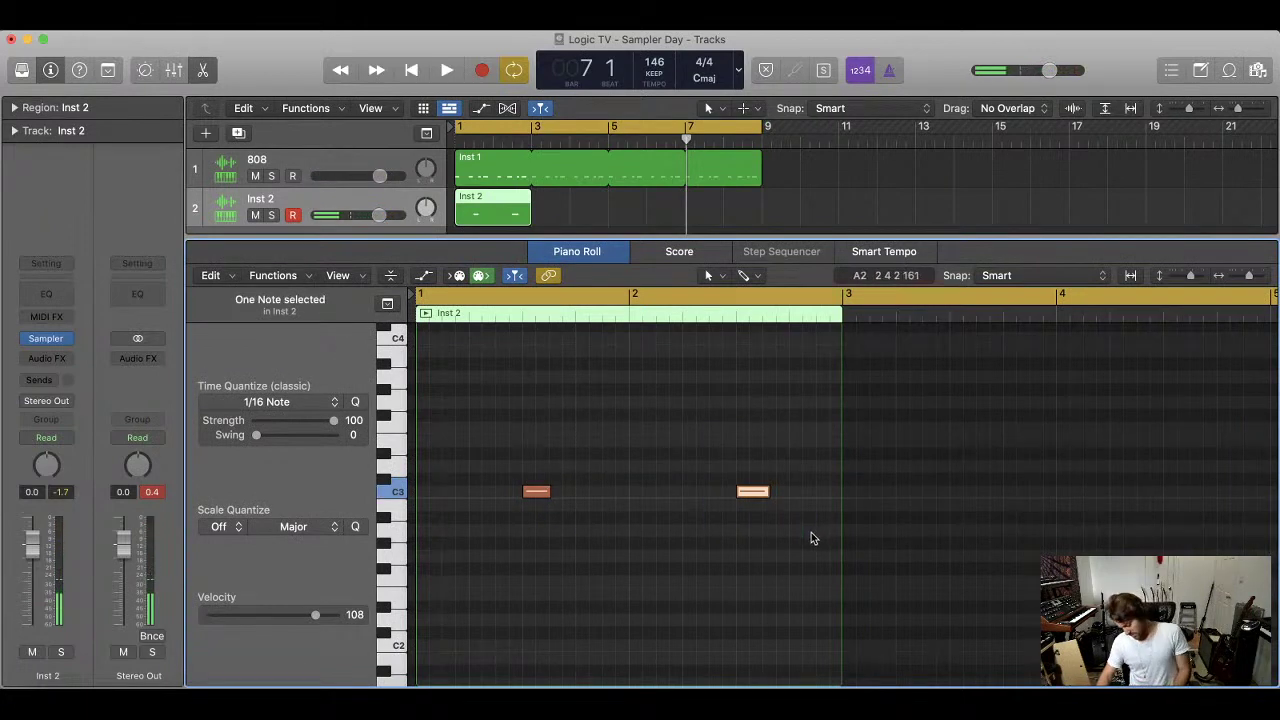
key("Delete")
left_click(536, 492)
left_click_drag(536, 494, 752, 500)
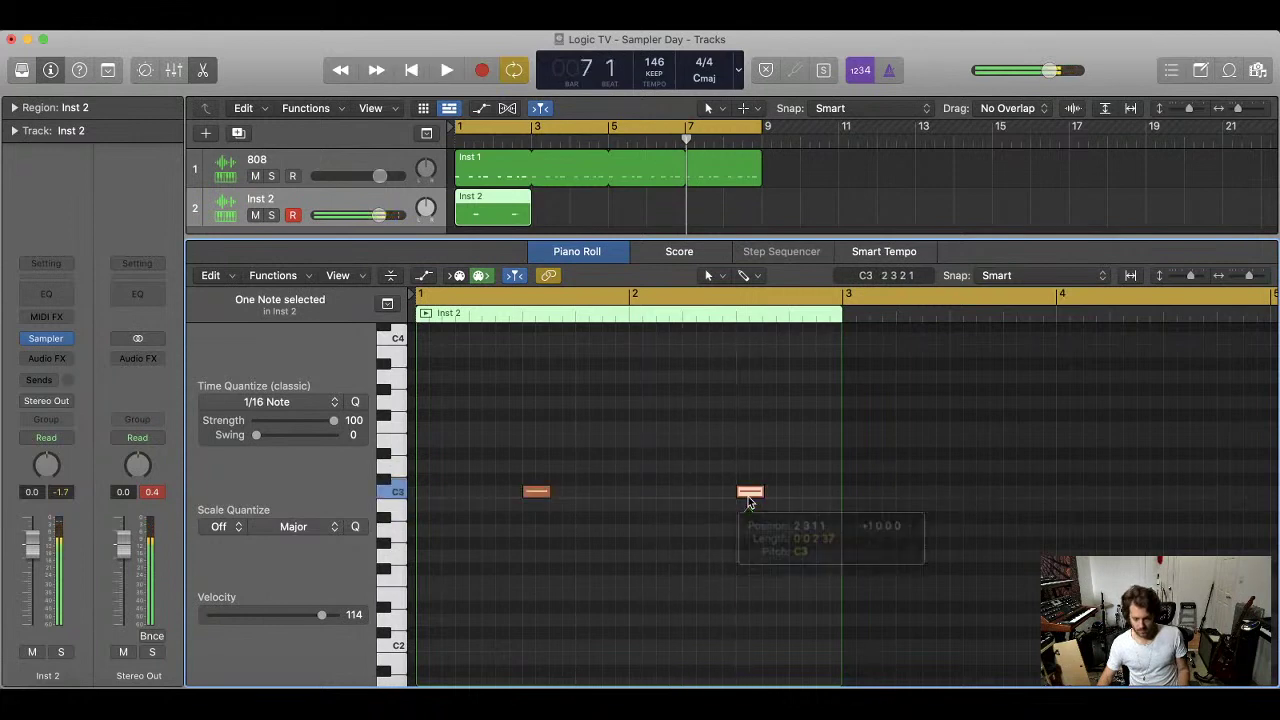
Play the project from the start and set both clap notes' velocity to 127
key("Return")
key("space")
left_click_drag(489, 513, 789, 469)
left_click_drag(321, 614, 344, 613)
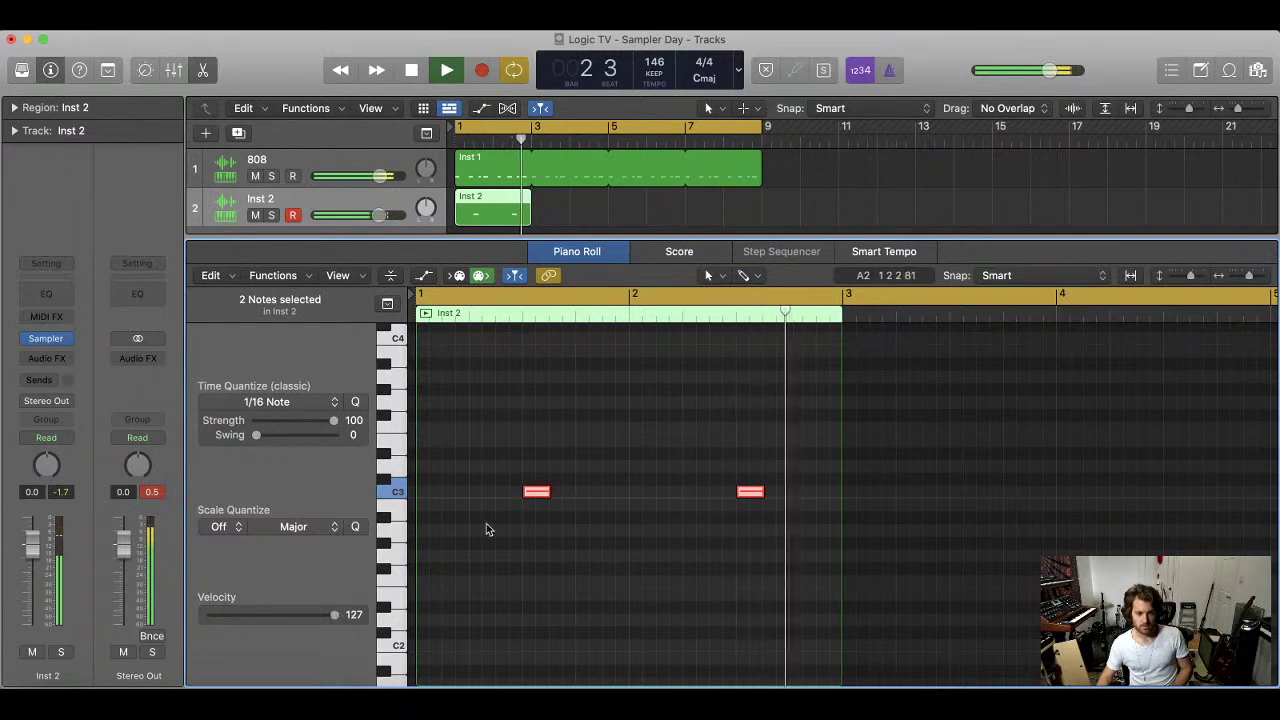
Loop the Inst 2 region out to bar 9 and play the arrangement from the start
left_click_drag(529, 196, 766, 196)
left_click(671, 370)
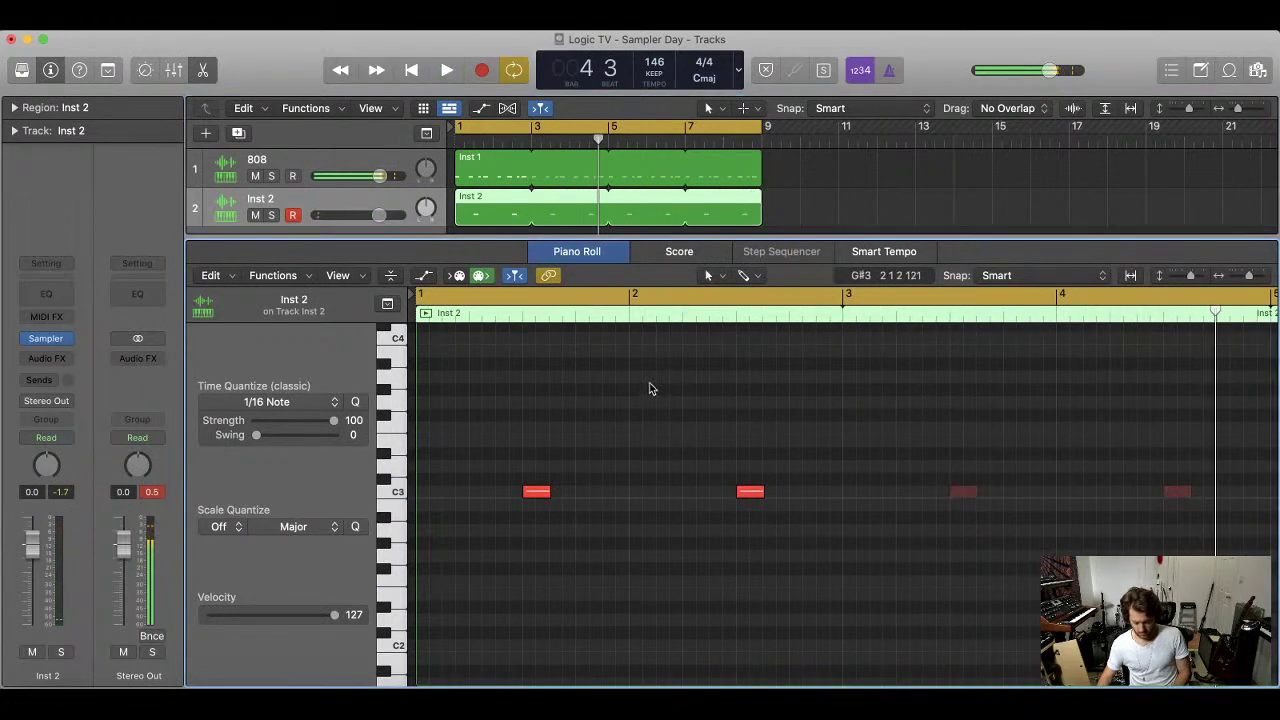
key("Return")
key("space")
Reopen the Inst 2 Sampler and set the TR-808Clap01 zone's upper velocity limit to 127
scroll(560, 420, "up", 1)
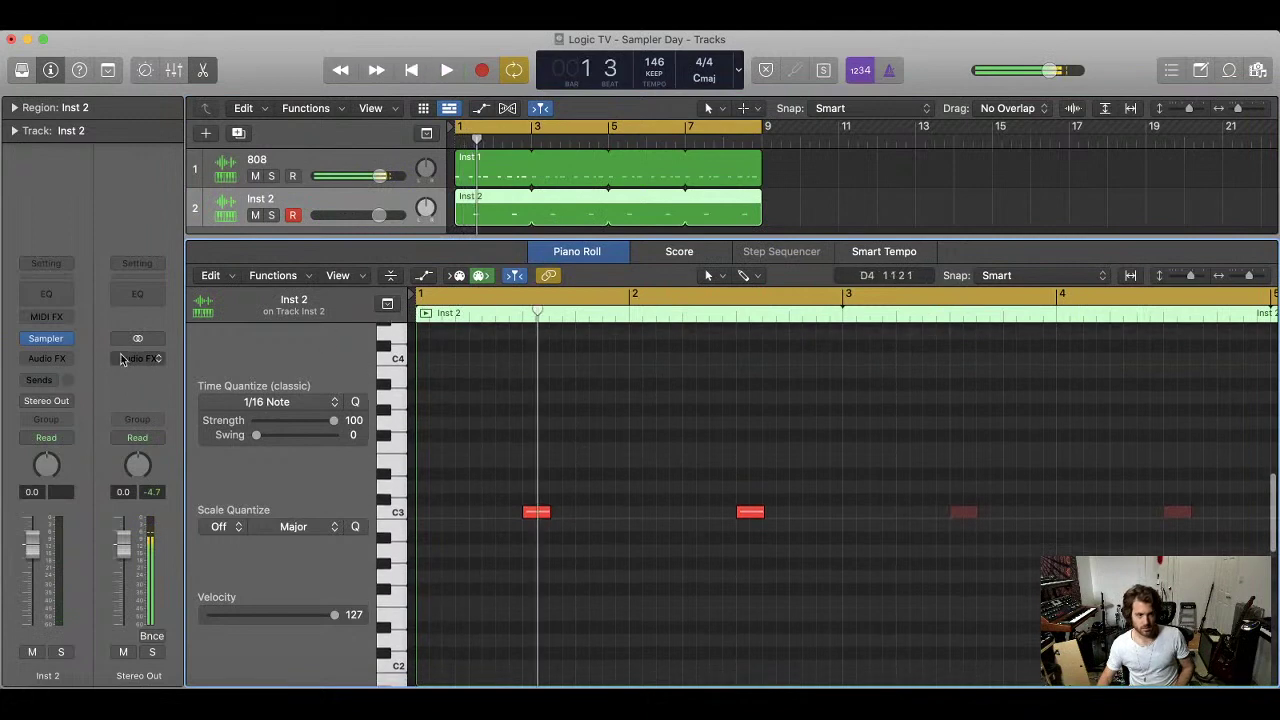
left_click(46, 338)
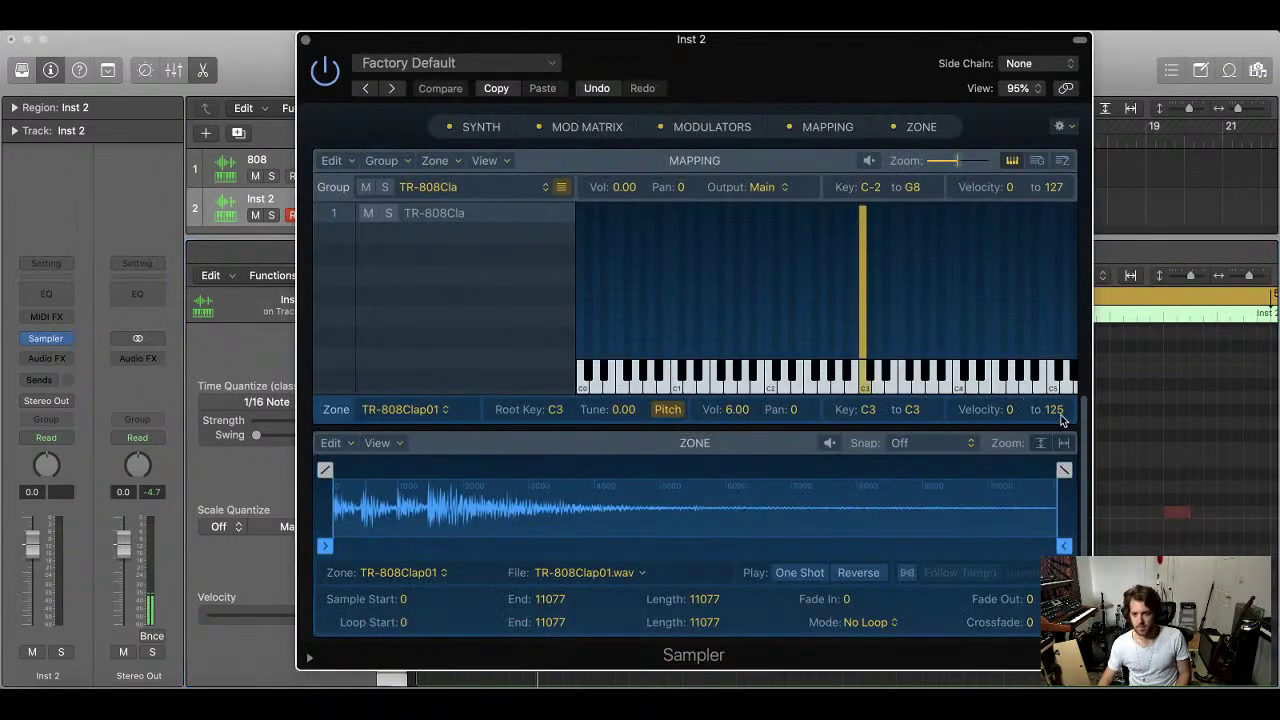
left_click(1135, 405)
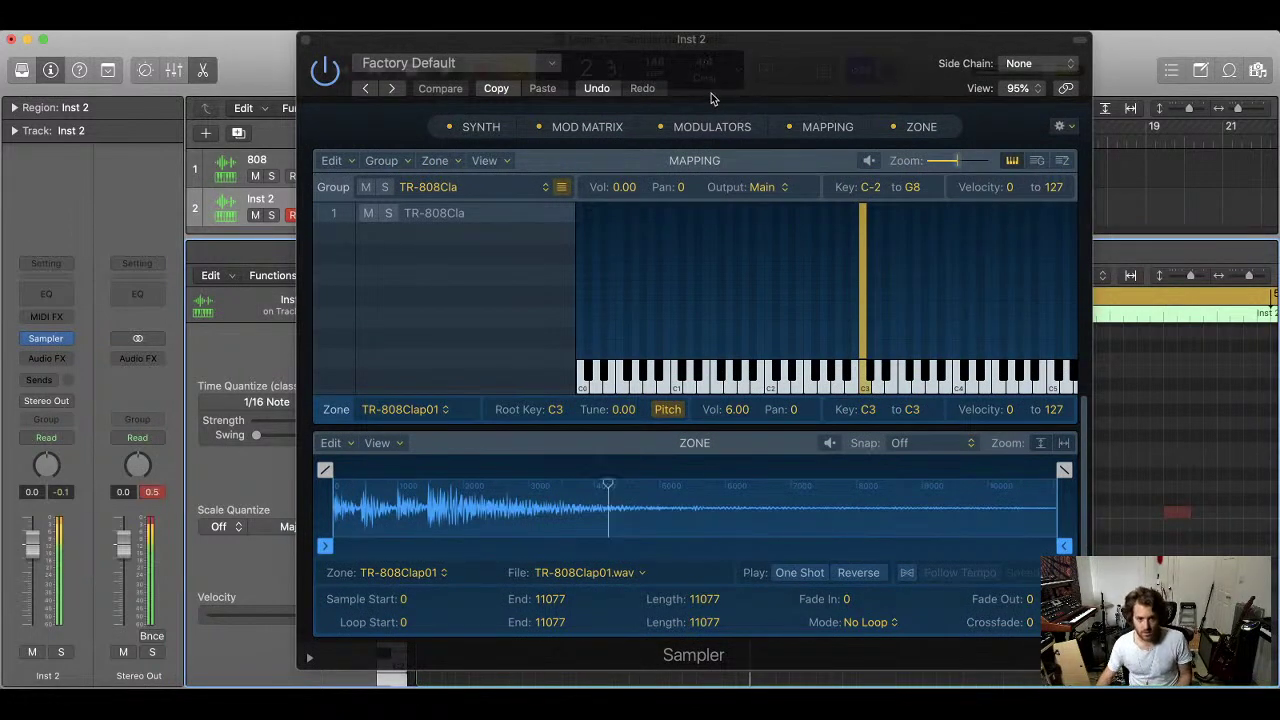
Set the Sampler's Tune to -3, lower the Inst 2 track volume to -3.7 dB, and reset the peak level readings
left_click(475, 131)
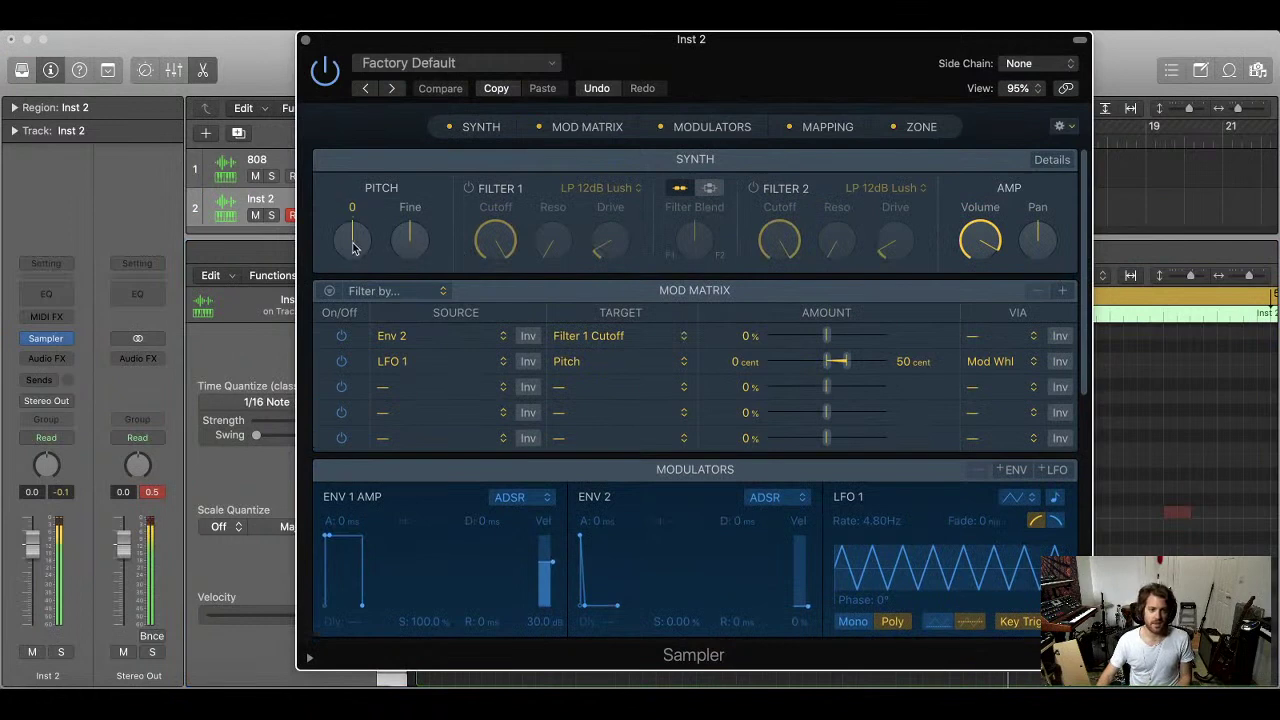
left_click_drag(352, 248, 346, 260)
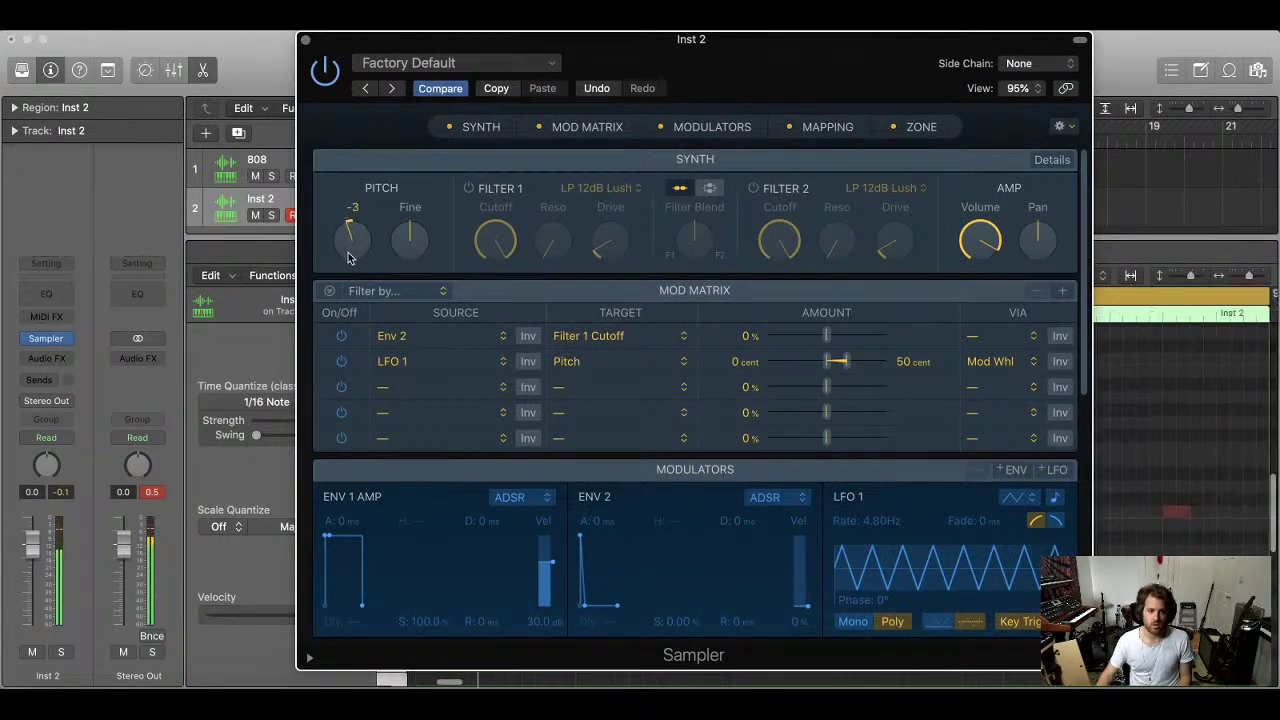
left_click(61, 494)
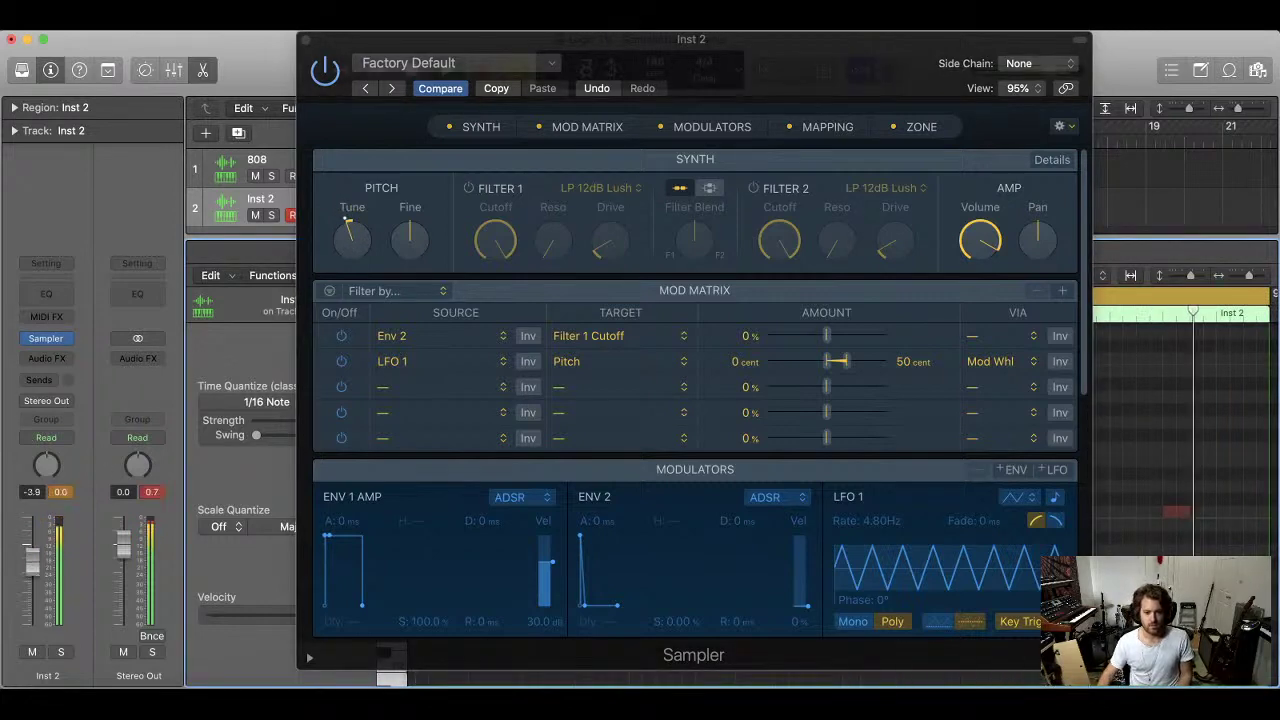
left_click(61, 494)
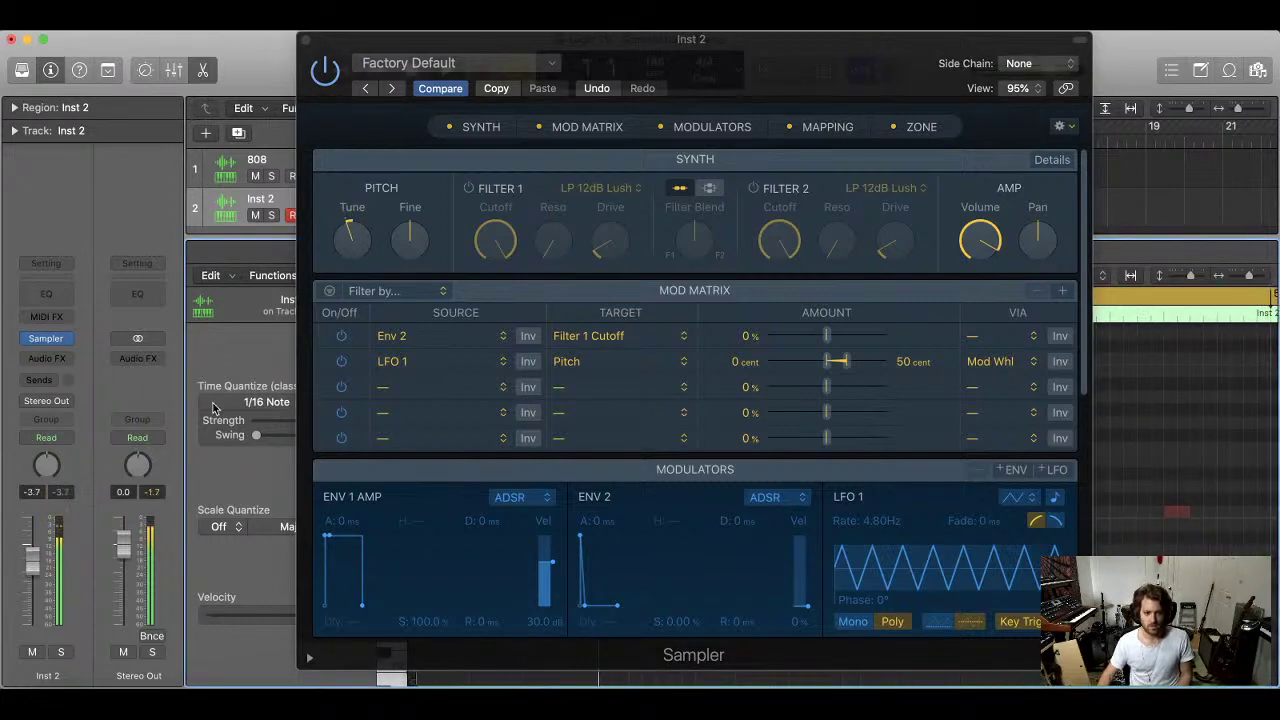
Enable Filter 1 with the LP 12dB Lush type and raise its Drive to about the middle of its range
left_click(469, 188)
left_click_drag(603, 220, 620, 150)
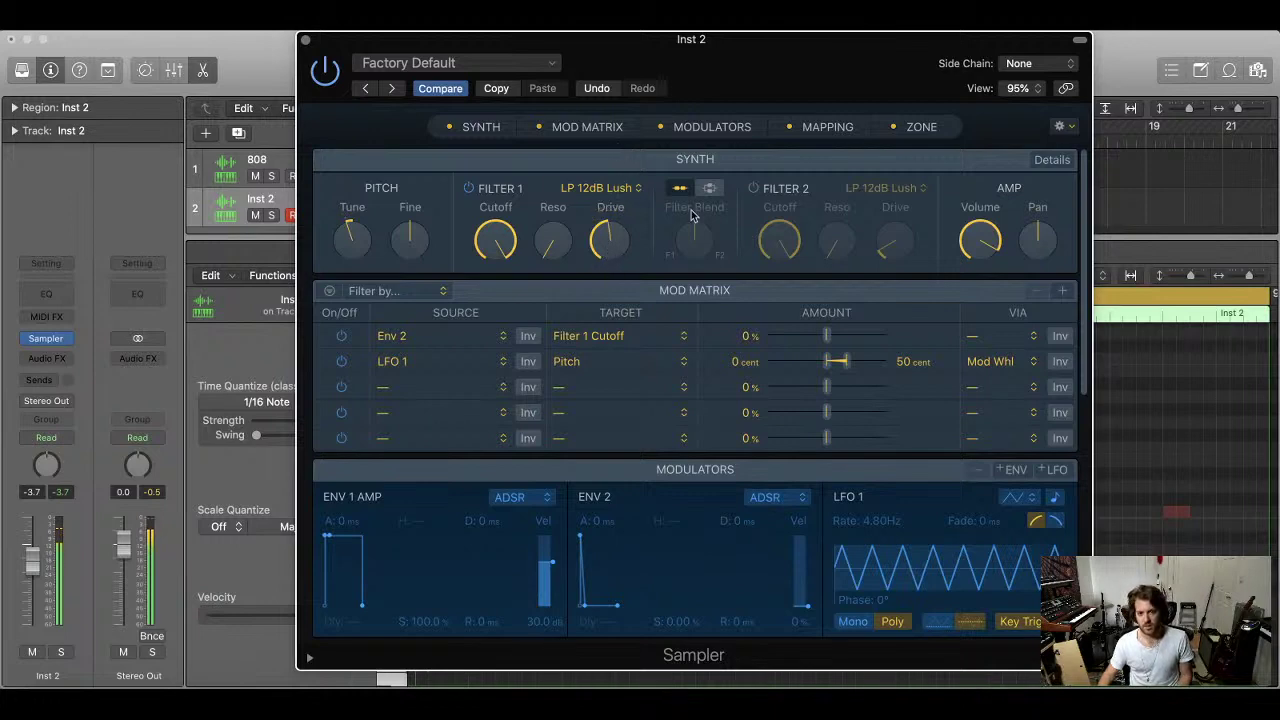
Shorten the TR-808Clap01 zone in the Inst 2 Sampler by setting its sample end point to about 5984
left_click(921, 127)
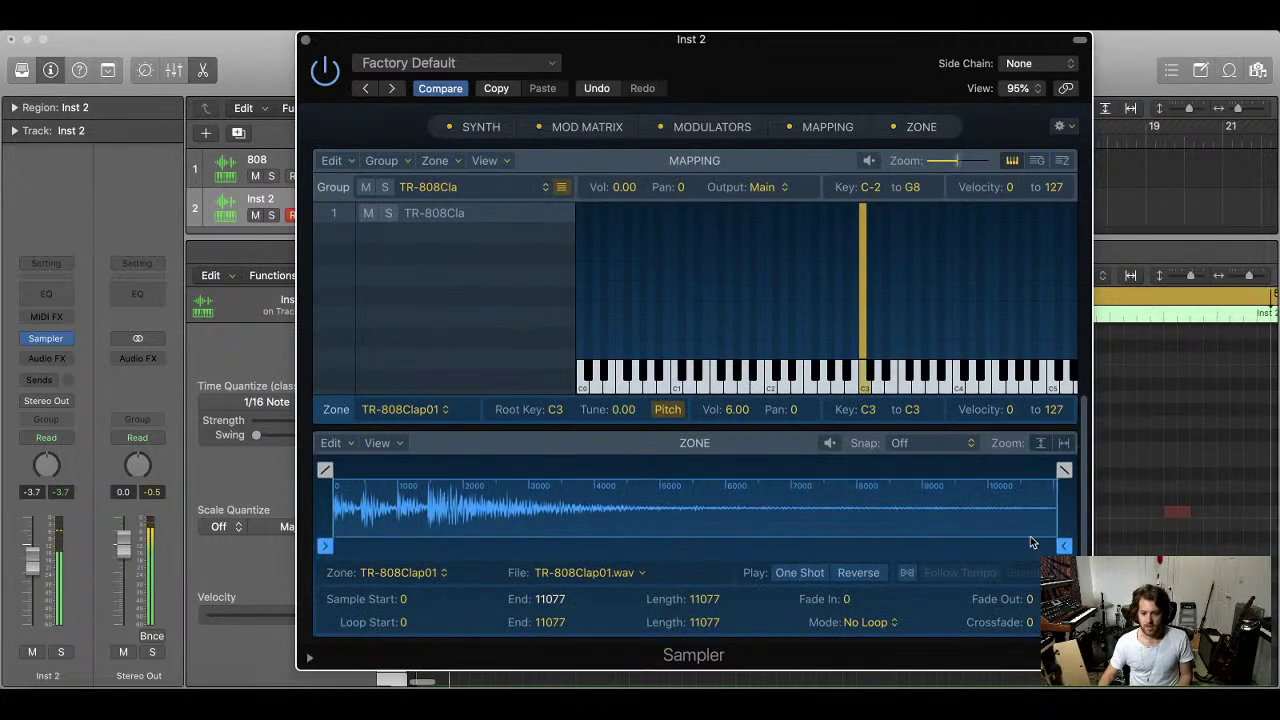
scroll(1040, 530, "up", 2)
scroll(853, 518, "left", 3)
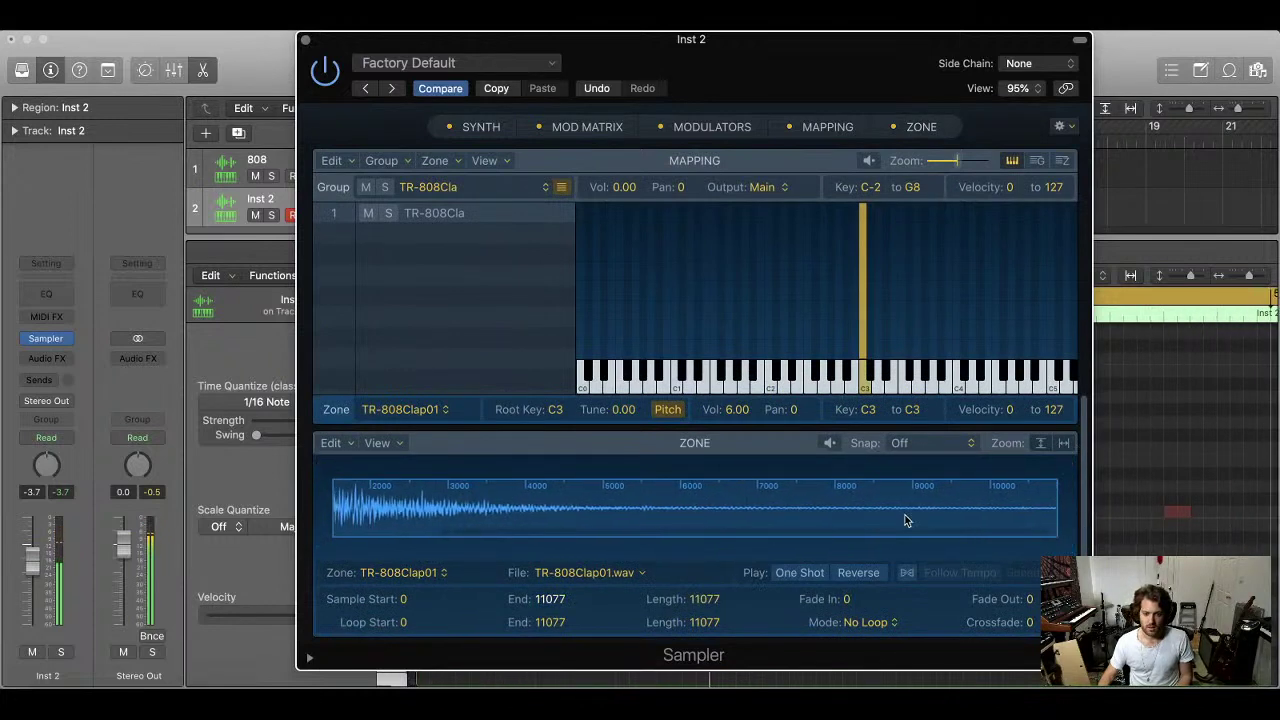
scroll(733, 514, "down", 2)
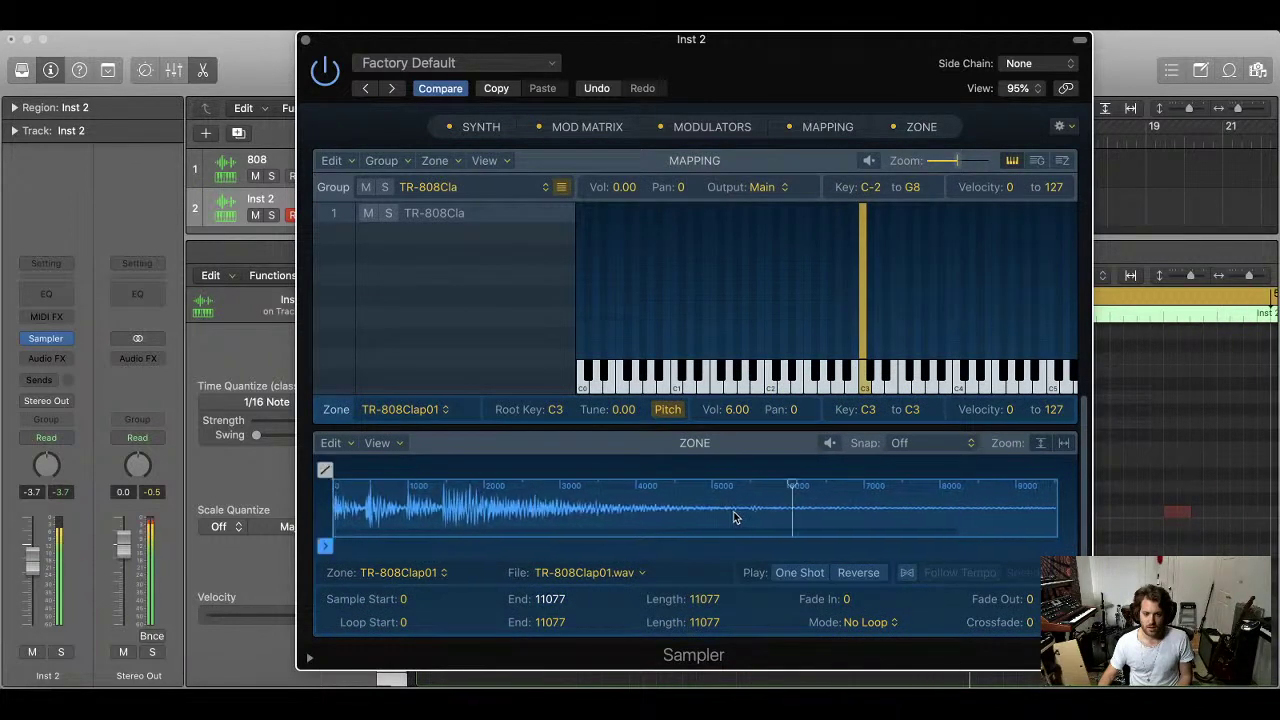
key("space")
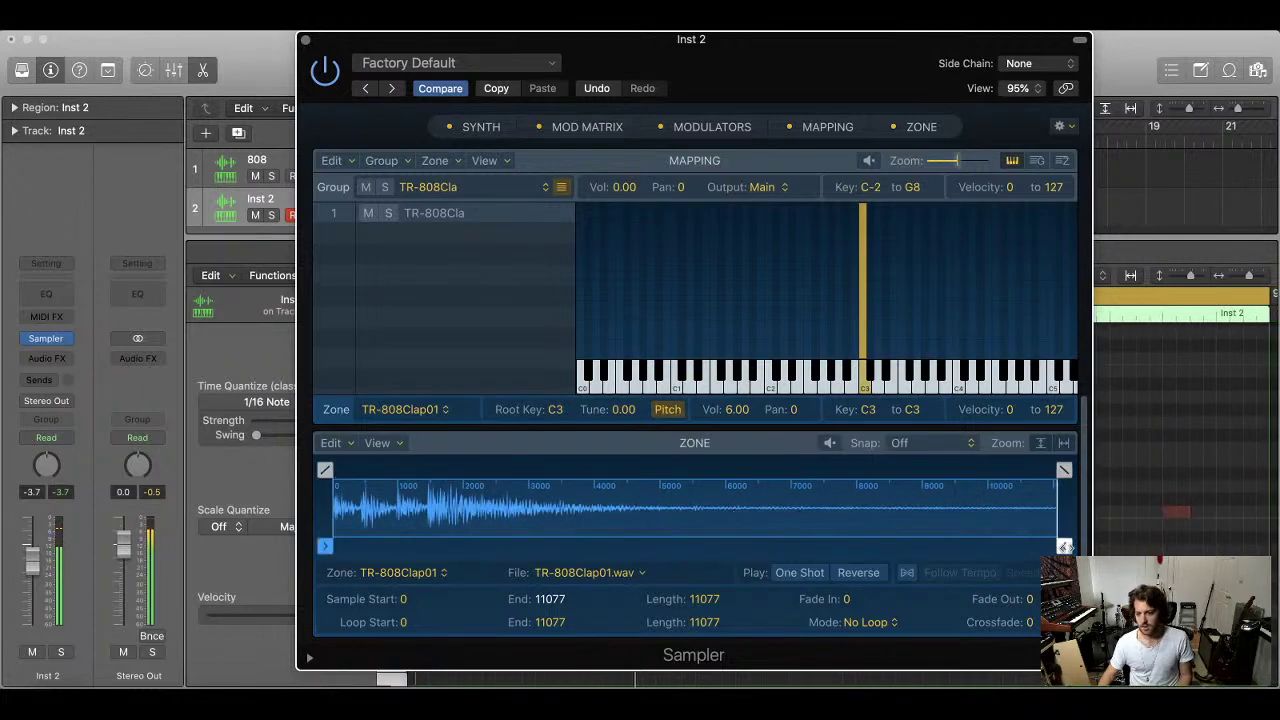
mouse_move(1063, 546)
left_mouse_down()
mouse_move(434, 548)
mouse_move(582, 560)
mouse_move(677, 545)
left_mouse_up()
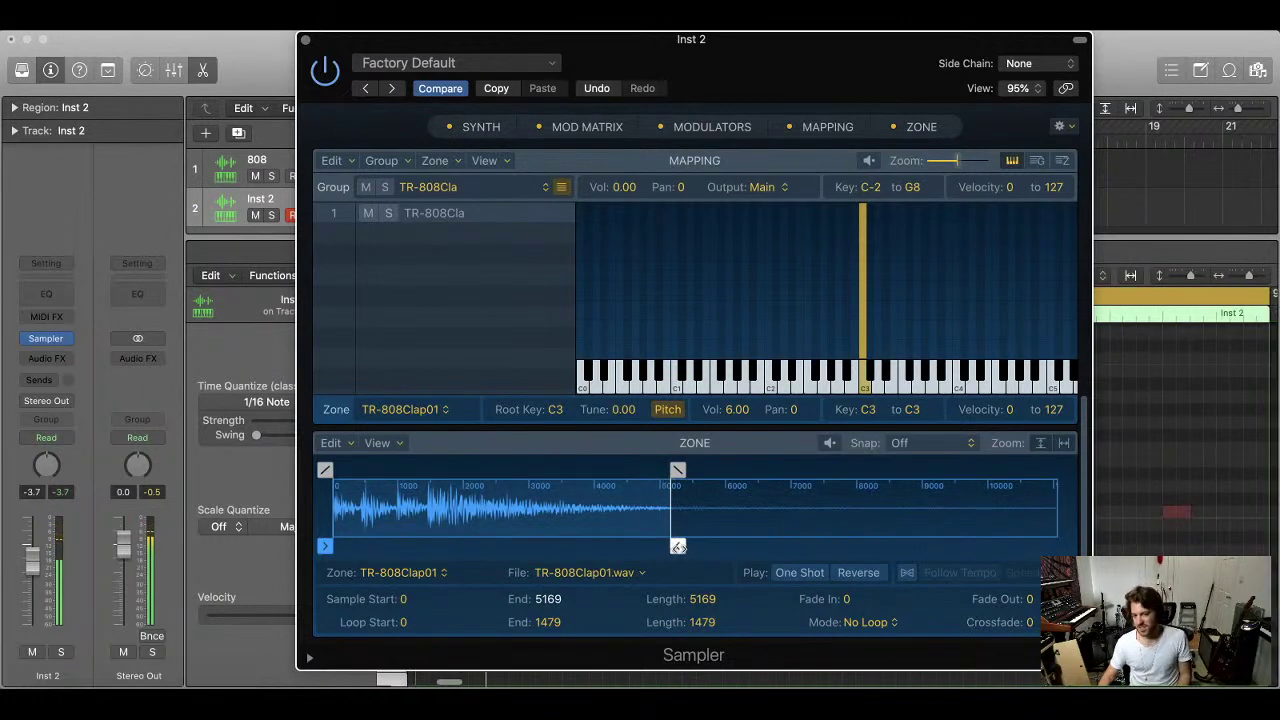
mouse_move(678, 546)
left_mouse_down()
mouse_move(755, 543)
mouse_move(731, 548)
left_mouse_up()
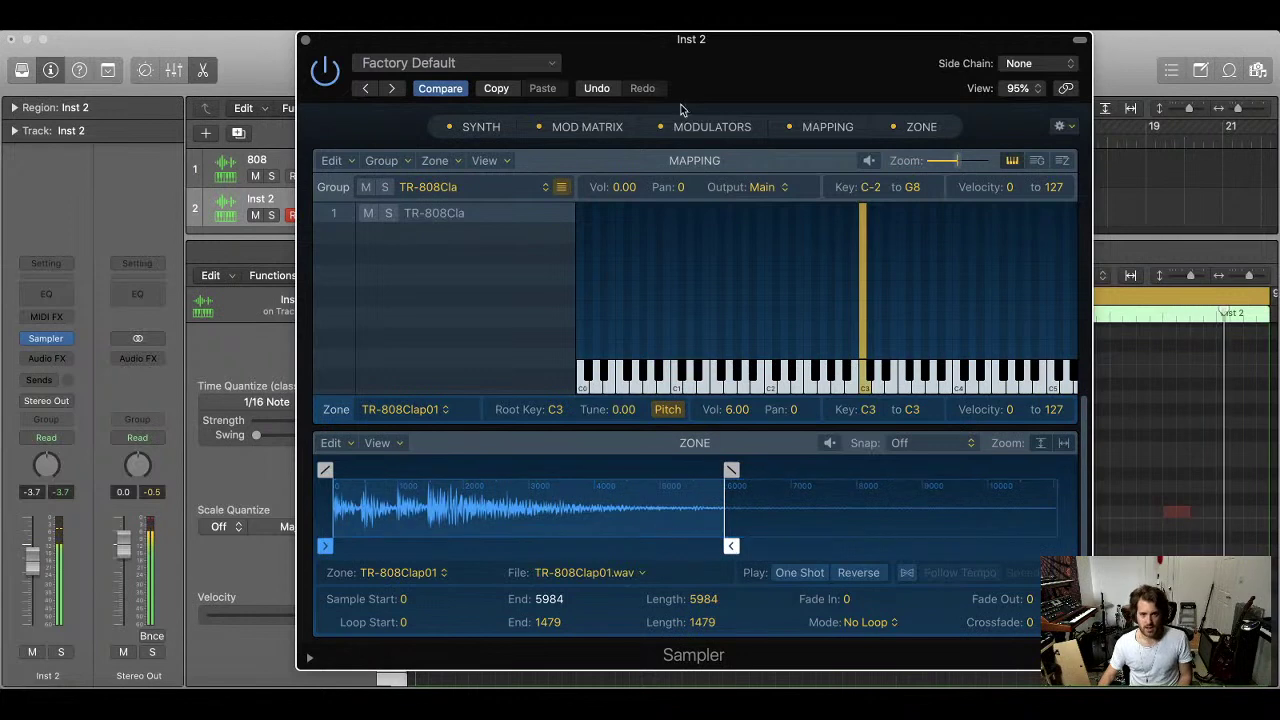
Close the Inst 2 Sampler and rename the Inst 2 track as Clap
left_click_drag(566, 102, 568, 104)
left_click(308, 41)
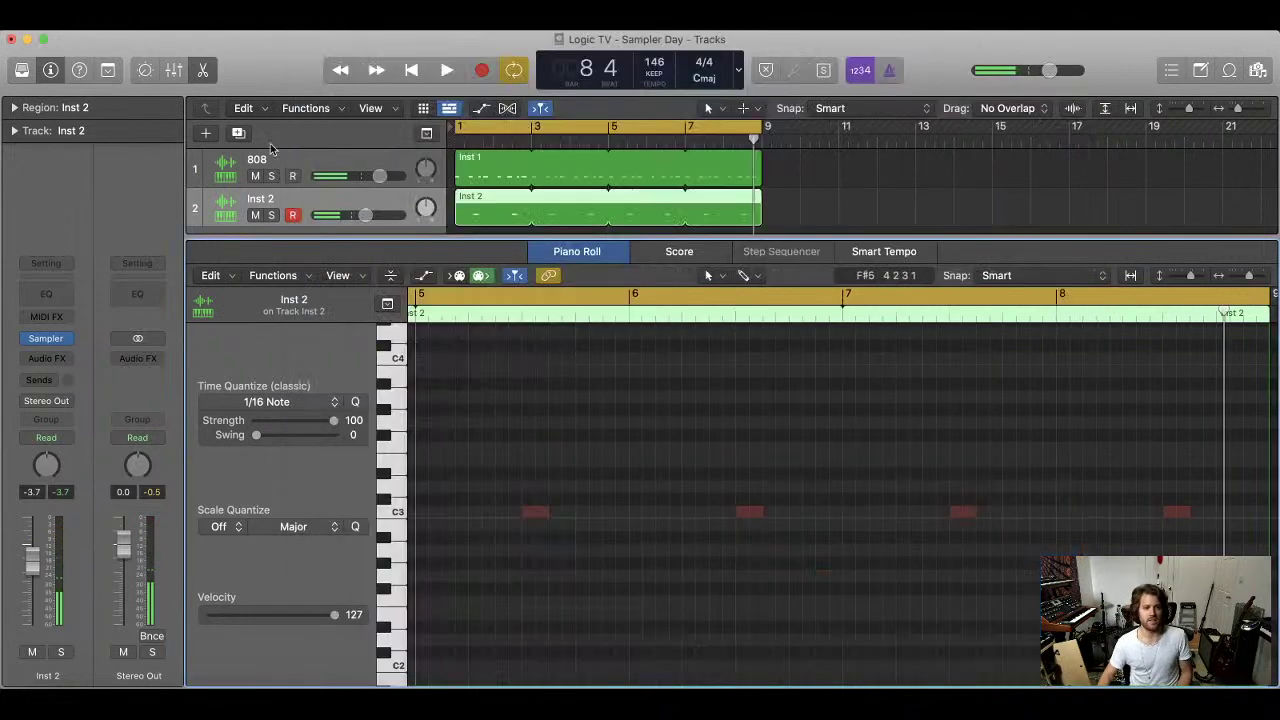
double_click(250, 197)
type("Cl")
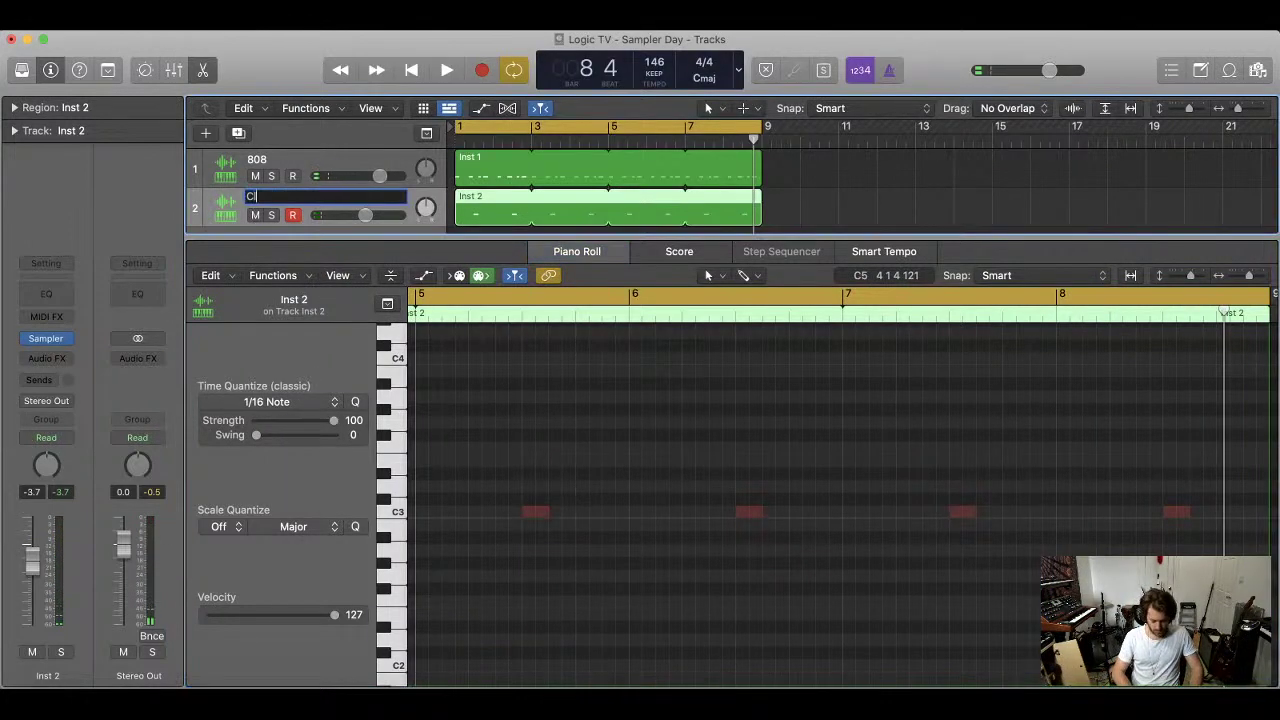
type("ap")
key("Return")
scroll(250, 197, "down", 2)
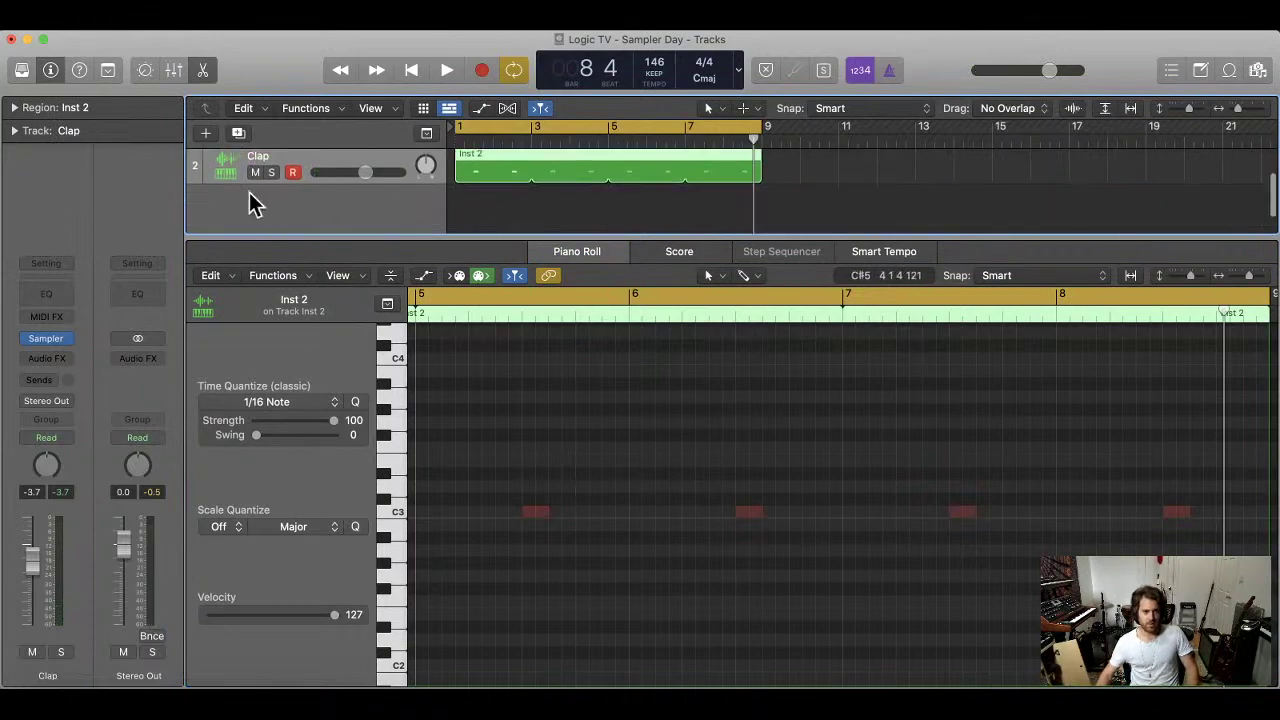
Enlarge the tracks area, add a new software instrument track with the Library hidden, and name it Kick
left_click_drag(356, 236, 356, 315)
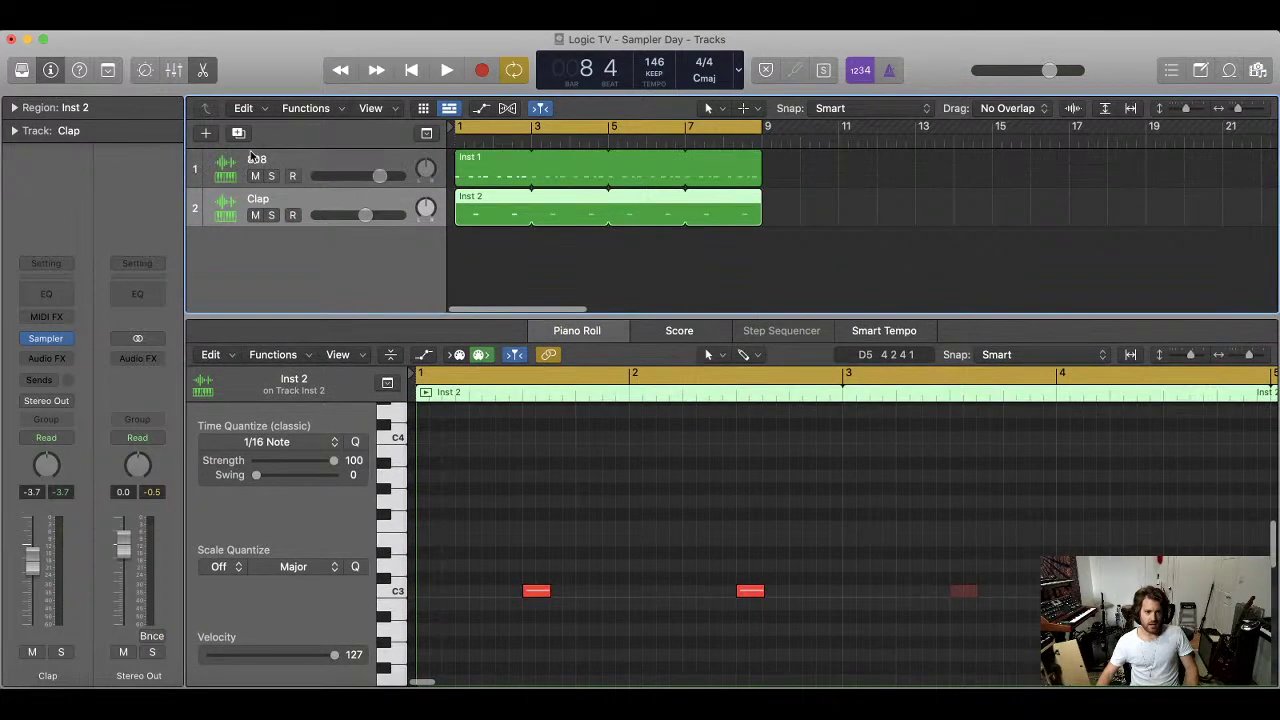
left_click(205, 132)
left_click(903, 288)
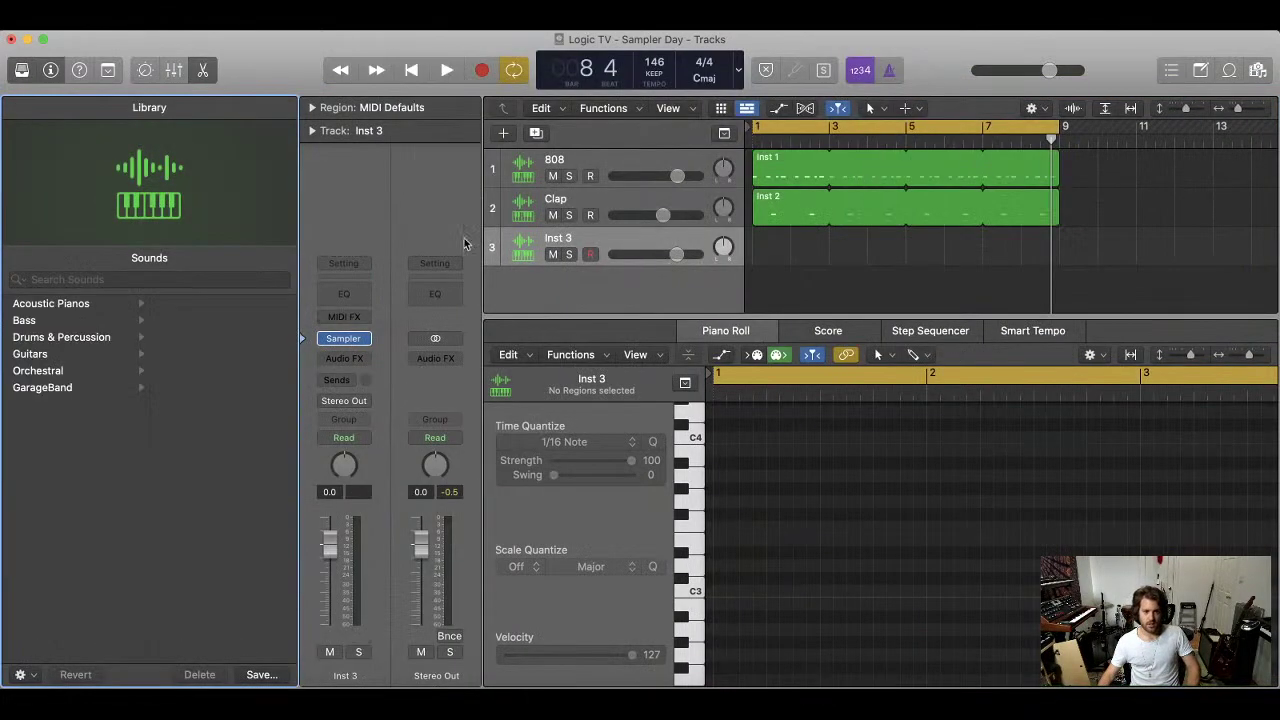
left_click(22, 70)
double_click(297, 237)
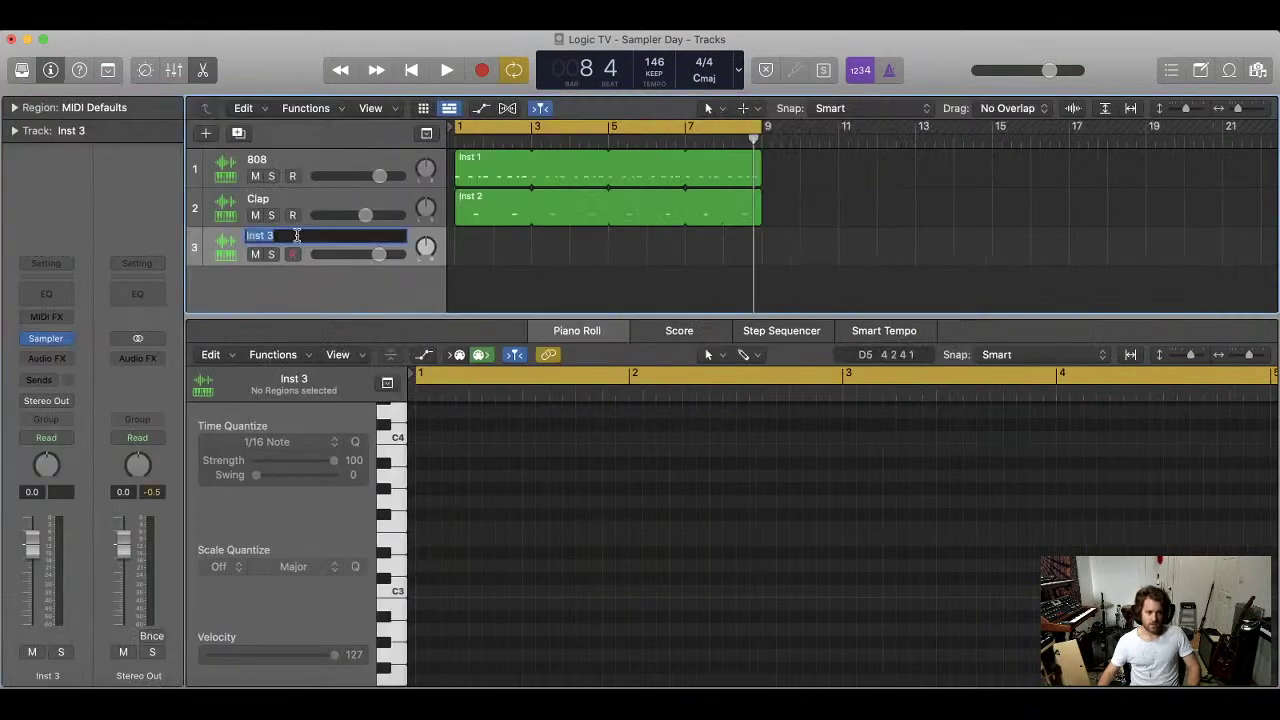
type("Kick")
key("Return")
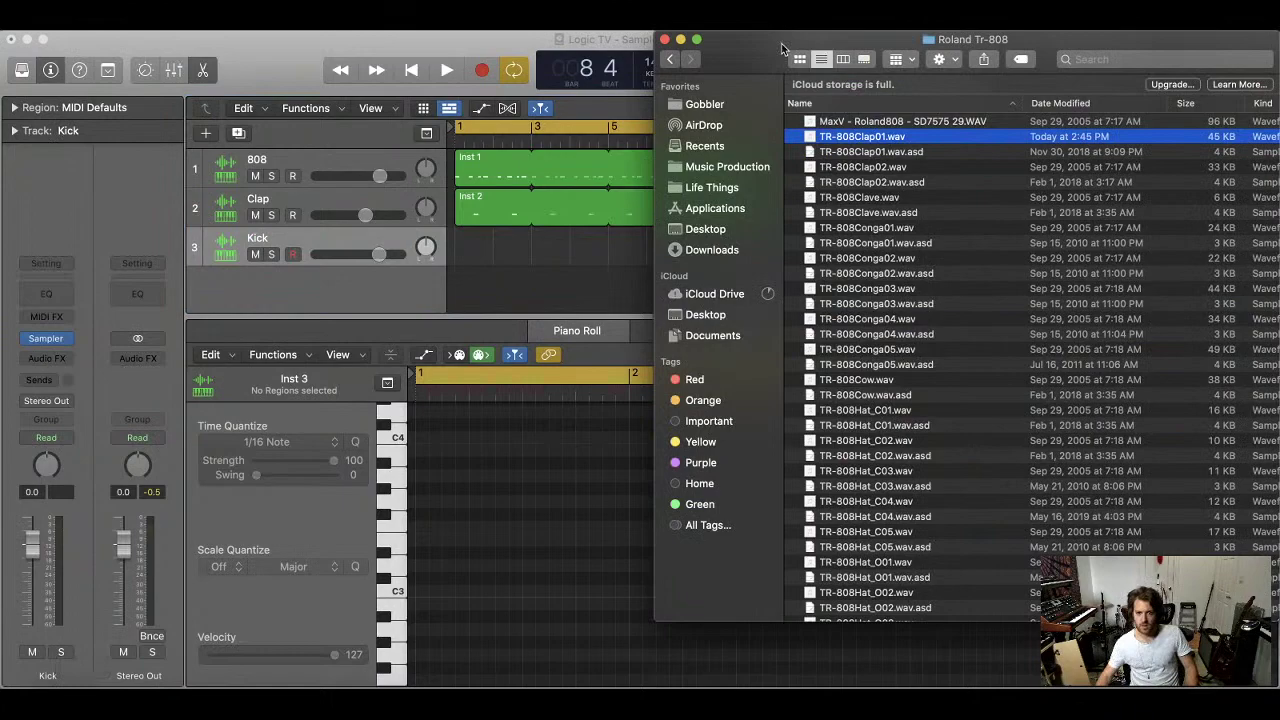
Switch to Finder's Roland Tr-808 folder and audition TR-808Kick01.wav, TR-808Kick02.wav and TR-808Kick03.wav
left_click_drag(910, 39, 586, 39)
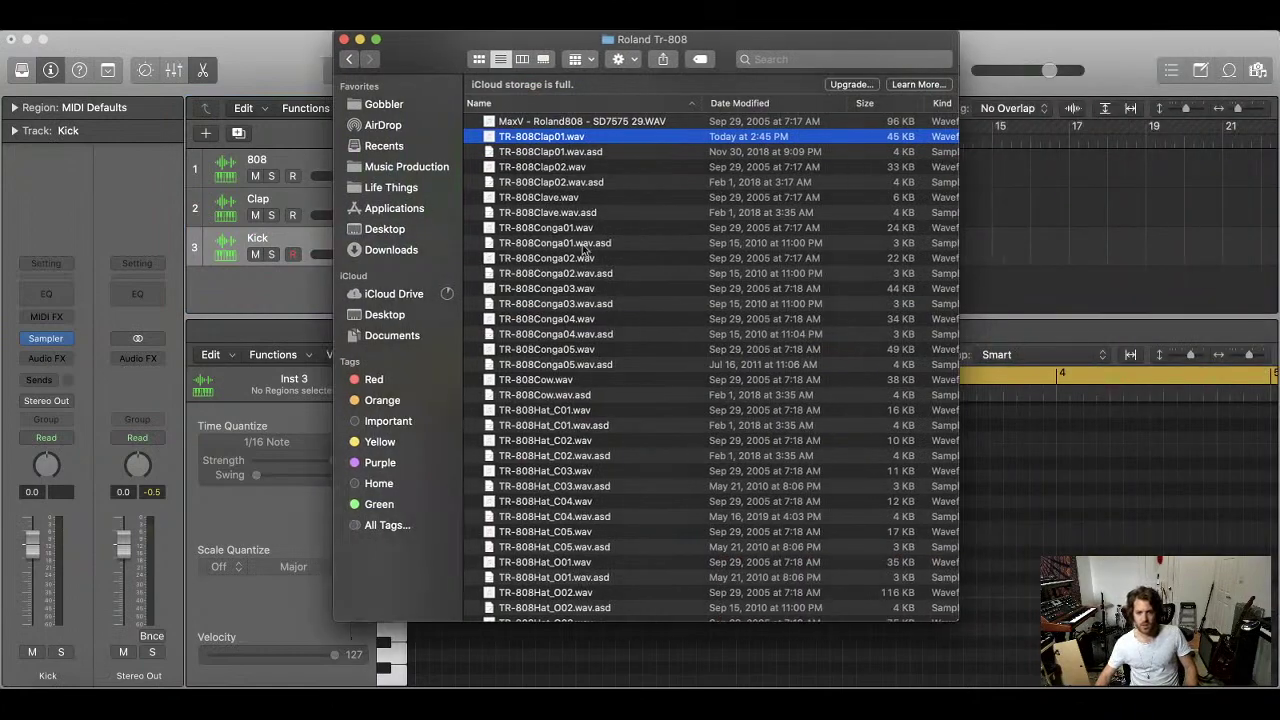
scroll(585, 250, "up", 8)
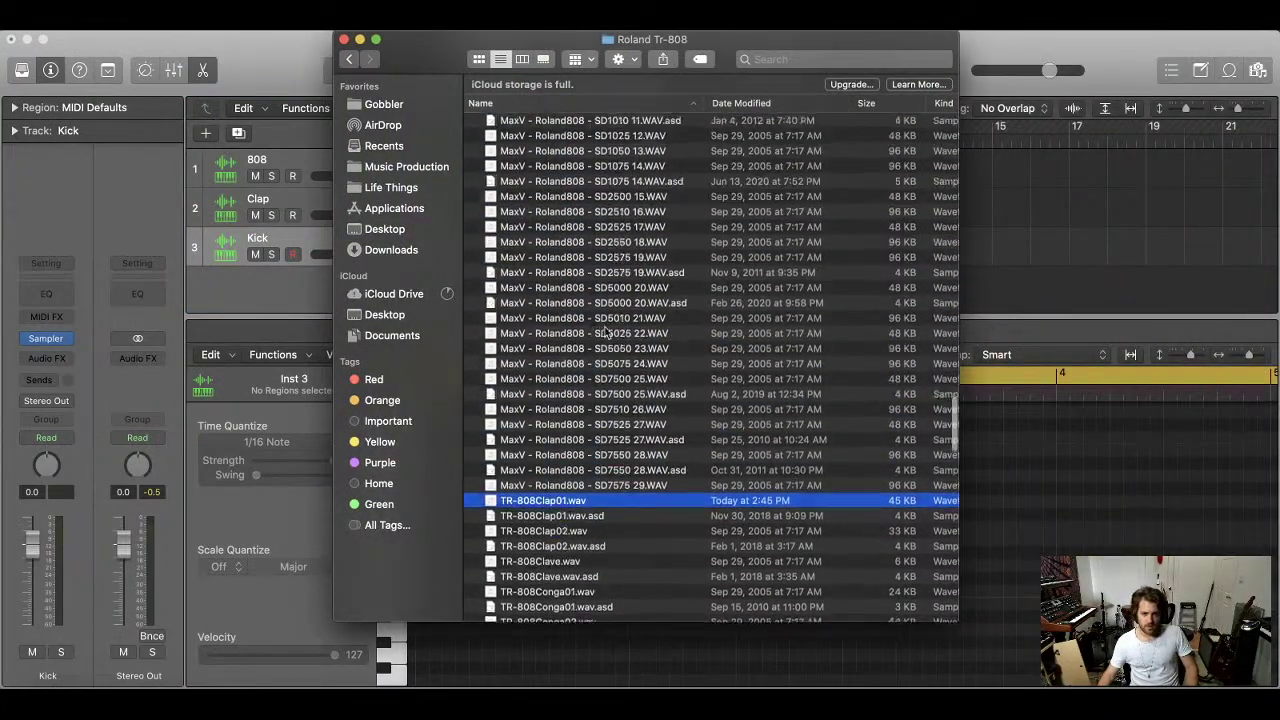
scroll(605, 333, "up", 3)
scroll(615, 333, "down", 10)
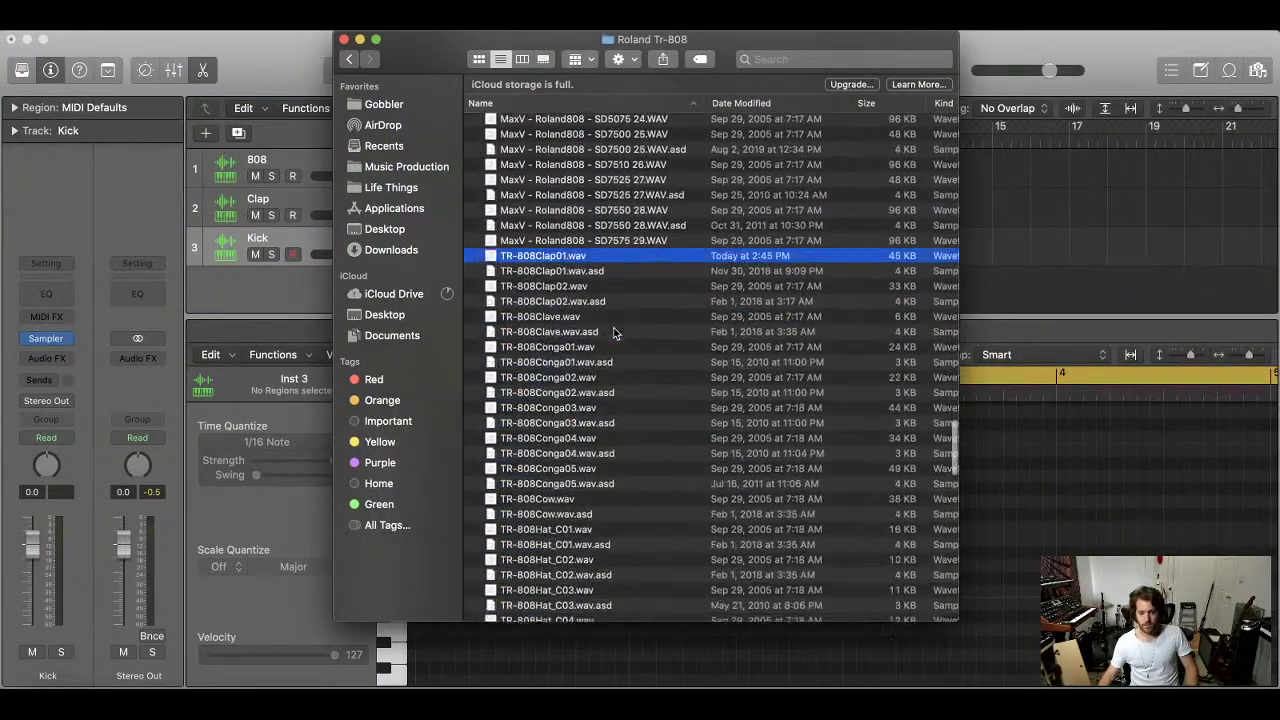
scroll(615, 333, "down", 10)
left_click(649, 500)
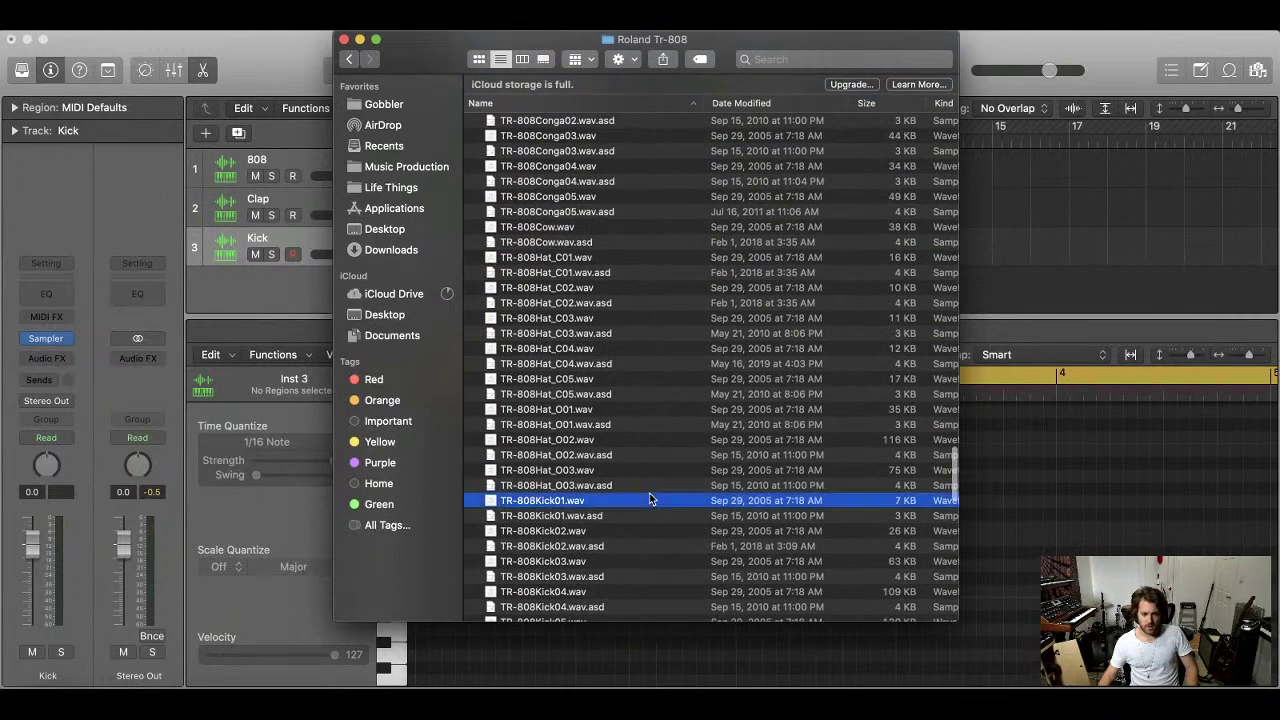
key("space")
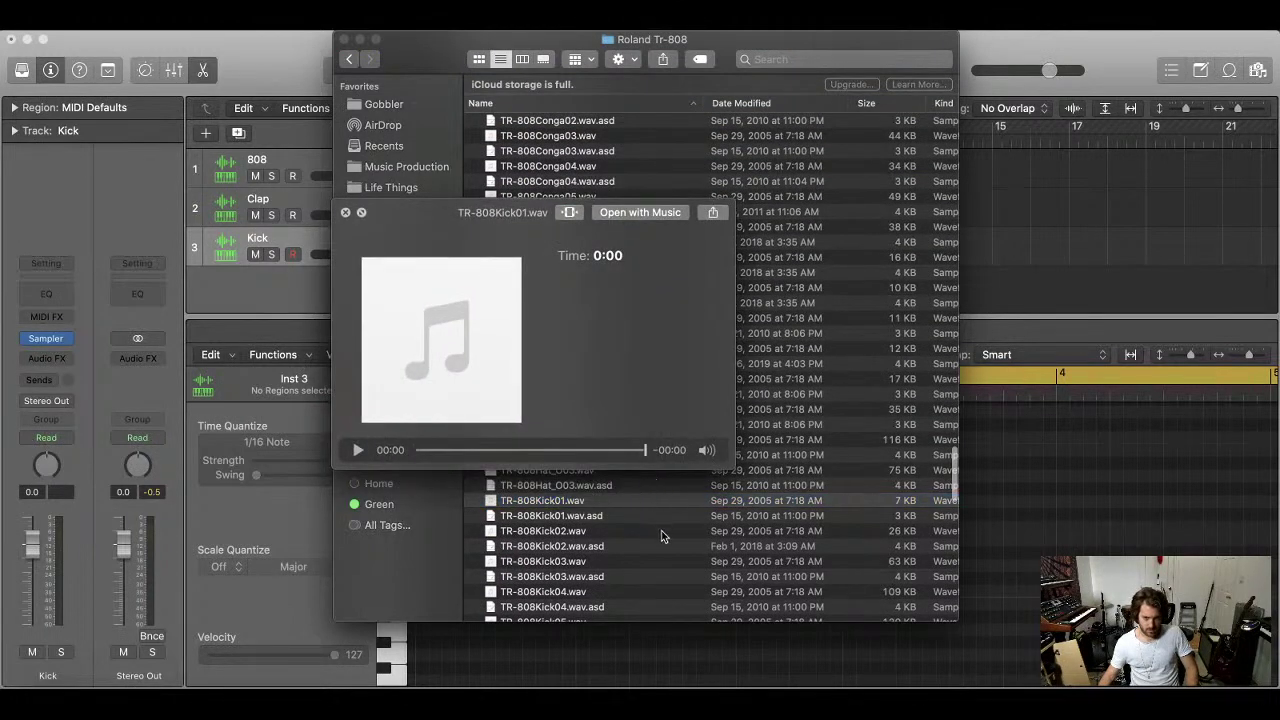
left_click(666, 531)
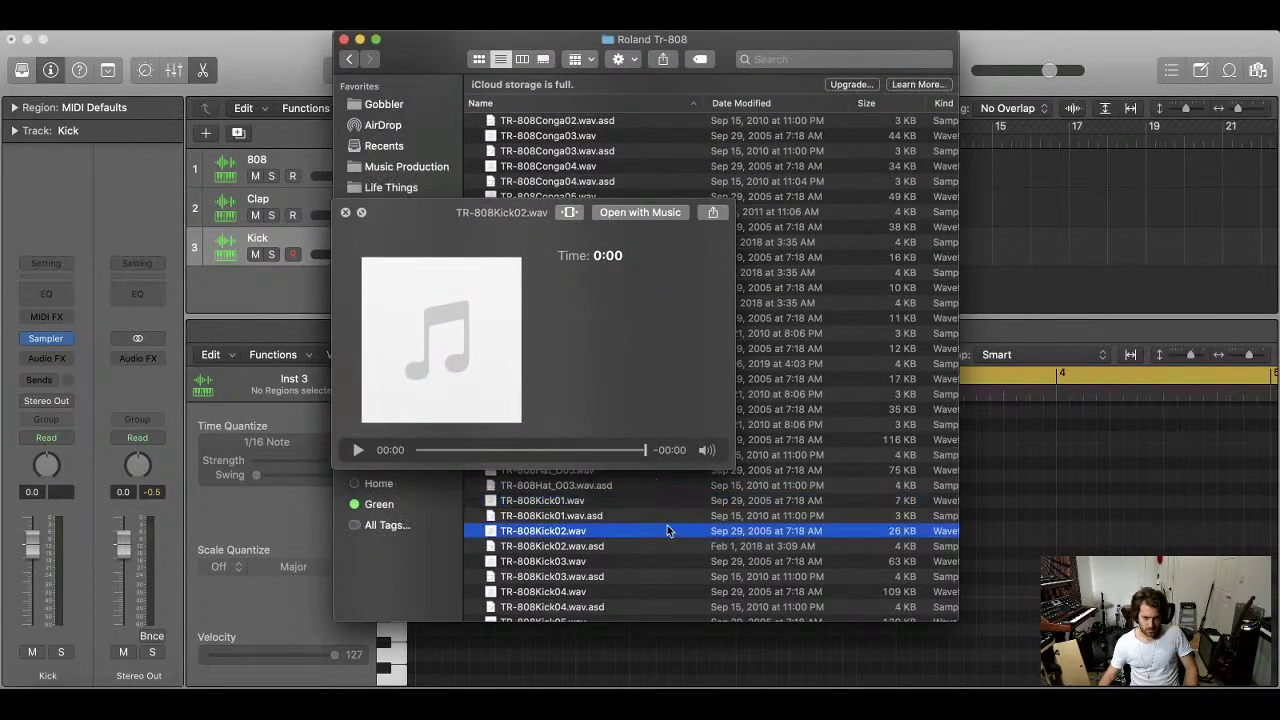
left_click(650, 563)
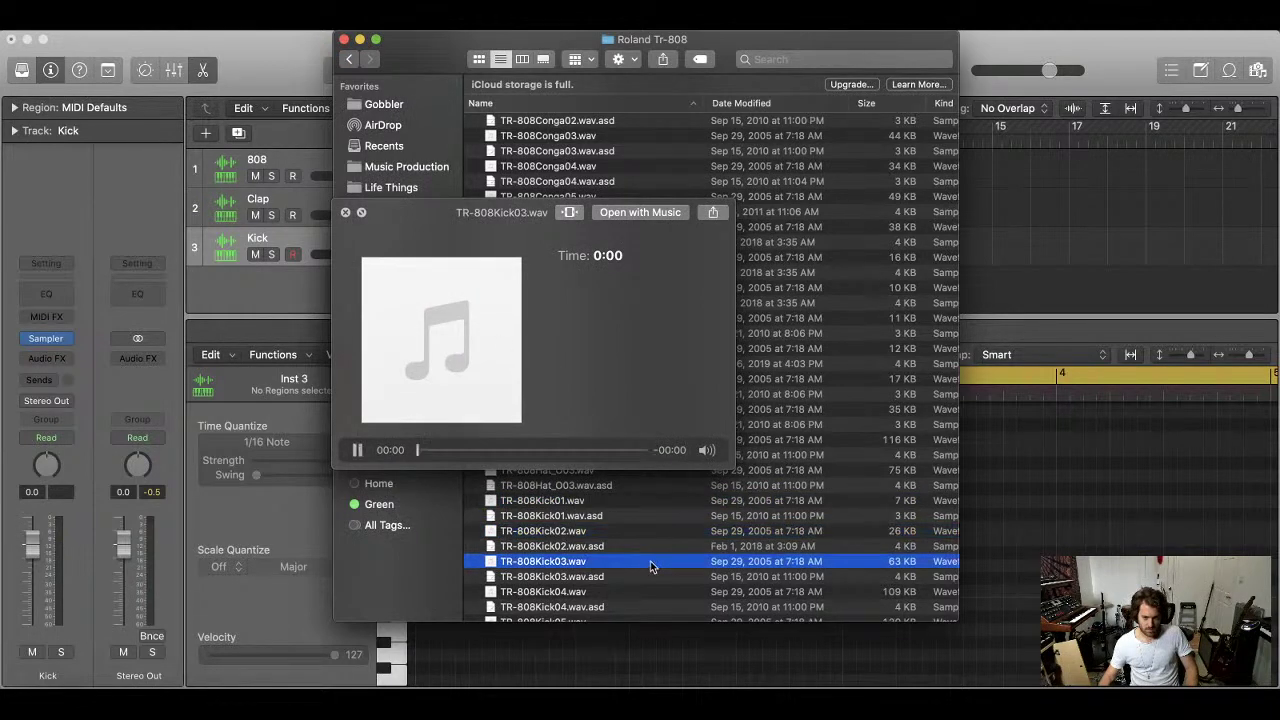
key("Up")
key("Up")
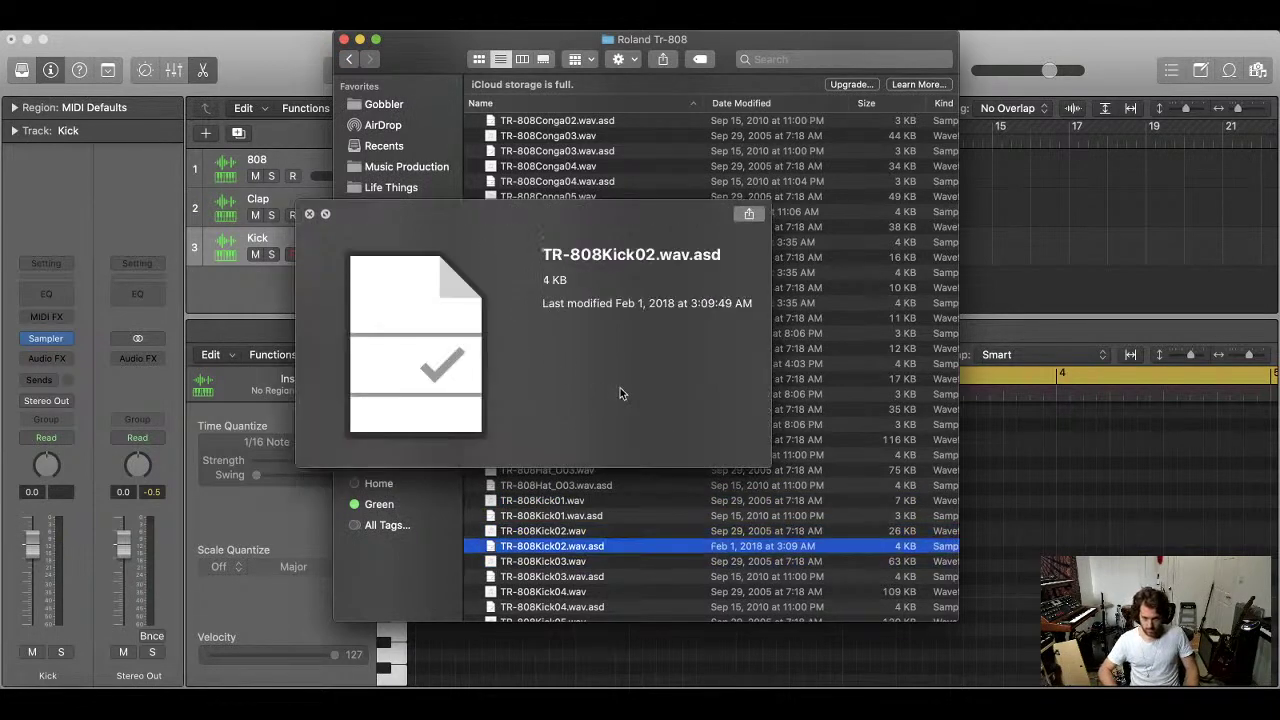
key("space")
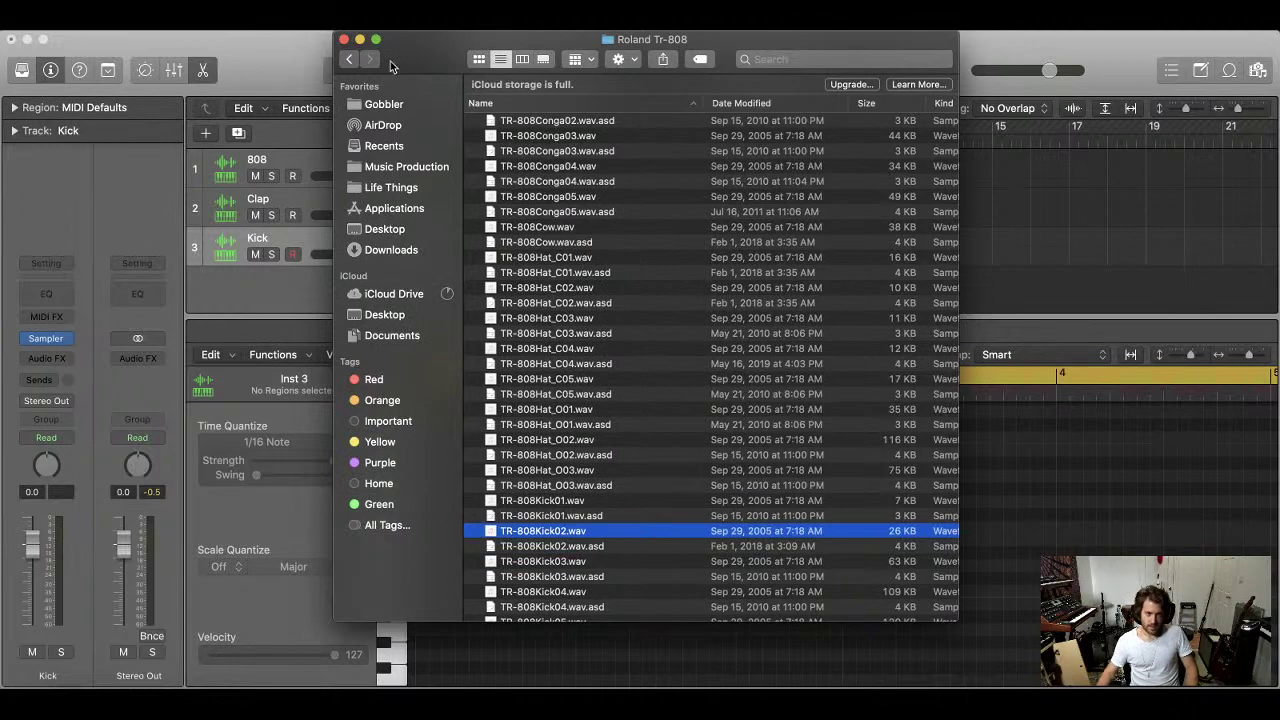
Return to Logic Pro, open the Kick track's Sampler, and play the arrangement from the start
left_click_drag(434, 40, 863, 40)
key("Down")
key("Down")
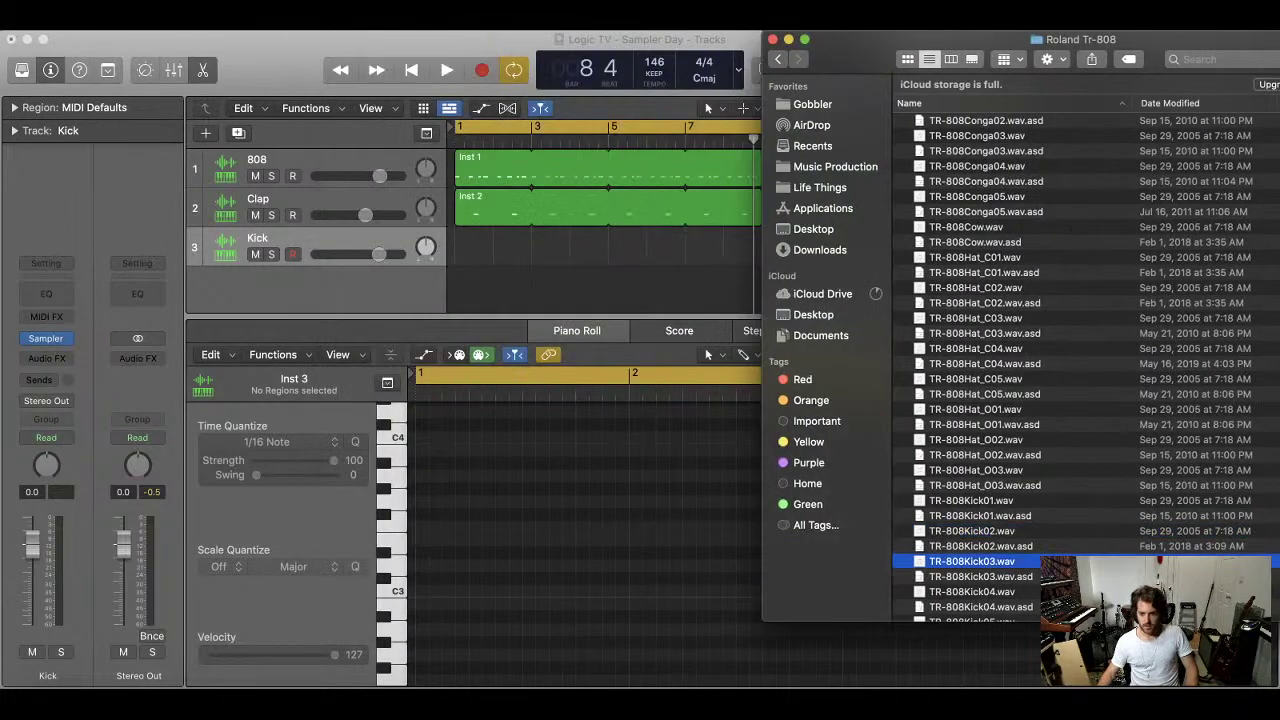
left_click(92, 288)
left_click(48, 340)
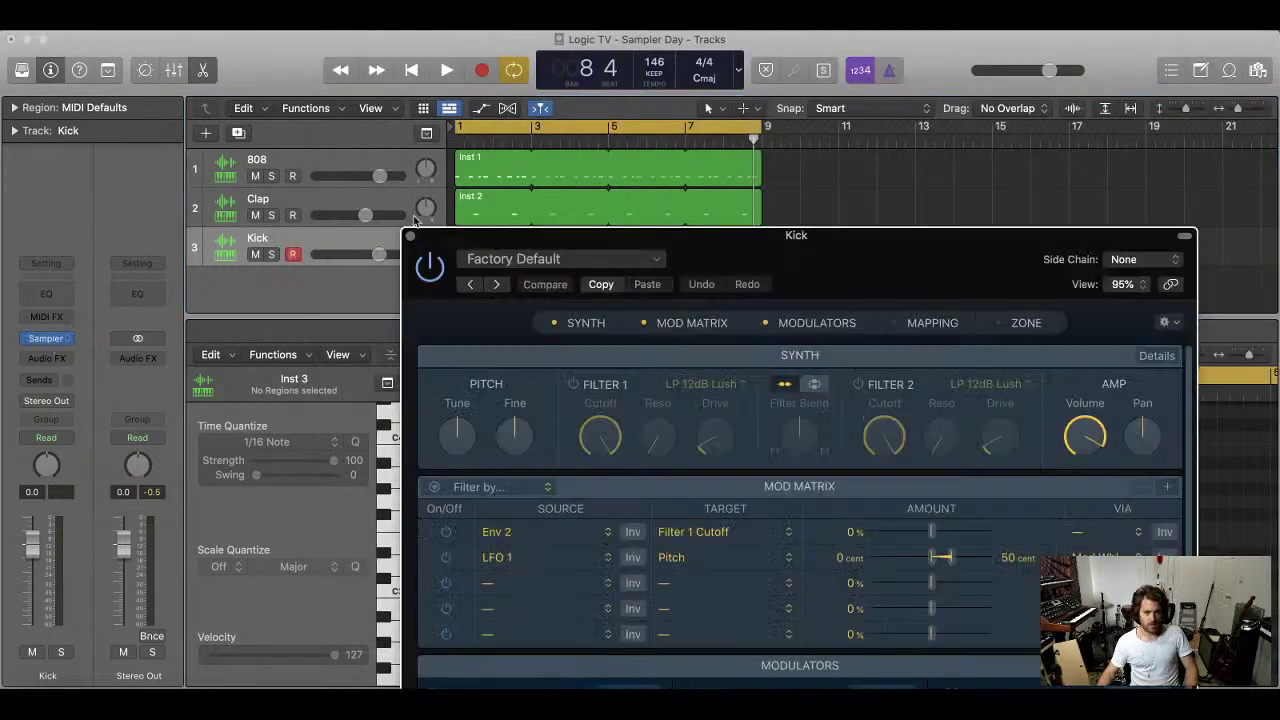
left_click_drag(850, 272, 730, 220)
key("Return")
key("space")
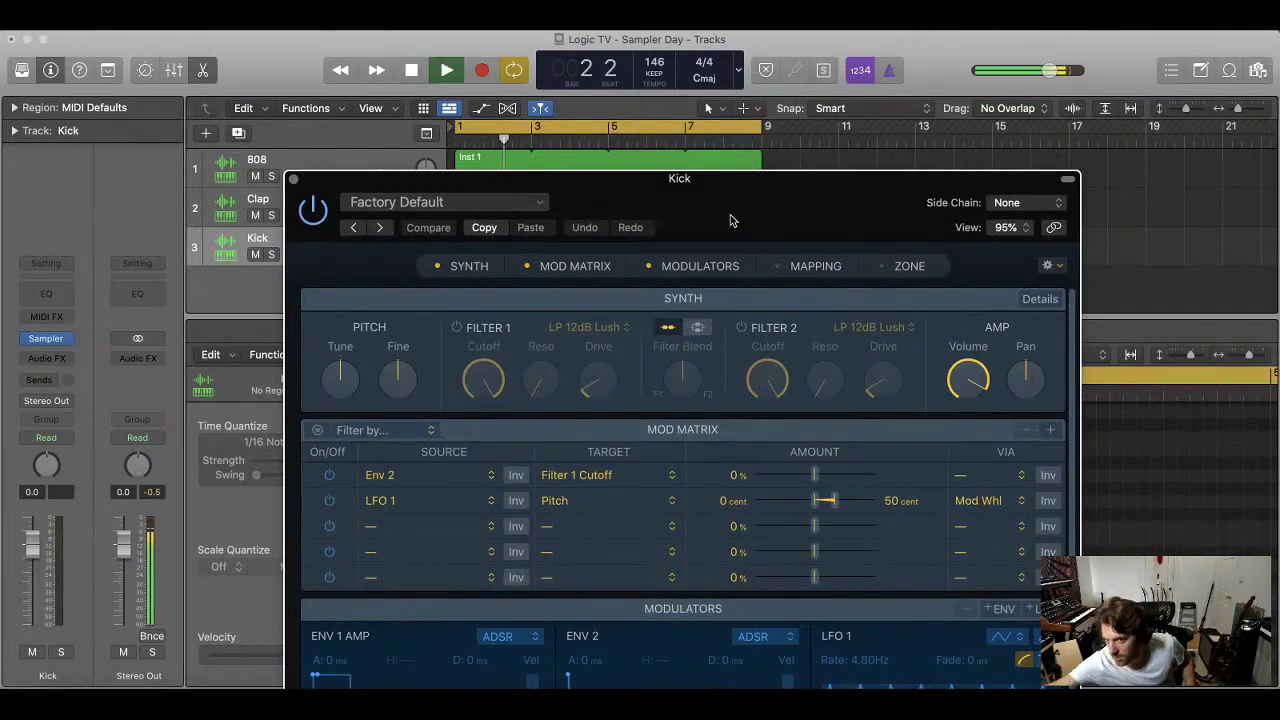
left_click_drag(702, 190, 557, 104)
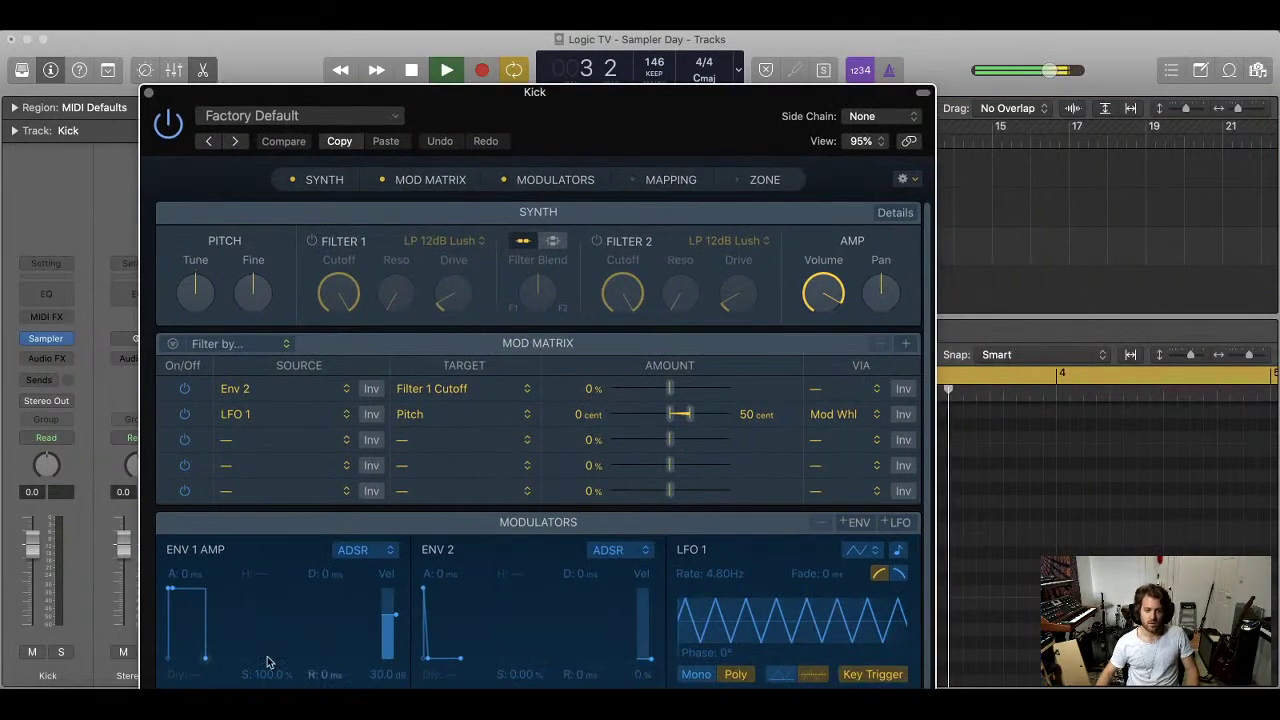
Switch to Finder and audition the TR-808Kick03, Kick04, Kick02 and Kick01 samples against the playing beat
left_click(75, 700)
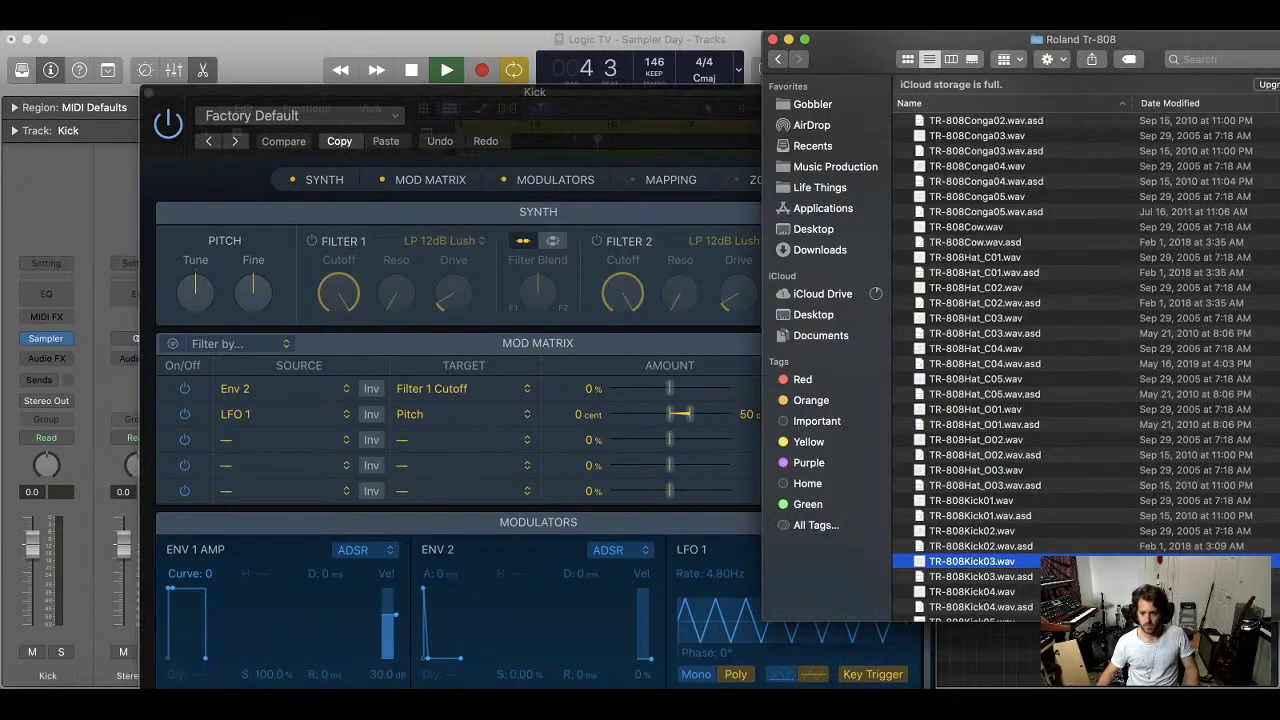
key("space")
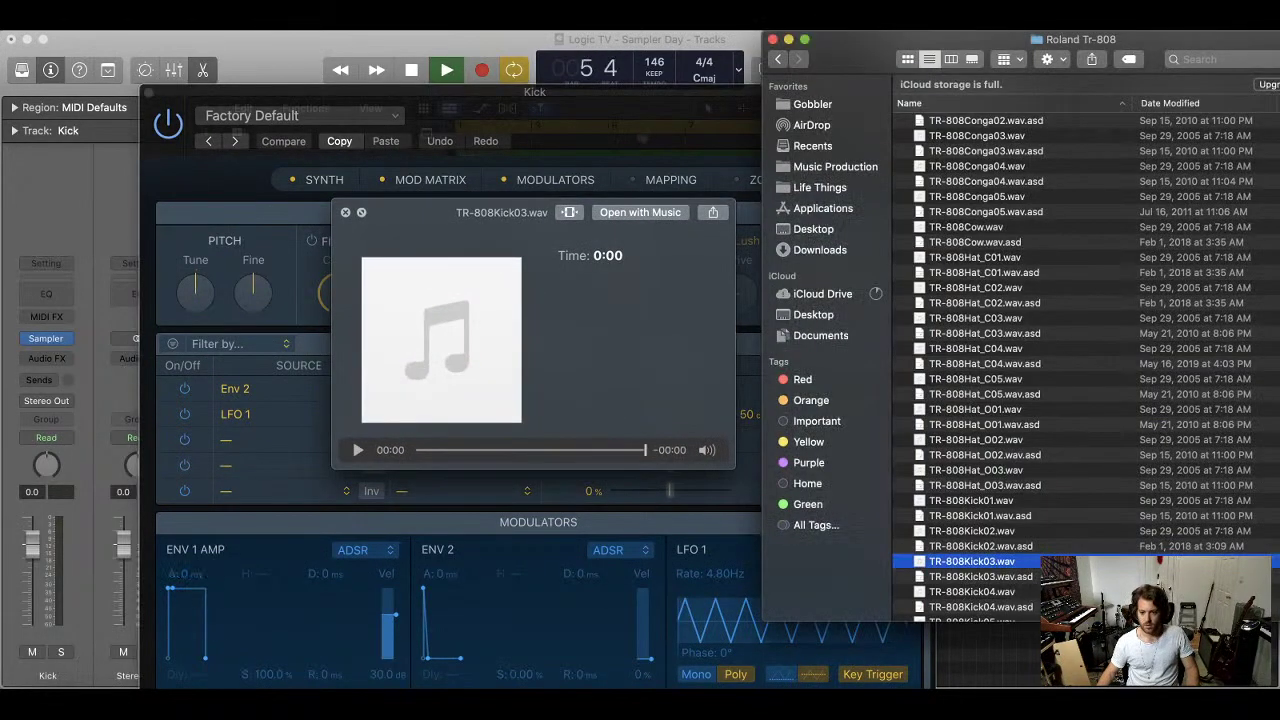
left_click(972, 591)
left_click(1072, 533)
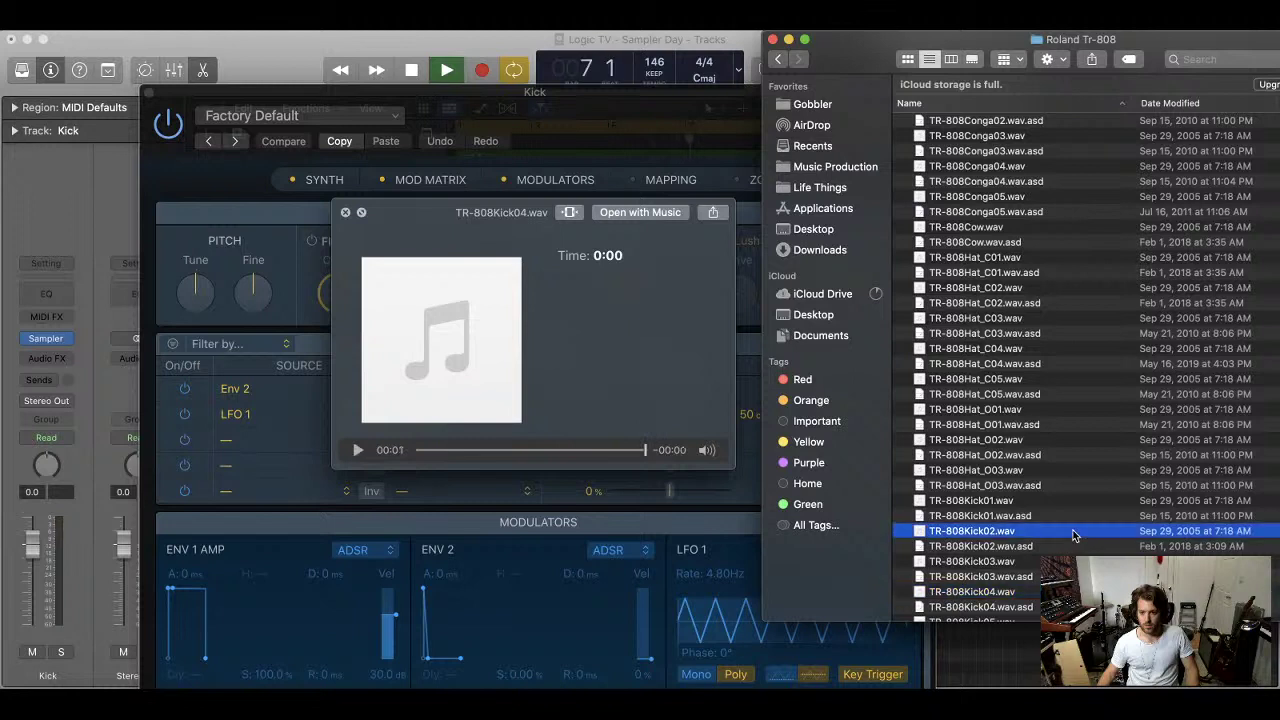
left_click(1078, 506)
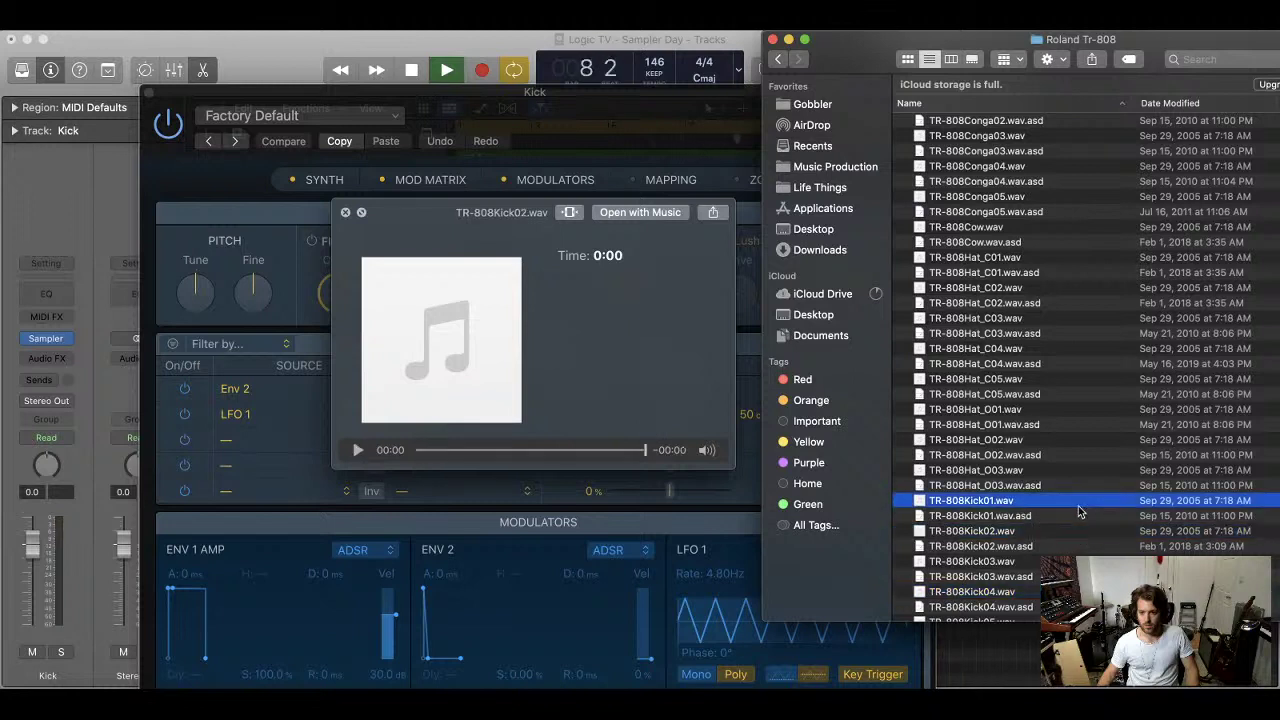
Load TR-808Kick01.wav into the Kick Sampler and map its zone across keys C1 to C3 with root key C3
left_click_drag(995, 507, 495, 680)
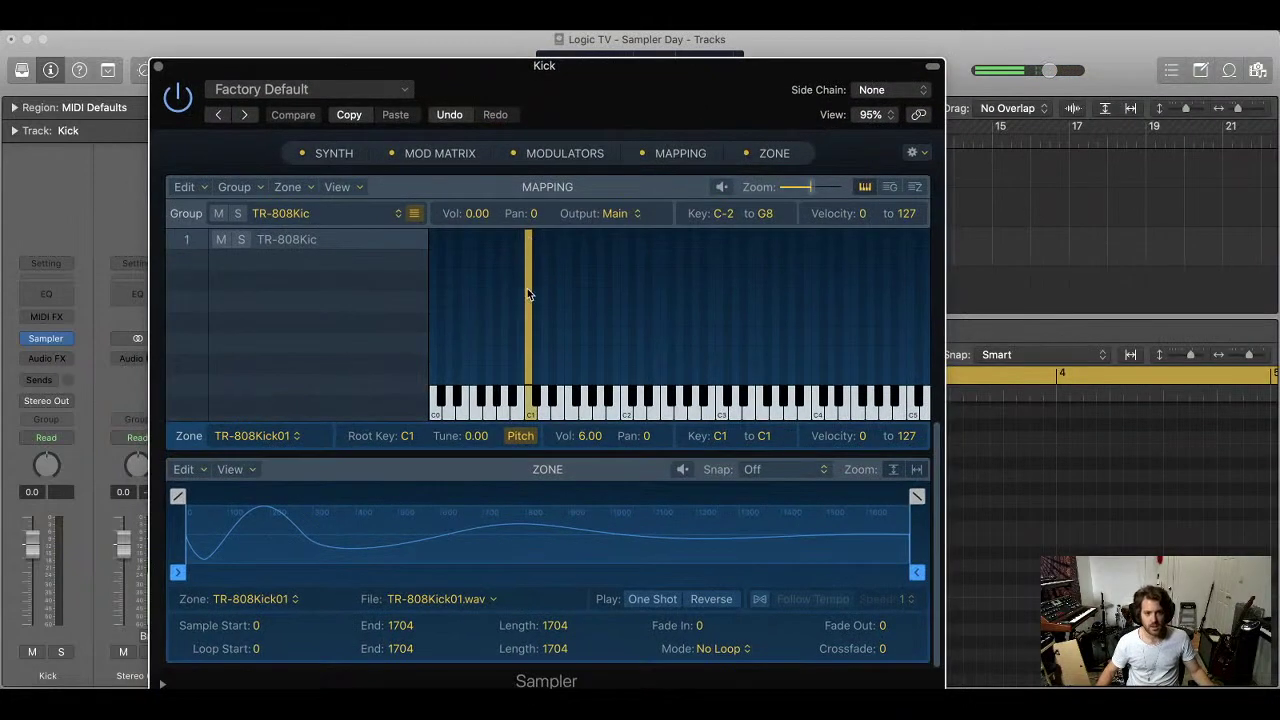
left_click_drag(527, 288, 629, 297)
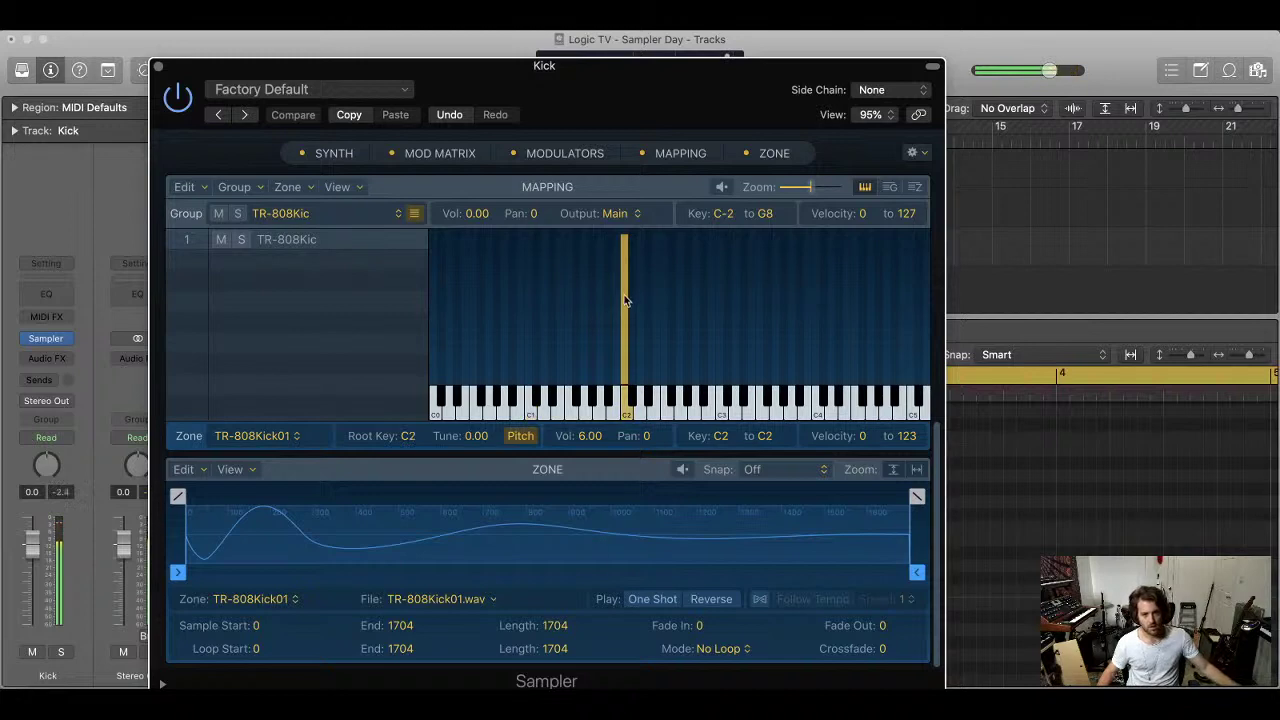
left_click_drag(624, 300, 615, 354)
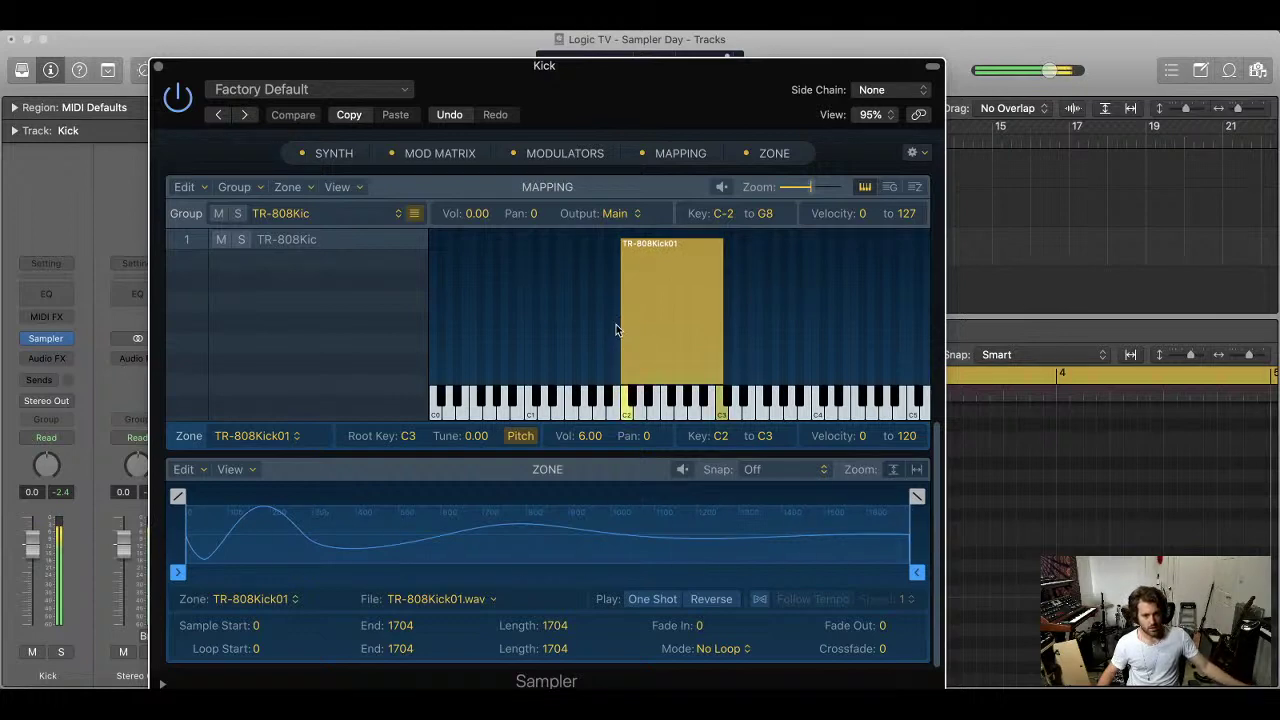
left_click_drag(621, 345, 525, 356)
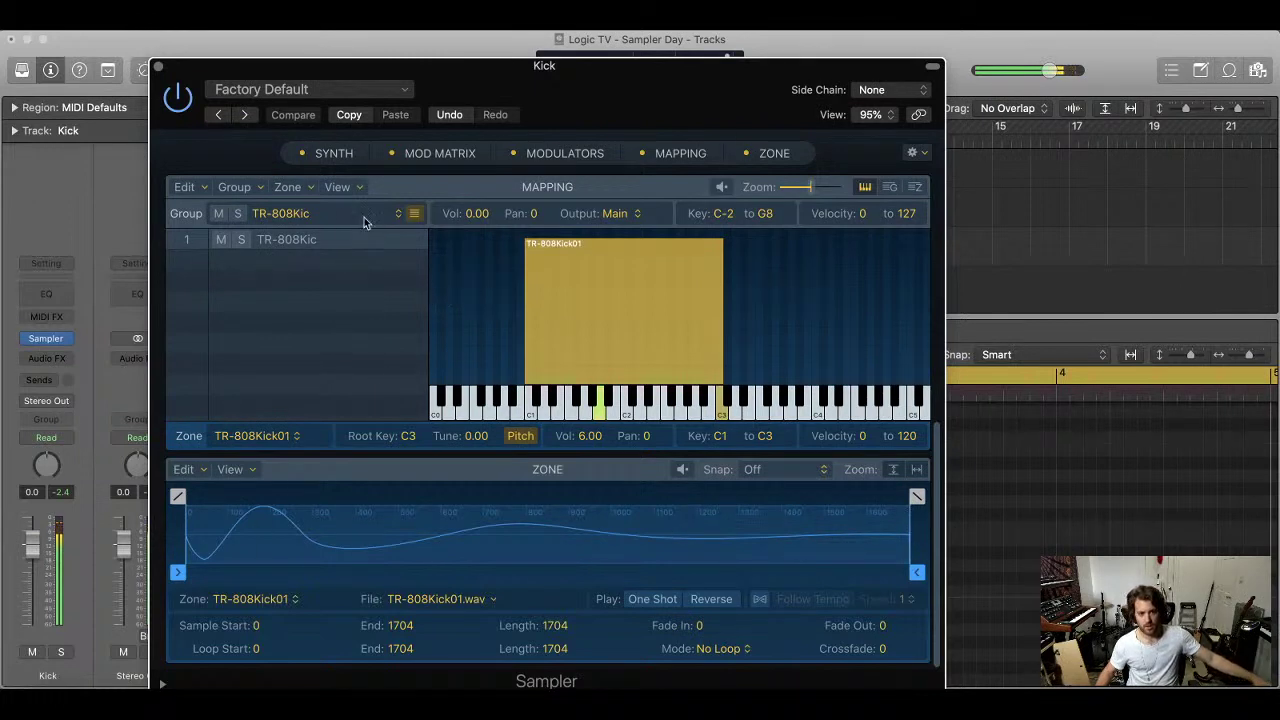
Review the Kick Sampler's synth, mod matrix and modulator settings while testing the sound
left_click(332, 153)
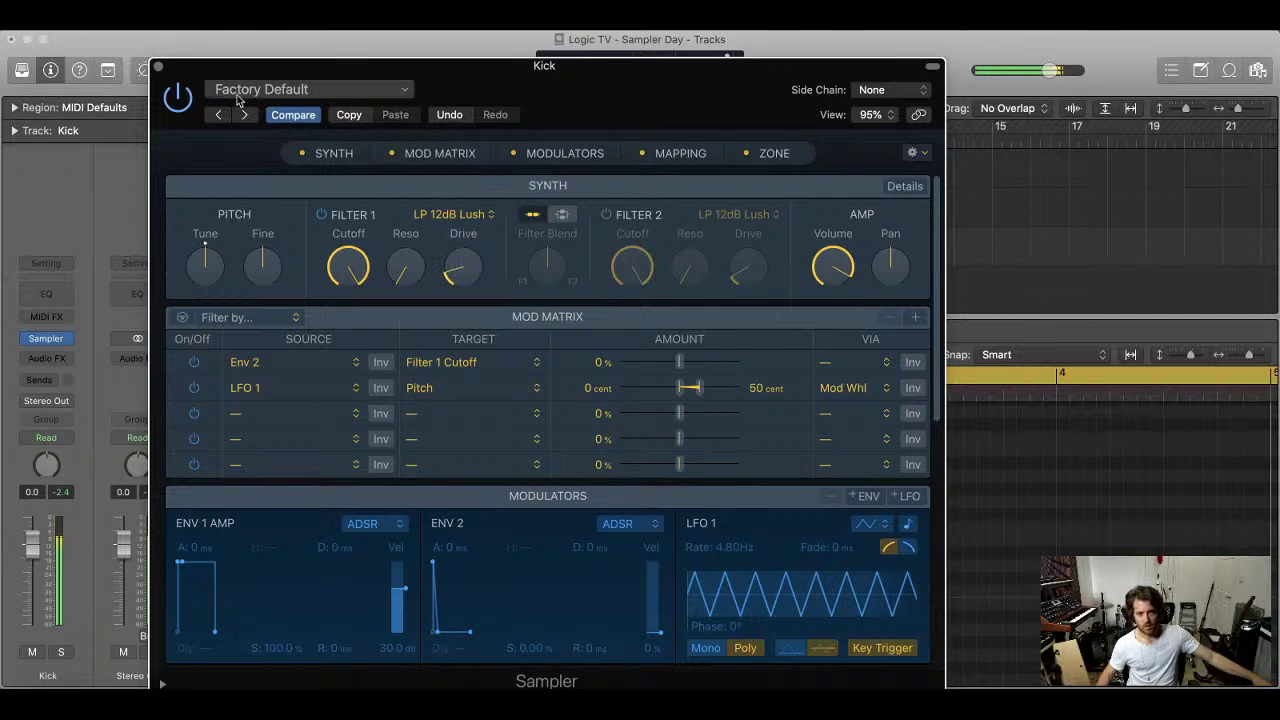
key("super+w")
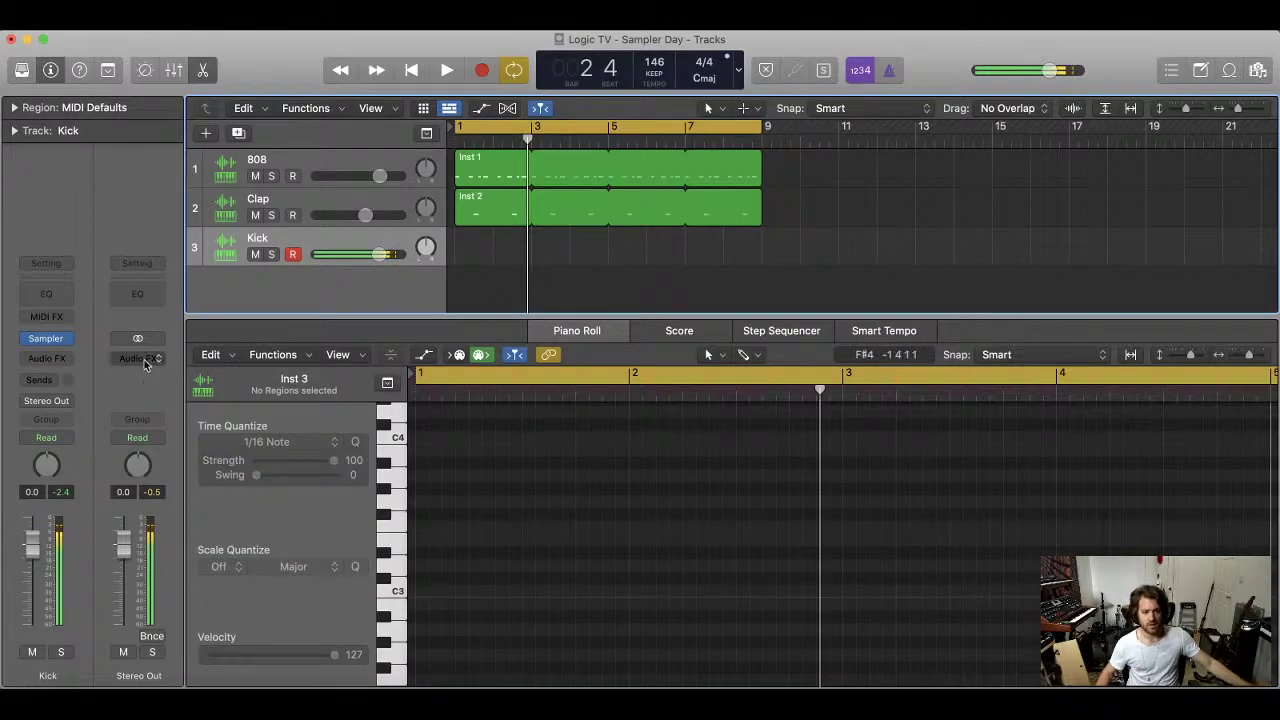
left_click(60, 339)
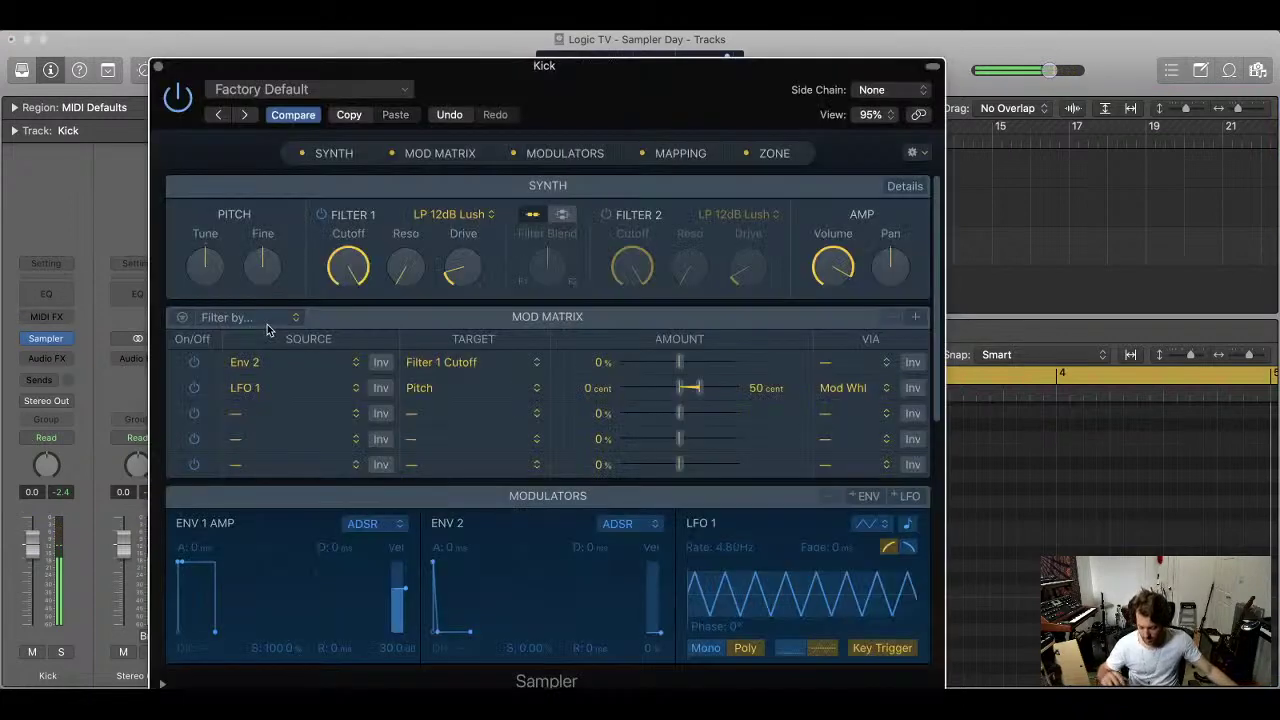
scroll(422, 317, "down", 1)
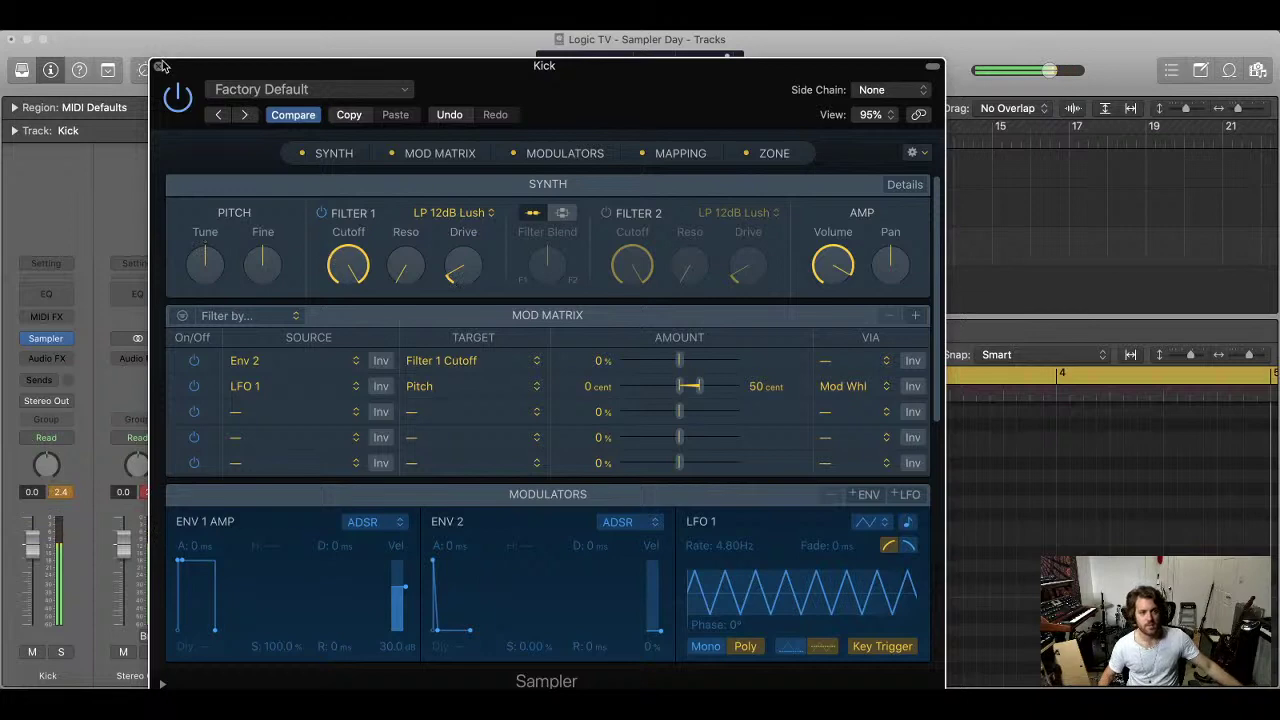
key("super+w")
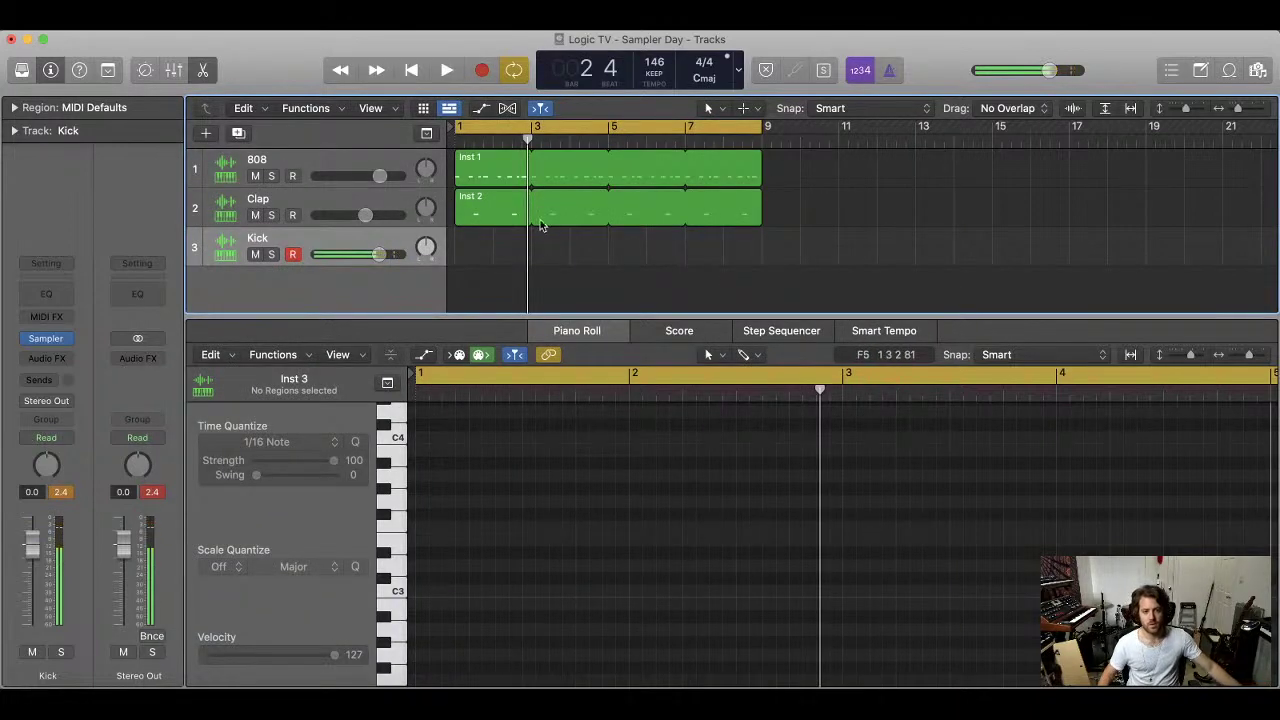
Play the beat from bar 1 and capture the kick pattern performed over it as a region on the Kick track
key("Return")
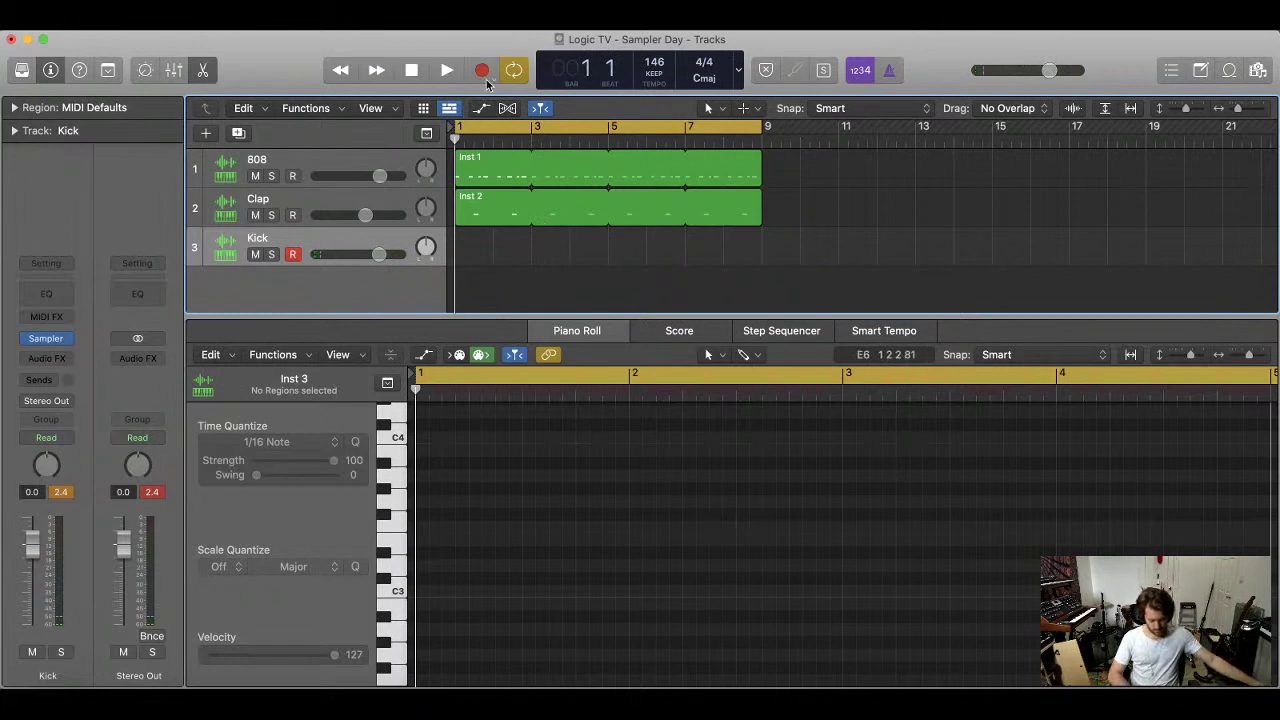
key("space")
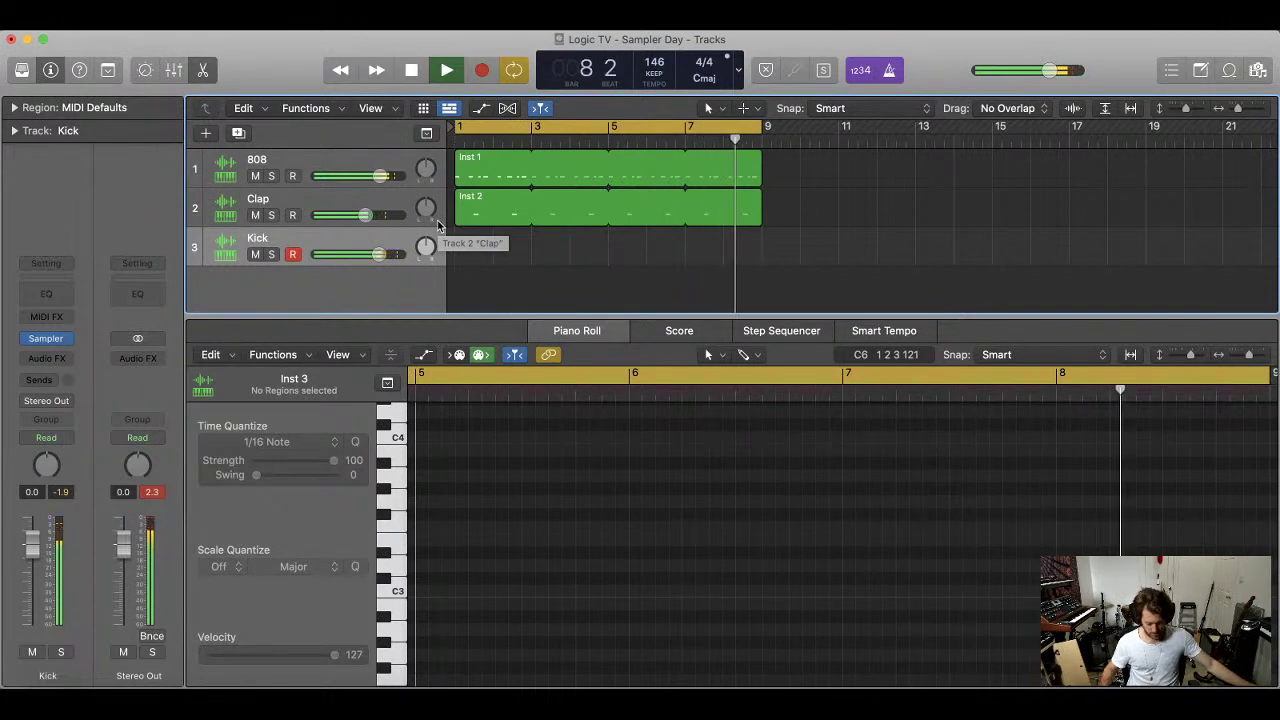
key("space")
key("shift+r")
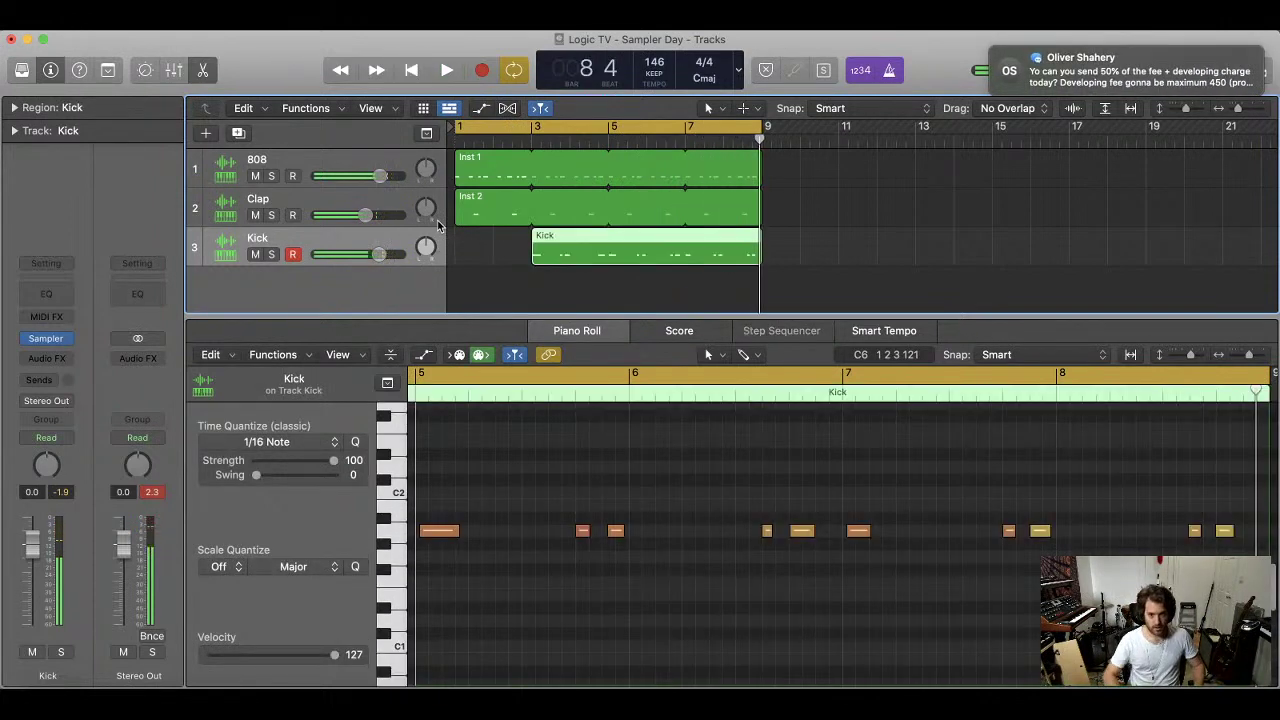
Trim the start of the Kick region to bar 5 and play the Kick track soloed from there without cycling
left_click(938, 200)
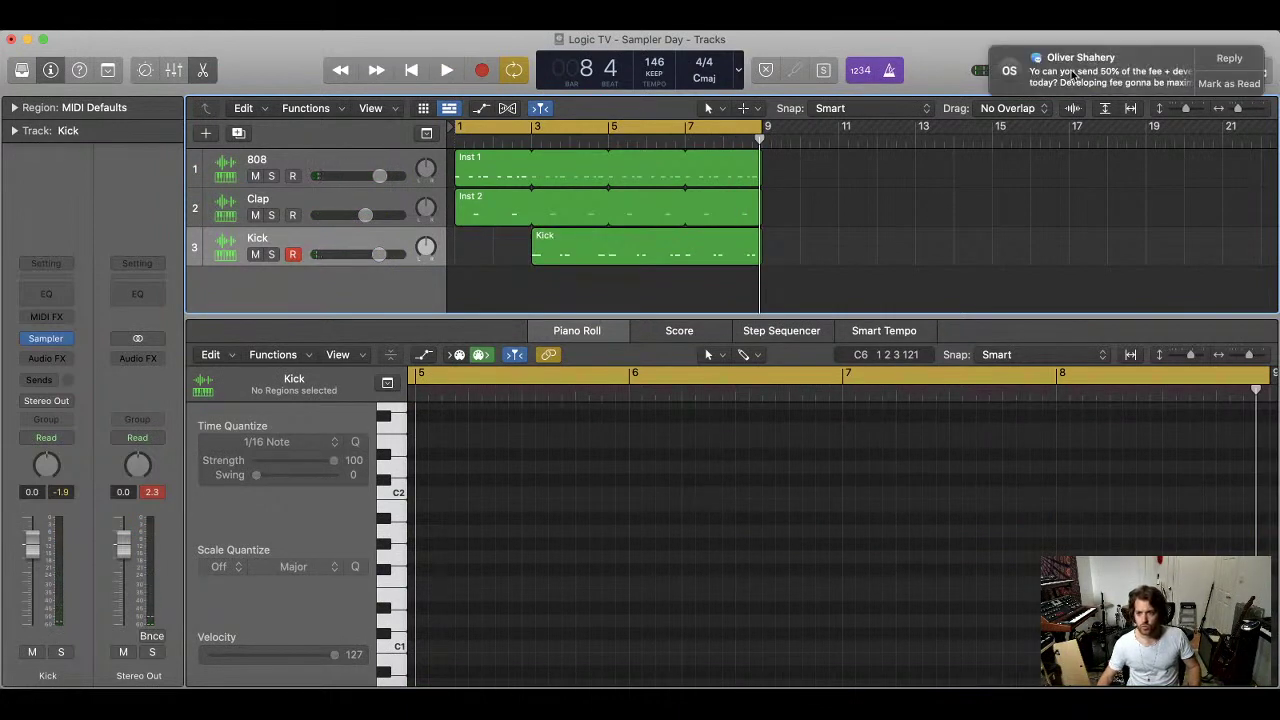
left_click(1218, 86)
left_click_drag(532, 259, 610, 259)
left_click(272, 255)
key("space")
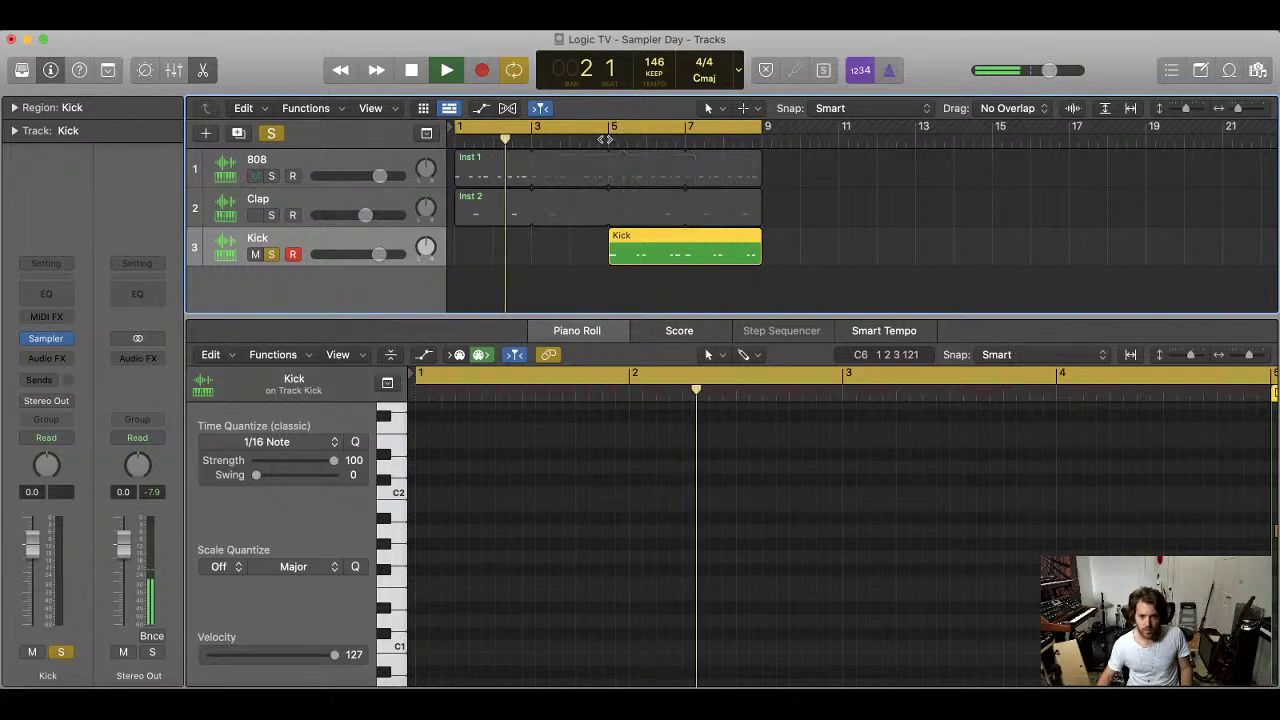
left_click(616, 138)
left_click(622, 126)
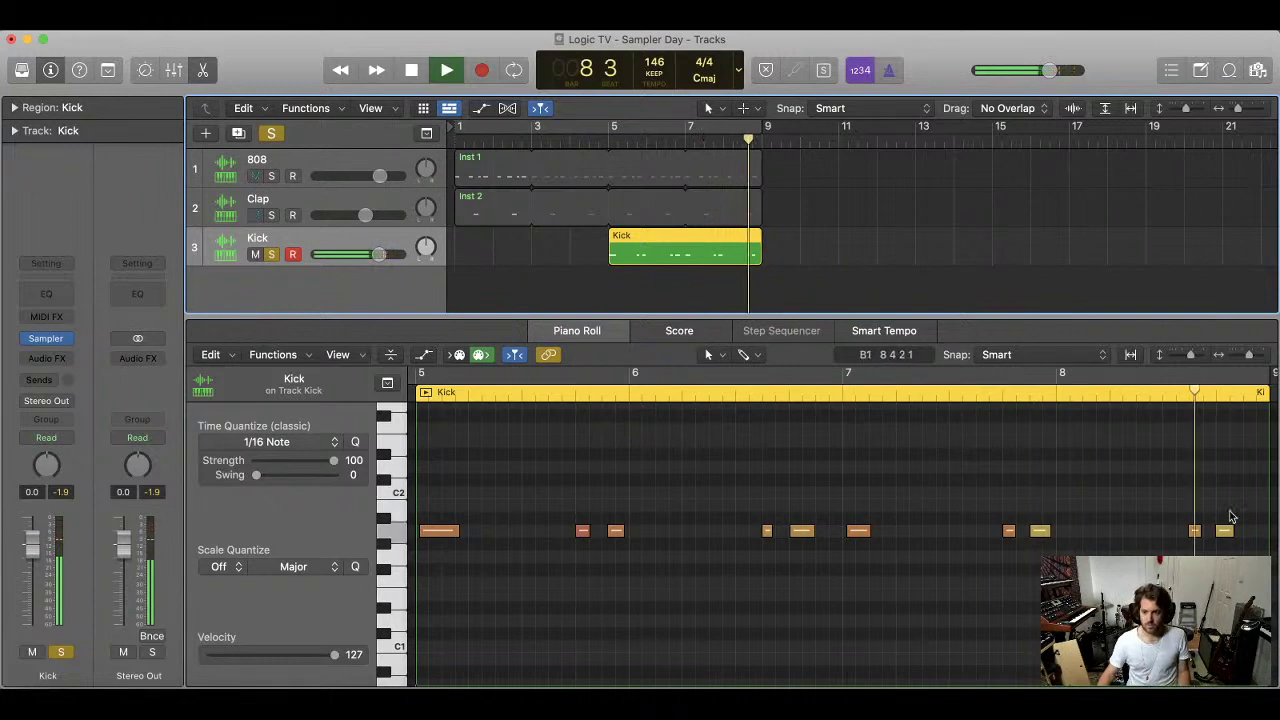
Stop playback and delete the last kick note in bar 8
left_click(1136, 518)
key("space")
scroll(600, 486, "left", 3)
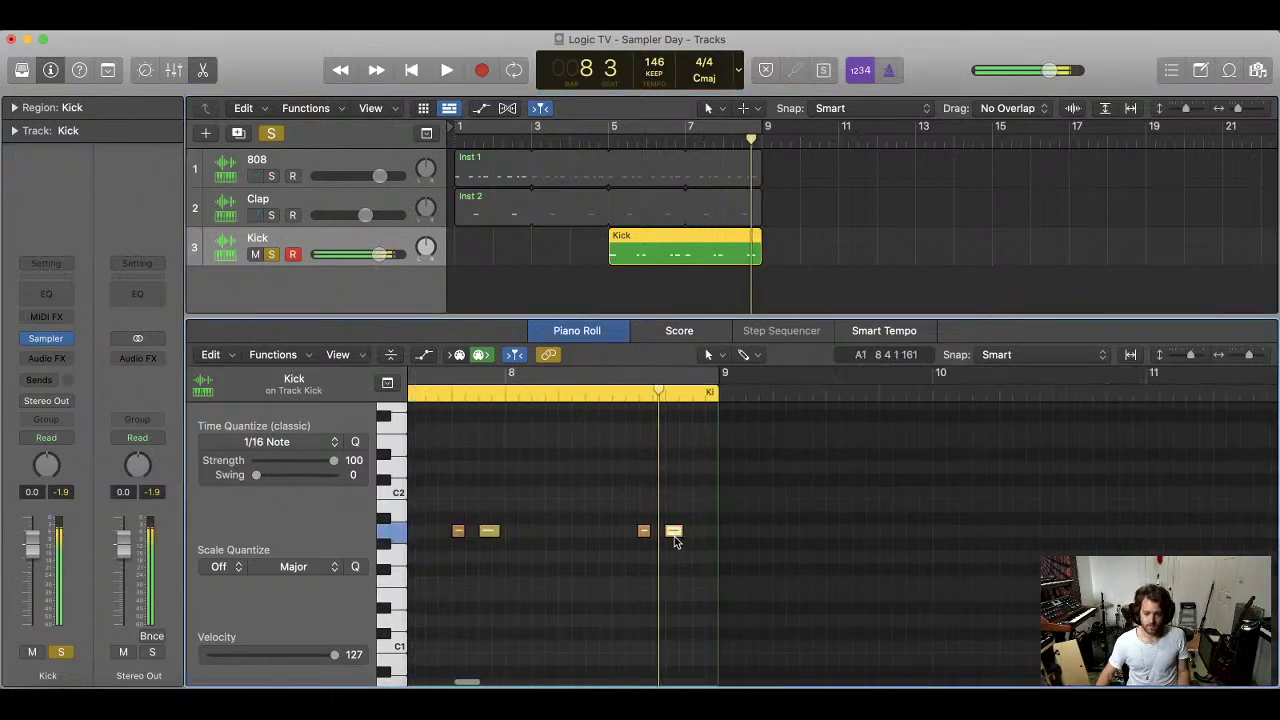
scroll(676, 535, "left", 10)
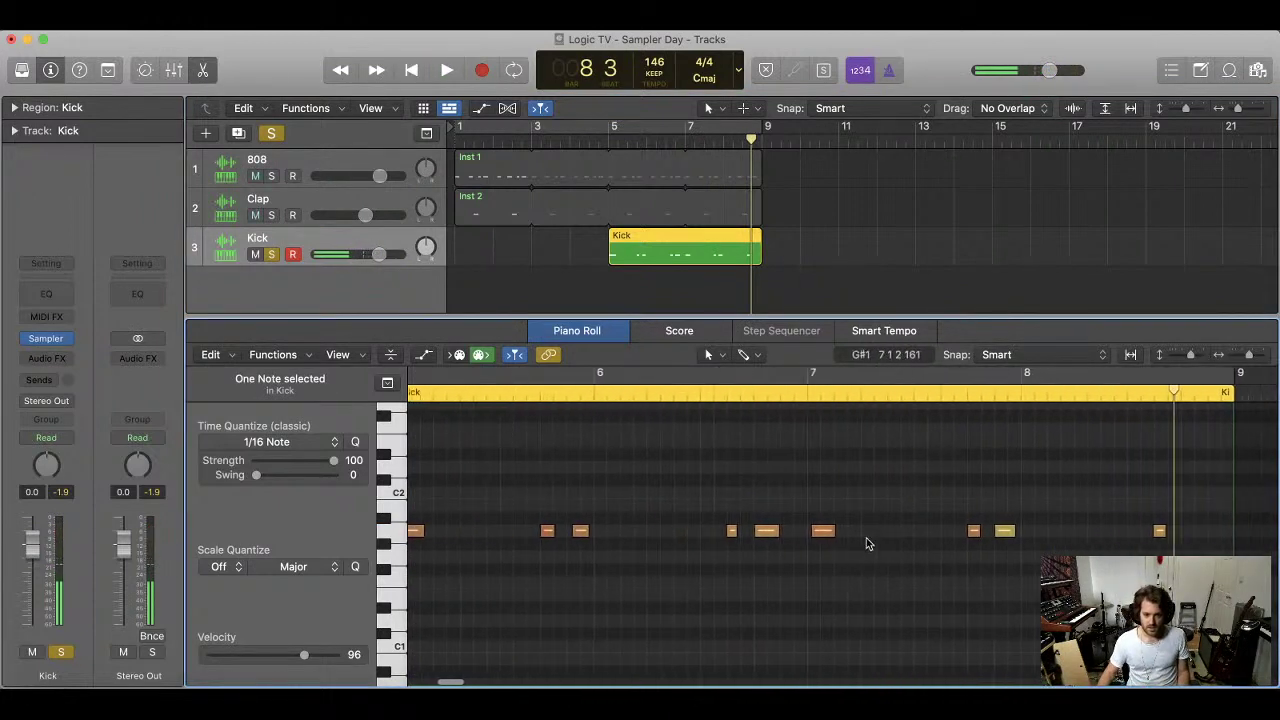
Show note velocities for the Kick region and raise all its notes to velocity 127
key("super+a")
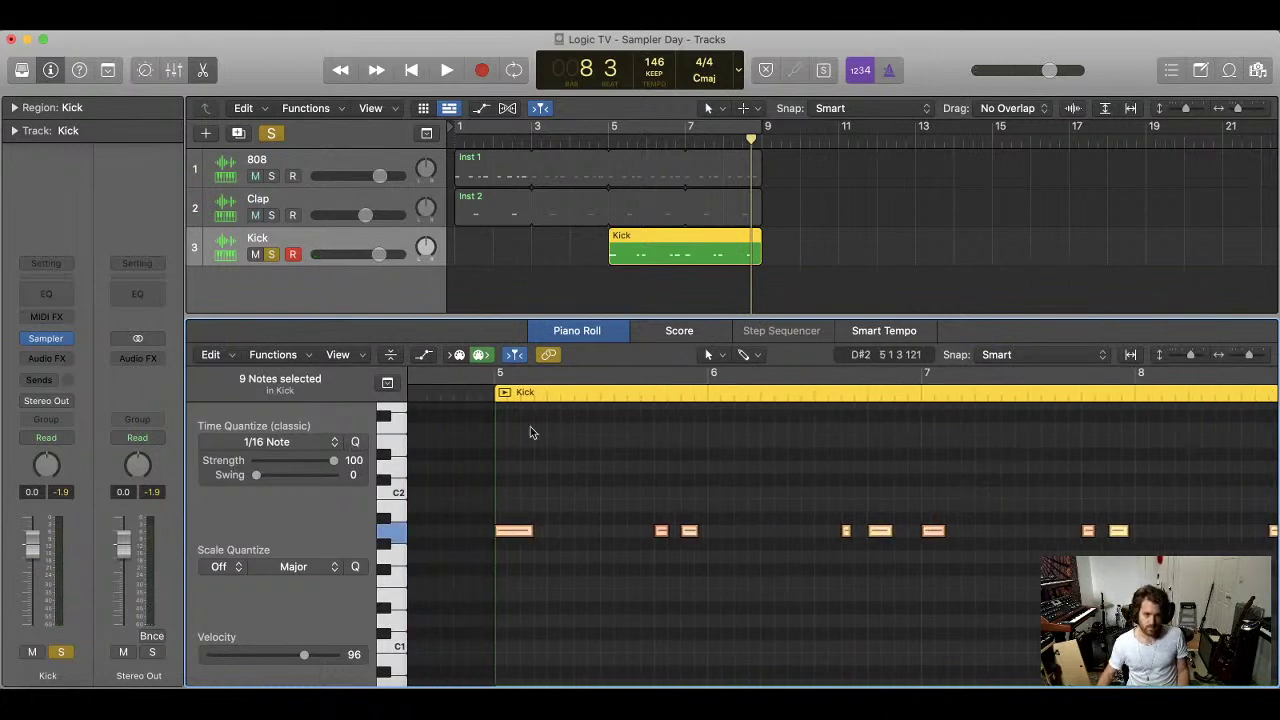
left_click(426, 357)
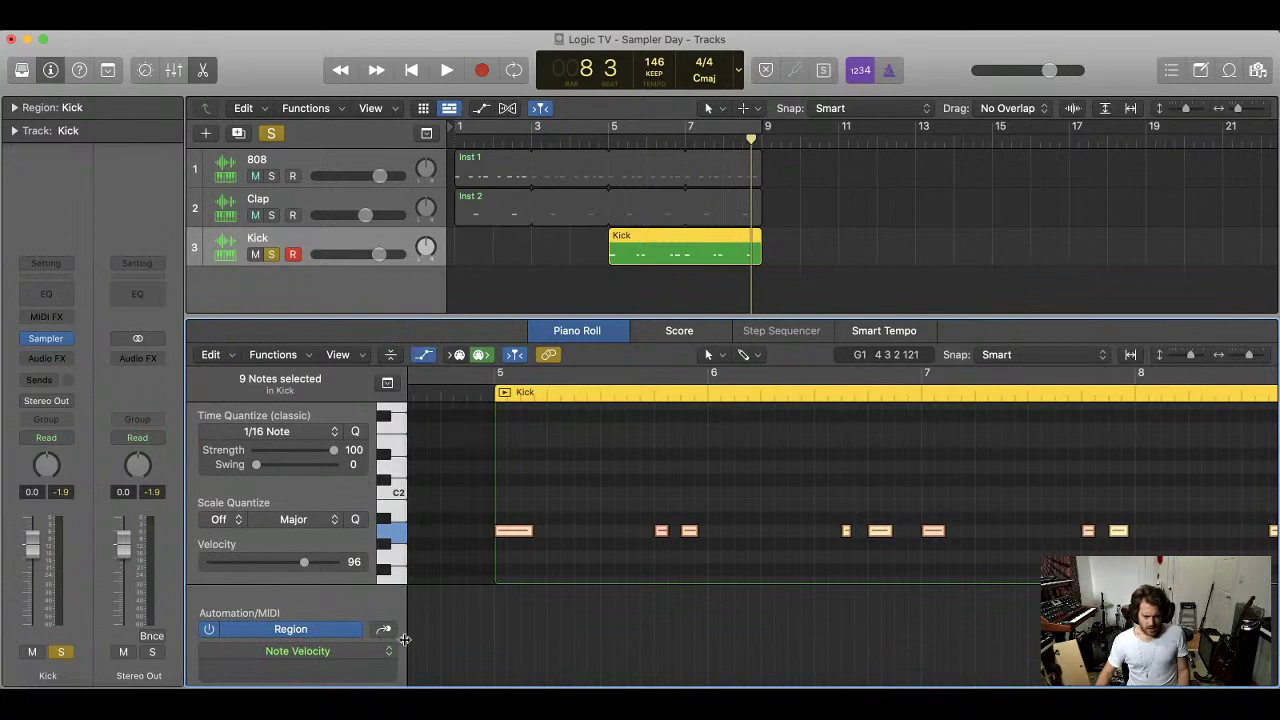
left_click_drag(492, 605, 494, 580)
scroll(731, 468, "right", 4)
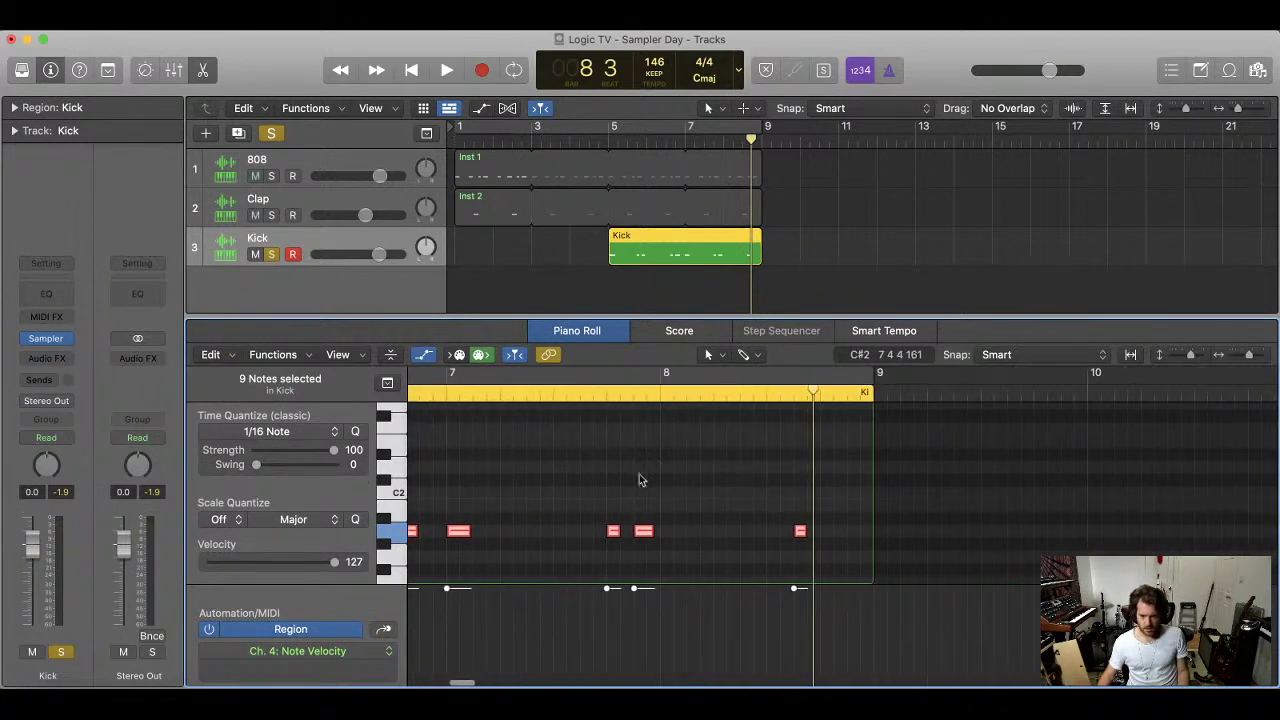
Move the Kick region to start at bar 1 and play it from the beginning
scroll(686, 474, "right", 1)
left_click_drag(640, 238, 474, 234)
key("Return")
key("space")
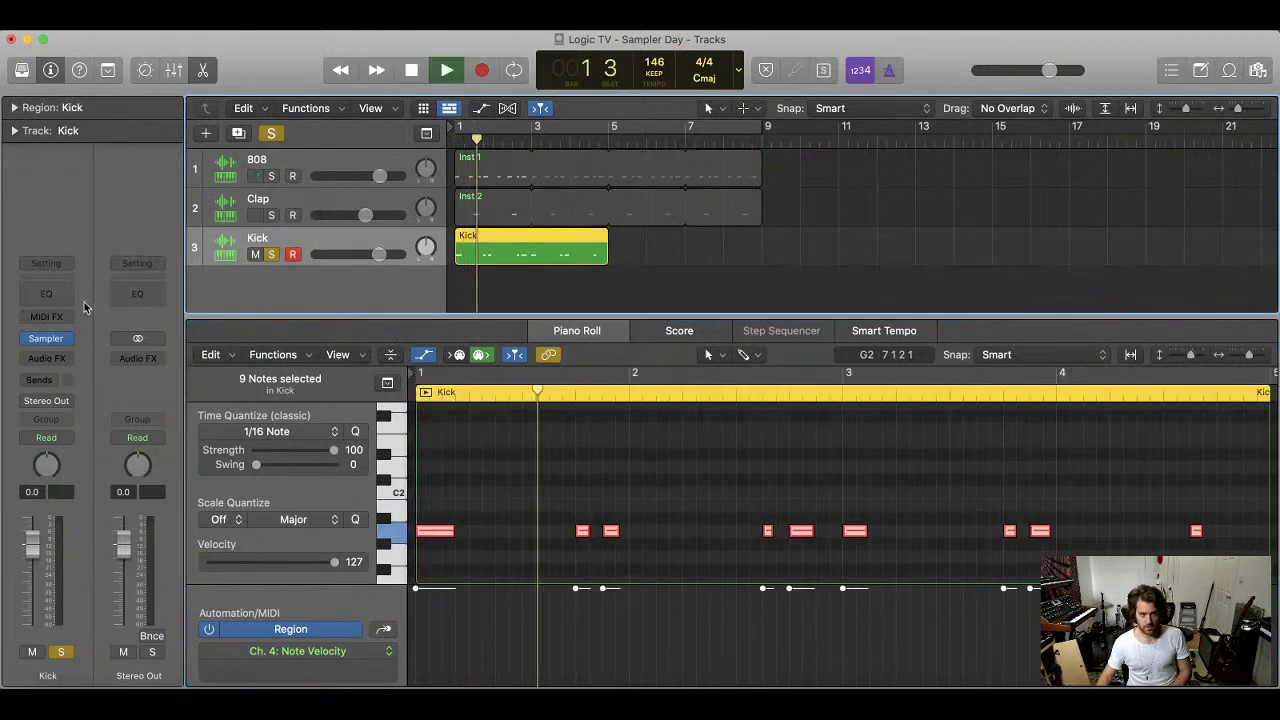
Check the mapping and zone of TR-808Kick01 in the Kick Sampler
key("v")
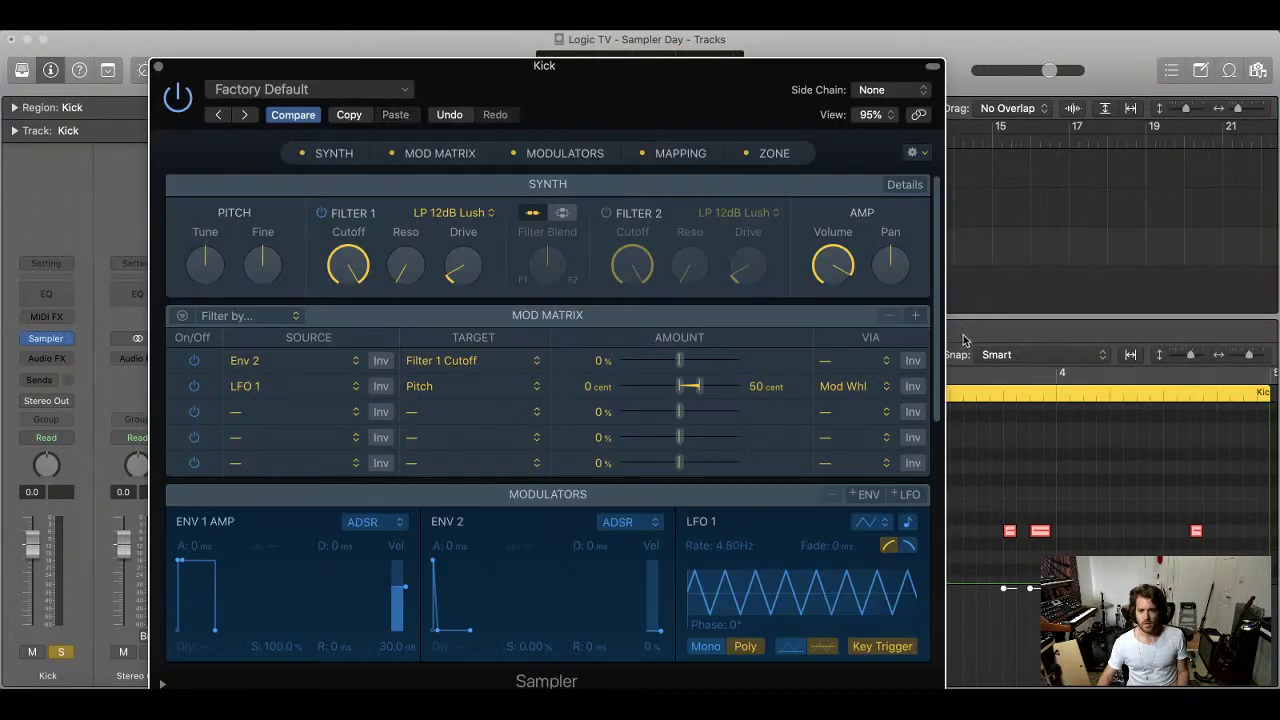
left_click(772, 155)
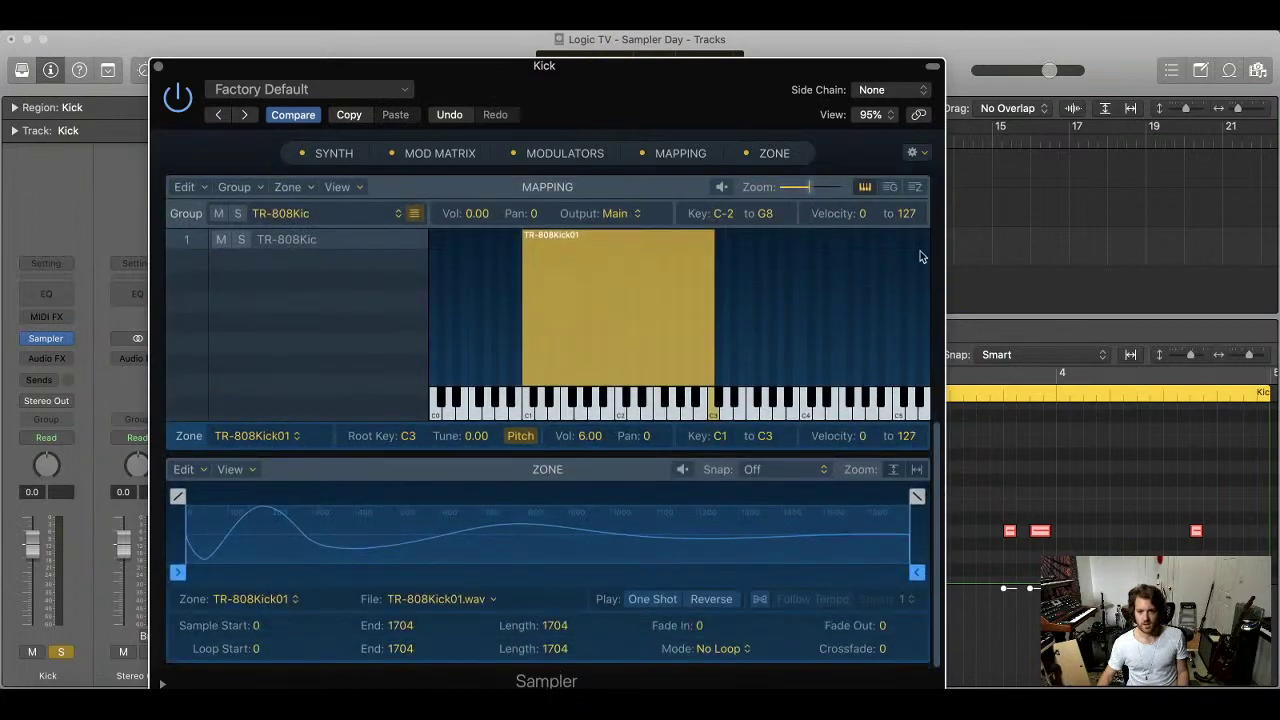
left_click(159, 67)
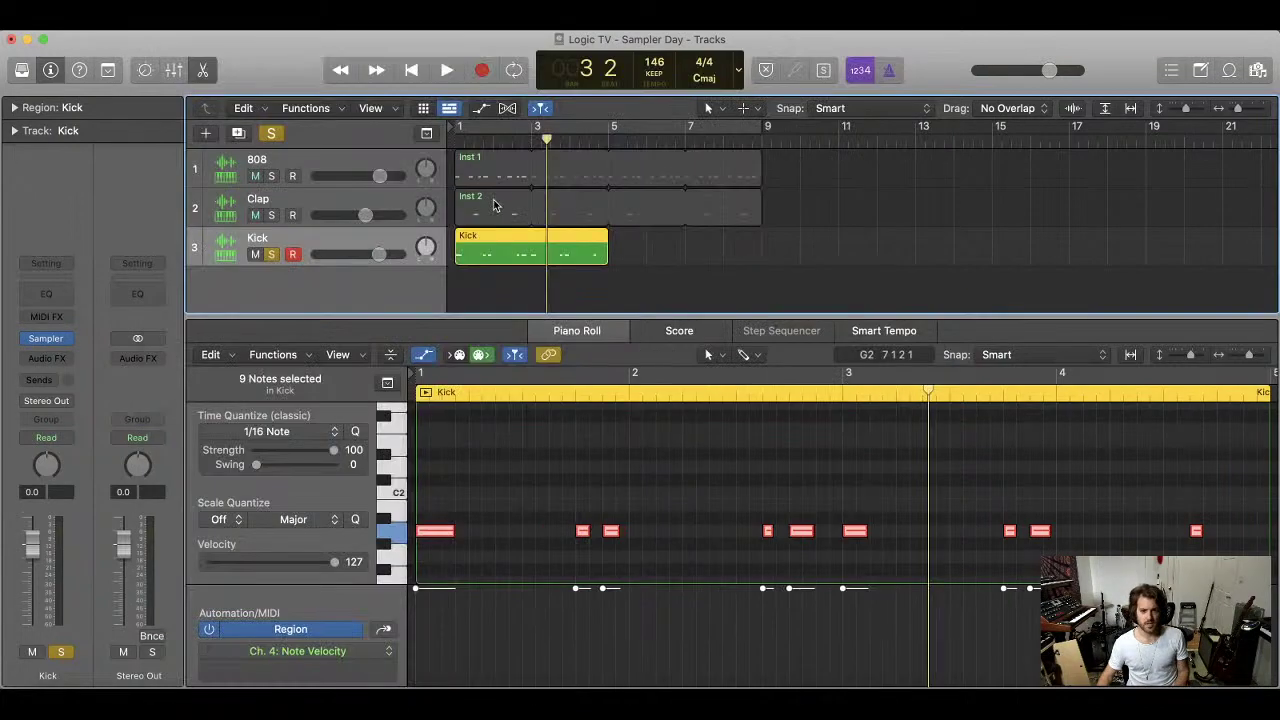
Loop the Kick region to bar 9, play from the start, and take the Kick track out of solo and record enable
key("Return")
left_click(626, 250)
left_click_drag(604, 238, 765, 240)
key("space")
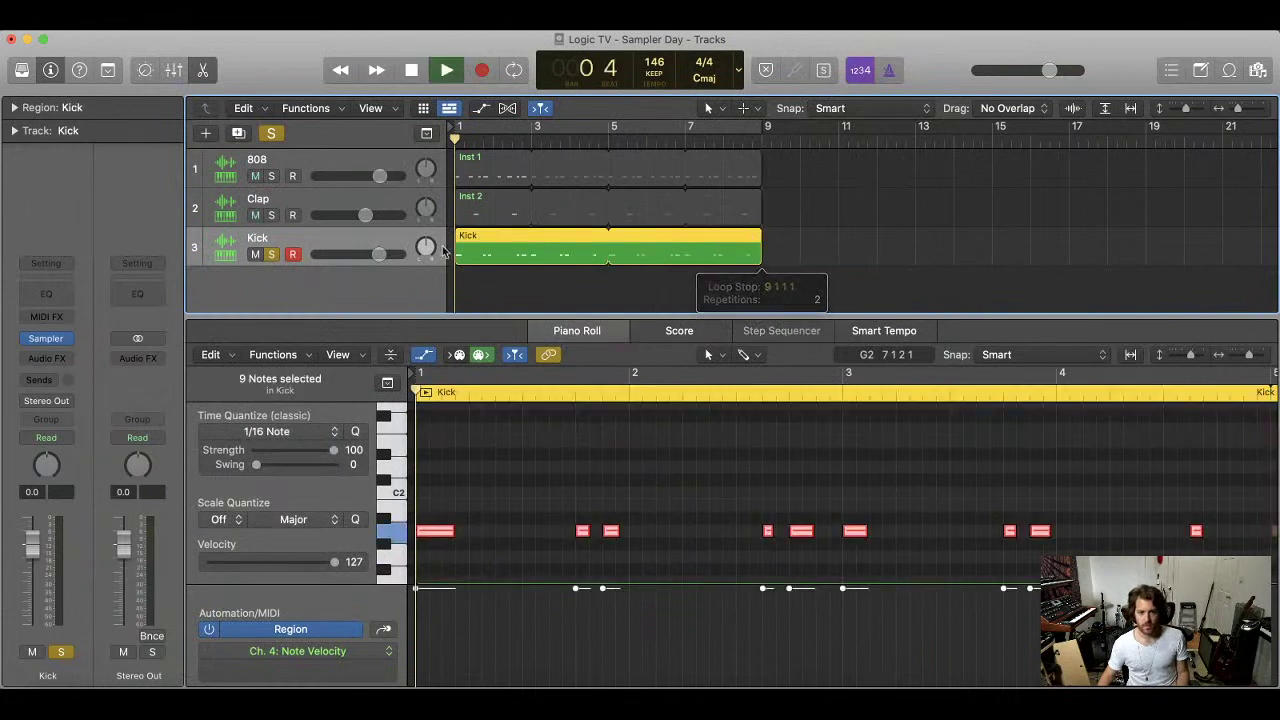
left_click(270, 255)
left_click(292, 255)
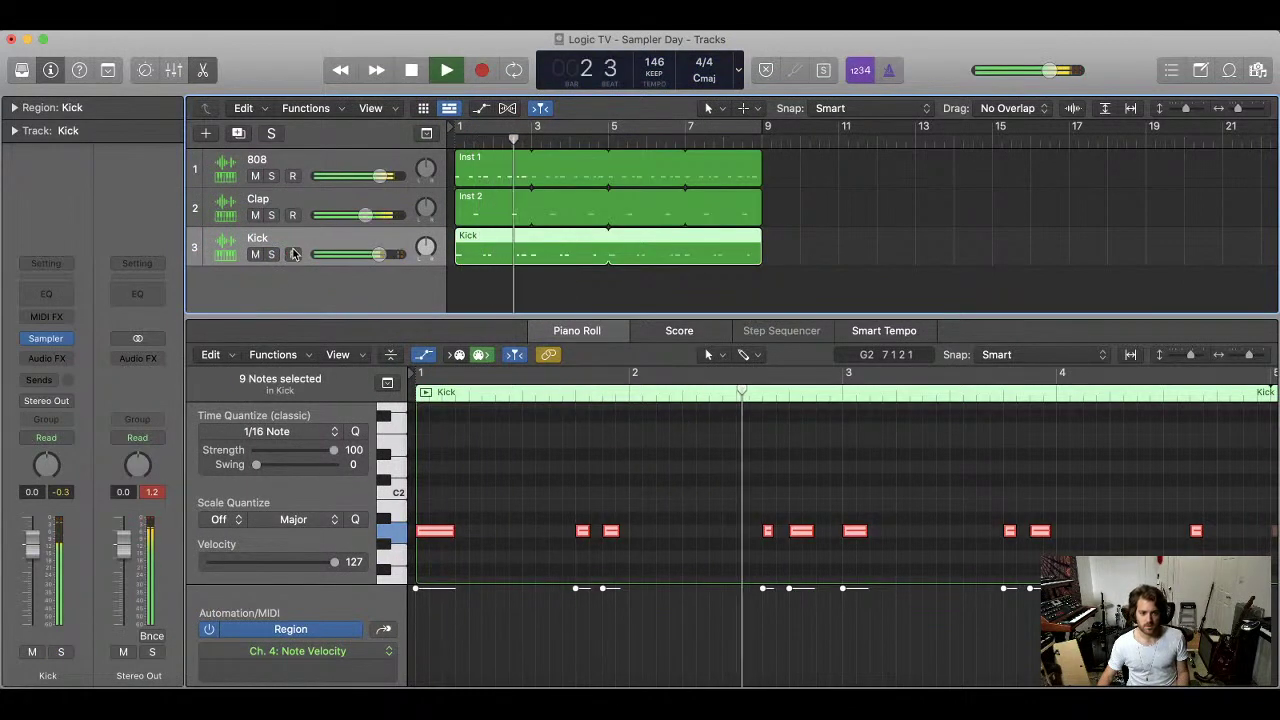
Cycle bars 1 to 9 and lower the 808 and Clap volumes together, bringing the 808 track to -5.3 dB
left_click(315, 162)
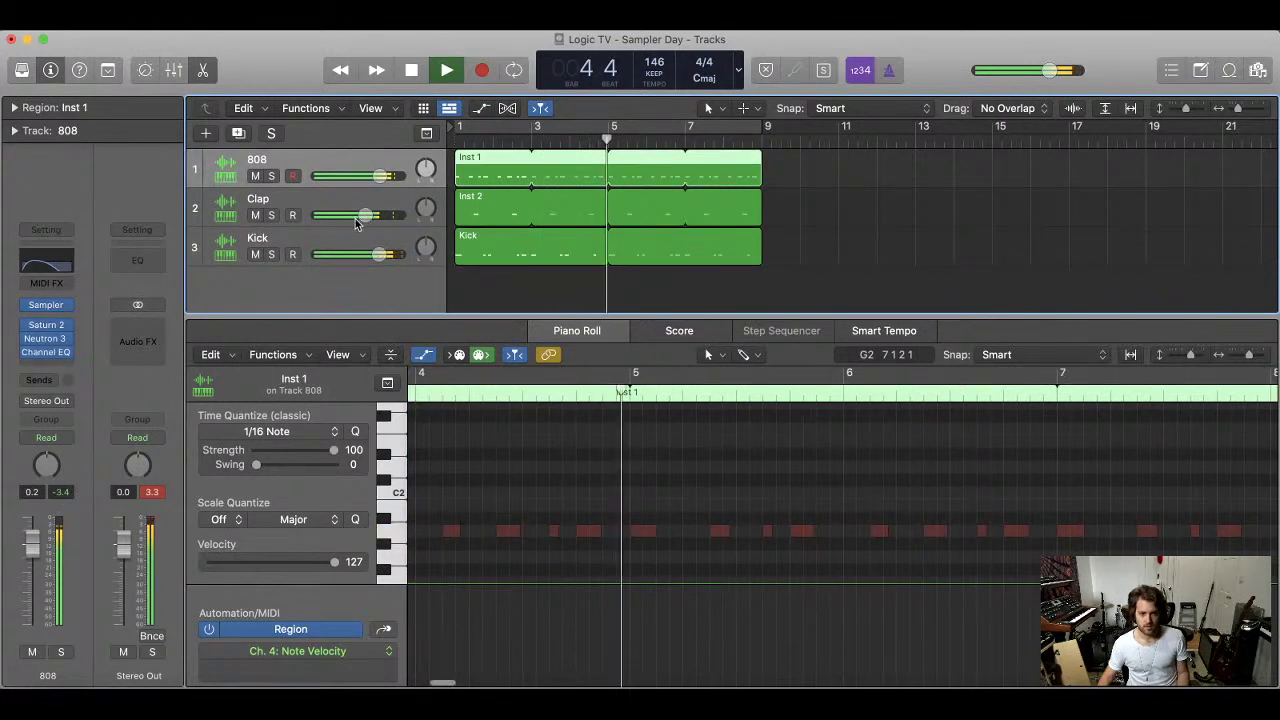
left_click(329, 196, "shift")
key("space")
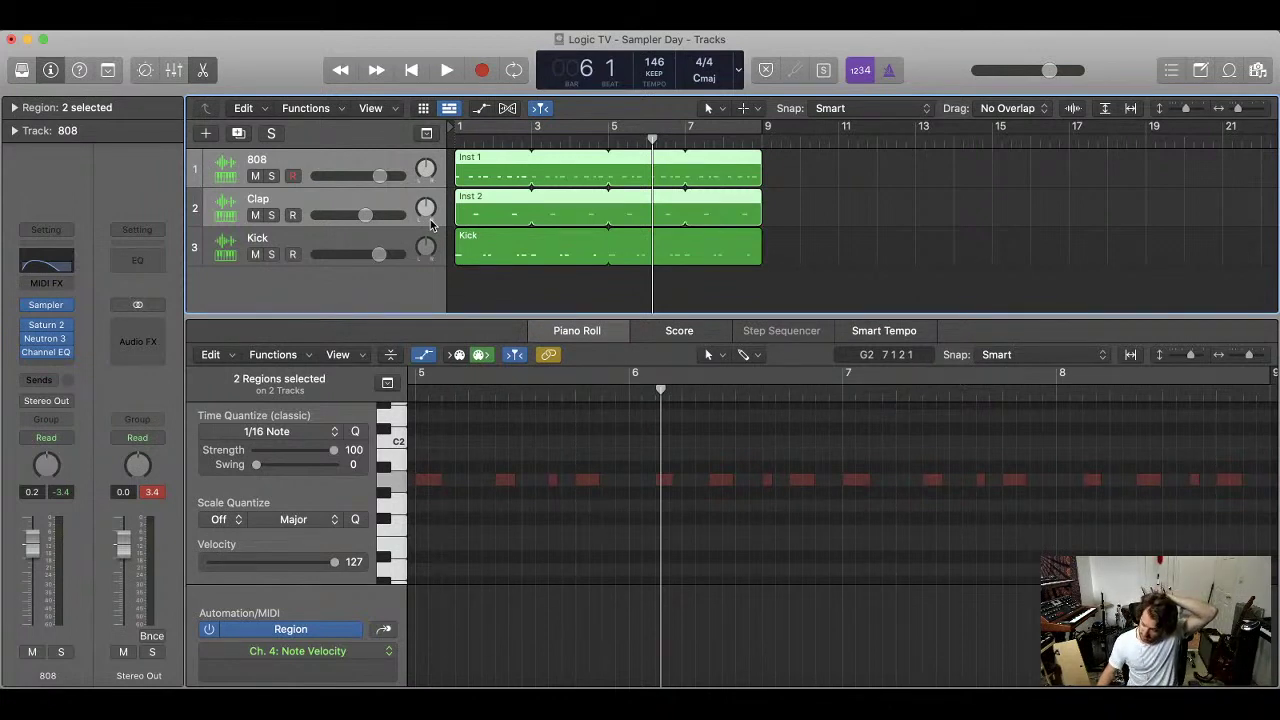
key("space")
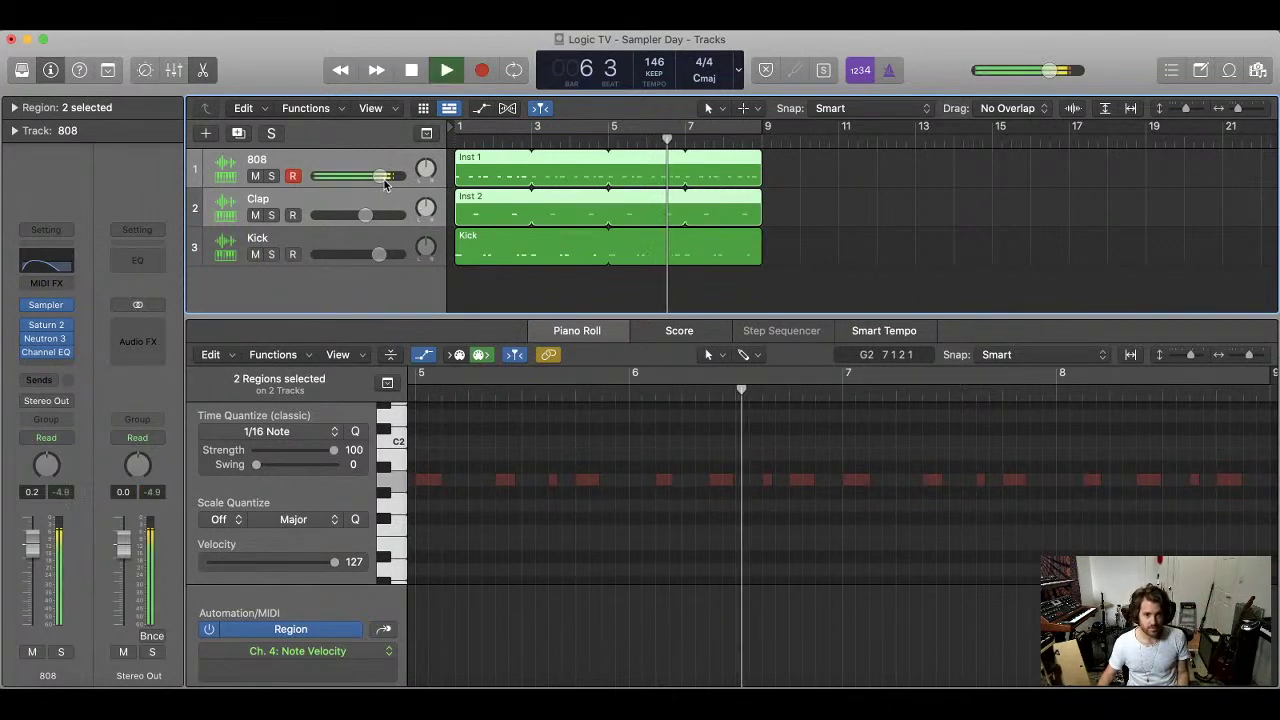
left_click(580, 130)
left_click(580, 125)
key("Return")
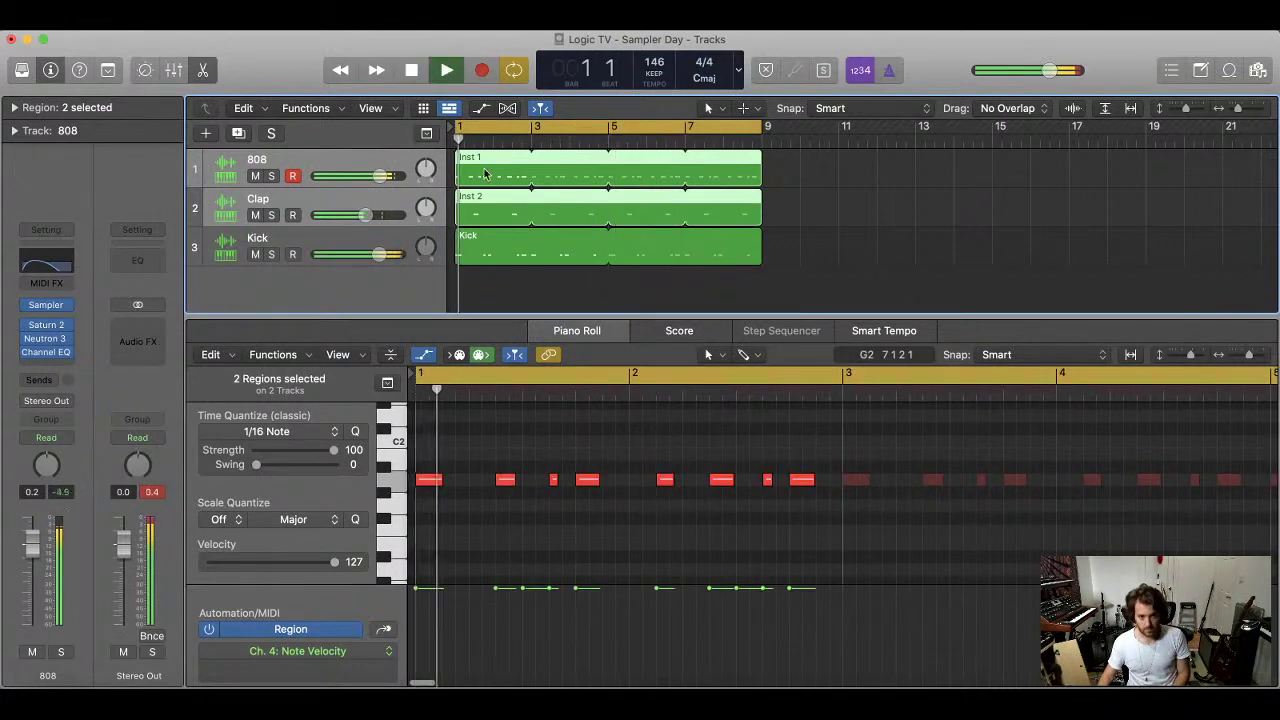
left_click_drag(381, 176, 363, 176)
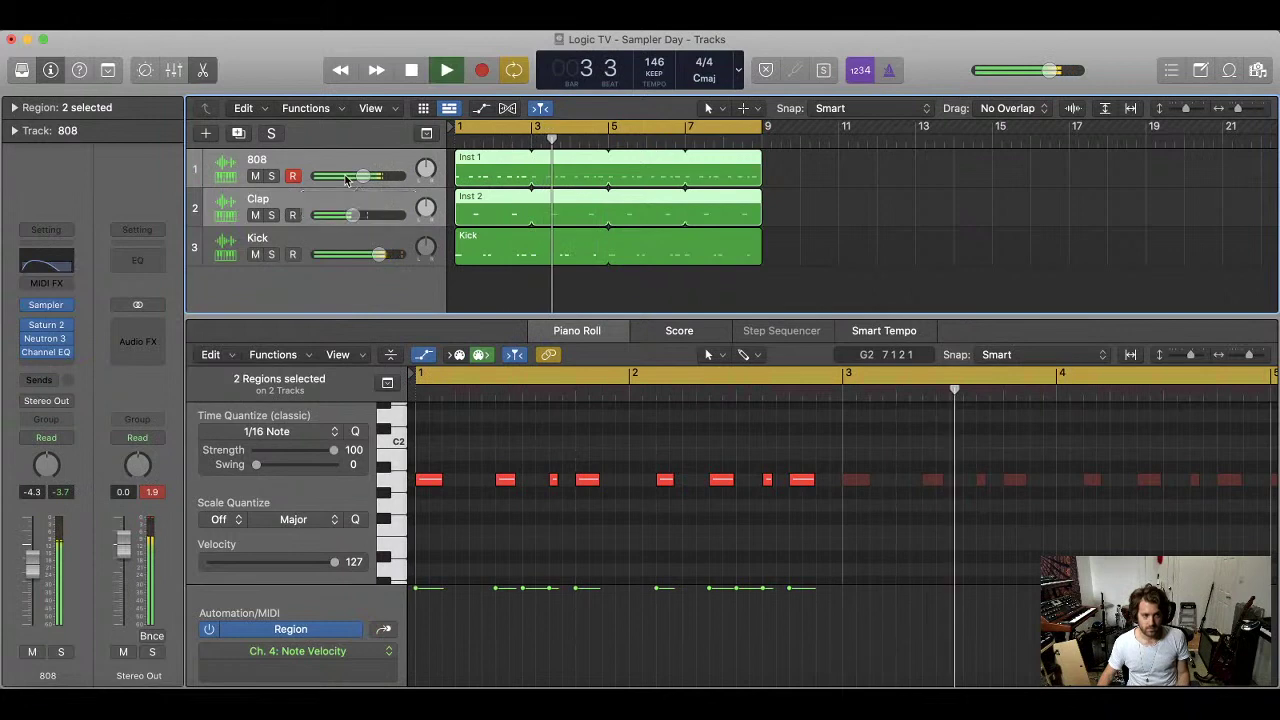
left_click_drag(346, 177, 340, 177)
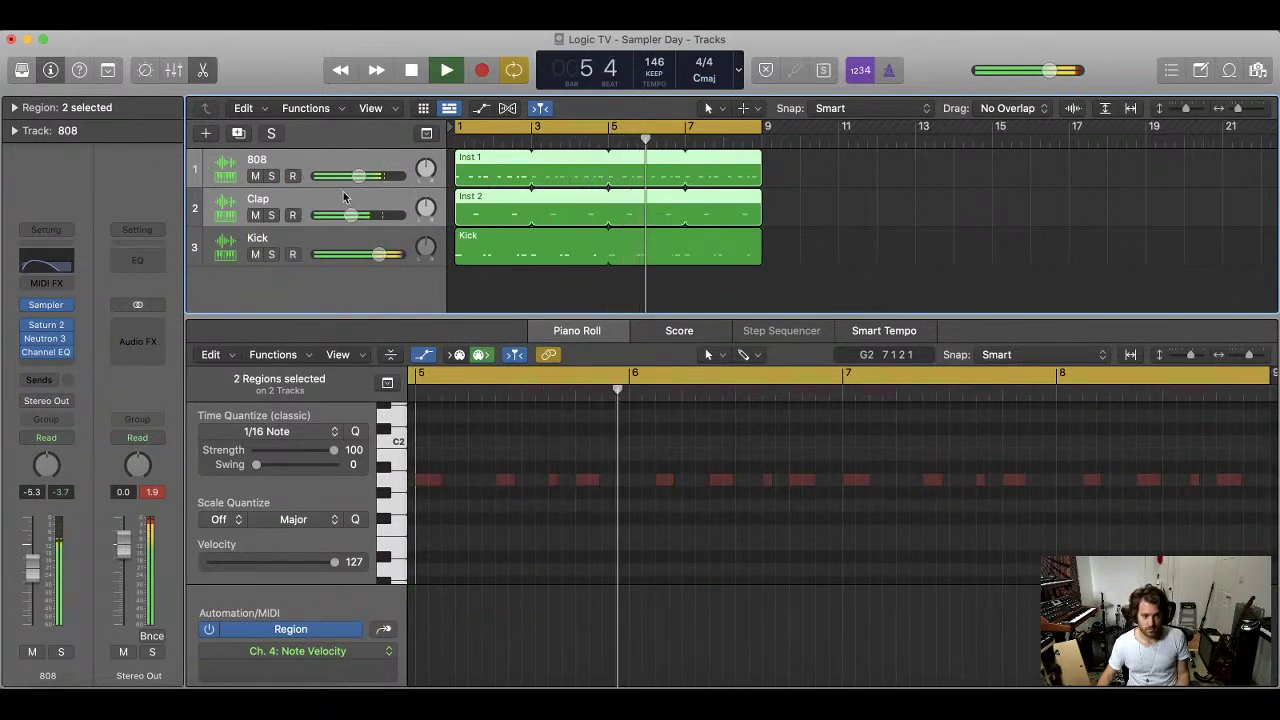
Lower the 808, Clap and Kick volumes together, bringing the Kick track to -4.5 dB
left_click(320, 245)
left_click(355, 160, "shift")
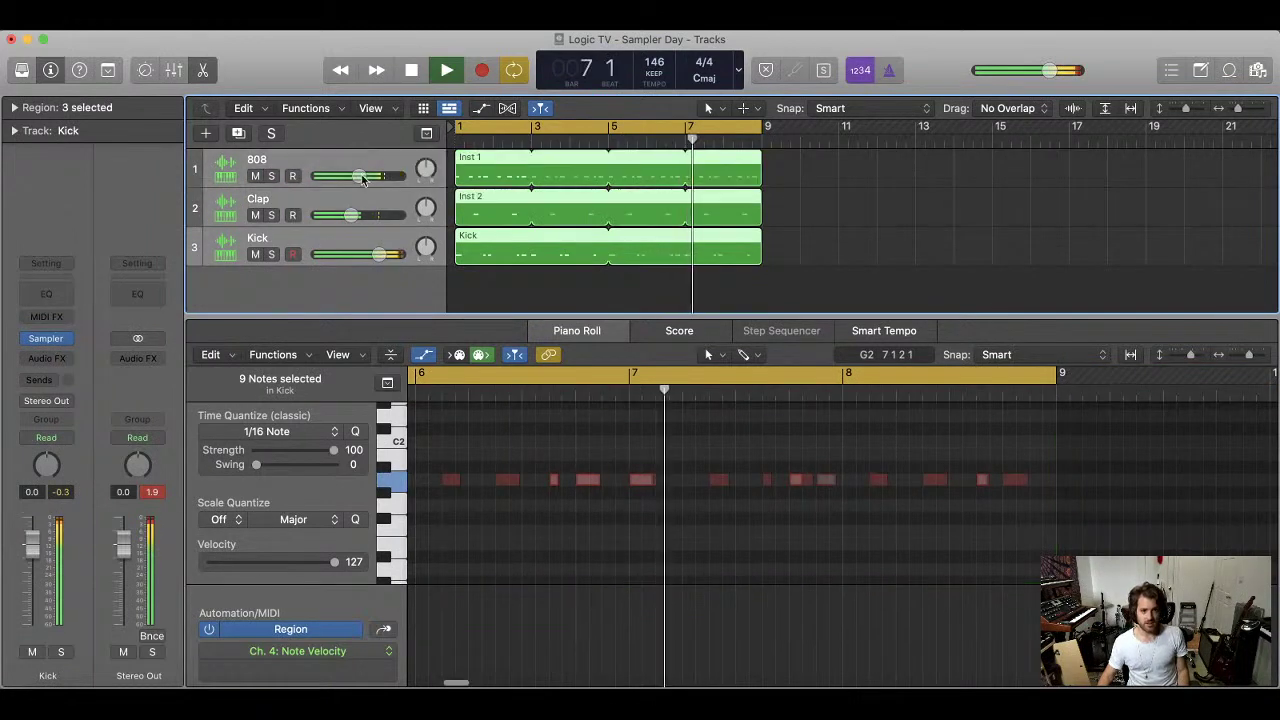
left_click_drag(380, 254, 362, 254)
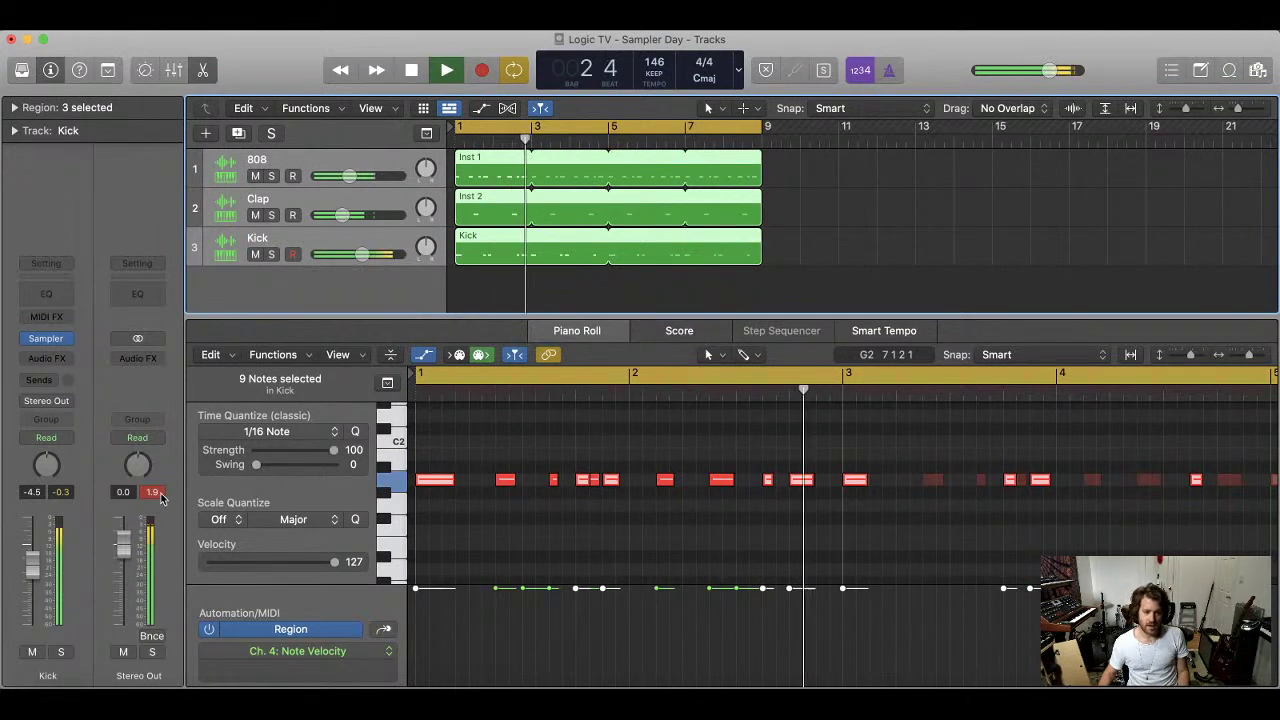
Insert an Adaptive Limiter on the Stereo Out channel
left_click(138, 358)
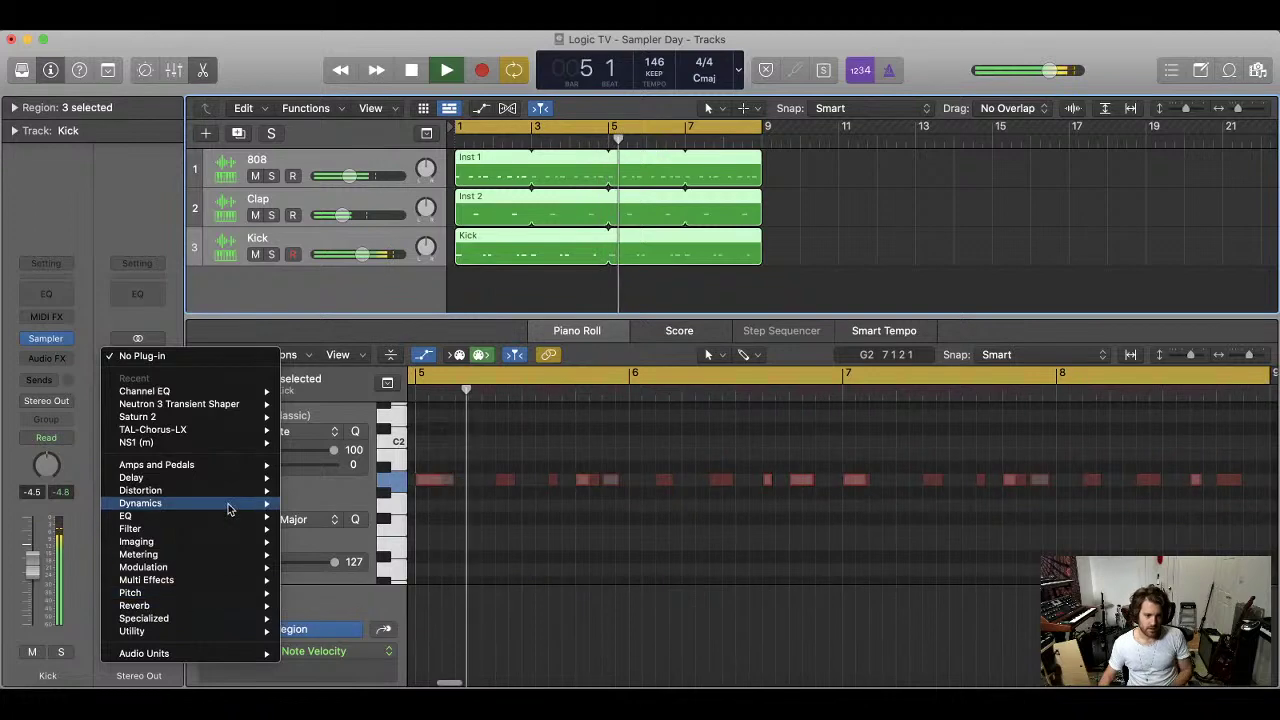
mouse_move(228, 503)
mouse_move(355, 568)
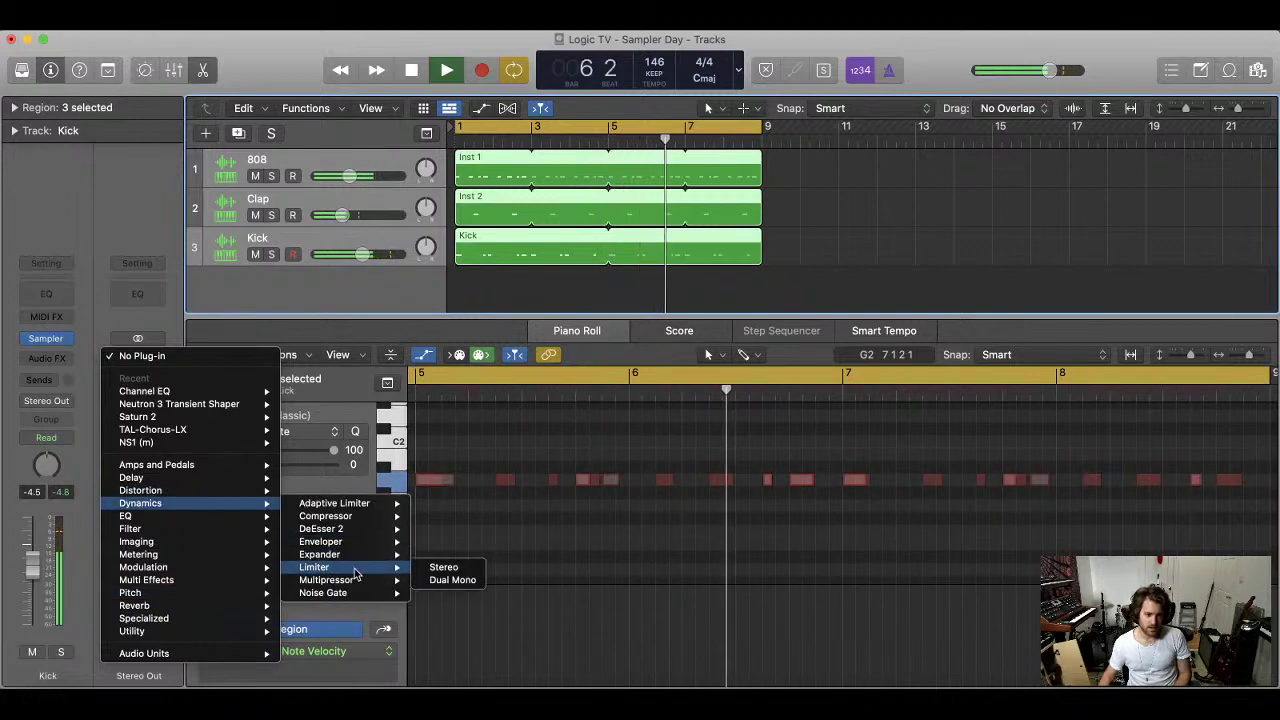
mouse_move(350, 503)
left_click(443, 503)
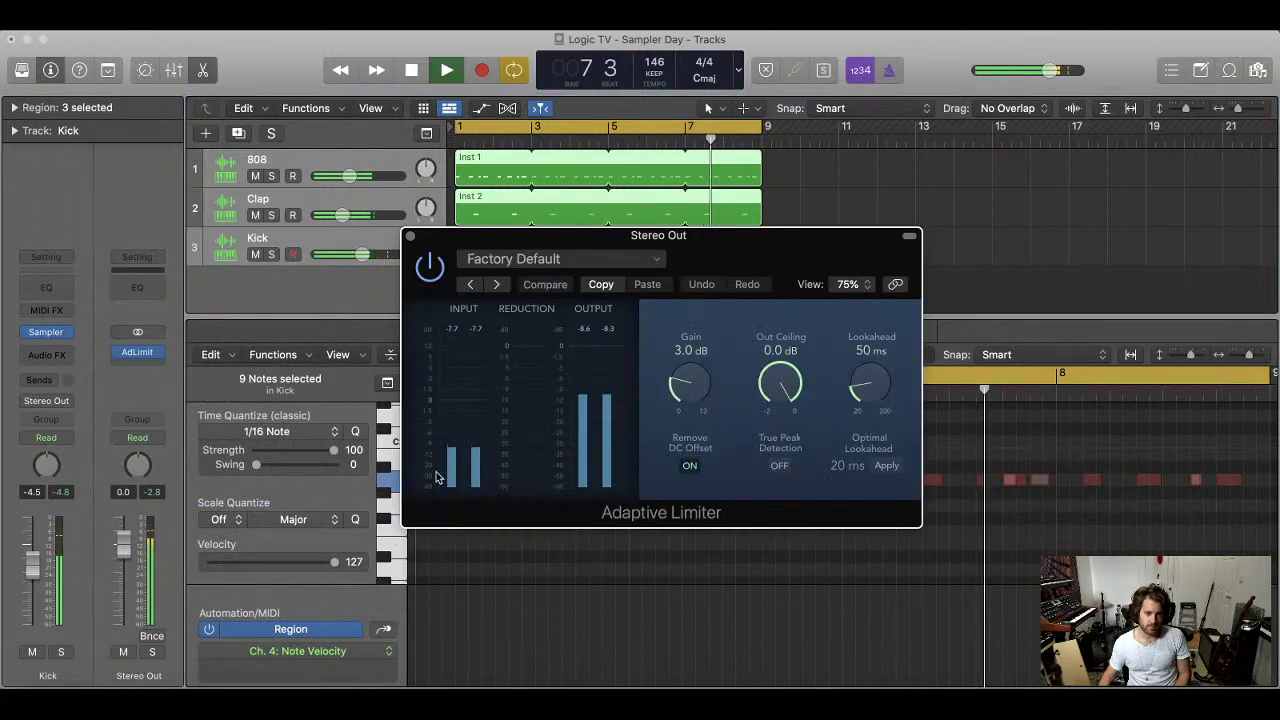
Set the Adaptive Limiter to 6.8 dB gain and -0.2 dB out ceiling with True Peak Detection on, and reset the output peak reading
left_click_drag(685, 395, 708, 335)
left_click_drag(762, 384, 763, 390)
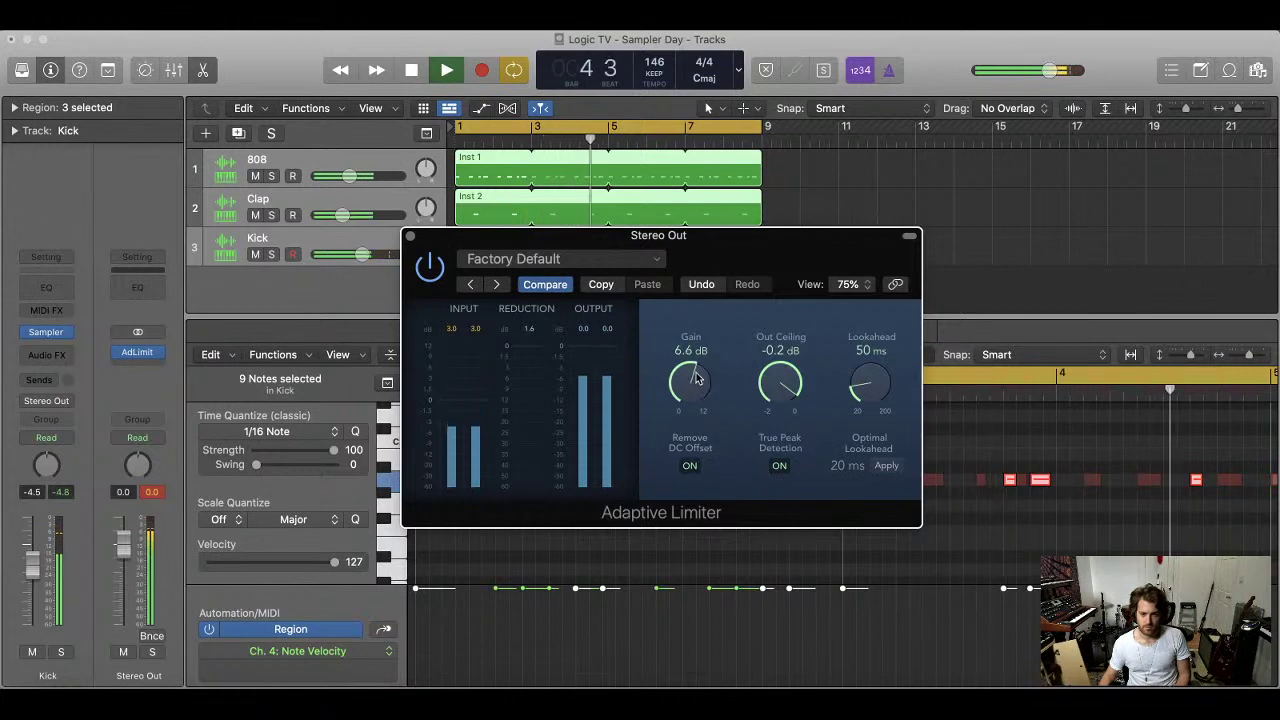
left_click_drag(698, 378, 698, 374)
left_click(153, 492)
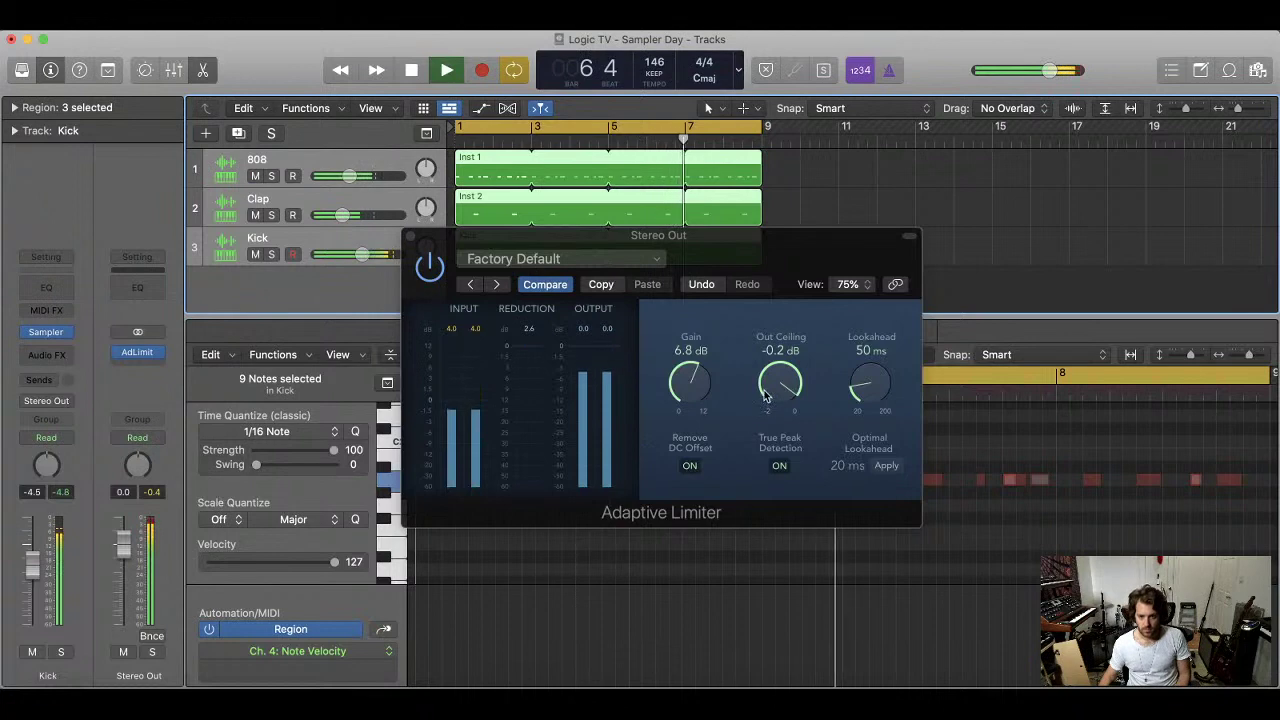
Set the Adaptive Limiter's gain to 7.0 dB on the Stereo Out channel and close its window
left_click_drag(686, 393, 686, 390)
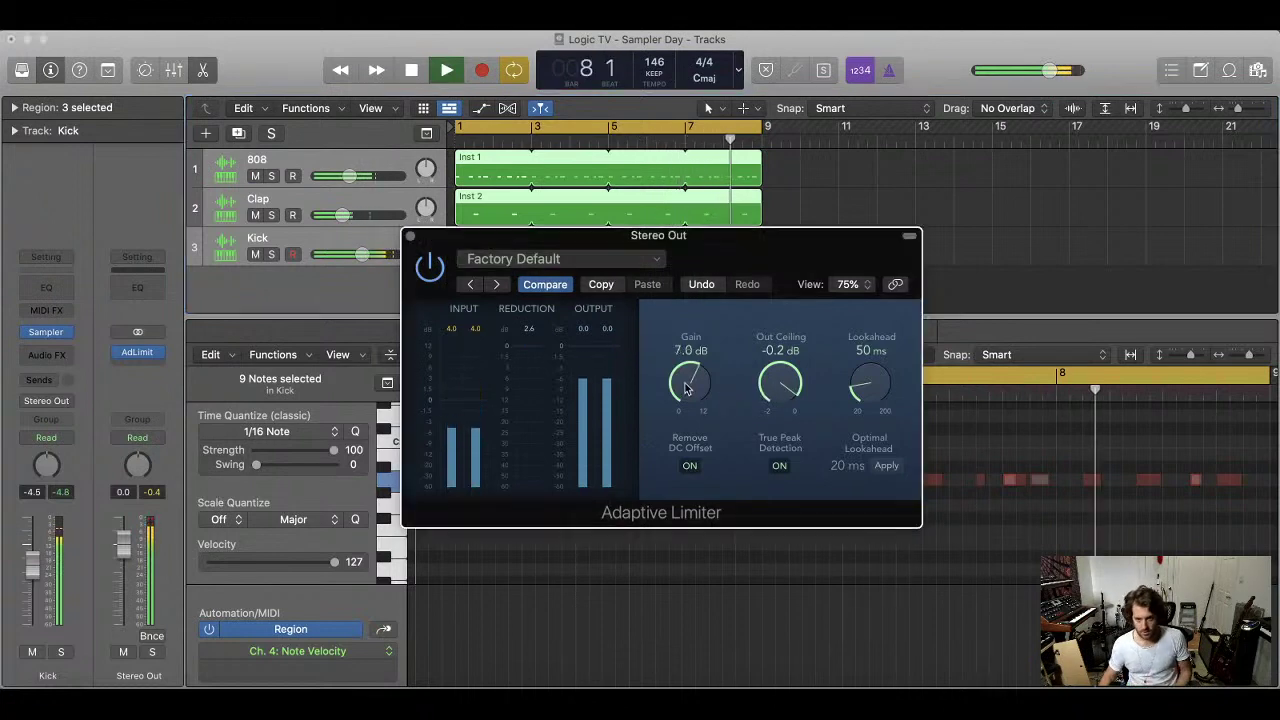
left_click(410, 236)
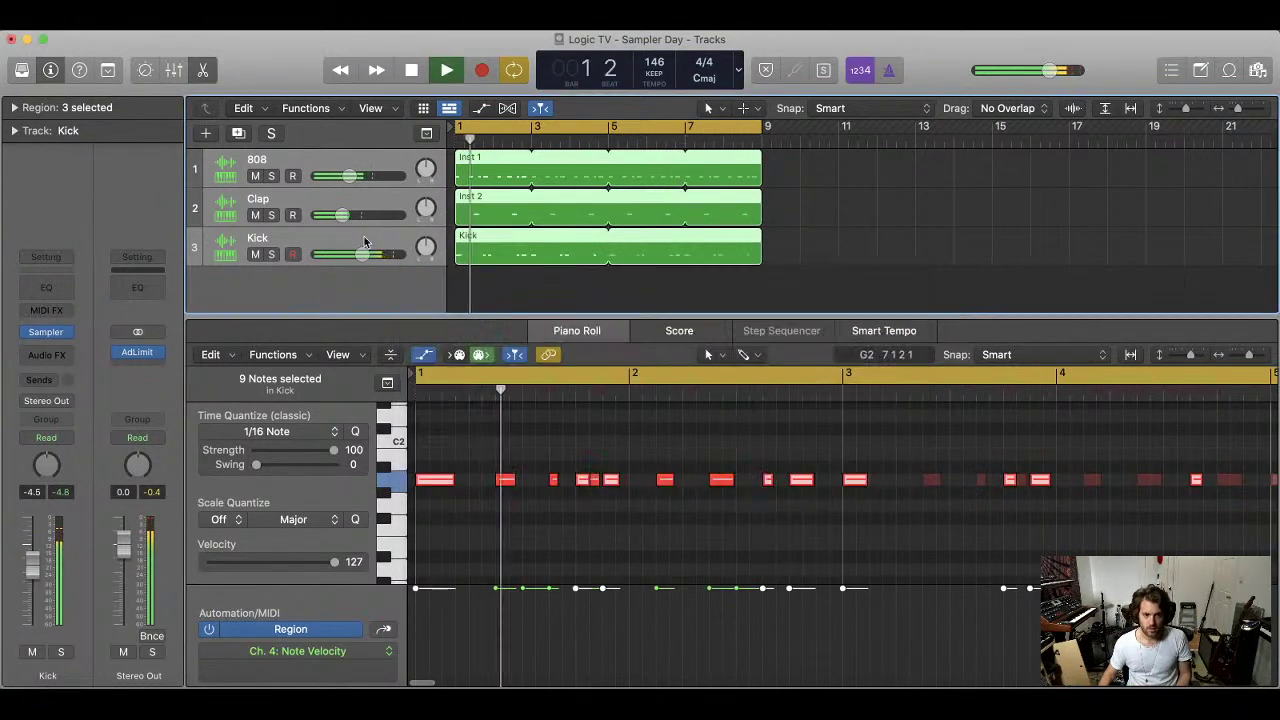
Deselect the regions and raise only the Kick track's volume to 0.6 dB
left_click(364, 236)
left_click(543, 280)
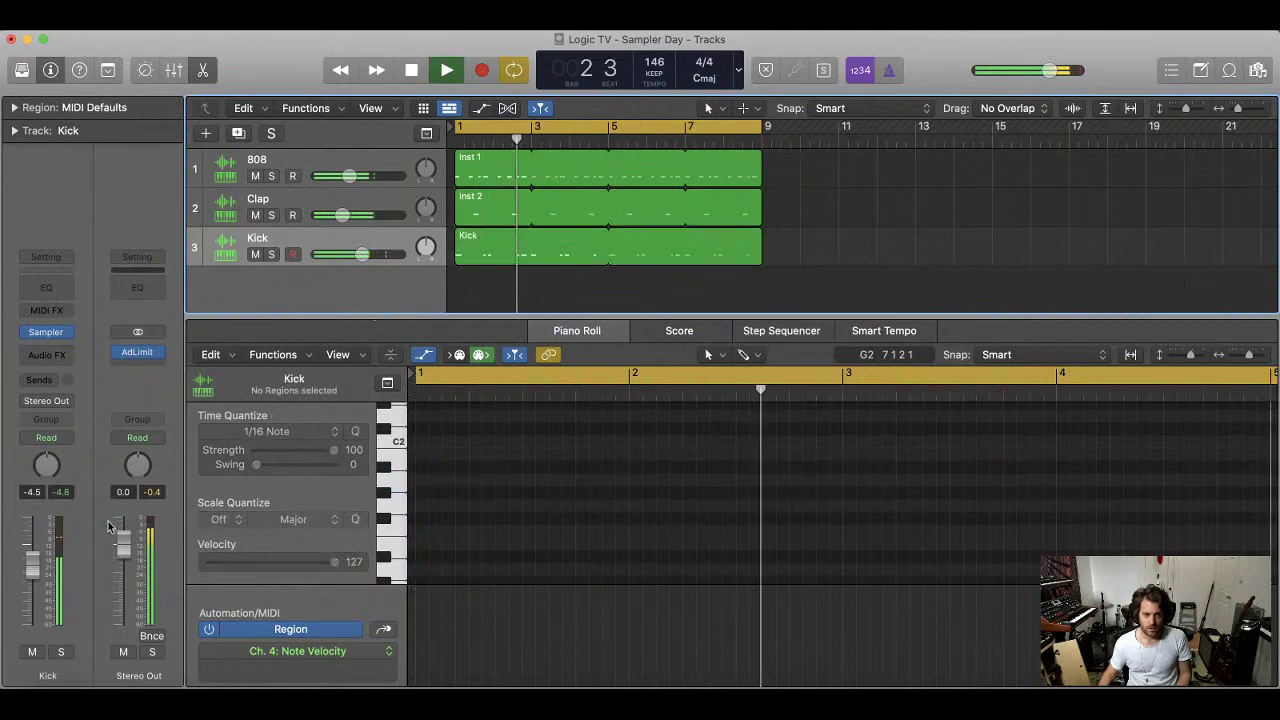
left_click_drag(32, 563, 32, 548)
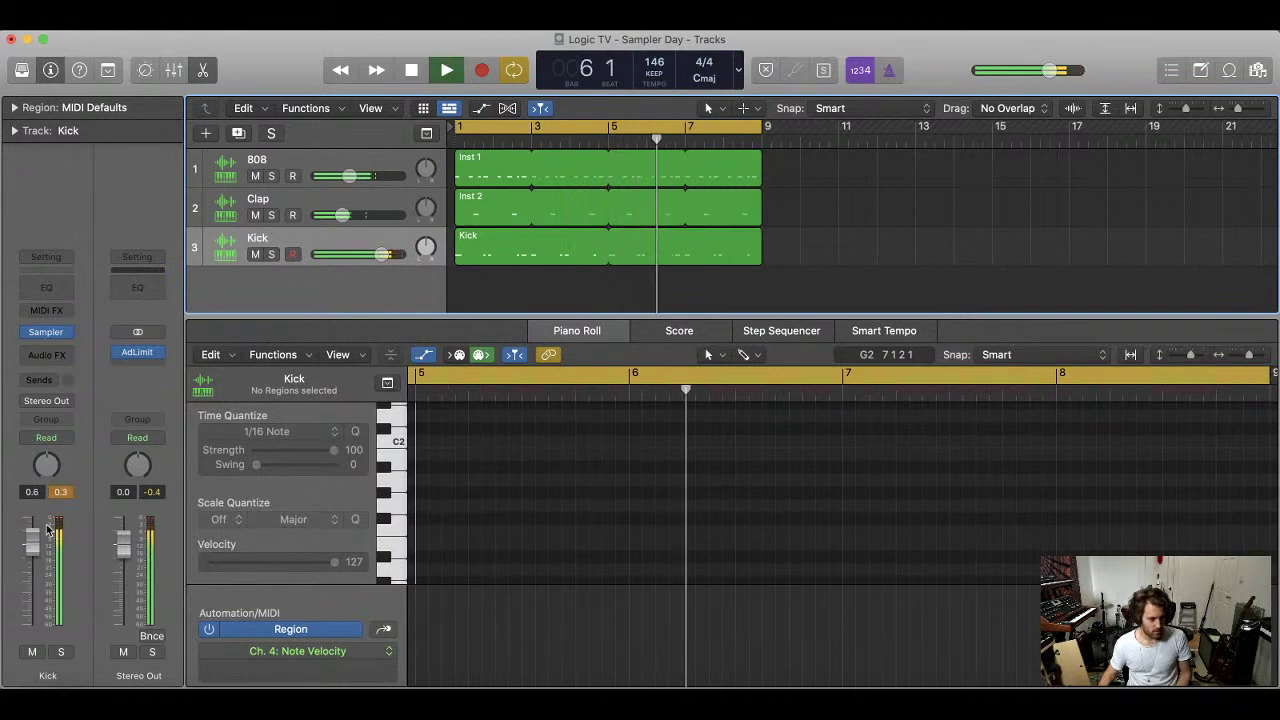
Lower the 808, Clap and Kick volumes together, bringing the Kick track to -3.3 dB, and clear the selection
key("super+a")
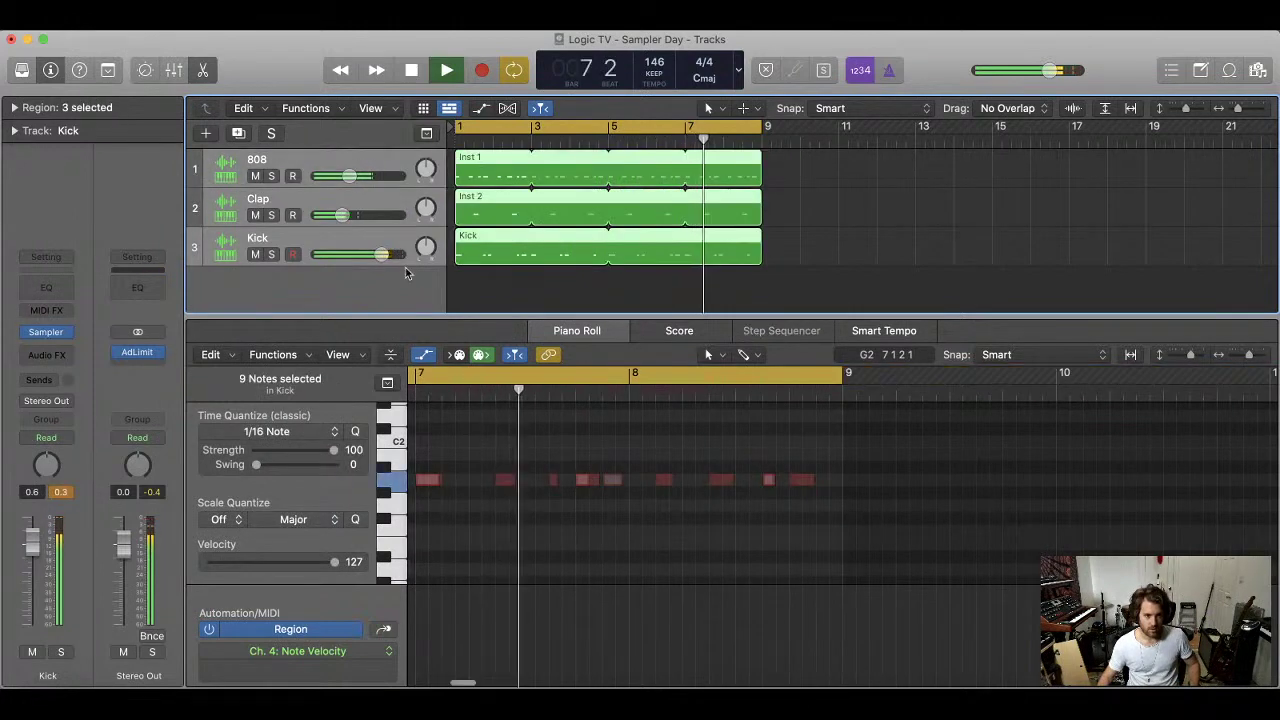
left_click_drag(382, 254, 367, 254)
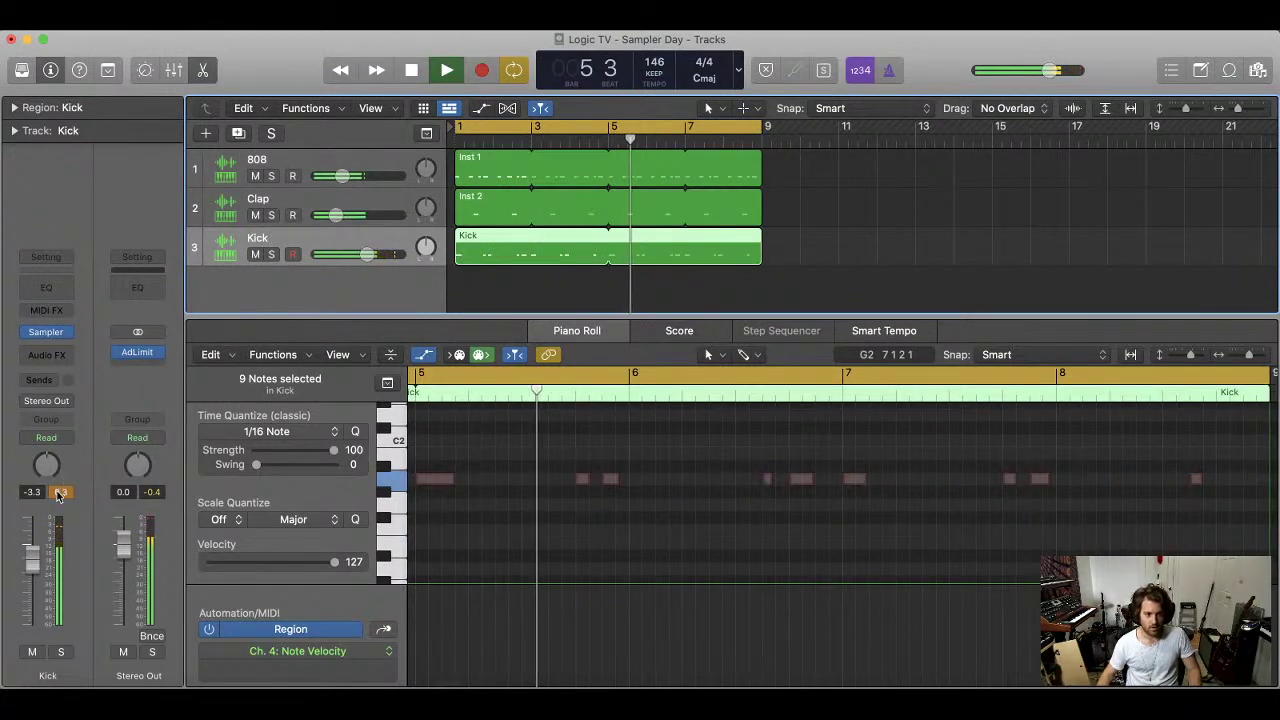
left_click(471, 289)
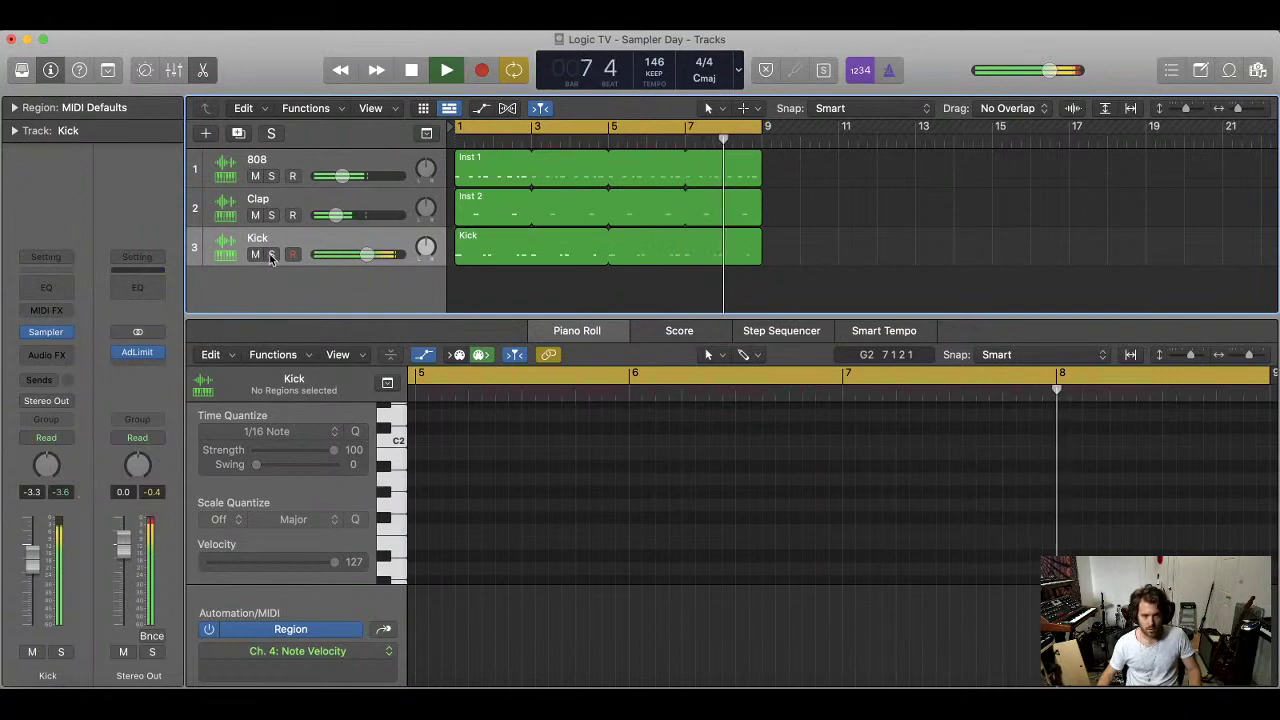
Solo the Kick track and move it above the 808 track in the track list
left_click(271, 255)
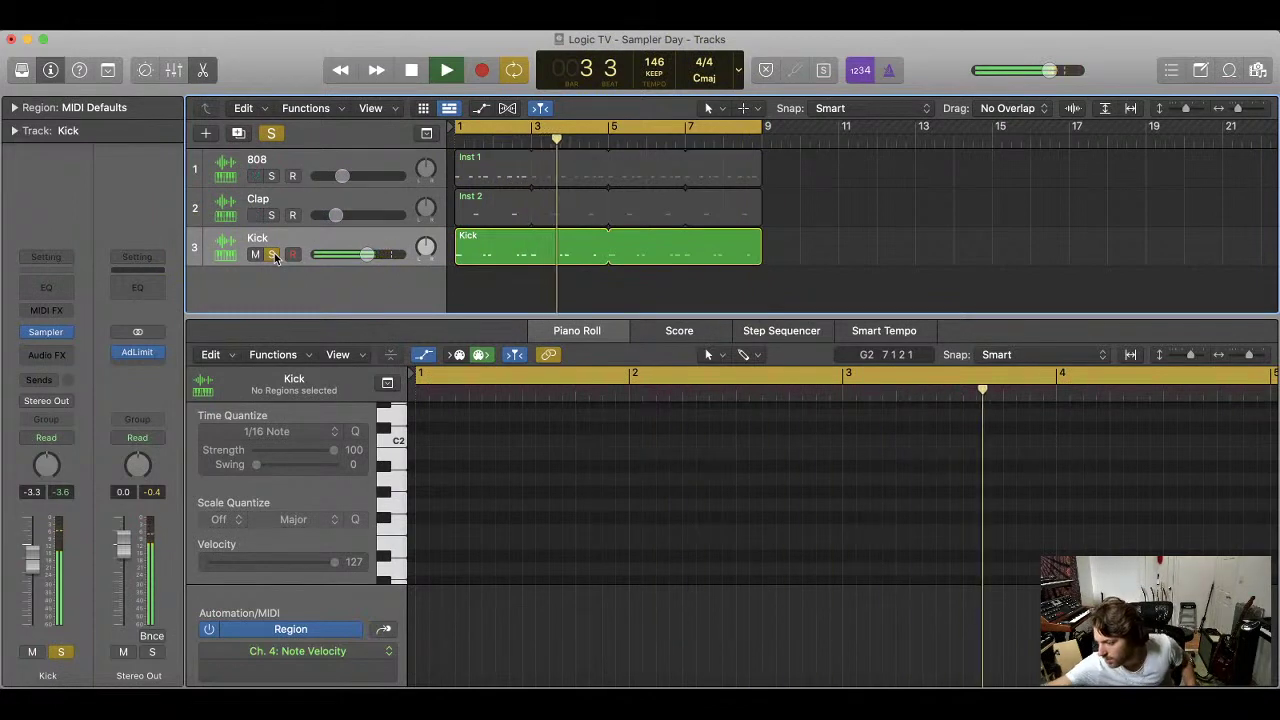
scroll(275, 257, "down", 1)
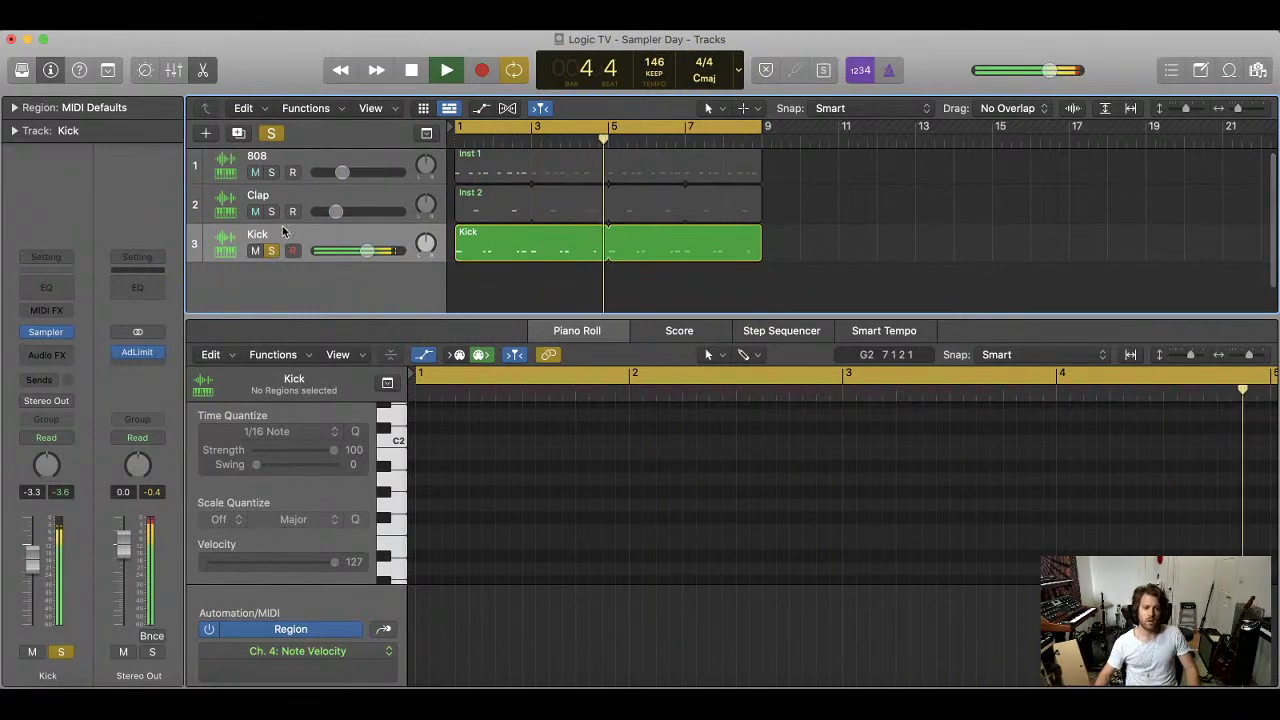
left_click_drag(275, 257, 275, 178)
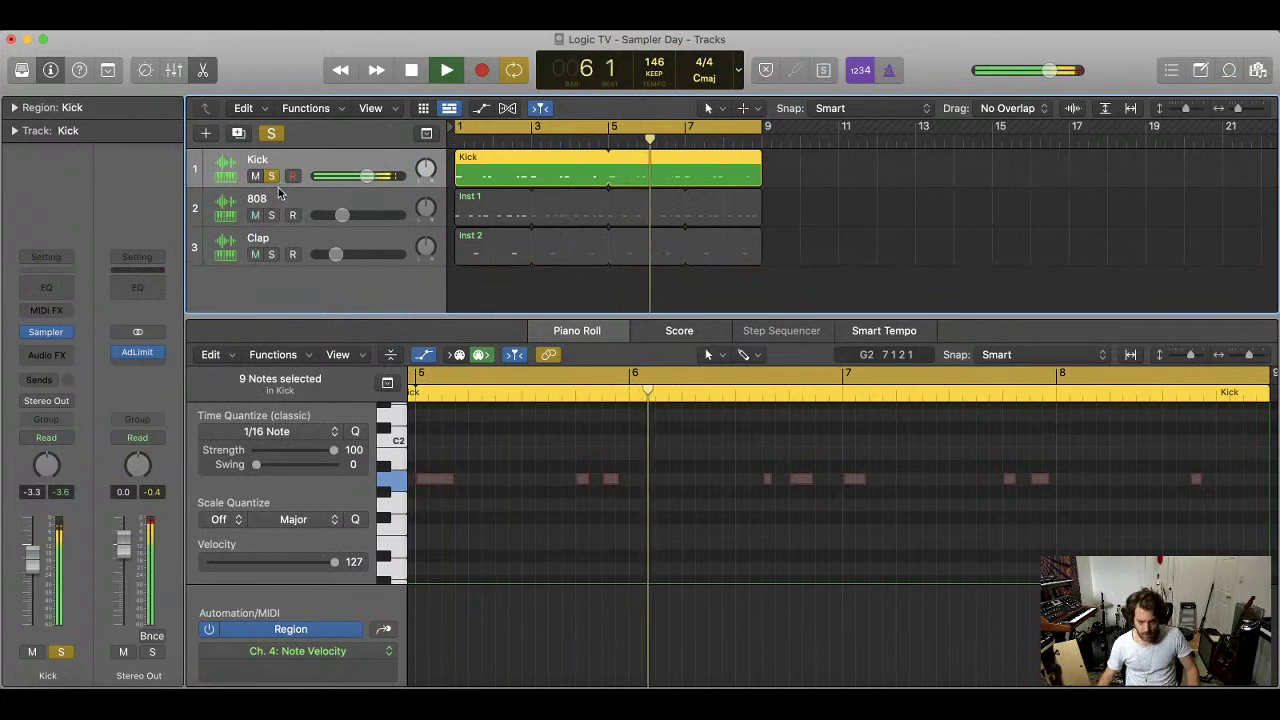
Try a Channel EQ on the Kick track, sweeping a narrow boost to 615 Hz at +17.9 dB with a Q of 26
left_click_drag(866, 280, 583, 167)
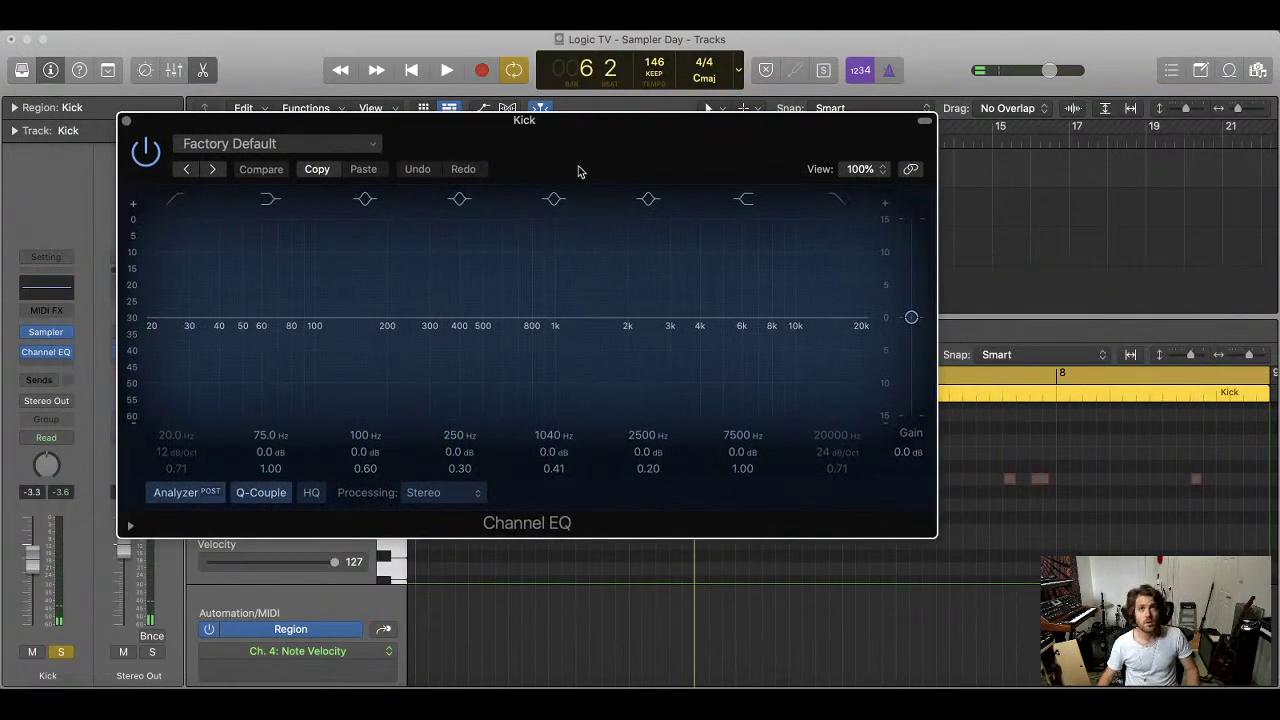
key("space")
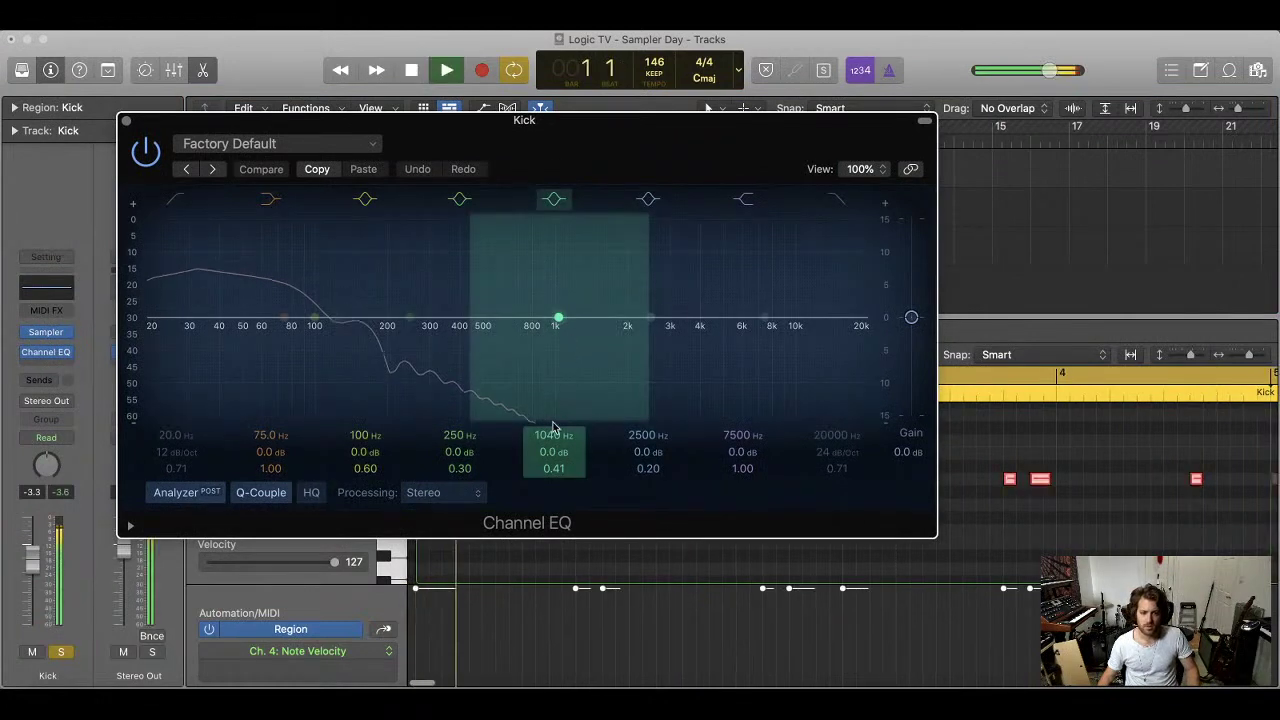
left_click_drag(566, 352, 504, 200)
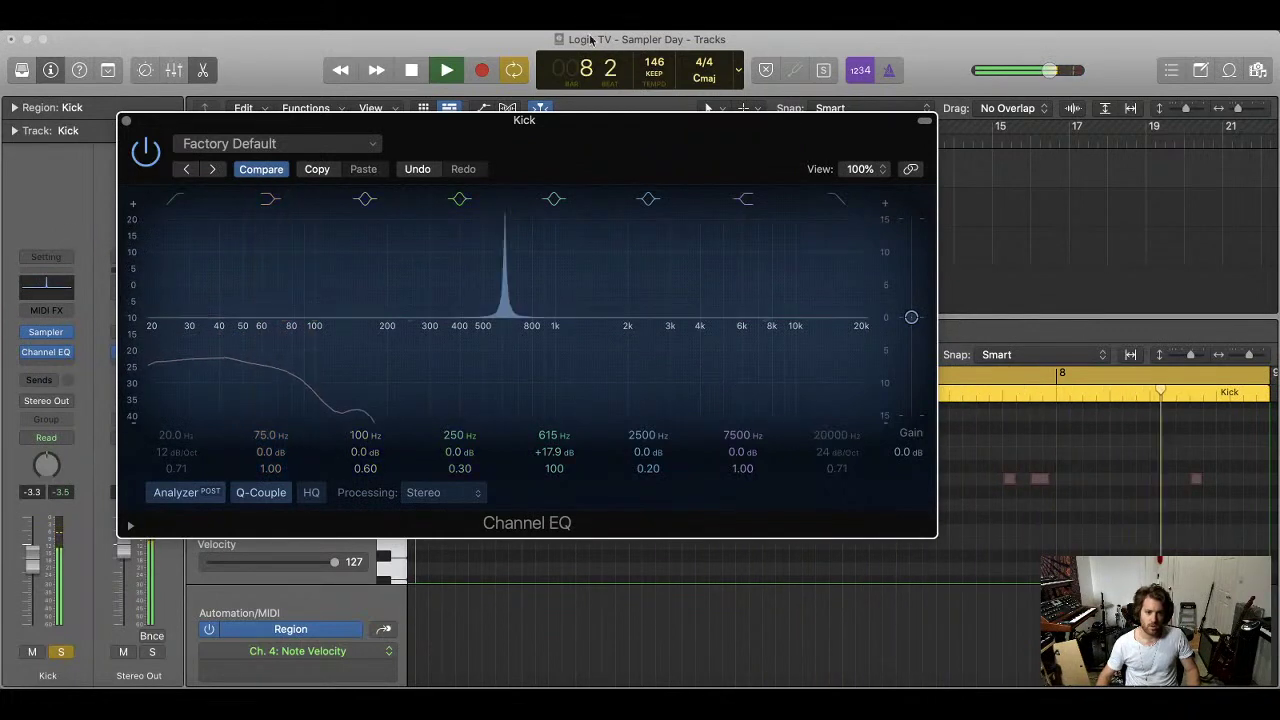
mouse_move(512, 214)
left_mouse_down()
mouse_move(512, 250)
mouse_move(512, 228)
left_mouse_up()
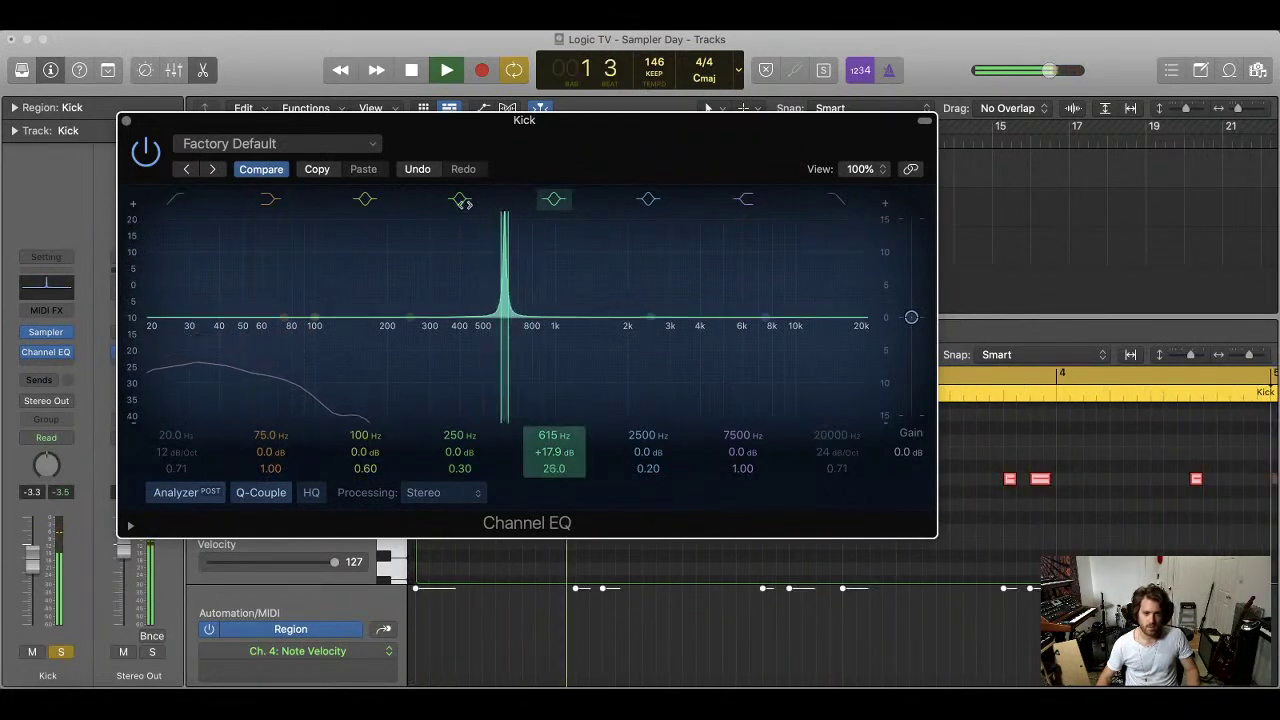
key("space")
Replace the Kick track's Channel EQ with FabFilter Pro-Q 3
left_click(70, 360)
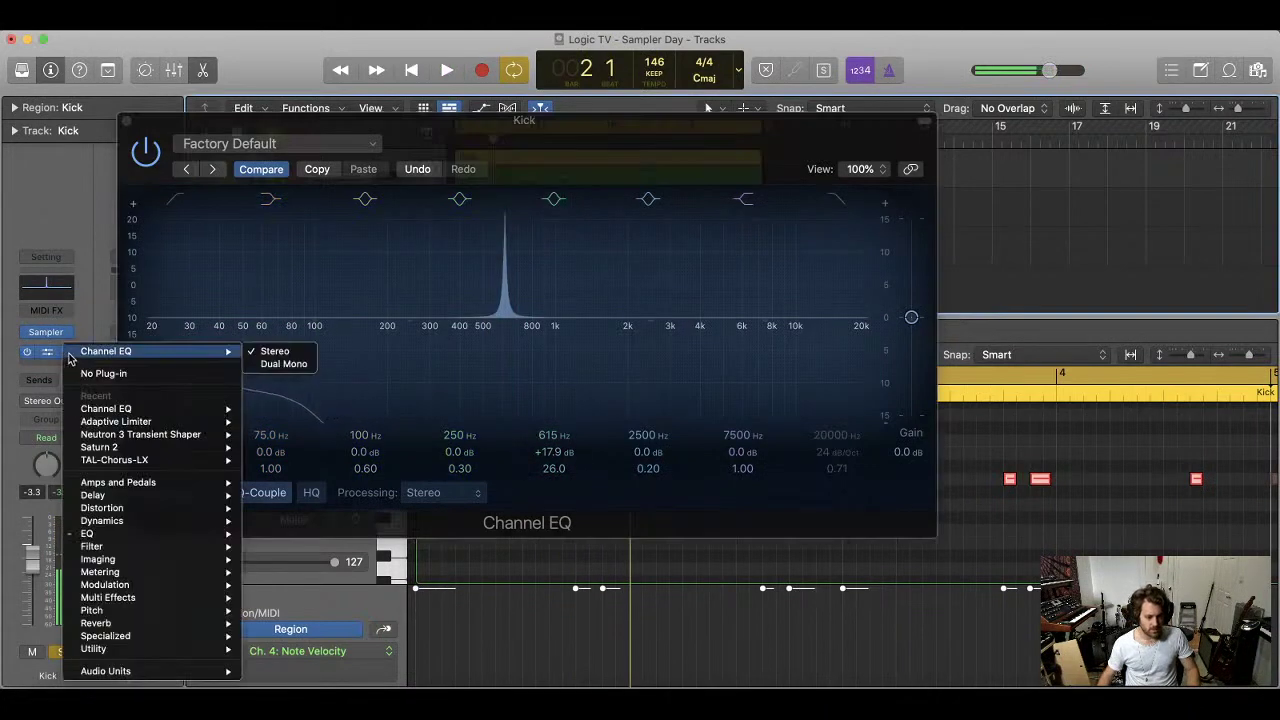
mouse_move(197, 652)
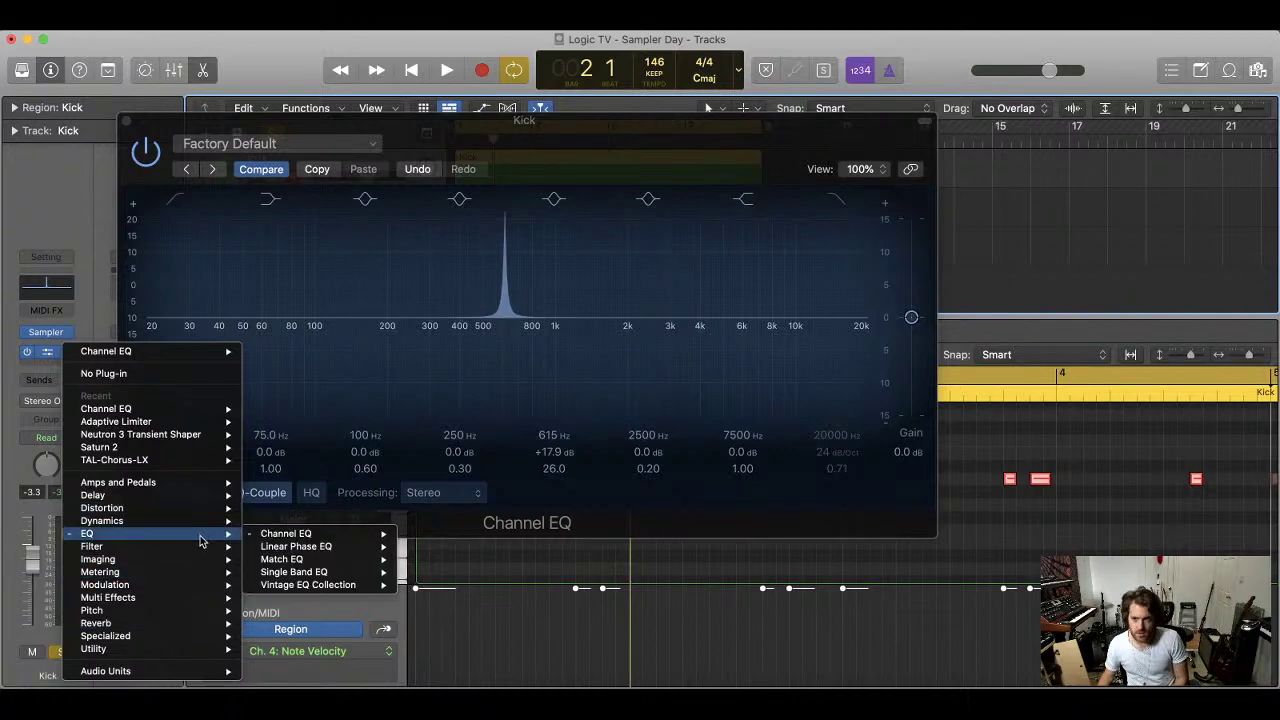
mouse_move(168, 673)
mouse_move(410, 433)
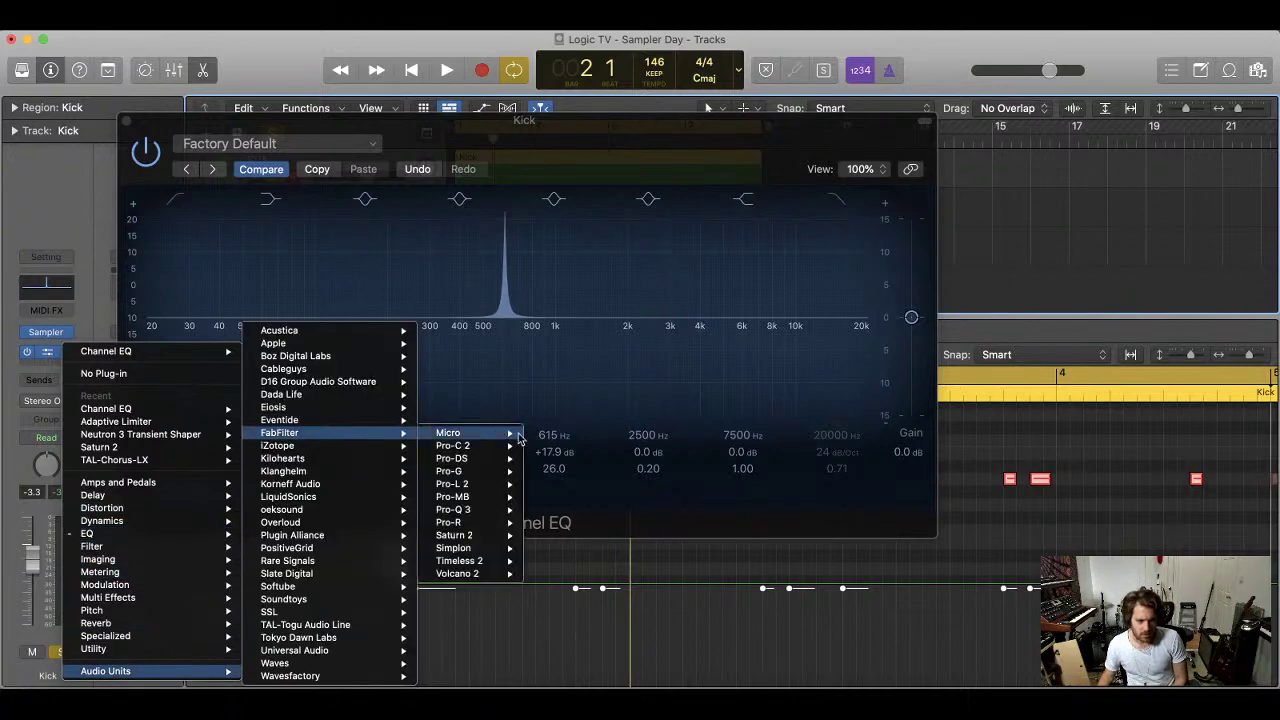
left_click(545, 509)
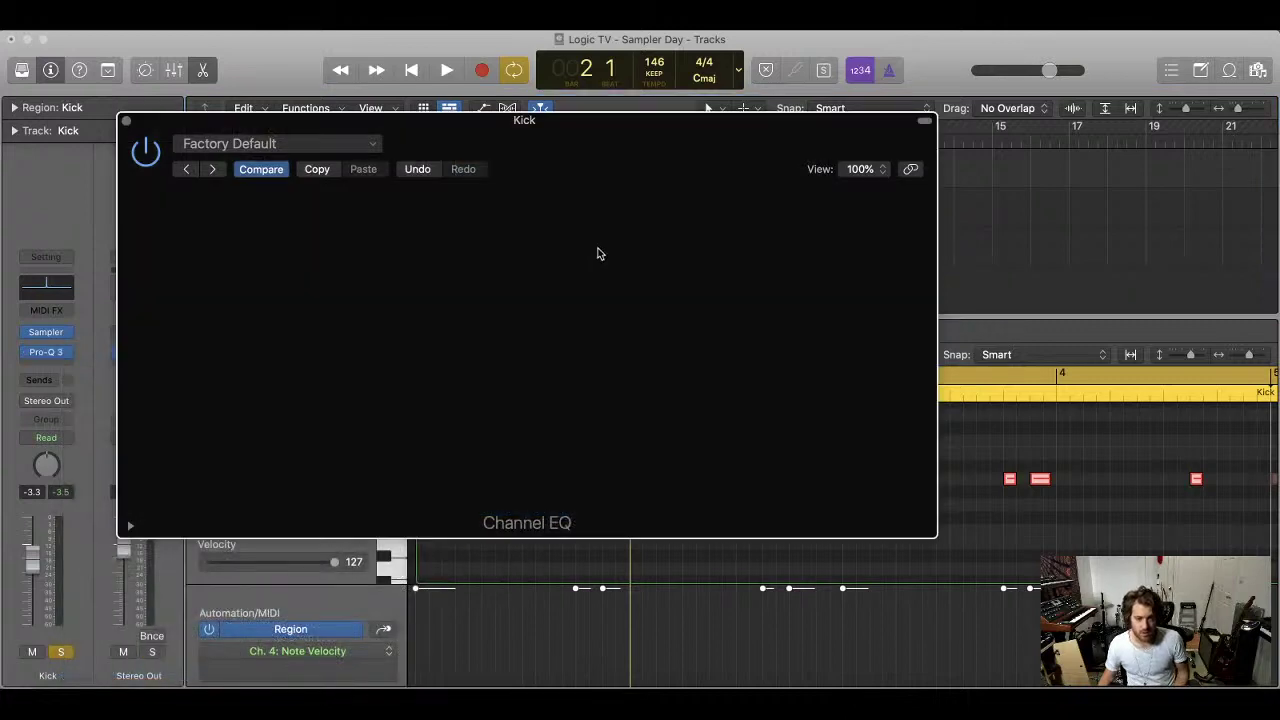
During playback, sweep a narrow Pro-Q 3 bell band to 8199.6 Hz with a Q of 39.93 and cut it by 30 dB
key("space")
left_click(489, 341)
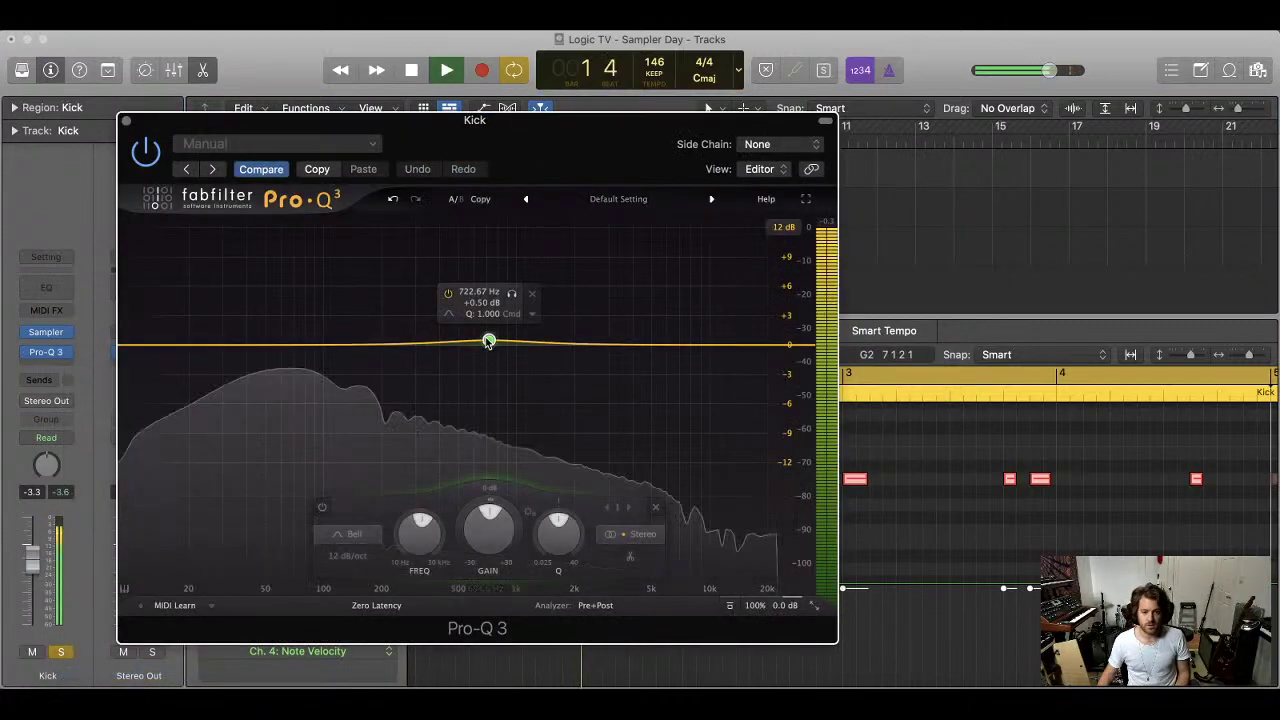
left_click_drag(489, 341, 503, 324)
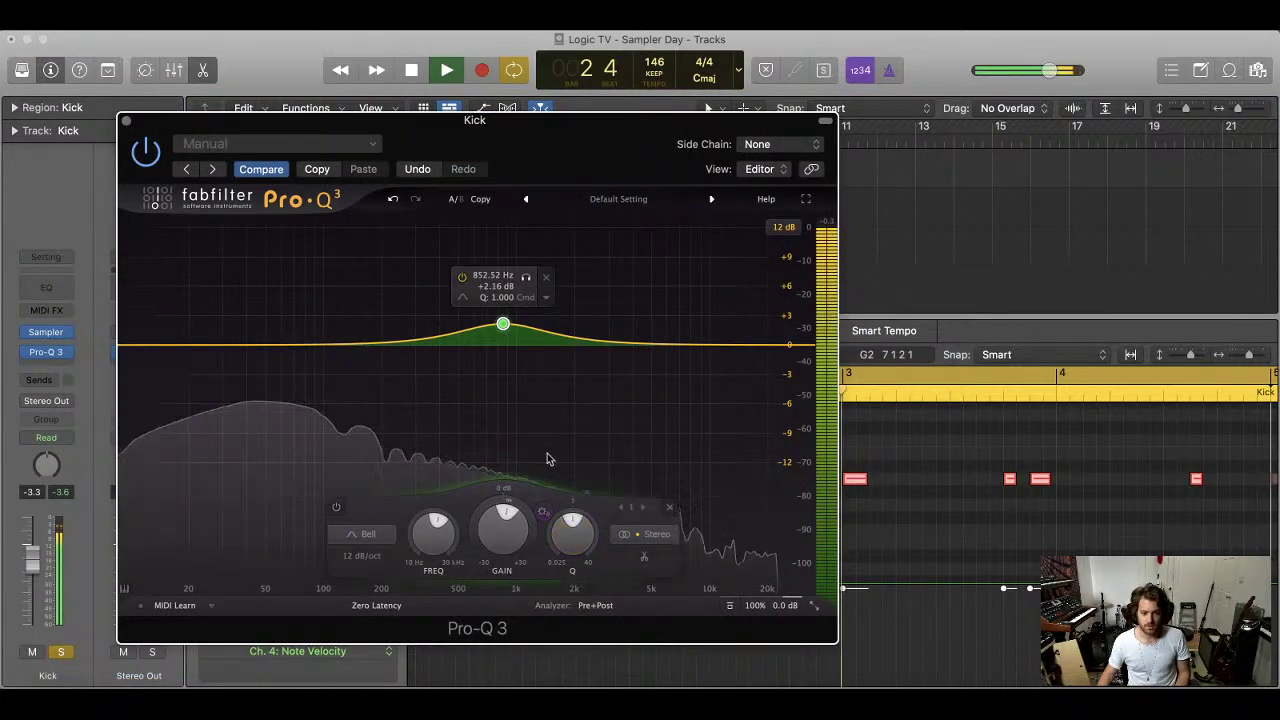
scroll(490, 324, "up", 10)
left_click_drag(503, 324, 690, 206)
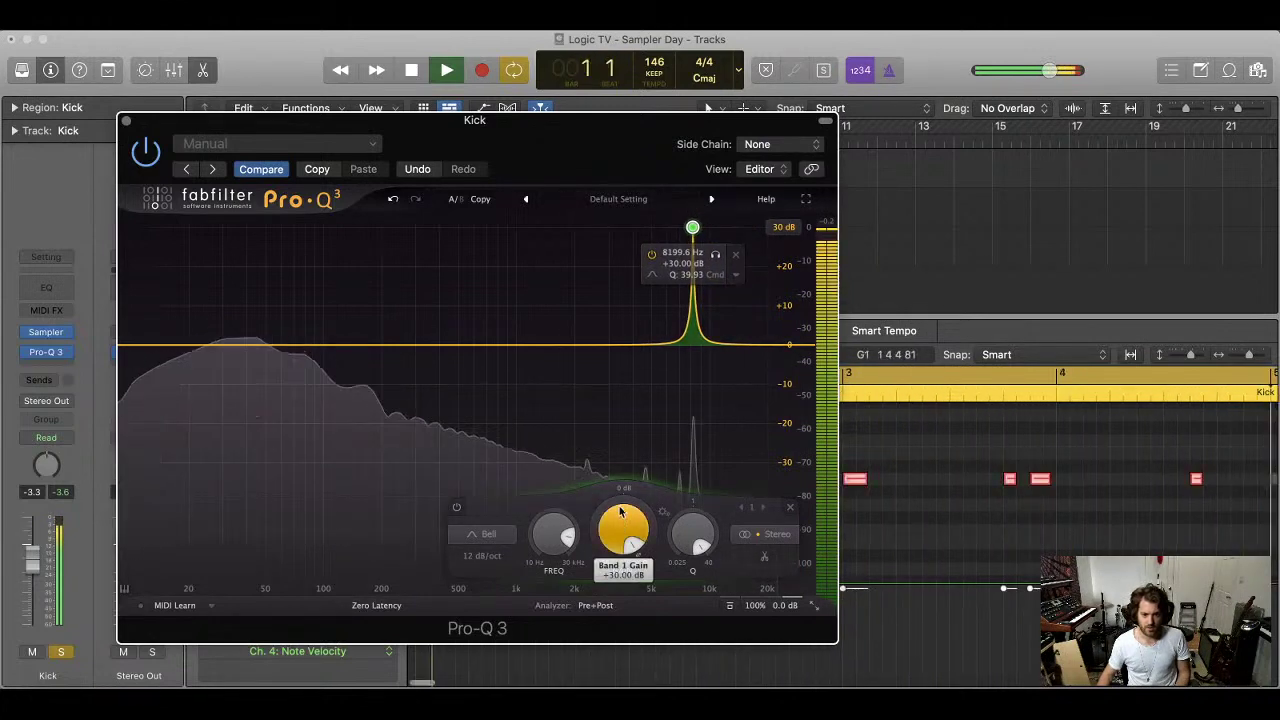
left_click_drag(623, 530, 623, 600)
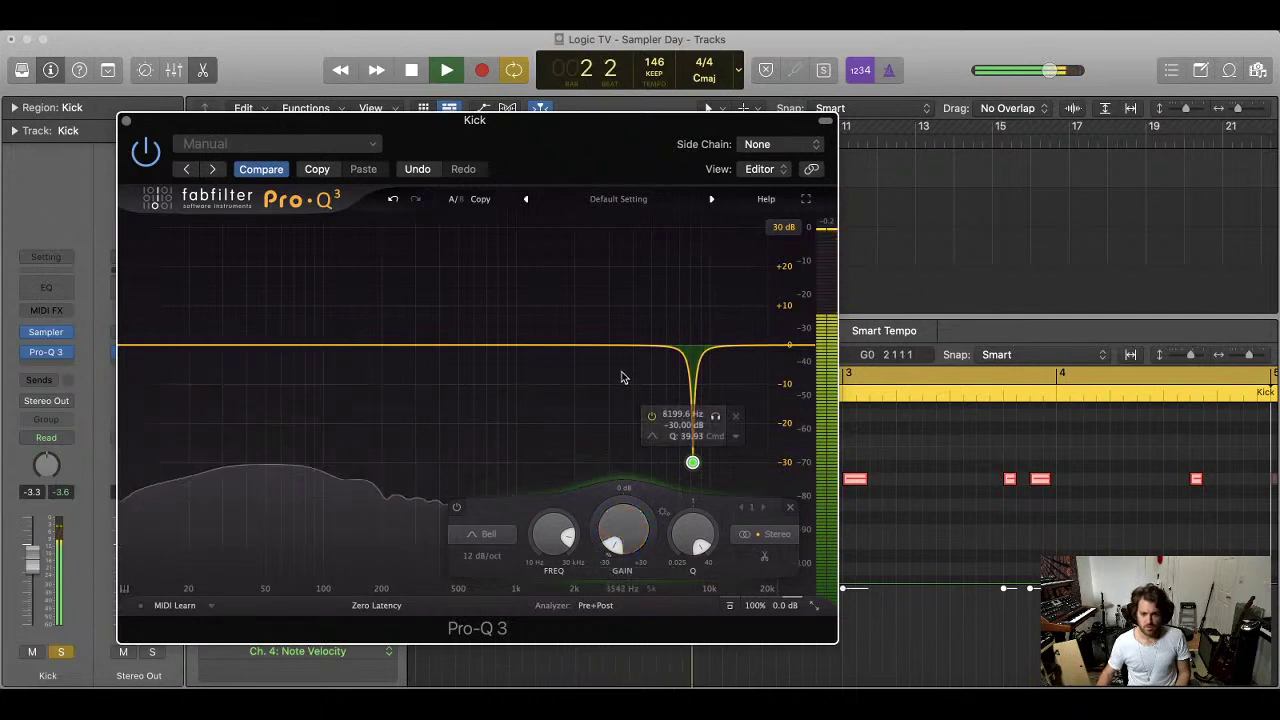
Add a second bell band with a Q of 40, sweep it boosted to just below the 8199.6 Hz cut, and set its gain to -30 dB
left_click_drag(628, 345, 630, 338)
left_click_drag(691, 531, 691, 480)
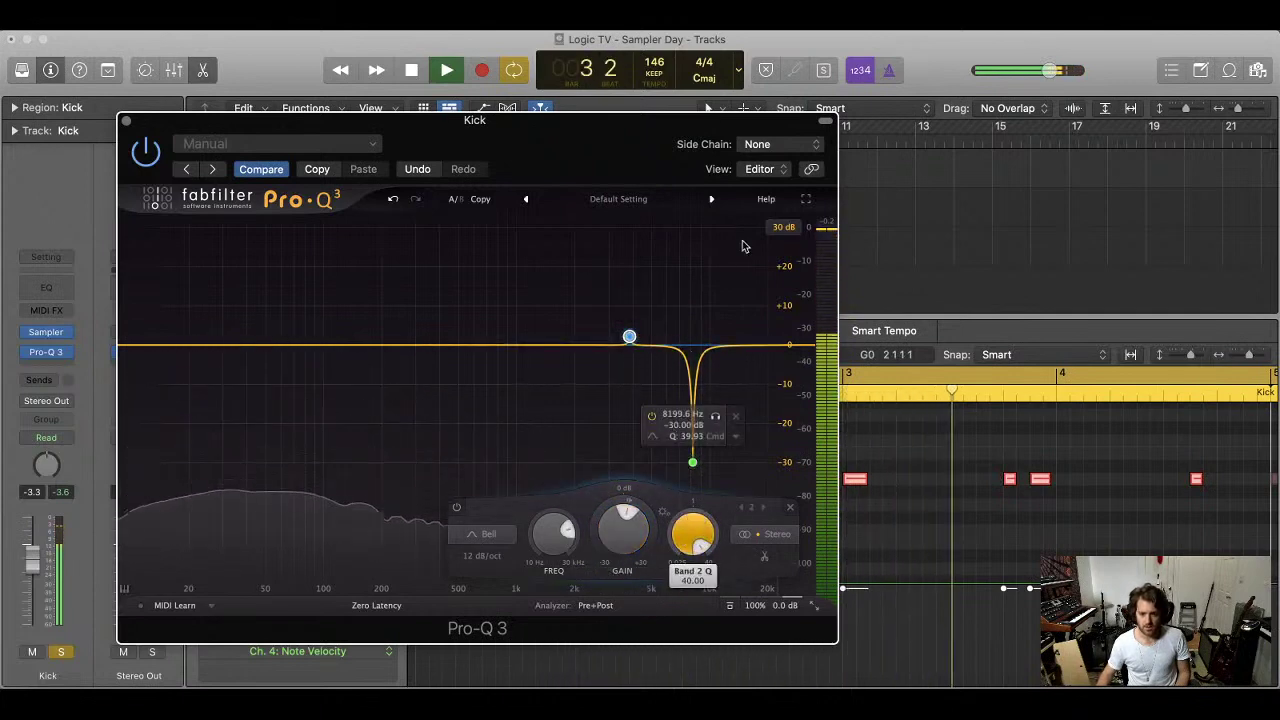
left_click_drag(629, 337, 677, 227)
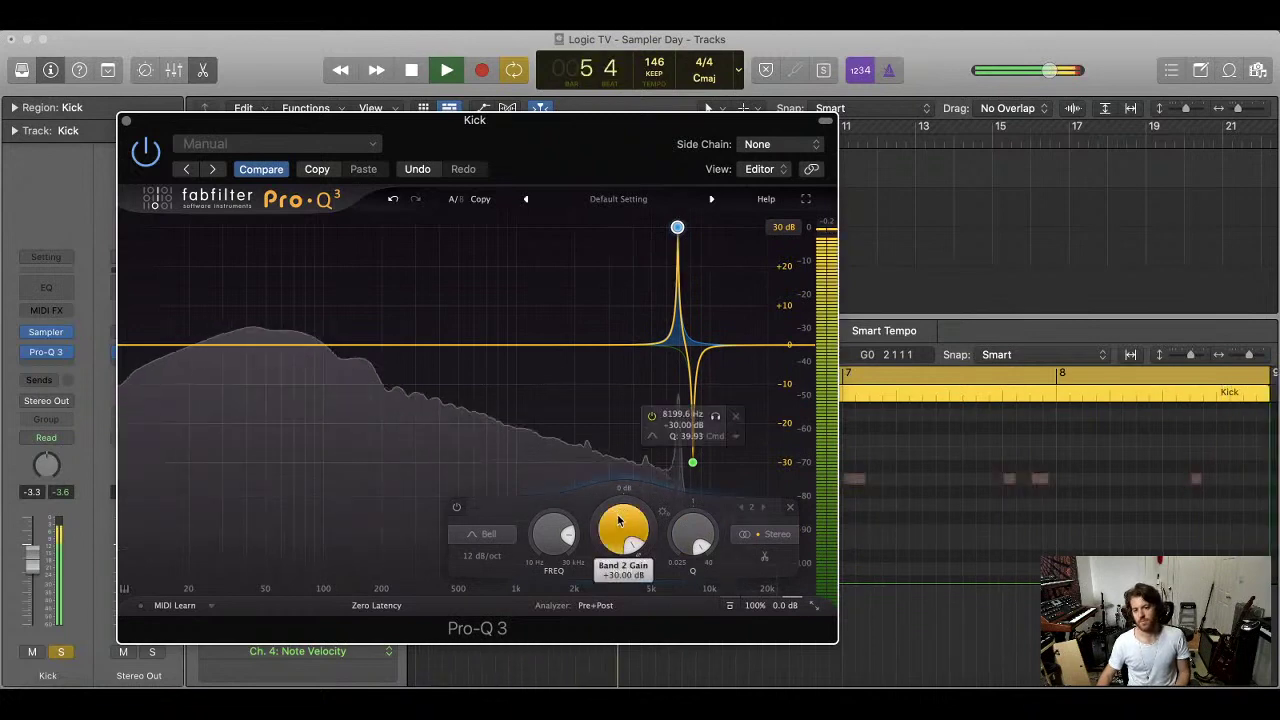
left_click_drag(620, 531, 580, 663)
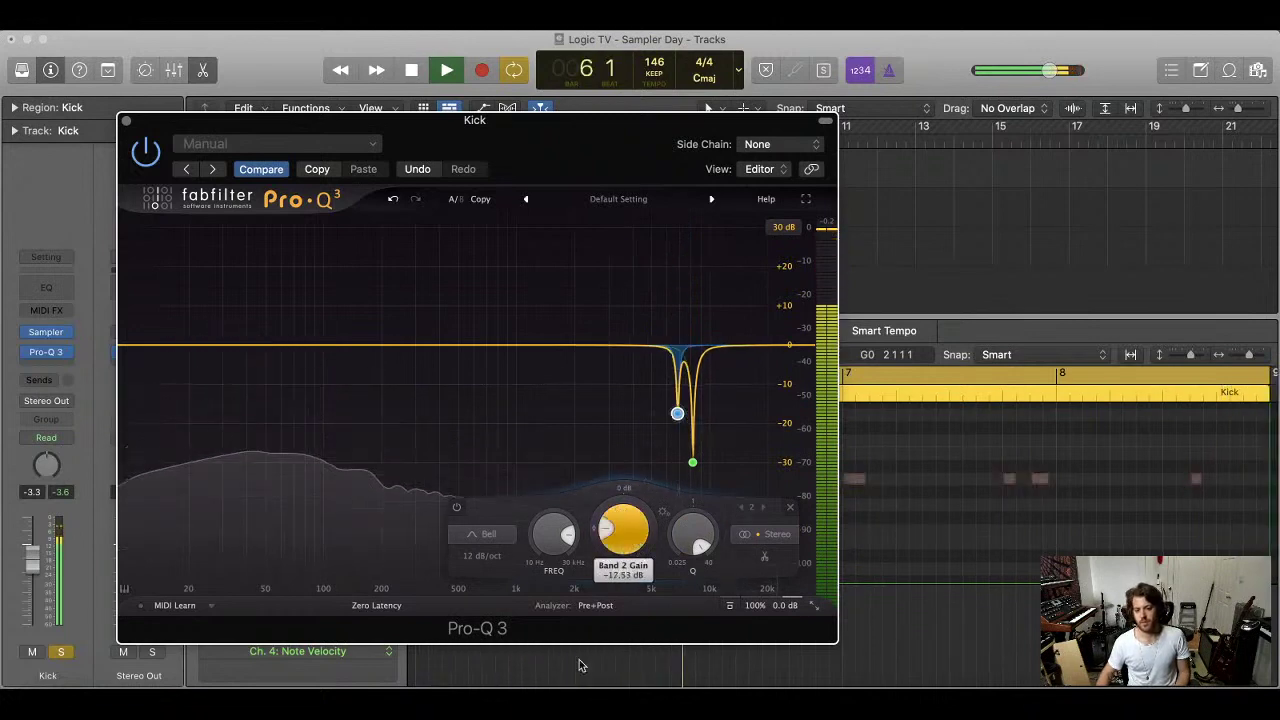
Add a third bell band with a Q of 40, sweep it to 4769.5 Hz, and set its gain to -30 dB
left_click(626, 343)
left_click_drag(683, 517, 684, 492)
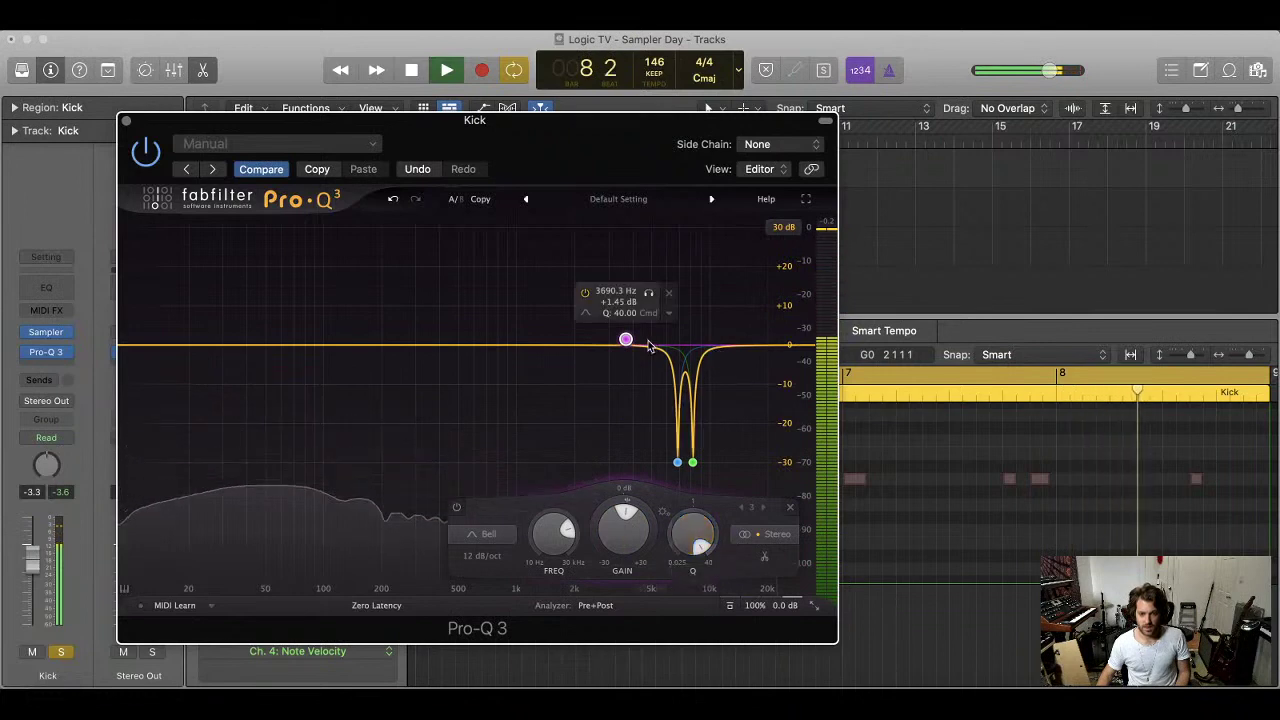
left_click_drag(626, 340, 647, 256)
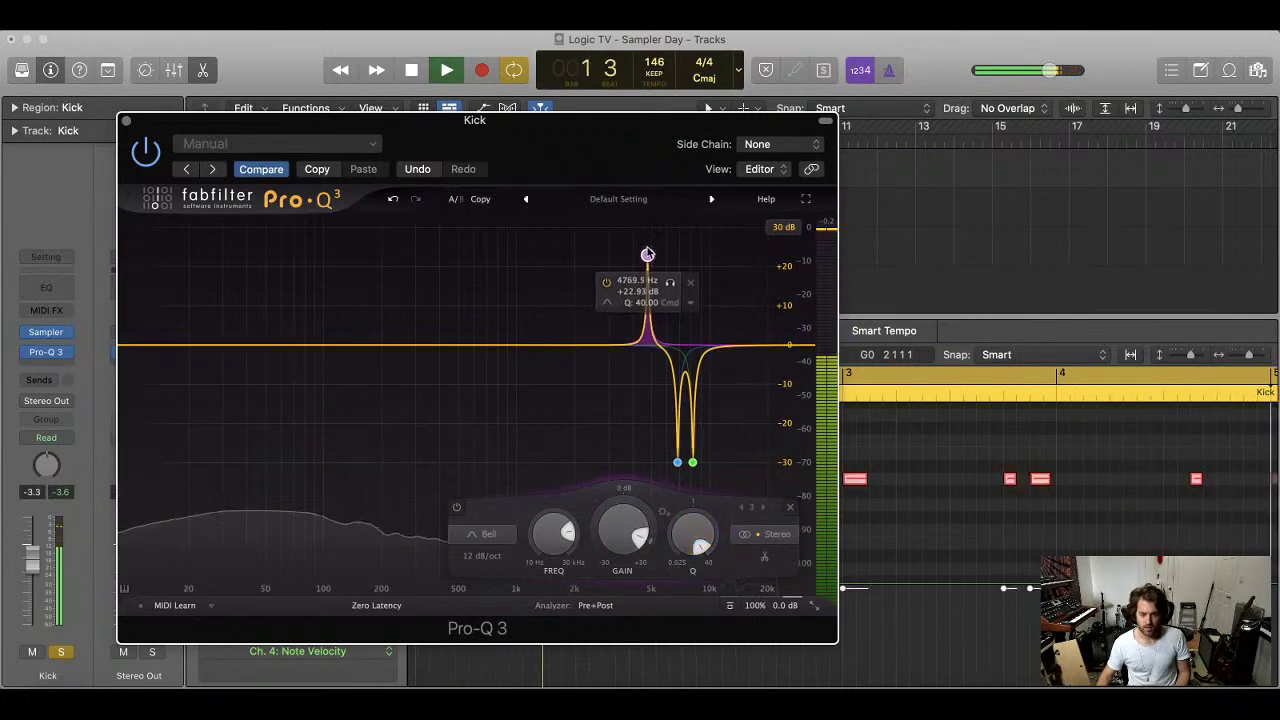
left_click_drag(640, 518, 640, 590)
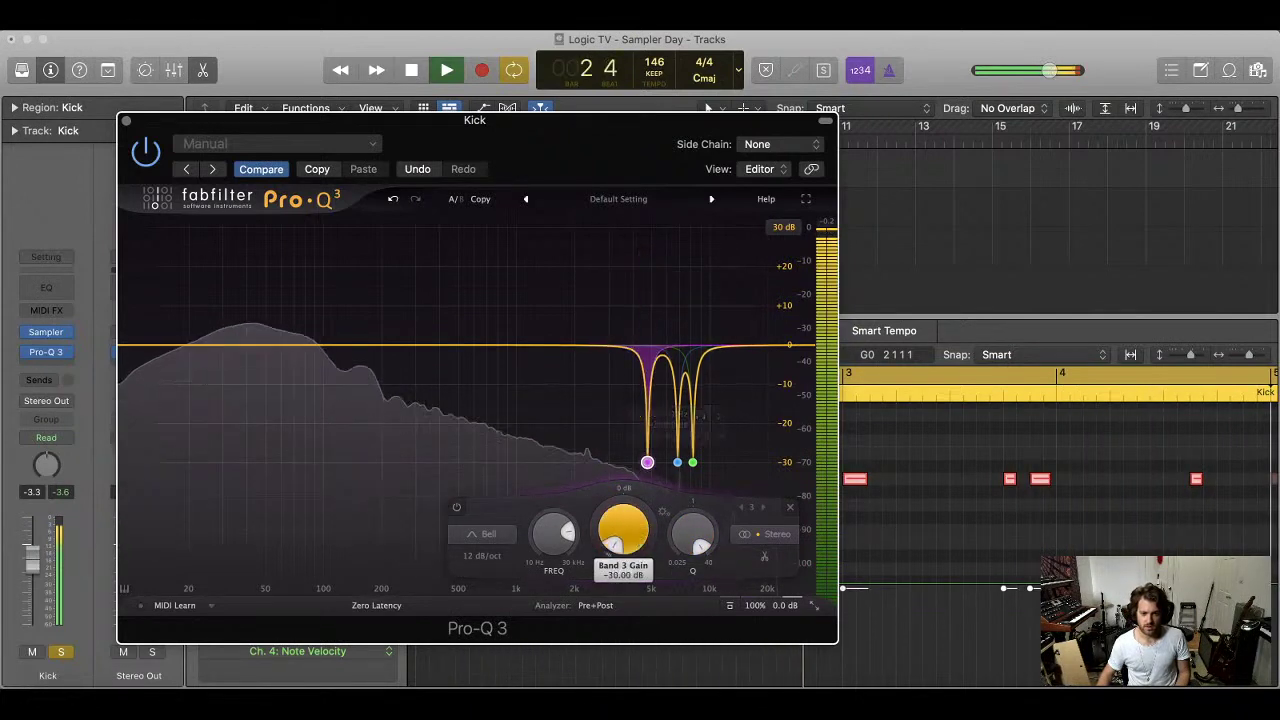
Add a fourth bell band with a Q of 40, sweep it to 2344.5 Hz, and cut it to about -26 dB
left_click(580, 331)
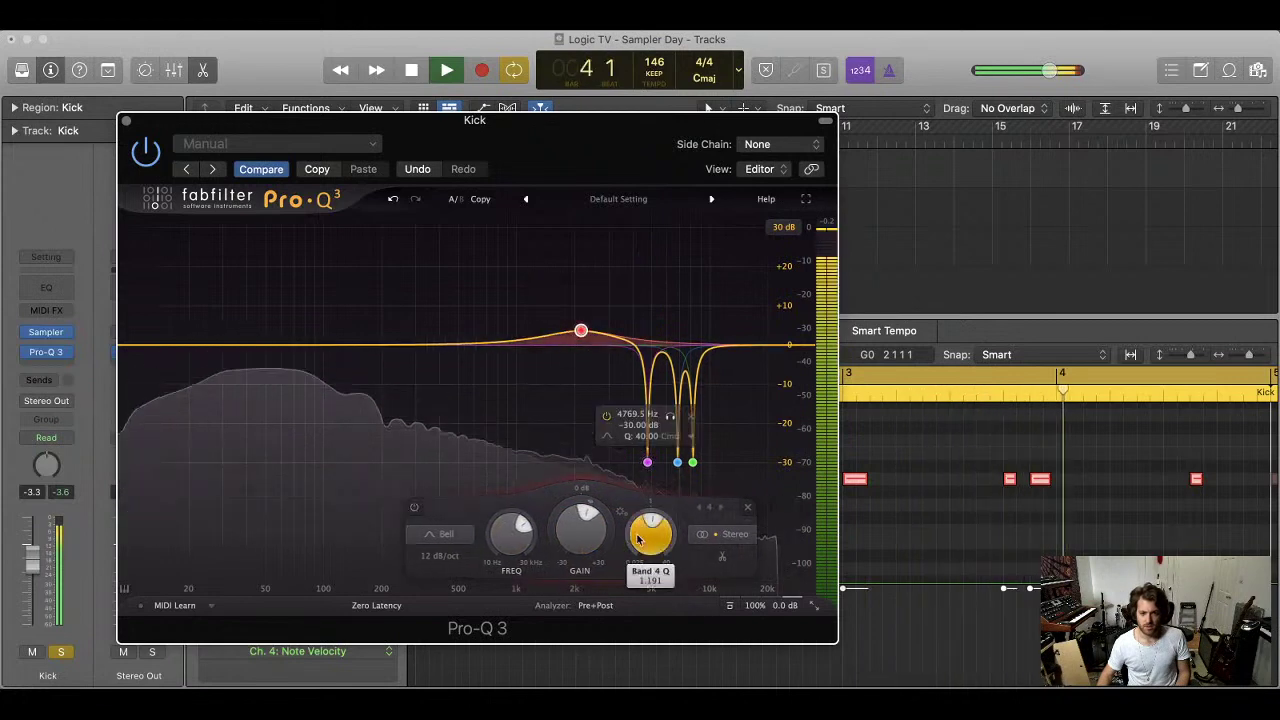
left_click_drag(651, 540, 651, 505)
left_click_drag(580, 333, 587, 249)
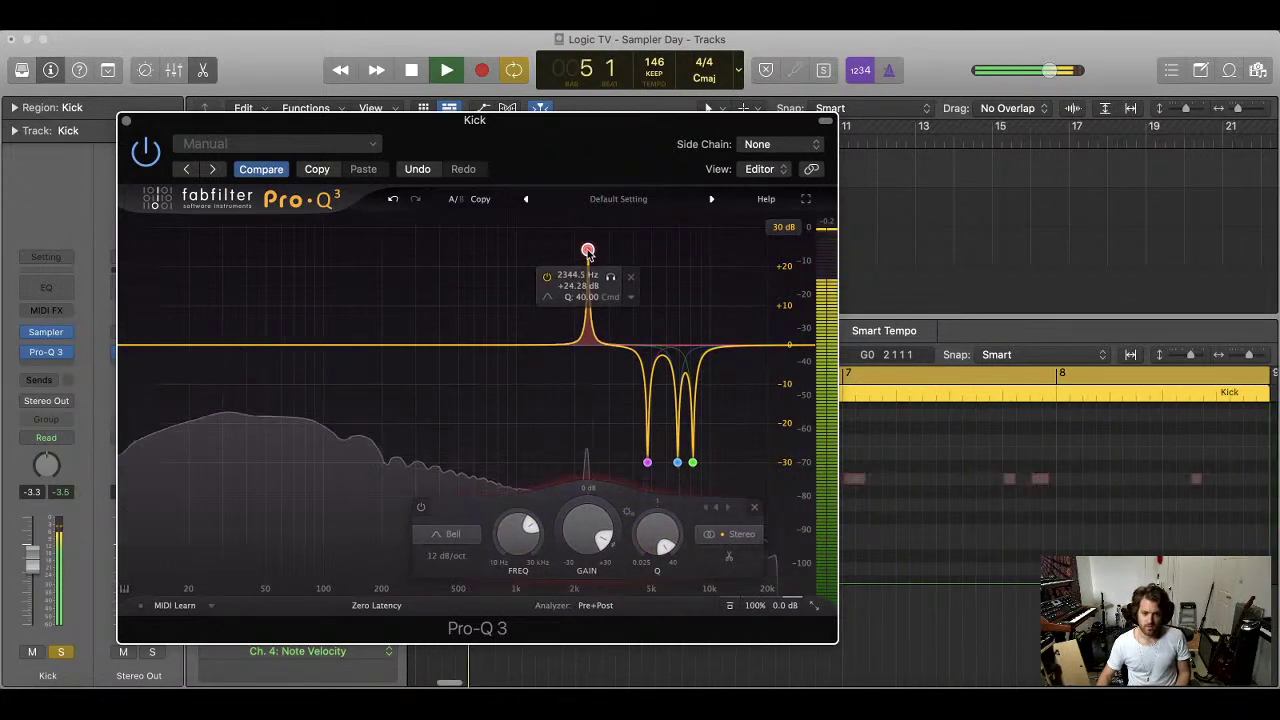
left_click_drag(587, 522, 562, 665)
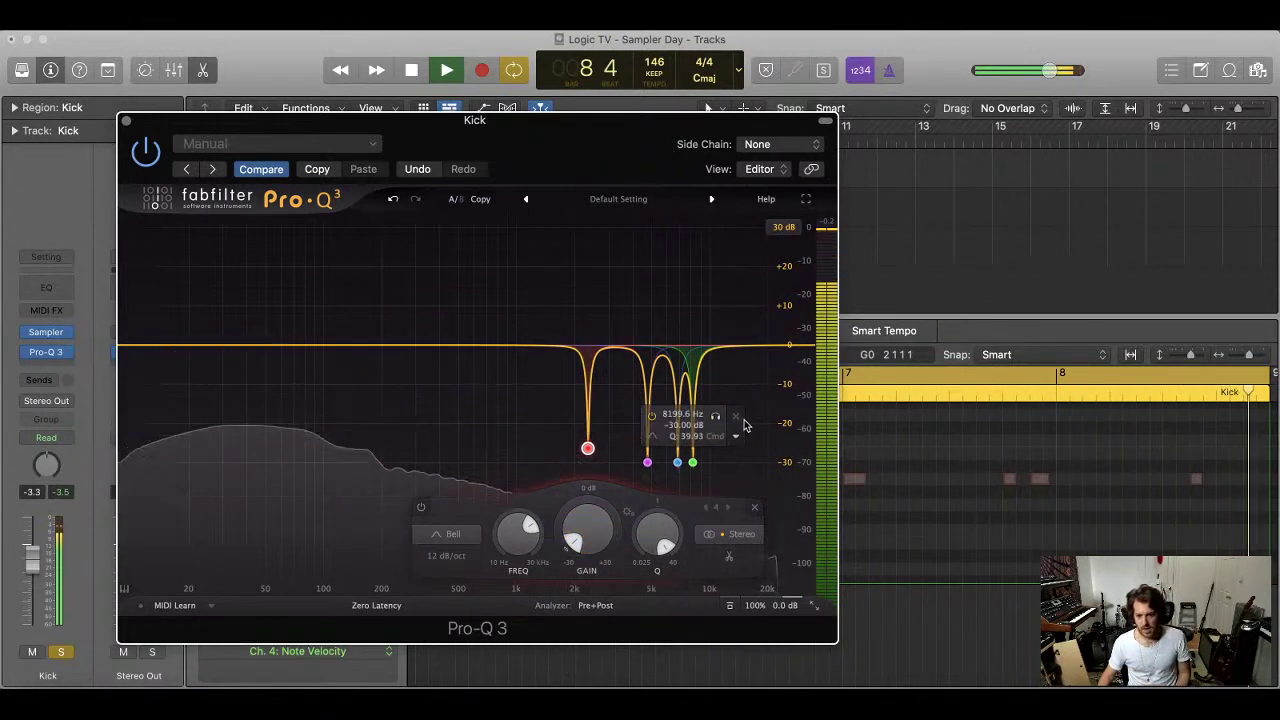
Try adding a high shelf band at 12865 Hz and remove it again
left_click(731, 347)
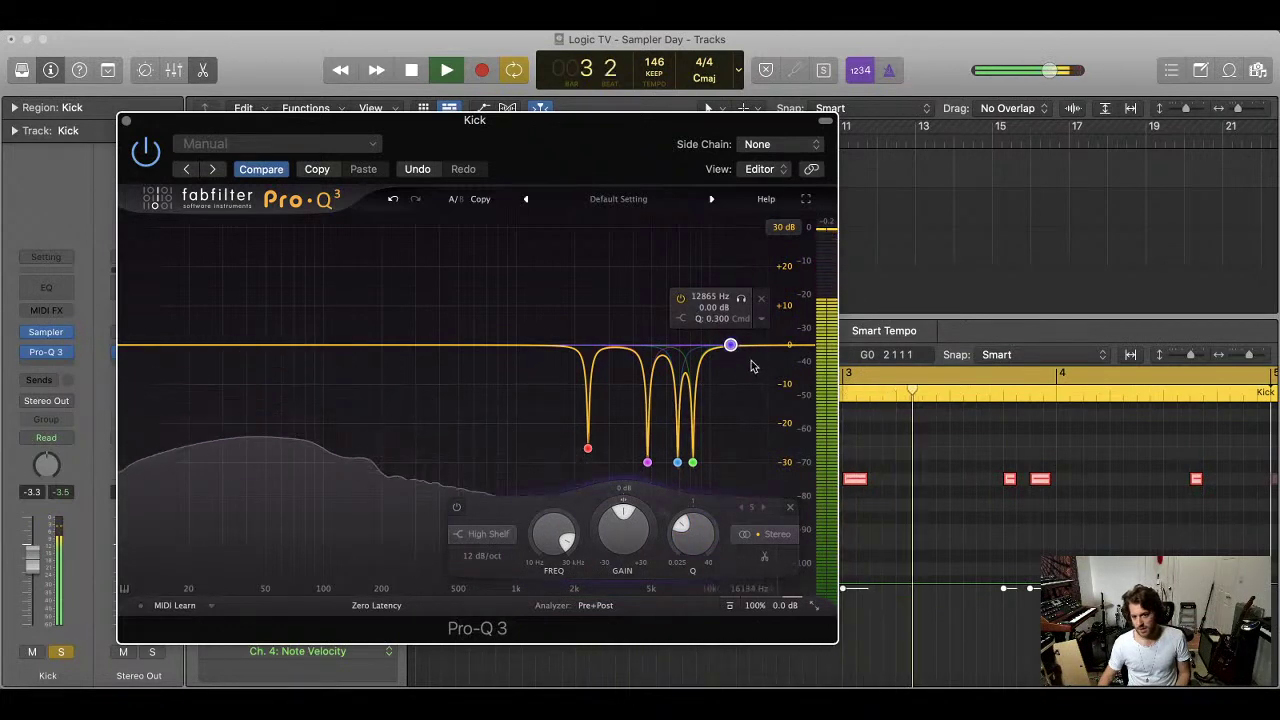
left_click(791, 509)
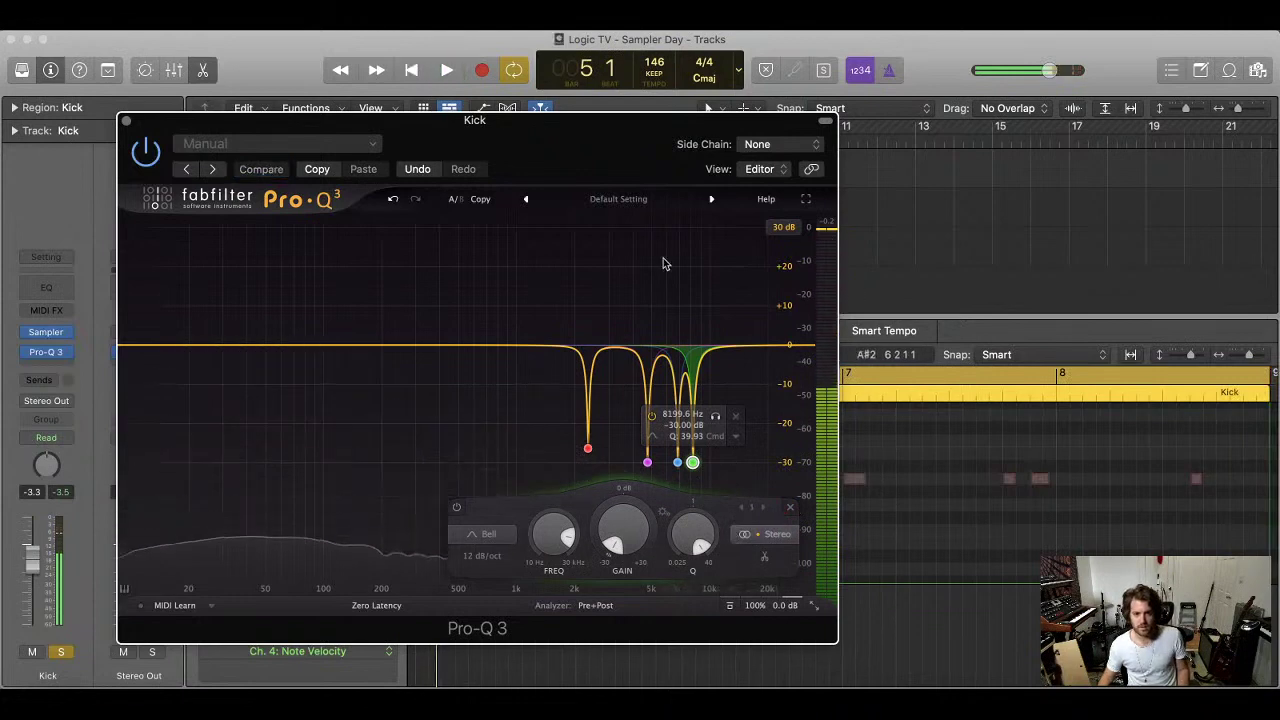
Close the Pro-Q 3 window and take the Kick track off solo
left_click_drag(573, 124, 816, 110)
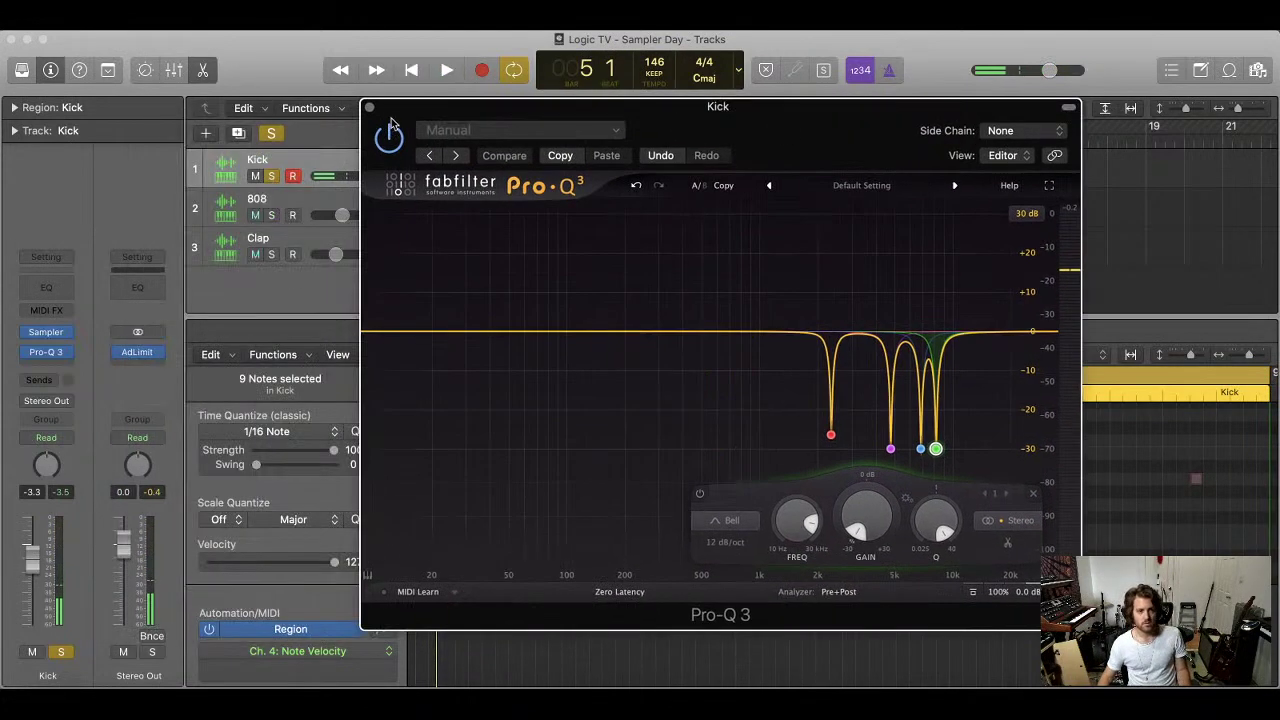
left_click(369, 107)
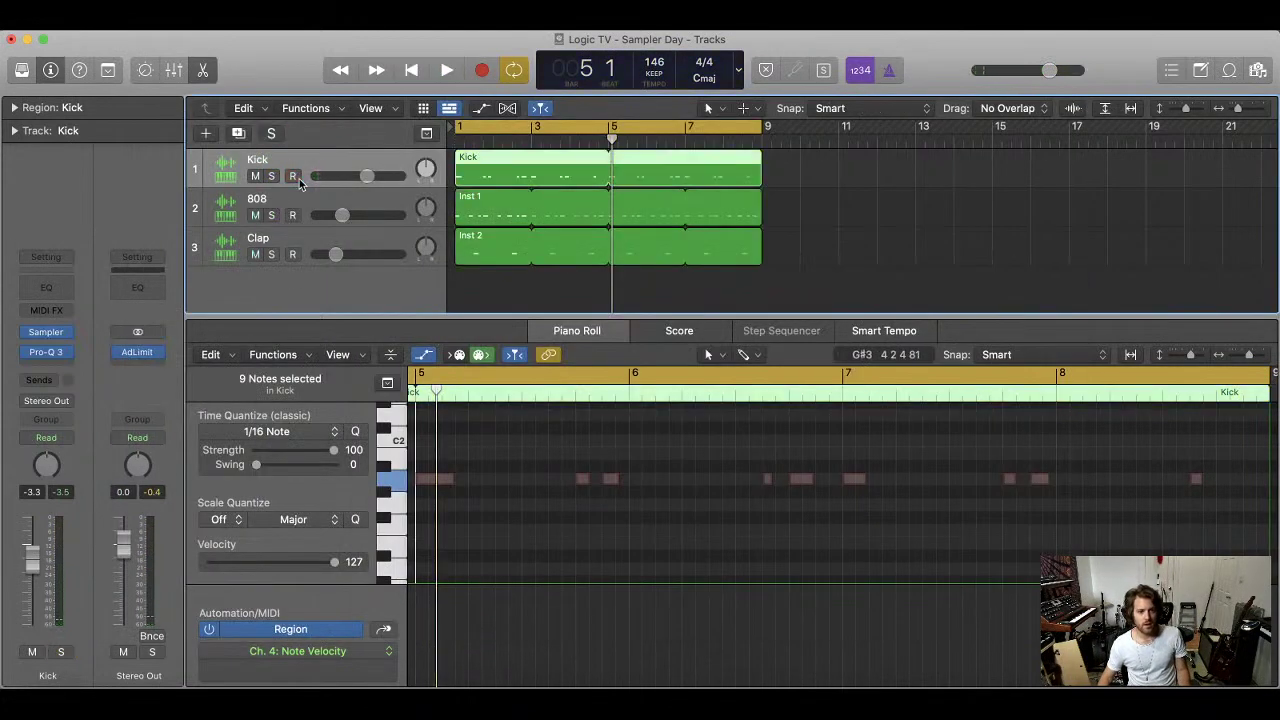
Play back the full beat to check the kick against the 808 and clap
key("space")
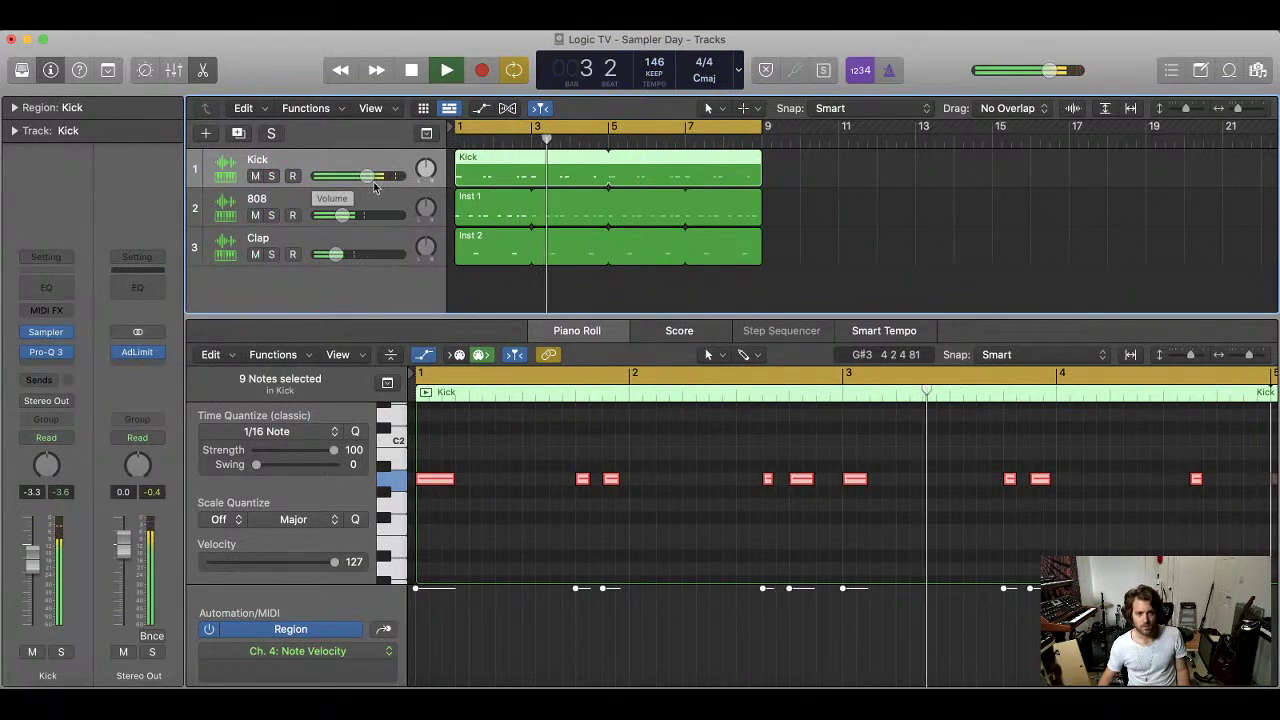
left_click(63, 370)
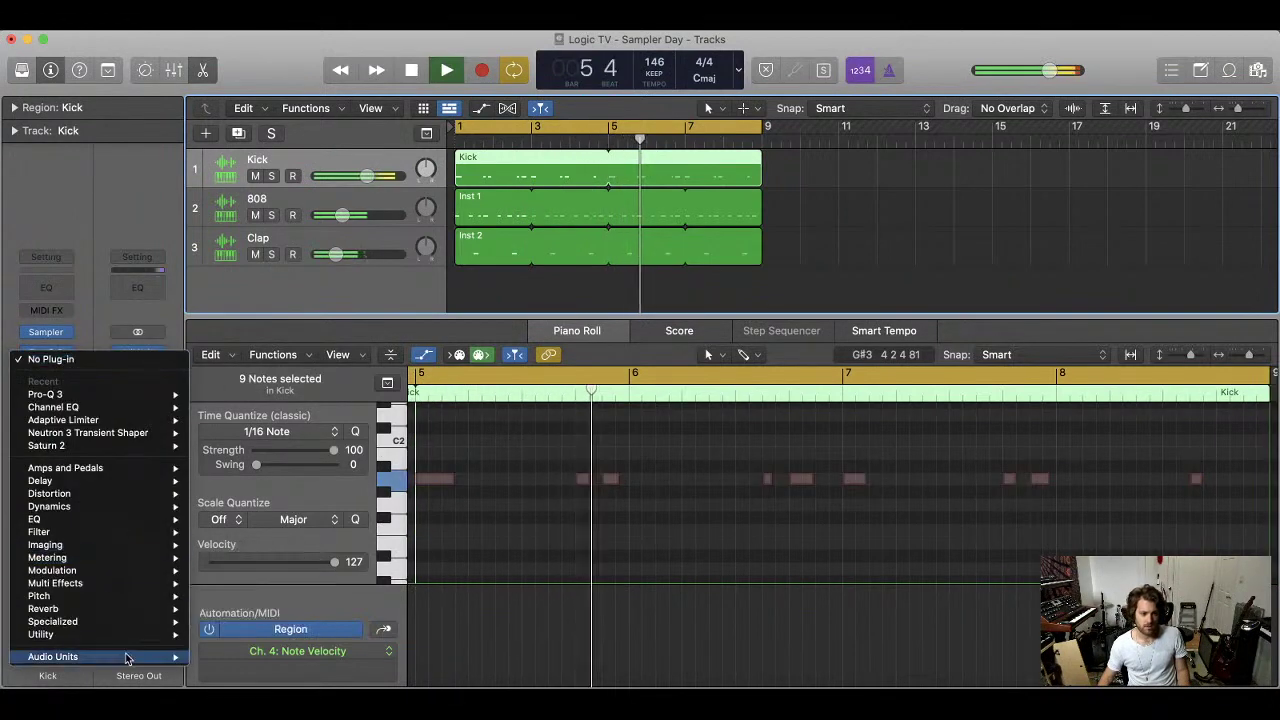
left_click(495, 299)
left_click(490, 297)
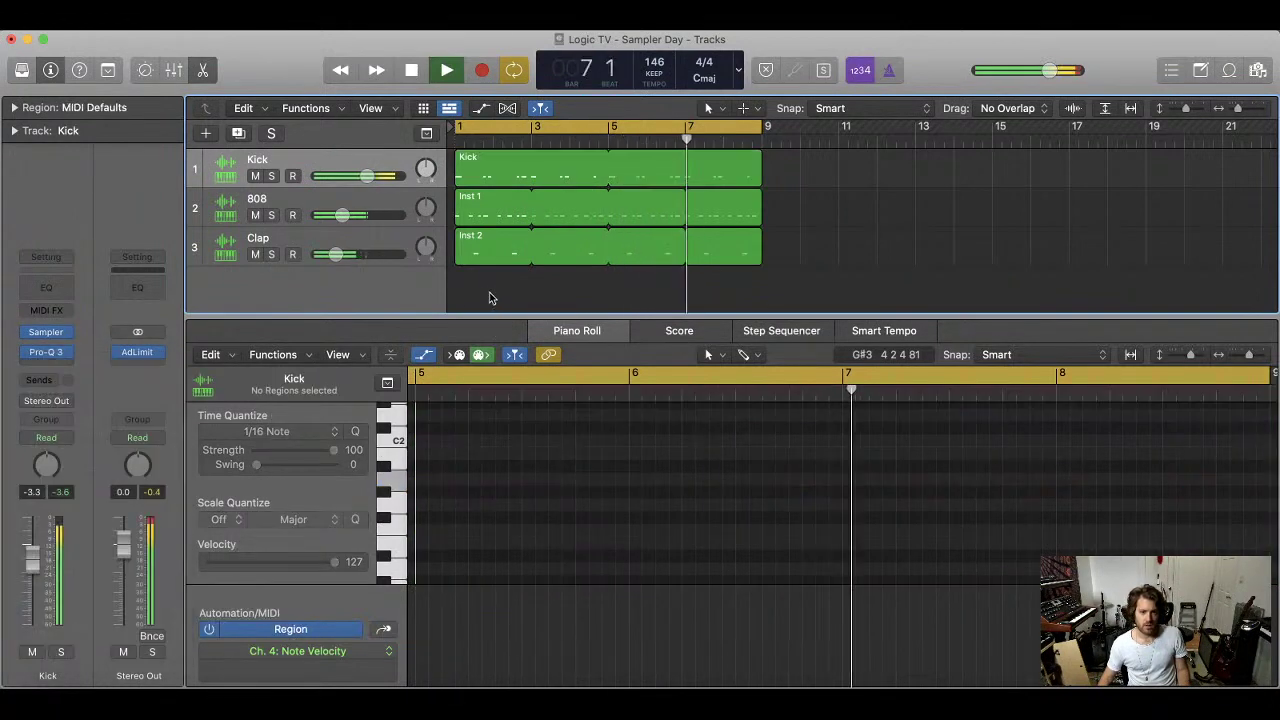
key("space")
Insert the stereo Plus 10 db Equaliser from Boz Digital Labs in the Kick track's next free effect slot
left_click(49, 368)
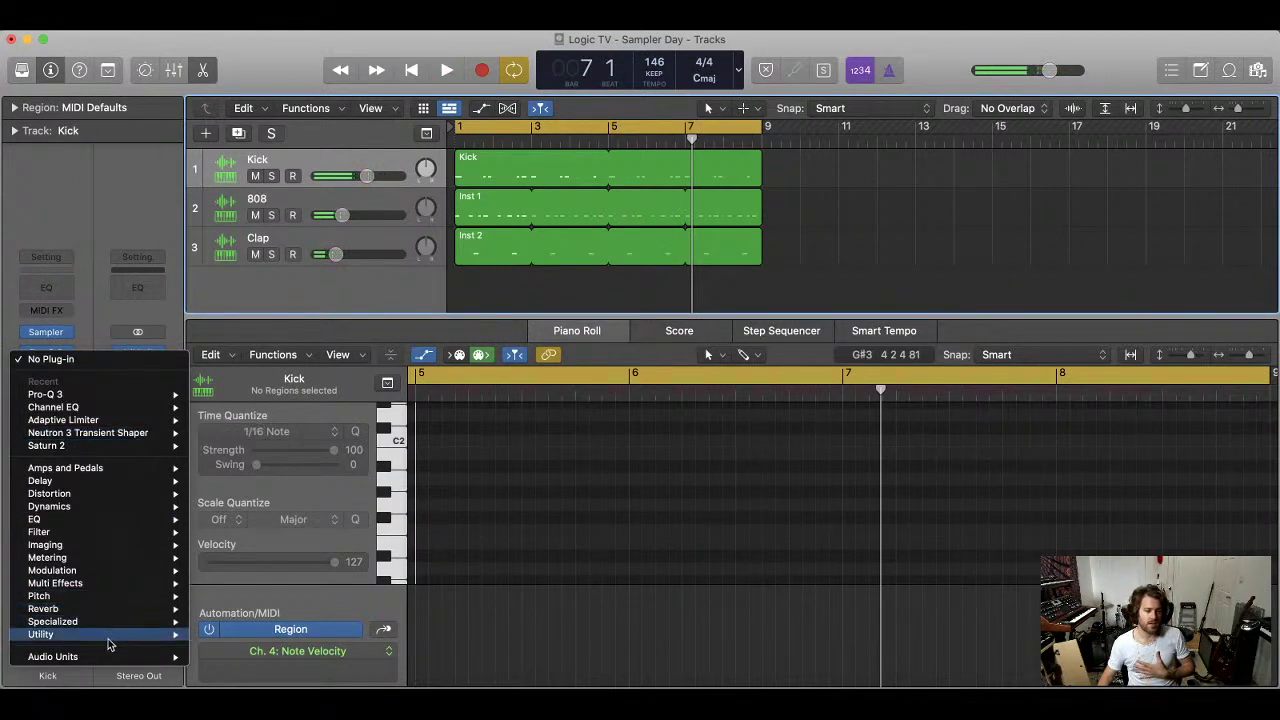
mouse_move(107, 657)
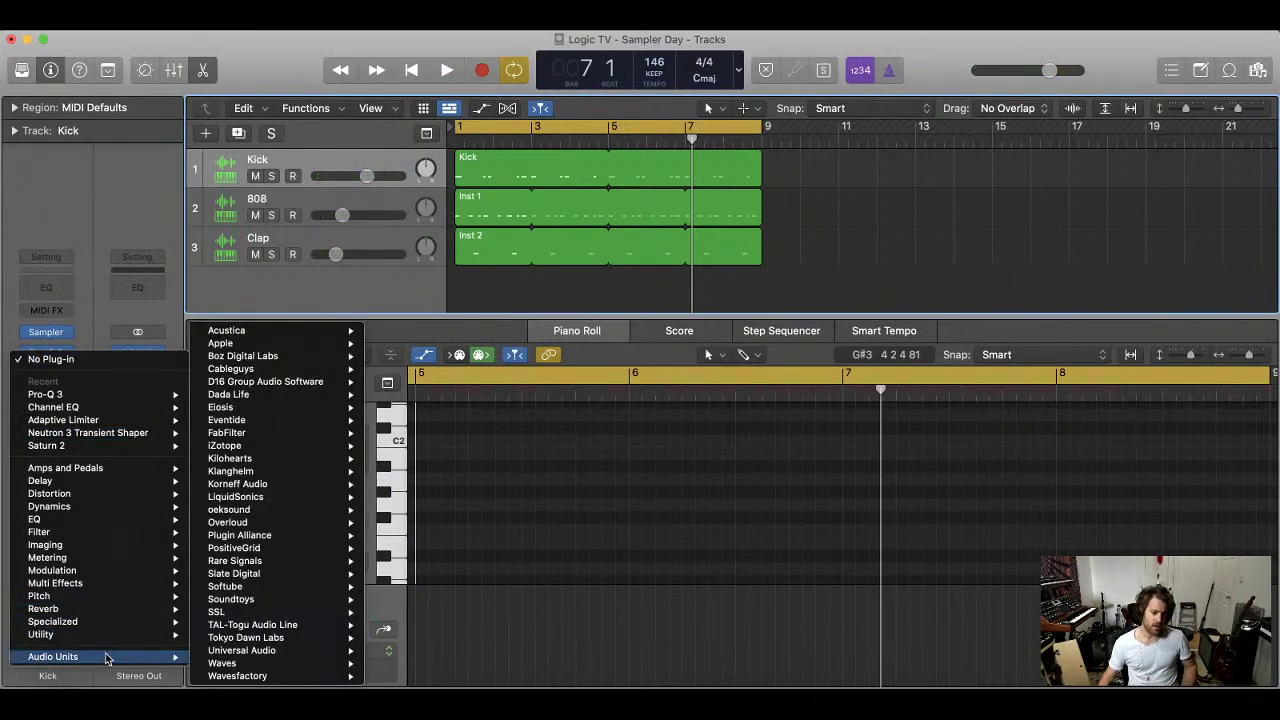
mouse_move(255, 601)
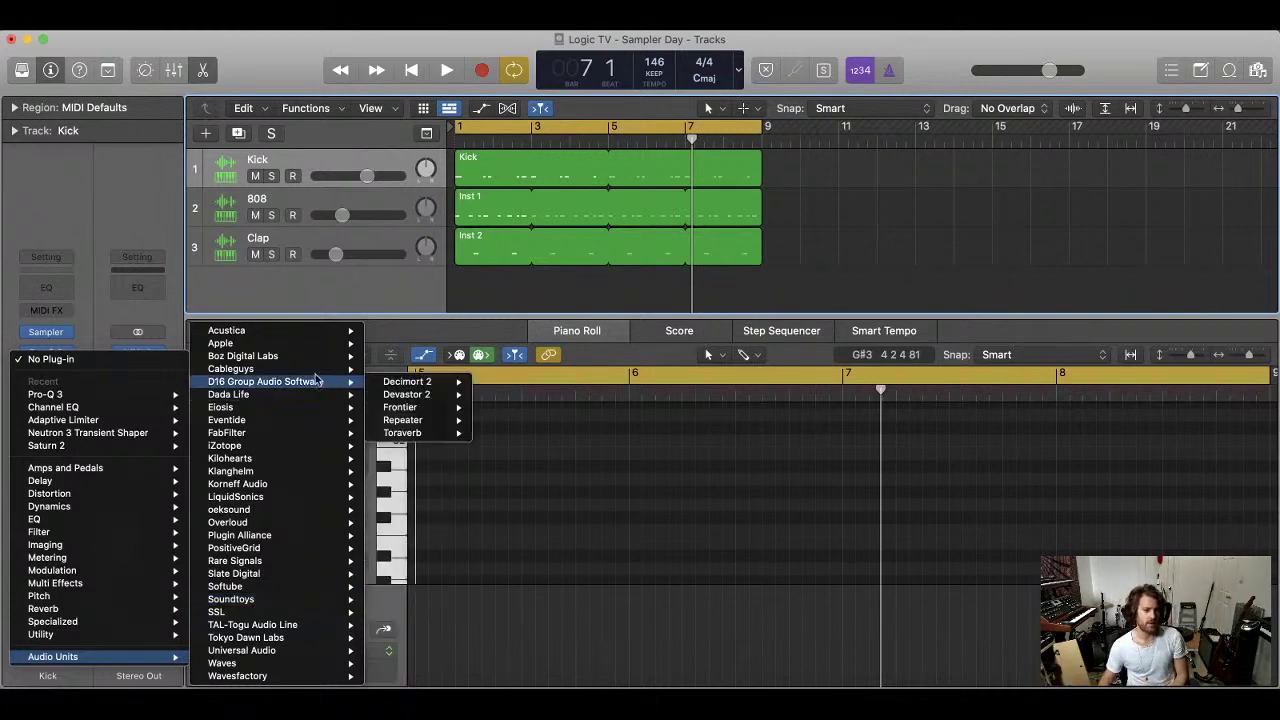
mouse_move(243, 356)
mouse_move(470, 446)
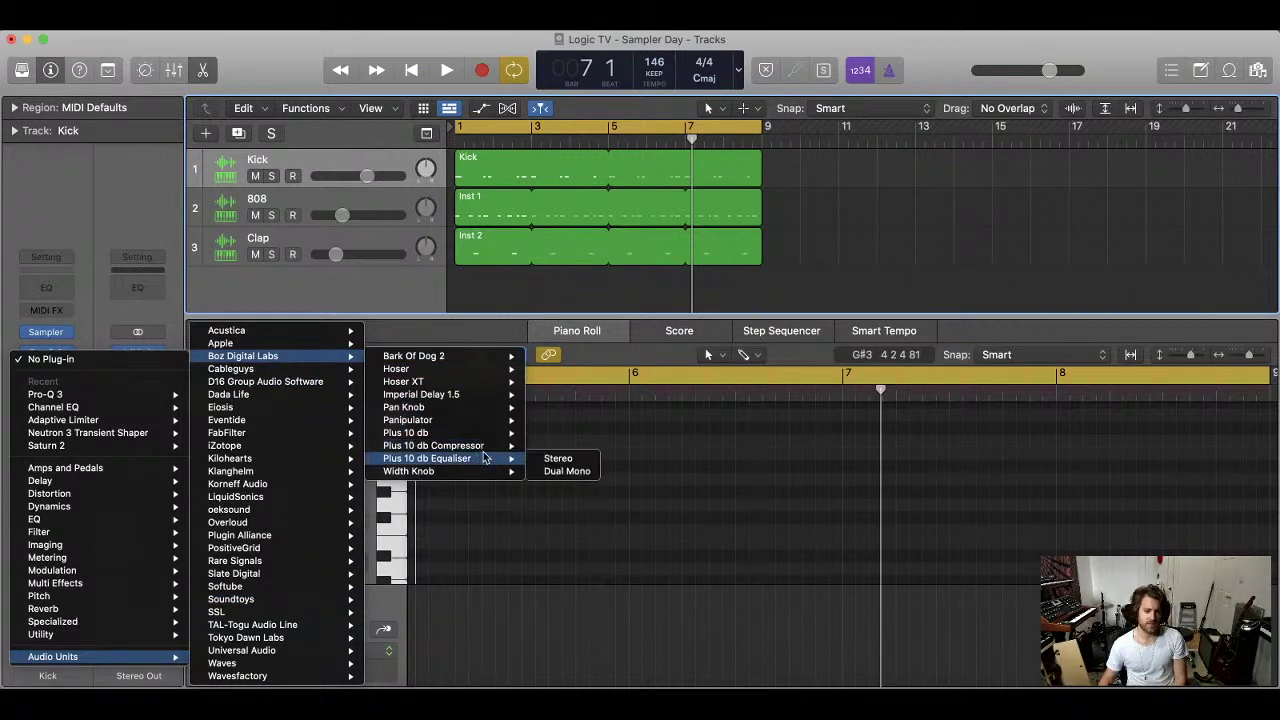
left_click(549, 459)
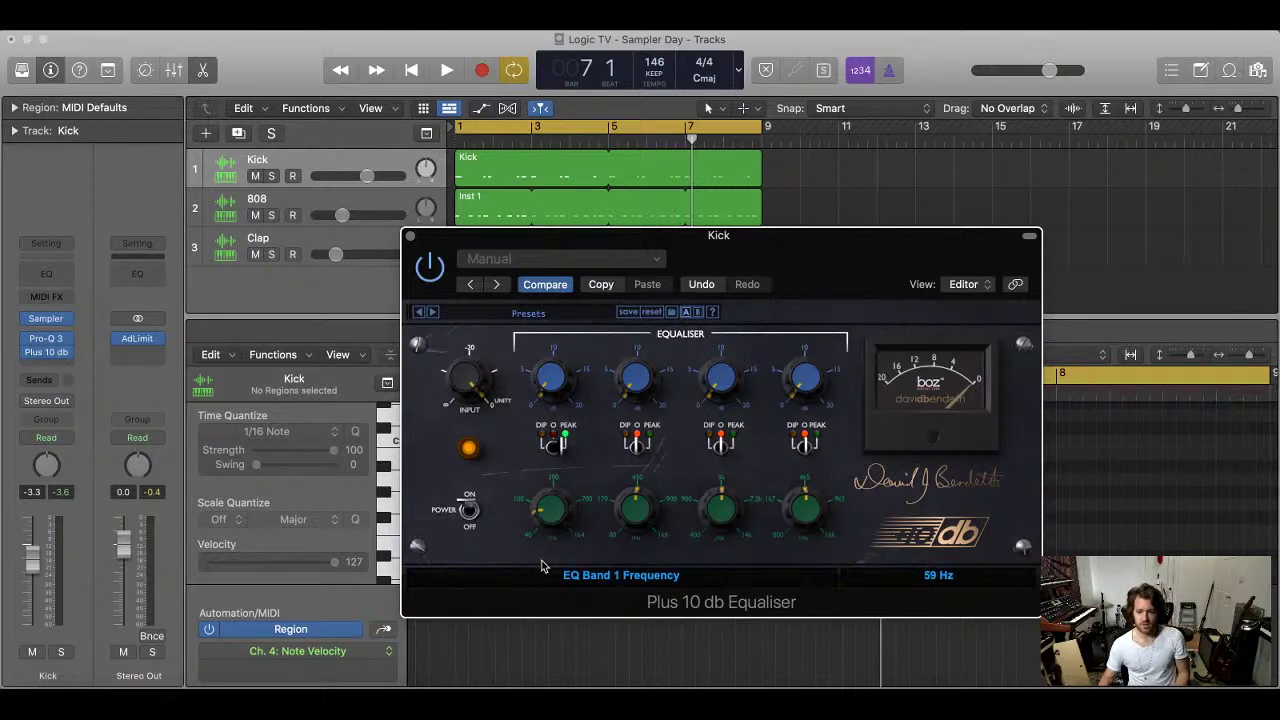
Try a low boost on the kick with band 1 of the Plus 10 db Equaliser at 56 Hz during playback
key("space")
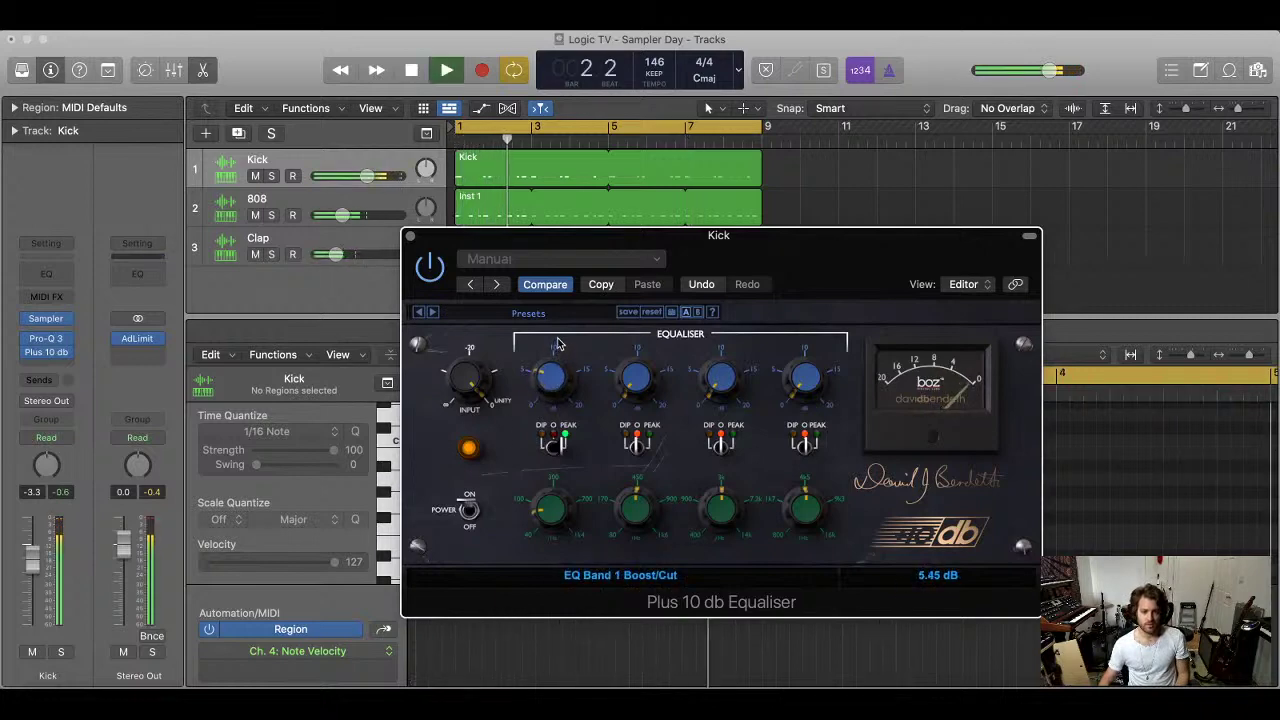
left_click_drag(558, 344, 560, 337)
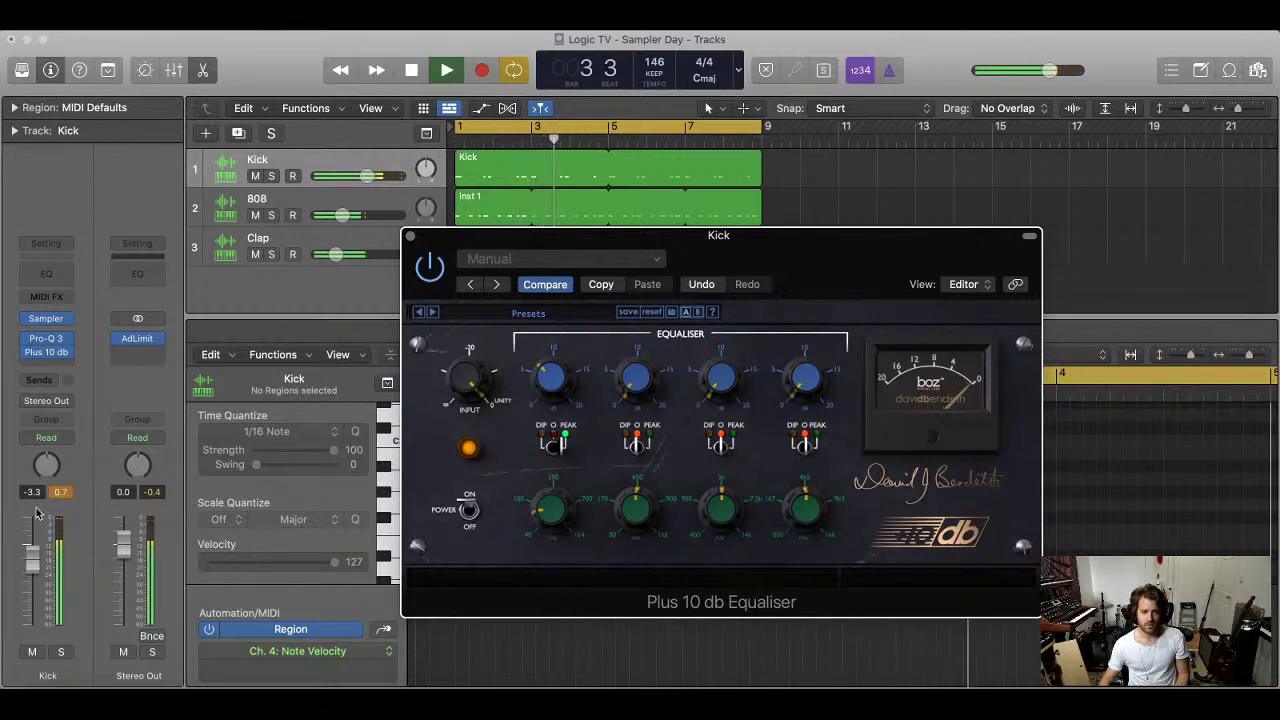
mouse_move(556, 484)
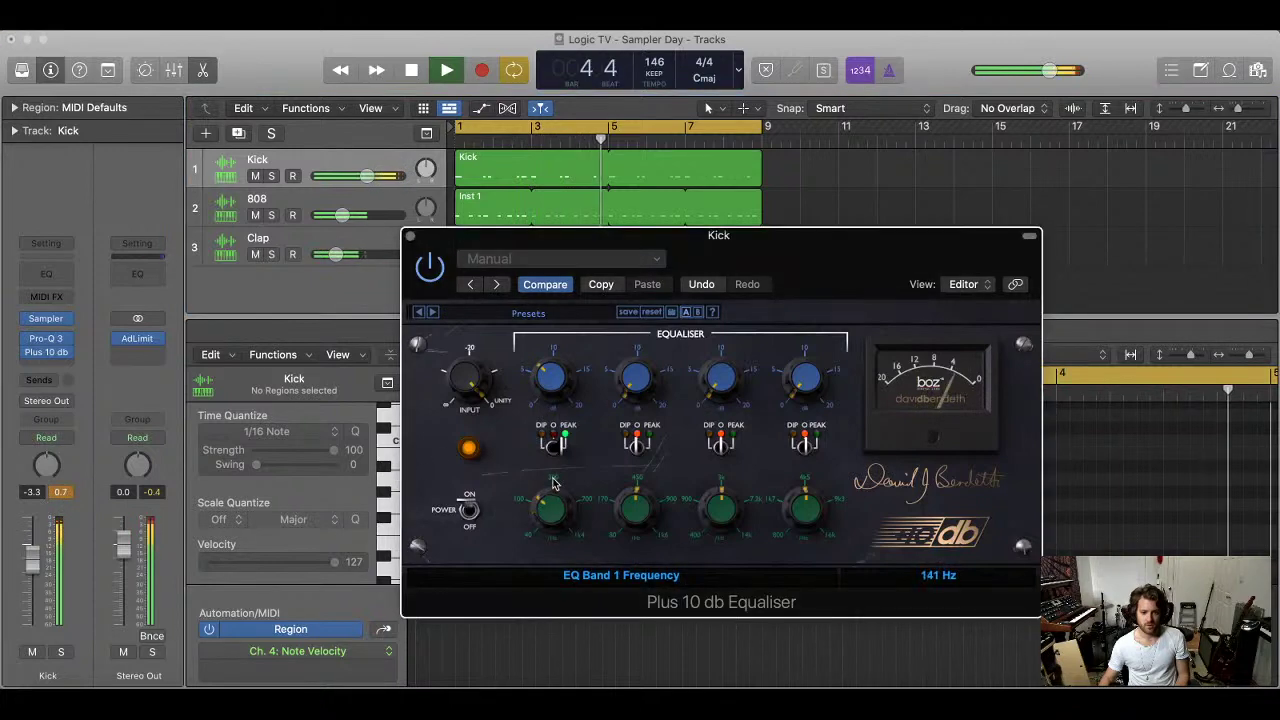
left_click_drag(556, 484, 546, 492)
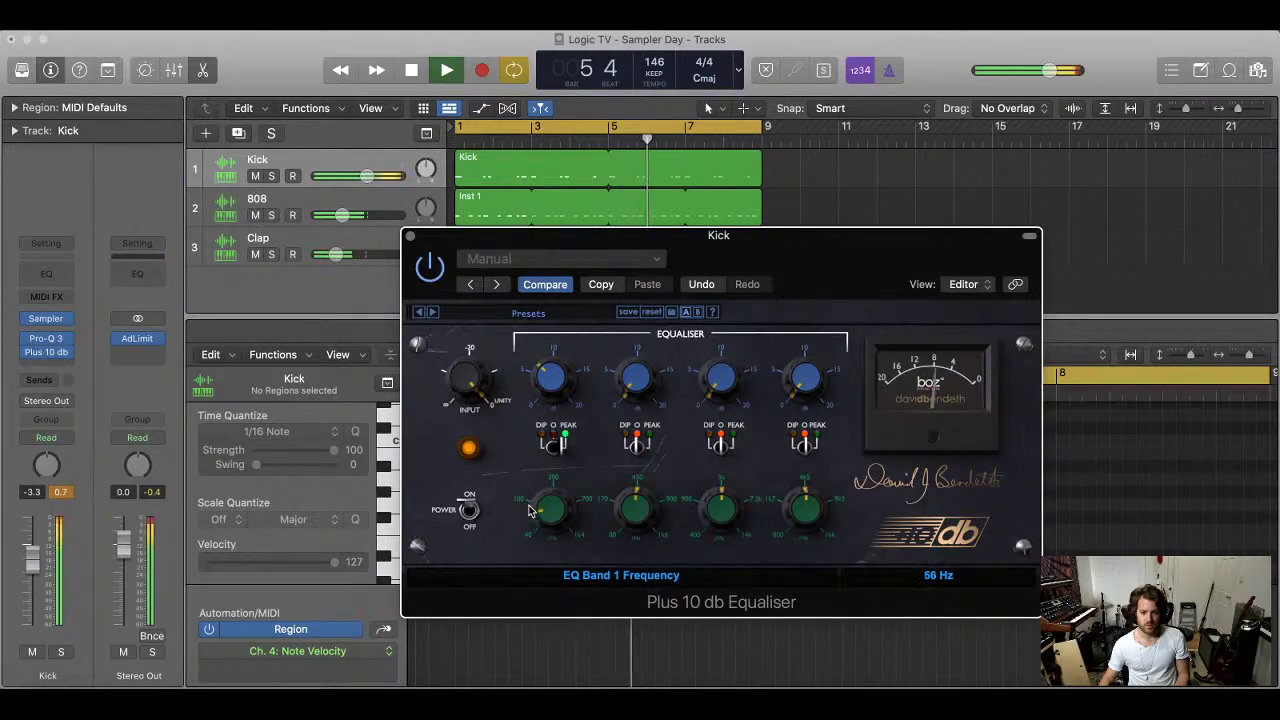
left_click(60, 495)
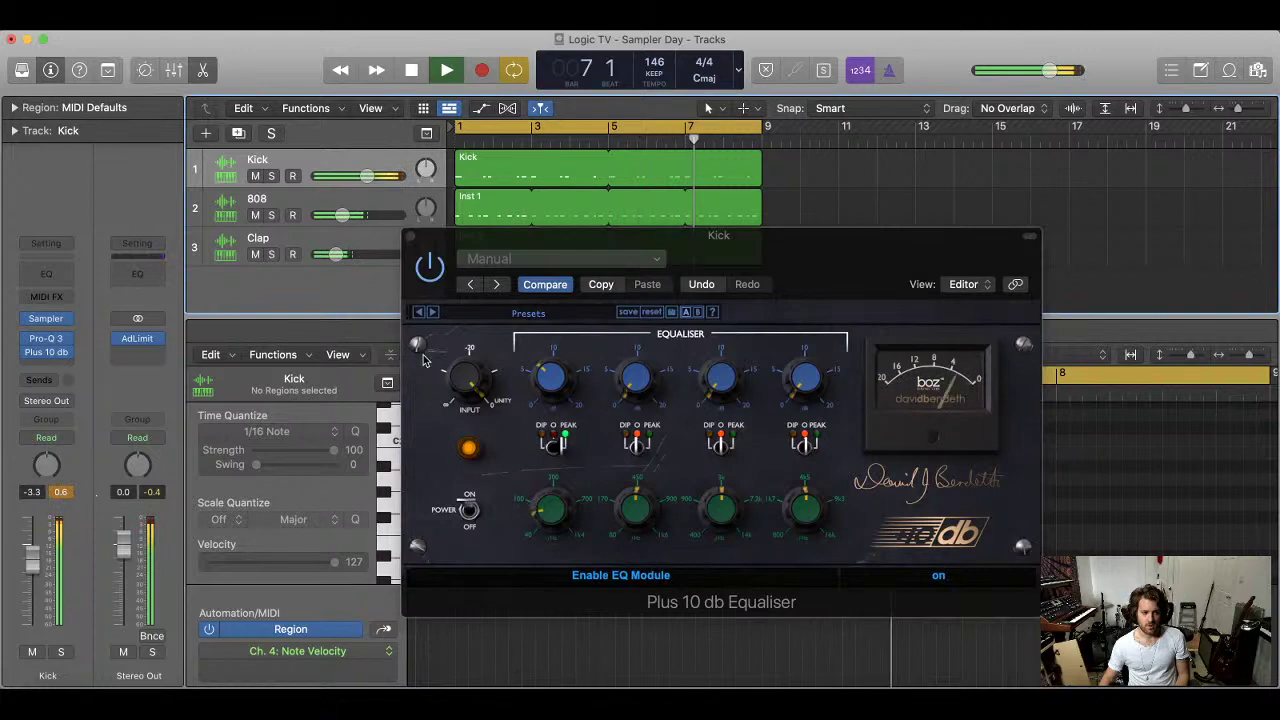
key("space")
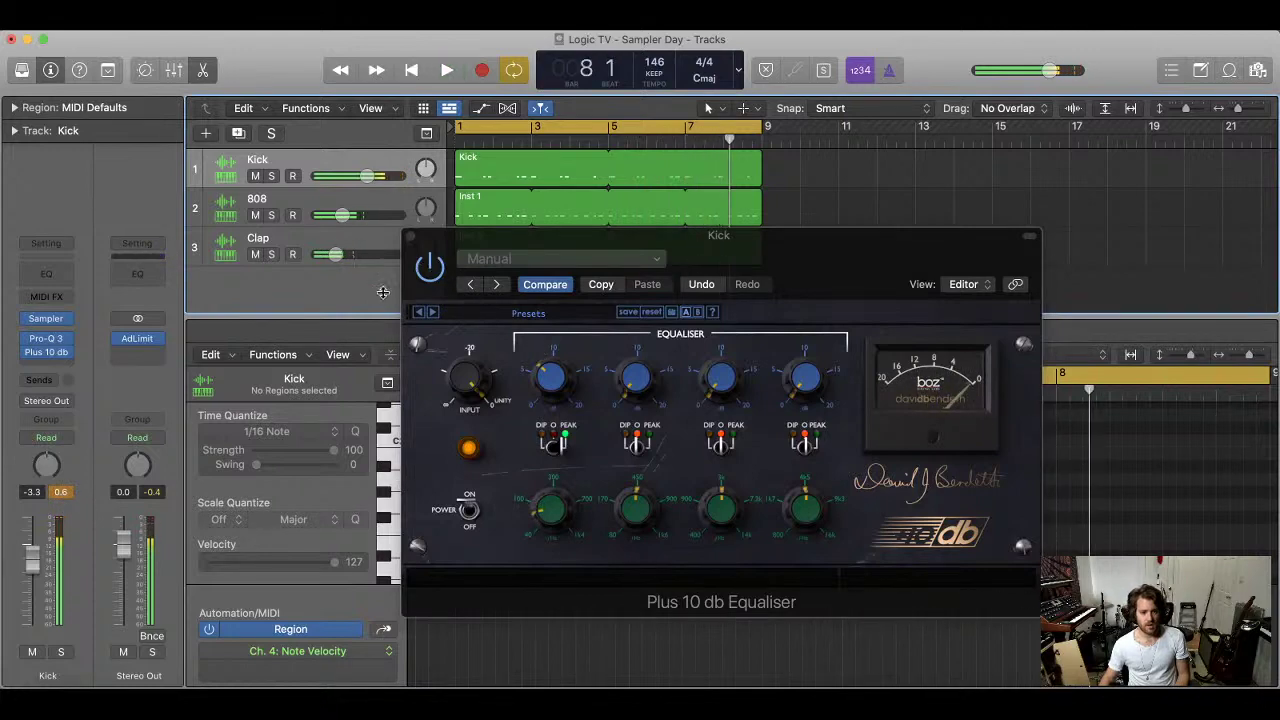
Replace the Plus 10 db Equaliser on the Kick track with the SSL Native Channelstrip v6
left_click(68, 352)
left_click(68, 370)
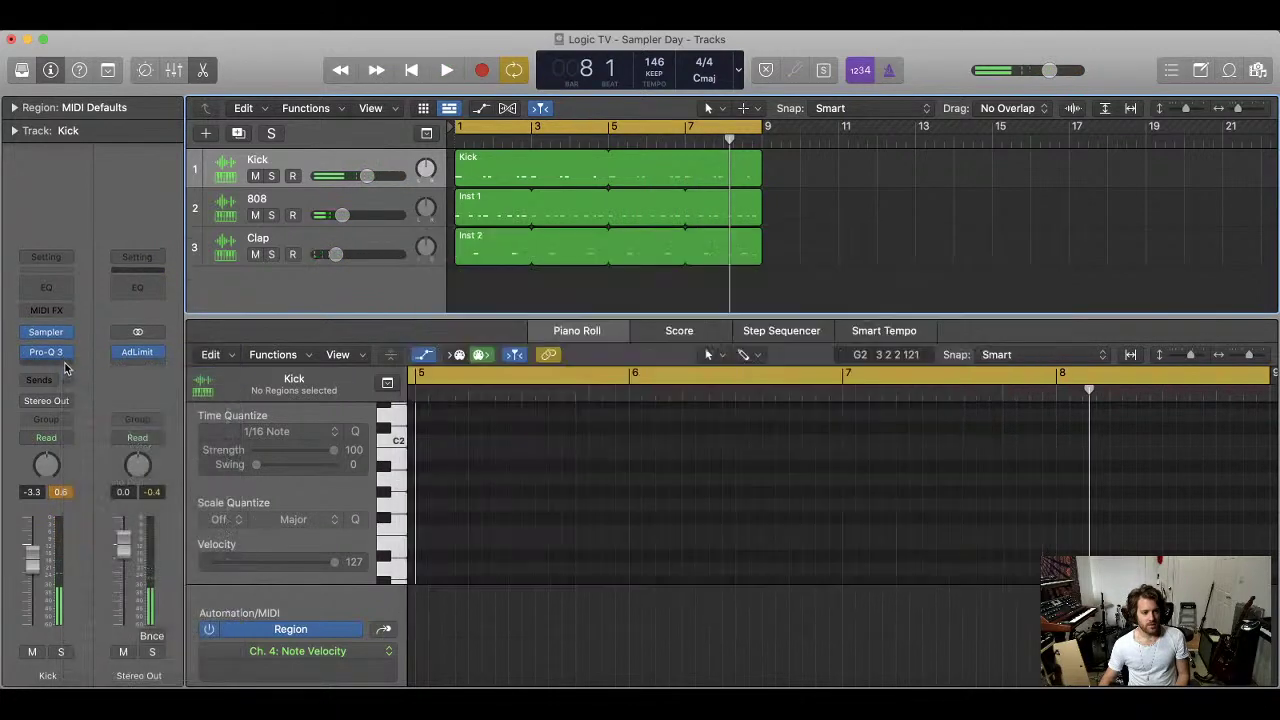
left_click(68, 365)
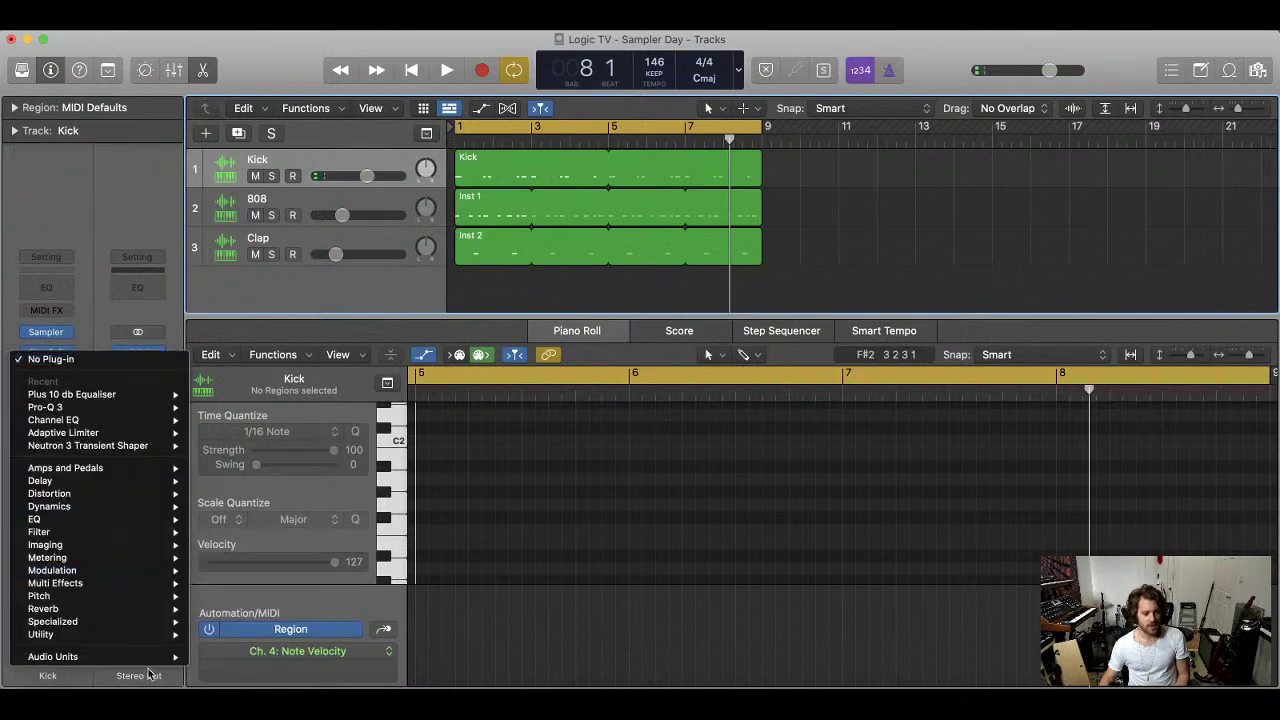
mouse_move(157, 664)
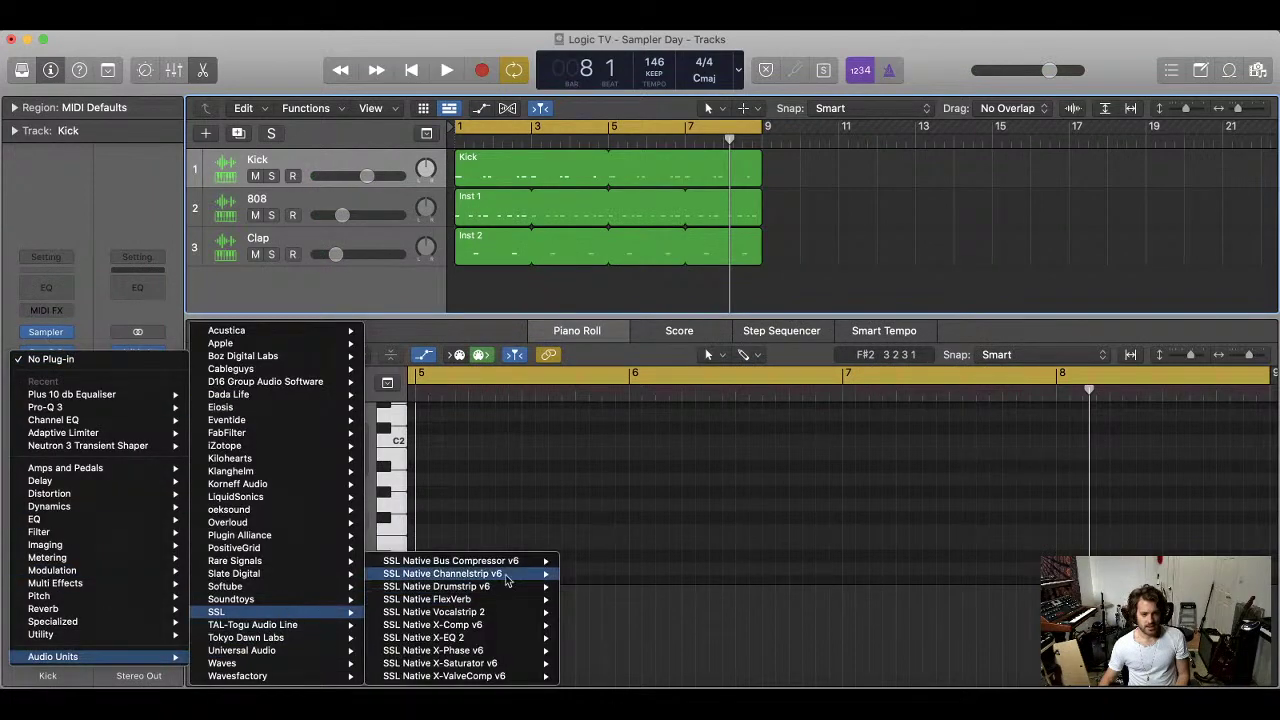
left_click(592, 575)
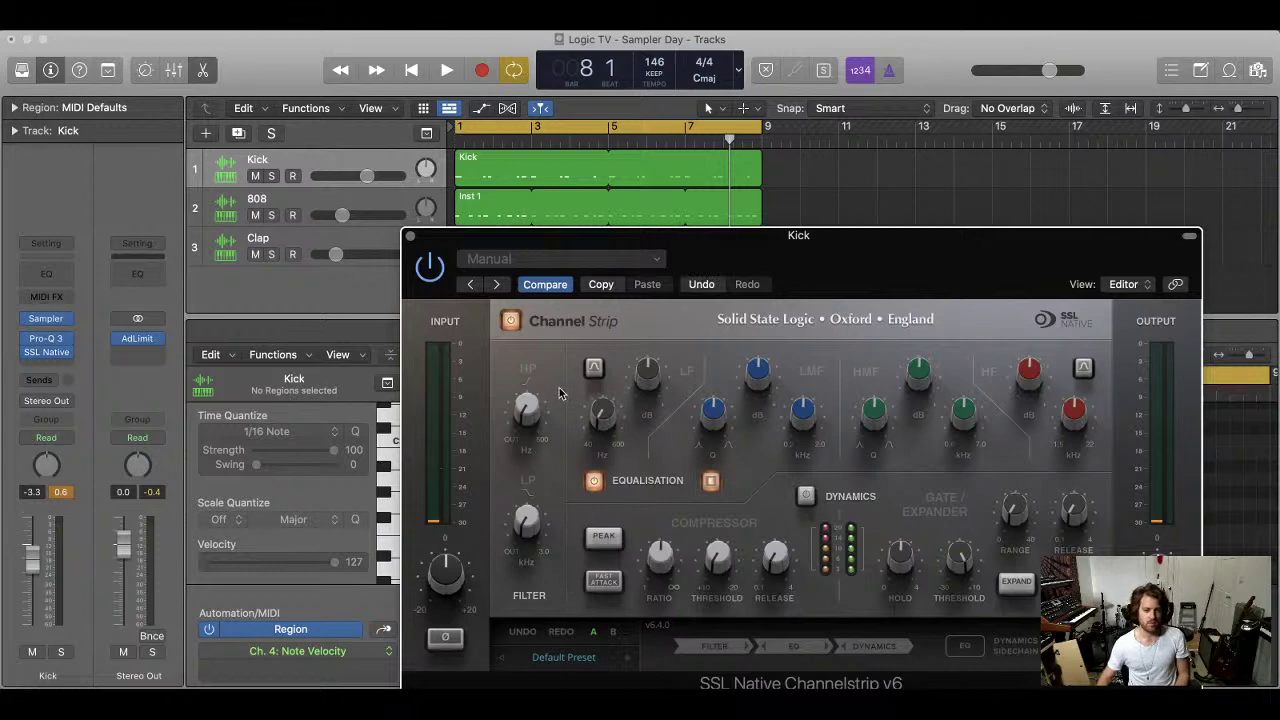
Boost the channel strip's LF band on the kick by about 6.3 dB at 48 Hz during playback and reset the peak reading
key("space")
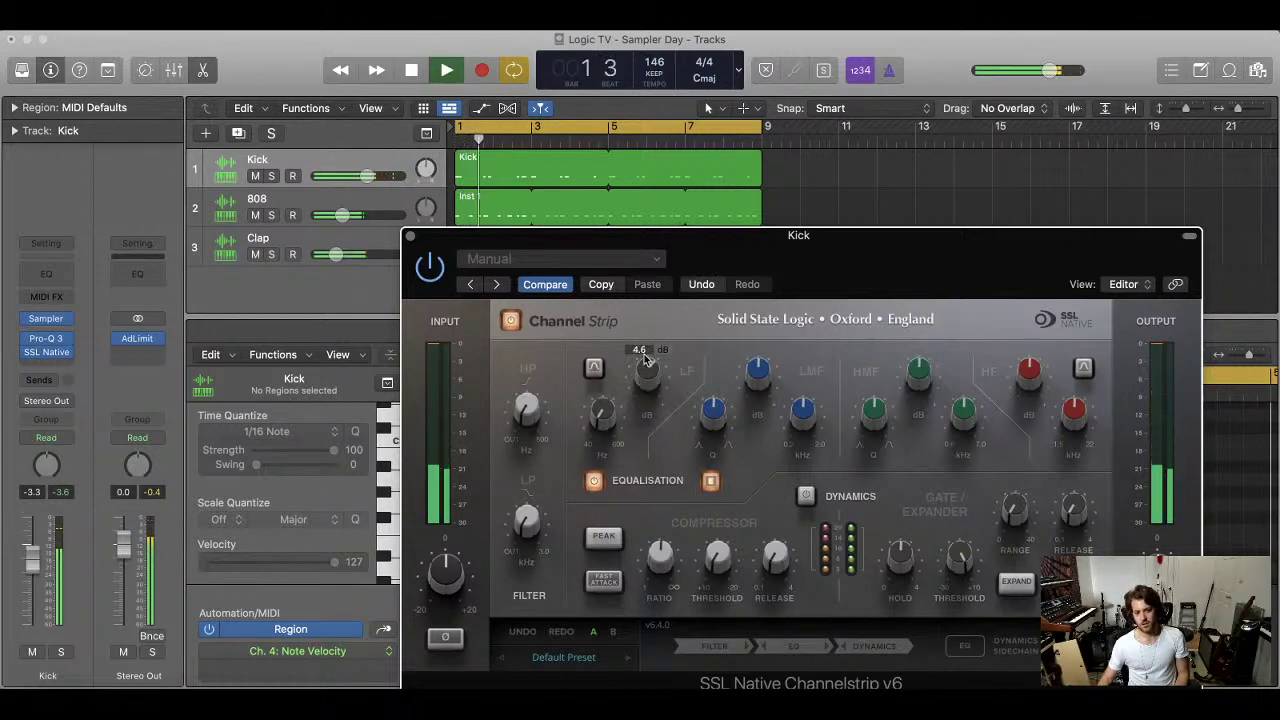
left_click_drag(645, 360, 646, 354)
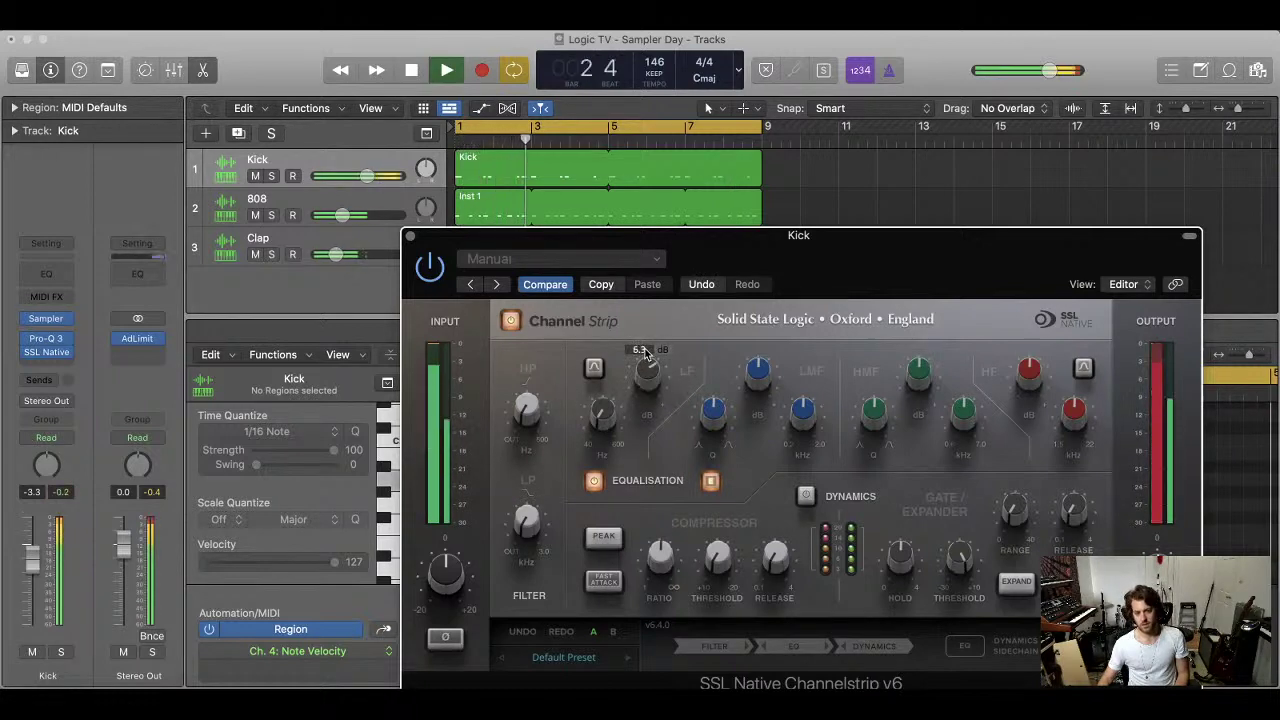
mouse_move(605, 424)
left_mouse_down()
mouse_move(615, 395)
mouse_move(607, 404)
left_mouse_up()
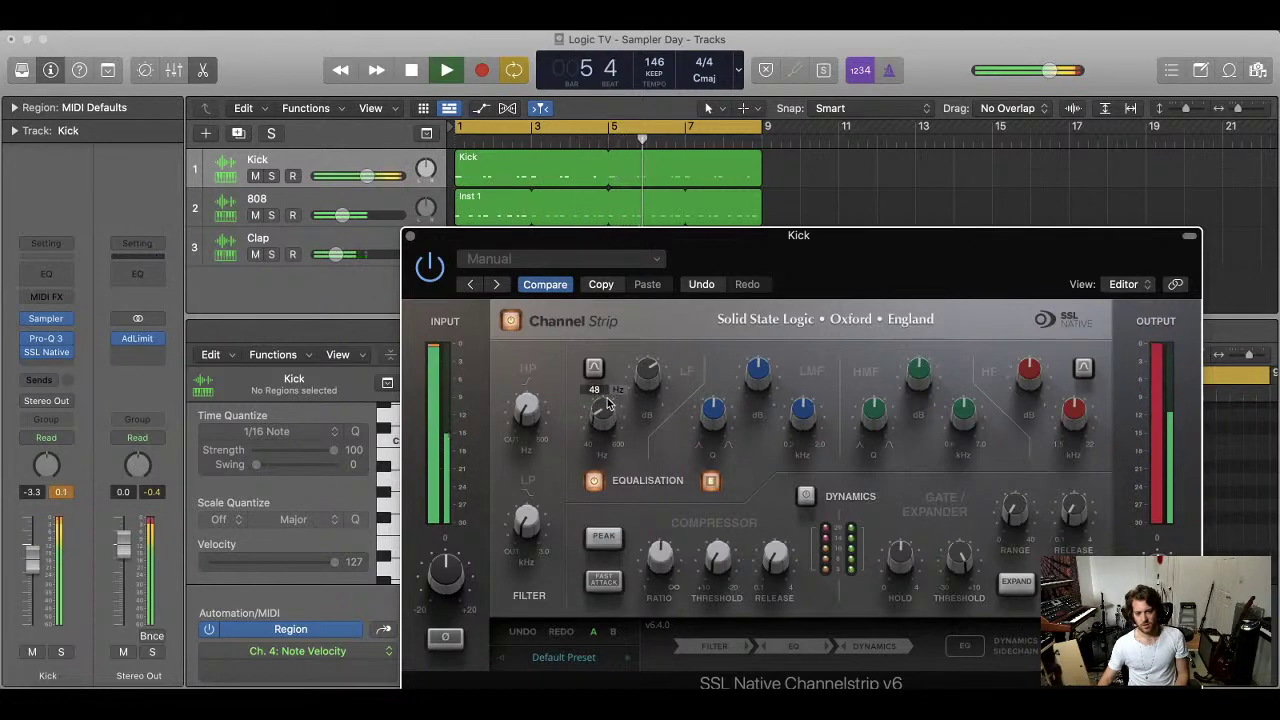
left_click(64, 494)
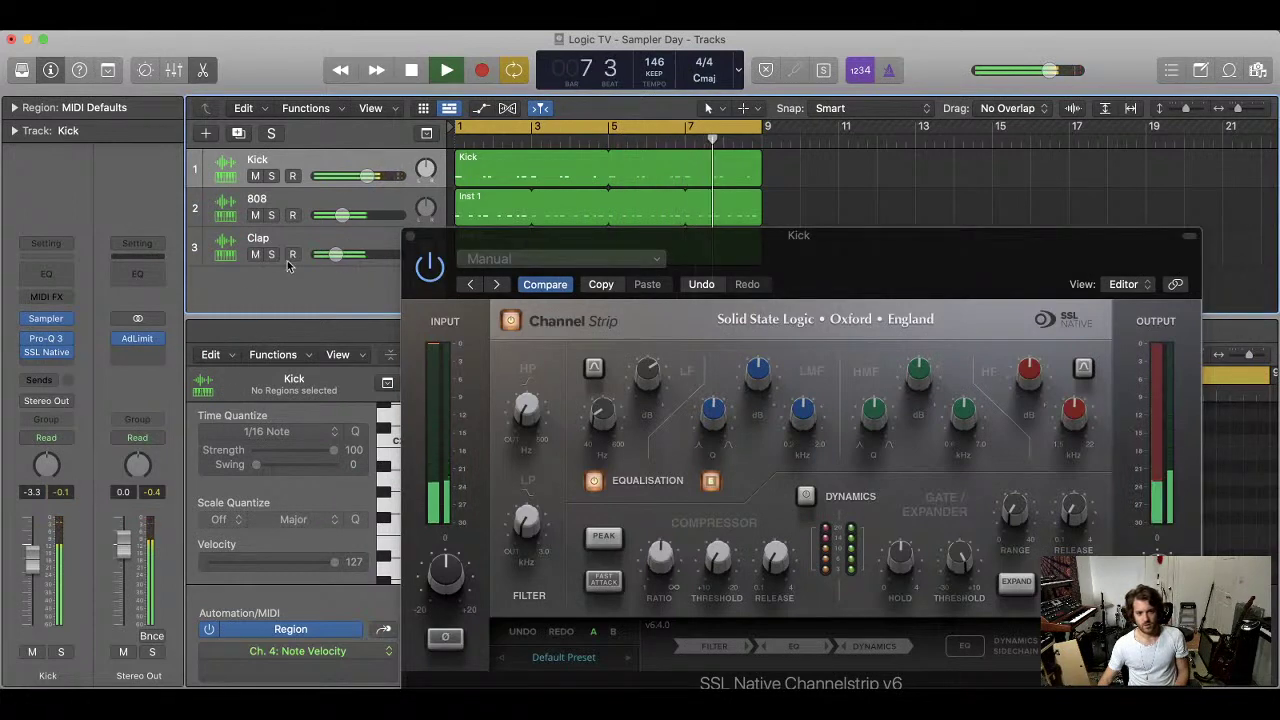
Lower the three track volumes together and trim the Kick a little further with the 808 and Clap muted
left_click_drag(288, 264, 348, 178)
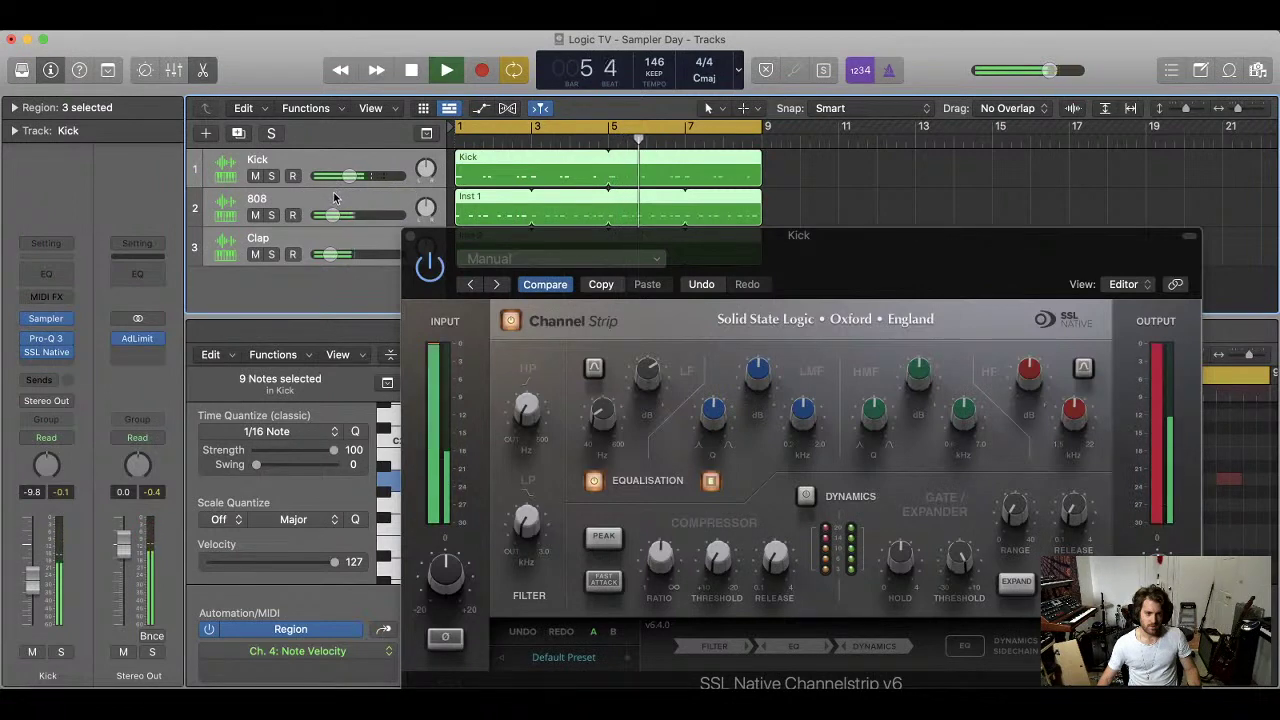
left_click(300, 207)
left_click(255, 215)
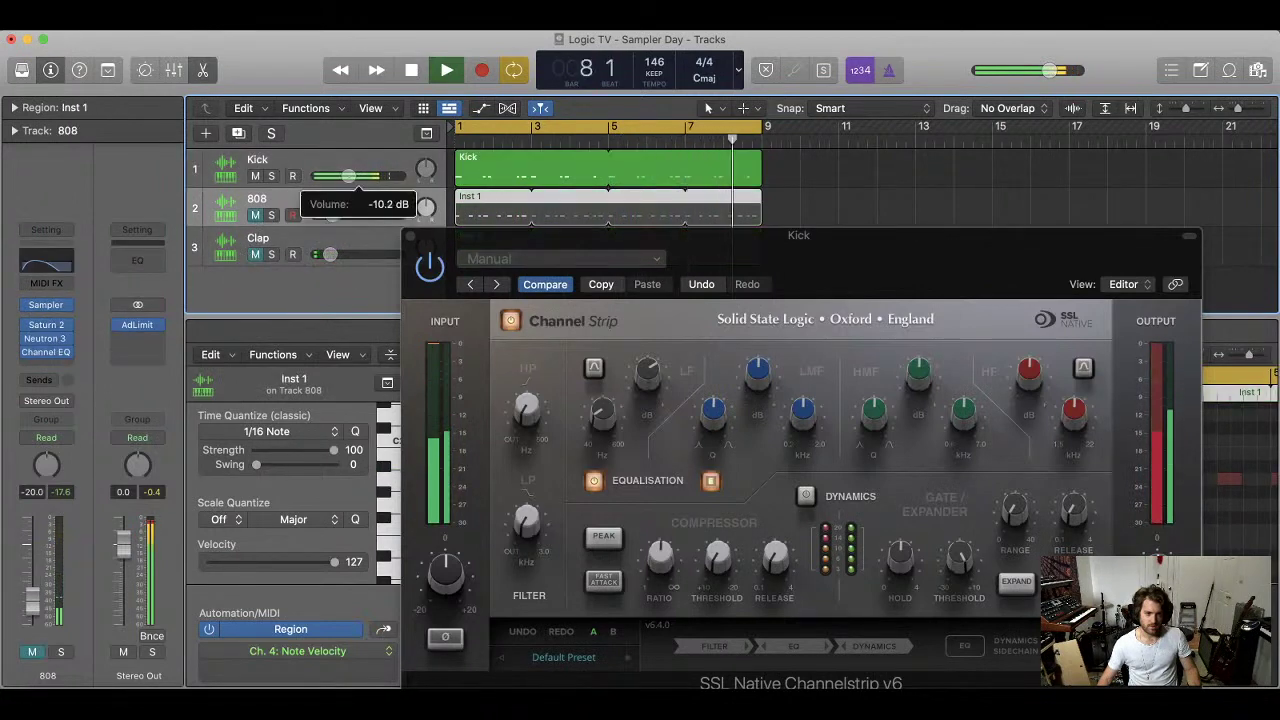
left_click_drag(344, 177, 341, 181)
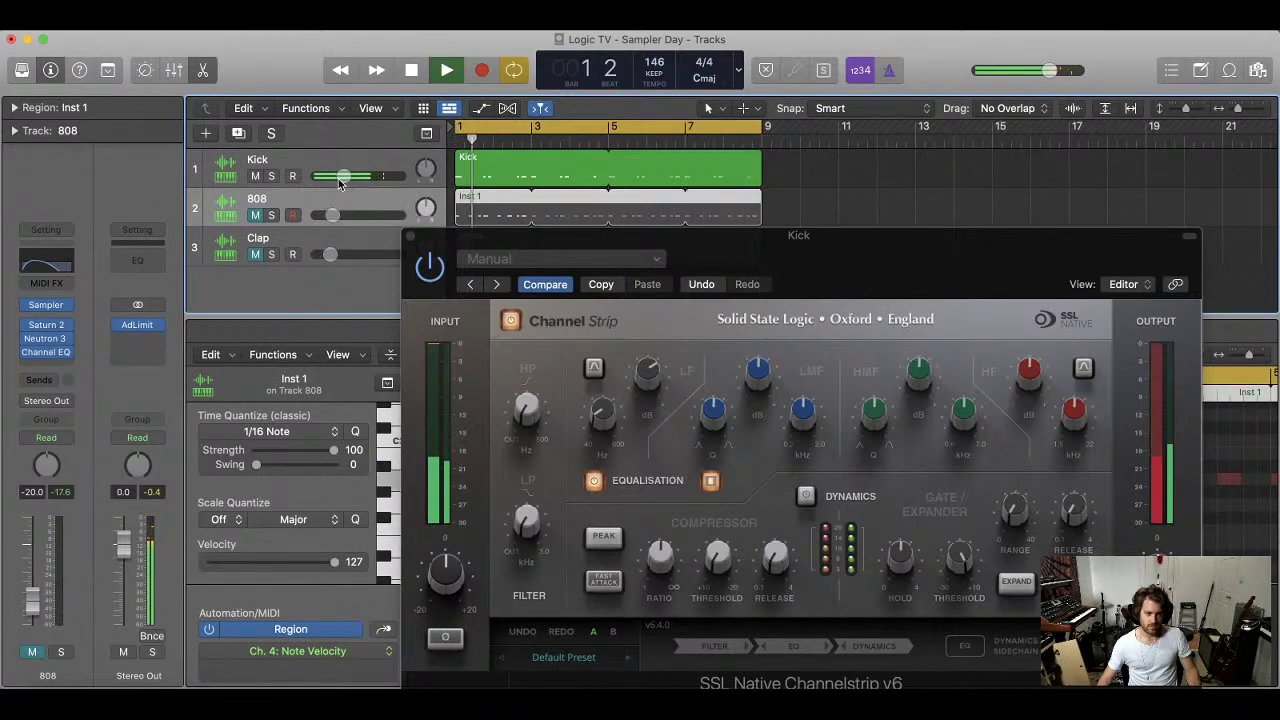
Unmute the 808 track and set its volume to about -20.5 dB against the kick
left_click(256, 215)
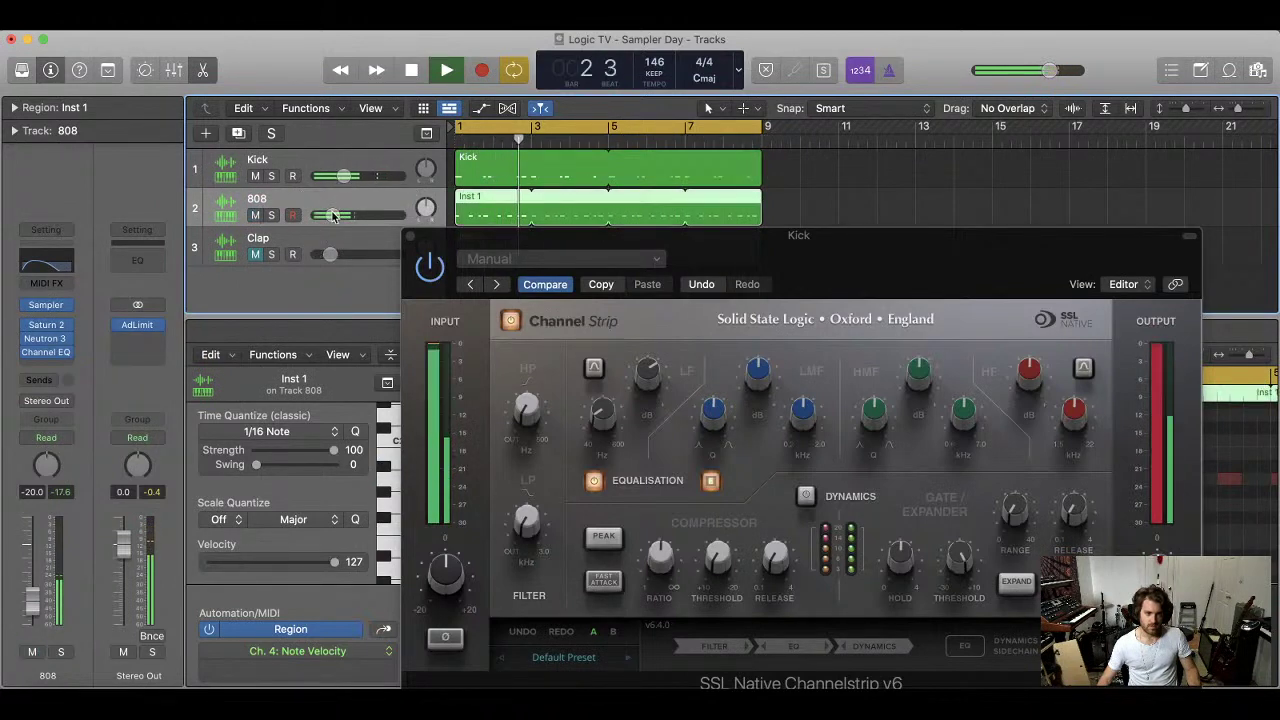
mouse_move(337, 215)
left_click_drag(337, 215, 334, 215)
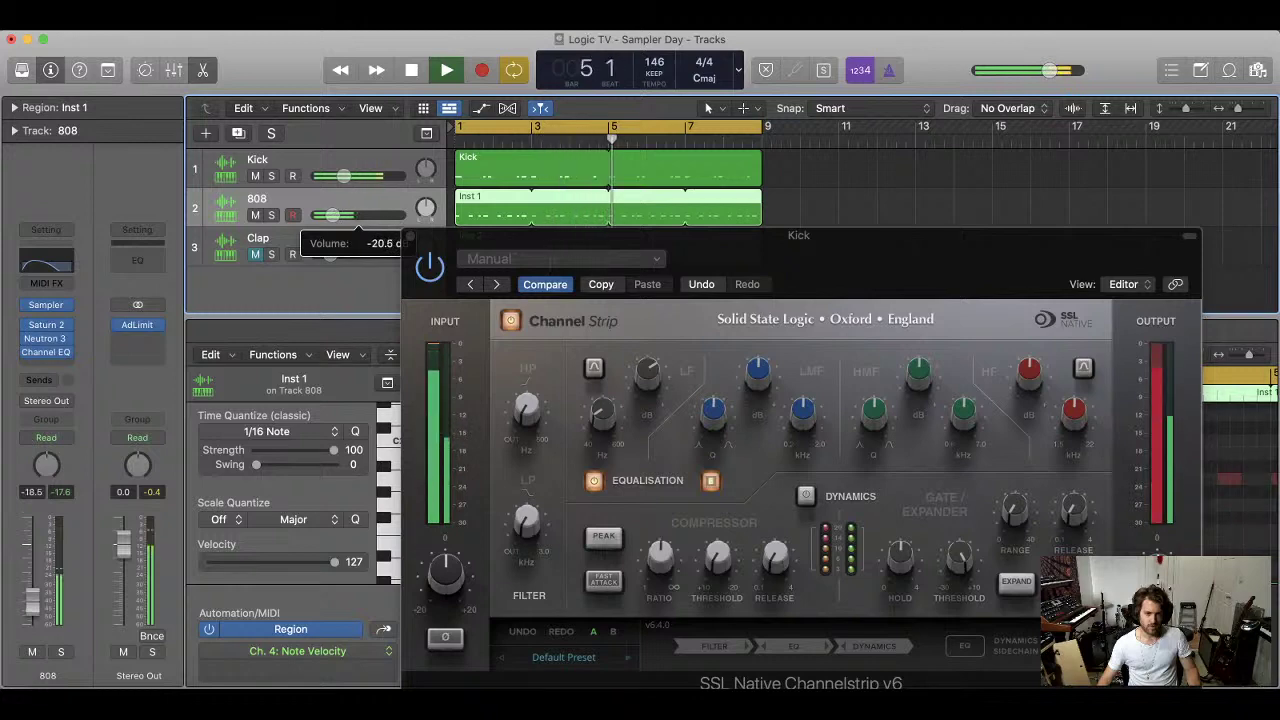
Unmute the Clap track and lower its volume to -27.5 dB
left_click(826, 199)
left_click(265, 245)
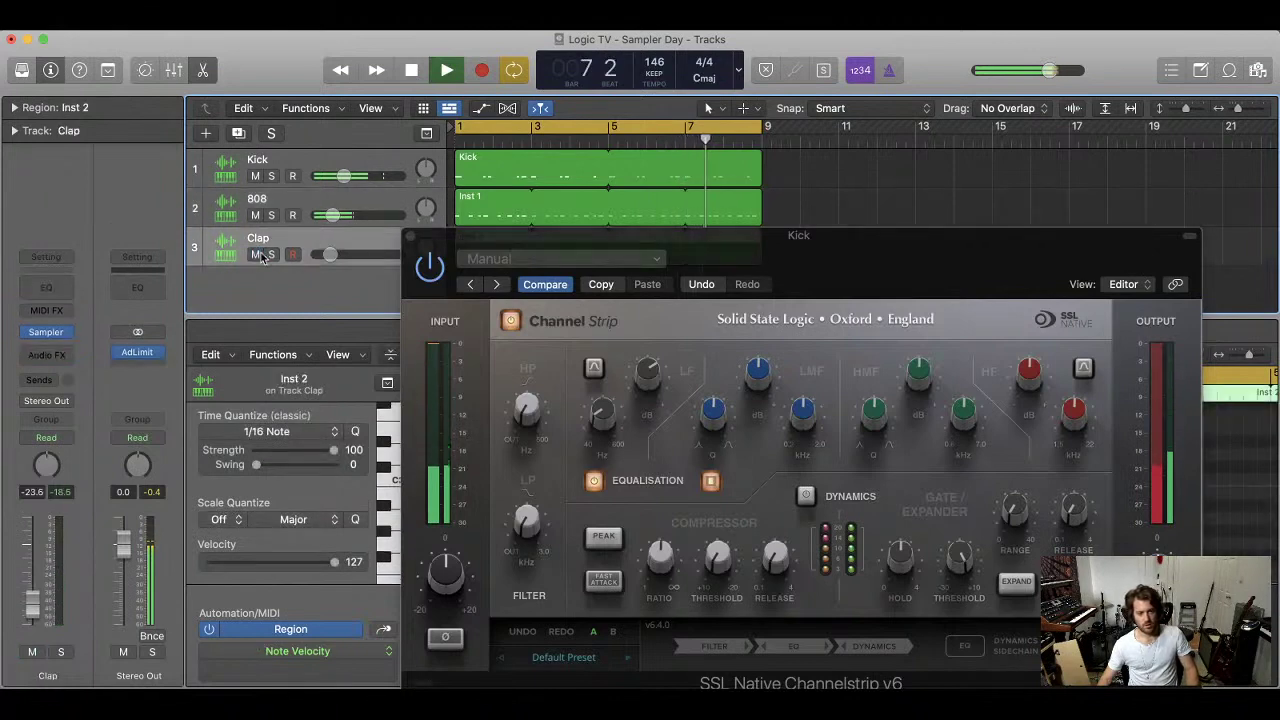
mouse_move(330, 254)
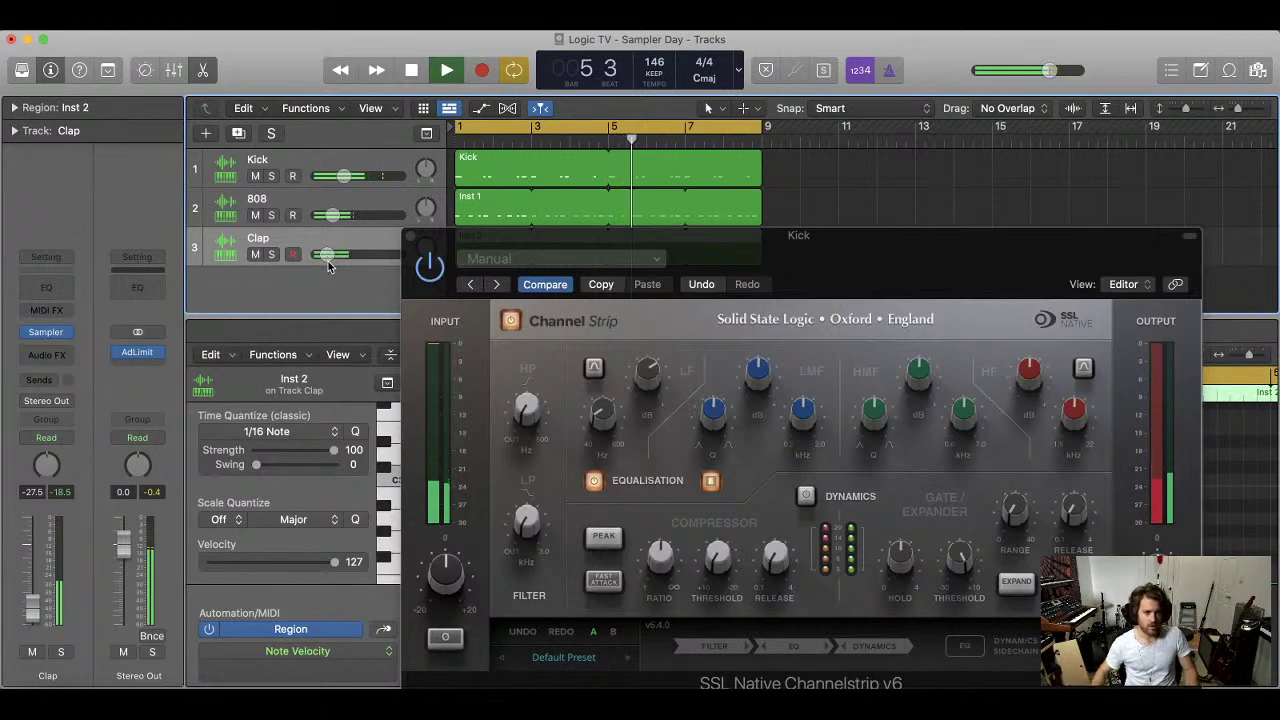
Try the channel strip's high-pass filter on the kick at 24.9 Hz and set it back to Out
mouse_move(530, 404)
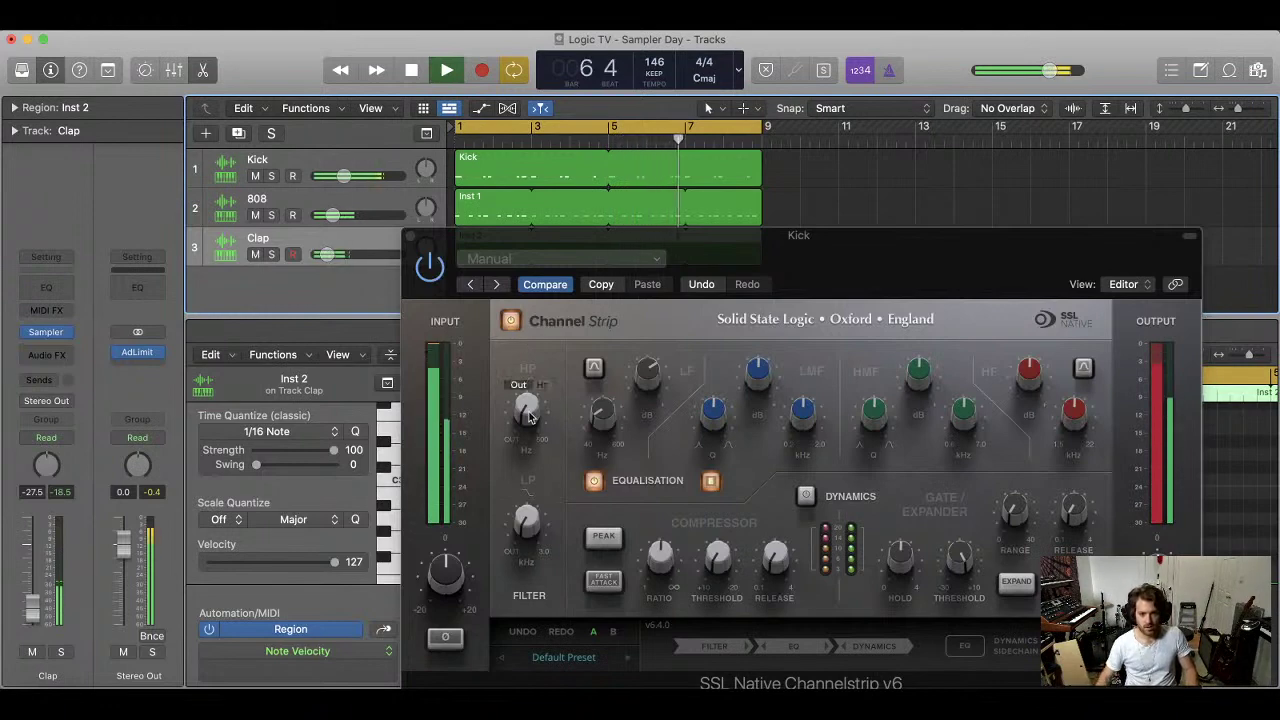
scroll(530, 404, "up", 1)
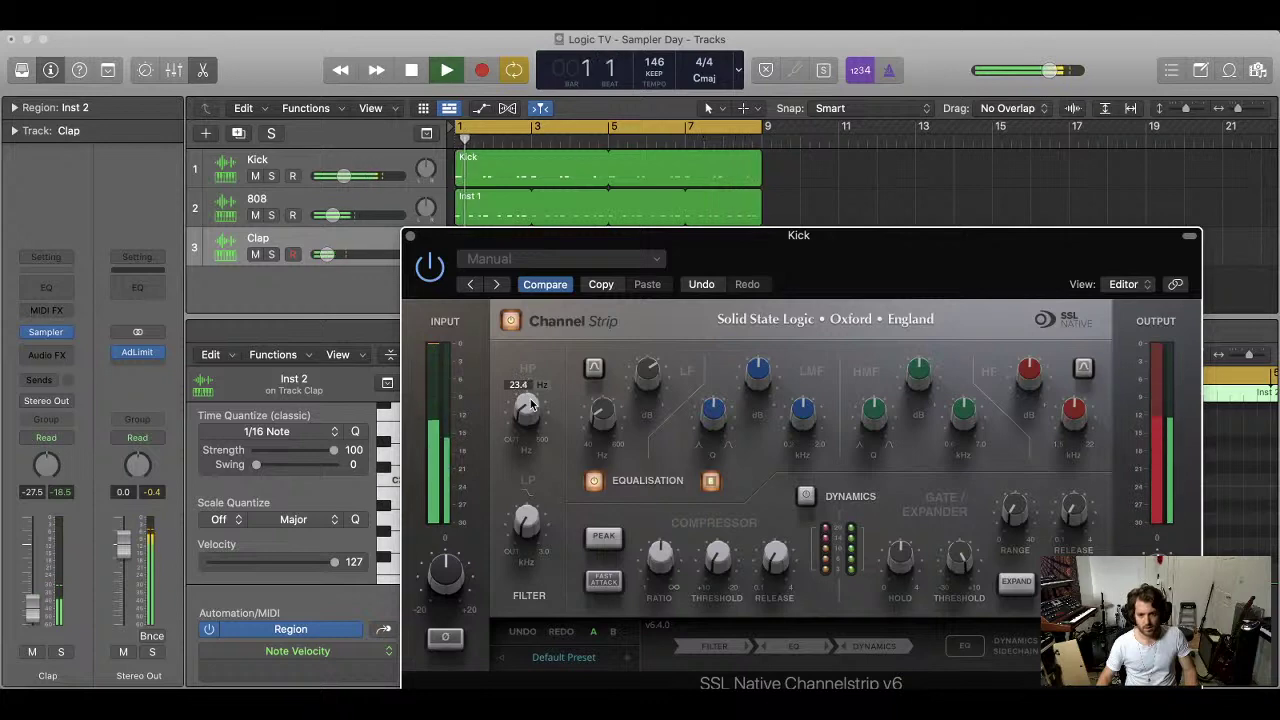
scroll(530, 404, "up", 1)
left_click_drag(530, 403, 534, 399)
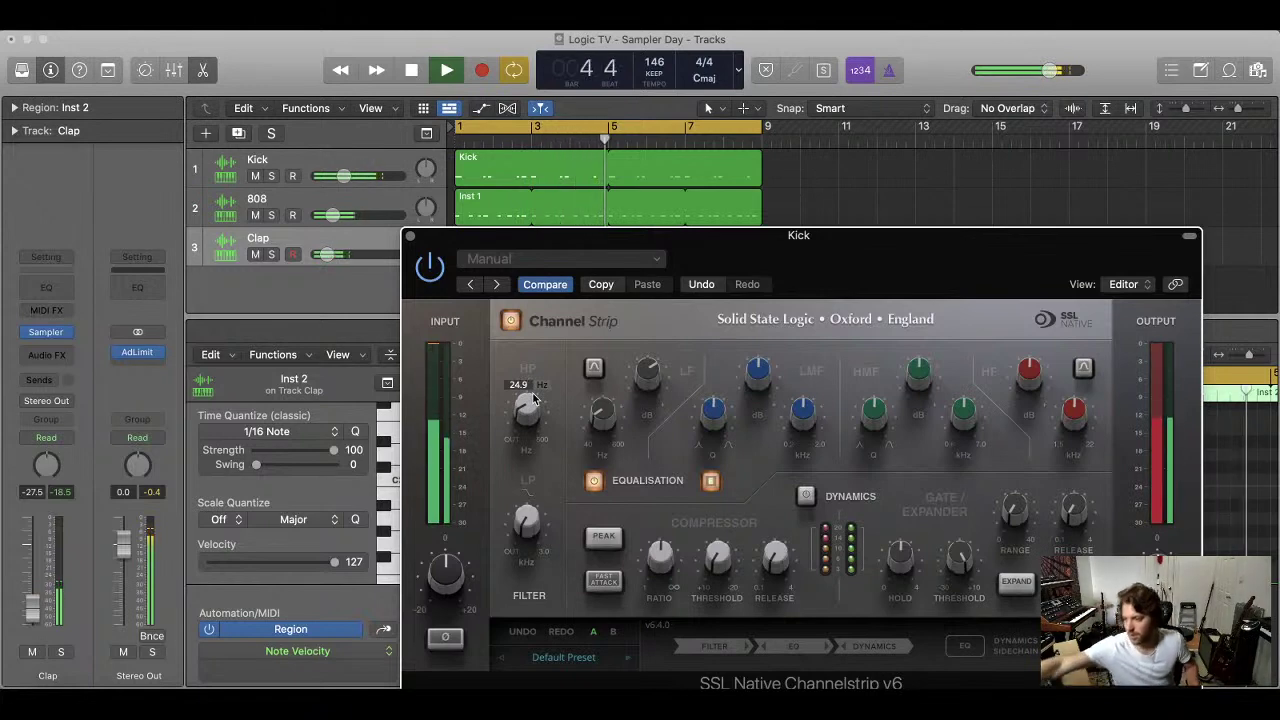
left_click_drag(534, 399, 533, 421)
Stop playback, close the Kick channel strip window and hide the Piano Roll
key("space")
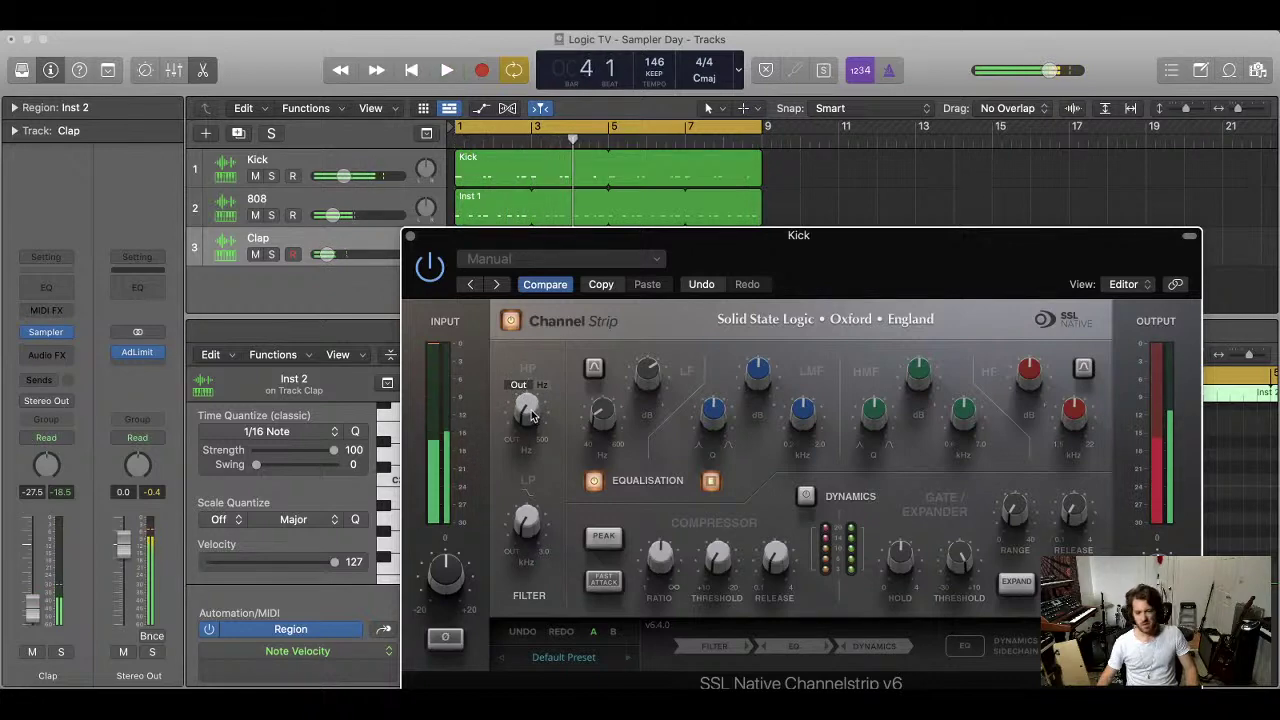
left_click(410, 236)
left_click(784, 282)
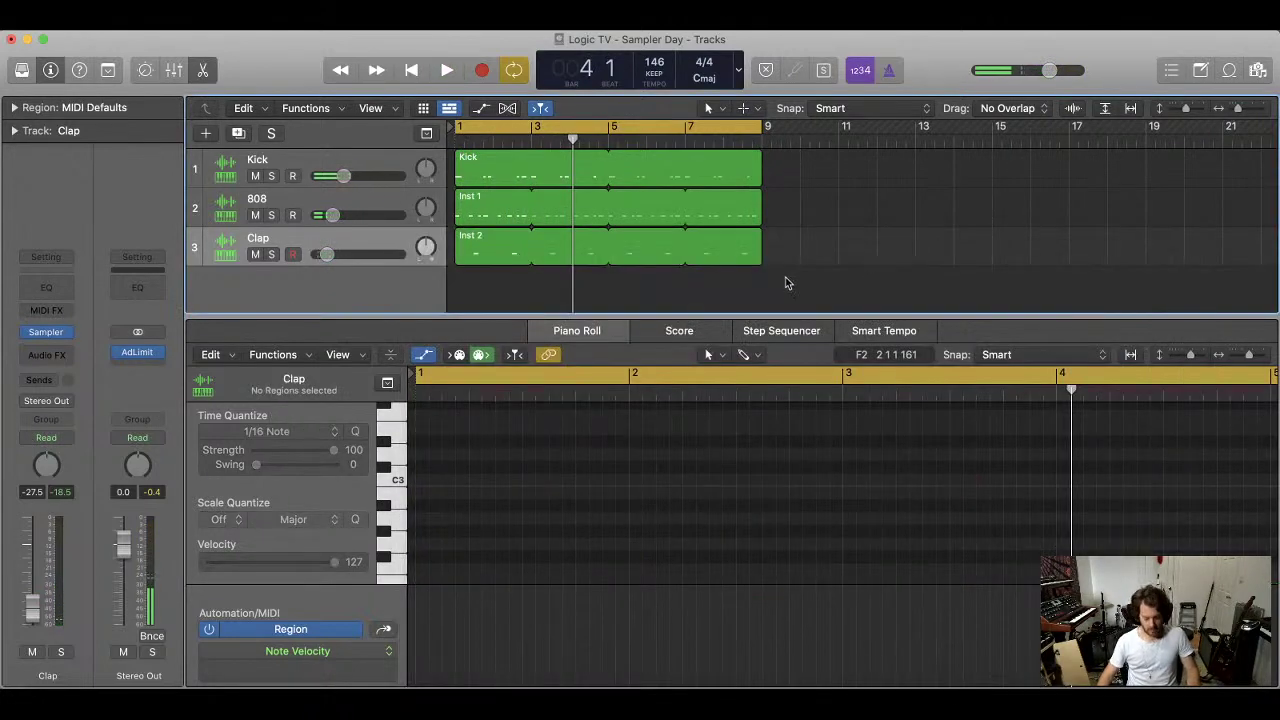
key("p")
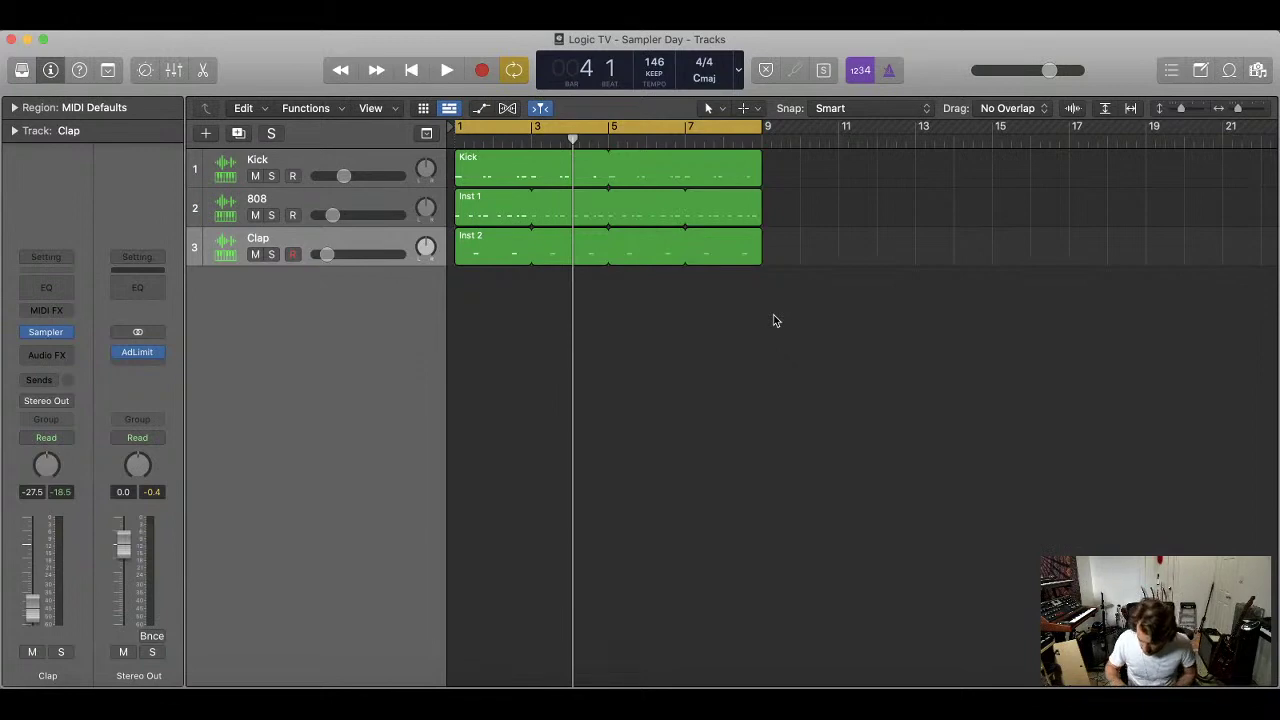
Raise the Adaptive Limiter's gain on the Stereo Out to 11.2 dB while the loop plays, and close the plug-in
key("space")
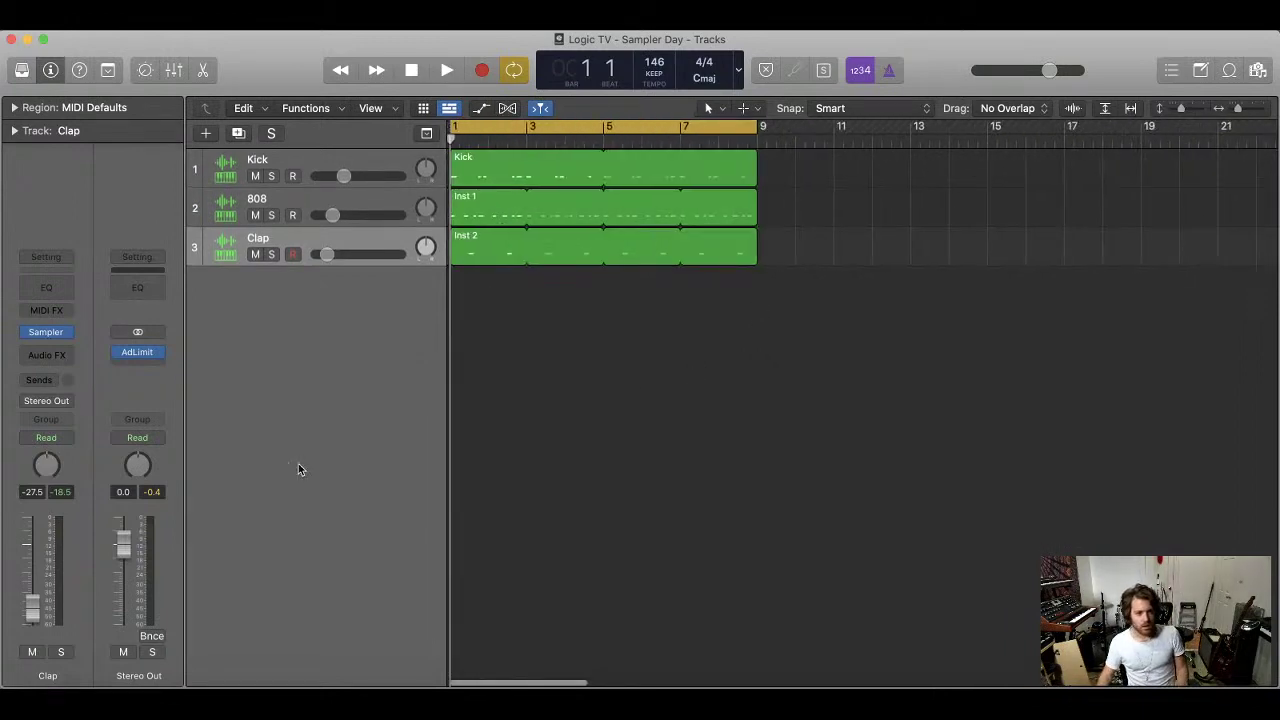
key("super+Left")
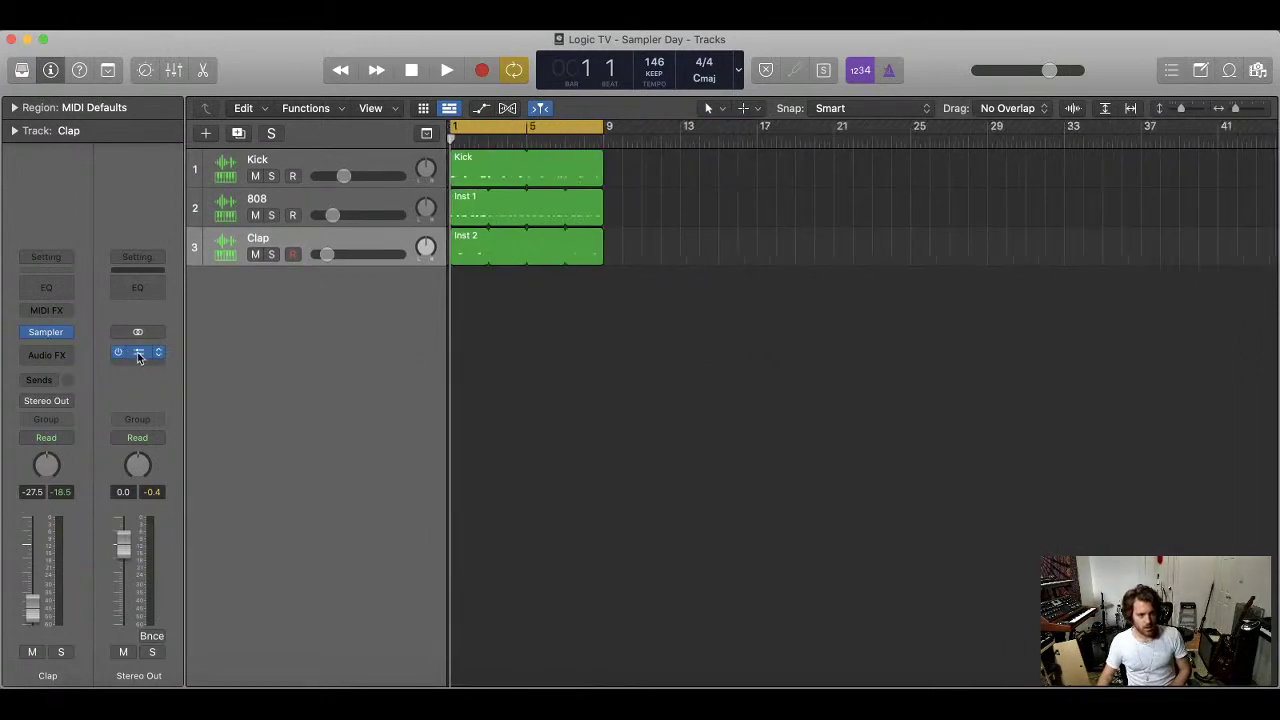
left_click(138, 355)
key("space")
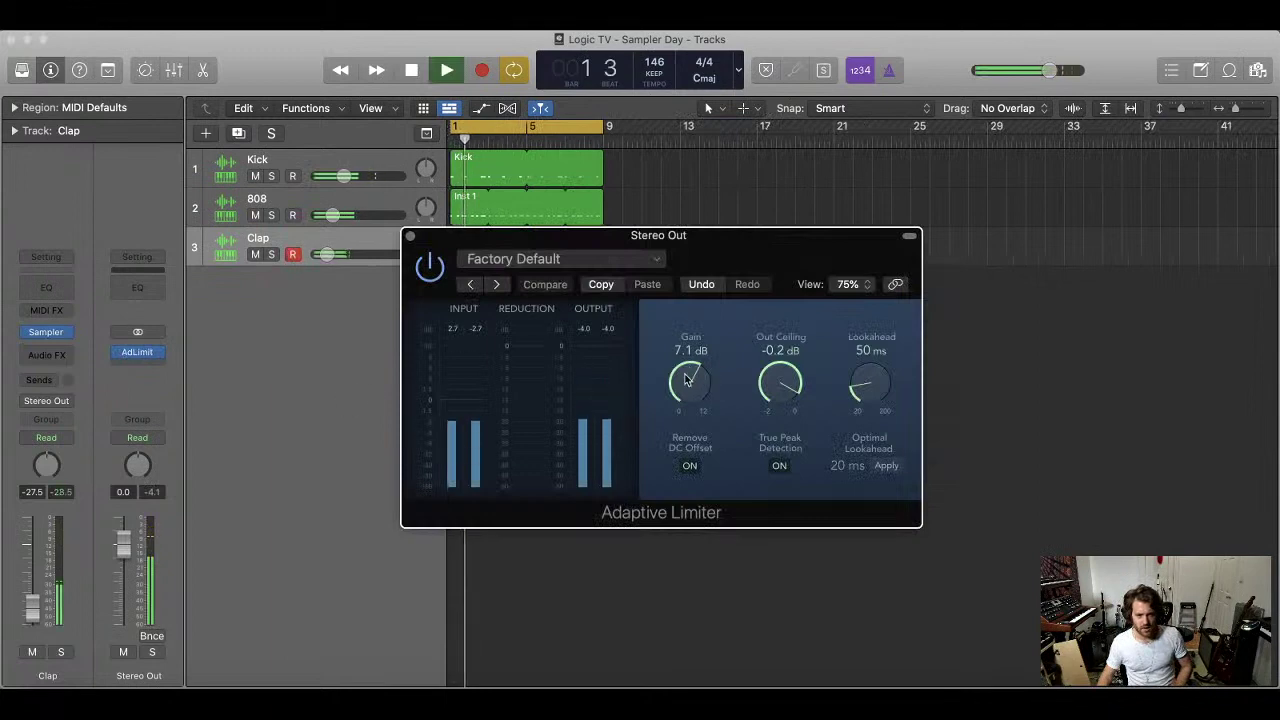
left_click_drag(687, 378, 747, 299)
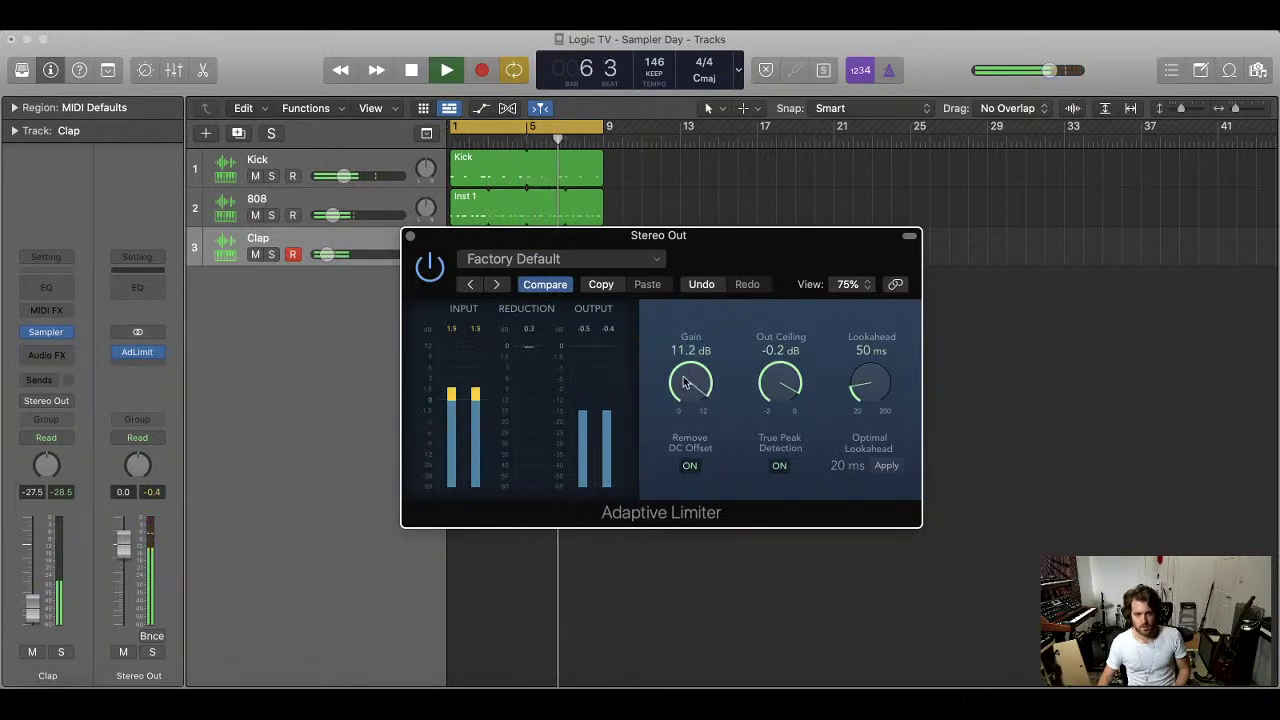
left_click(410, 236)
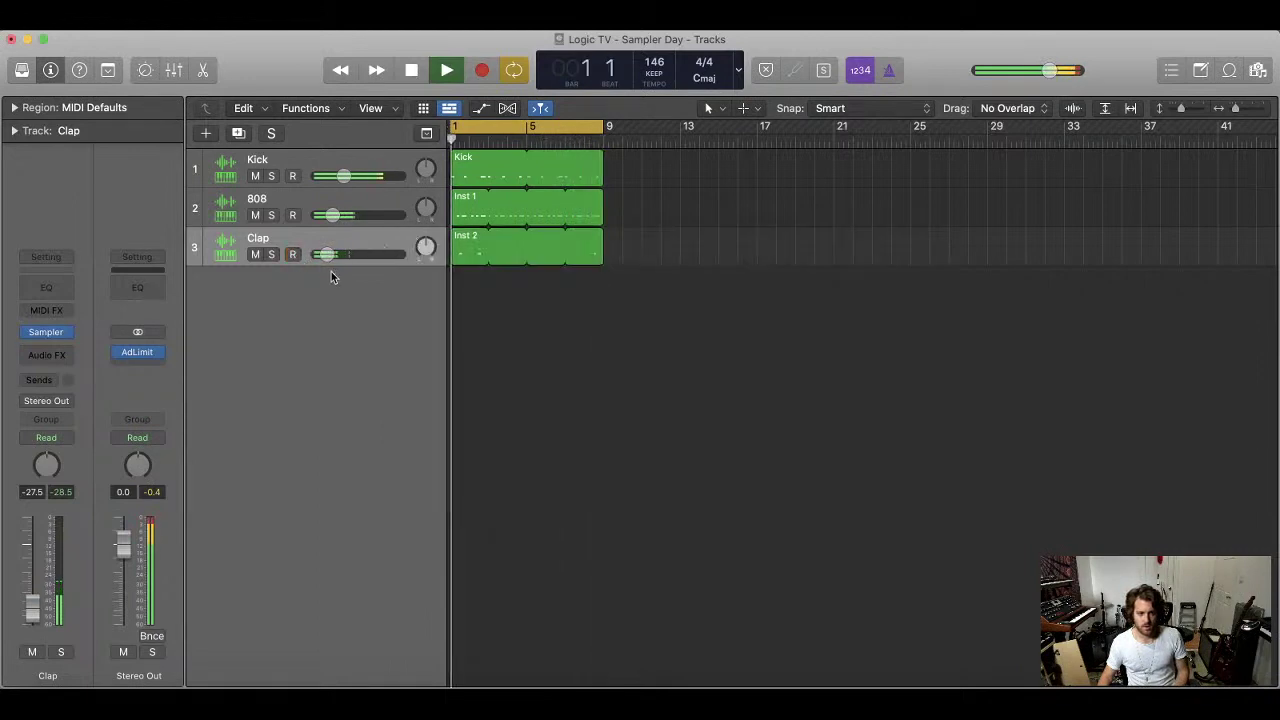
key("space")
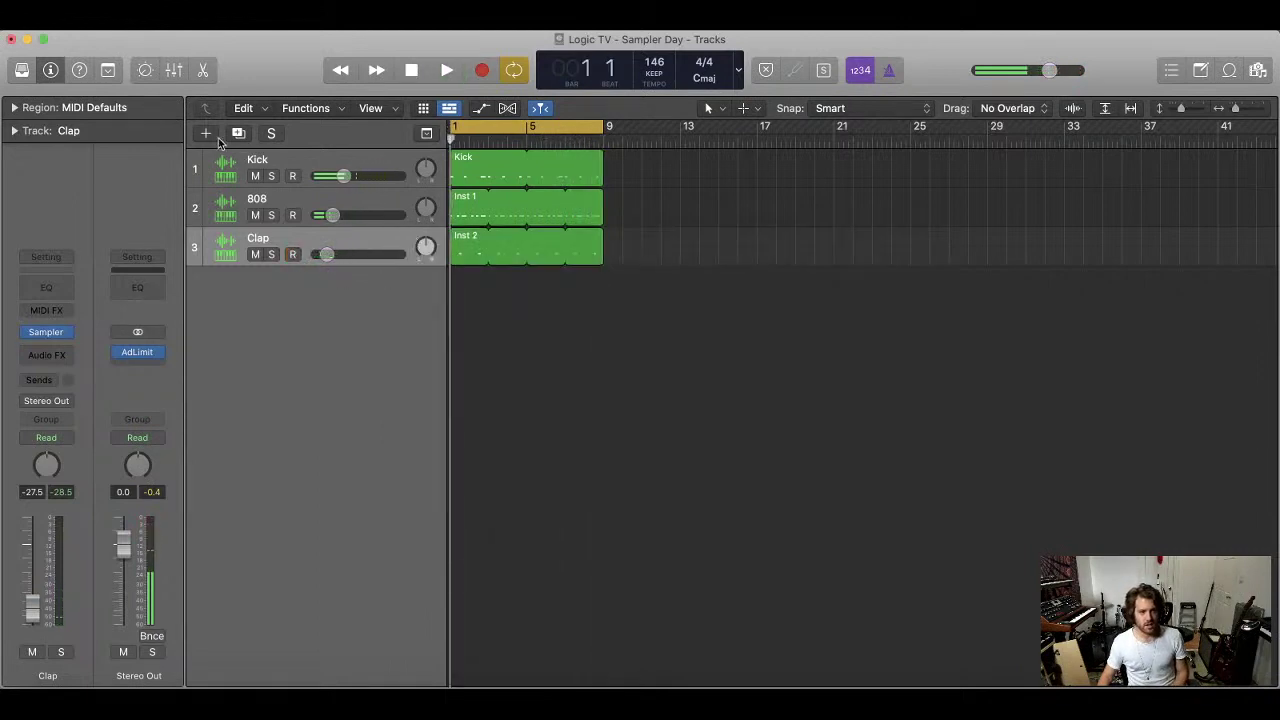
Create one new software instrument track with Sampler (Multi-Sample) and hide the Library
left_click(207, 134)
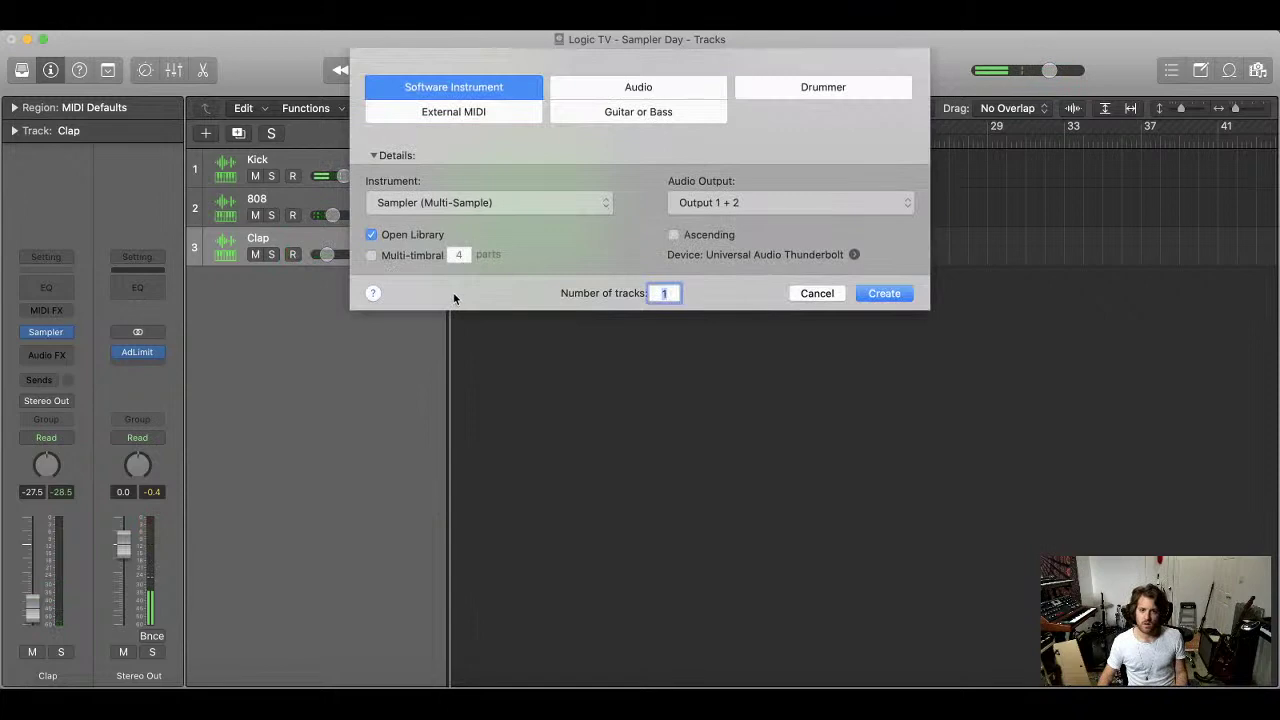
left_click(884, 293)
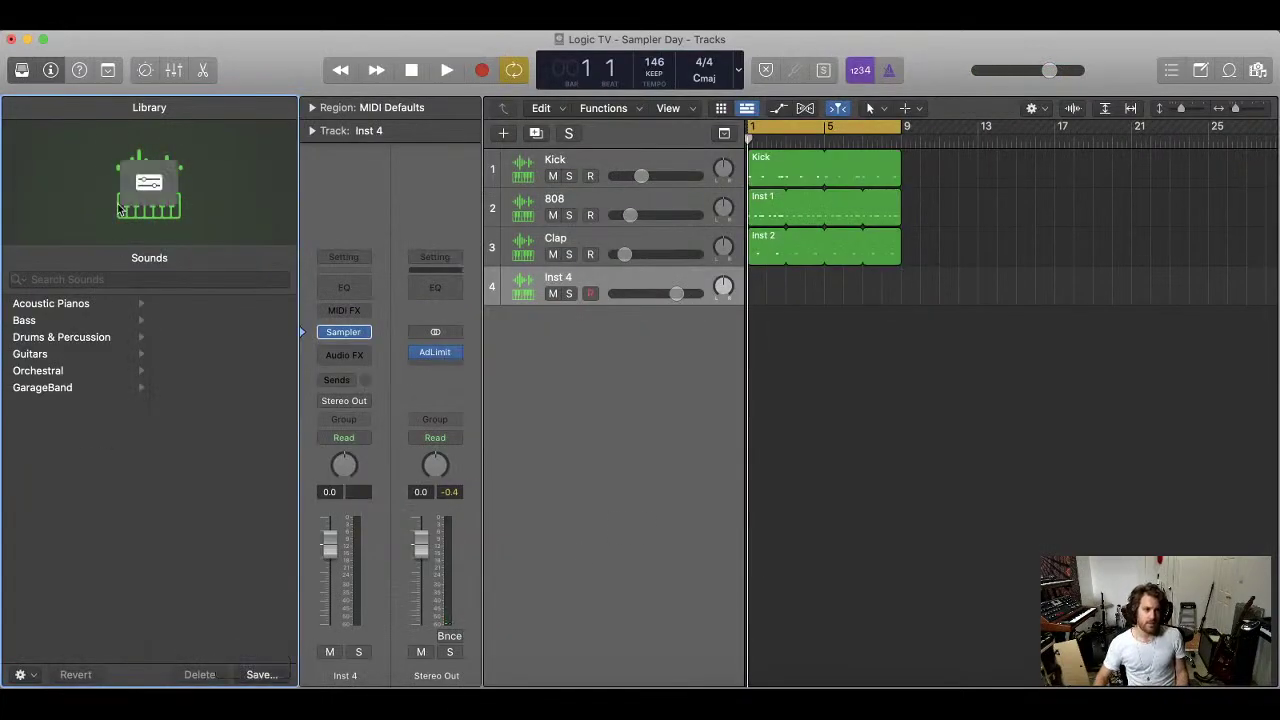
left_click(20, 69)
Switch to Finder and audition the hi-hat samples TR-808Hat_C01, C02 and C03 in the Roland Tr-808 folder
left_click(26, 640)
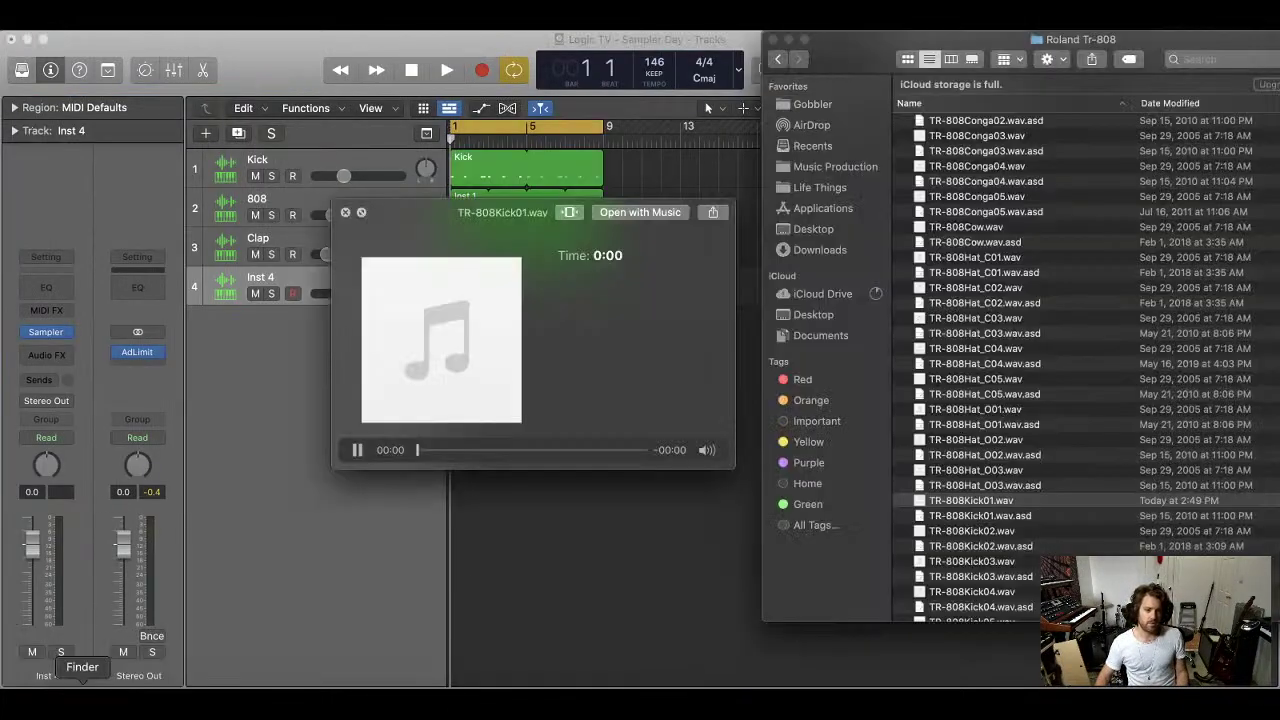
left_click(345, 212)
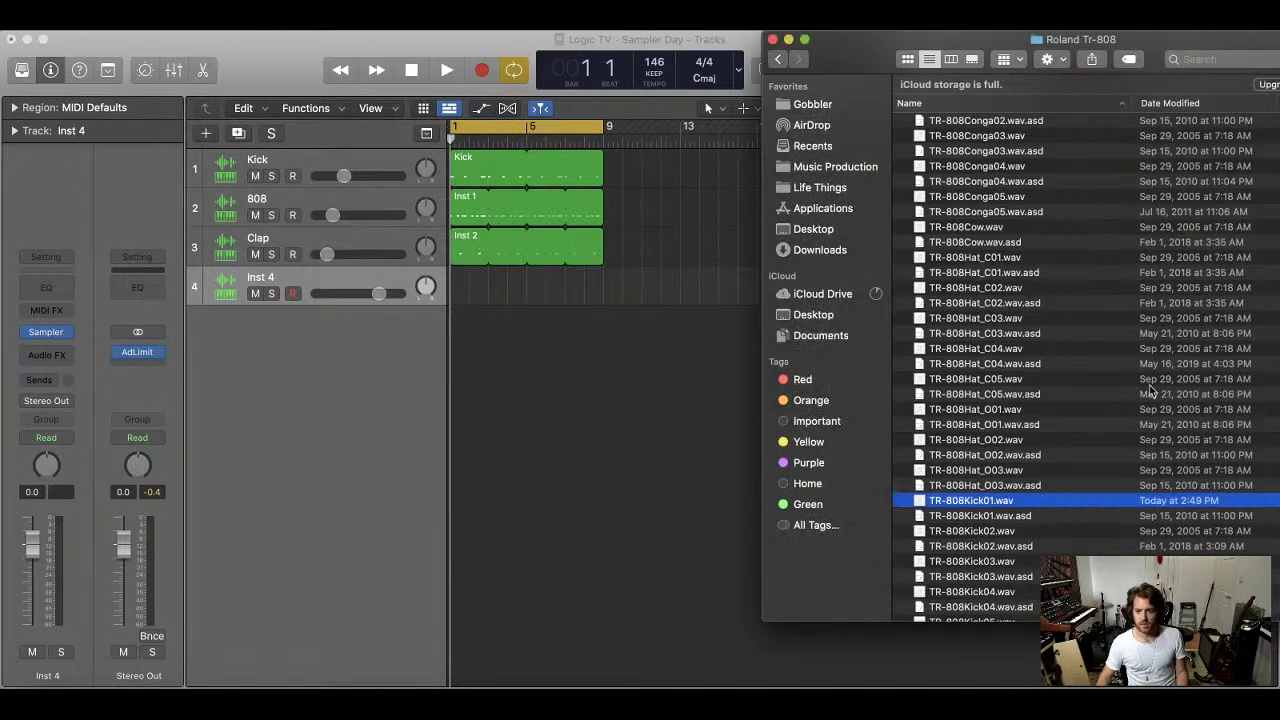
scroll(1051, 346, "down", 5)
scroll(1051, 346, "up", 5)
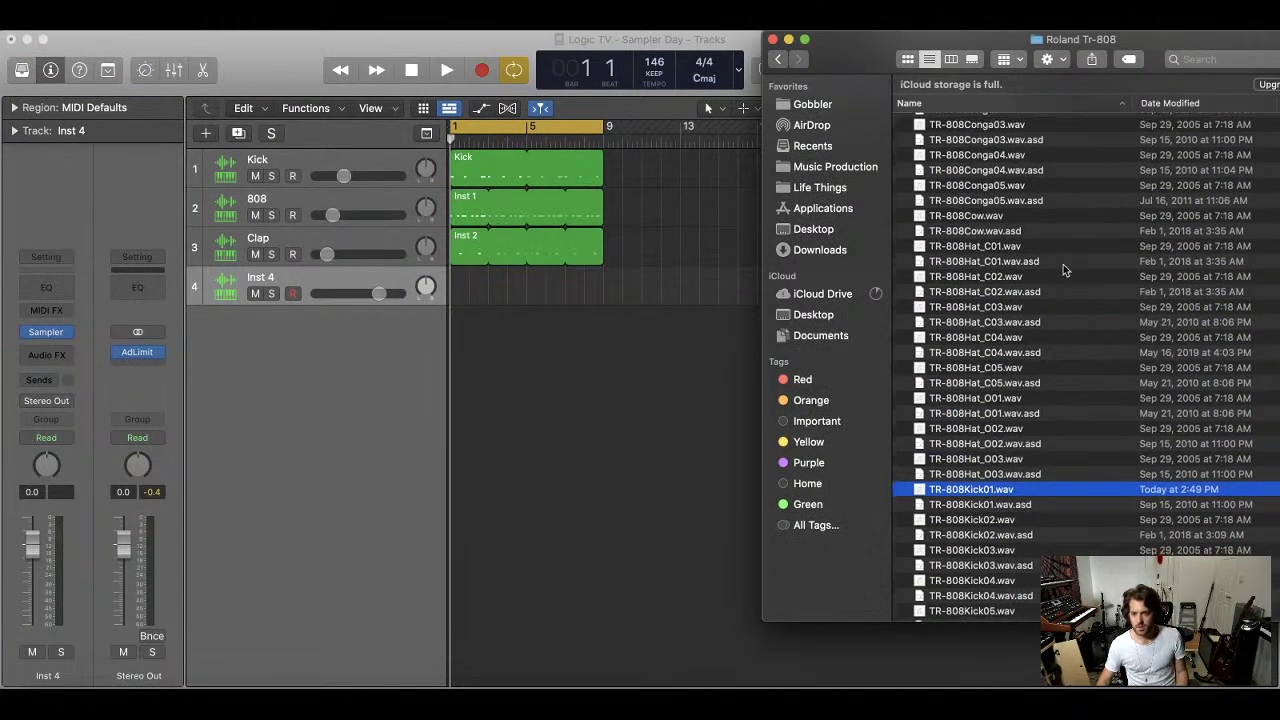
left_click(1068, 247)
key("space")
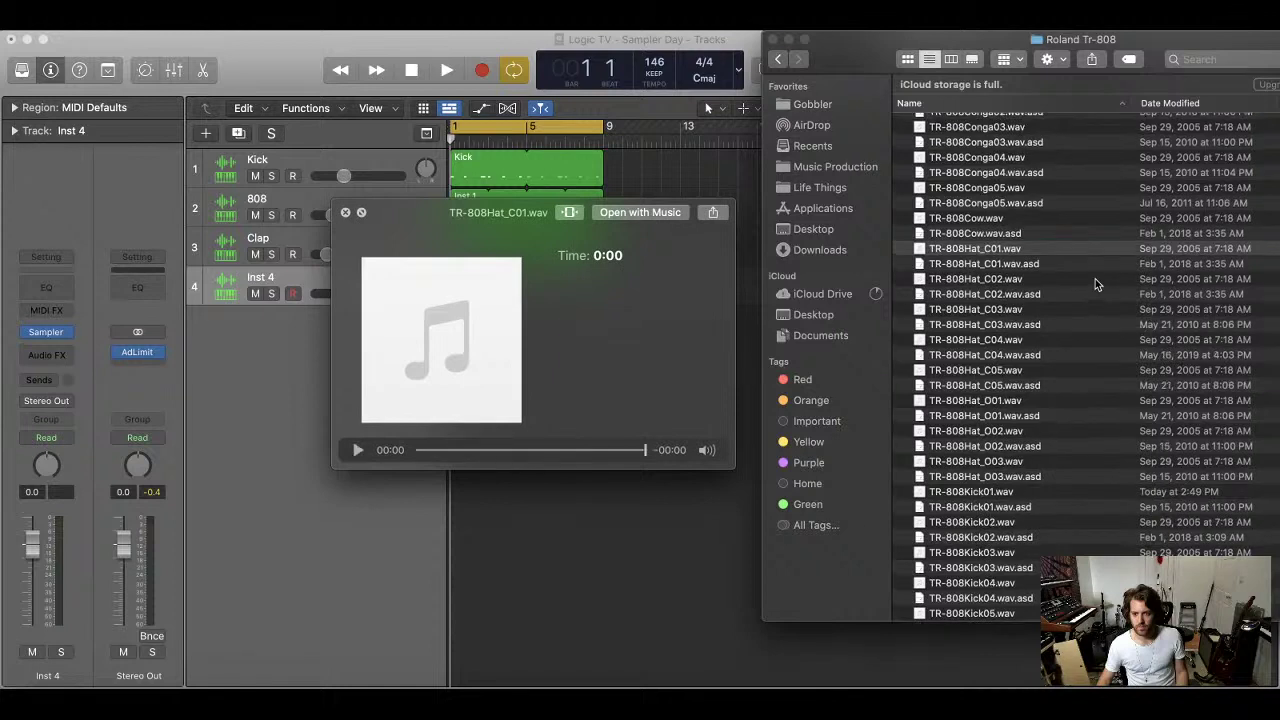
left_click(1101, 281)
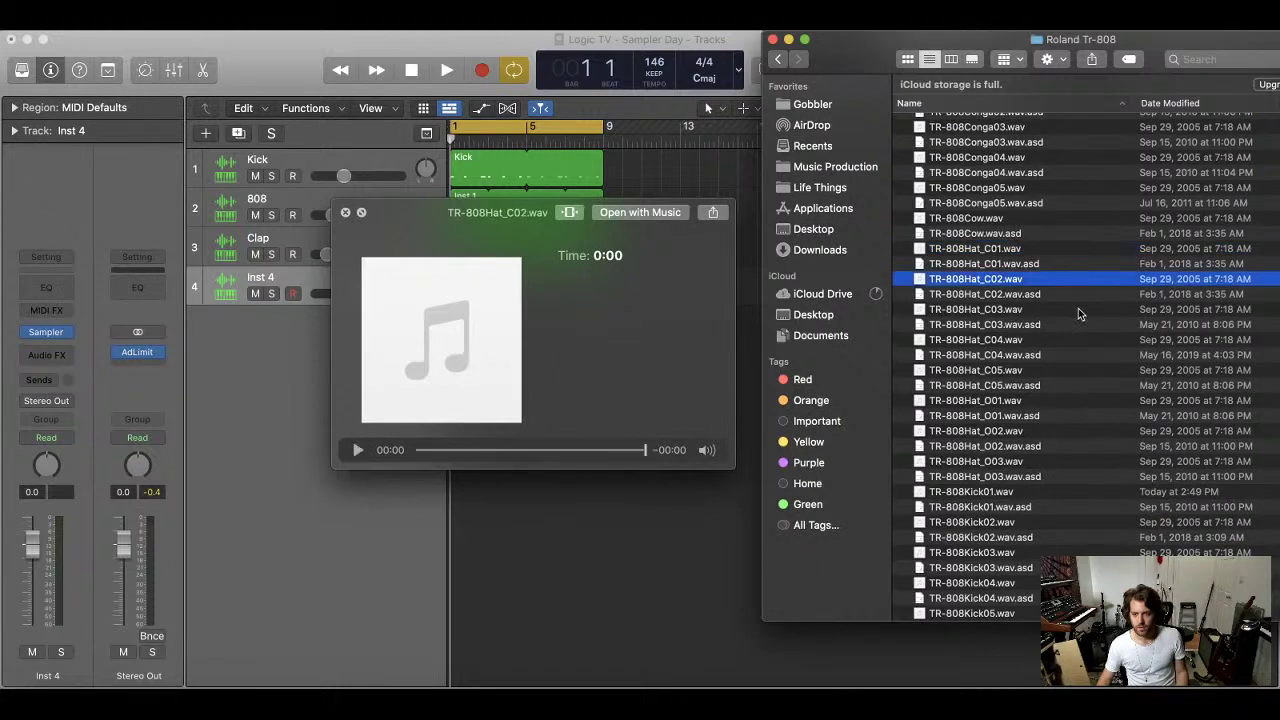
left_click(1078, 308)
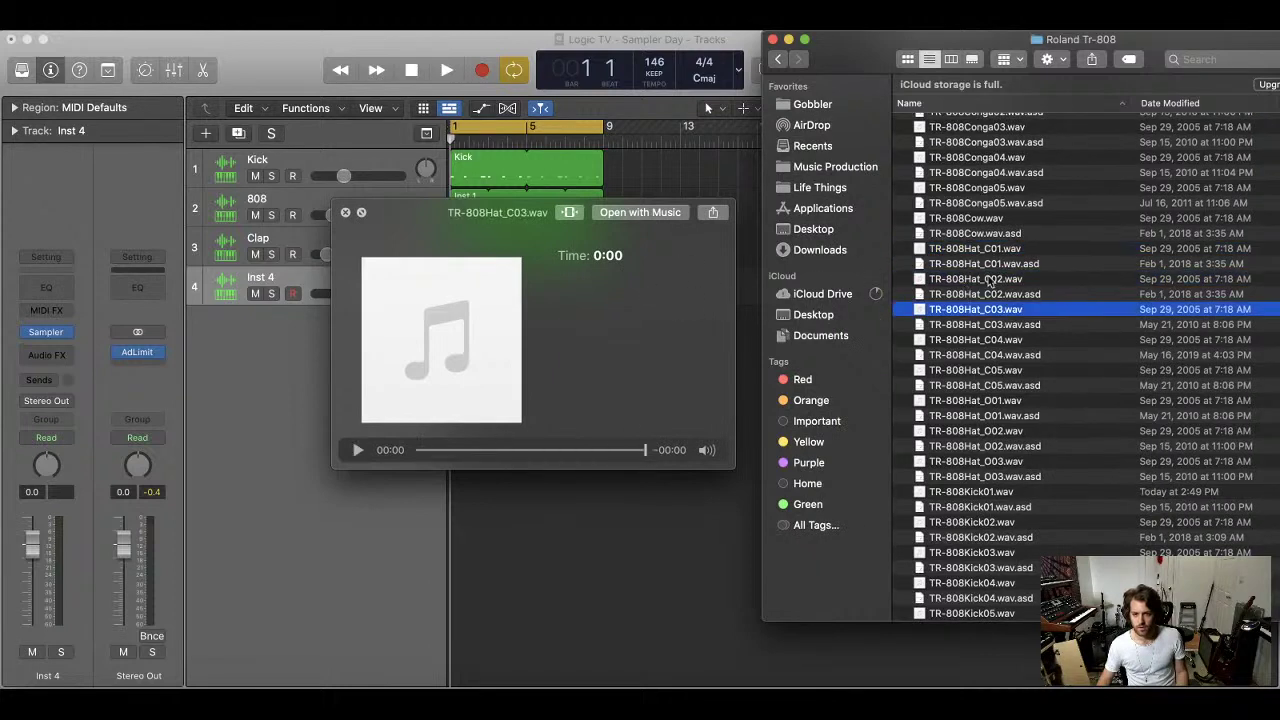
key("space")
Load TR-808Hat_C02.wav from Finder into the Inst 4 track's Sampler as a mapped zone
left_click(1063, 283)
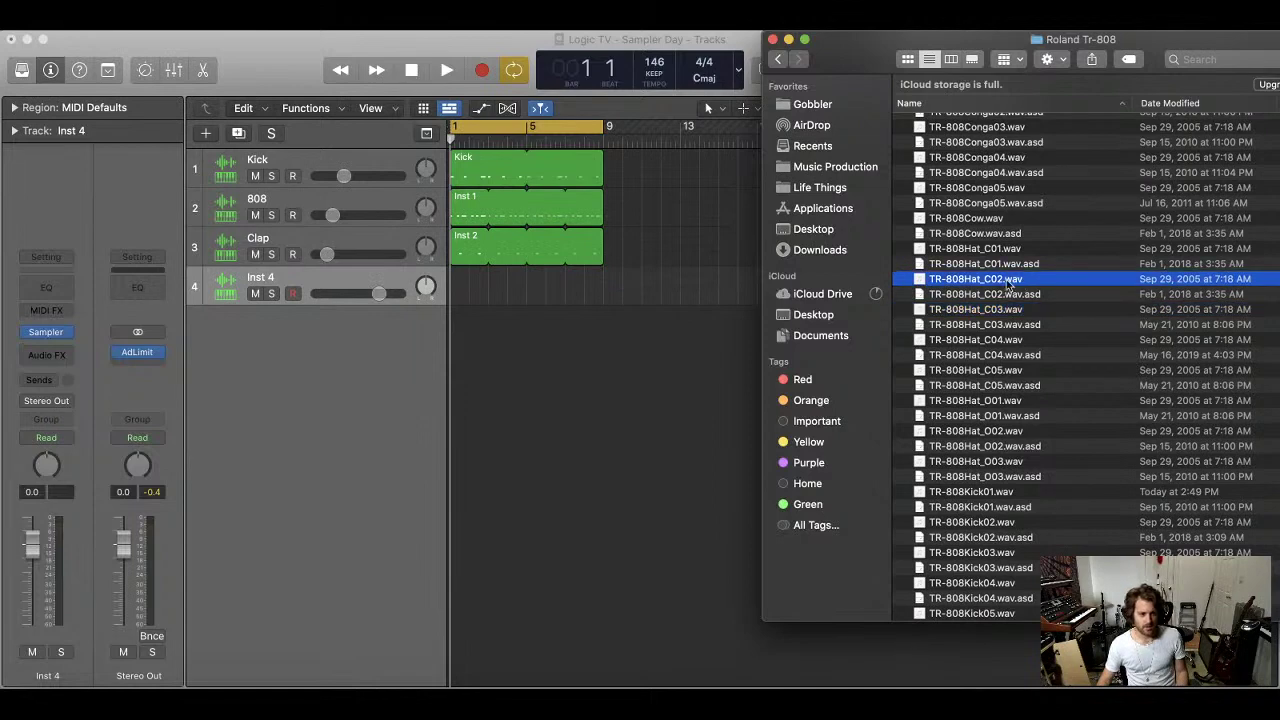
left_click_drag(1008, 285, 50, 333)
left_click_drag(850, 245, 402, 101)
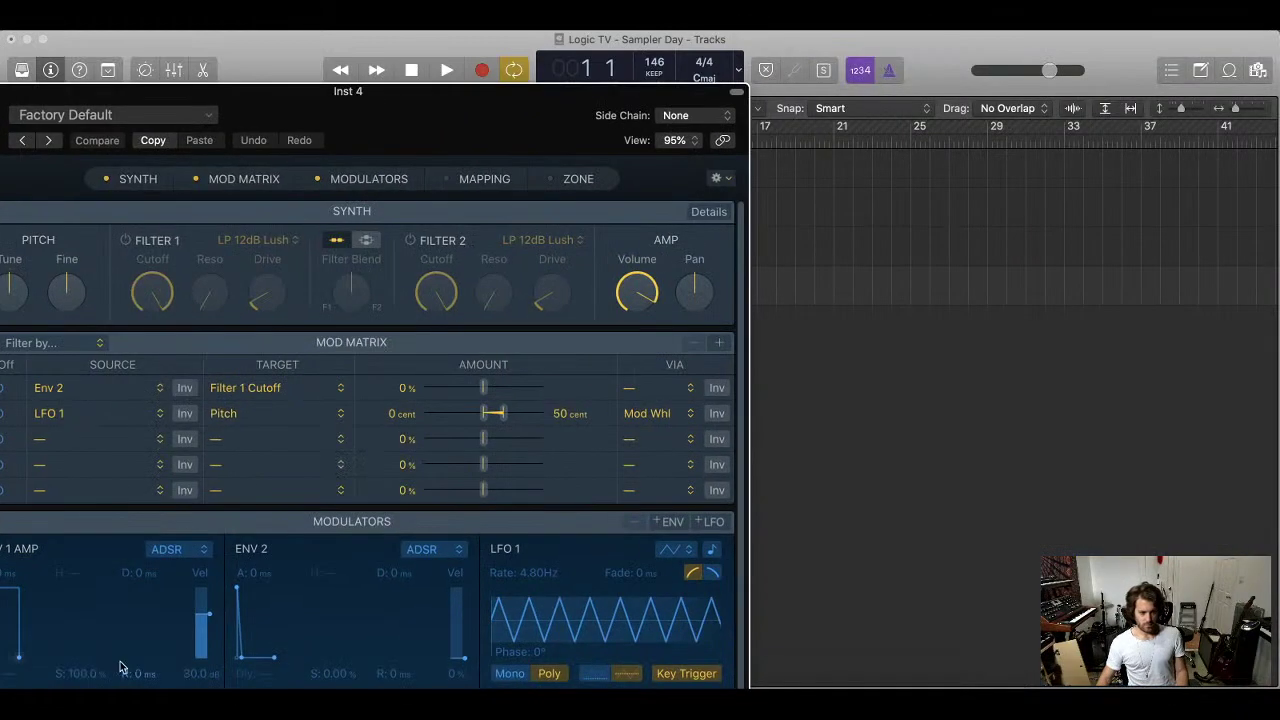
left_click_drag(432, 58, 509, 57)
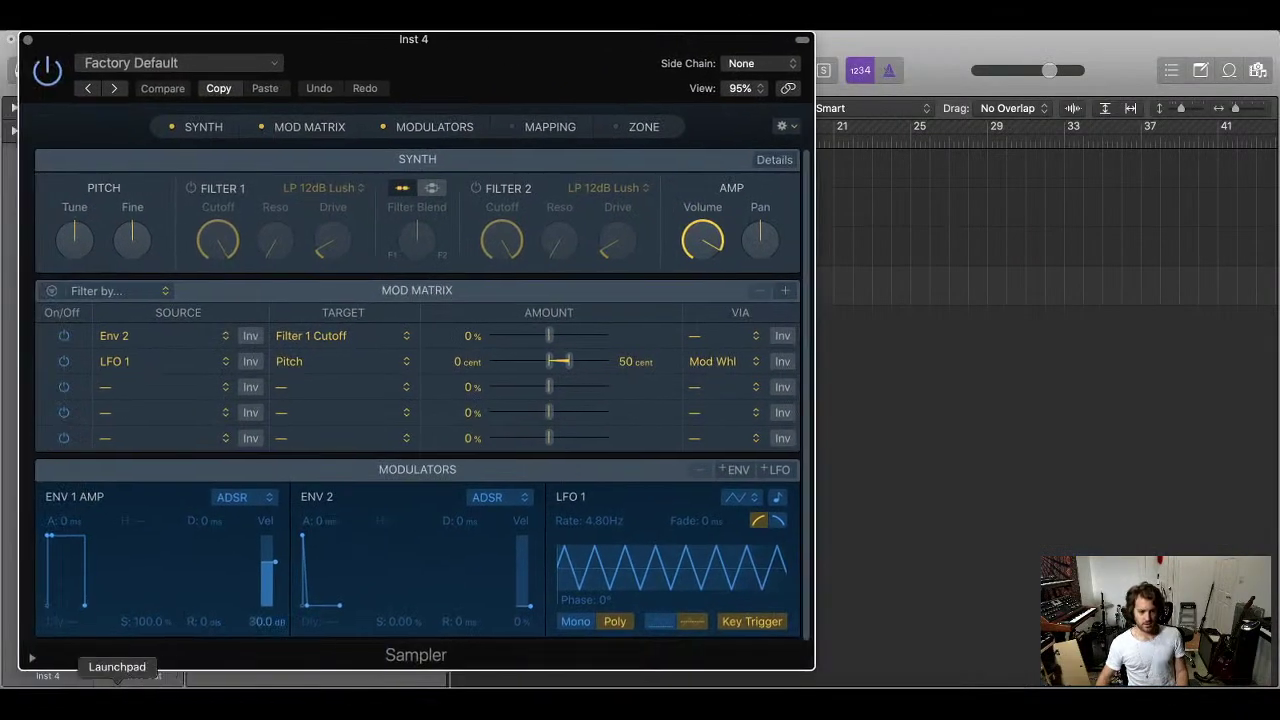
left_click(80, 695)
left_click_drag(1085, 278, 578, 336)
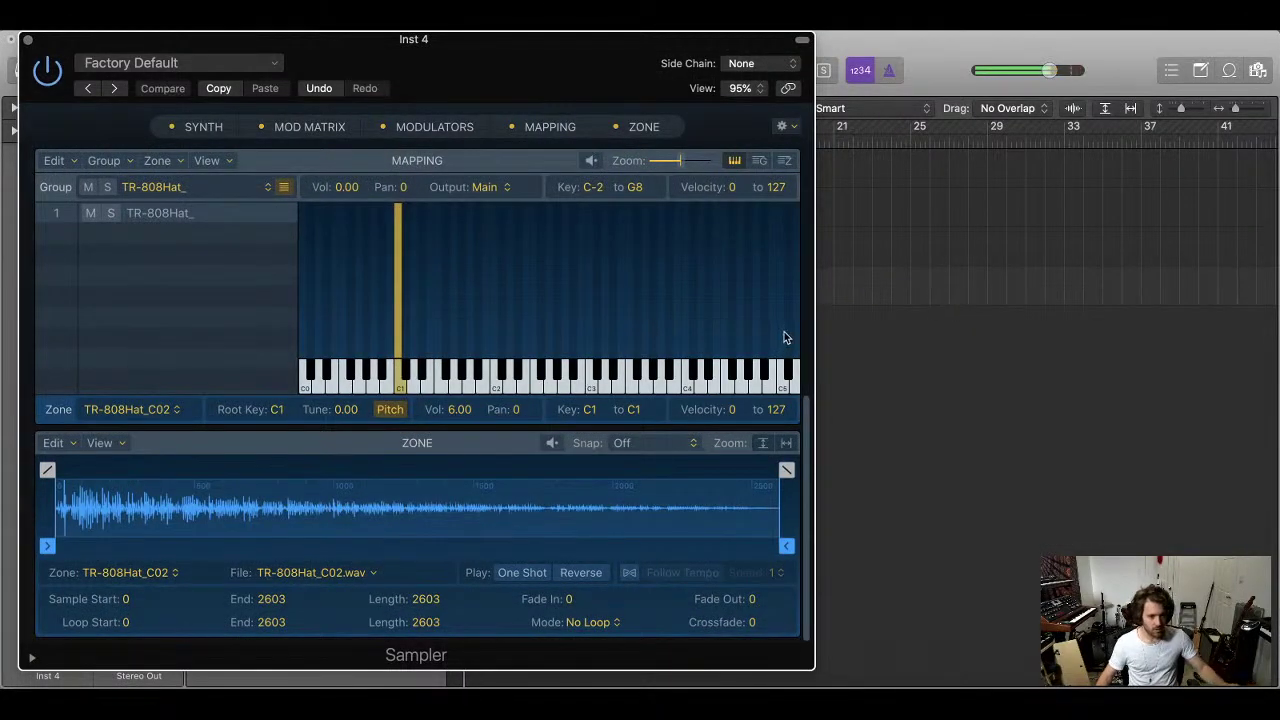
Move the TR-808Hat_C02 zone to root key C2 and extend its key range from C2 to C3
left_click_drag(400, 348, 498, 342)
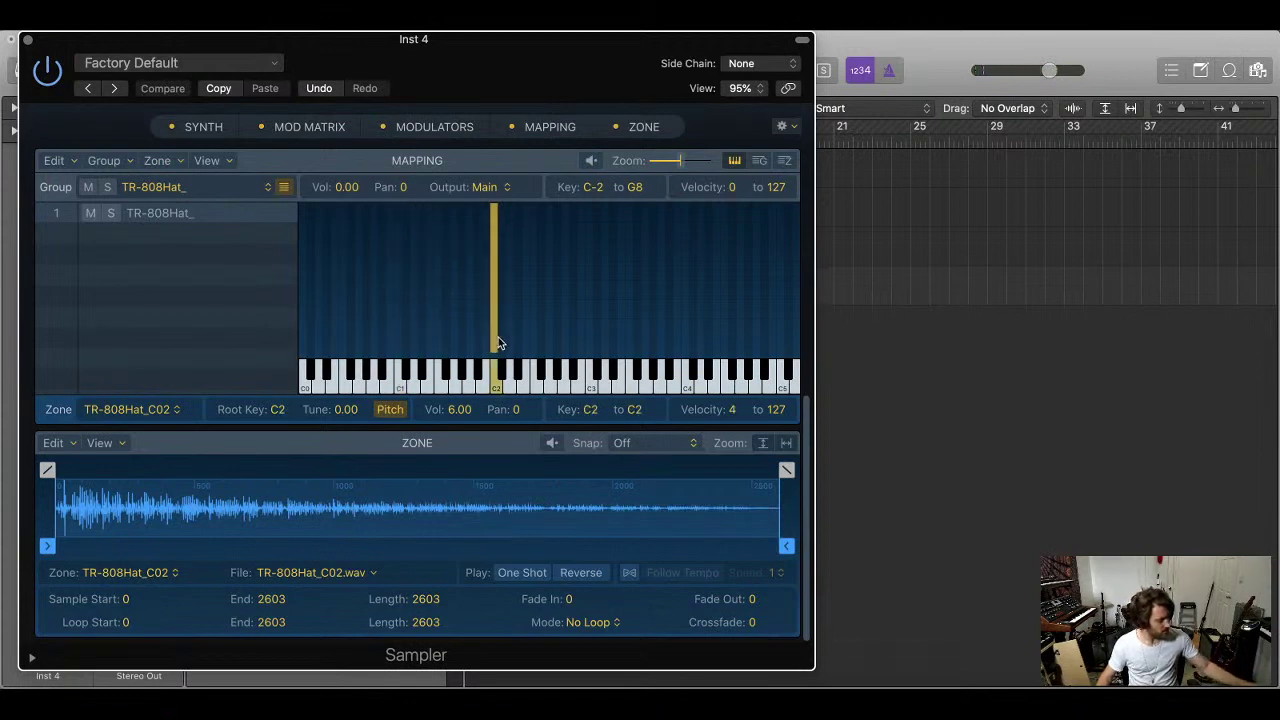
left_click(498, 337)
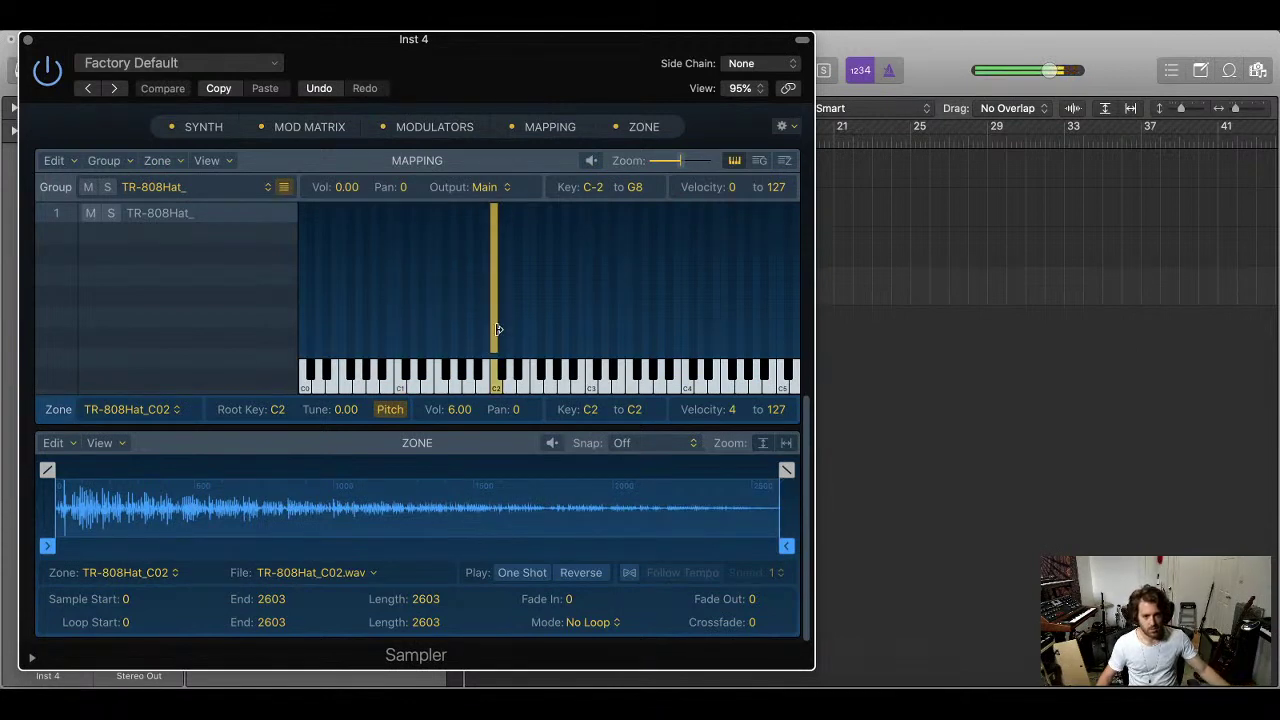
left_click_drag(504, 328, 596, 329)
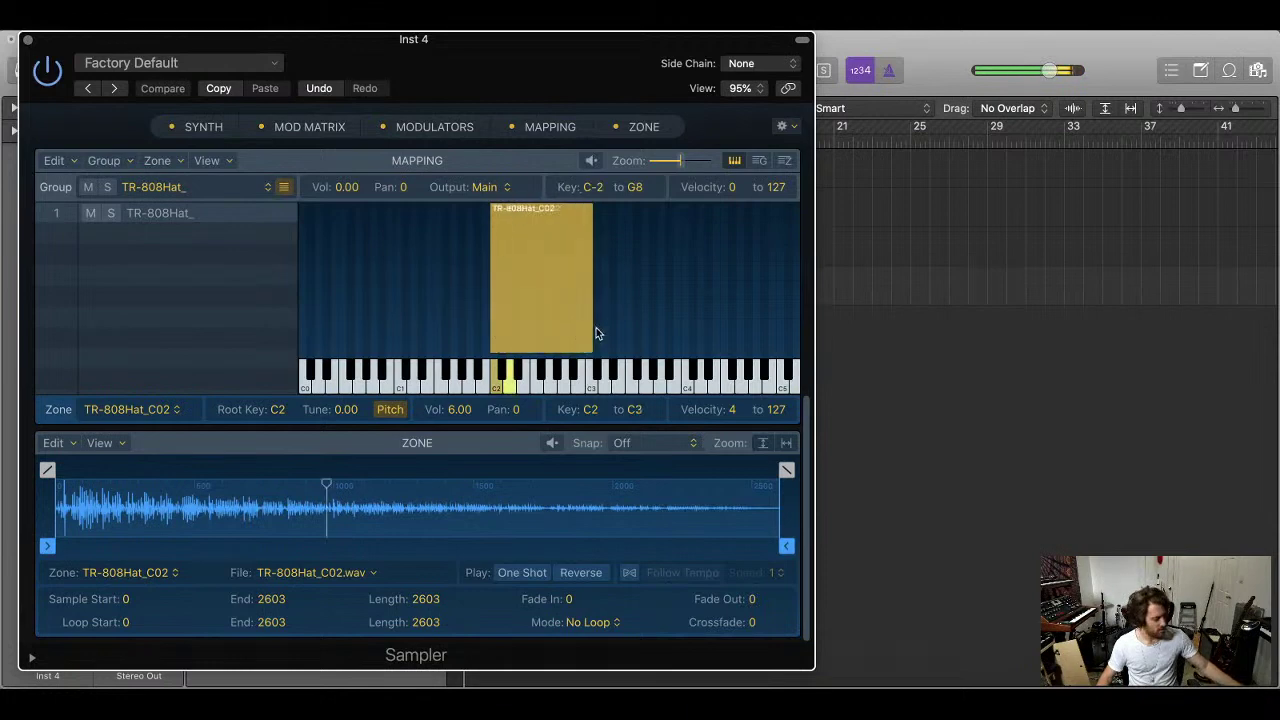
Try Flex playback on the TR-808Hat_C02 zone and switch it off again
left_click(630, 573)
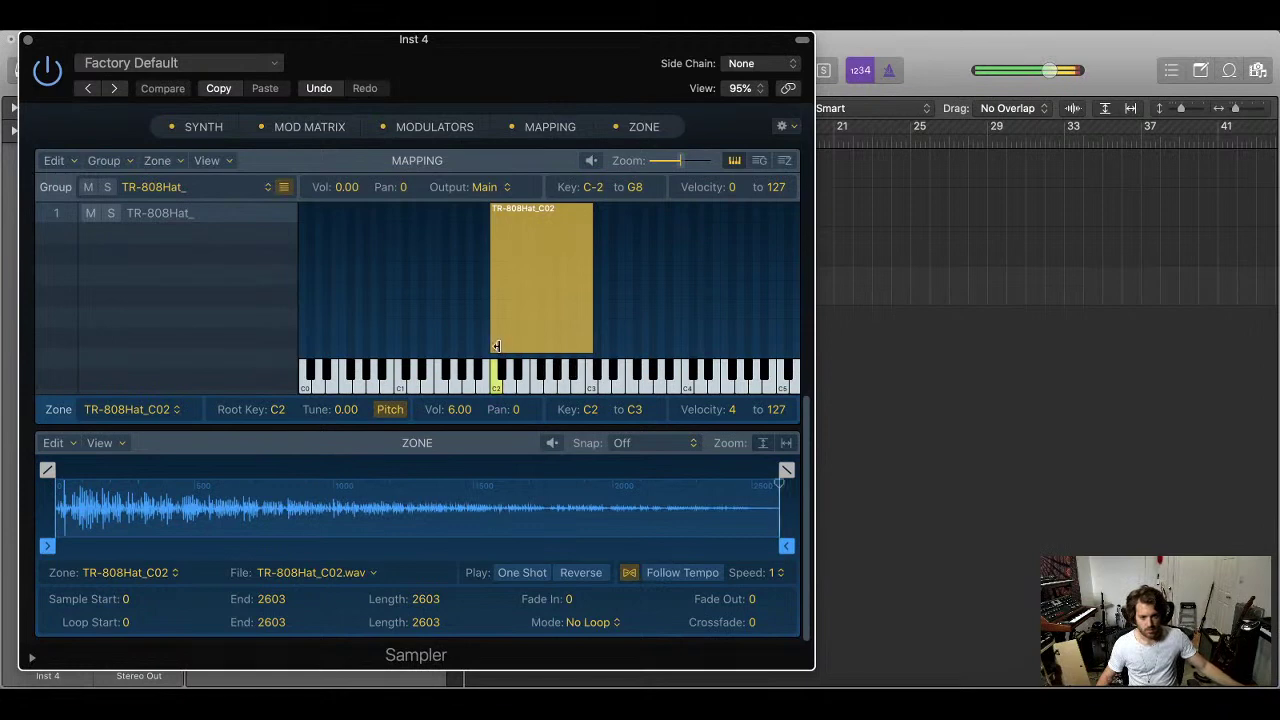
left_click(630, 572)
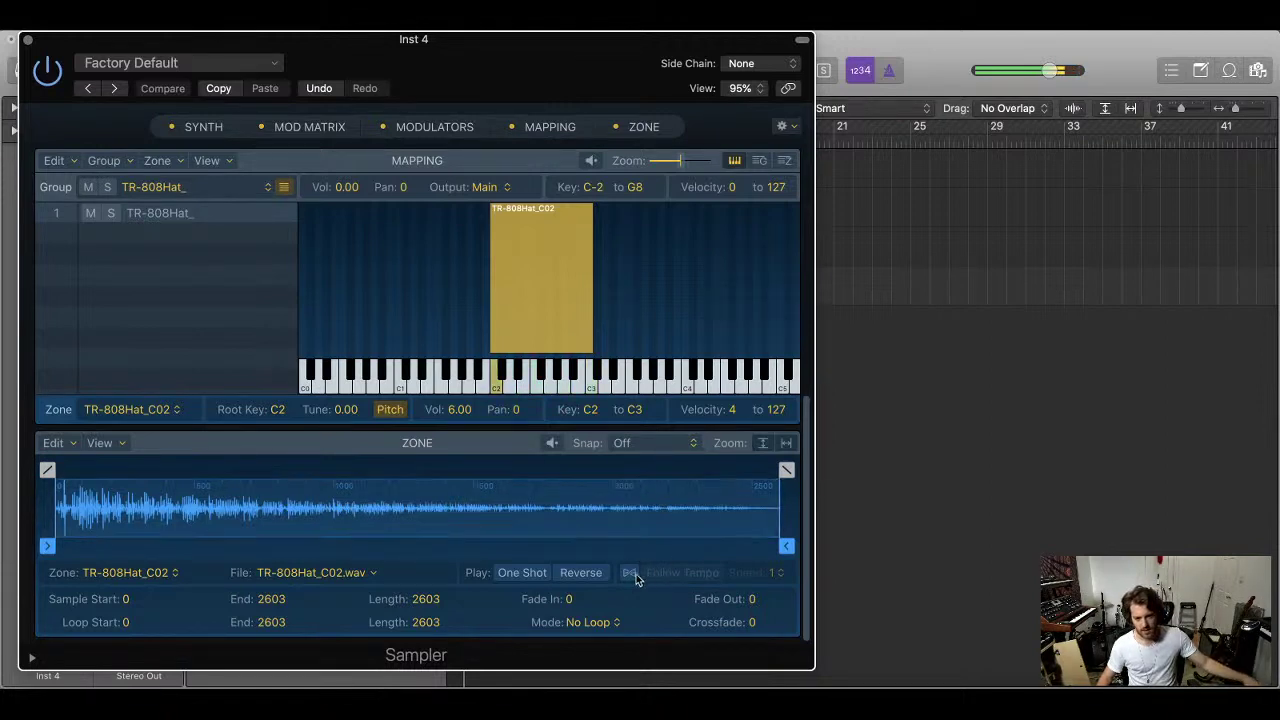
left_click(630, 573)
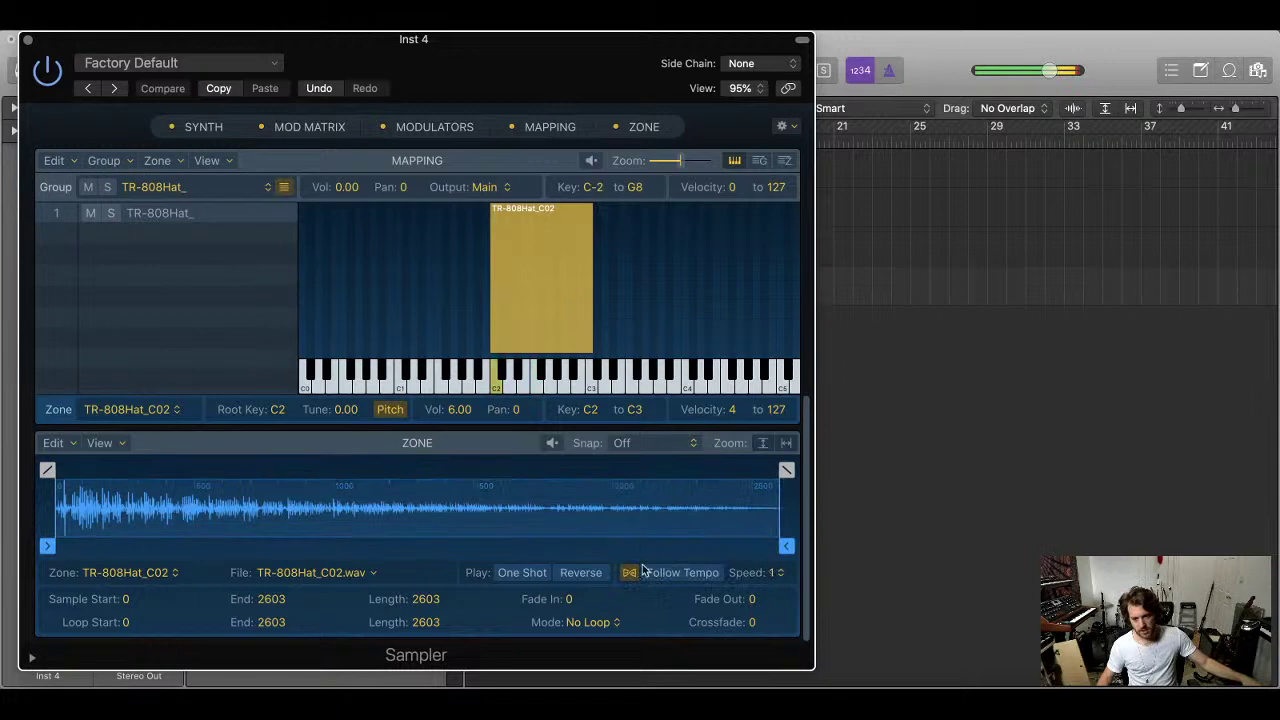
left_click(631, 573)
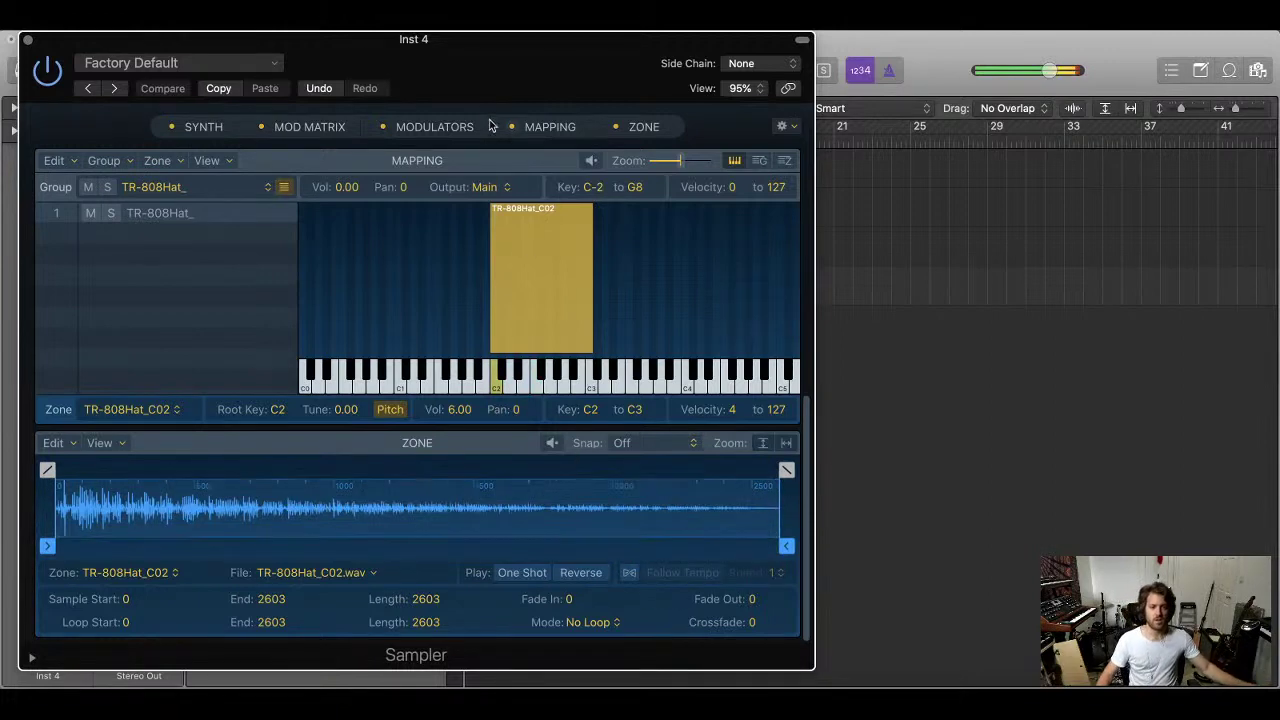
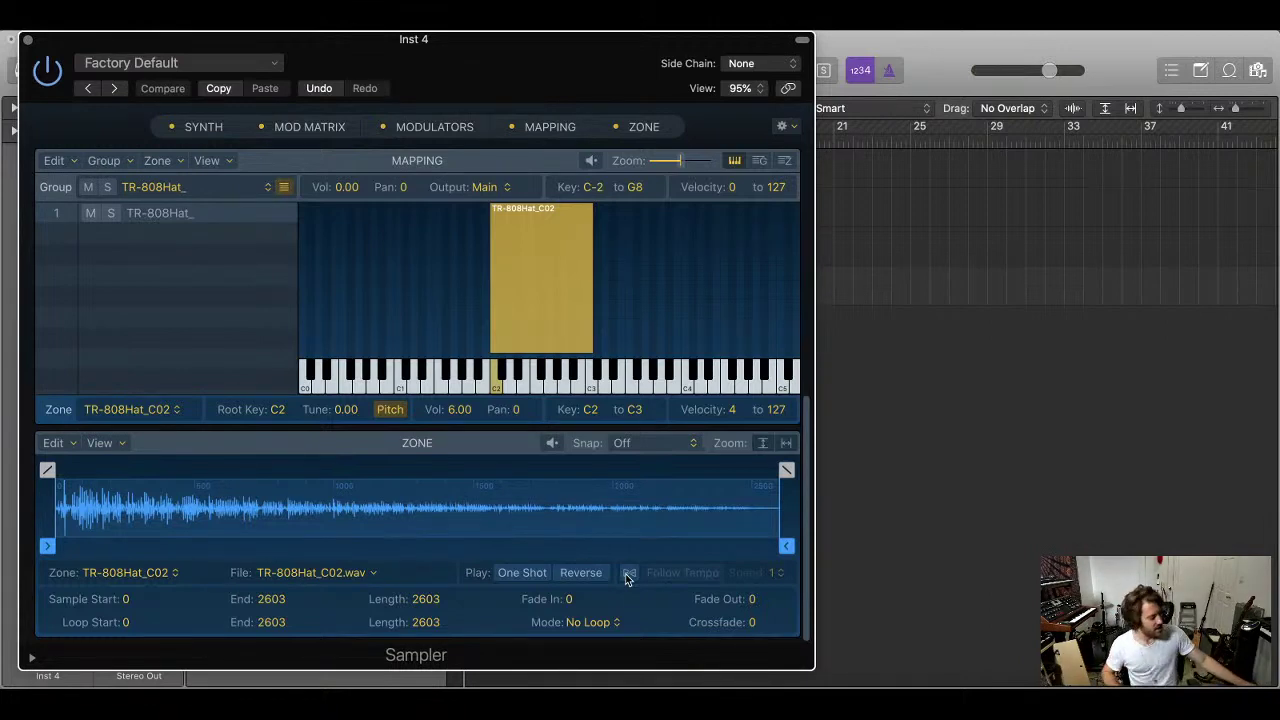
Add TR-808Hat_C03.wav from Finder to the Sampler in its own group and extend its key range from C1 to B1
left_click_drag(456, 100, 686, 100)
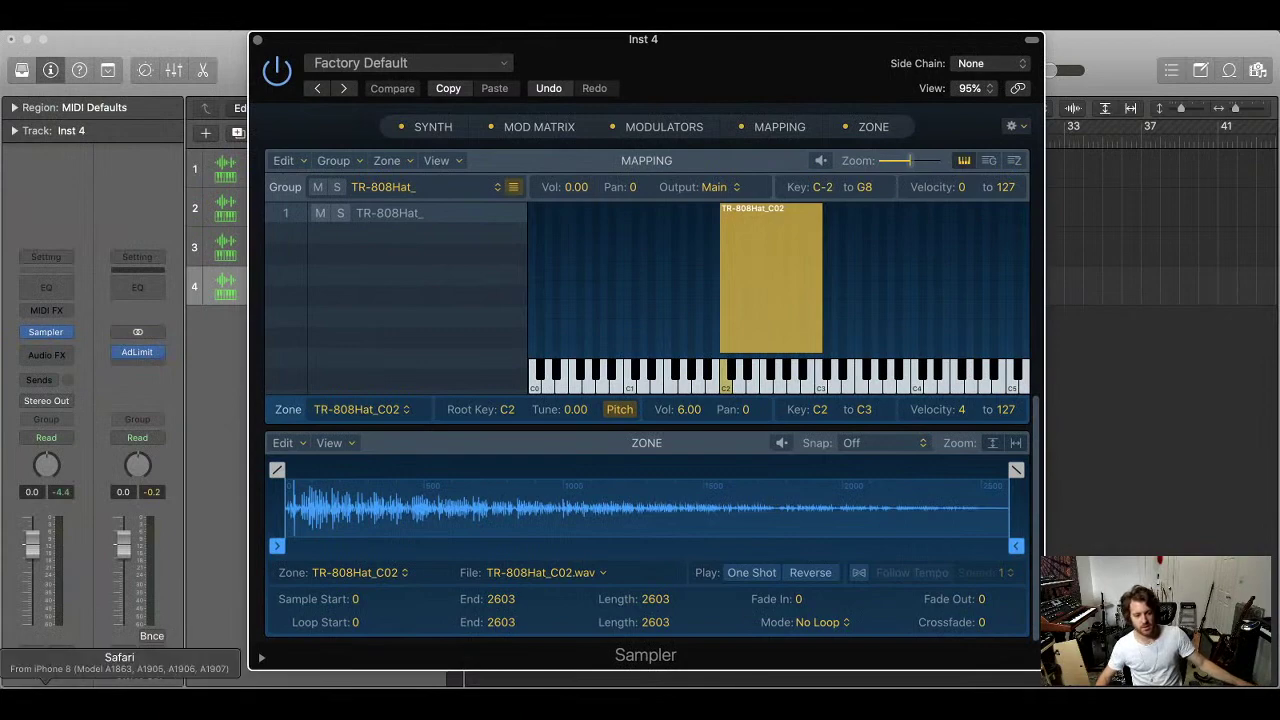
left_click(107, 684)
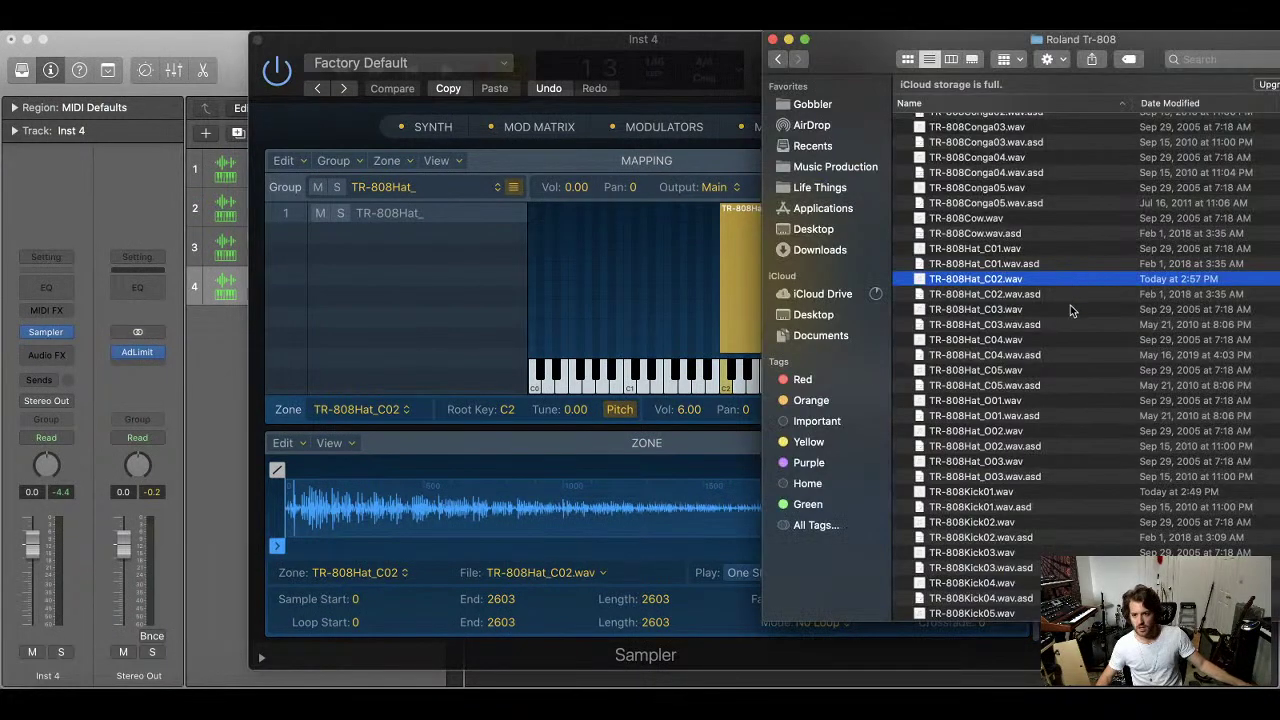
left_click_drag(1063, 313, 410, 258)
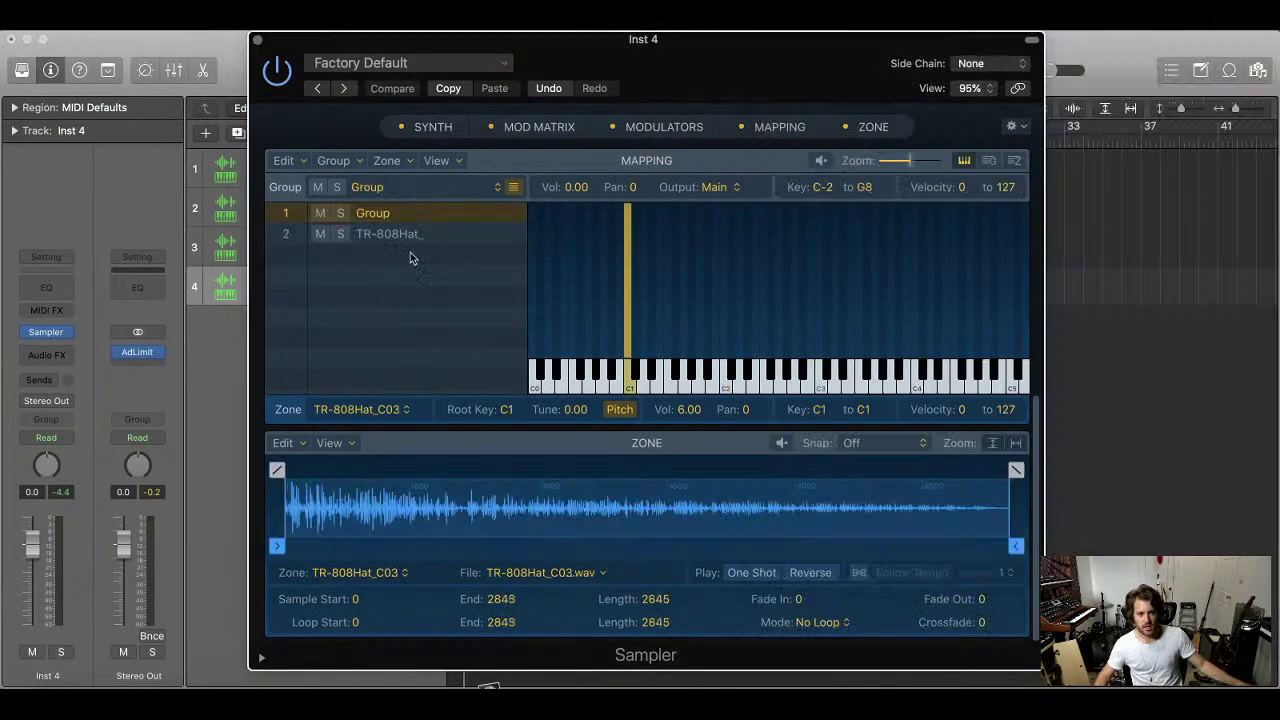
left_click_drag(730, 83, 659, 83)
left_click(392, 227)
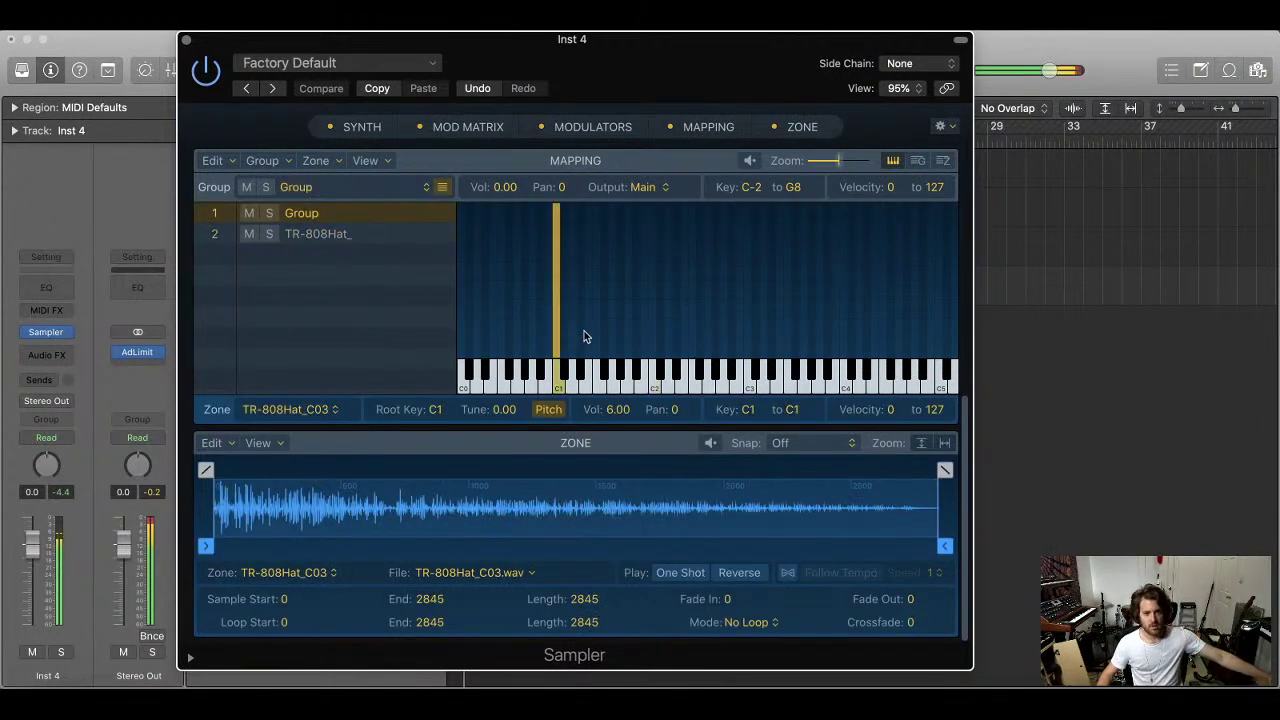
left_click_drag(559, 345, 650, 345)
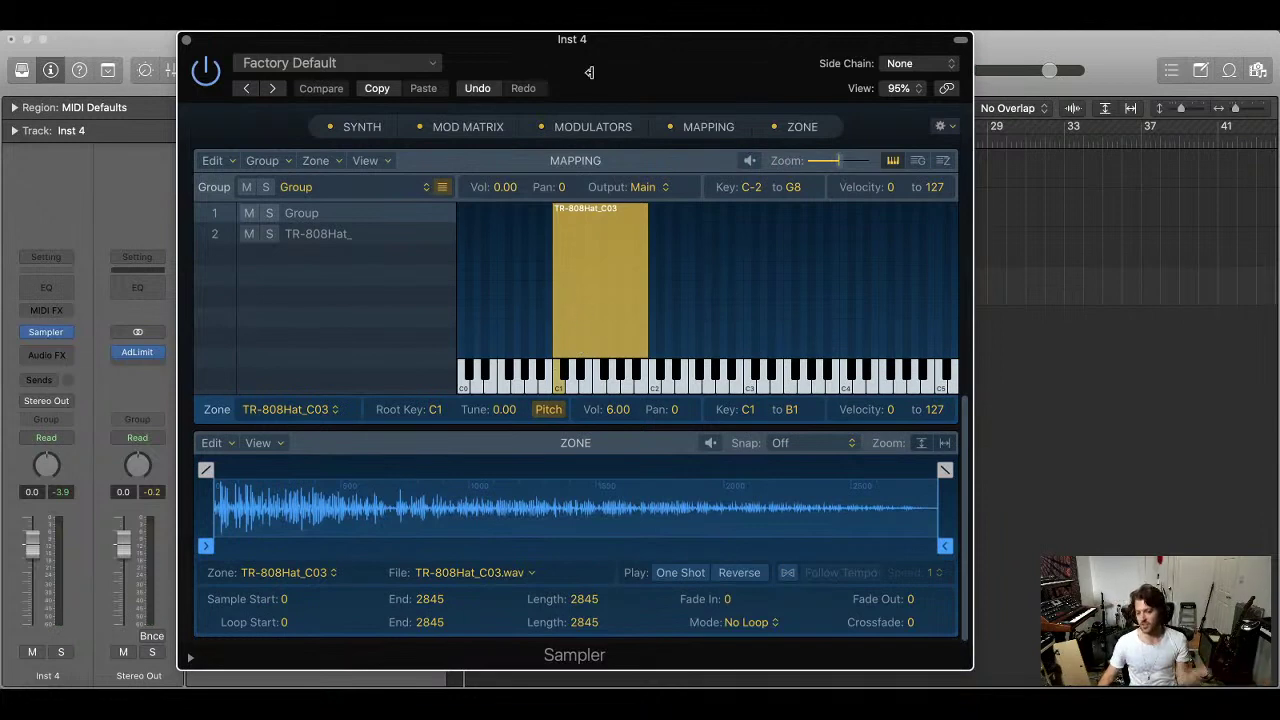
Close the Sampler window and lower the Inst 4 track's volume to -9.6 dB
left_click_drag(592, 58, 738, 58)
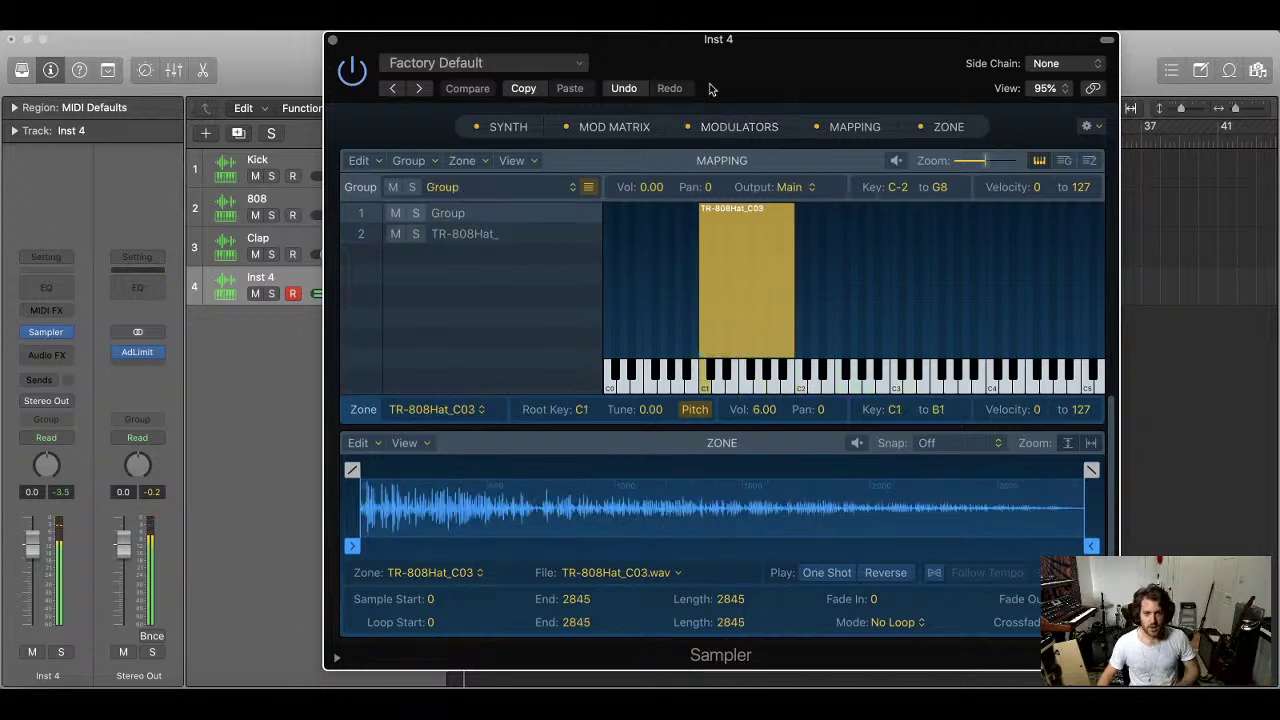
left_click(333, 42)
left_click_drag(38, 551, 38, 578)
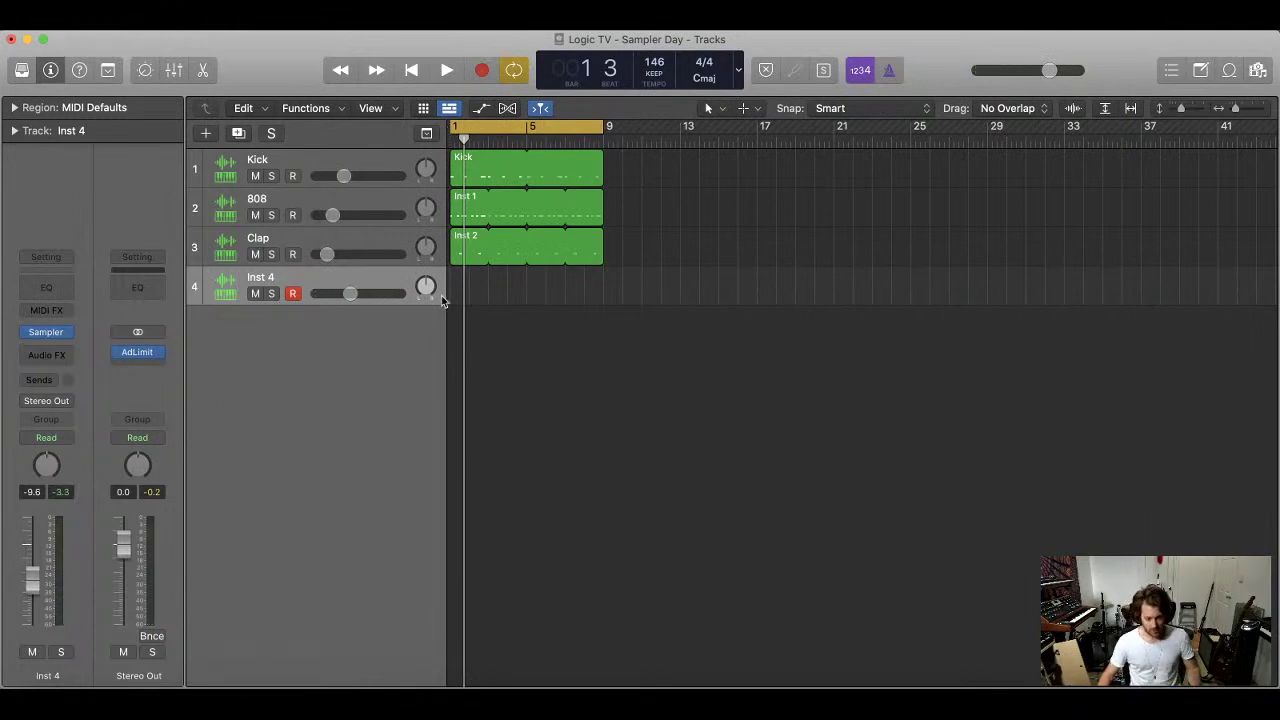
Create an empty one-bar MIDI region at bar 1 on the Inst 4 track with the Pencil tool
key("t")
left_click(458, 322)
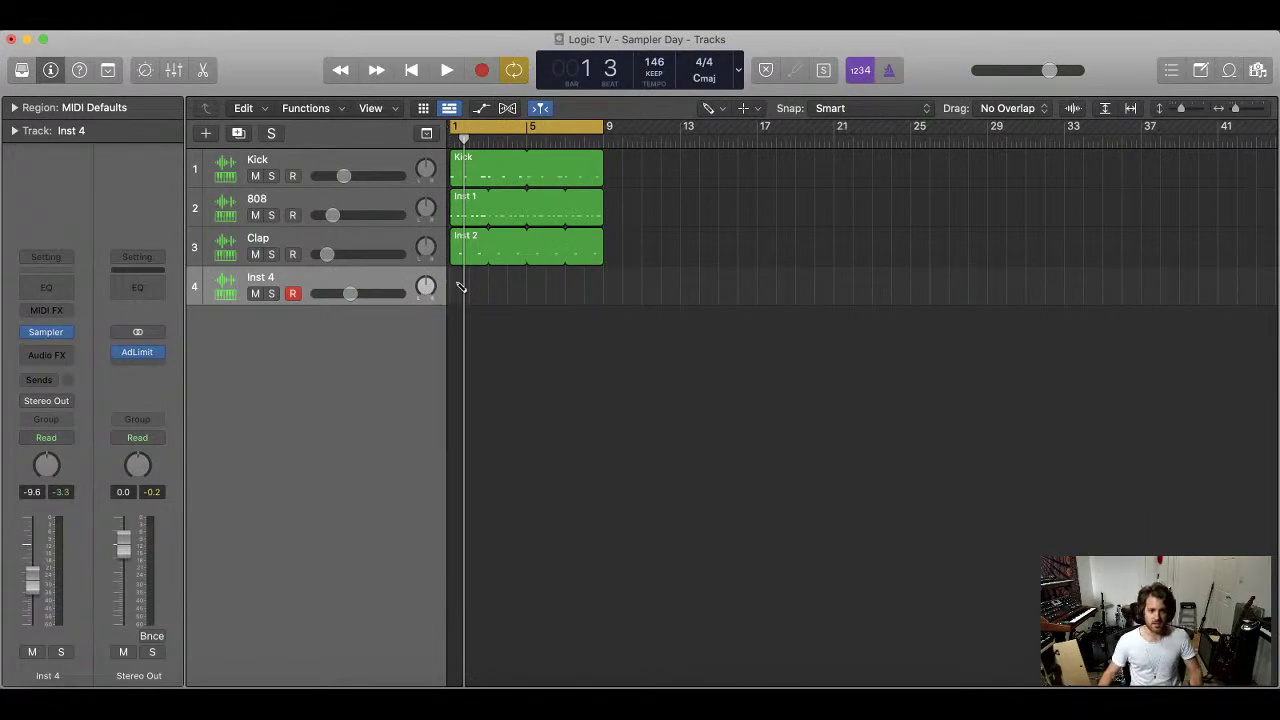
left_click(461, 287)
key("t")
left_click(461, 290)
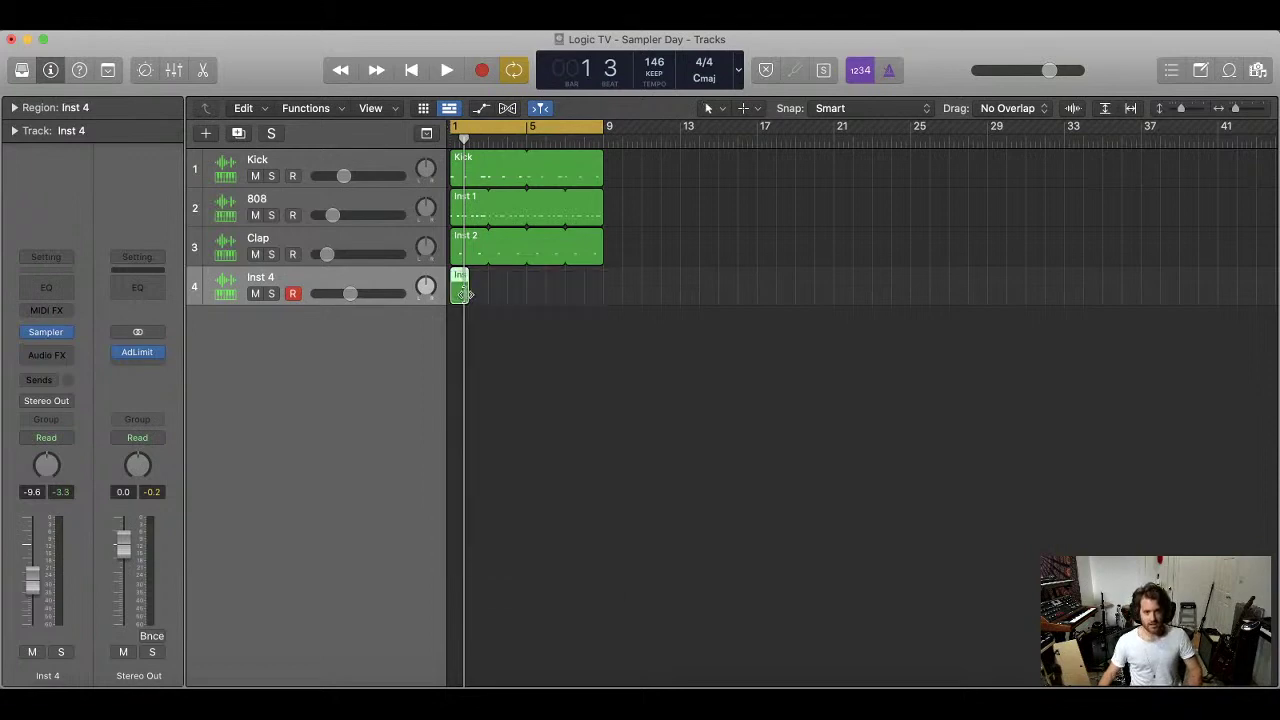
Extend the Inst 4 region to two bars, open it in the Piano Roll and rename its track Hi Hat Groove
left_click_drag(463, 293, 487, 290)
double_click(470, 287)
double_click(272, 280)
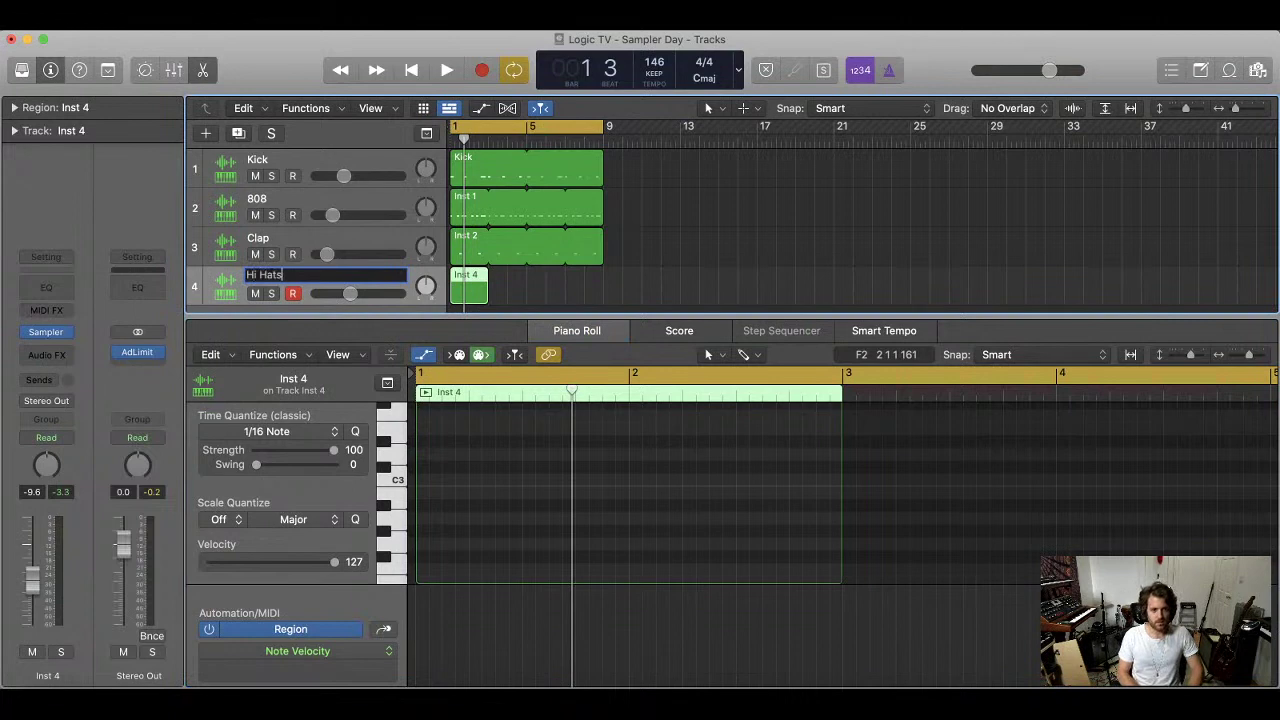
type("Hi Hat Groove")
key("Return")
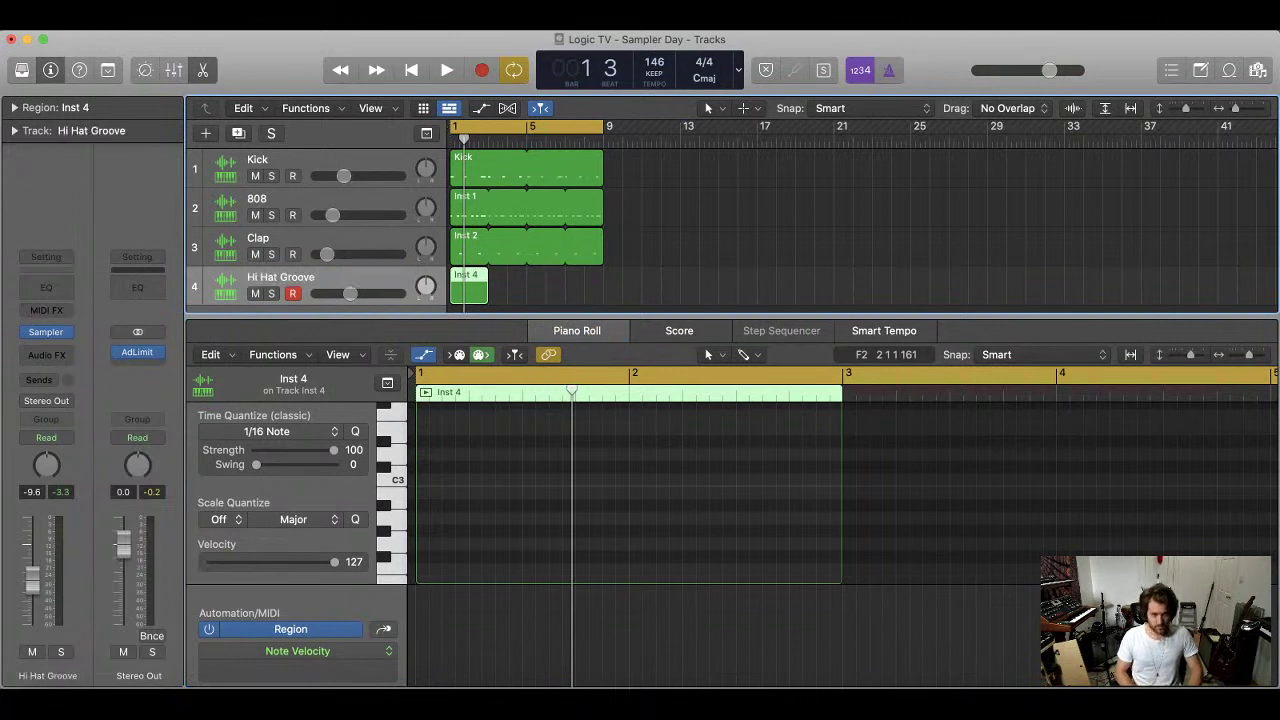
Draw an A1 note at the start of the Inst 4 region with the Pencil tool
key("Return")
key("space")
key("space")
left_click(399, 485)
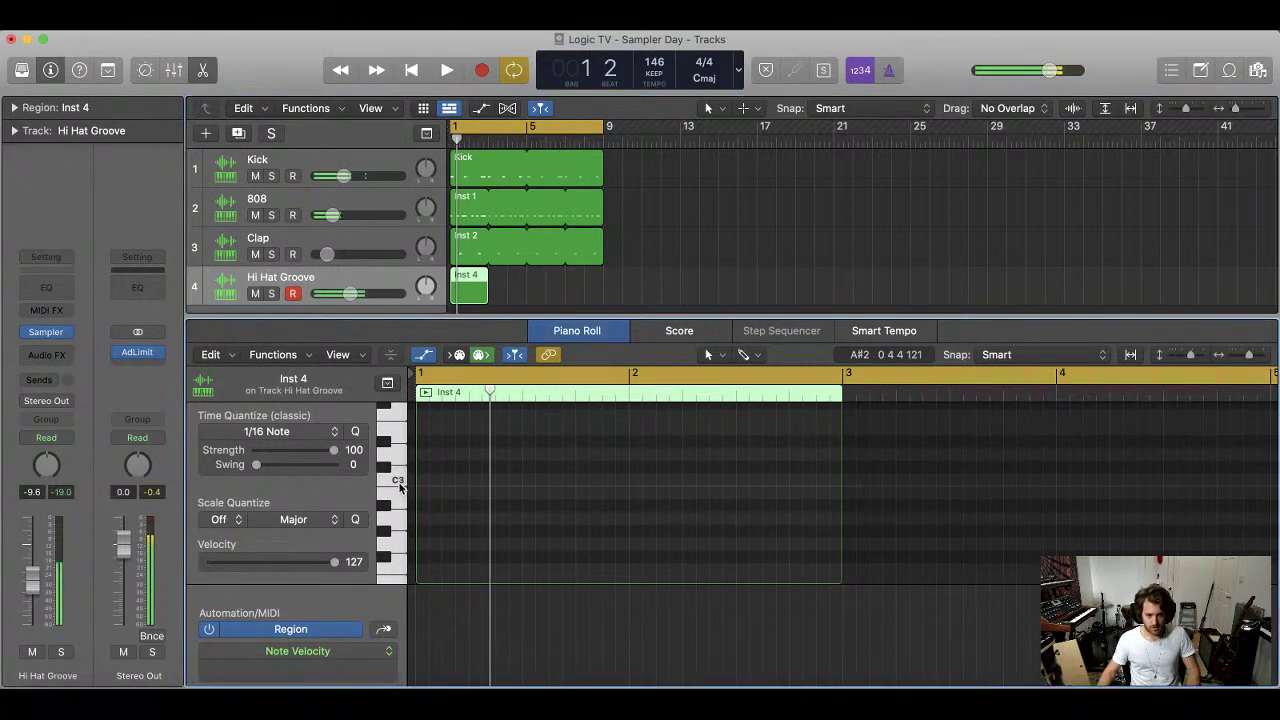
scroll(399, 505, "down", 3)
scroll(399, 512, "right", 1)
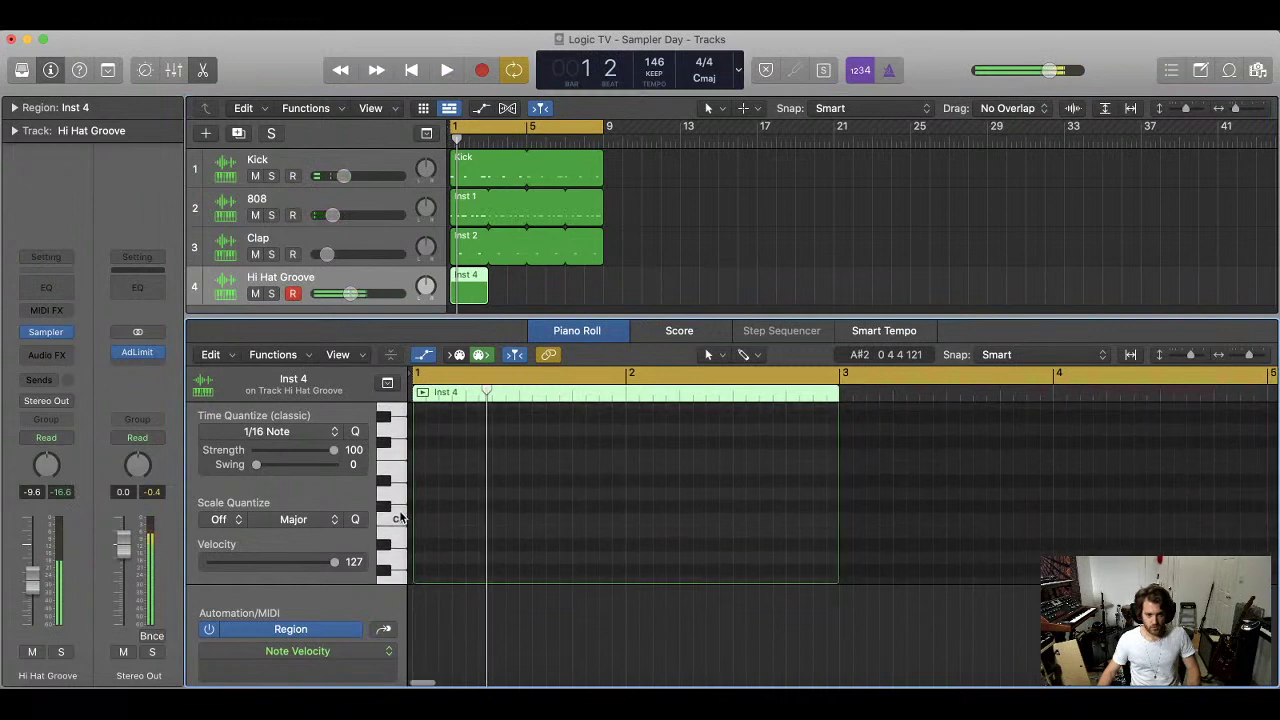
scroll(398, 527, "down", 1)
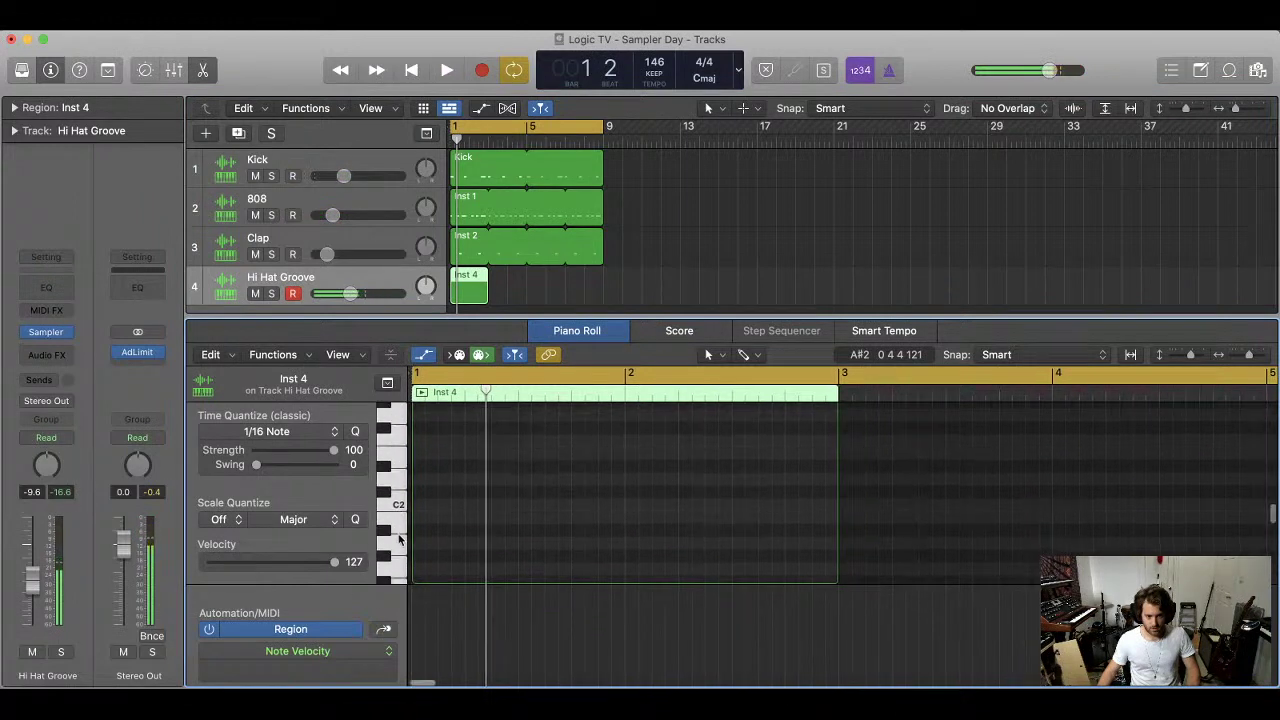
key("t")
key("p")
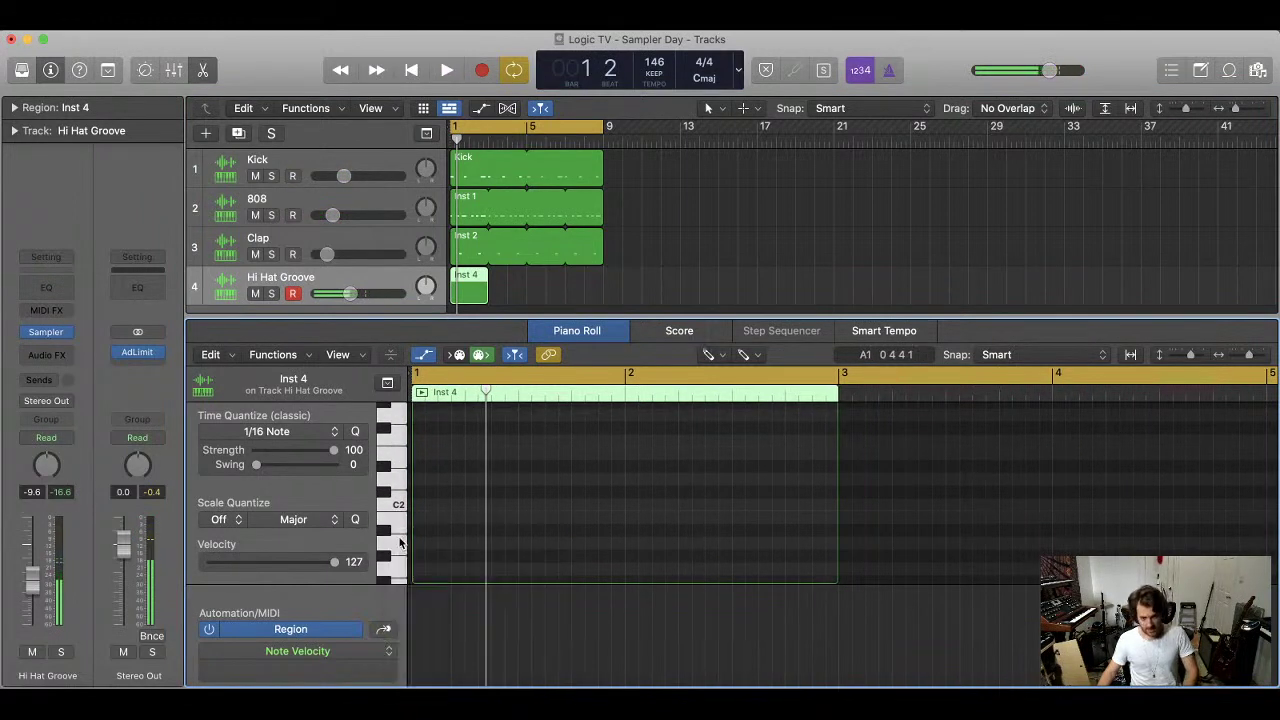
scroll(410, 538, "down", 2)
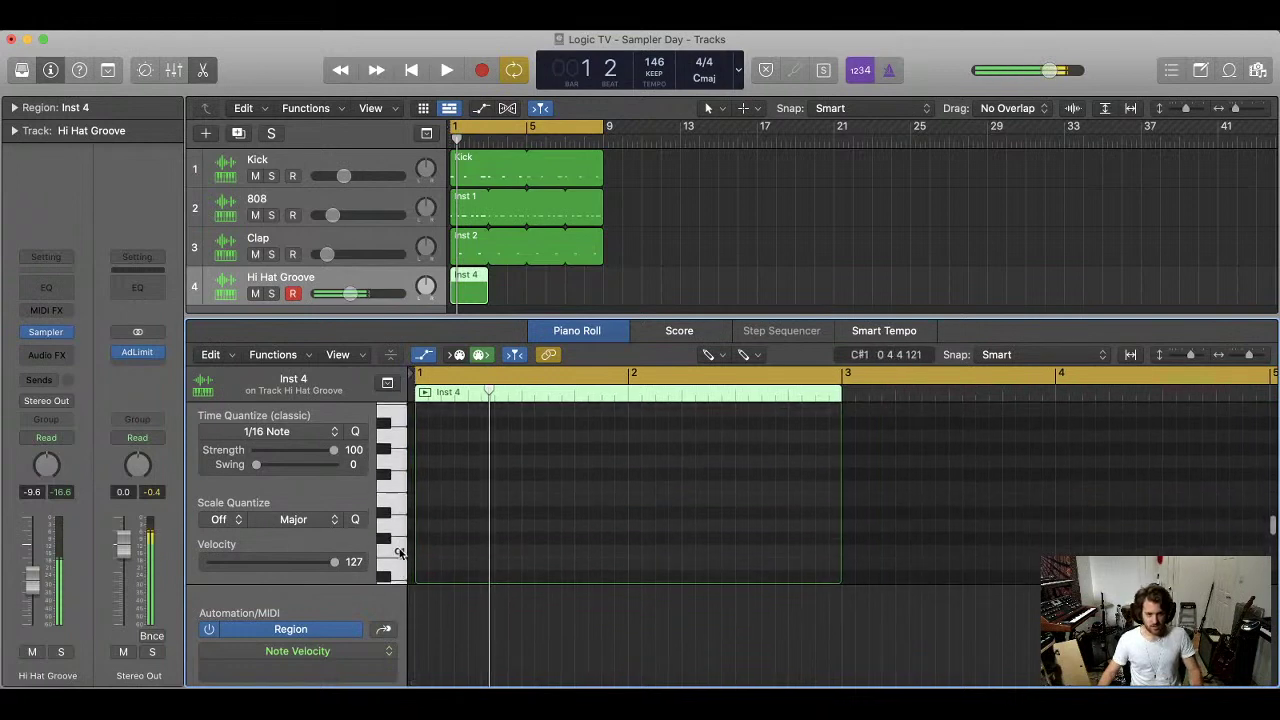
scroll(405, 525, "up", 3)
left_click(420, 484)
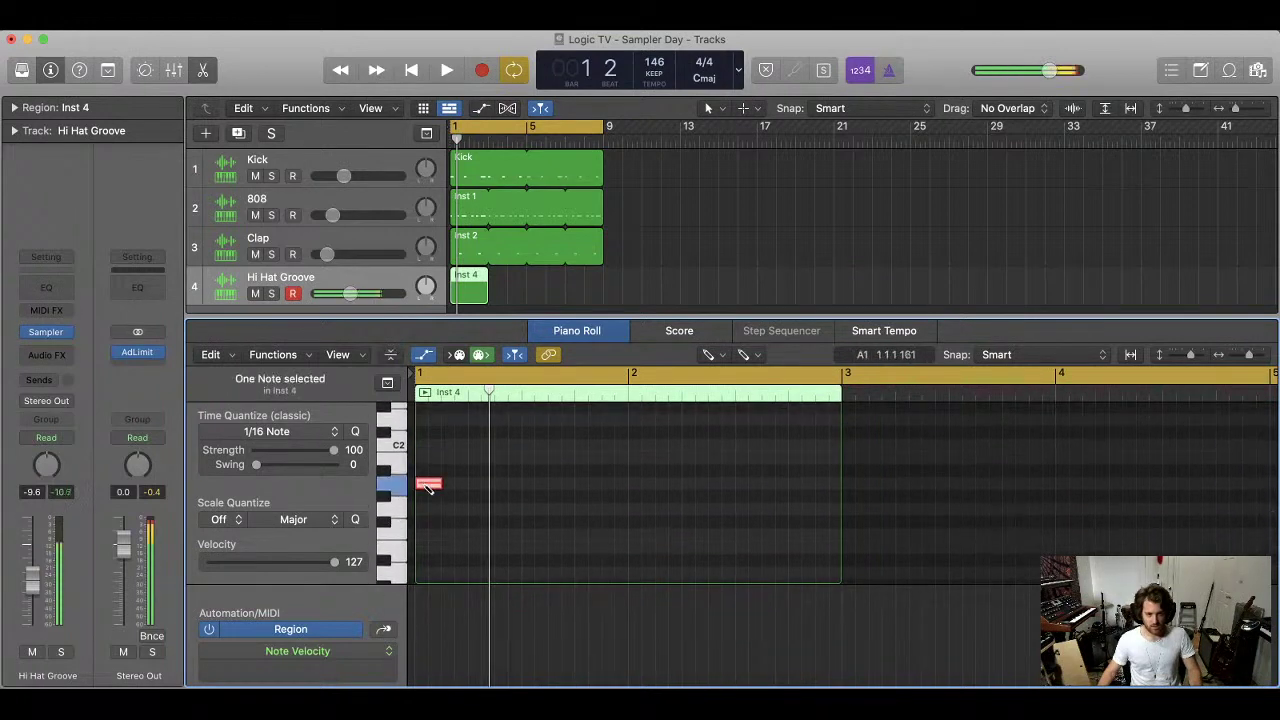
Switch back to the Pointer tool and set the A1 note's velocity to 82
key("super+Right")
scroll(443, 490, "left", 3)
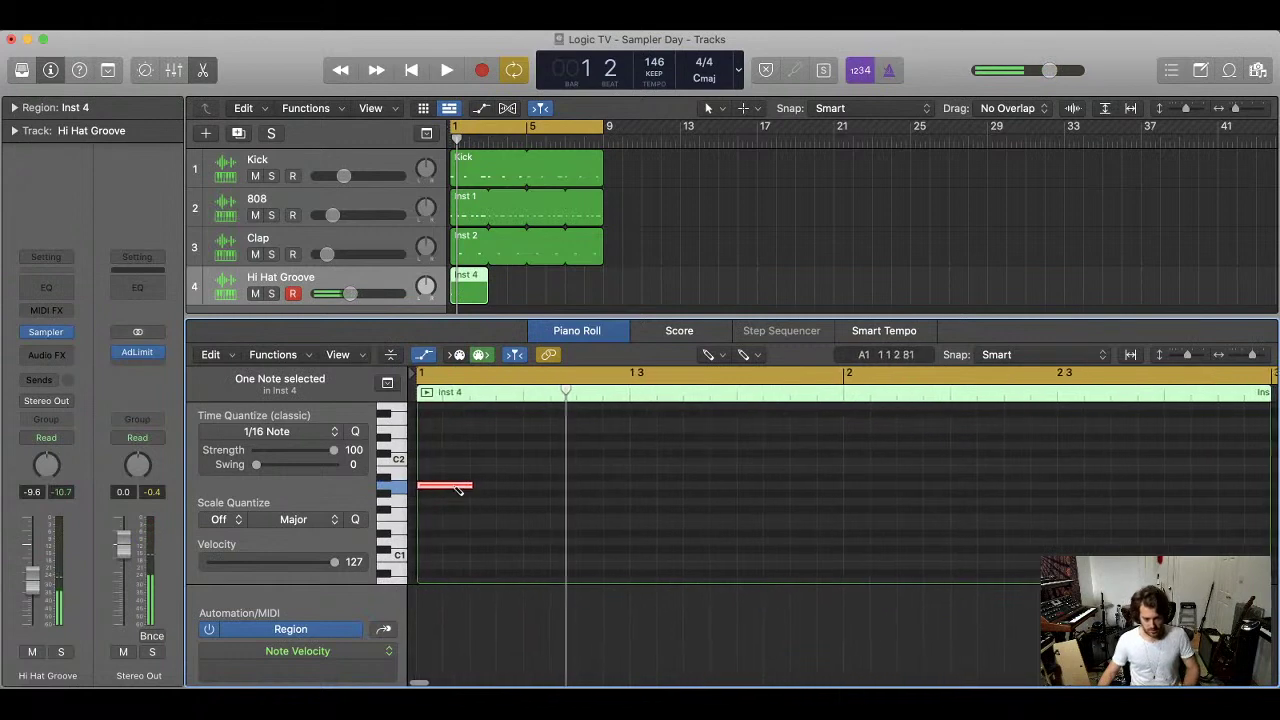
key("t")
left_click(470, 486)
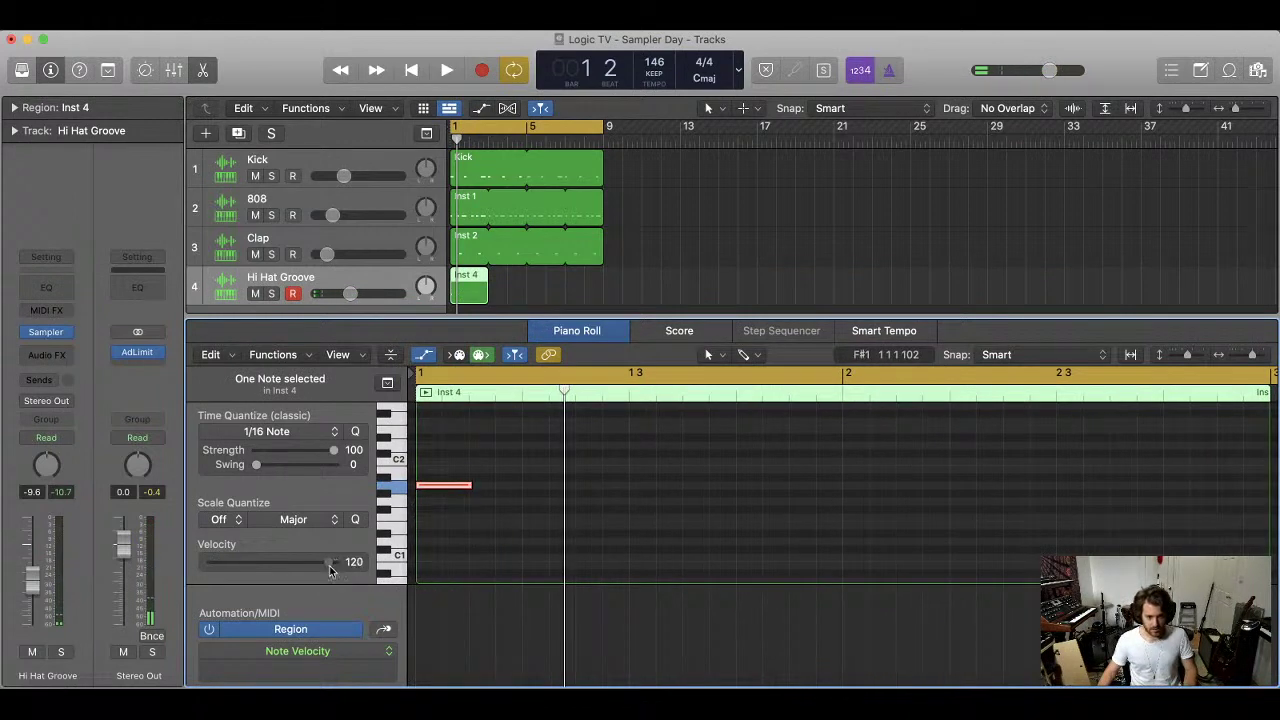
left_click_drag(330, 563, 291, 563)
Shorten the A1 note, copy it to C2 at position 1 1 3 and play the result
key("space")
key("space")
mouse_move(471, 486)
left_mouse_down()
mouse_move(417, 491)
mouse_move(477, 465)
left_mouse_up()
left_click_drag(477, 474, 478, 465)
key("space")
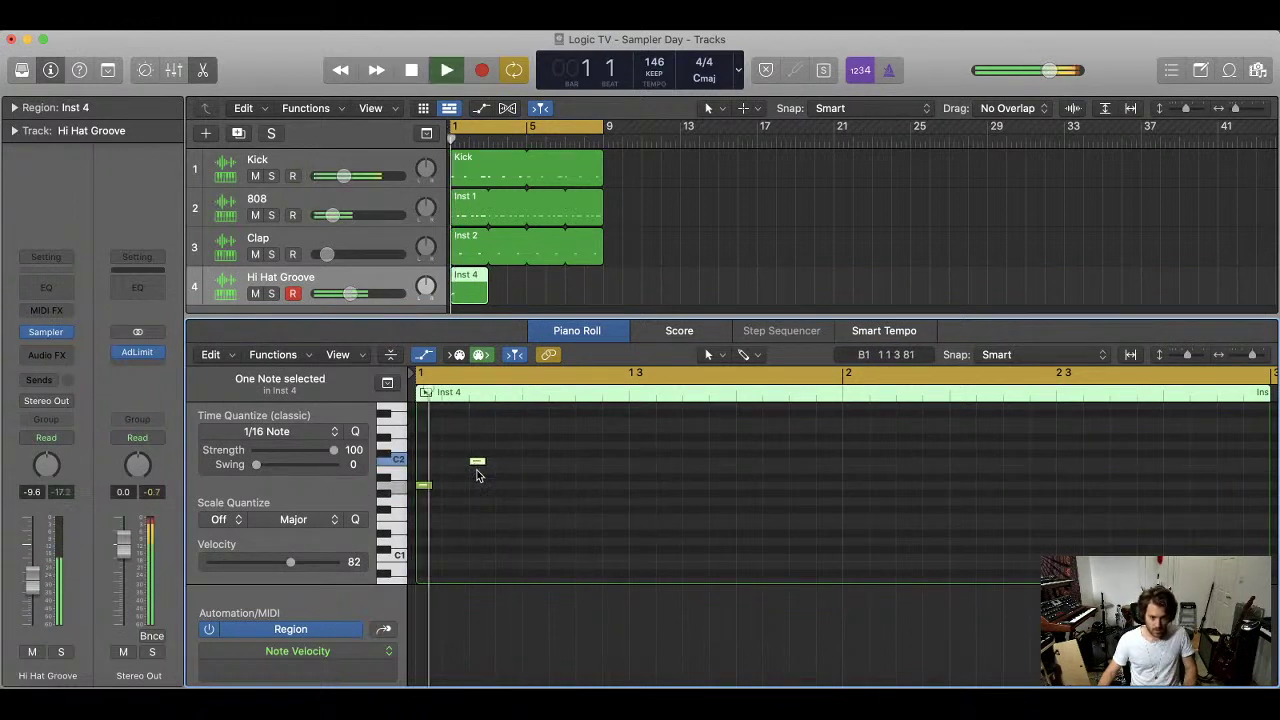
key("space")
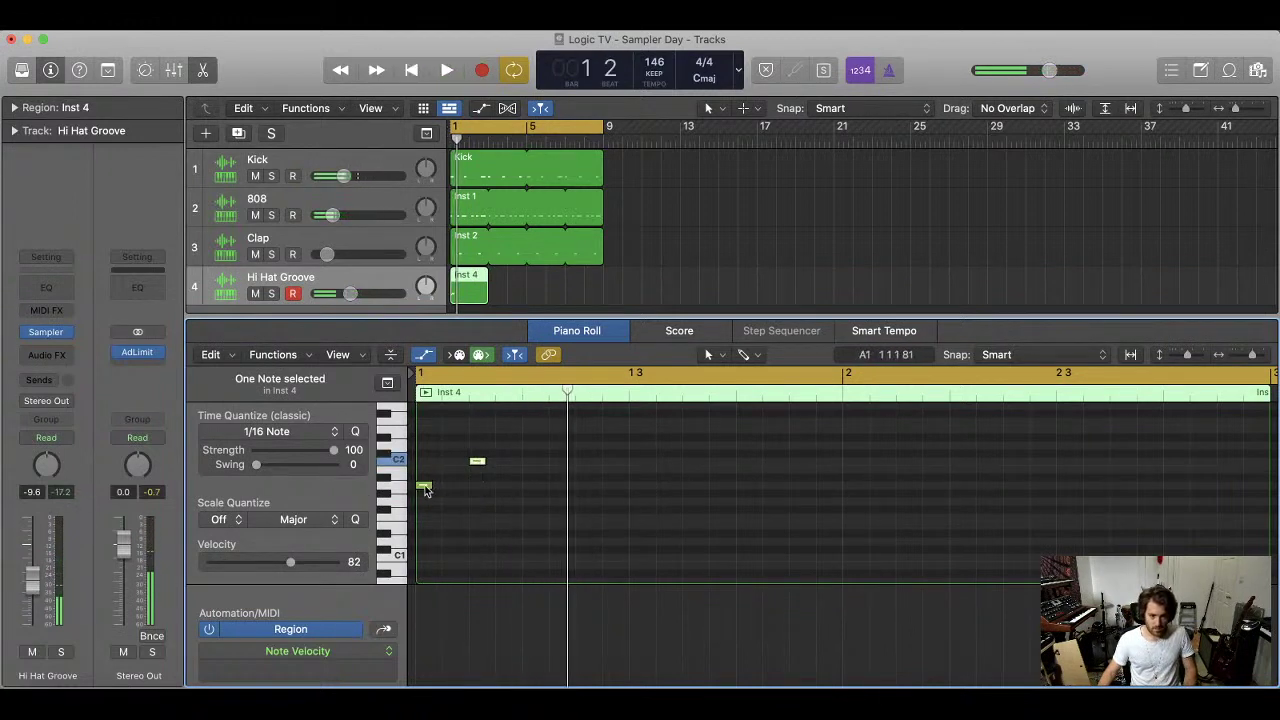
Shorten the opening A1 note further and copy it to F#1 and D1 as a descending three-note roll
left_click_drag(424, 489, 447, 545)
key("space")
key("space")
Copy the C2 note to A#1 at position 1 2 1 and to C2 at 1 2 3, checking the pattern in playback
left_click(480, 461)
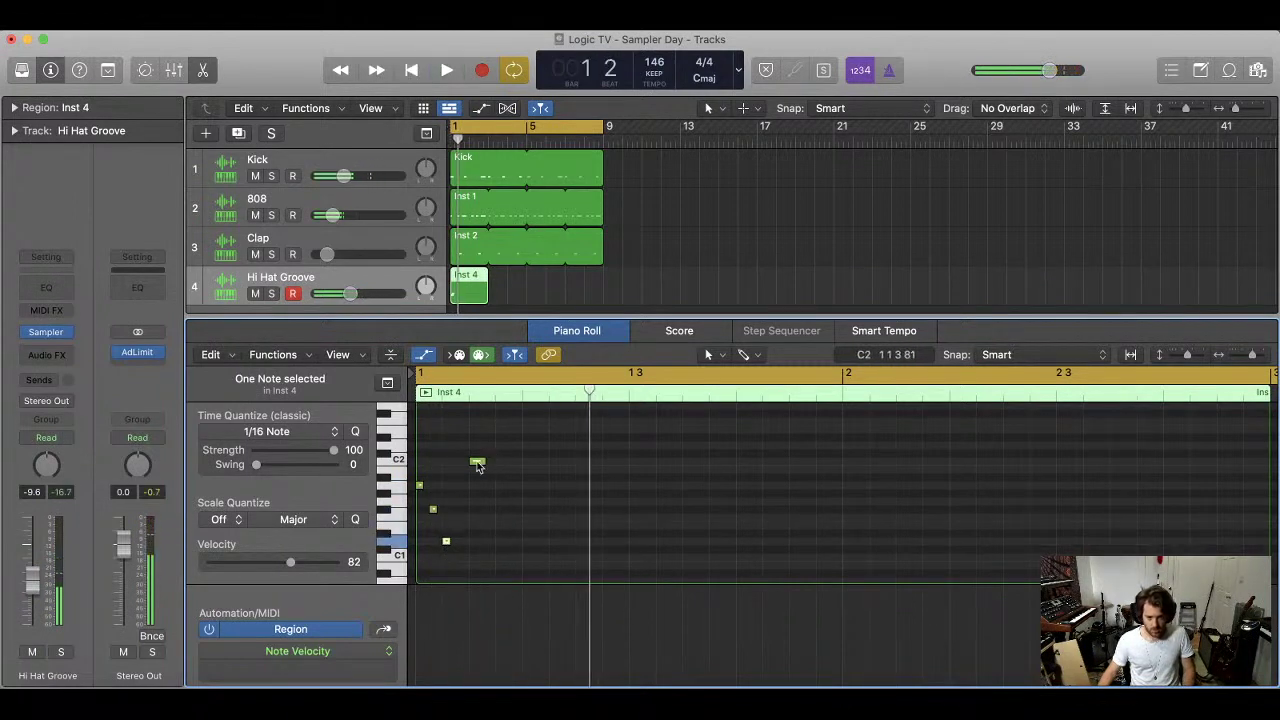
key("space")
left_click(478, 464)
left_click_drag(478, 464, 587, 470)
key("space")
key("space")
key("space")
left_click(477, 465)
key("space")
key("space")
key("space")
key("space")
key("space")
key("space")
key("space")
key("space")
key("space")
key("space")
left_click(585, 464)
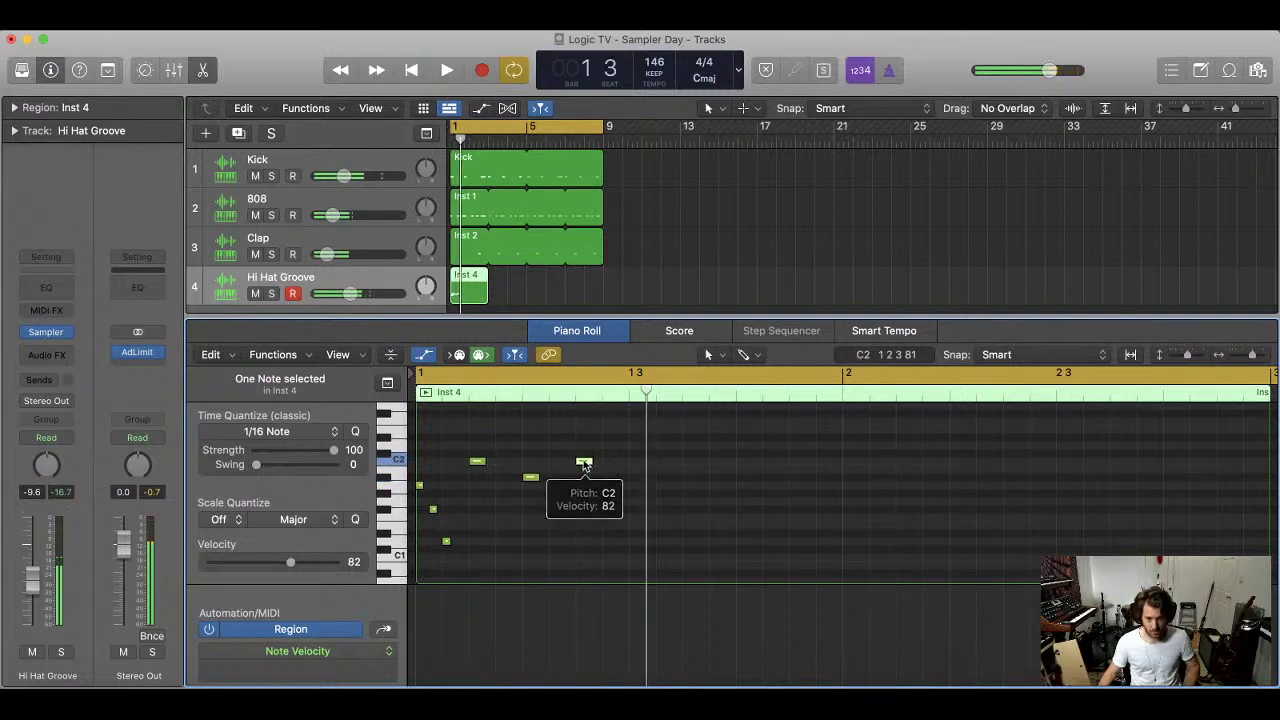
Copy the opening three-note roll to beat 3 of bar 1 and play it back
left_click_drag(481, 477, 412, 544)
left_click_drag(420, 490, 634, 492)
key("space")
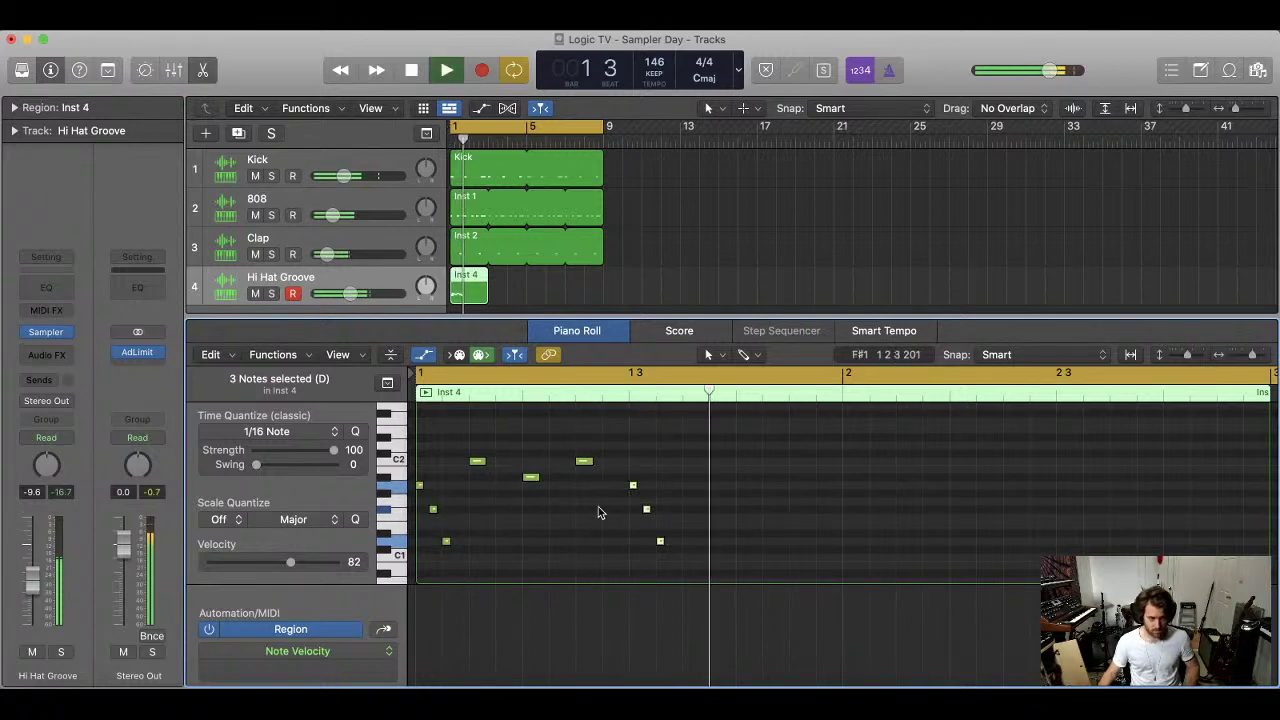
key("space")
Swap the outer notes of the beat 3 roll so it ascends D1, F#1, A1, and play it back
left_click(647, 492)
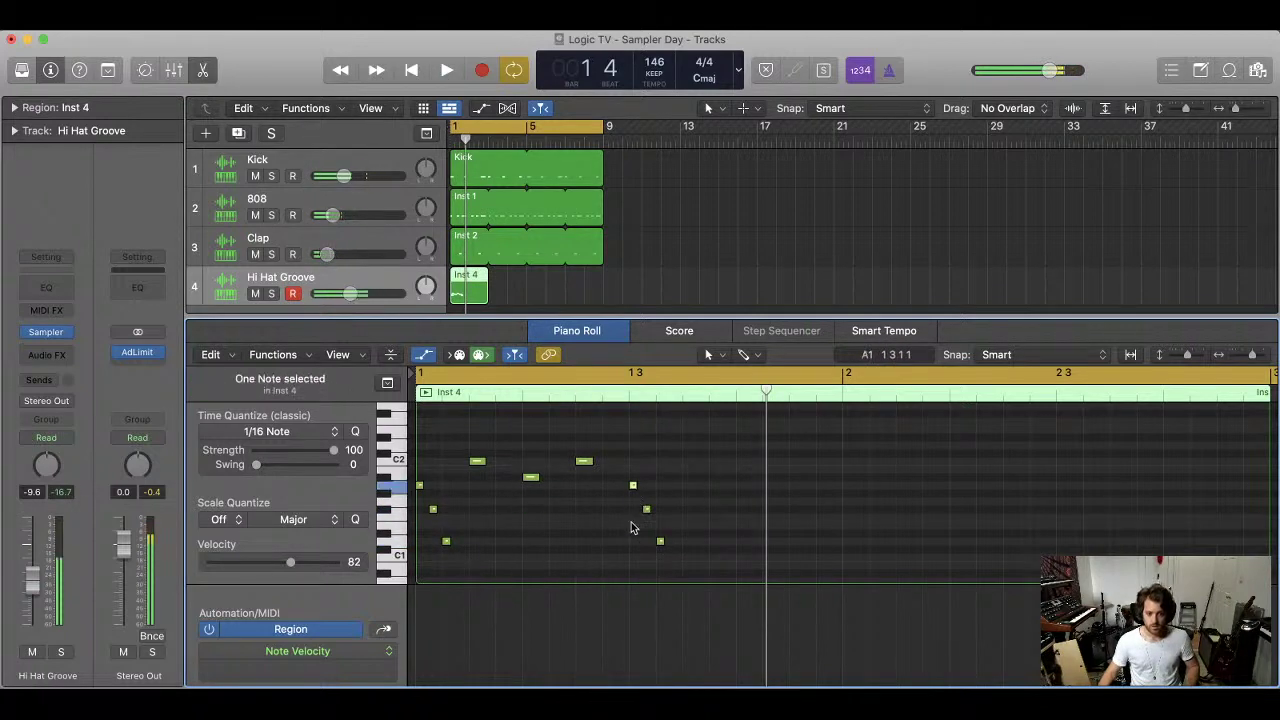
left_click_drag(633, 485, 667, 488)
key("space")
key("space")
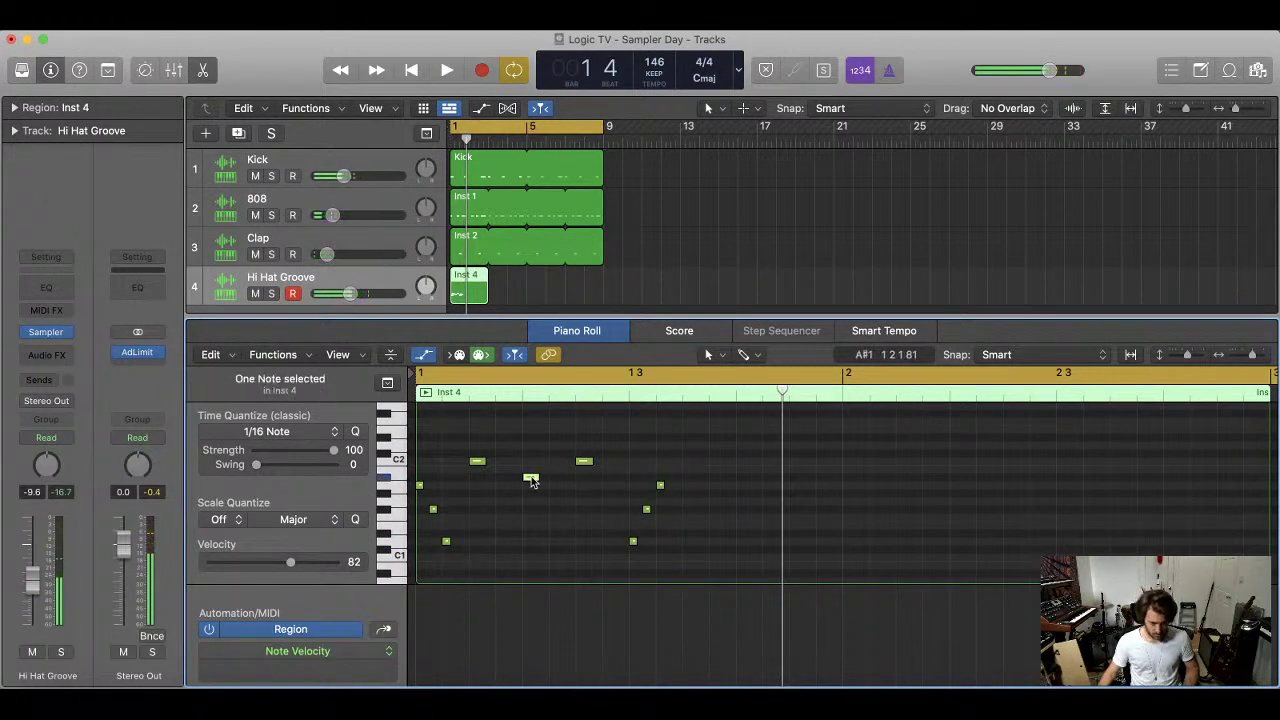
Copy existing notes to C#1 at position 1 3 3 and to A#1 at 1 4 1 and 1 4 3
left_click_drag(532, 482, 694, 554)
key("space")
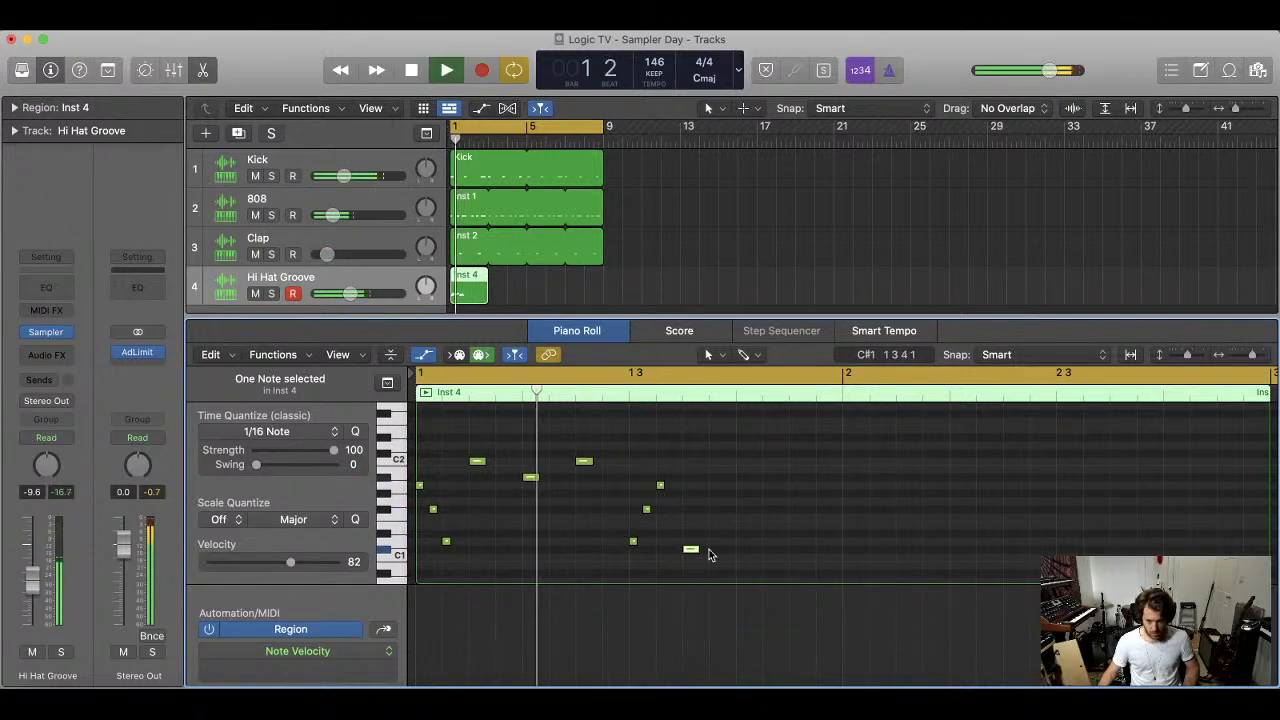
key("space")
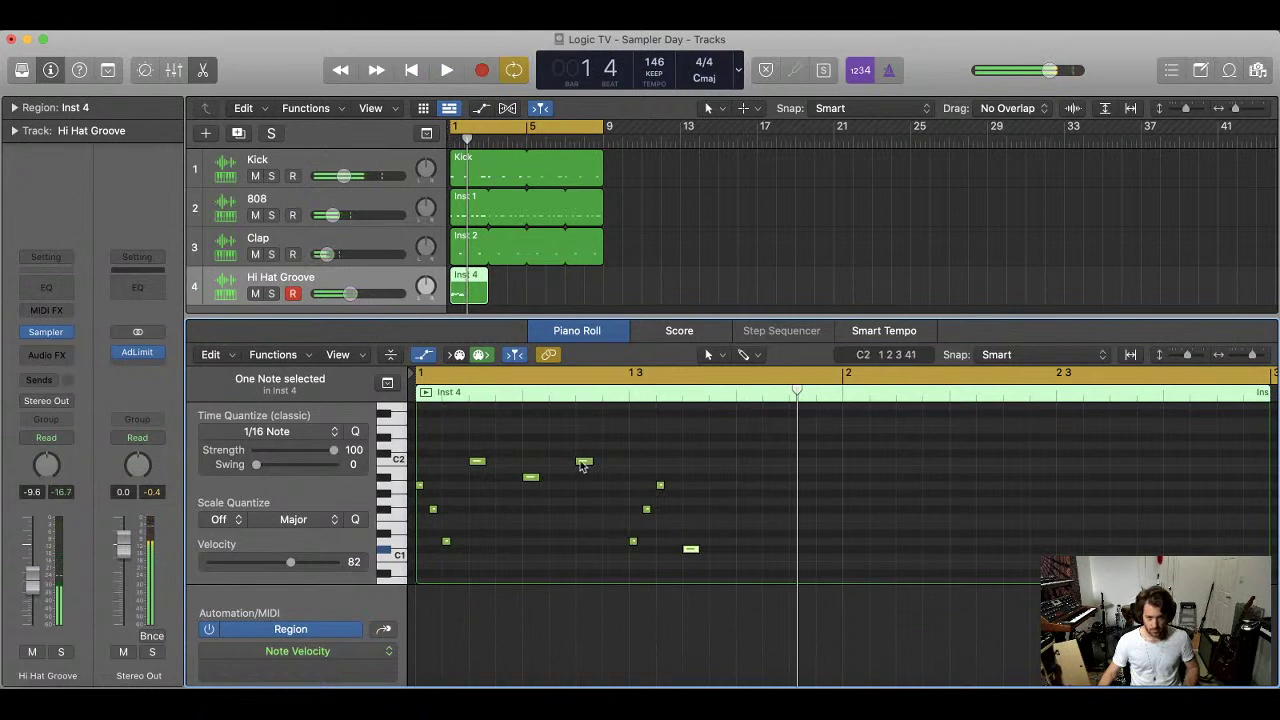
left_click_drag(585, 465, 744, 479)
left_click(747, 461, "shift")
key("space")
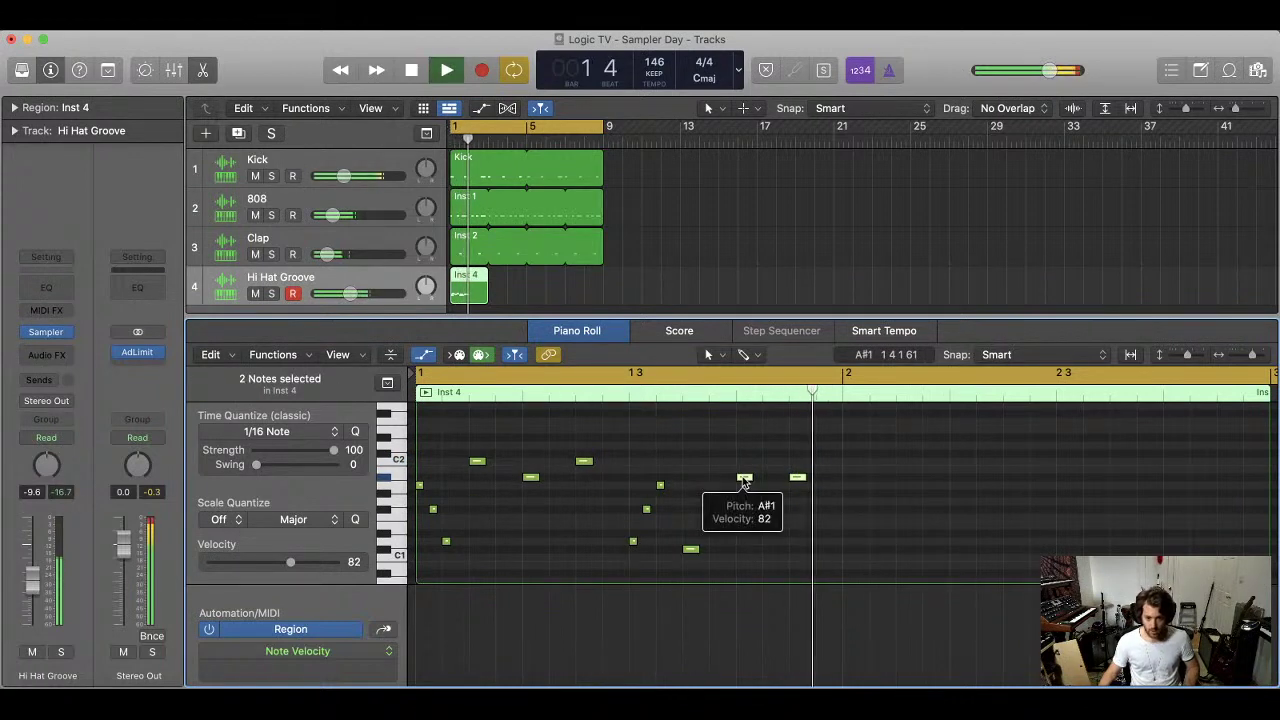
Raise bar 1's last note to C#2 and copy the nine notes after the opening roll into bar 2, one semitone higher
left_click_drag(799, 467, 474, 580)
key("space")
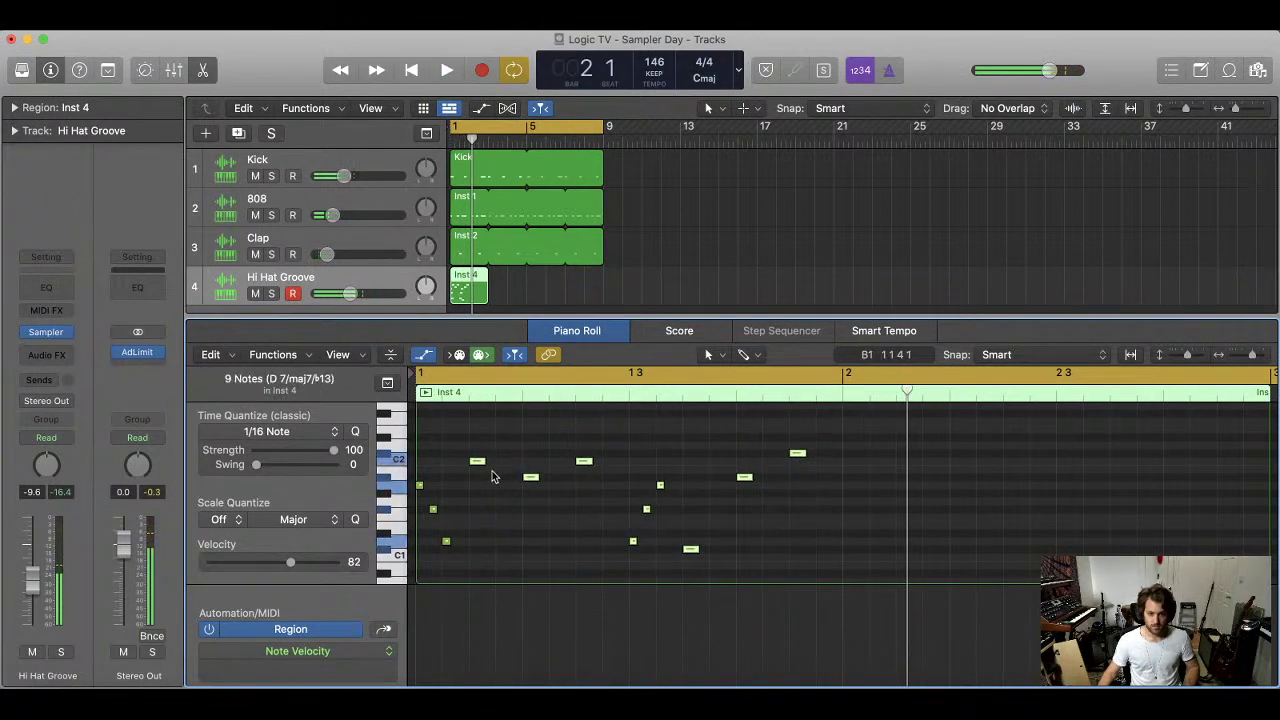
left_click_drag(477, 461, 905, 458)
key("space")
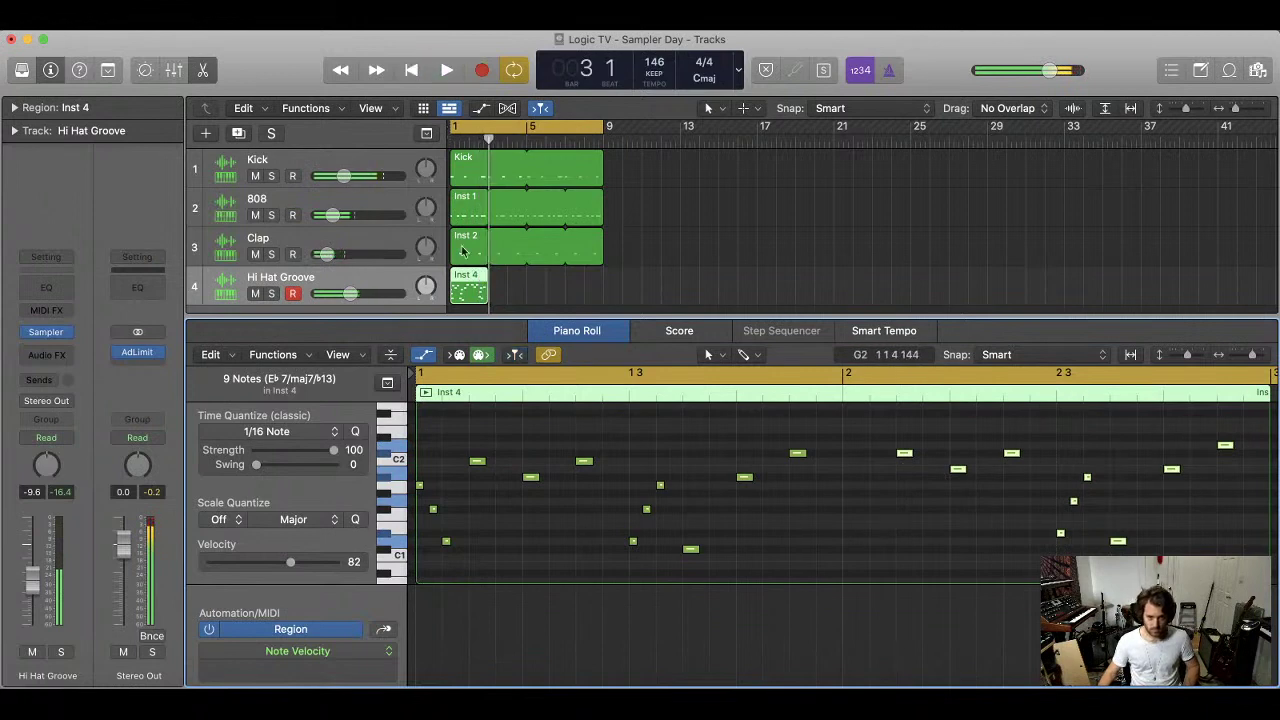
Repeat the two-bar Inst 4 region at bar 3
left_click(470, 280)
key("space")
mouse_move(468, 280)
left_mouse_down()
mouse_move(530, 290)
mouse_move(475, 289)
left_mouse_up()
key("r")
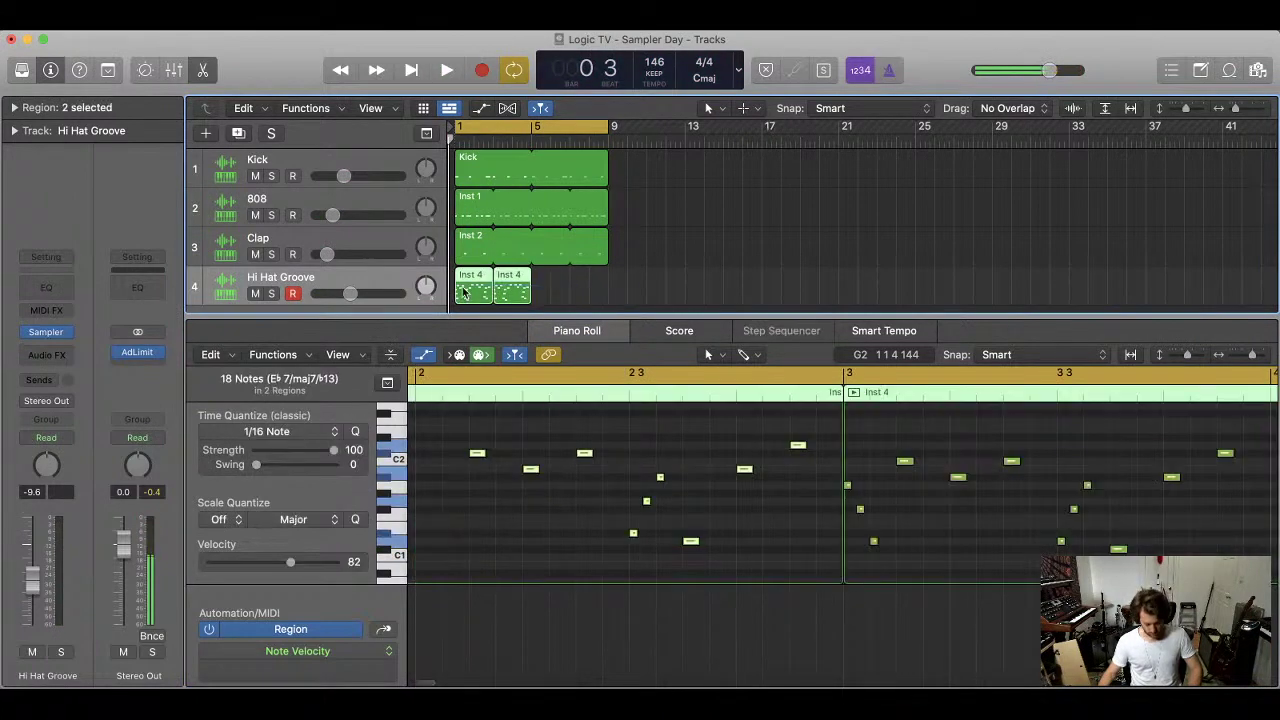
Join the two Inst 4 regions into one four-bar region with the Glue tool and return to the Pointer tool
key("t")
key("j")
left_click(500, 287)
key("y")
key("t")
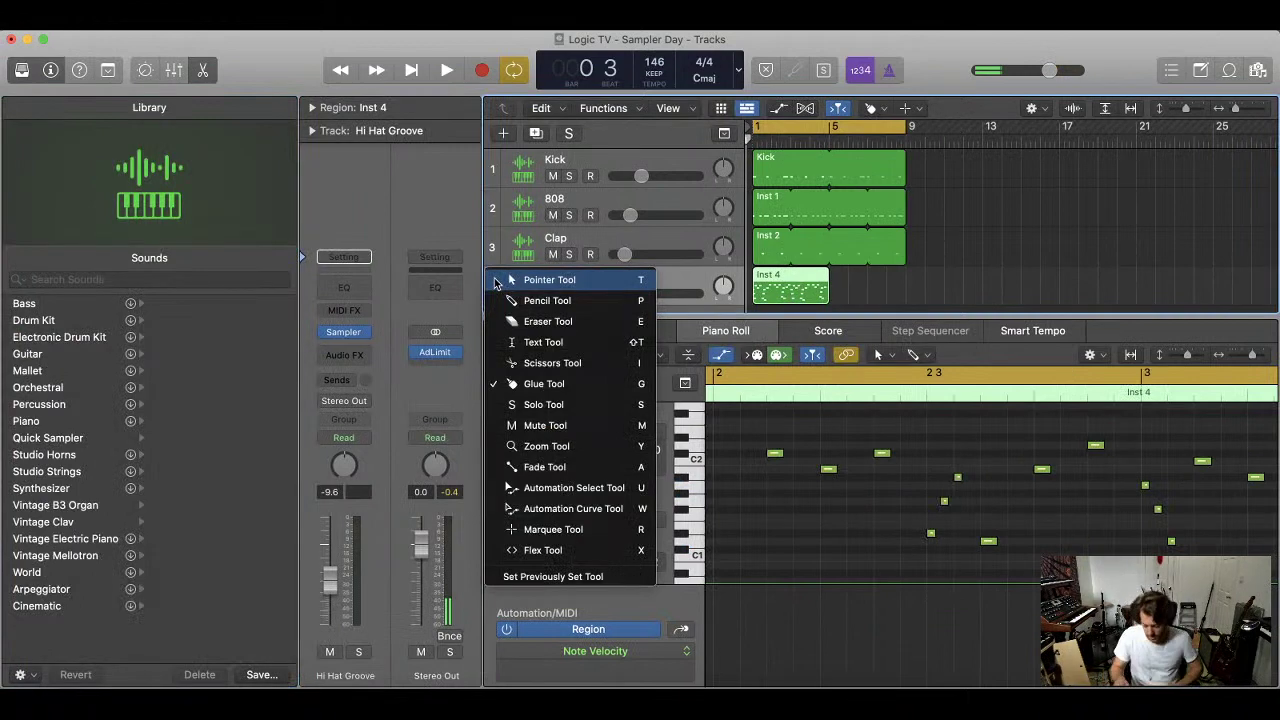
left_click(590, 279)
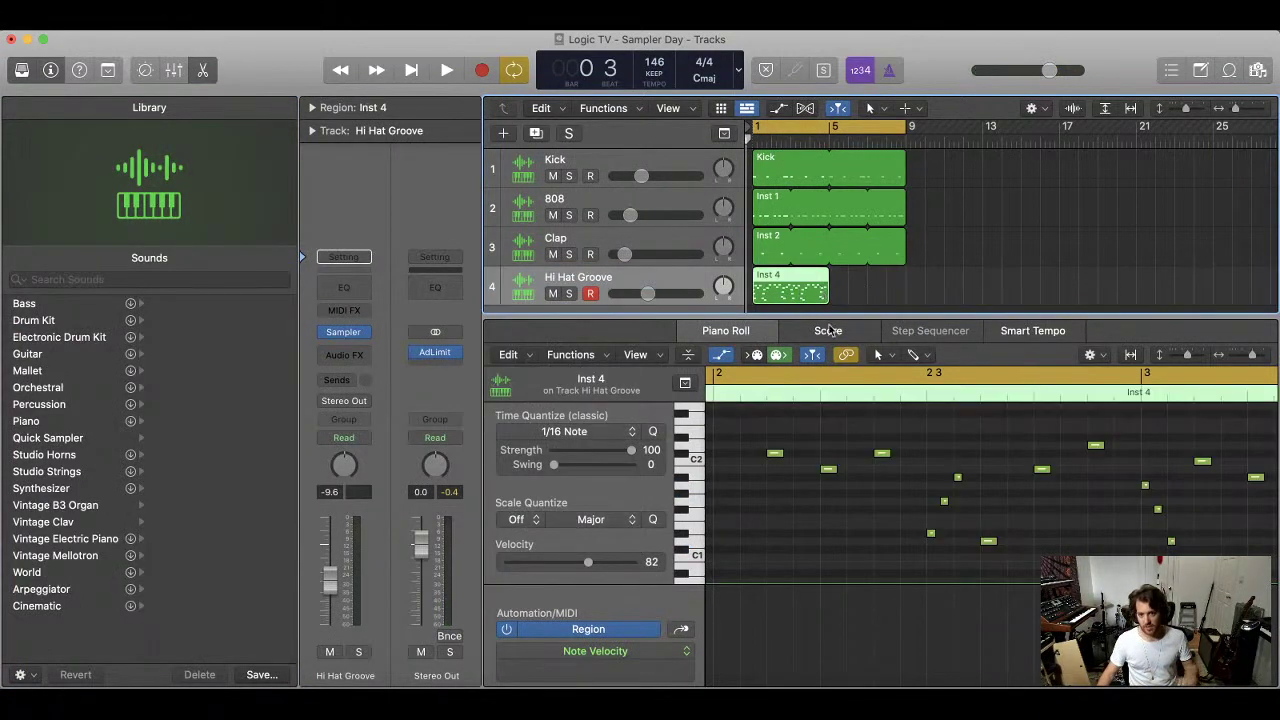
Check the key mapping of the two hi-hat groups in the Hi Hat Groove Sampler and close it
scroll(850, 465, "left", 5)
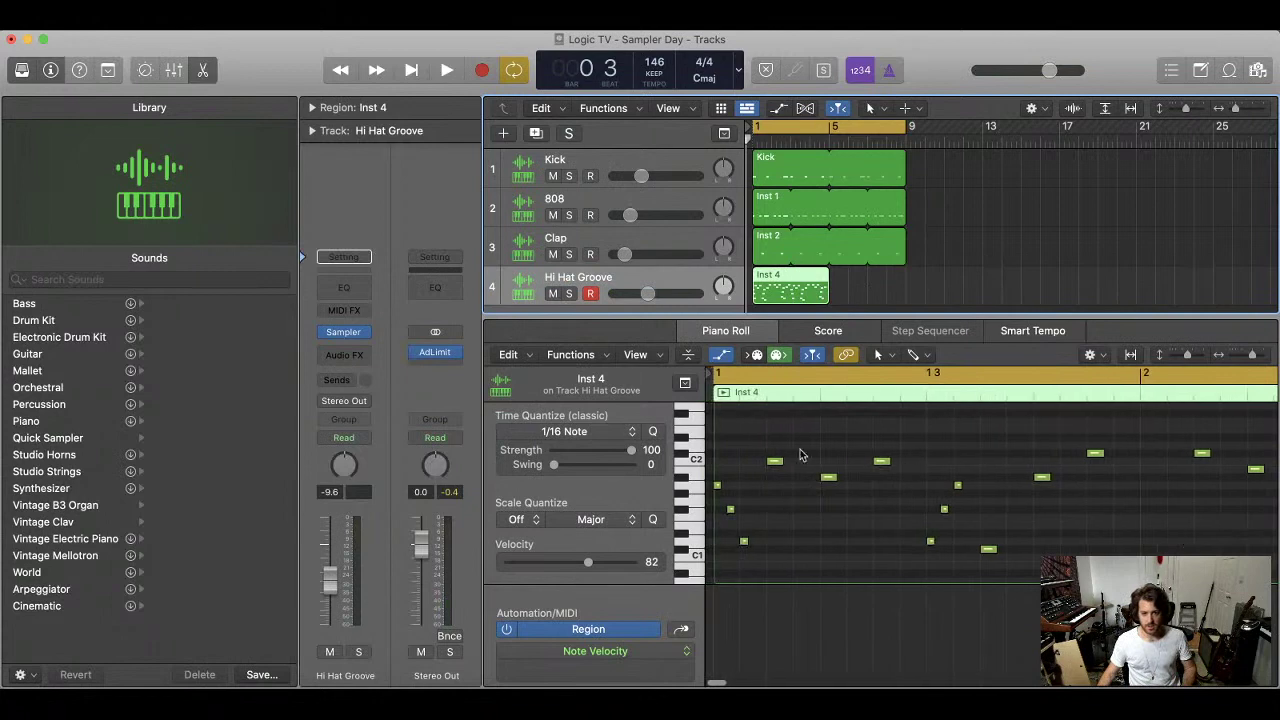
left_click(343, 333)
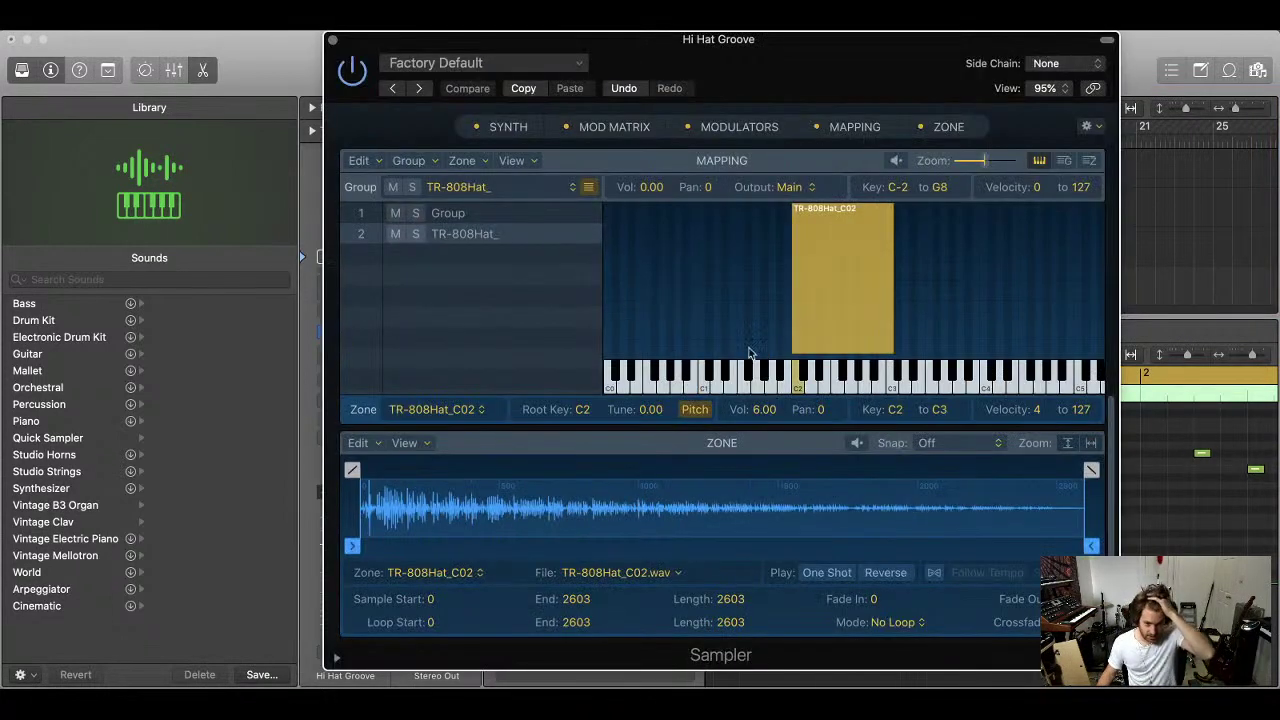
left_click(478, 220)
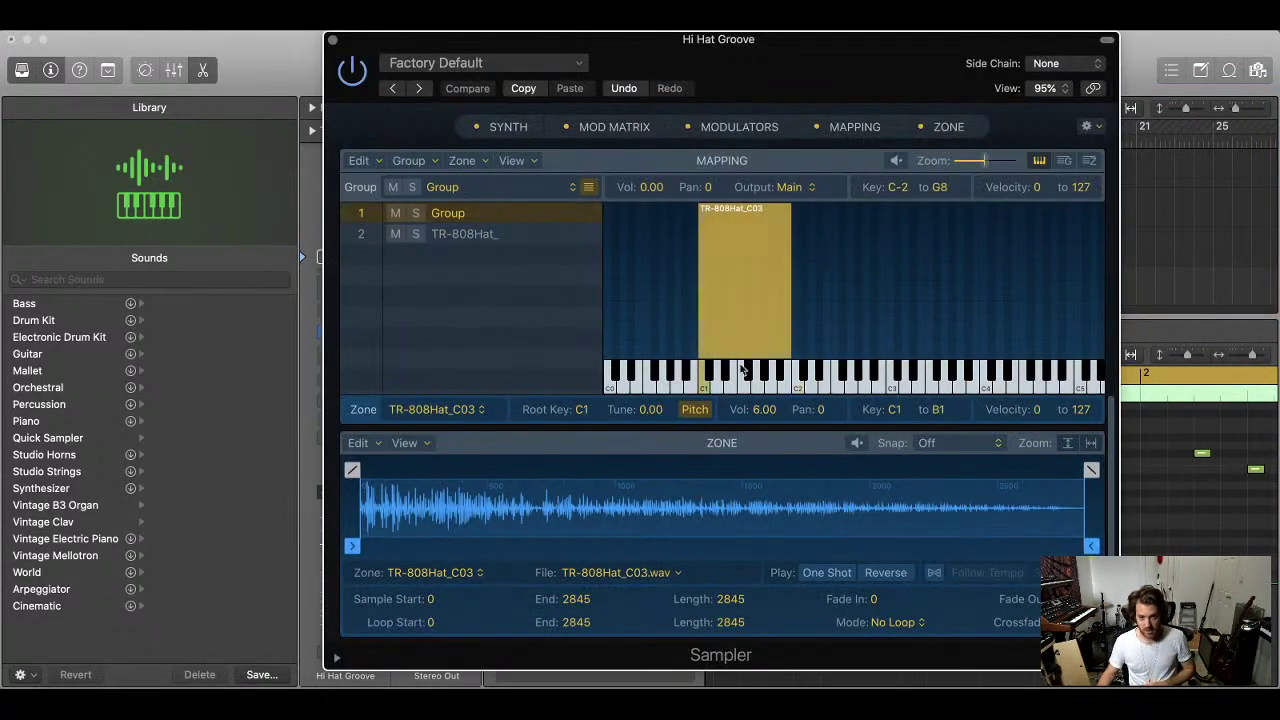
left_click(333, 40)
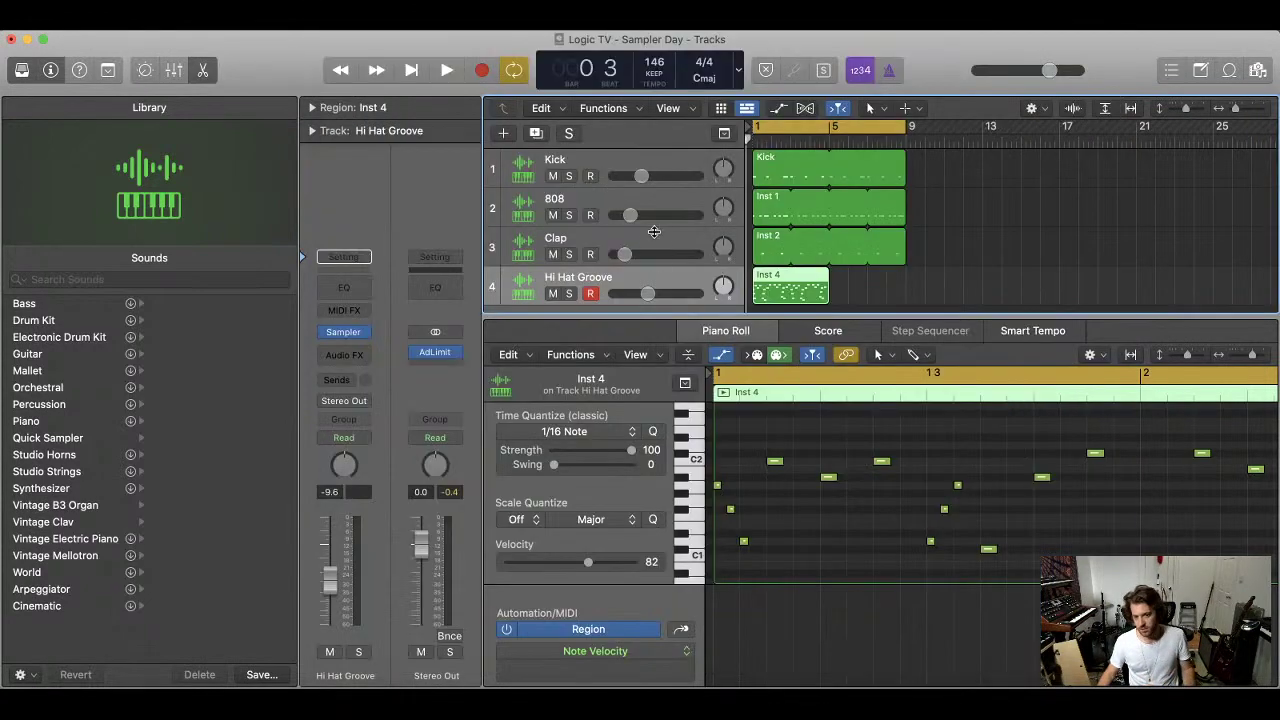
Add a Channel EQ to the Hi Hat Groove track with a high cut at 9450 Hz and 18 dB/Oct during playback
left_click(356, 290)
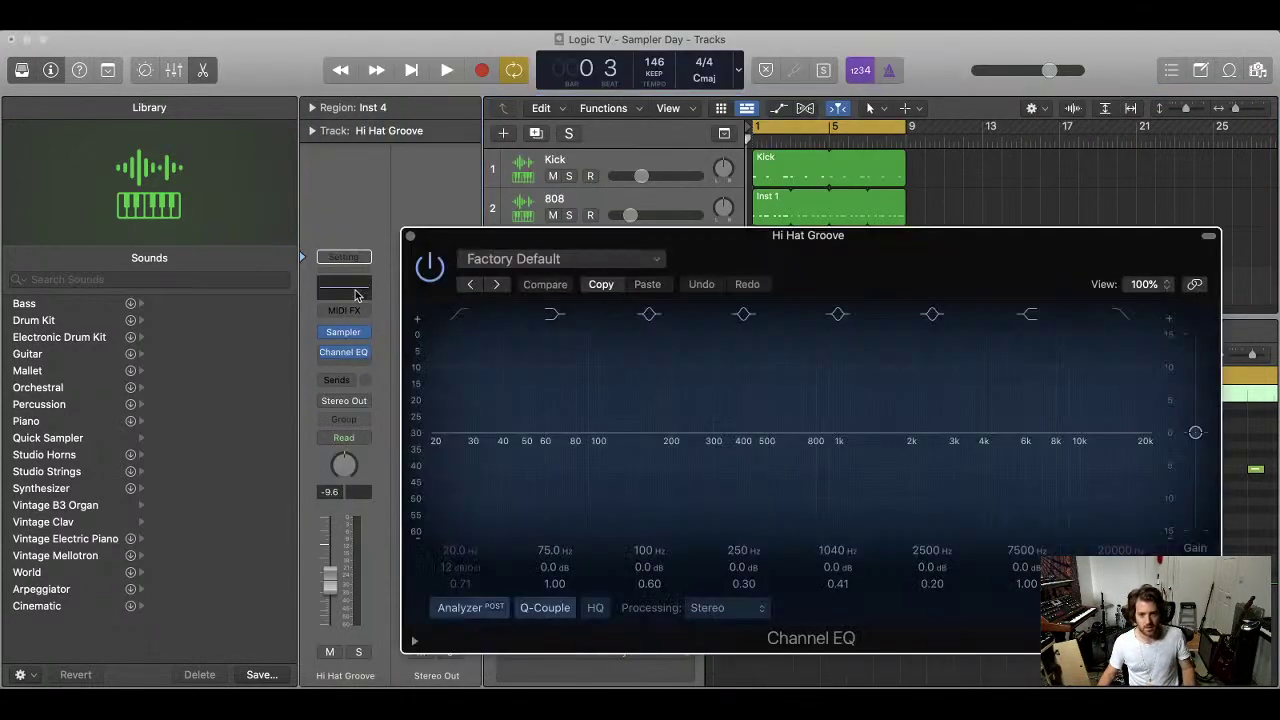
mouse_move(855, 270)
left_mouse_down()
mouse_move(577, 189)
mouse_move(589, 158)
left_mouse_up()
left_click(858, 440)
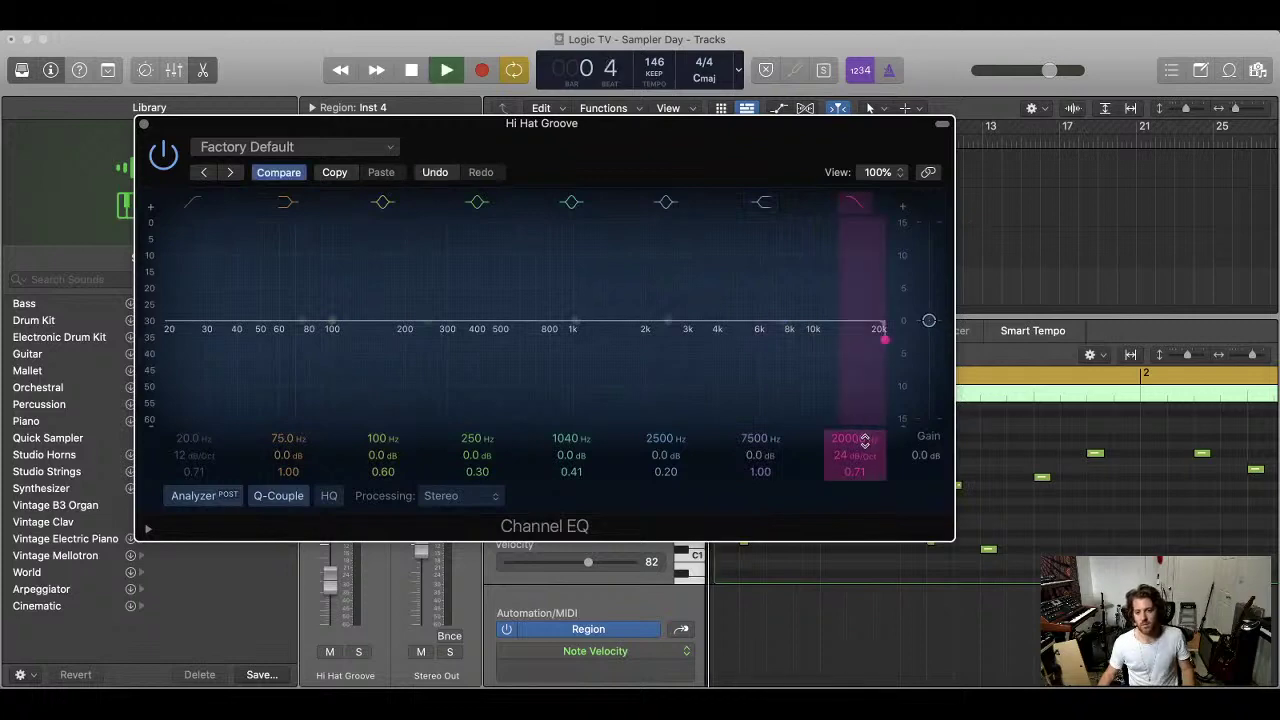
left_click_drag(865, 440, 869, 446)
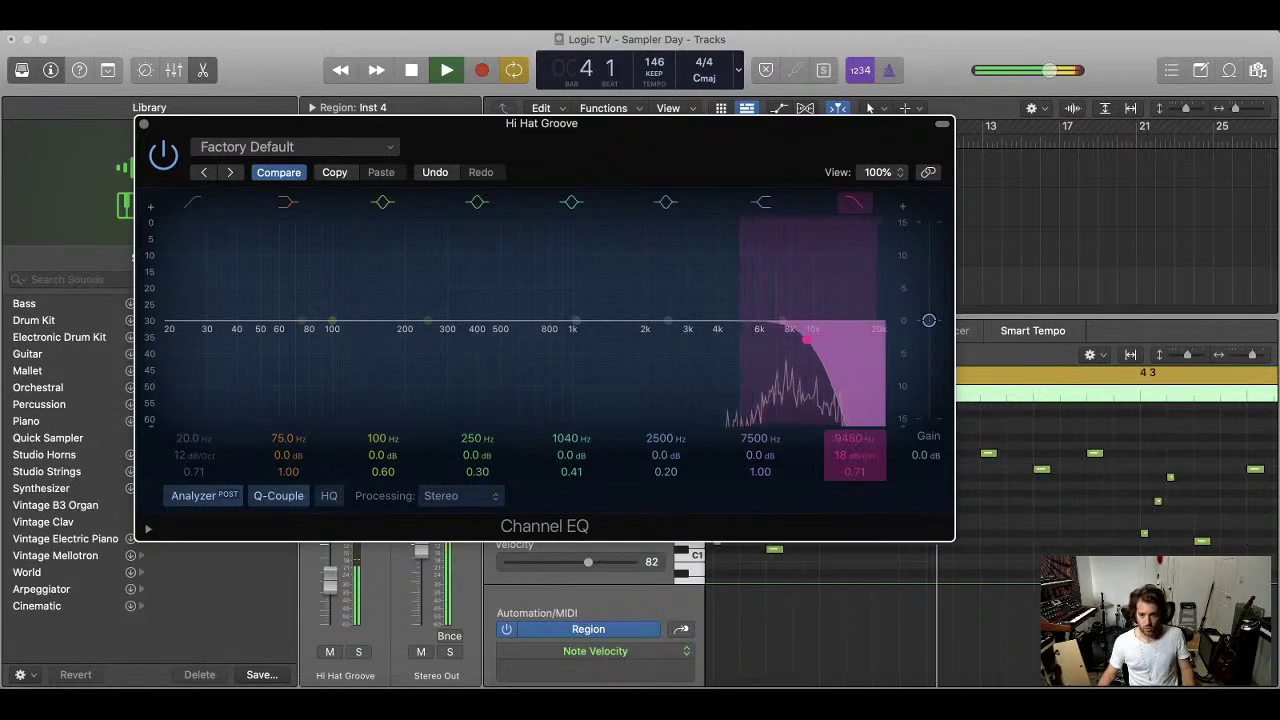
left_click(143, 124)
key("space")
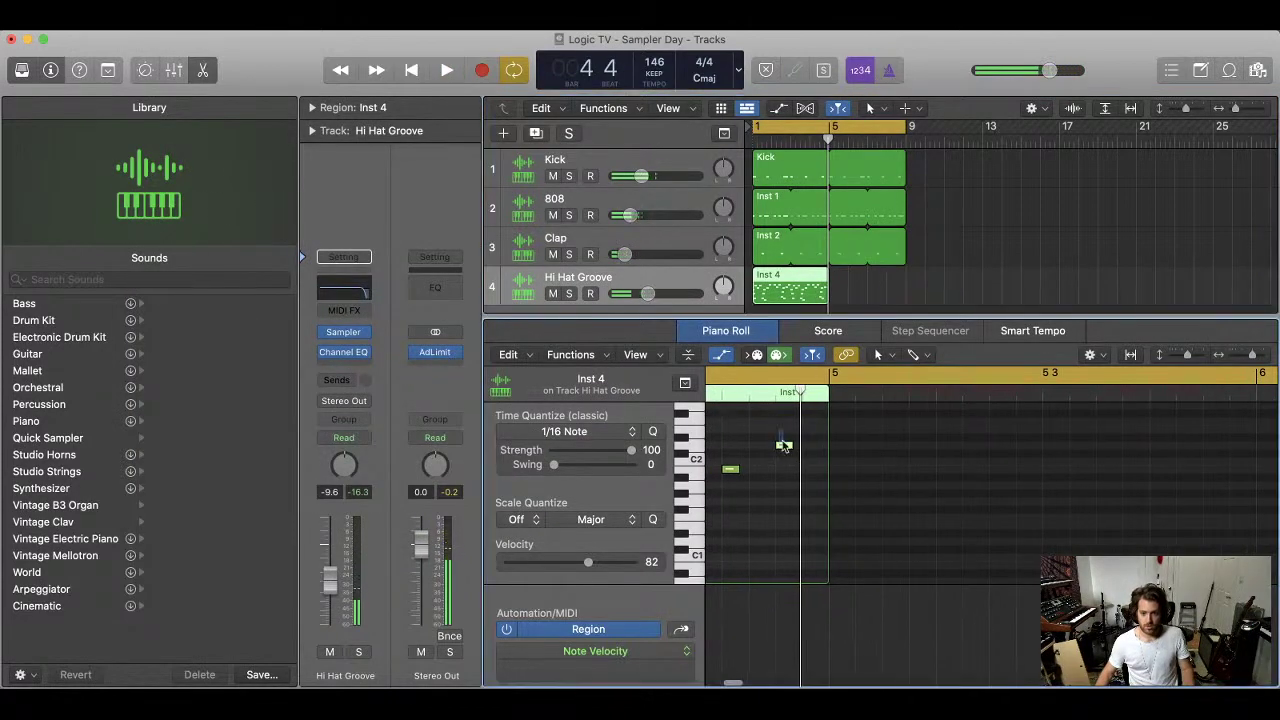
Loop the Inst 4 region out to bar 9 and play it with the Hi Hat Groove Channel EQ open
left_click_drag(823, 280, 905, 280)
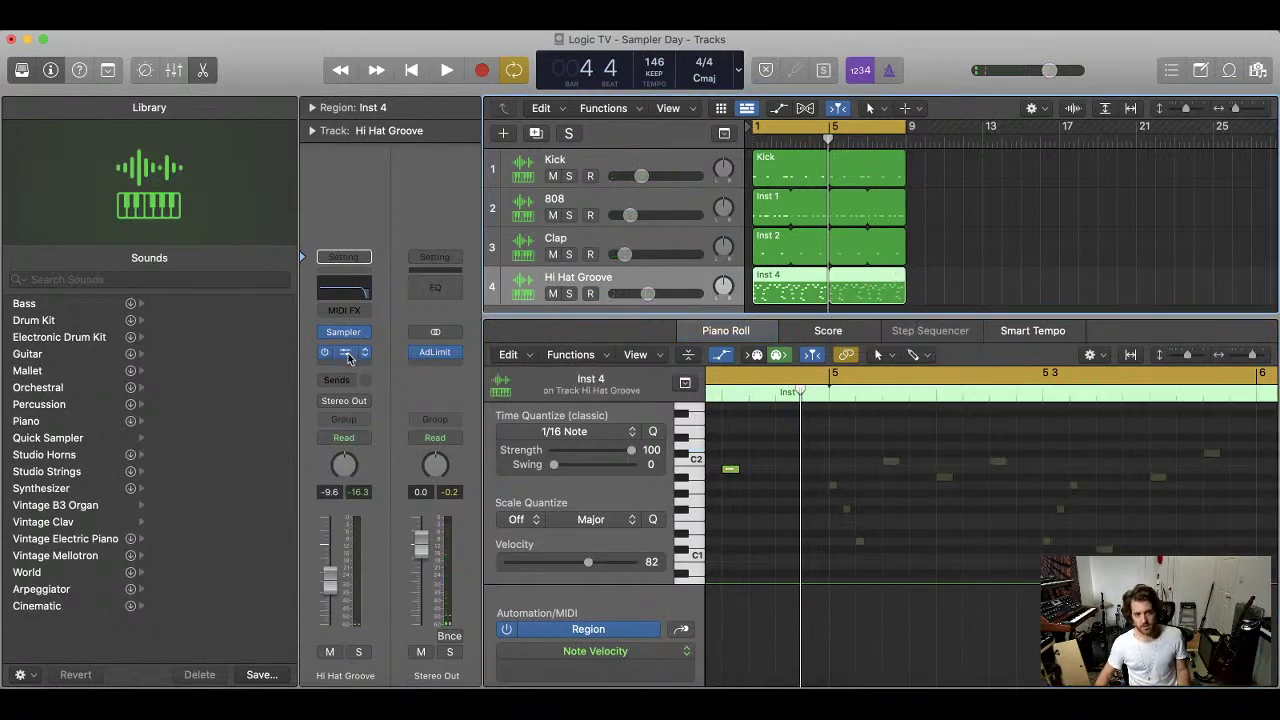
left_click(344, 289)
key("space")
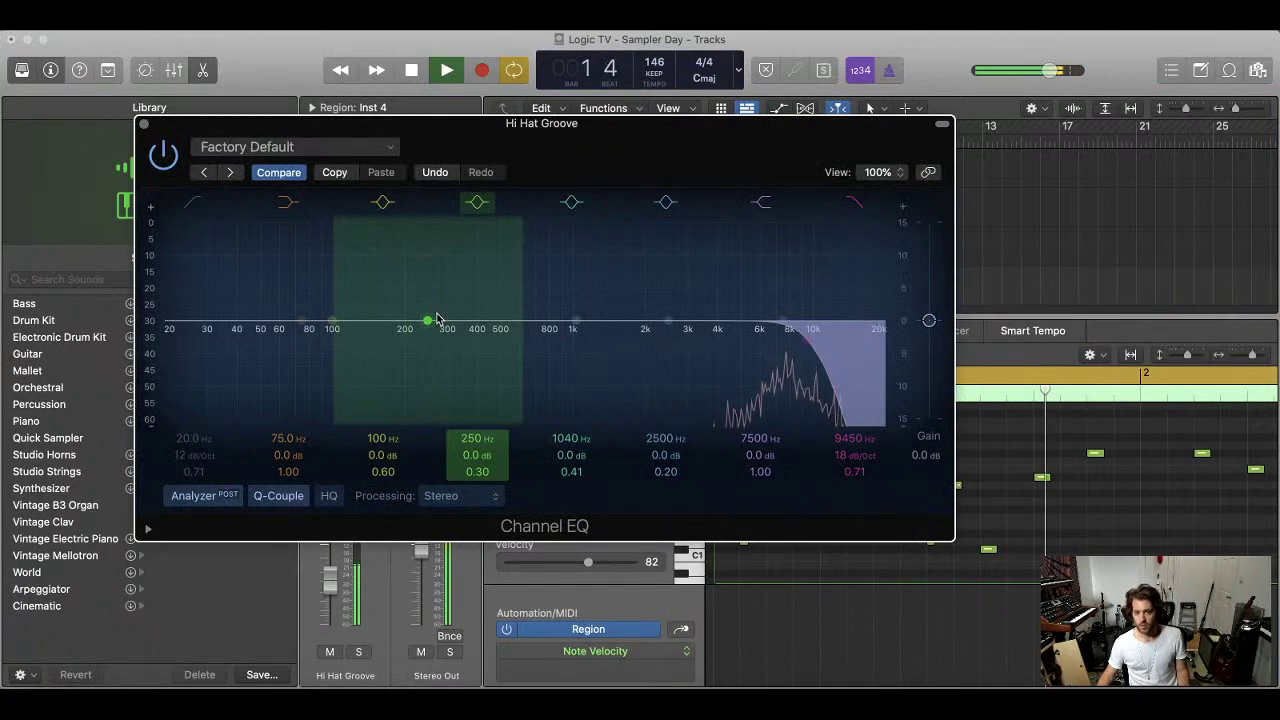
Close the Channel EQ and draw eighth-note B2 hits from the start of bar 1 in the Inst 4 region with the Pencil tool
left_click(143, 124)
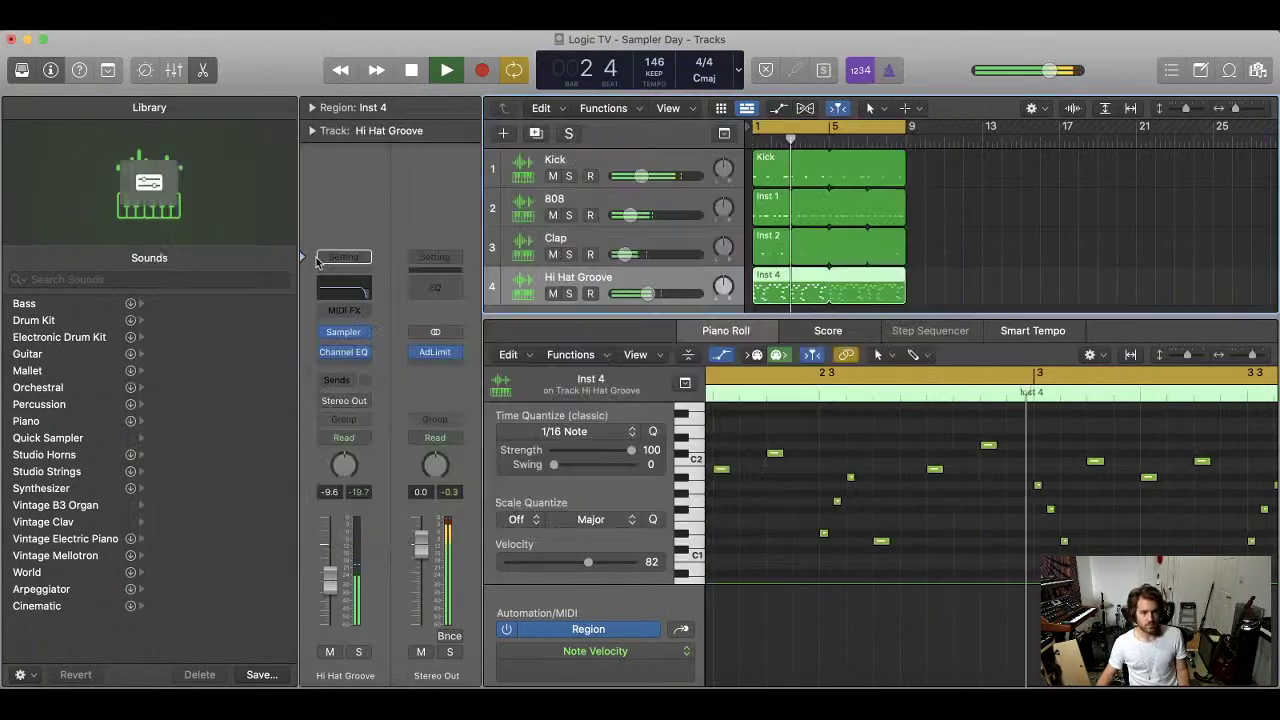
scroll(822, 449, "up", 5)
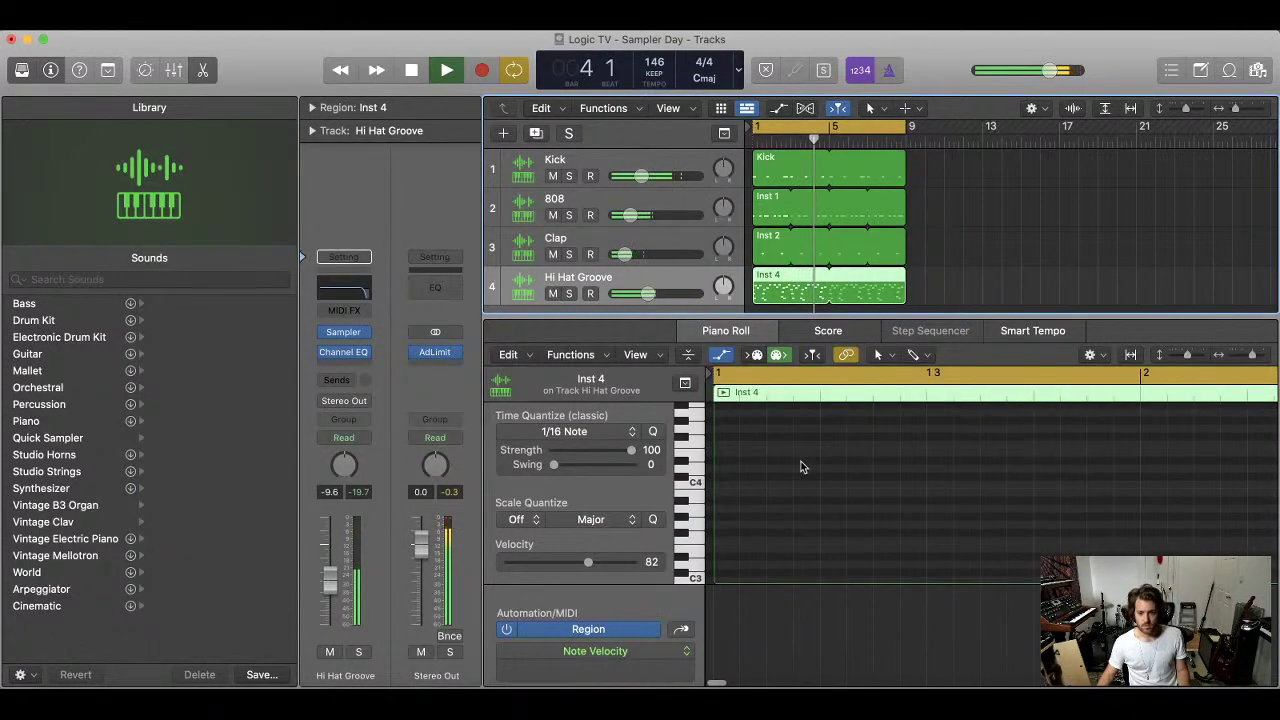
scroll(826, 450, "down", 5)
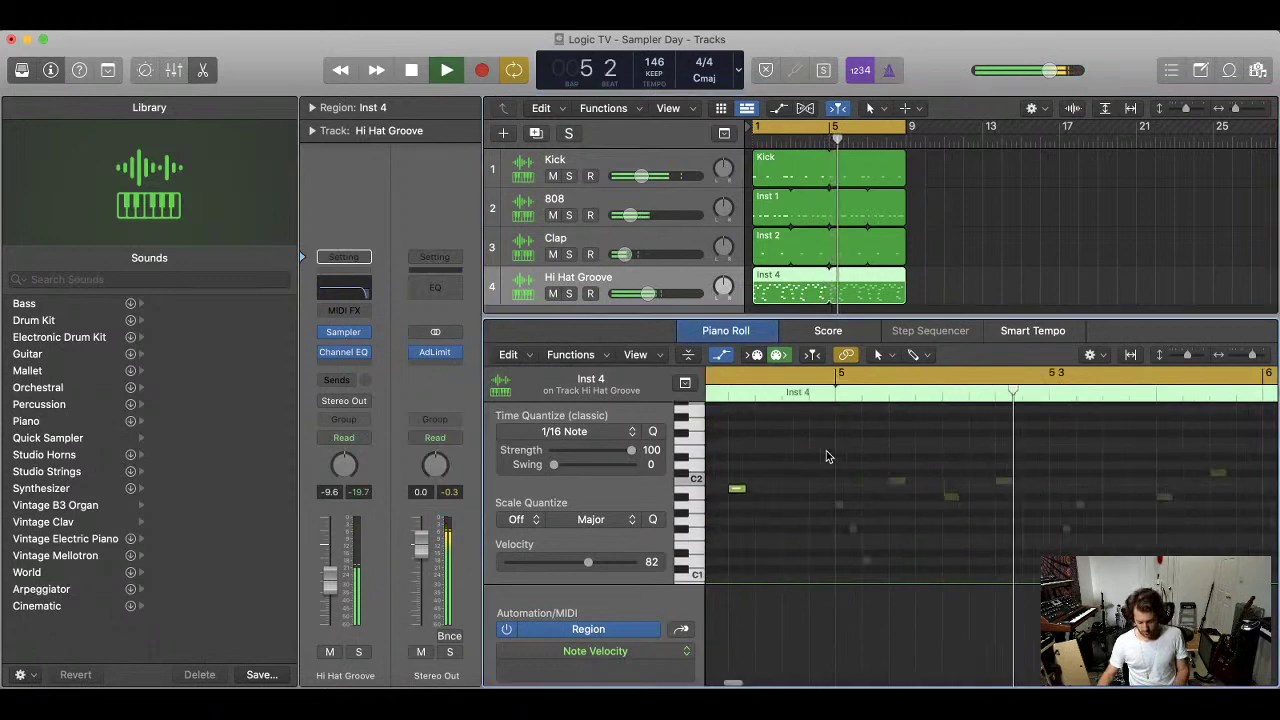
scroll(826, 456, "left", 5)
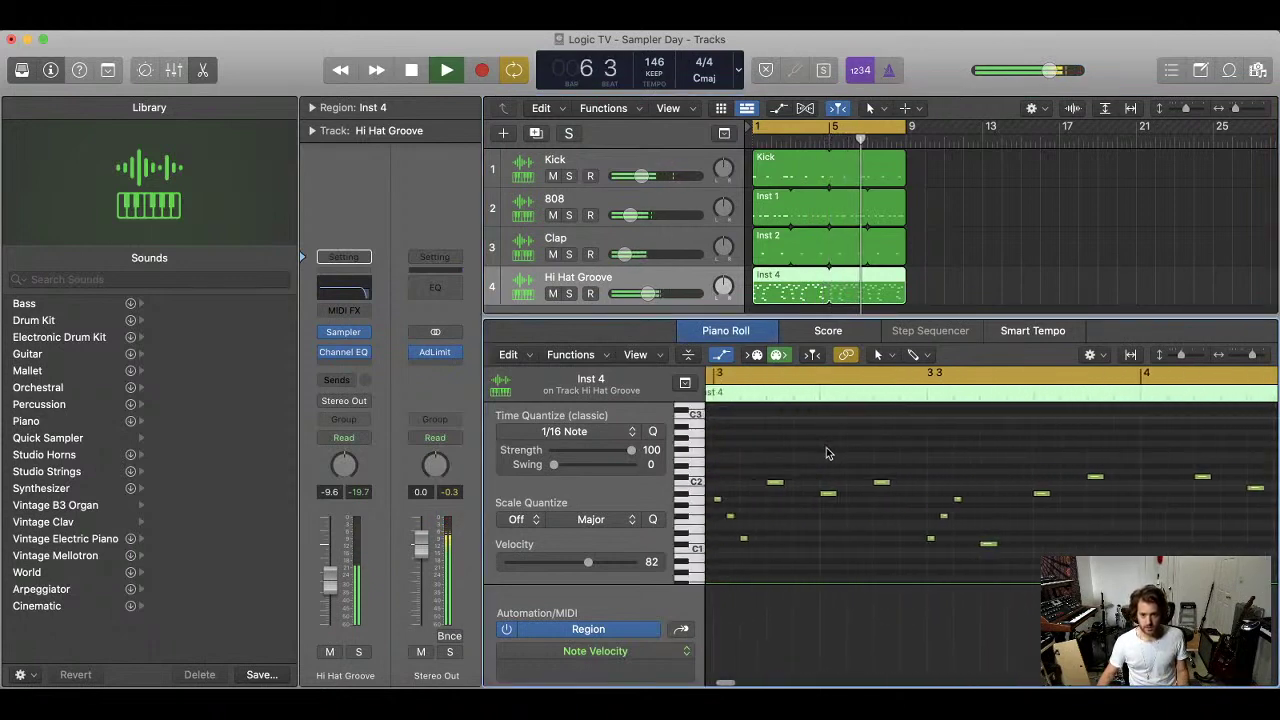
scroll(826, 453, "left", 10)
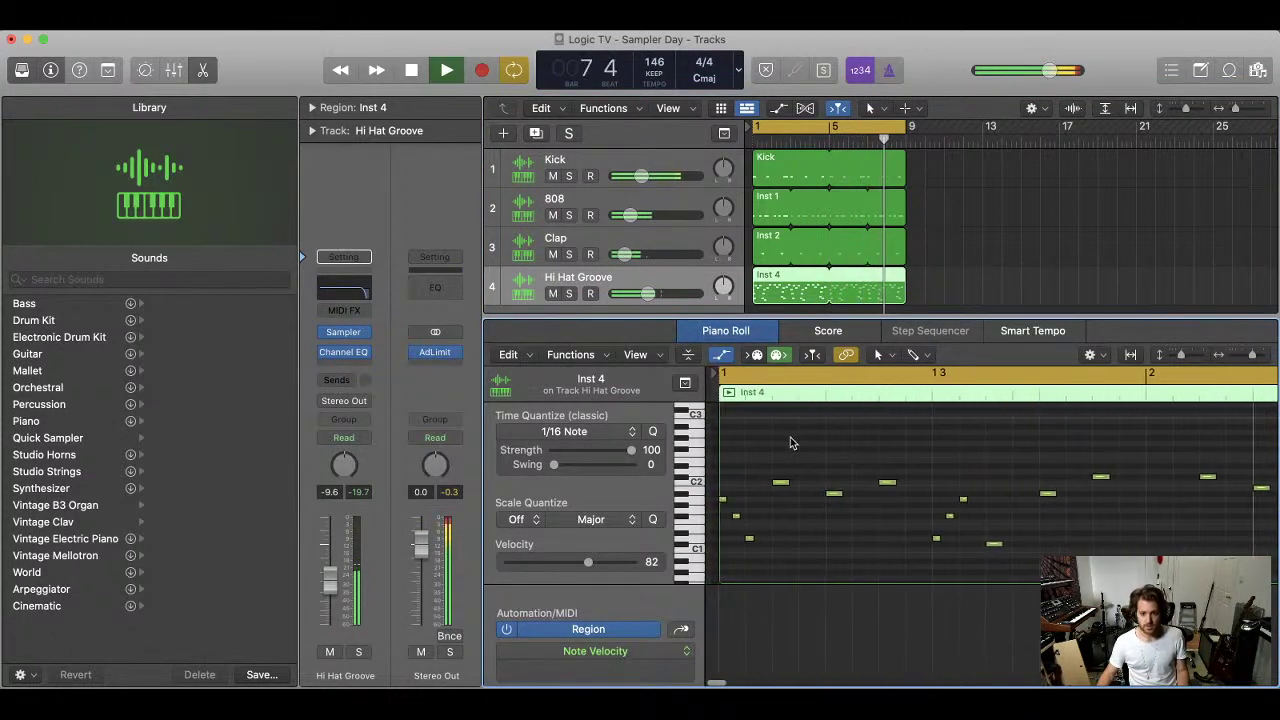
scroll(790, 437, "up", 5)
scroll(792, 434, "down", 3)
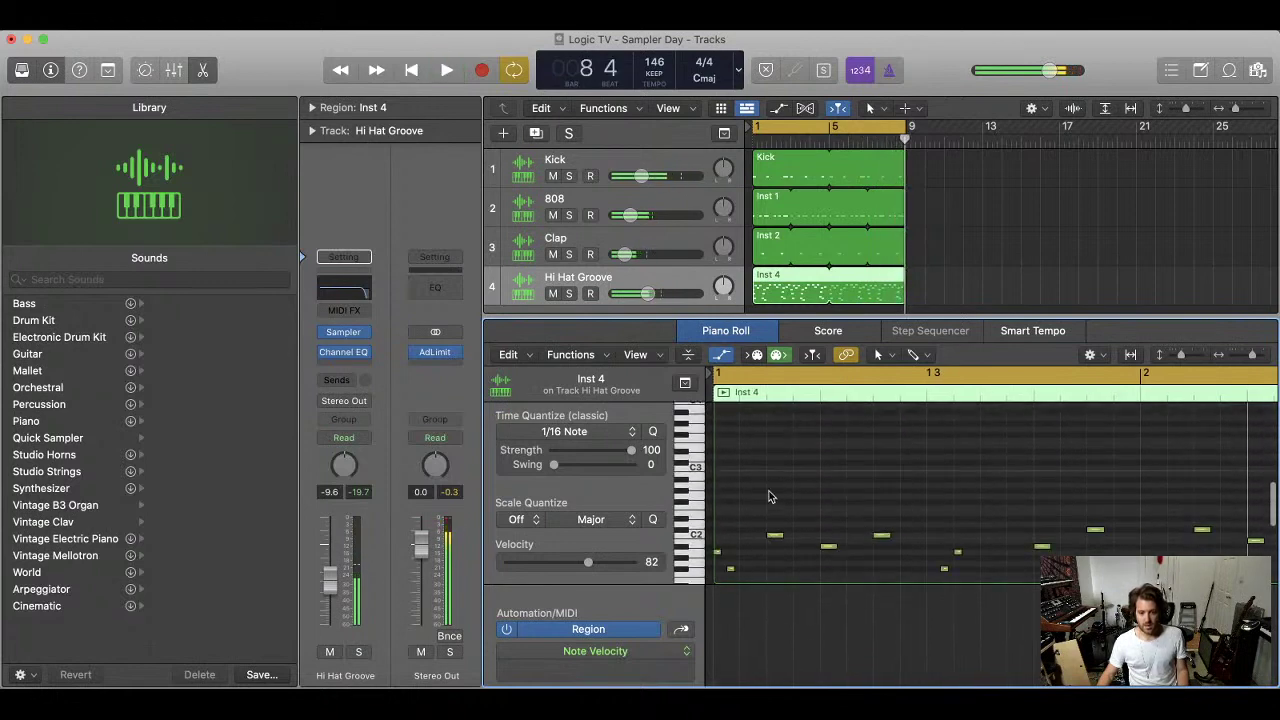
key("t")
key("2")
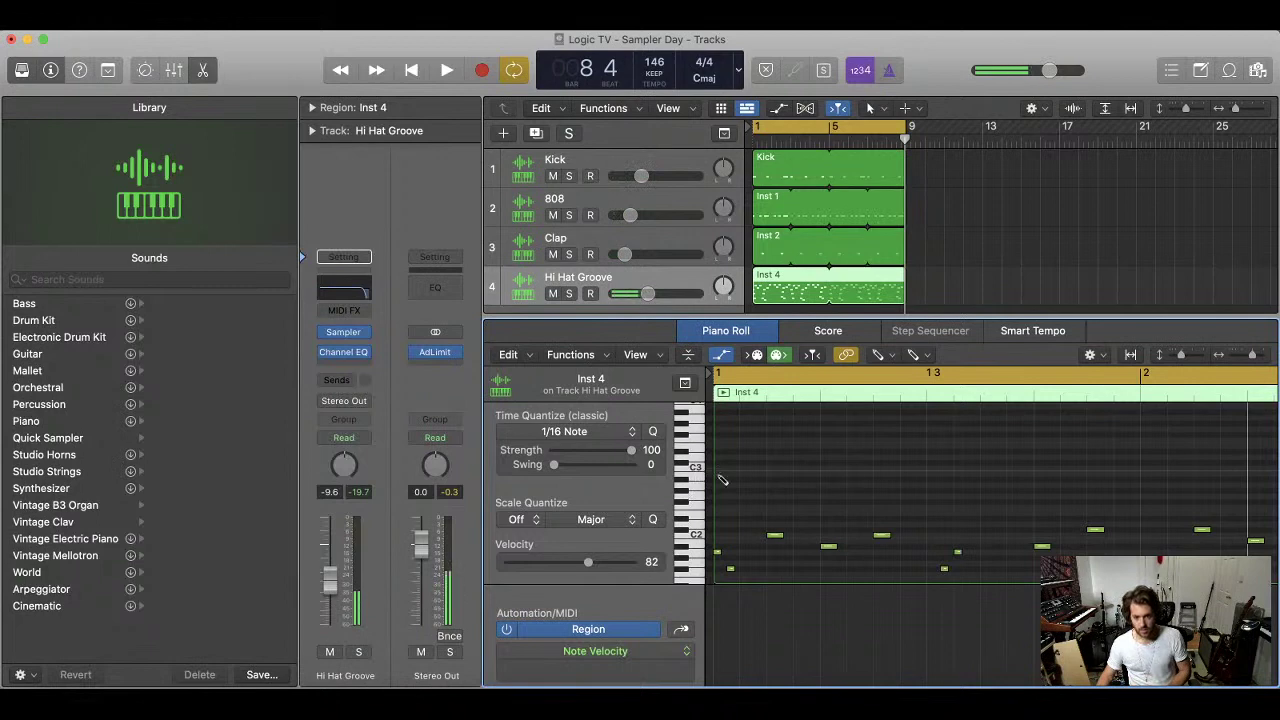
left_click(775, 474)
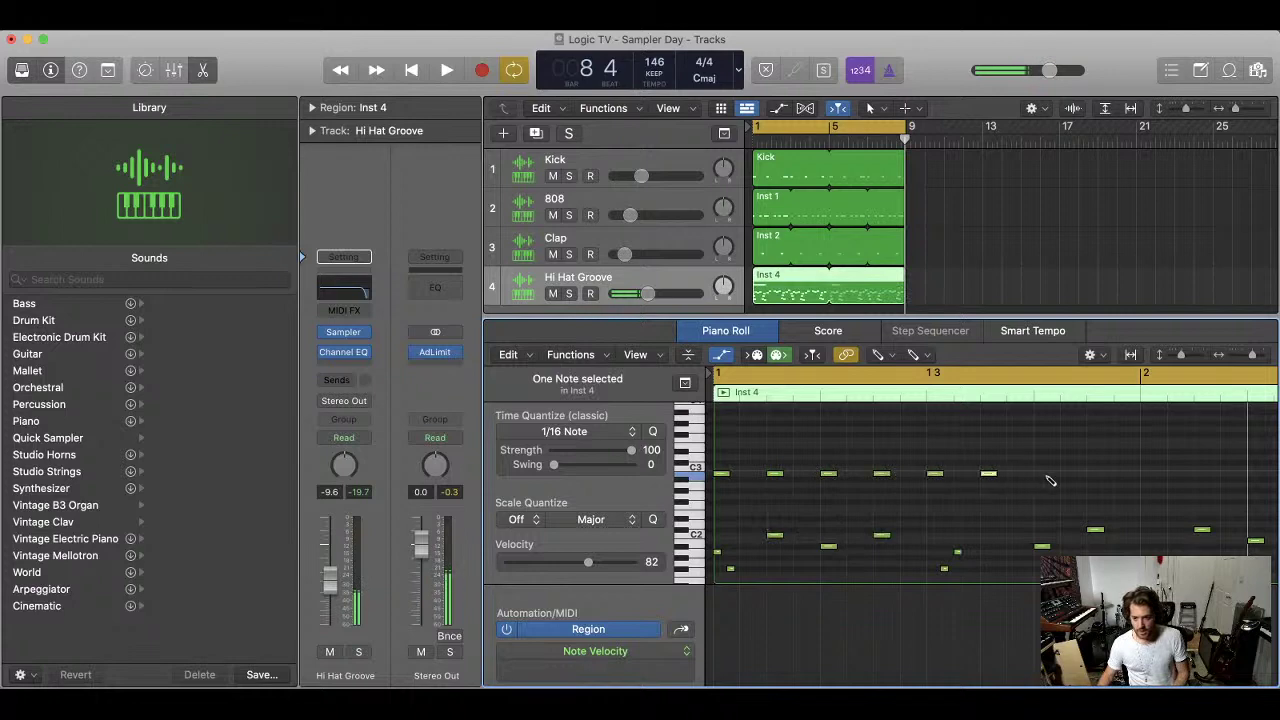
Continue drawing the eighth-note B2 hits through bar 2 and up to the second beat of bar 3
scroll(1070, 483, "right", 2)
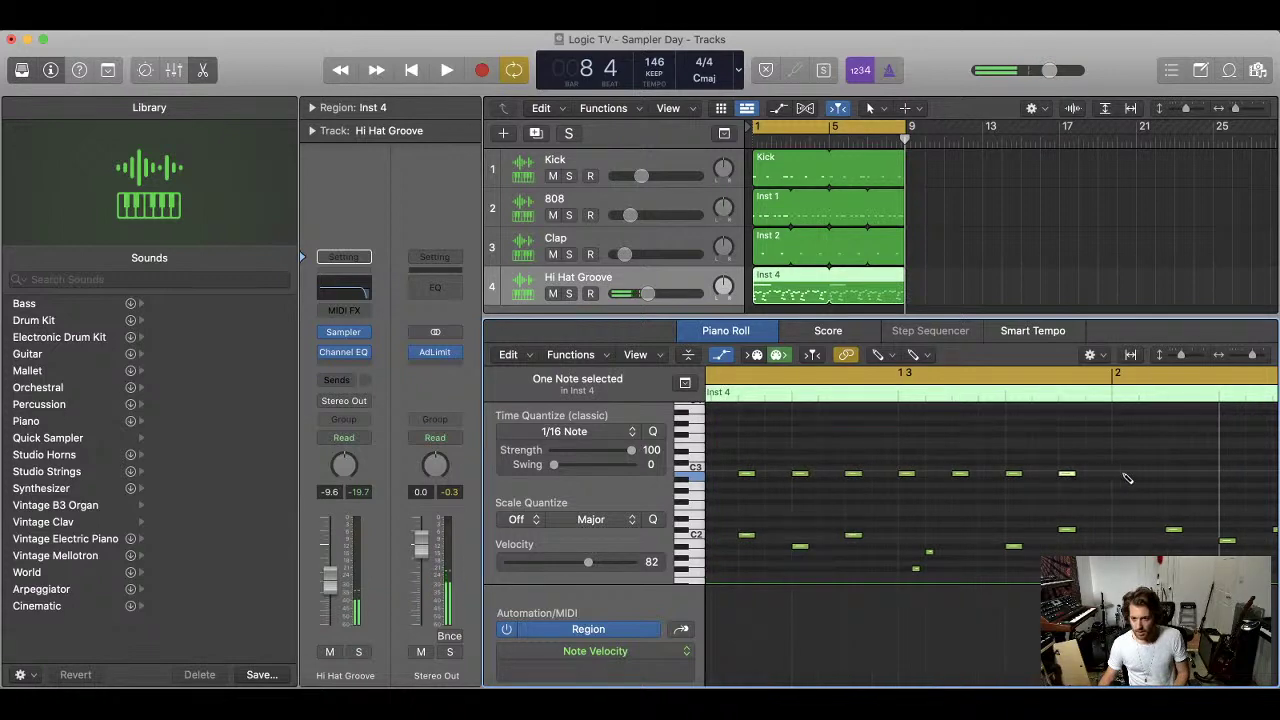
left_click(1121, 474)
scroll(1060, 482, "right", 6)
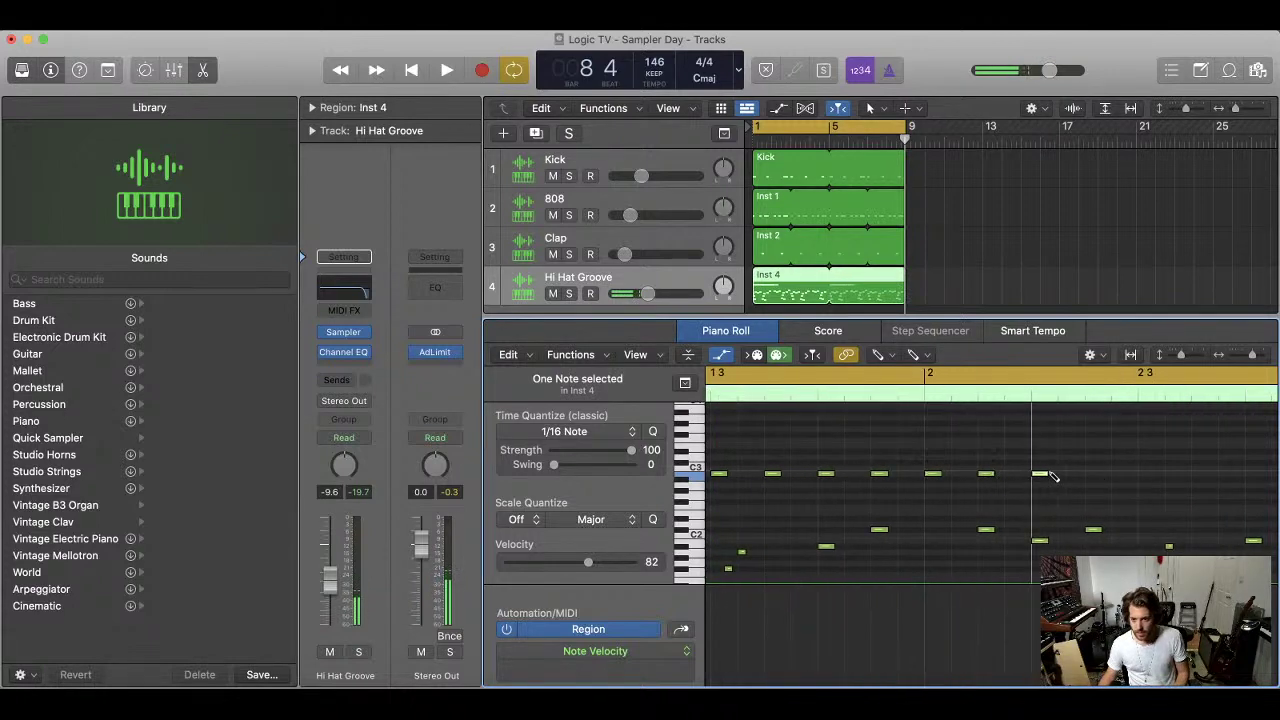
scroll(1070, 479, "right", 3)
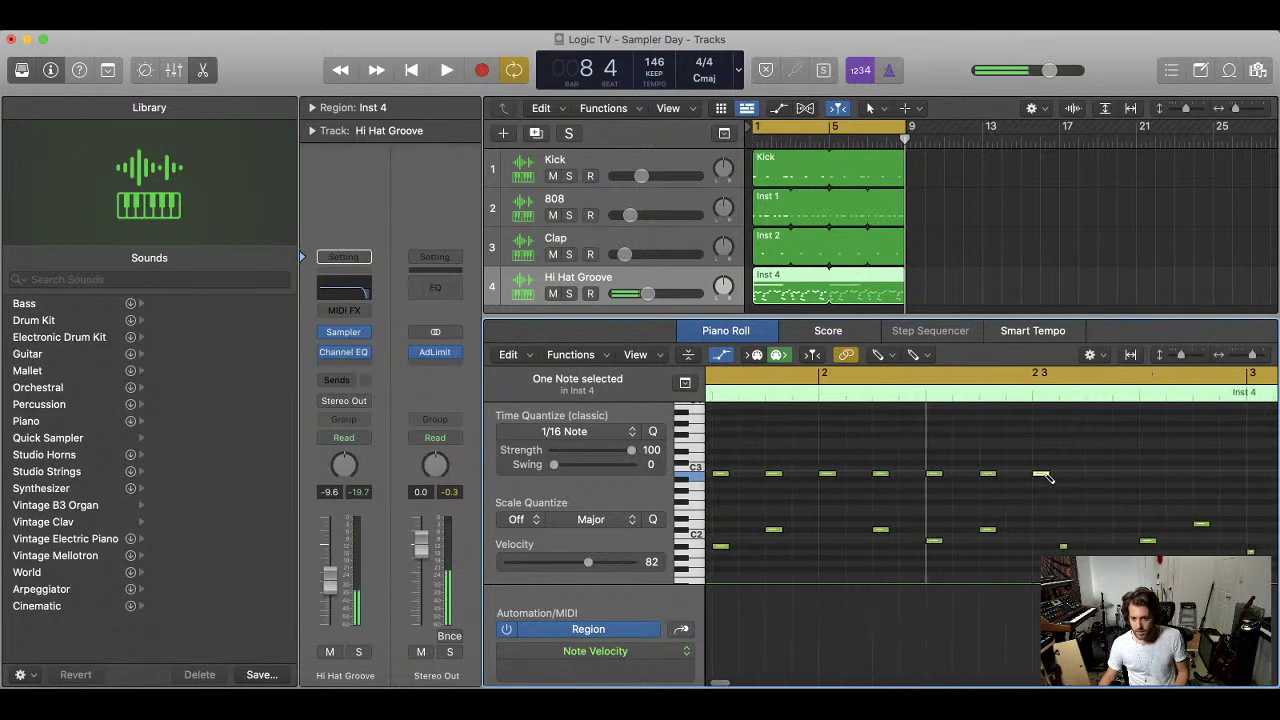
scroll(1046, 477, "right", 3)
scroll(1030, 477, "right", 3)
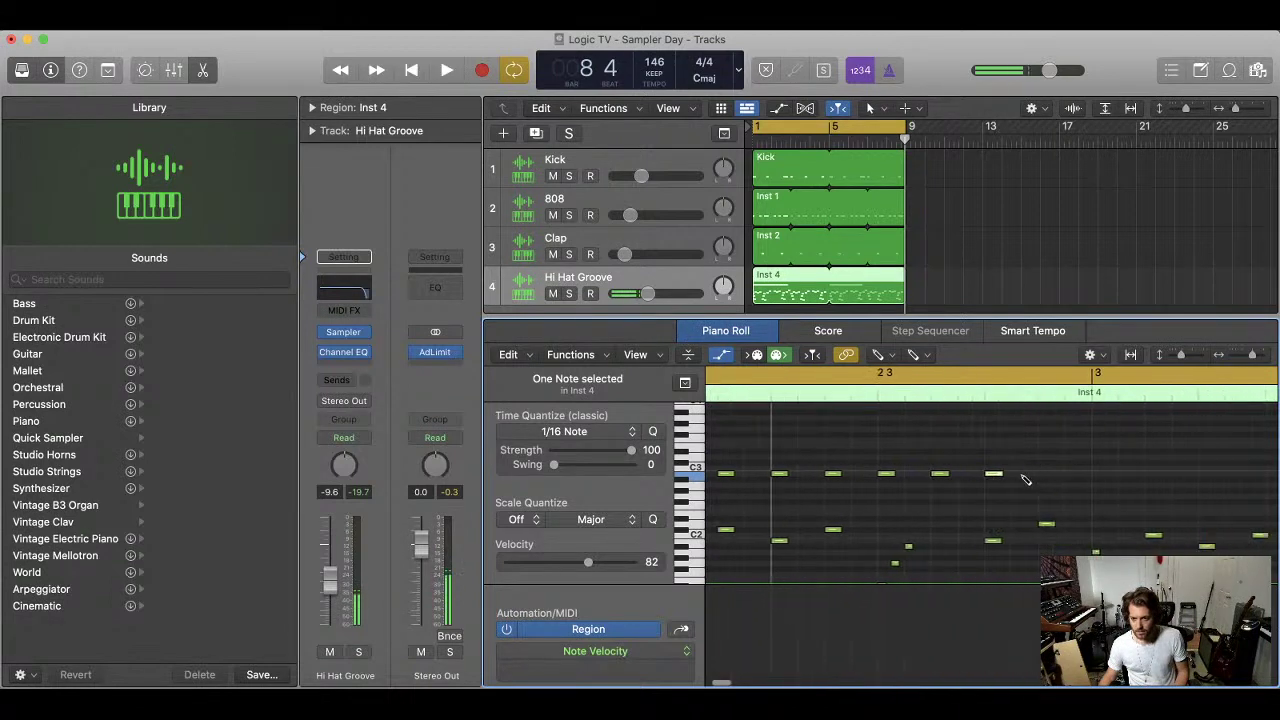
scroll(1089, 481, "right", 6)
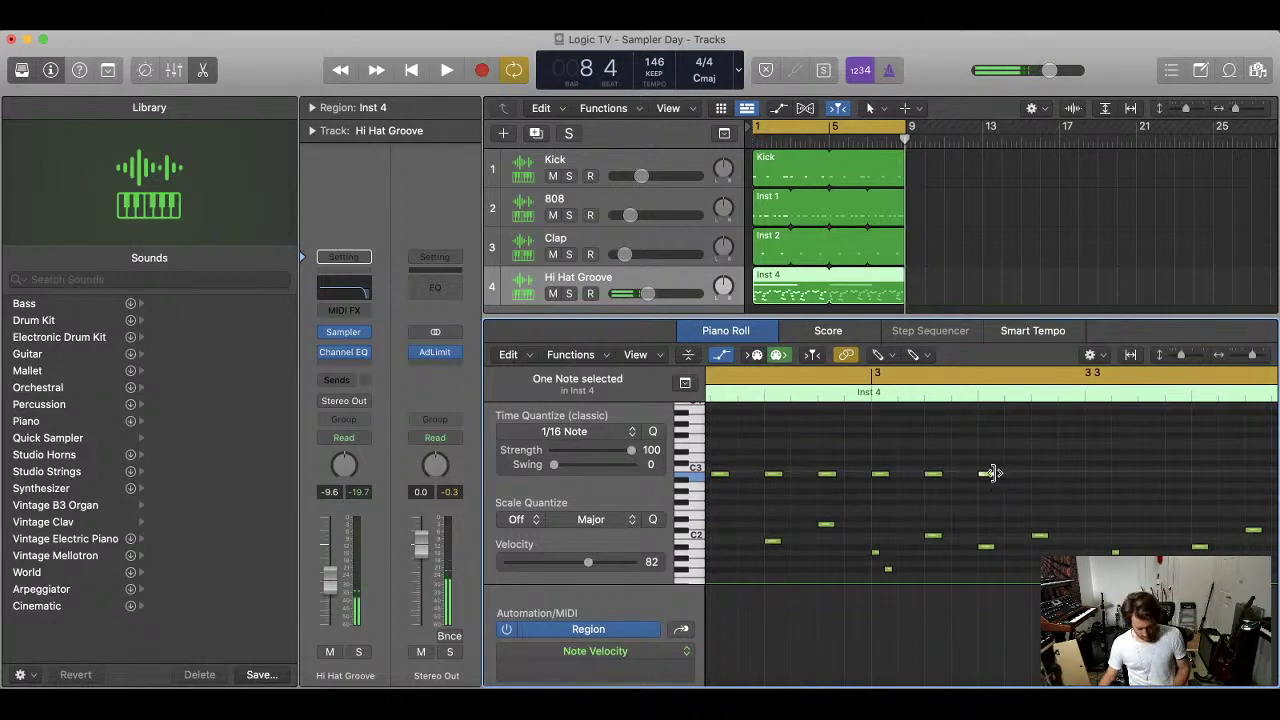
Return to the Pointer tool and copy the B2 hits at eighth-note spacing through the end of bar 4
key("t")
left_click(995, 472)
left_click_drag(1025, 467, 922, 487)
left_click_drag(815, 487, 1003, 480)
scroll(990, 479, "right", 3)
scroll(846, 479, "left", 5)
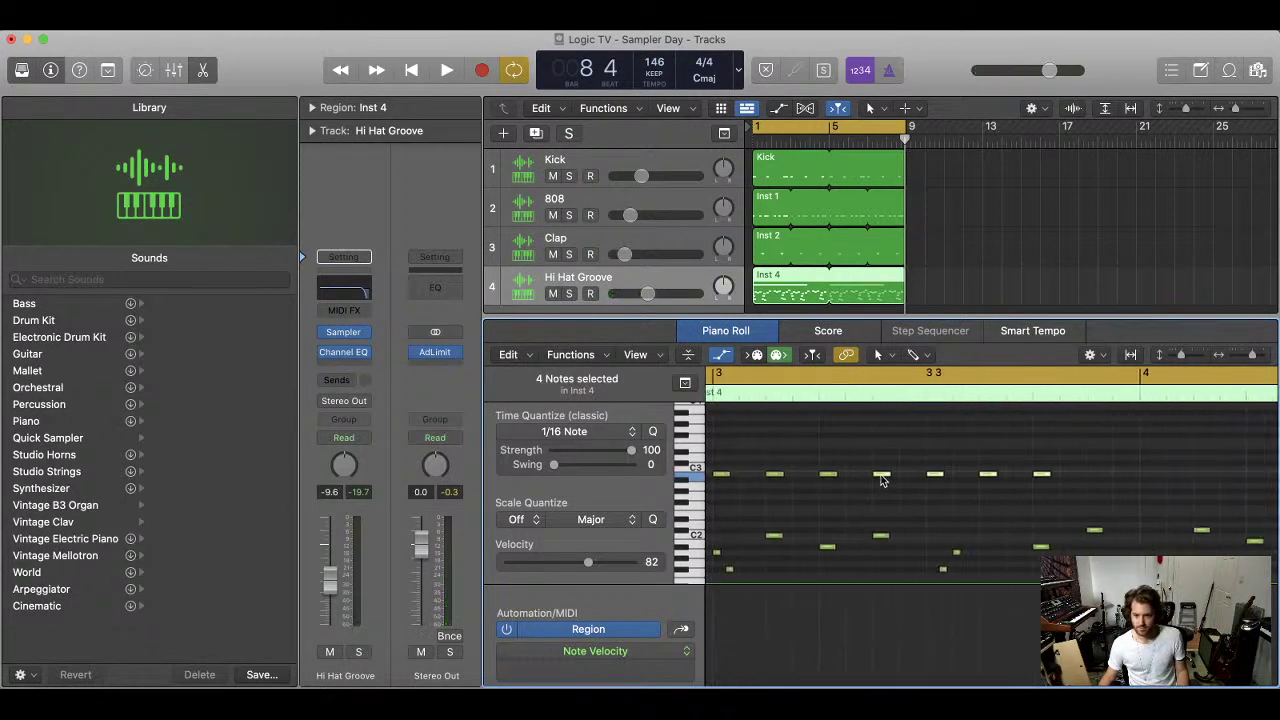
left_click_drag(1008, 480, 1090, 485)
mouse_move(1015, 473)
left_mouse_down()
mouse_move(748, 476)
mouse_move(1014, 477)
mouse_move(980, 486)
mouse_move(994, 478)
left_mouse_up()
left_click_drag(1145, 477, 1192, 479)
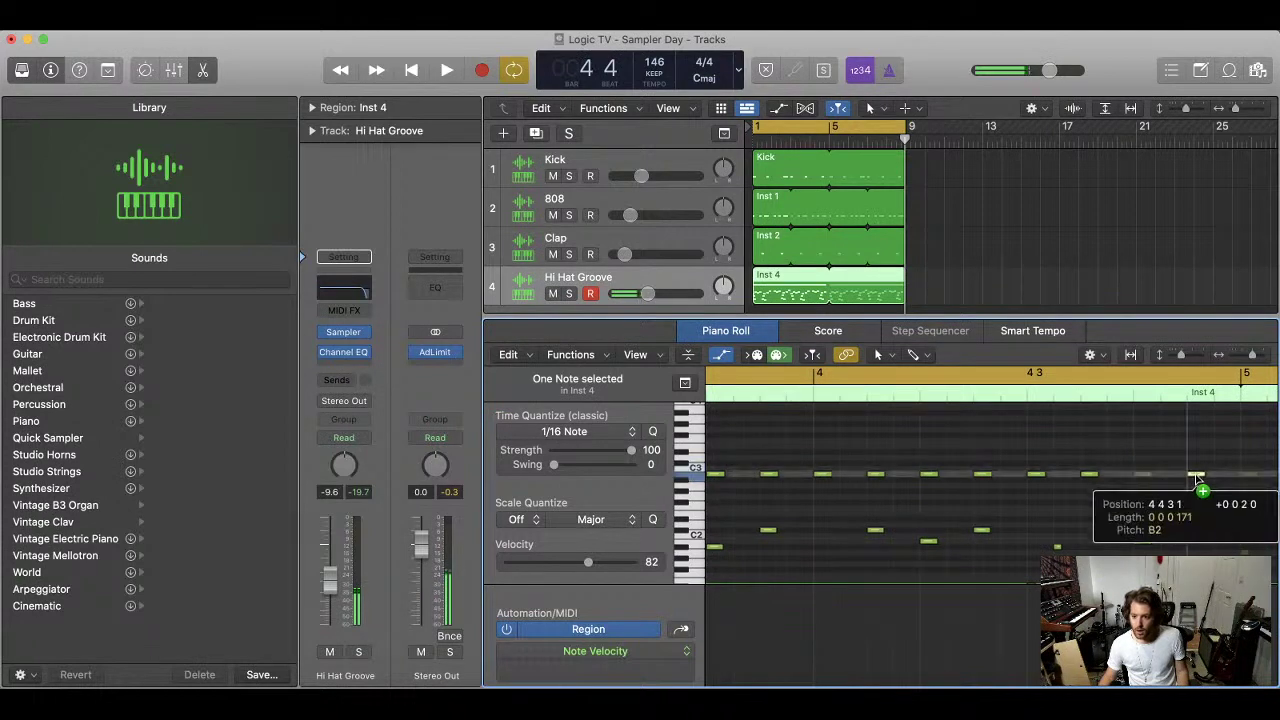
Play the beat, close the Piano Roll, disarm the Hi Hat Groove track and lower its volume to -11.6 dB
key("space")
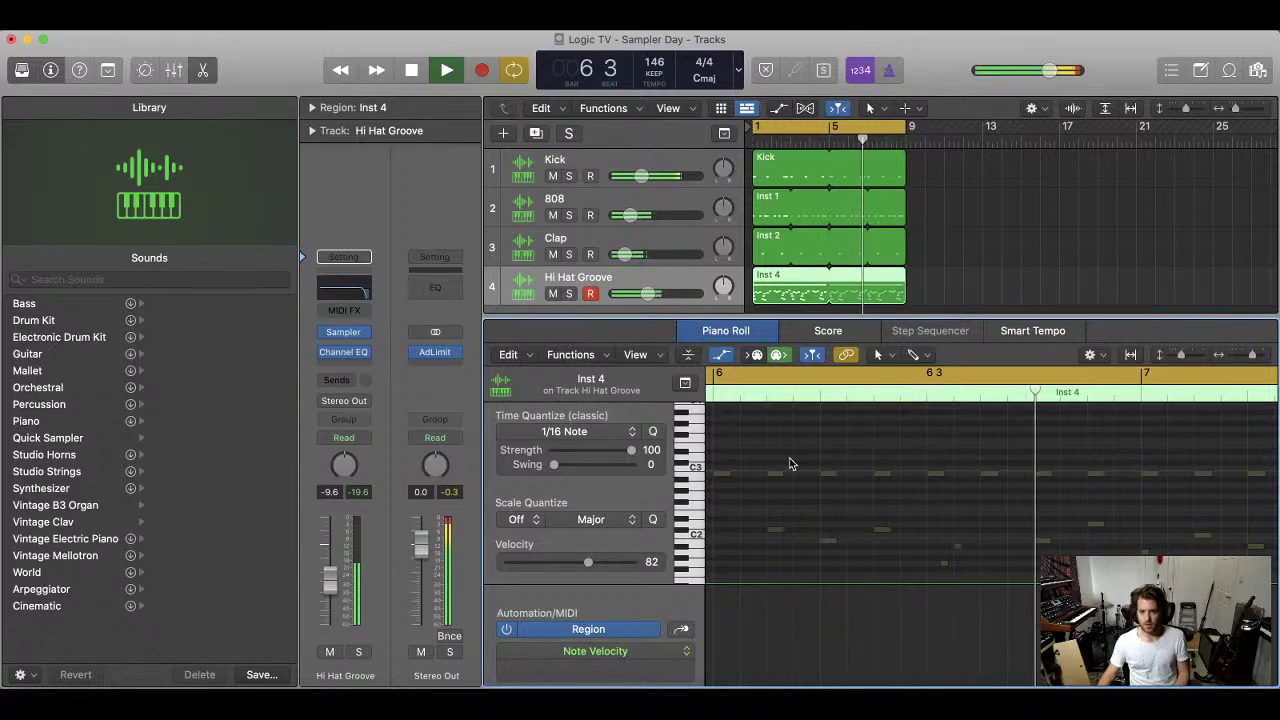
key("e")
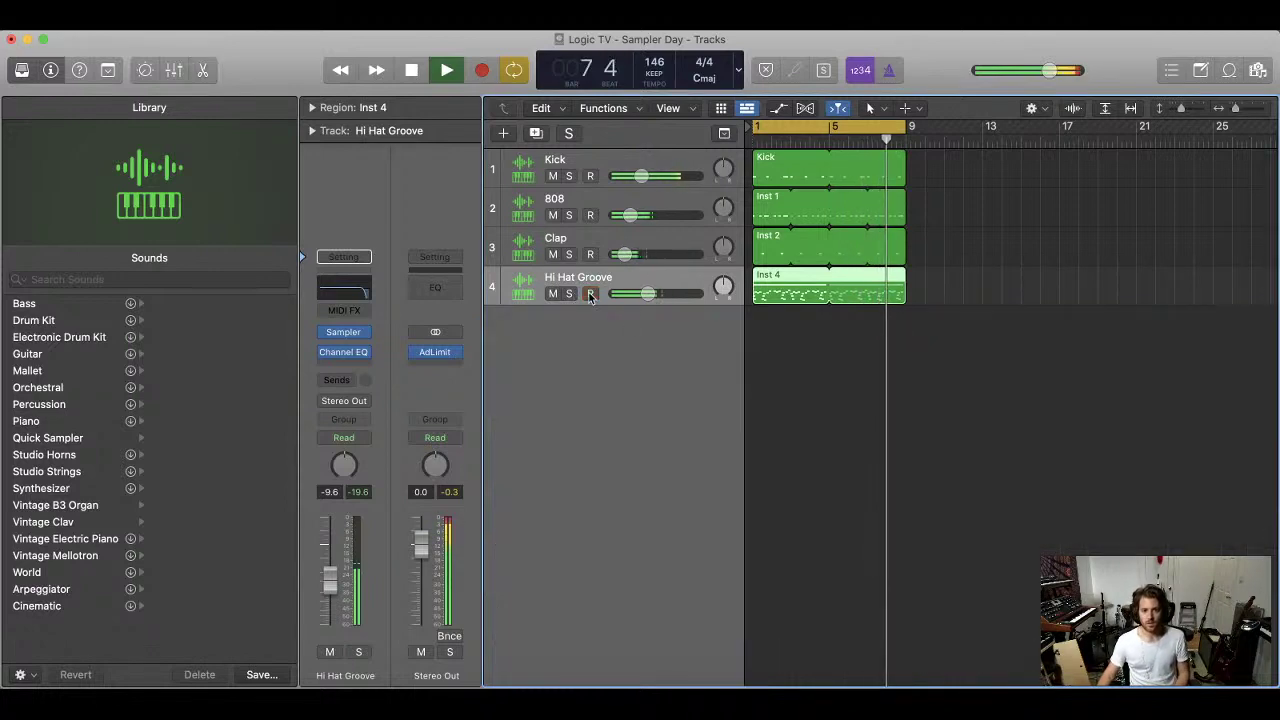
left_click(938, 398)
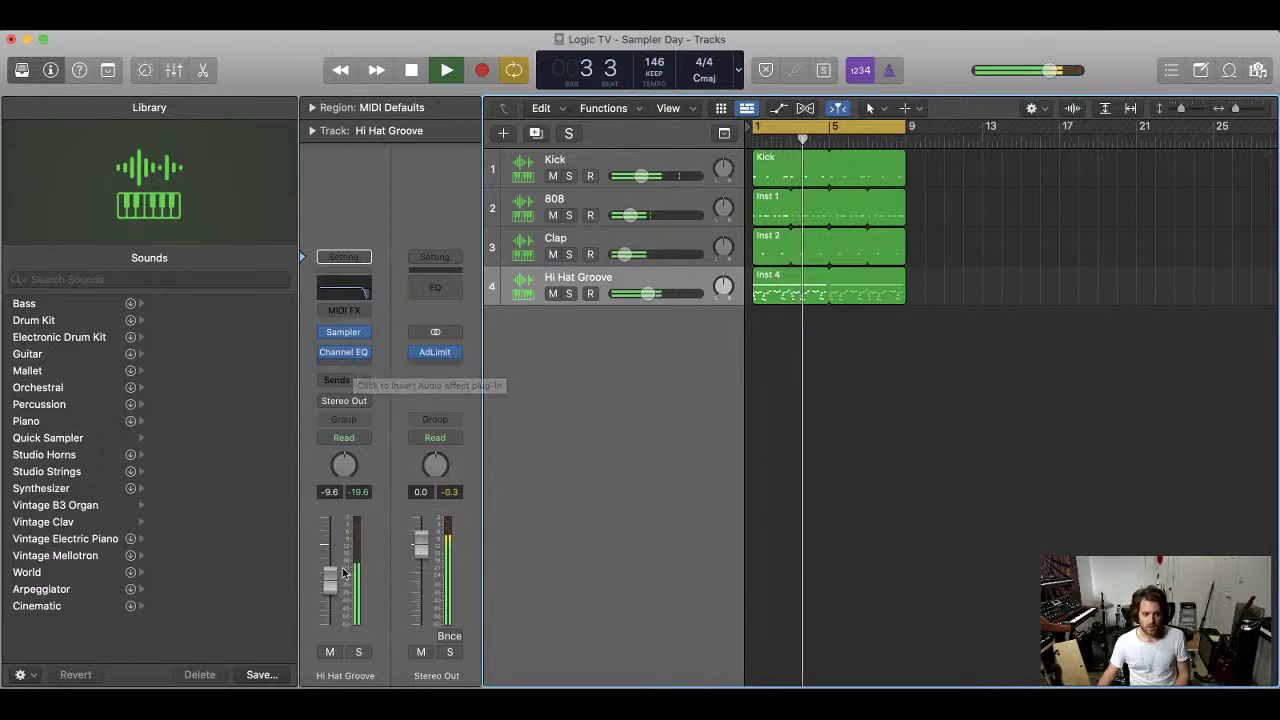
left_click_drag(333, 582, 332, 589)
key("space")
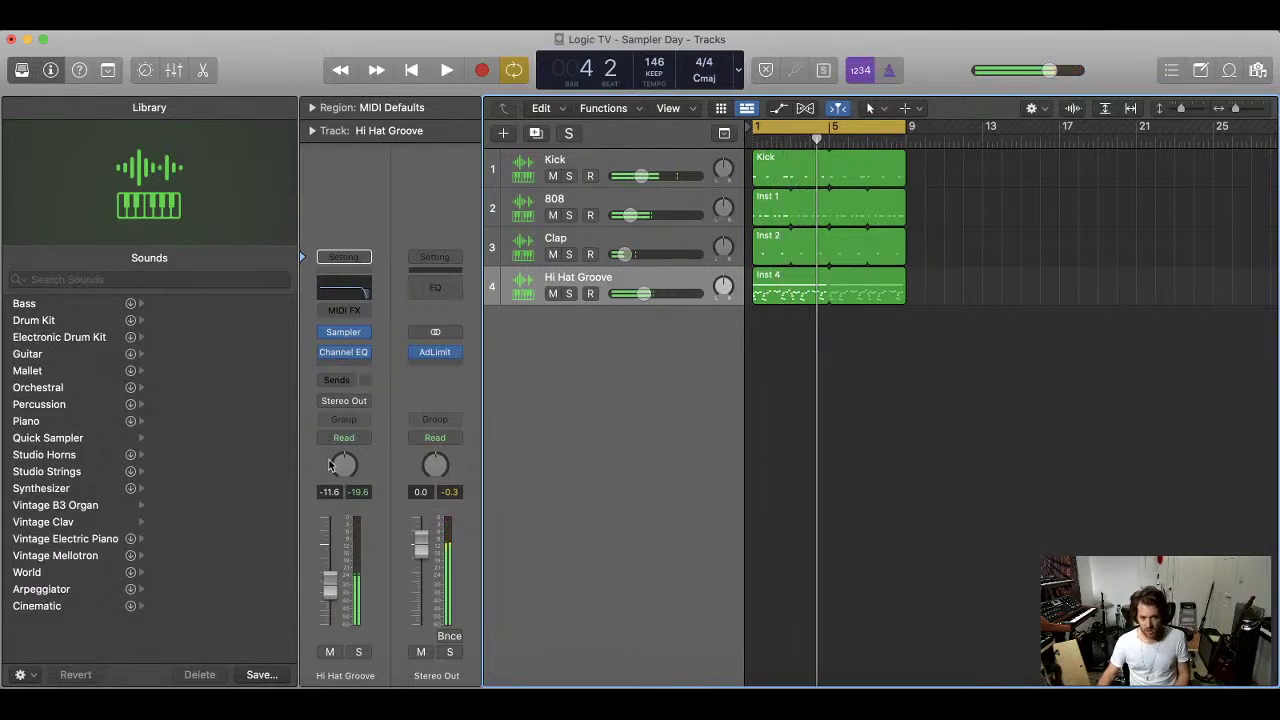
Add the stereo Waves Brauer Motion plug-in after the Channel EQ on the Hi Hat Groove channel
left_click(357, 366)
mouse_move(420, 656)
mouse_move(566, 664)
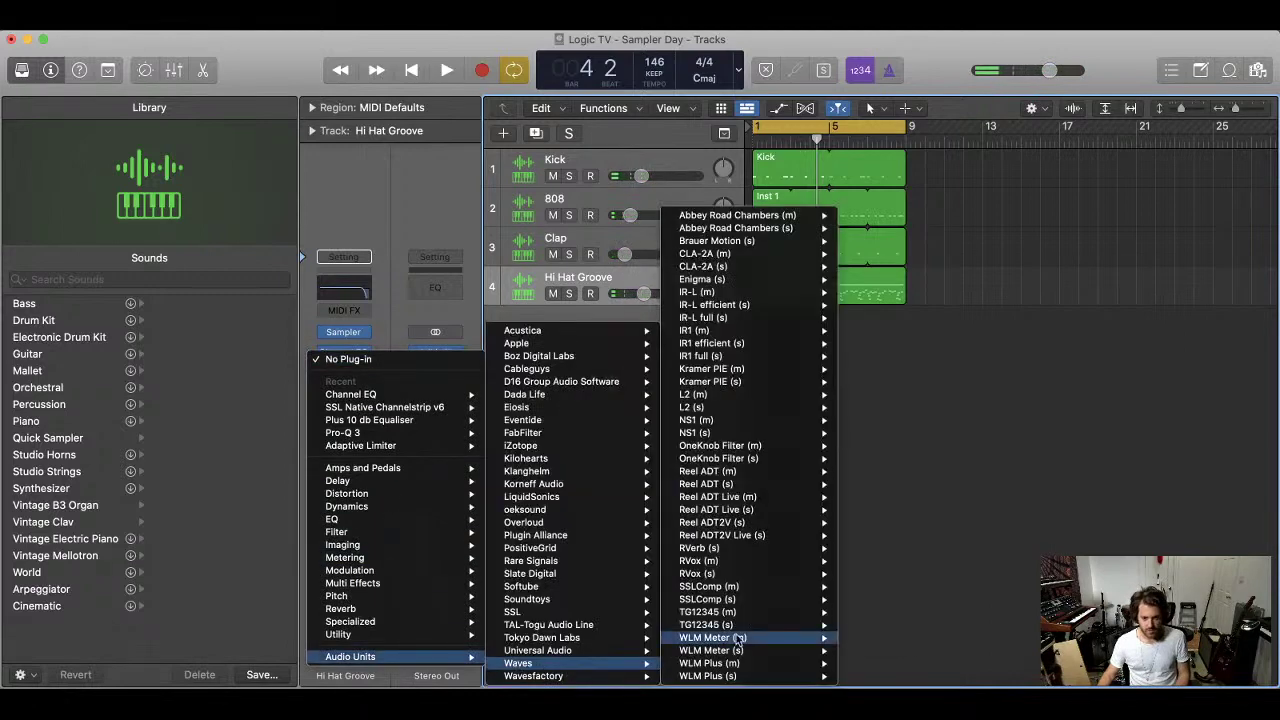
mouse_move(780, 241)
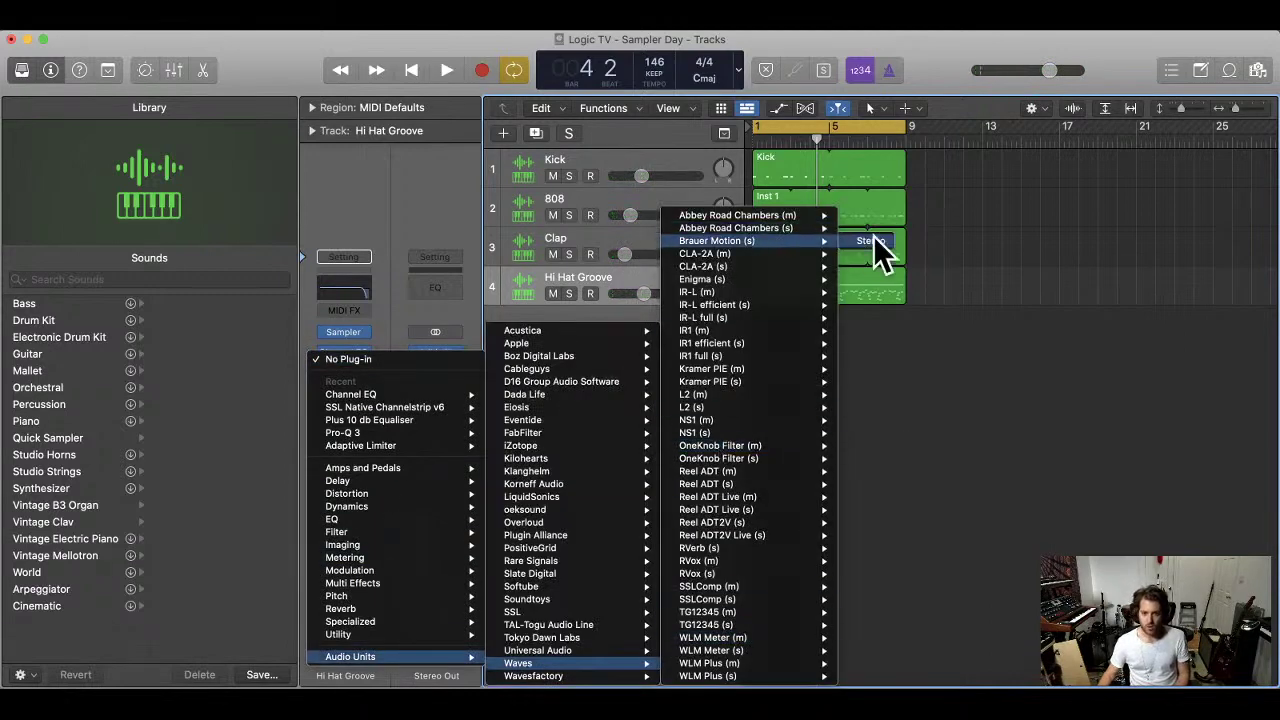
left_click(873, 241)
left_click_drag(727, 256, 725, 83)
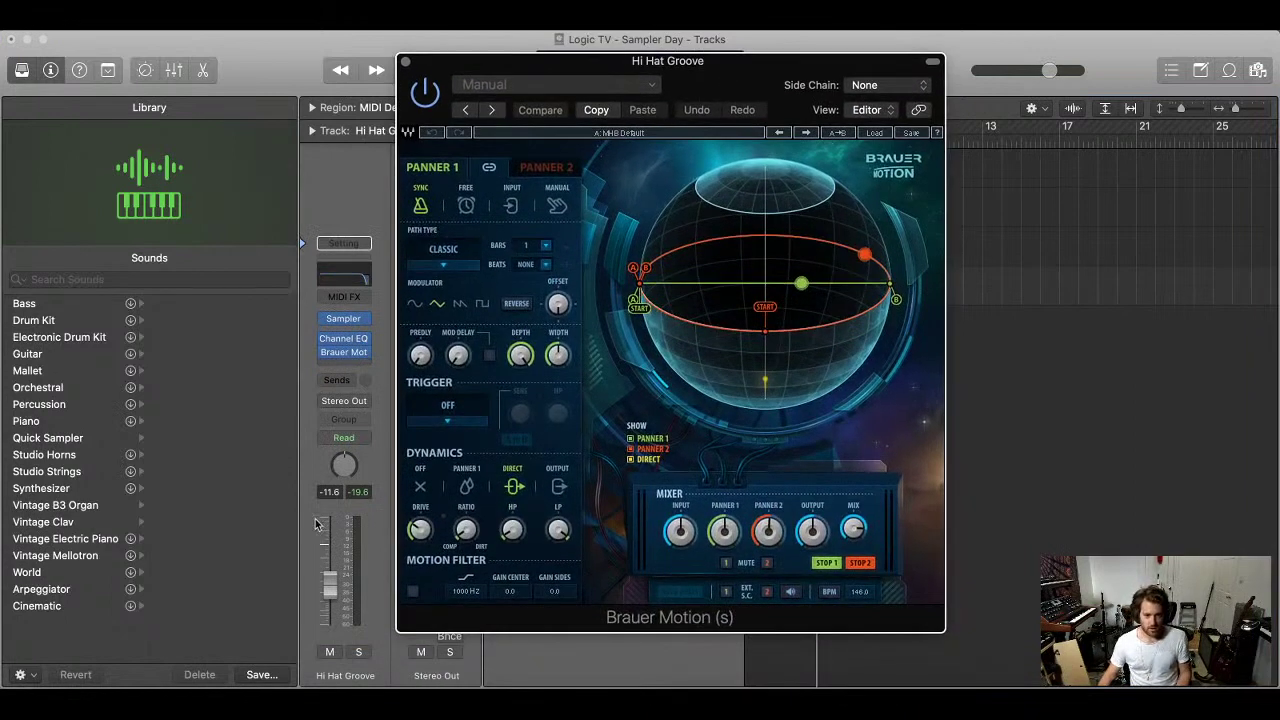
During playback, keep Panner 1's path type Classic, limit Panner 2's circle path to its upper arc and set Panner 2's mixer level to -7.4
key("space")
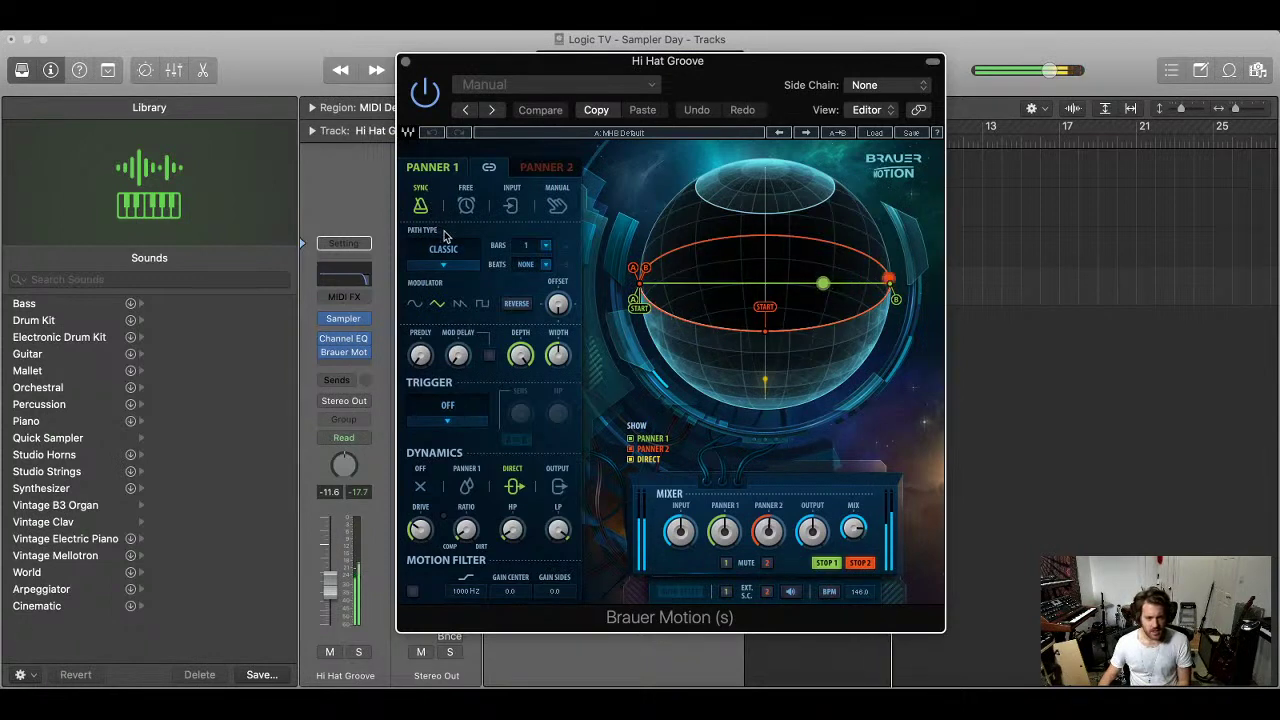
left_click(445, 266)
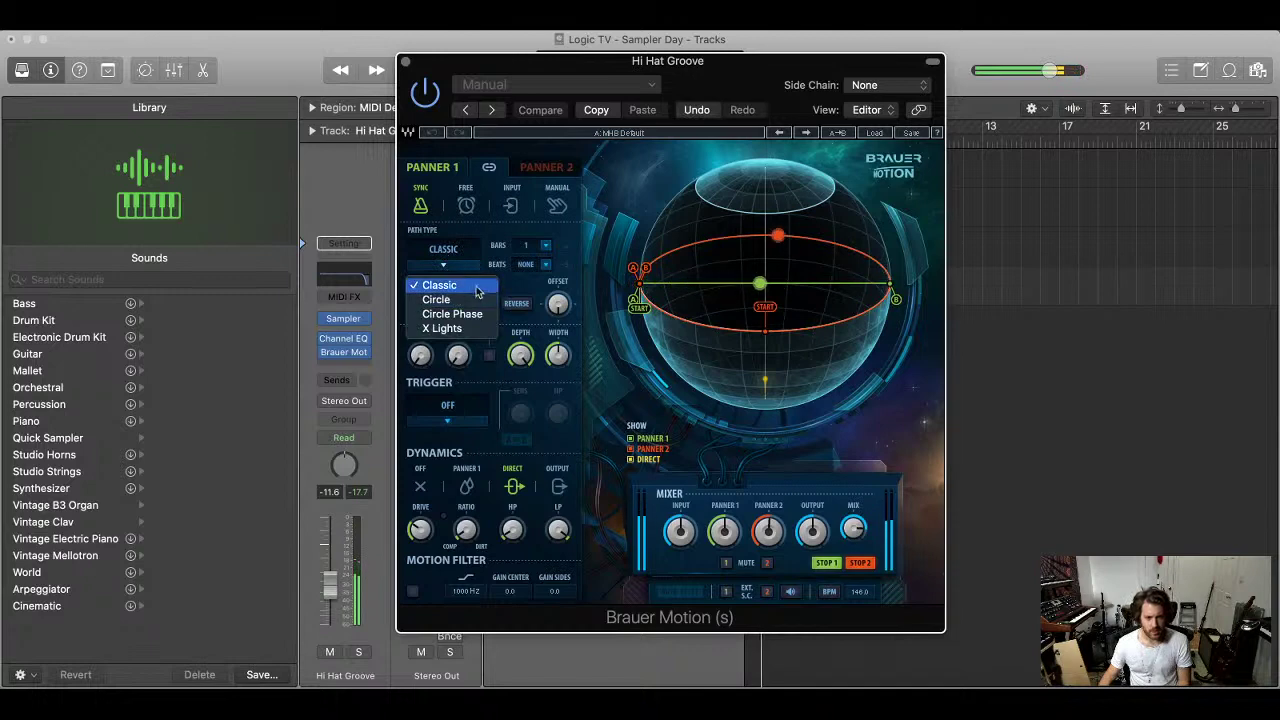
left_click(439, 285)
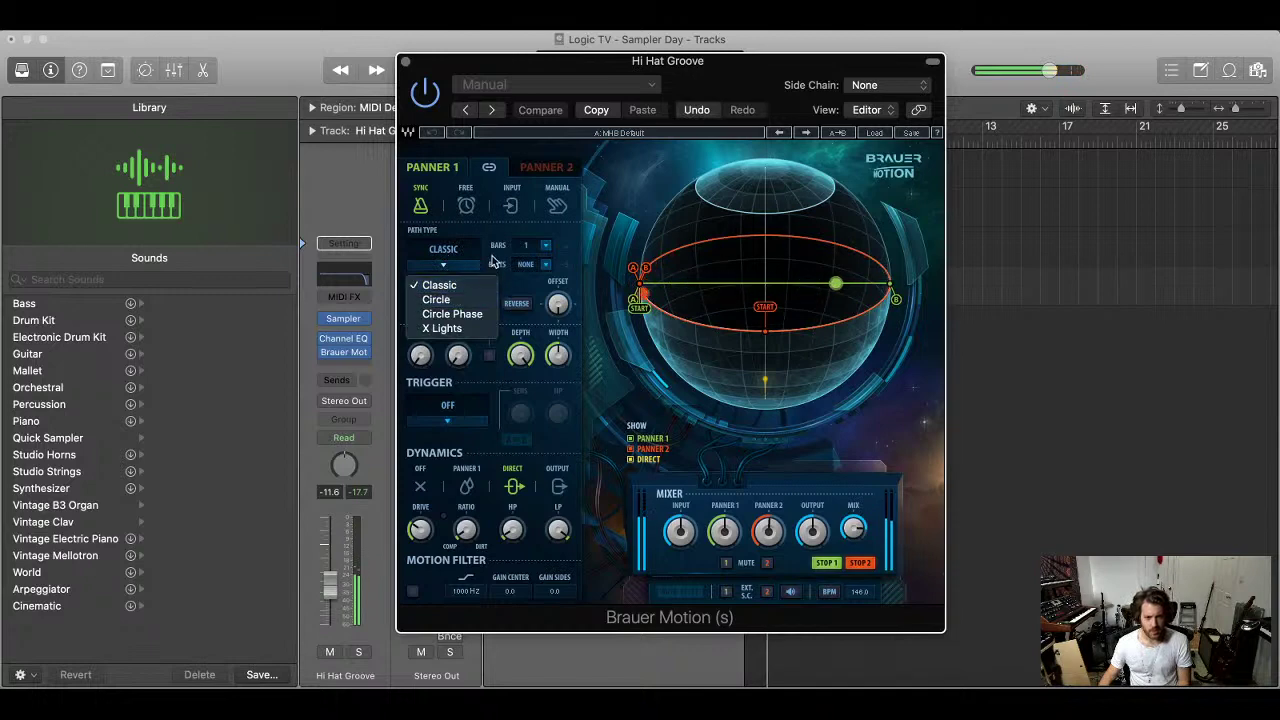
left_click(546, 167)
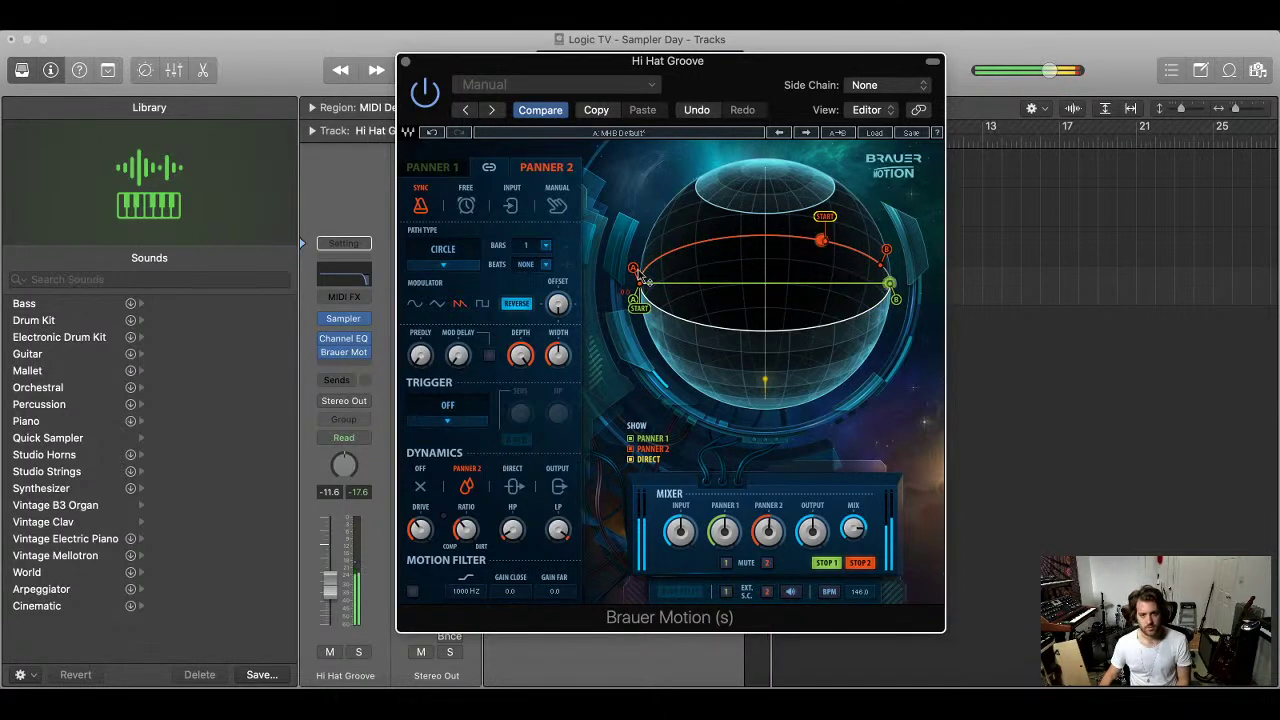
left_click(769, 532)
left_click_drag(769, 532, 769, 544)
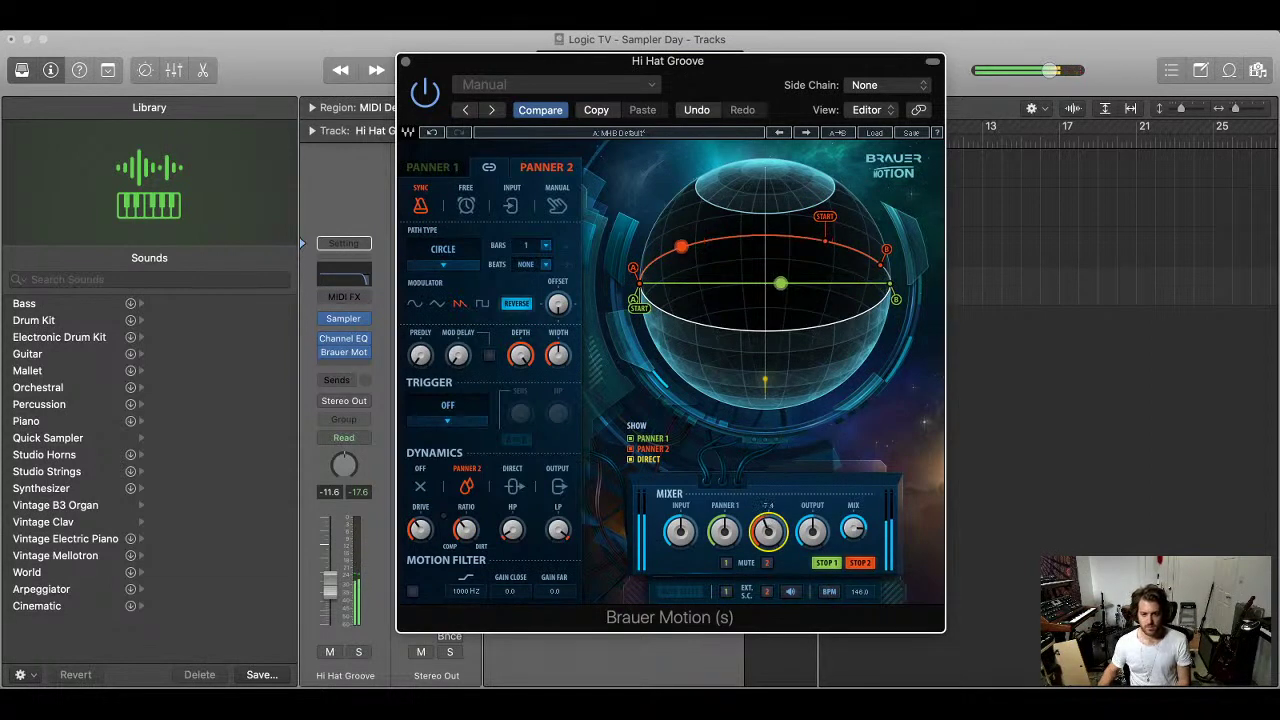
Sync Panner 1's movement to 0 bars and 1/8 beats
left_click(436, 170)
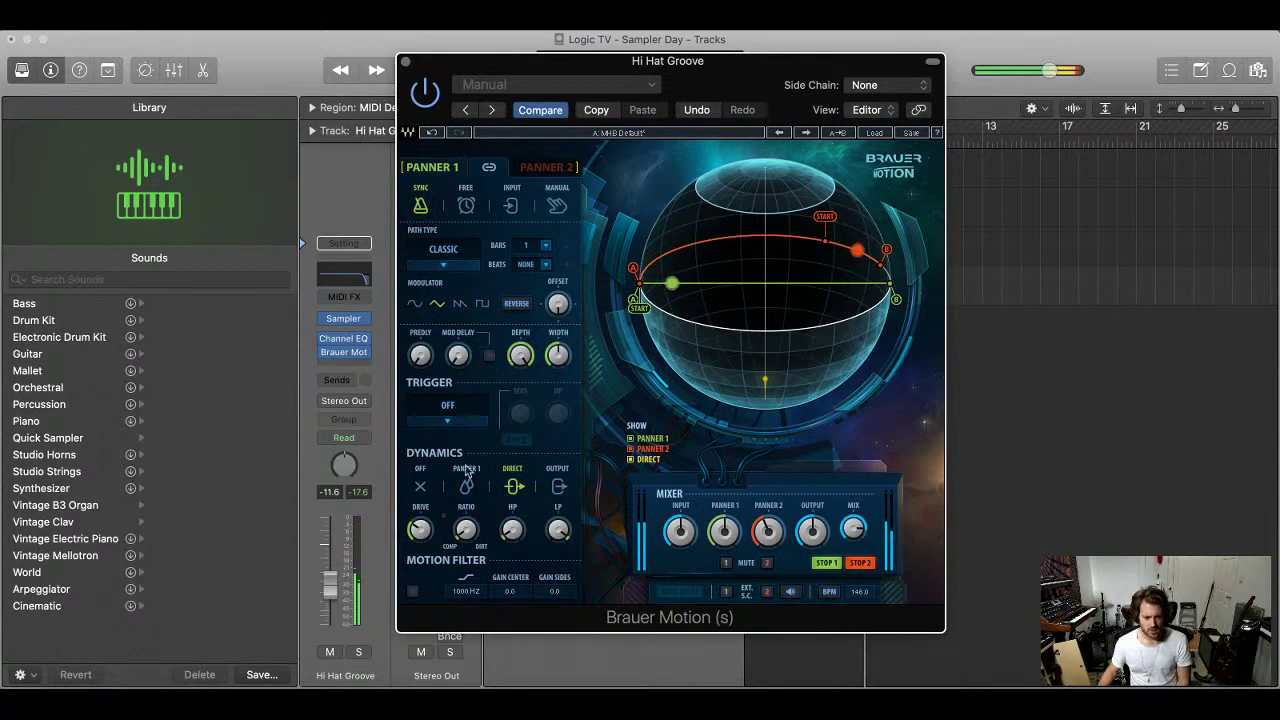
left_click(546, 246)
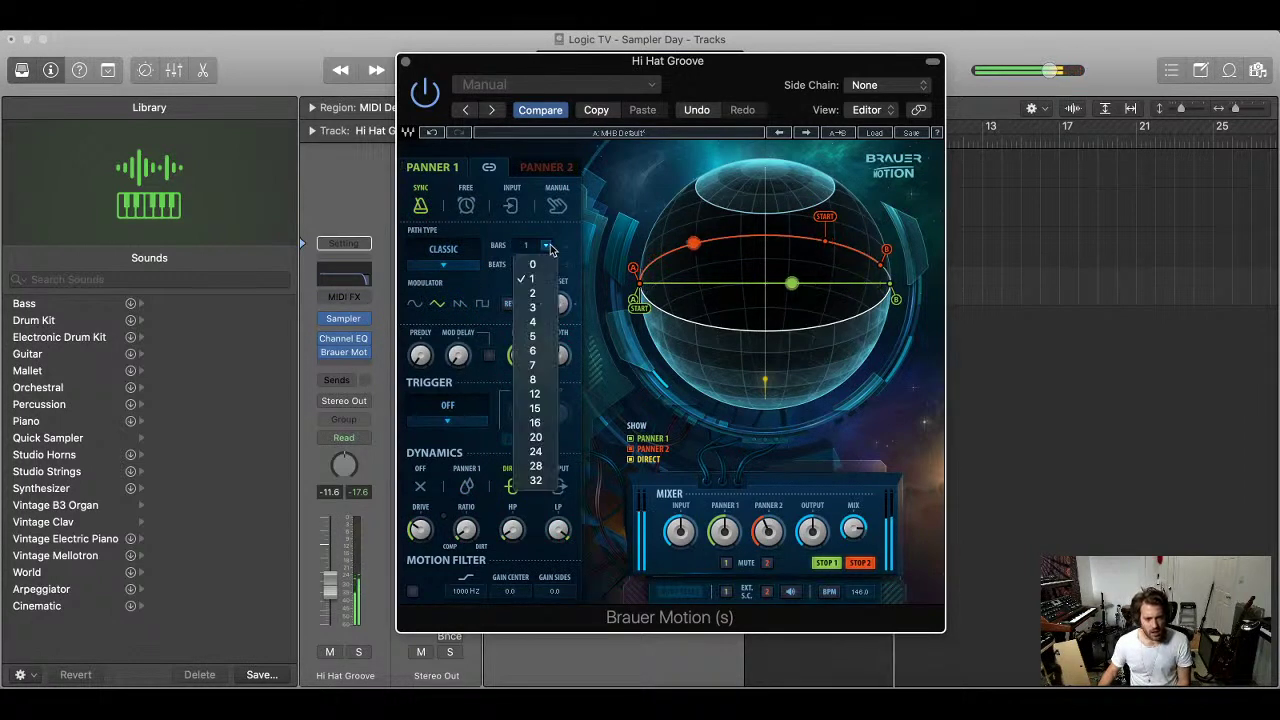
left_click(535, 294)
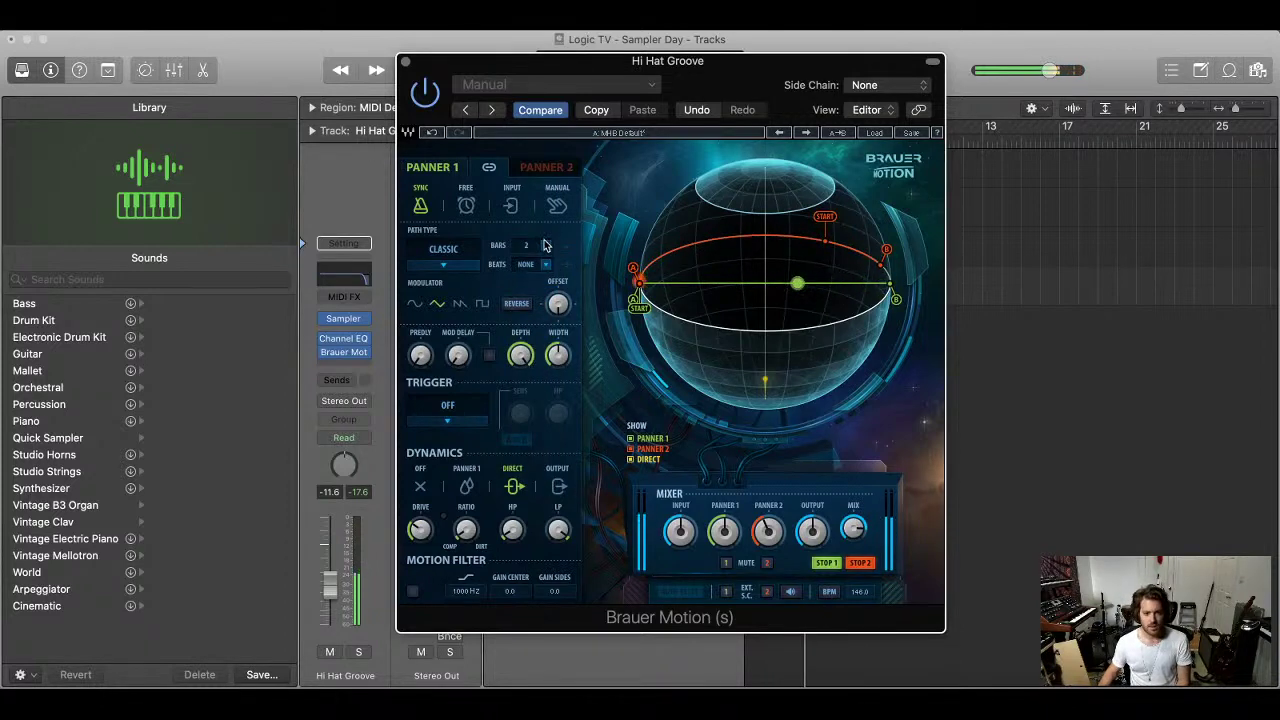
left_click(545, 247)
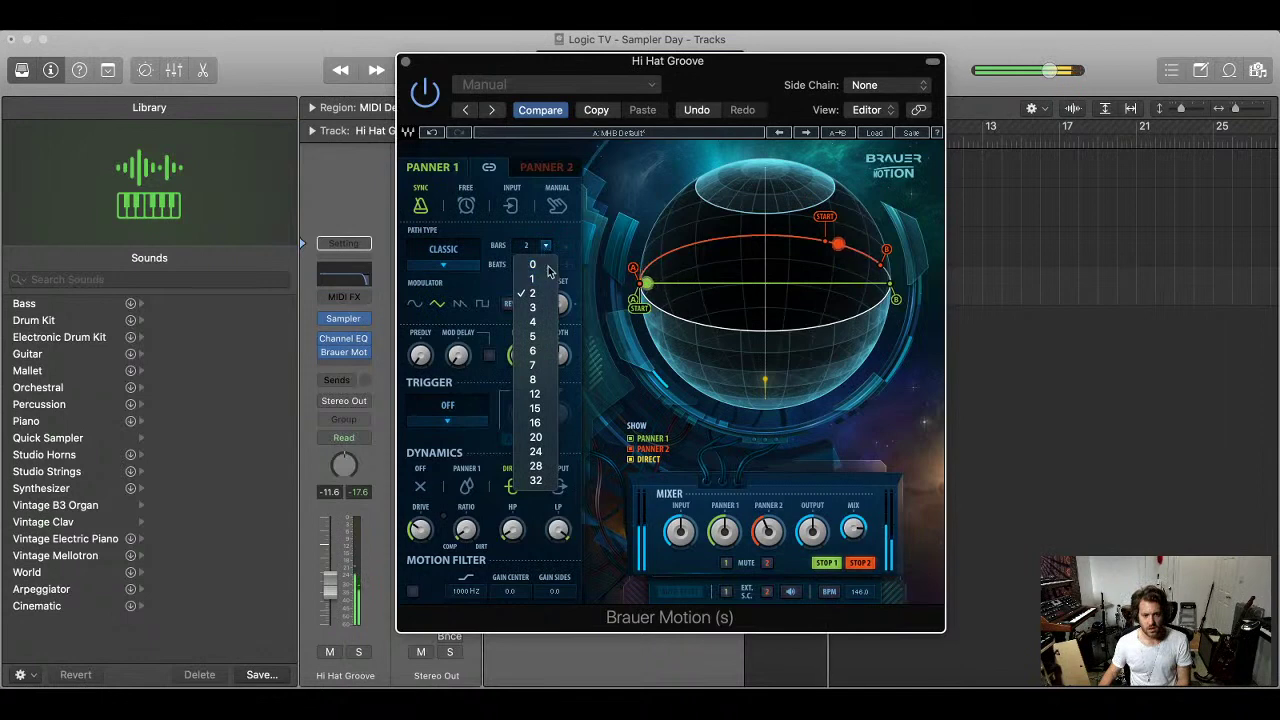
left_click(548, 265)
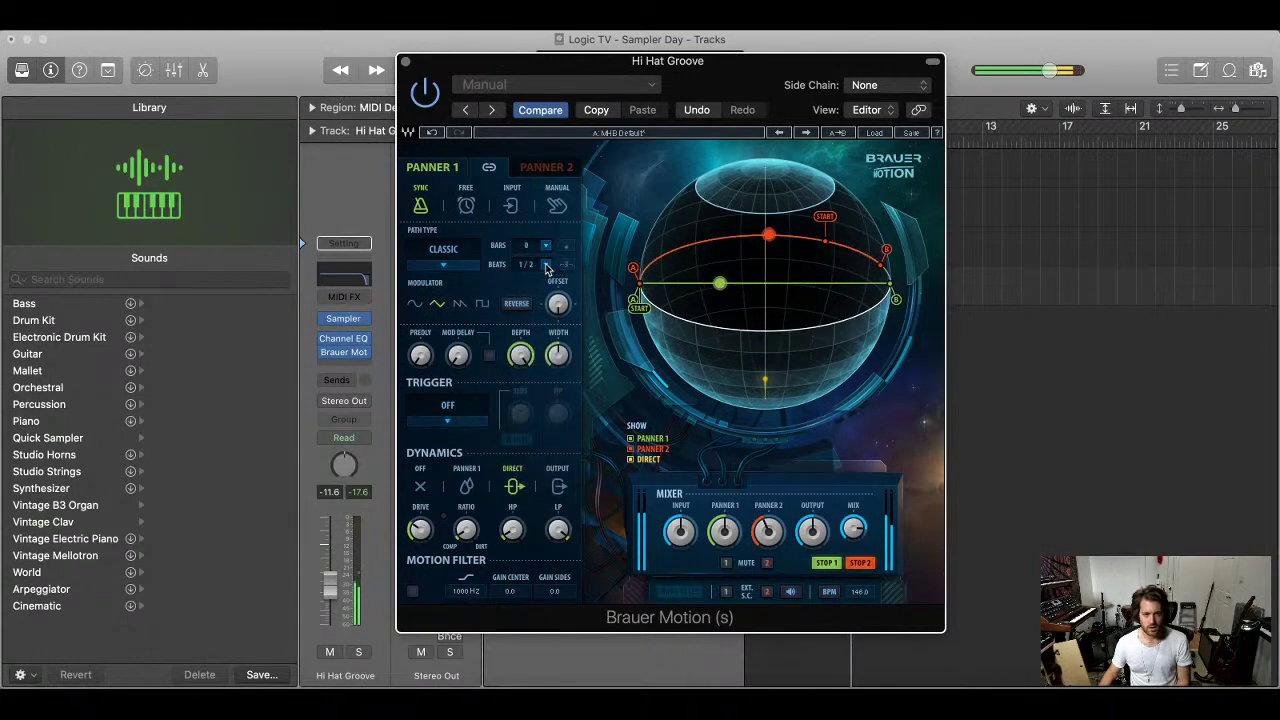
left_click(545, 264)
left_click(545, 325)
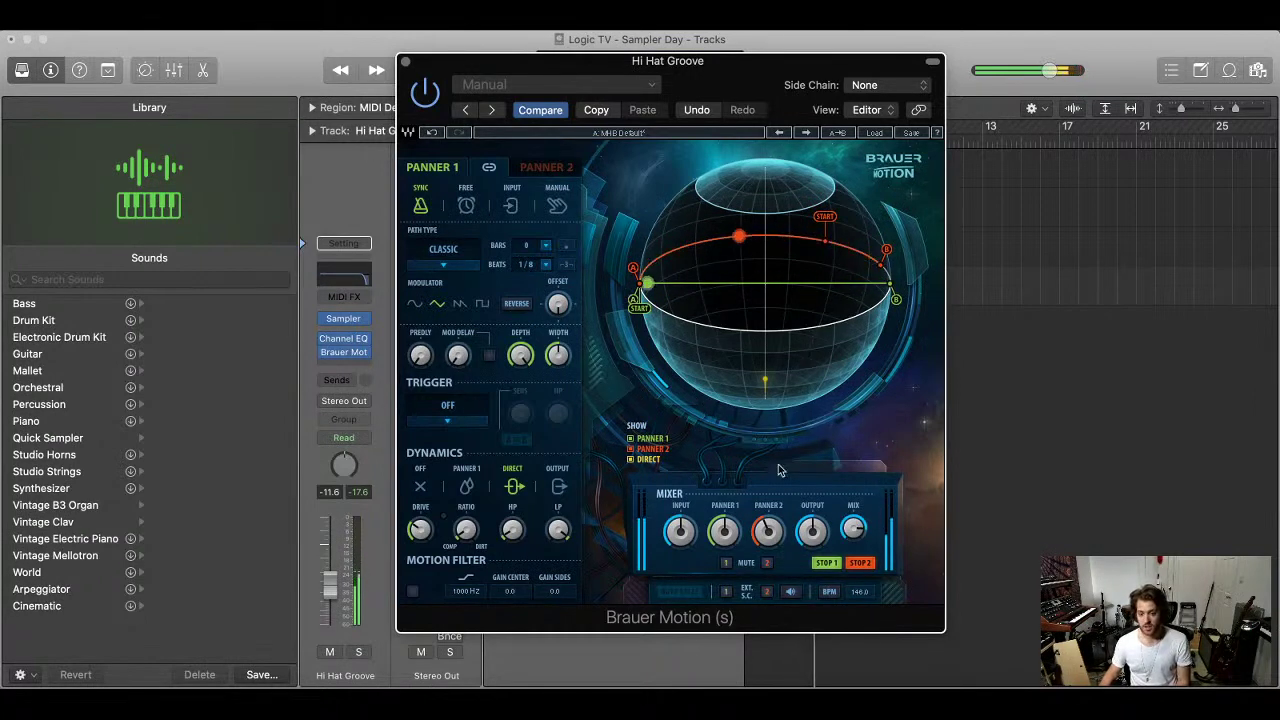
Reduce Panner 1's width and depth to shorten its path and readjust Panner 2's mixer level
left_click_drag(558, 355, 520, 368)
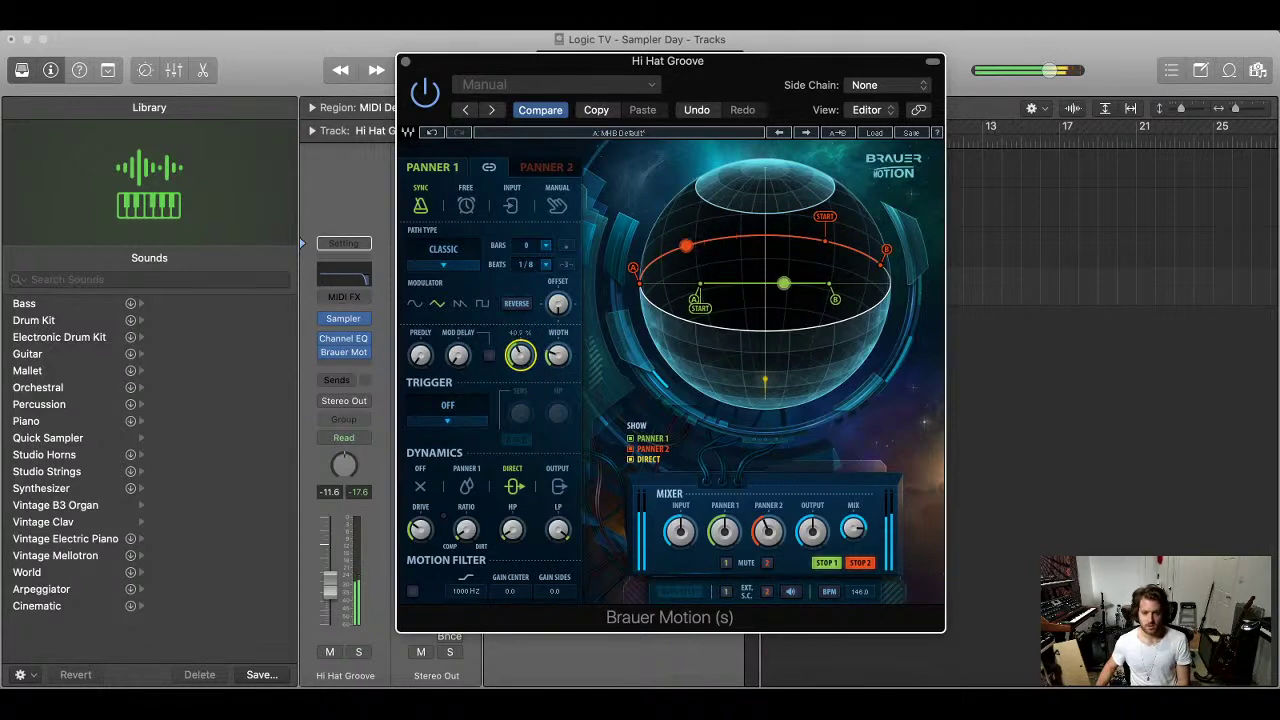
left_click(768, 531)
left_click_drag(768, 531, 780, 545)
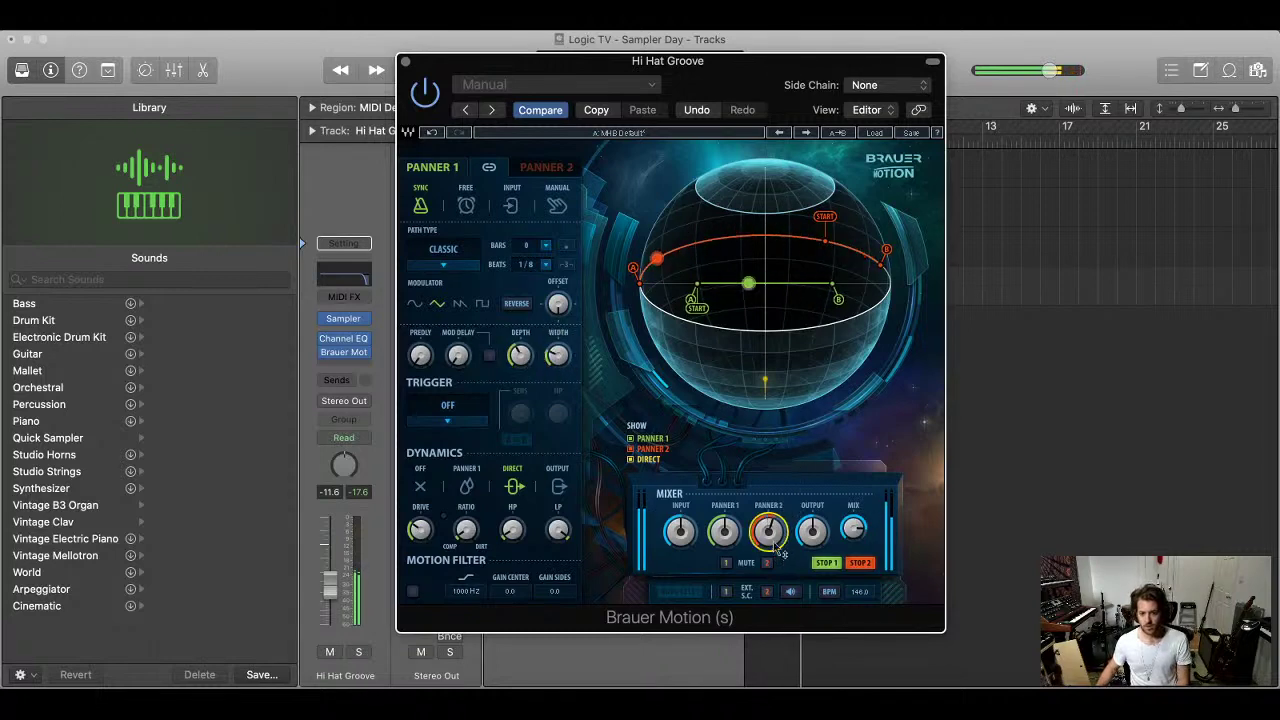
Briefly solo the Hi Hat Groove channel to hear its panning, lower its volume to -17.0, and close its plug-in window
mouse_move(782, 543)
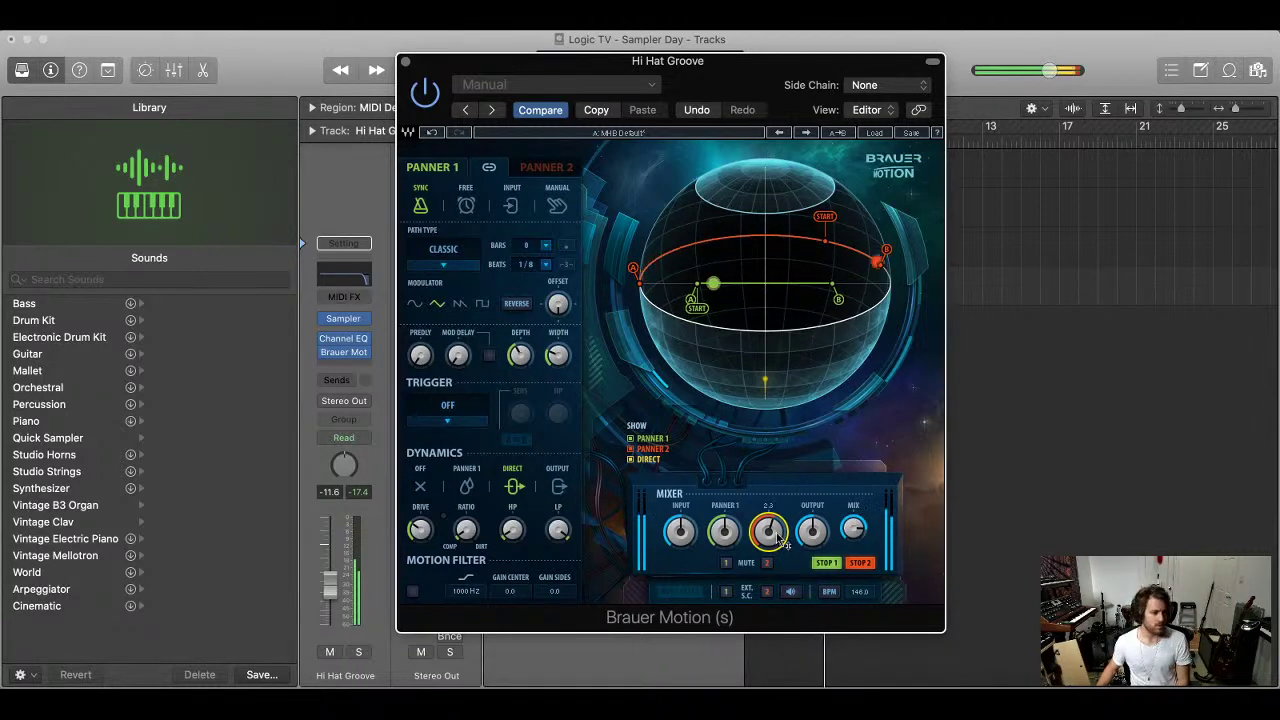
left_click(362, 651)
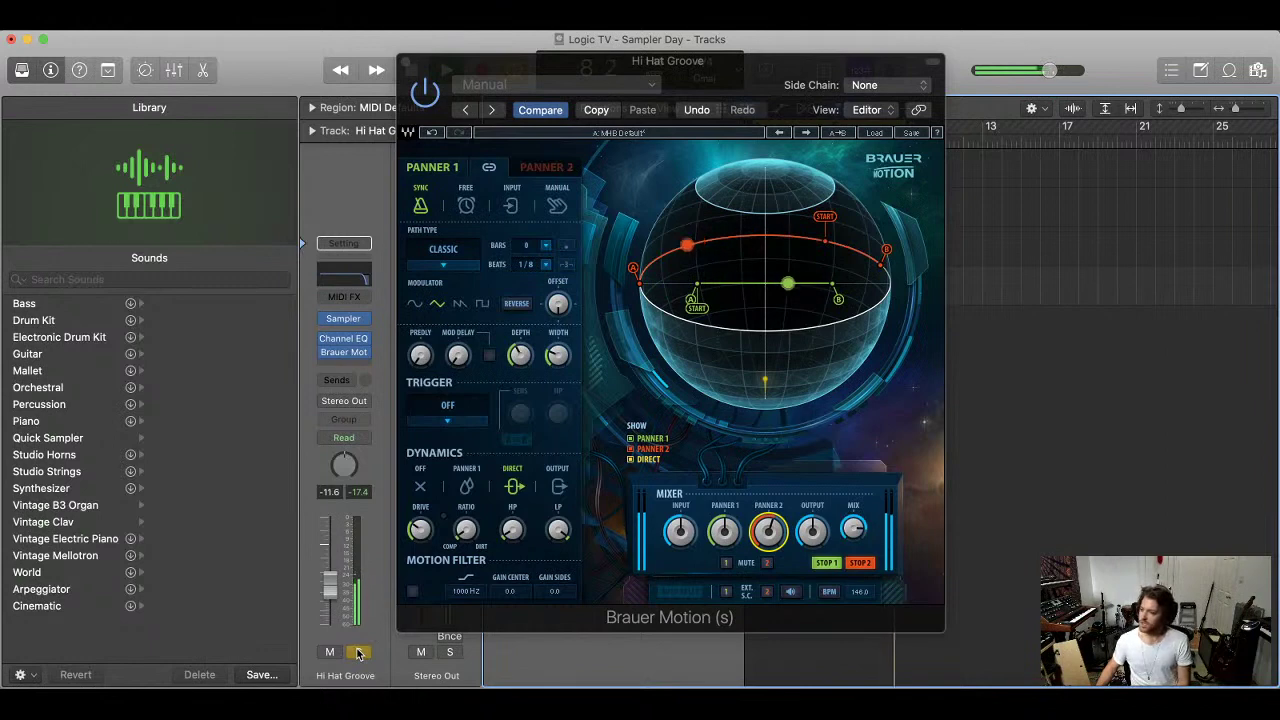
left_click(359, 652)
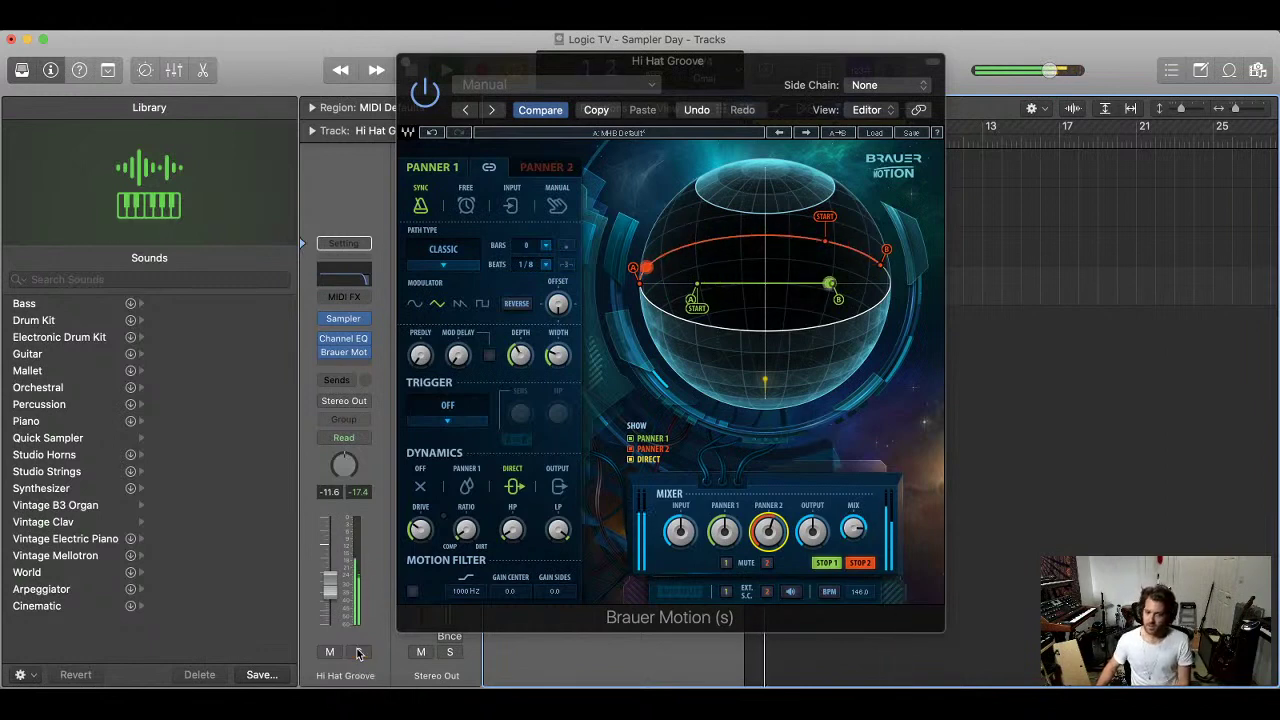
left_click_drag(331, 590, 331, 598)
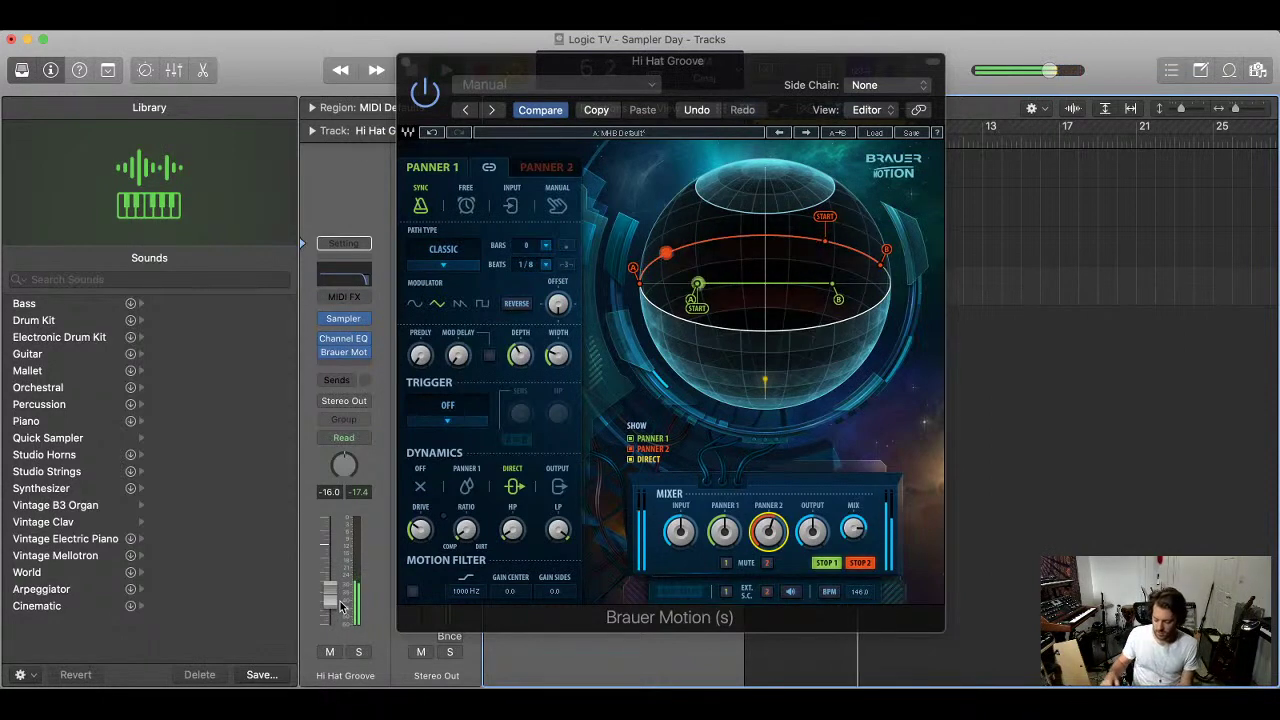
left_click_drag(340, 607, 340, 610)
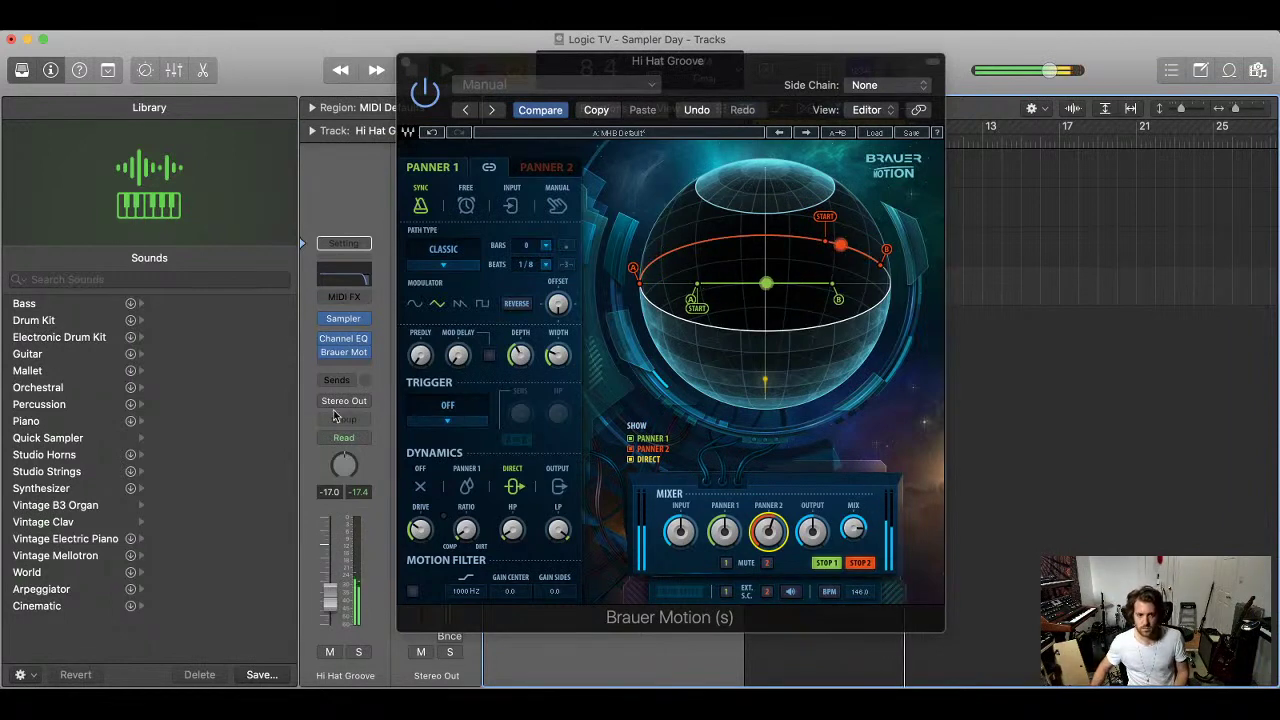
left_click(409, 61)
Add a stereo Sample Delay to the Clap channel with the right delay set to 226 samples, and close its window
left_click(600, 245)
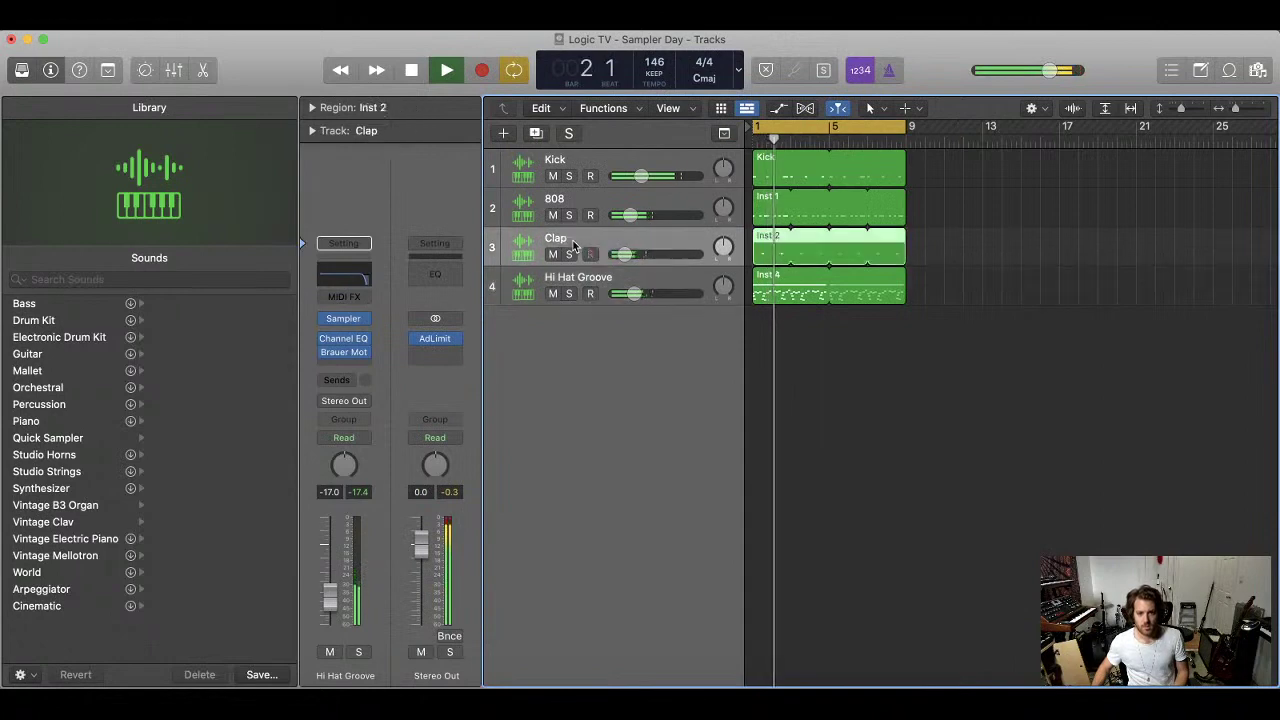
left_click(344, 349)
mouse_move(400, 471)
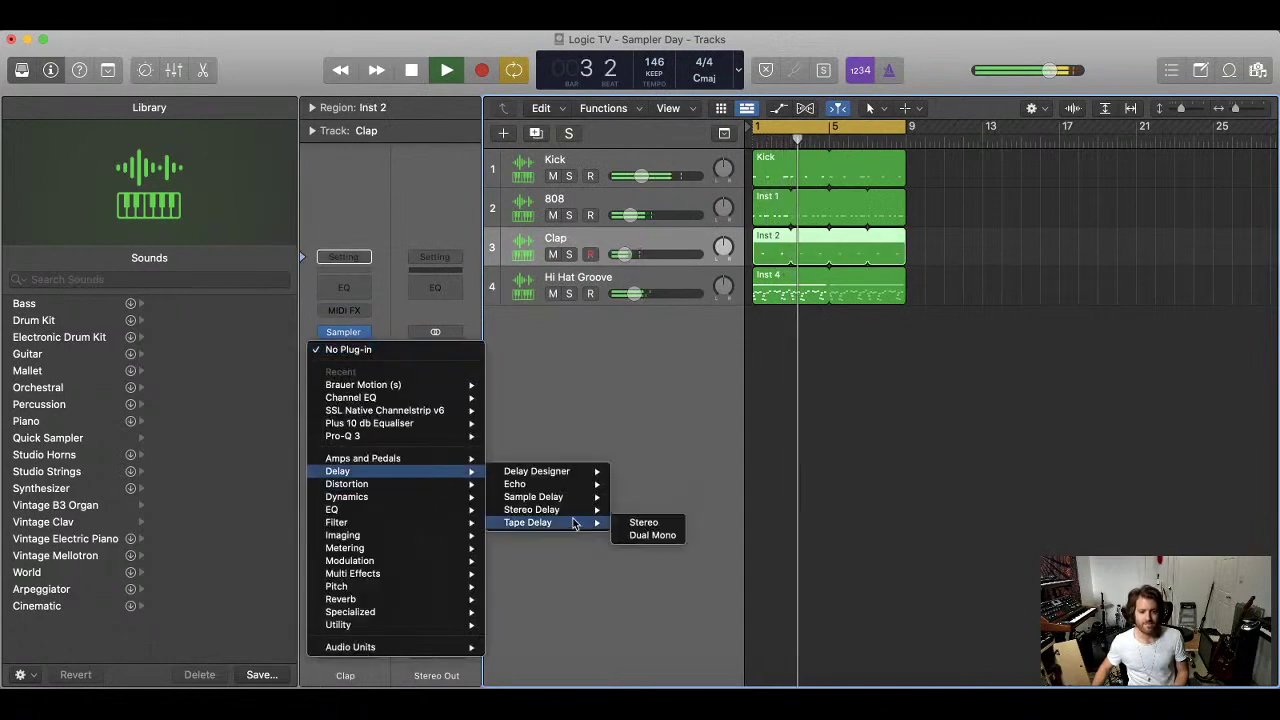
mouse_move(533, 496)
left_click(643, 496)
left_click_drag(562, 375, 566, 360)
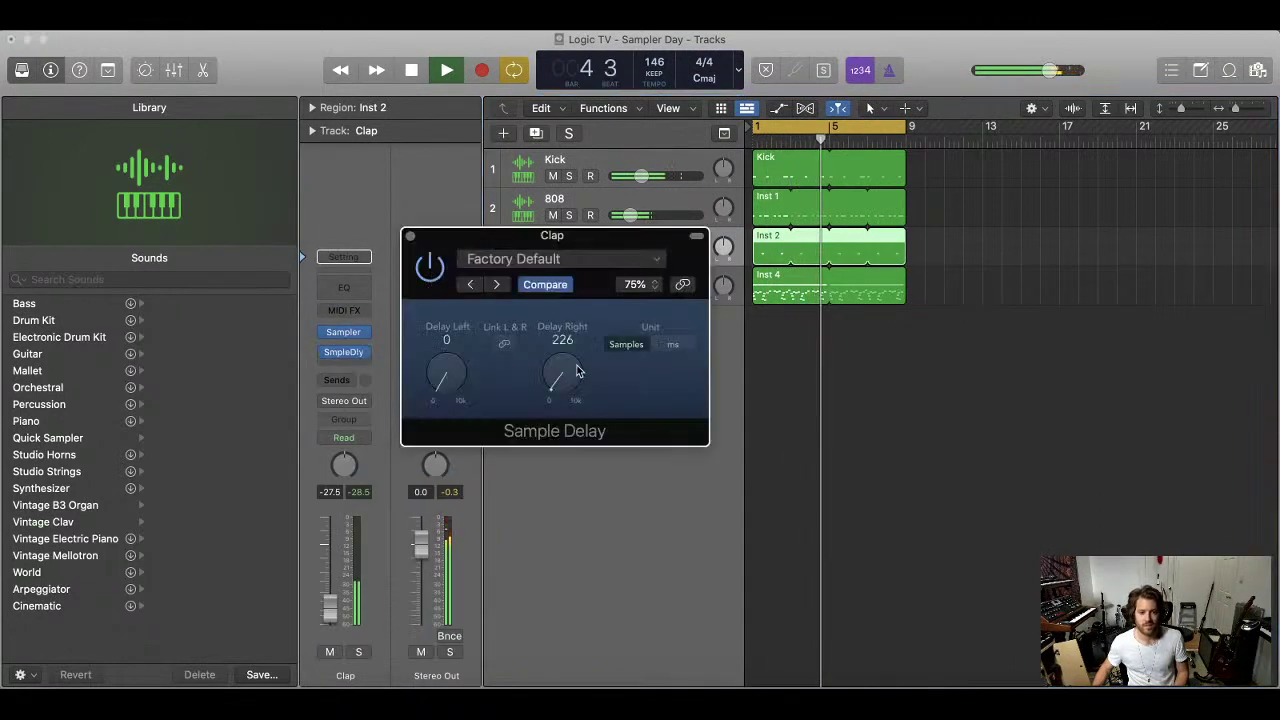
left_click(930, 328)
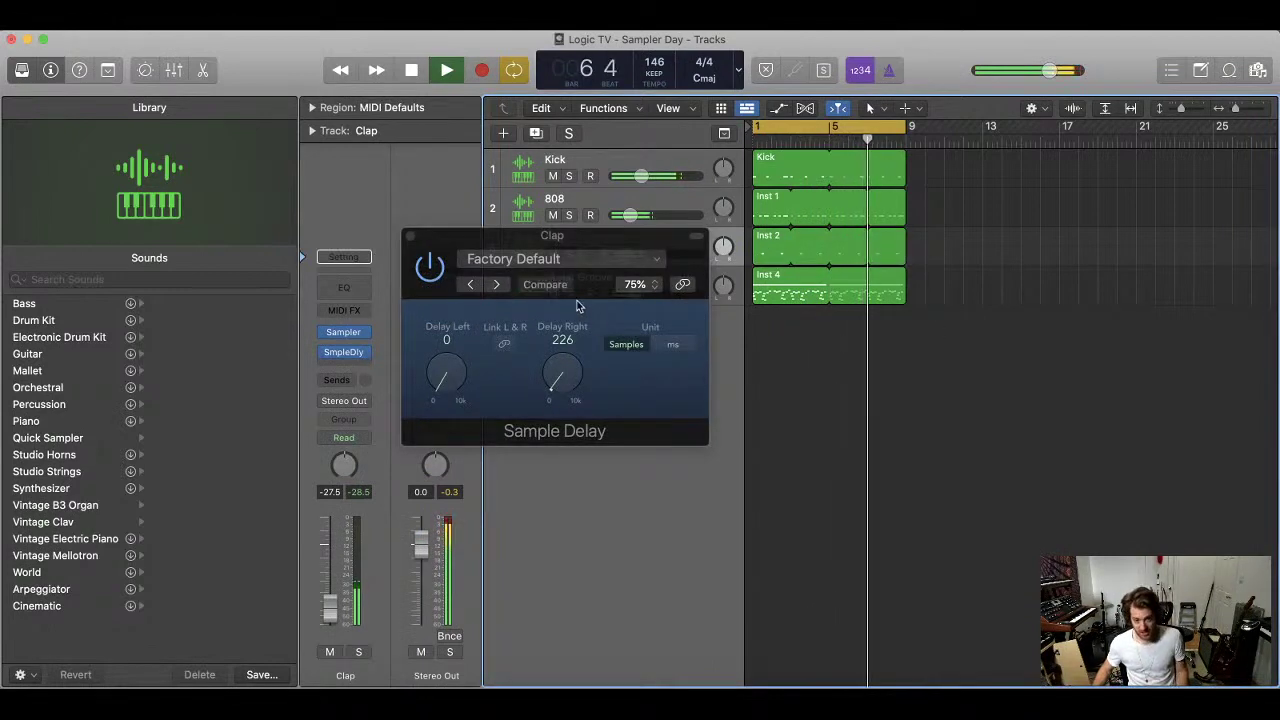
left_click(410, 236)
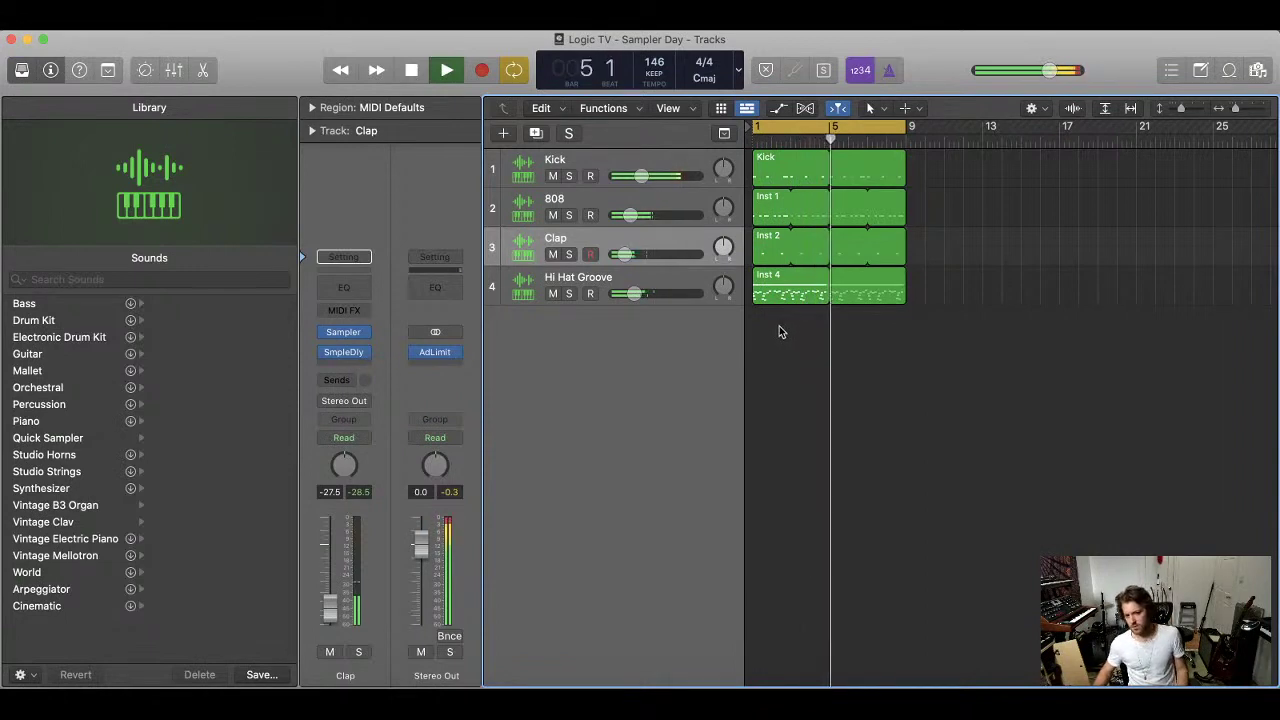
Stop playback and hide the Library
key("space")
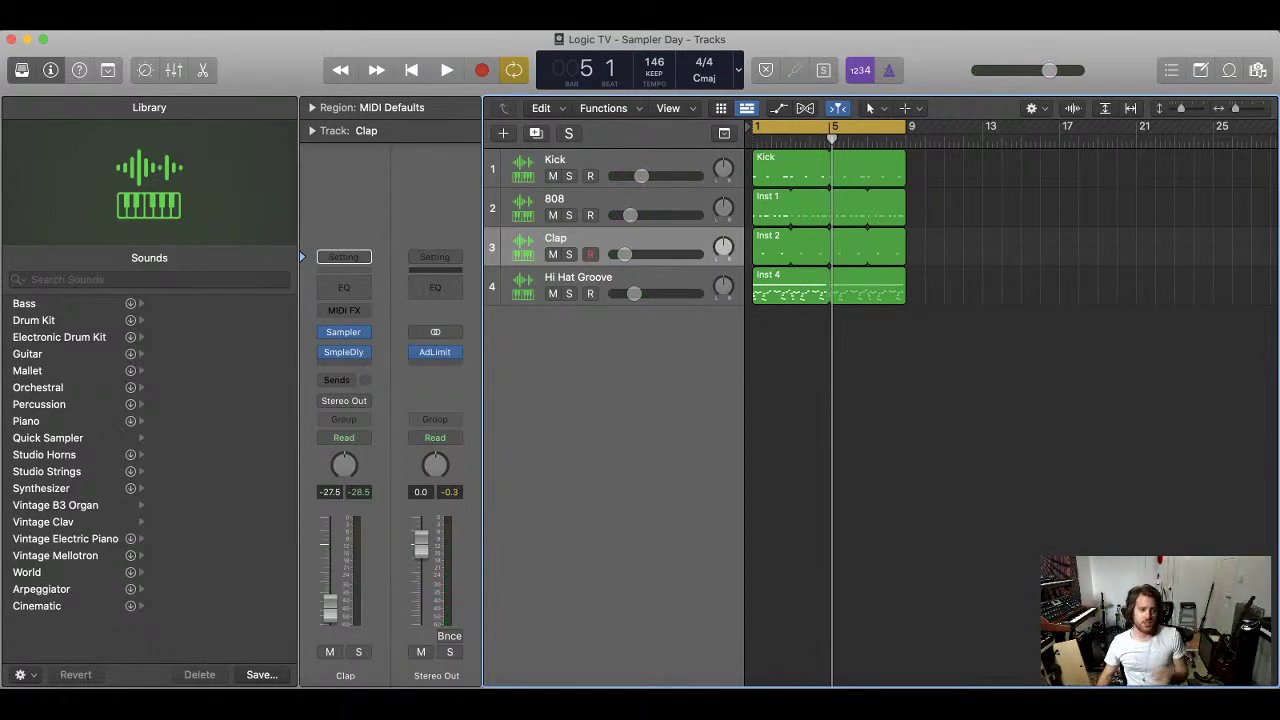
left_click(20, 71)
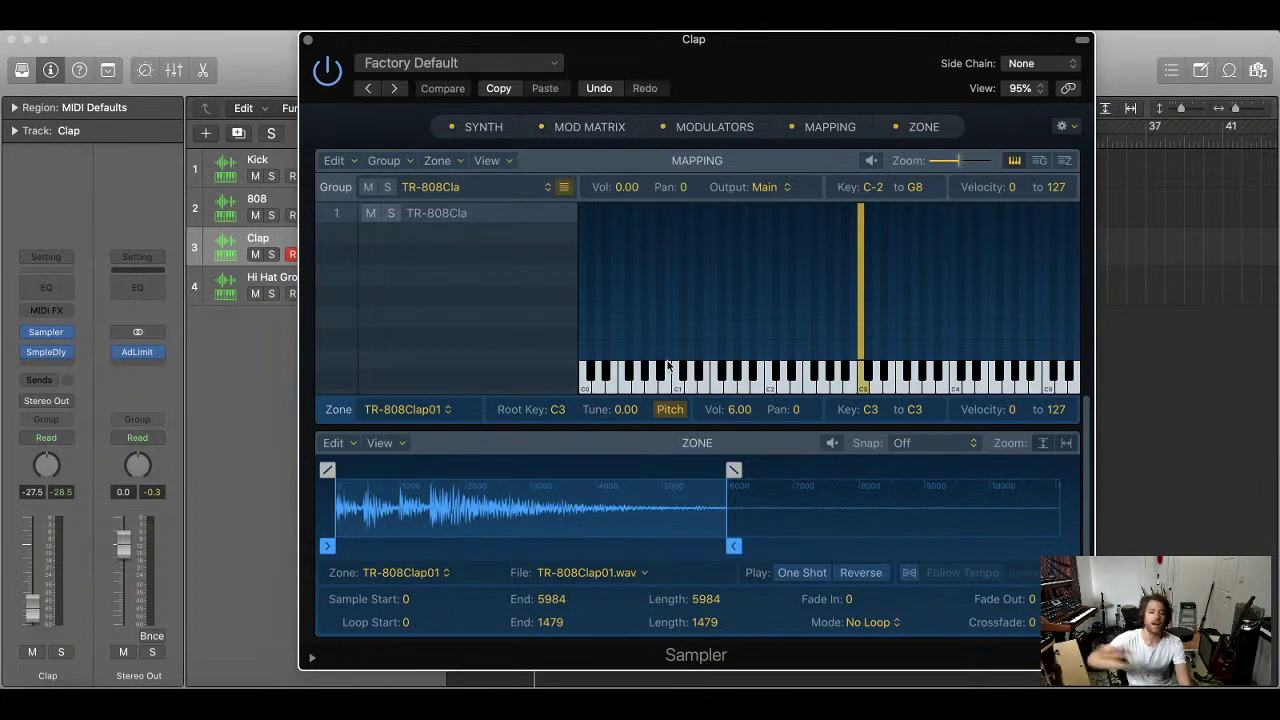
Try moving the sample start marker of the TR-808Clap01 zone in the Clap track's Sampler
scroll(500, 450, "down", 2)
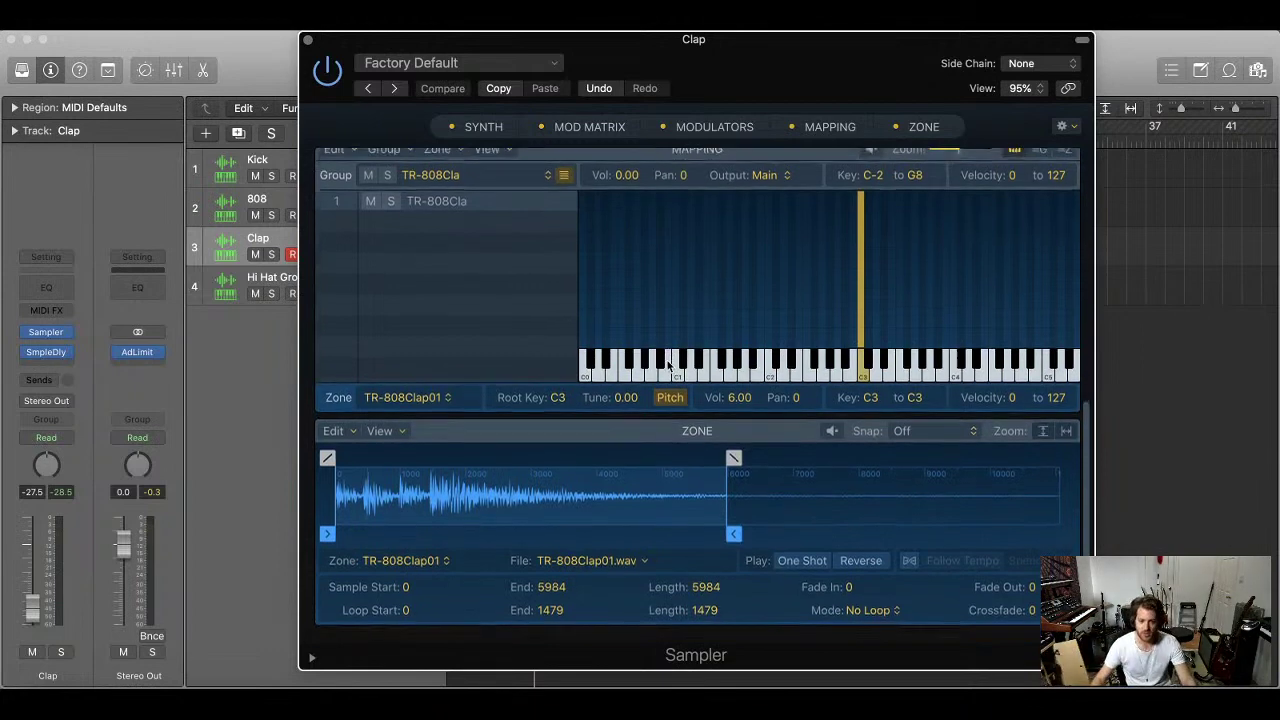
left_click_drag(346, 544, 475, 544)
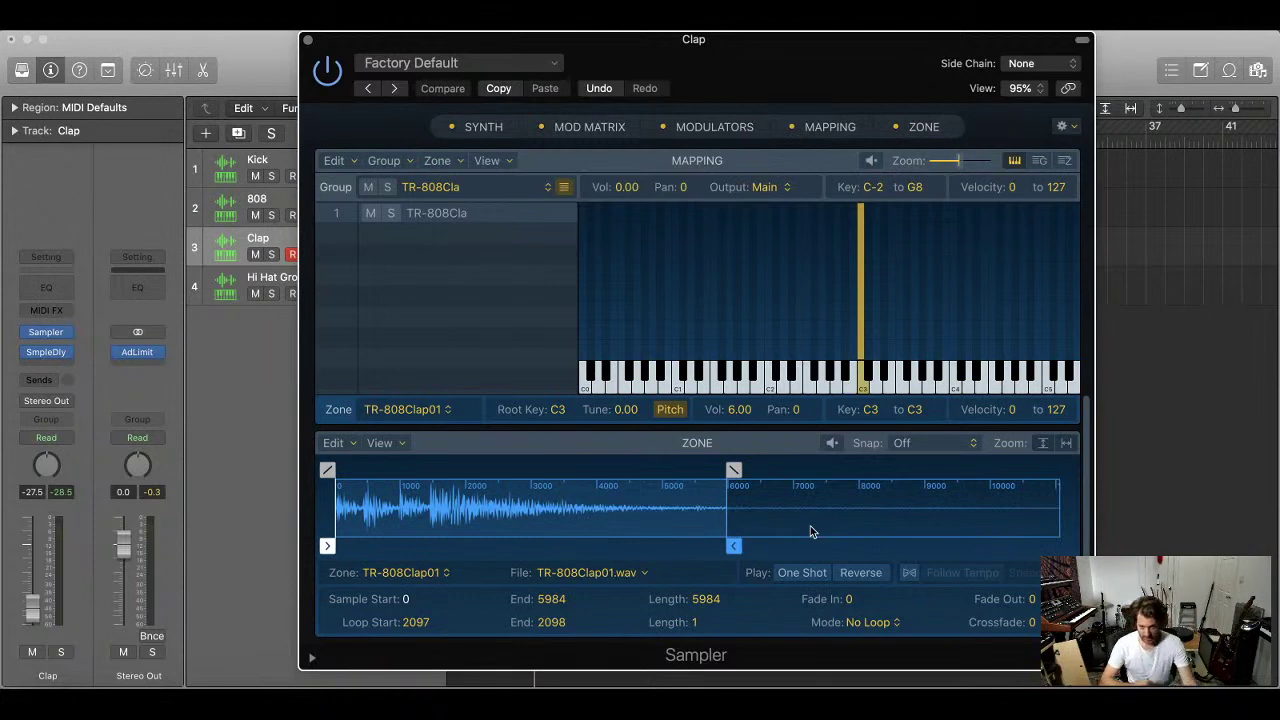
left_click_drag(716, 59, 830, 59)
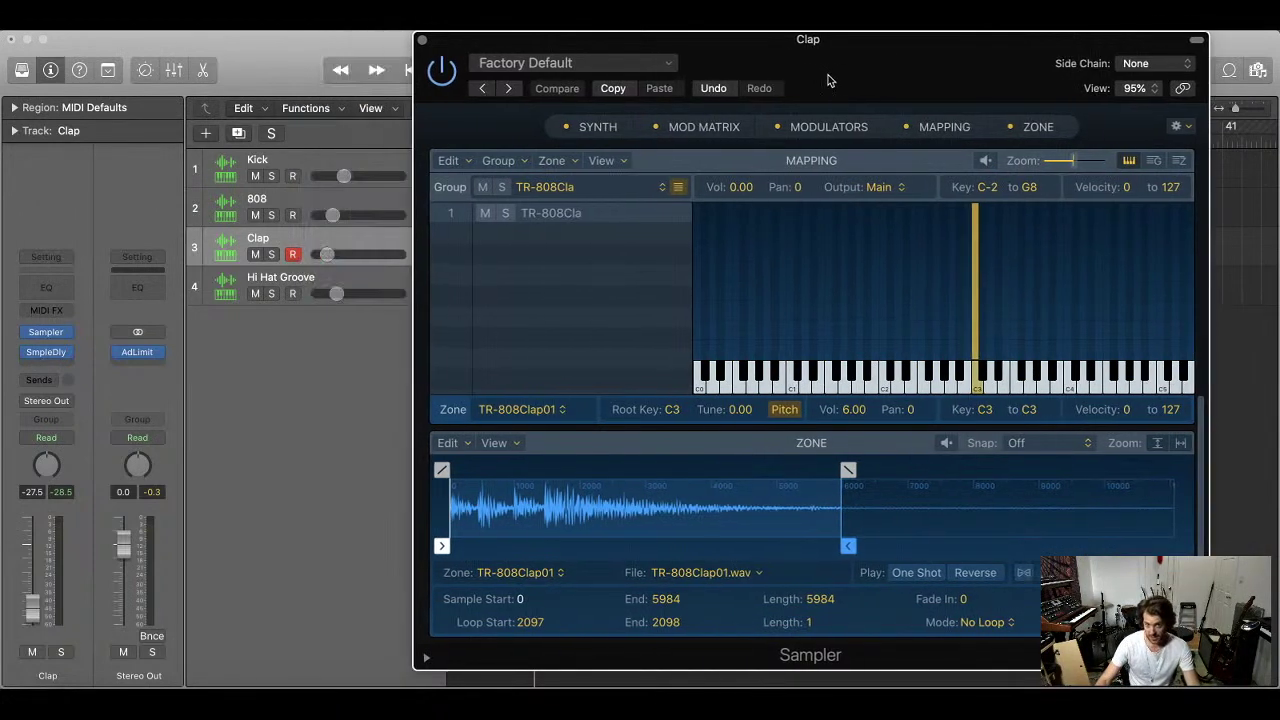
Close the Clap track's Sampler window and play the beat from bar 1
left_click(423, 41)
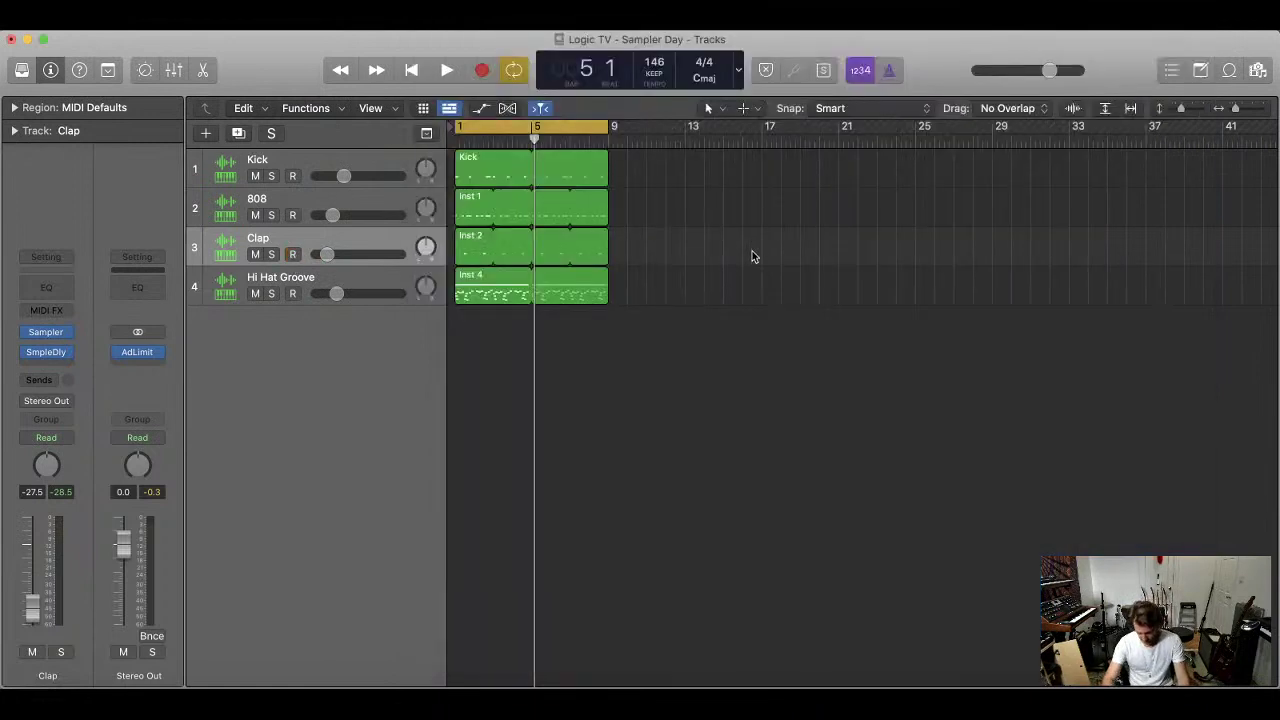
key("Return")
key("space")
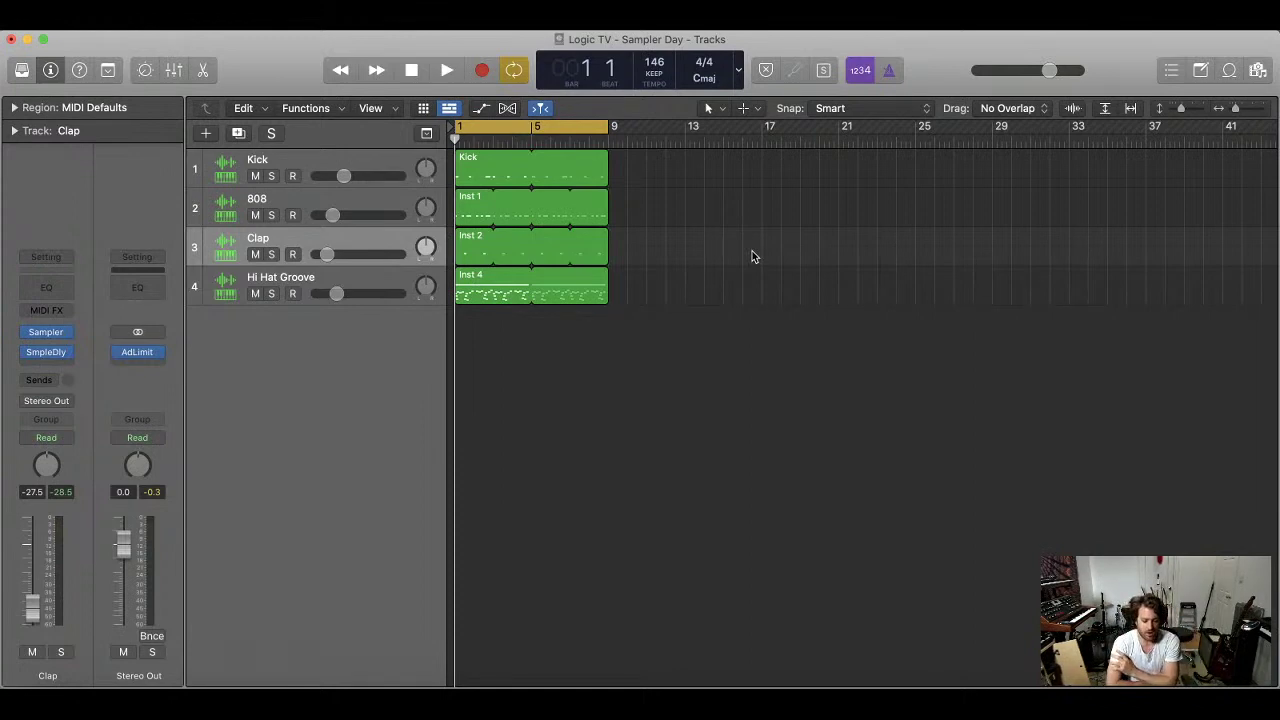
left_click(212, 283)
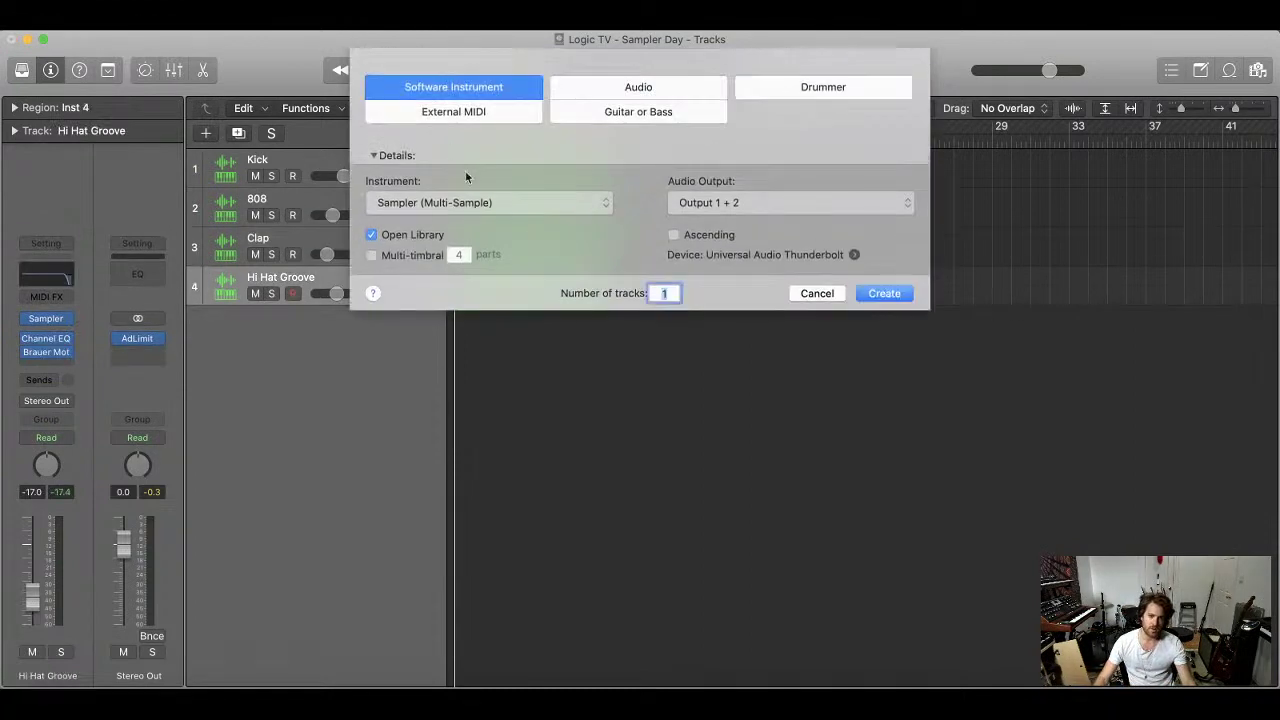
left_click(470, 203)
mouse_move(498, 298)
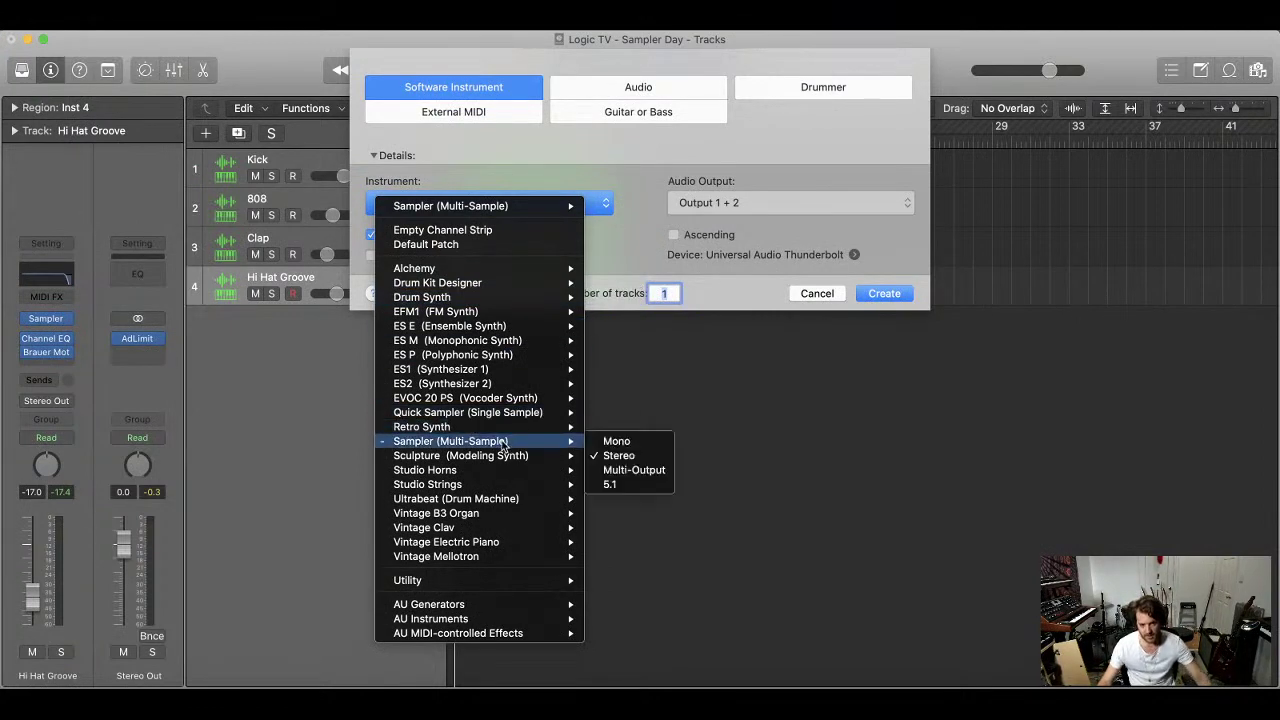
left_click(811, 293)
left_click(811, 293)
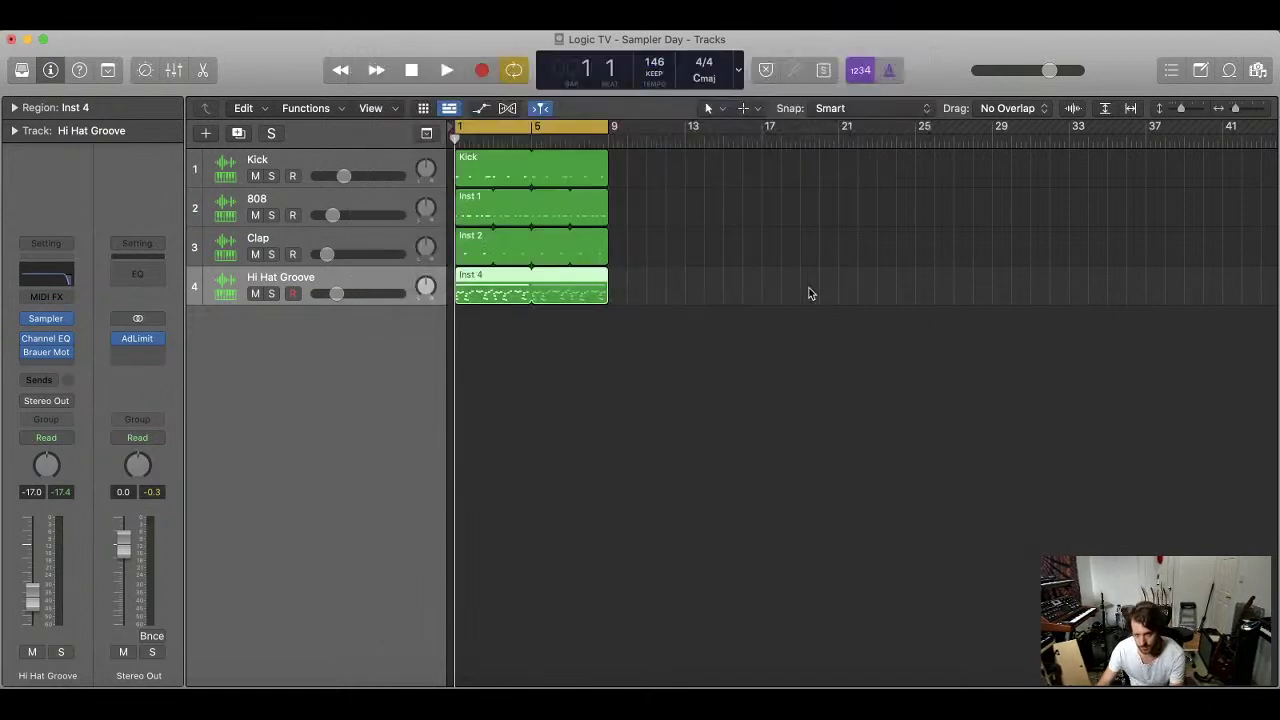
left_click(796, 297)
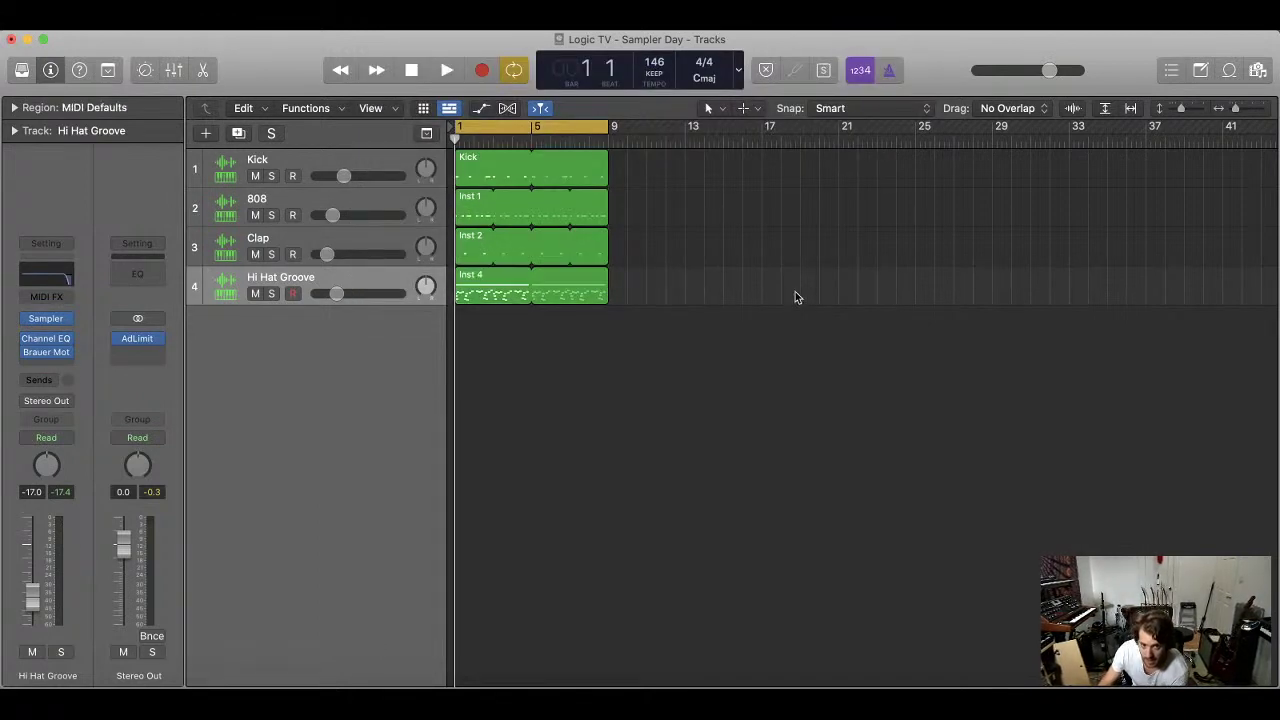